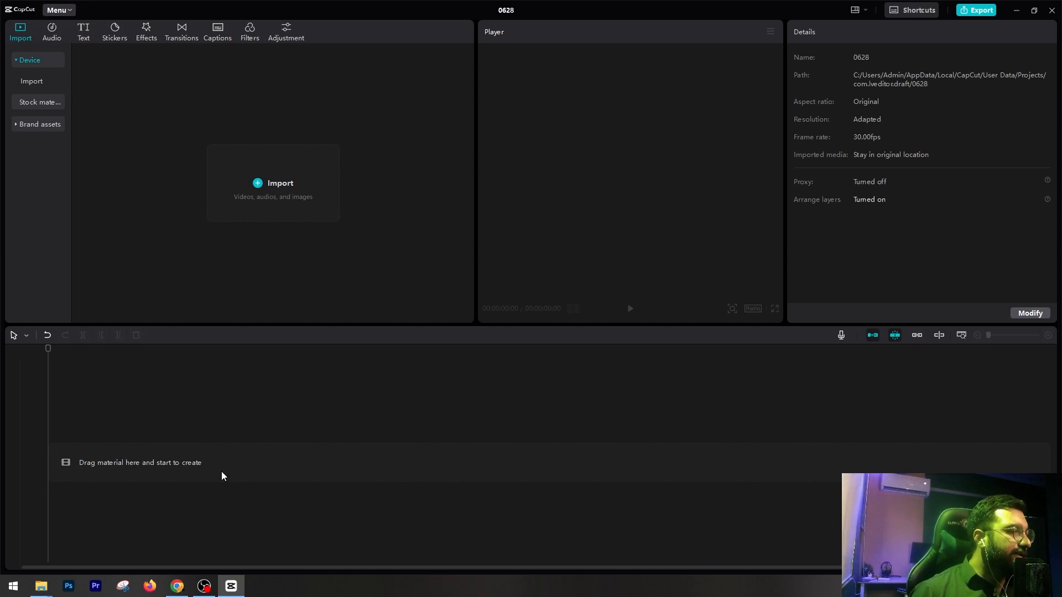
Switch to Chrome and search the web for "capcut free download".
left_click(177, 587)
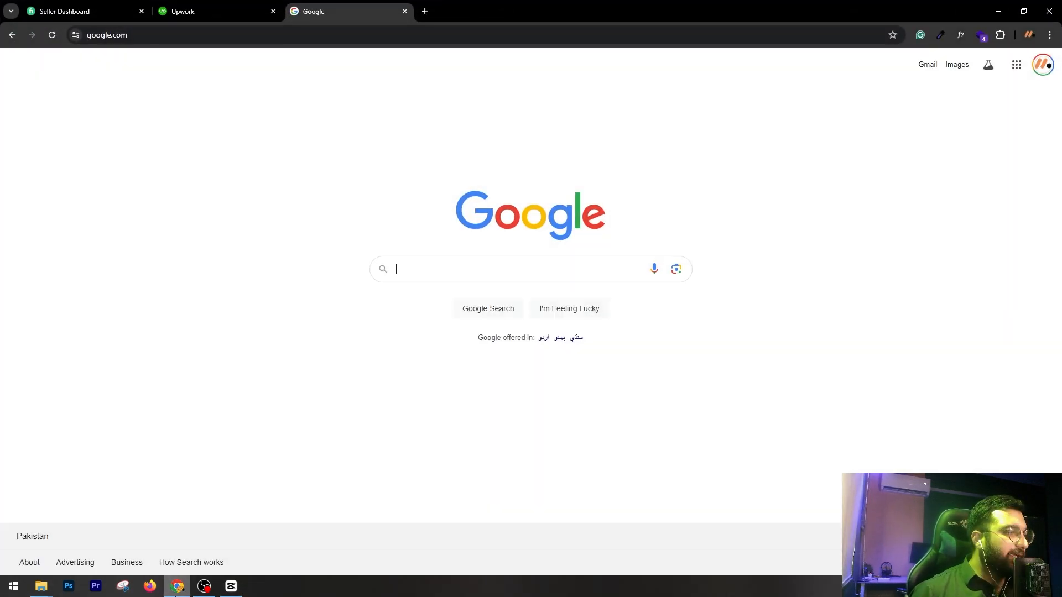
left_click(376, 36)
type("cap")
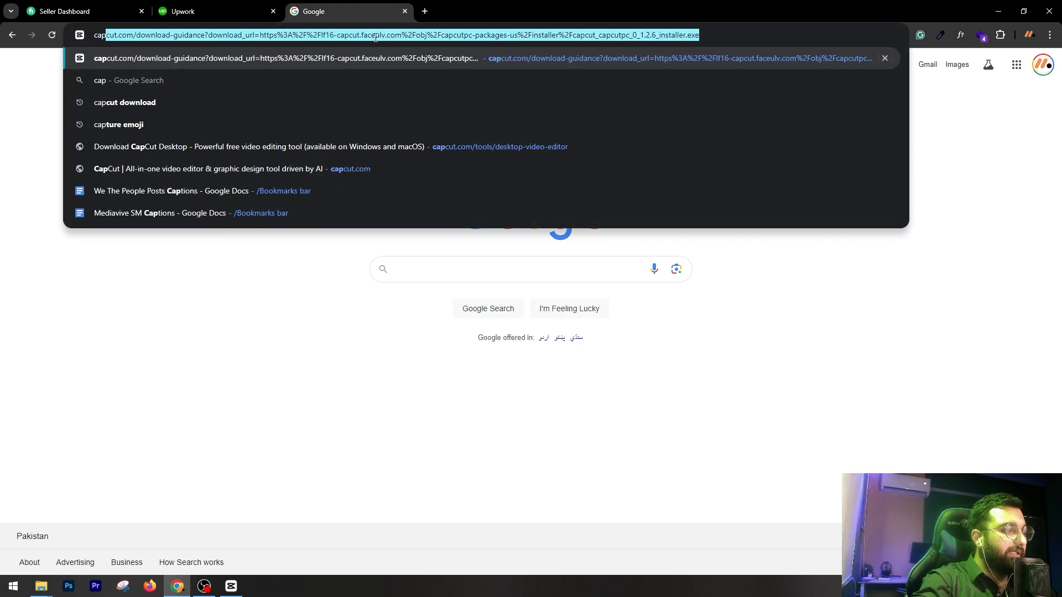
type("cut free")
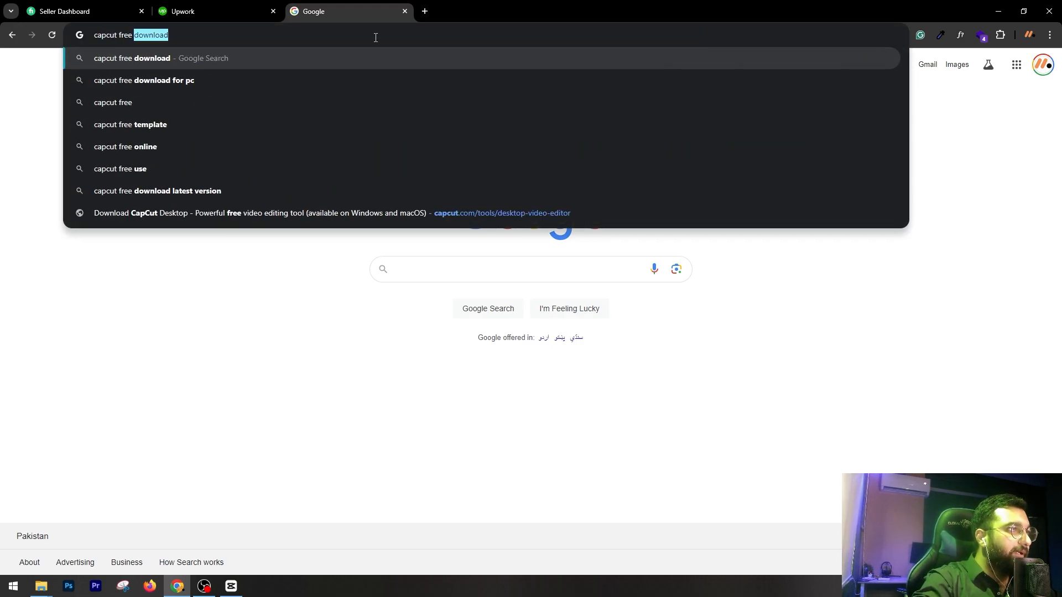
key("Return")
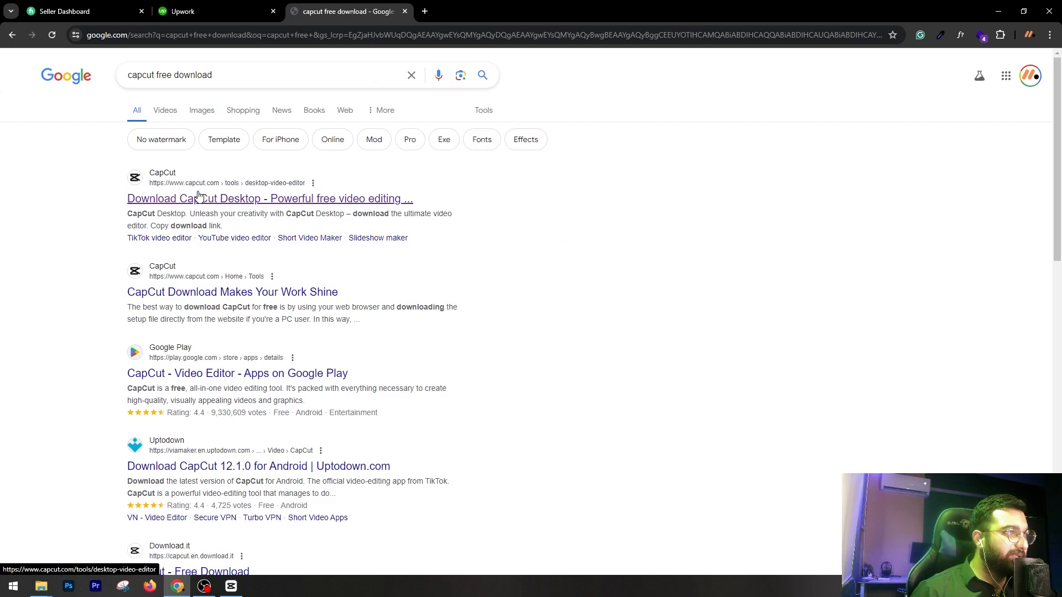
Try downloading the free installer from the CapCut Desktop page, dismissing the save dialog and closing the install guidance page.
left_click(232, 200)
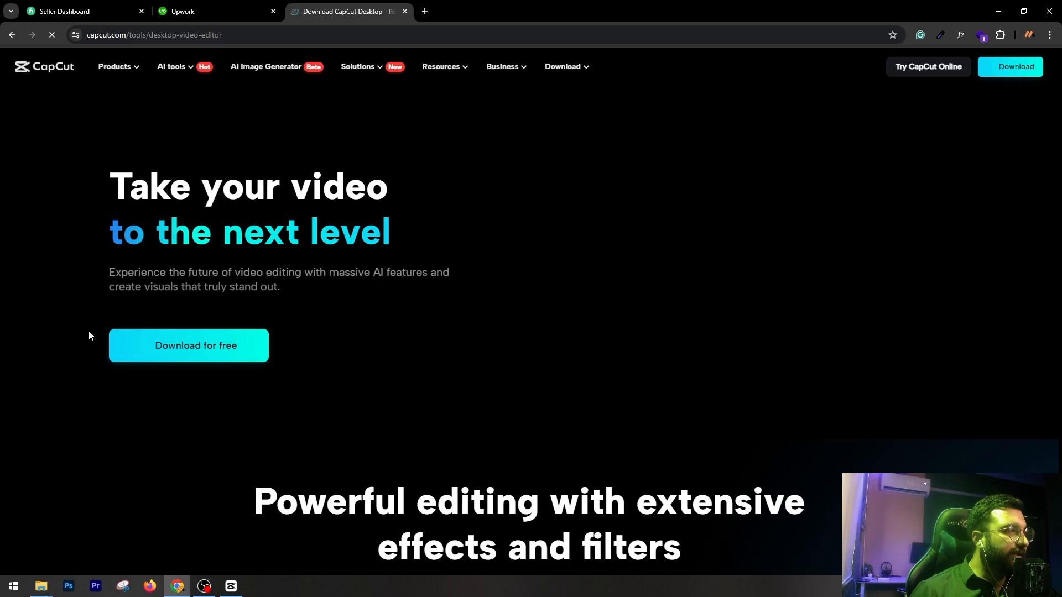
left_click(185, 352)
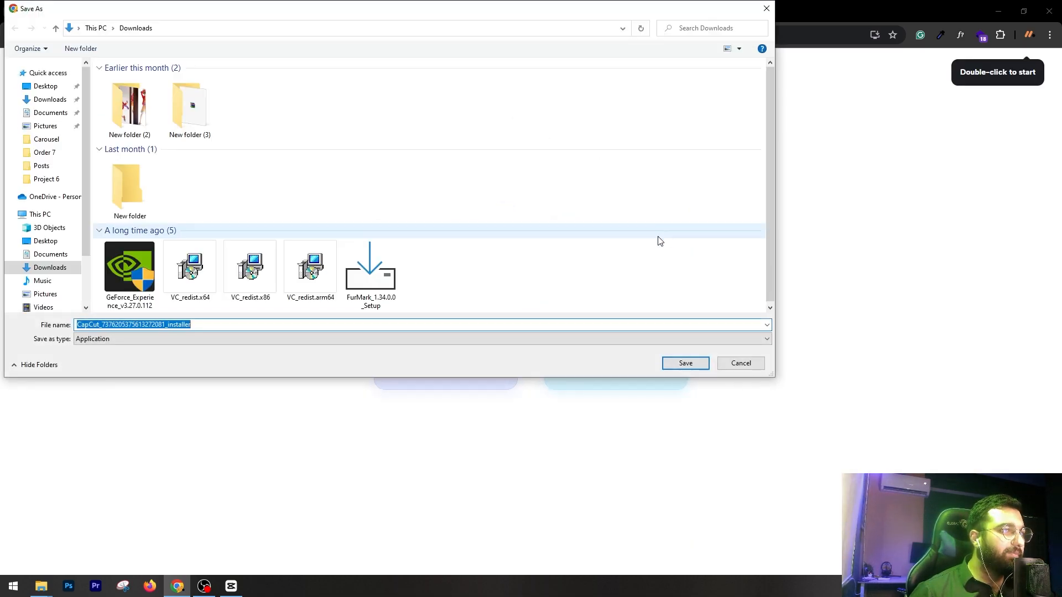
left_click(767, 8)
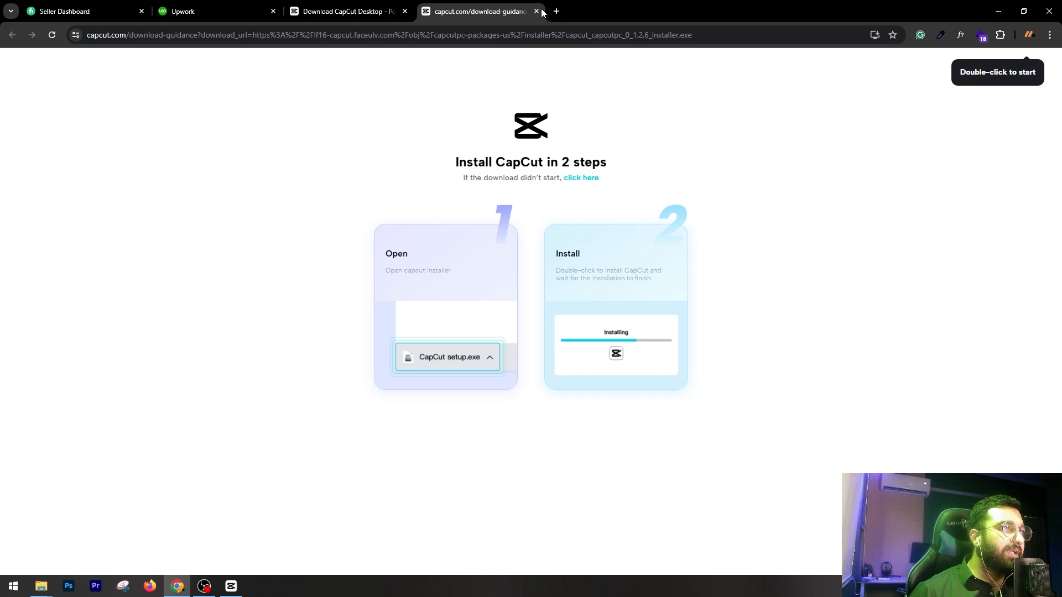
left_click(537, 11)
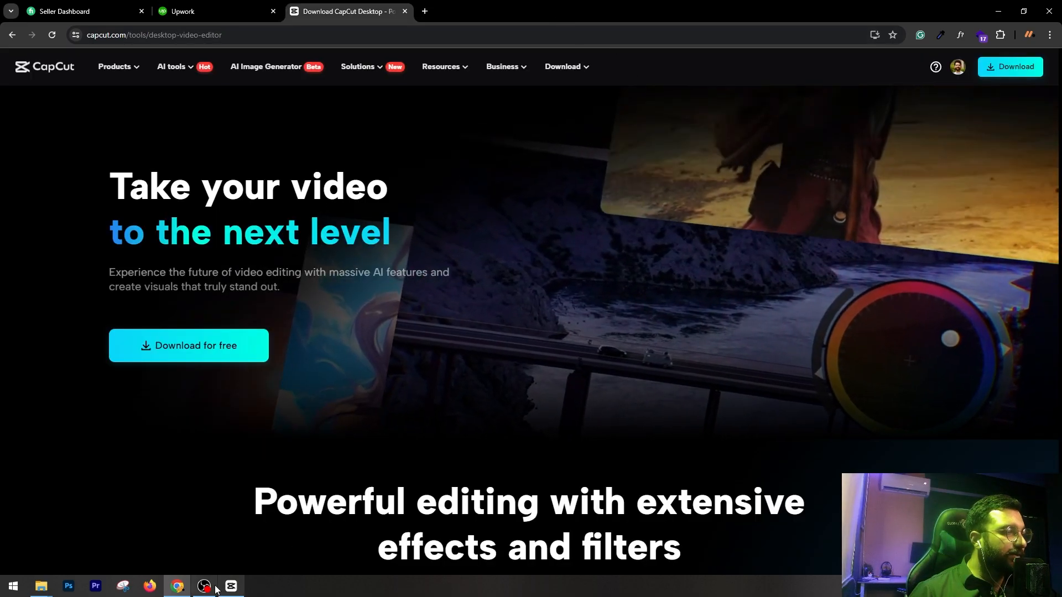
Switch to CapCut and import all the media files from the Desktop's Capcut folder into the project.
left_click(231, 586)
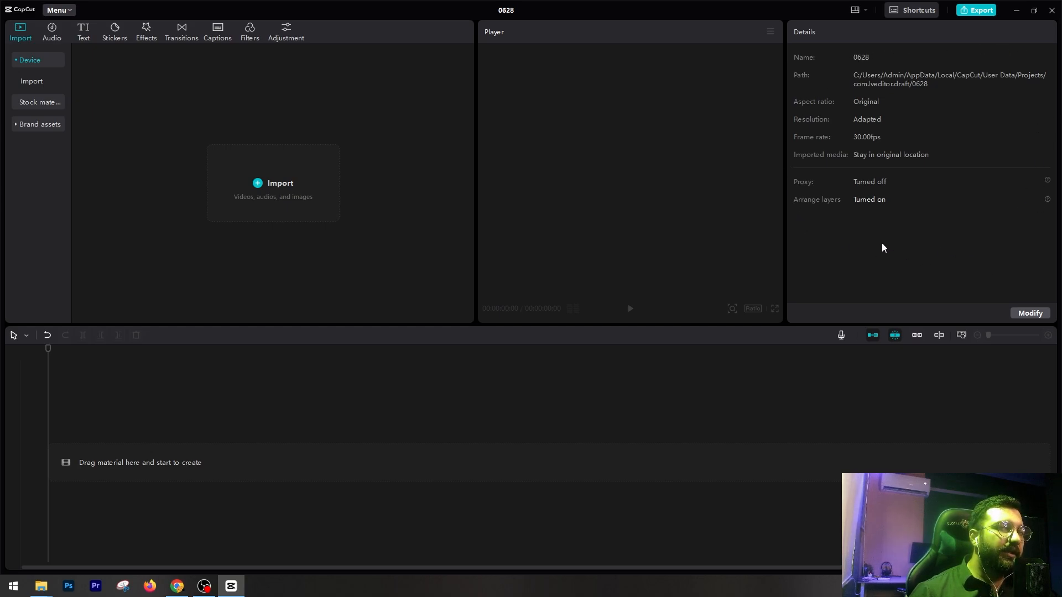
left_click(284, 190)
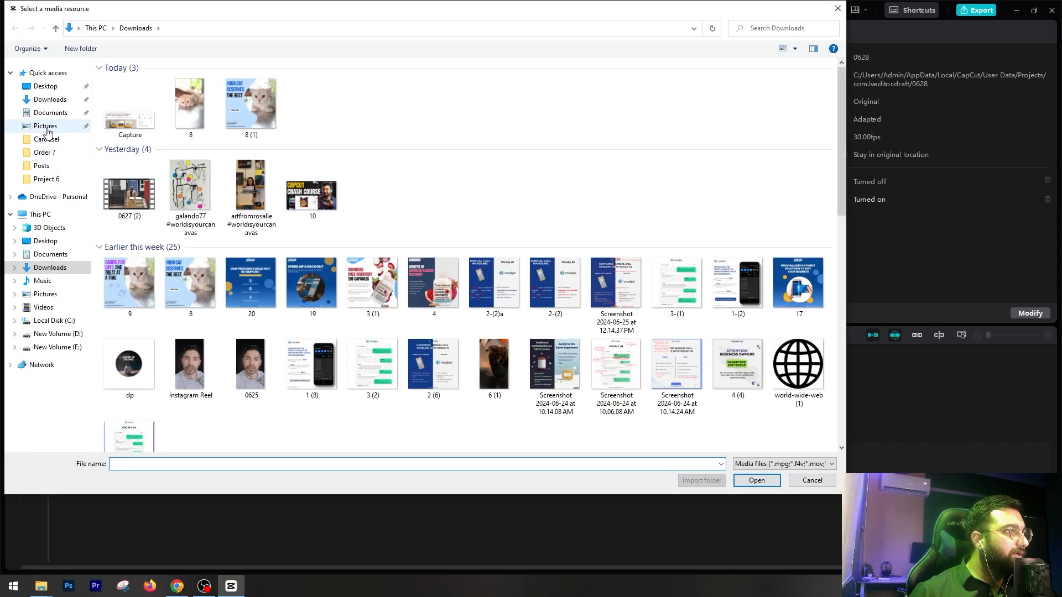
left_click(49, 89)
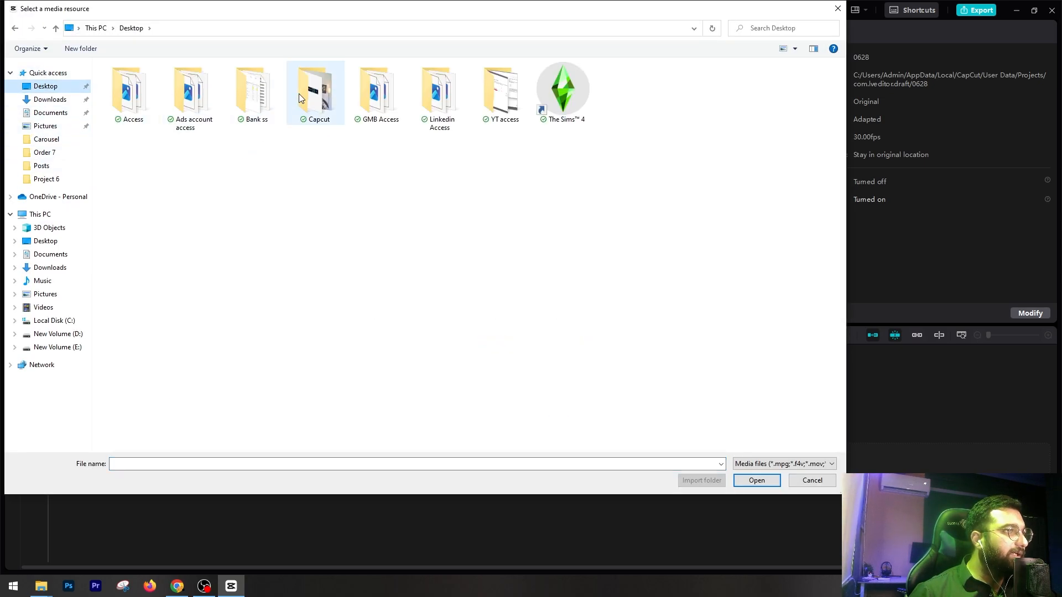
double_click(320, 90)
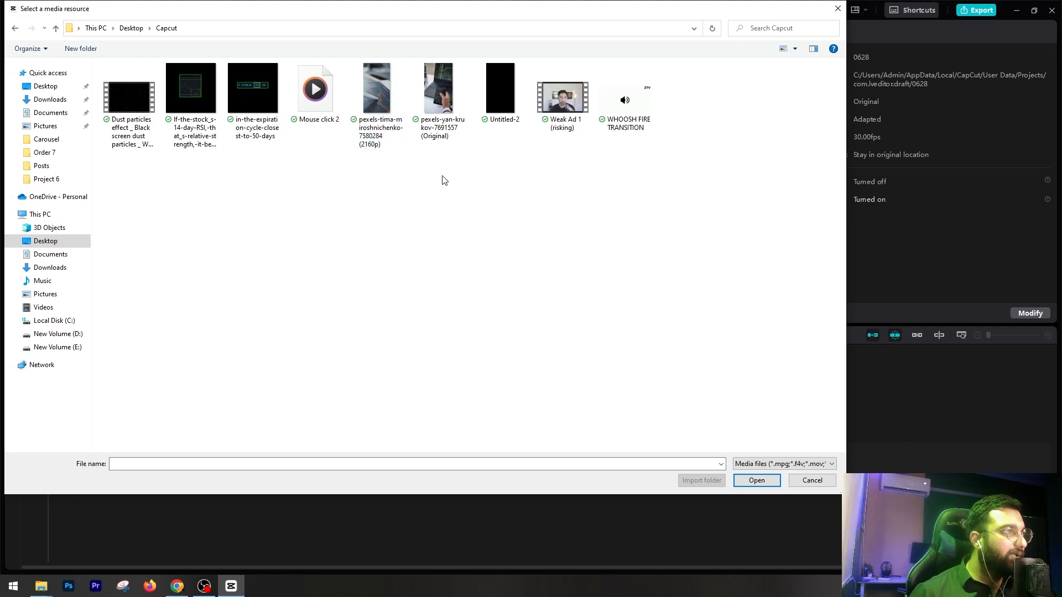
left_click_drag(126, 181, 783, 110)
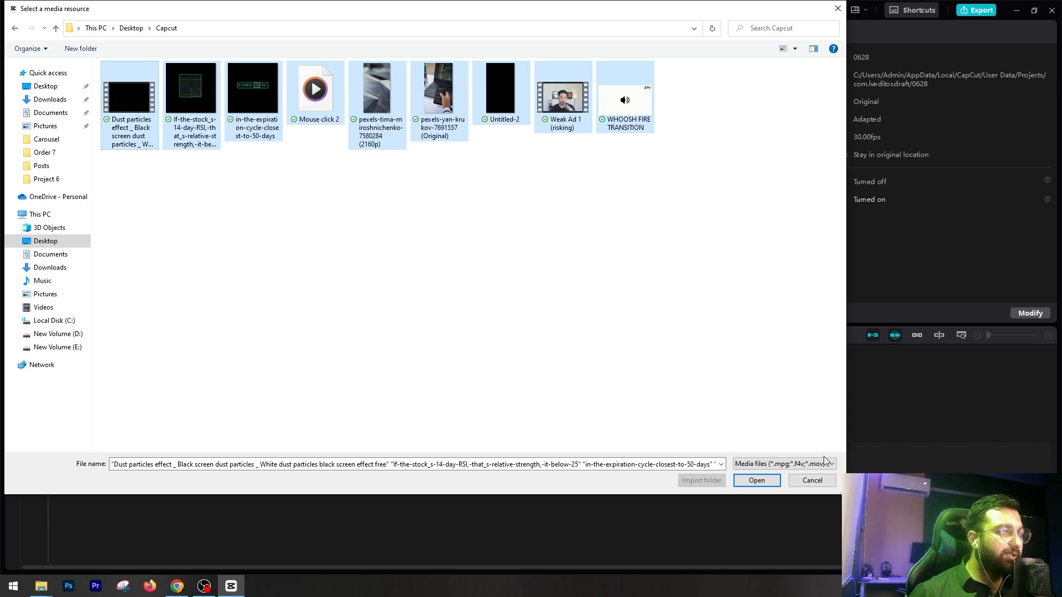
left_click(440, 93)
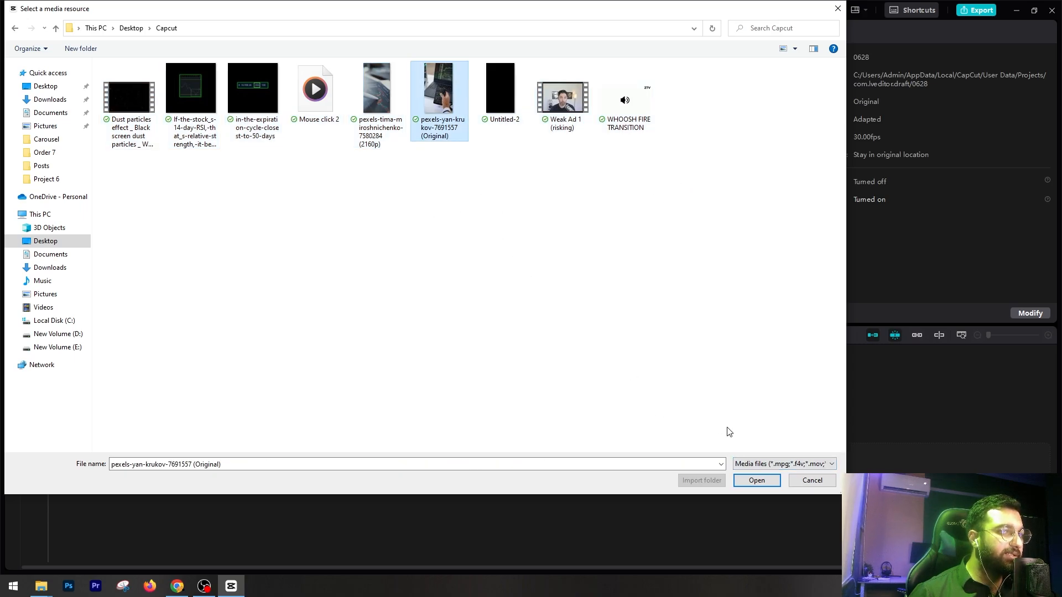
left_click_drag(137, 192, 741, 101)
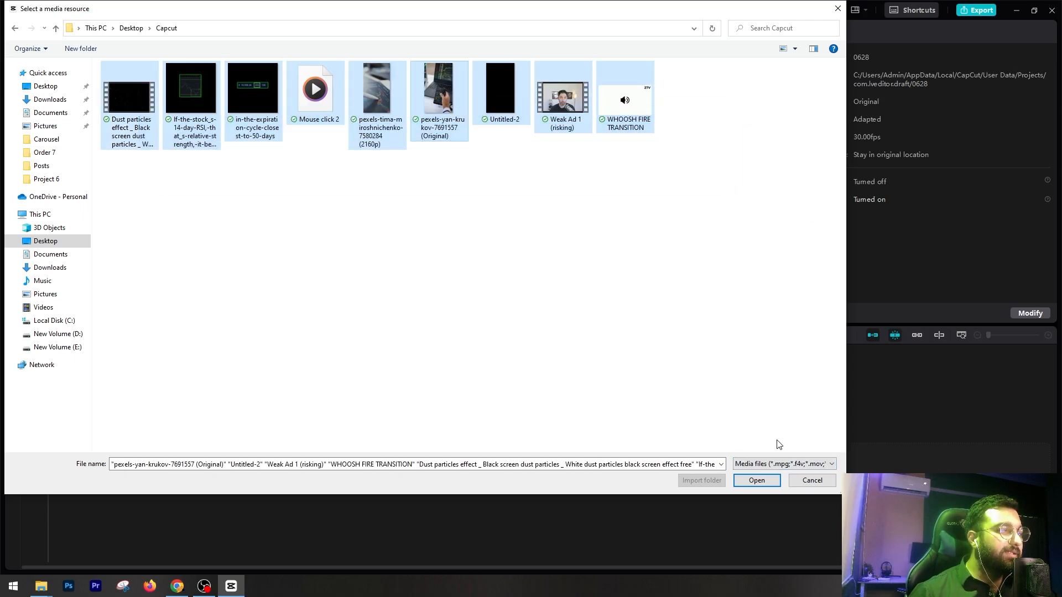
left_click(755, 481)
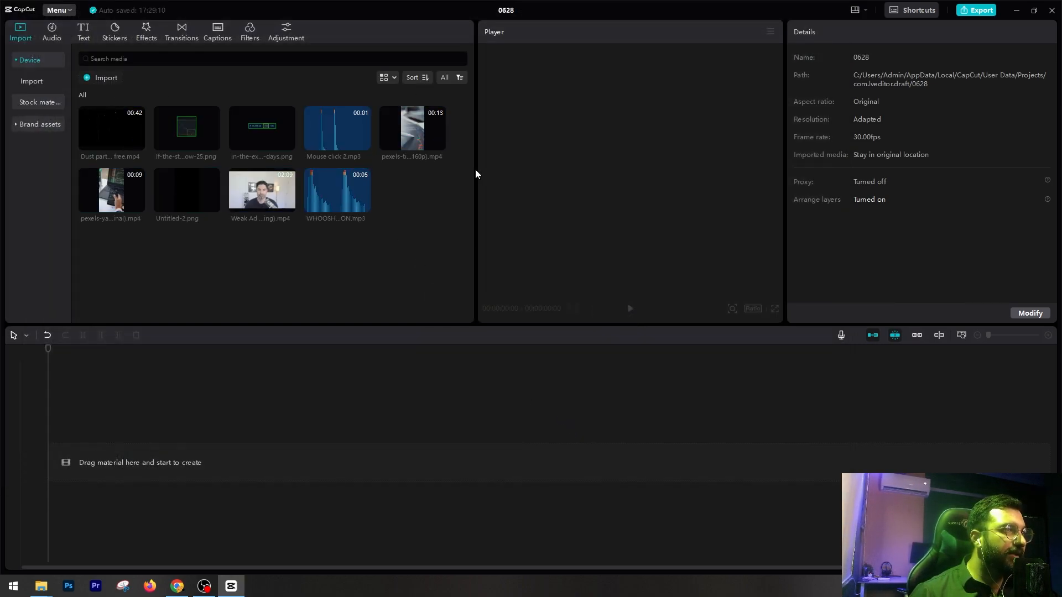
Try placing the Weak Ad 1 (risking).mp4 video on the empty timeline and delete it from there.
mouse_move(283, 200)
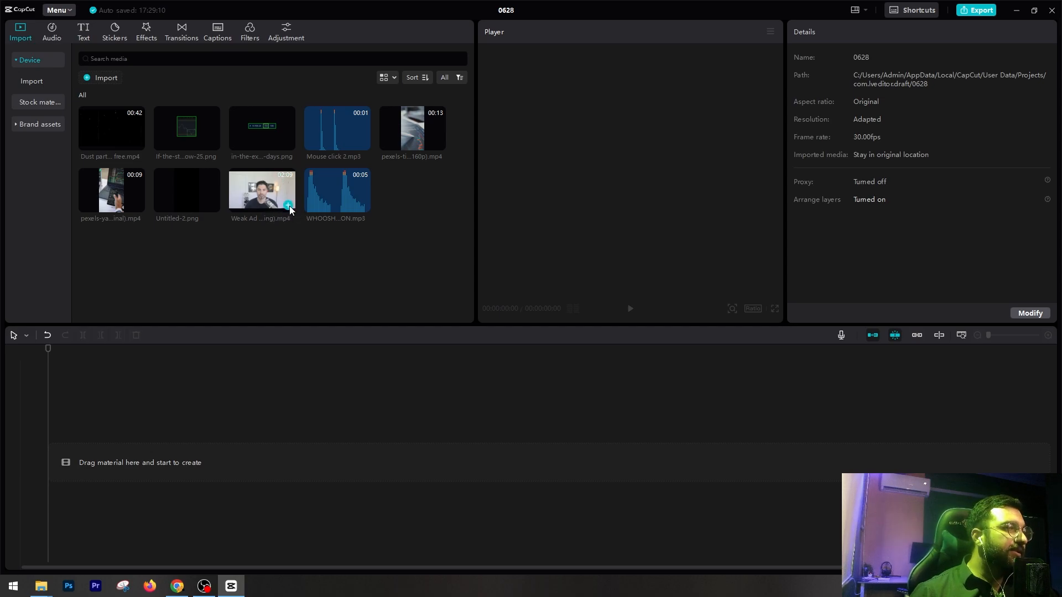
left_click_drag(268, 193, 93, 469)
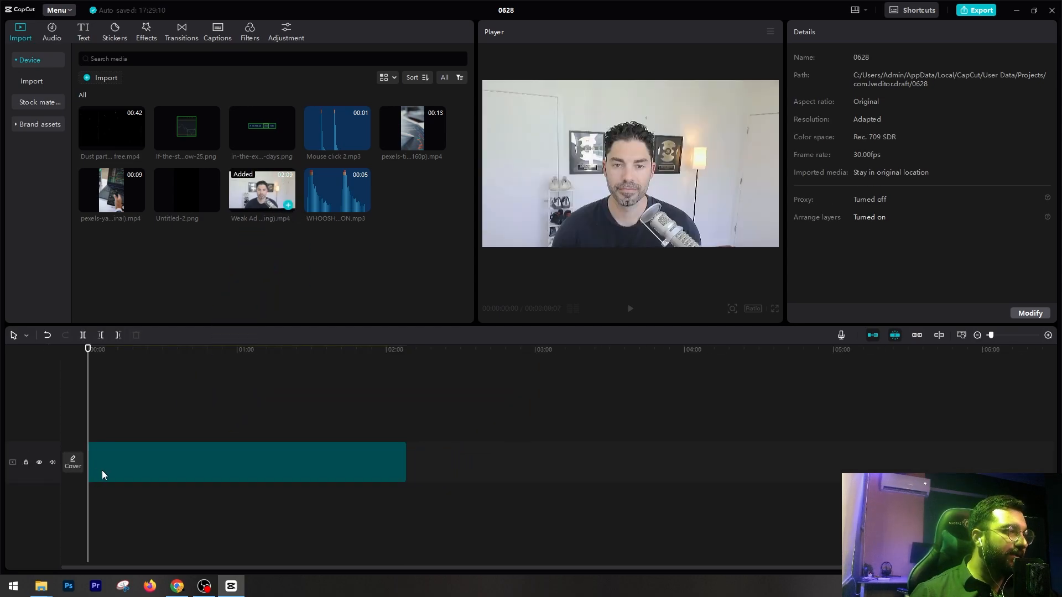
left_click(171, 458)
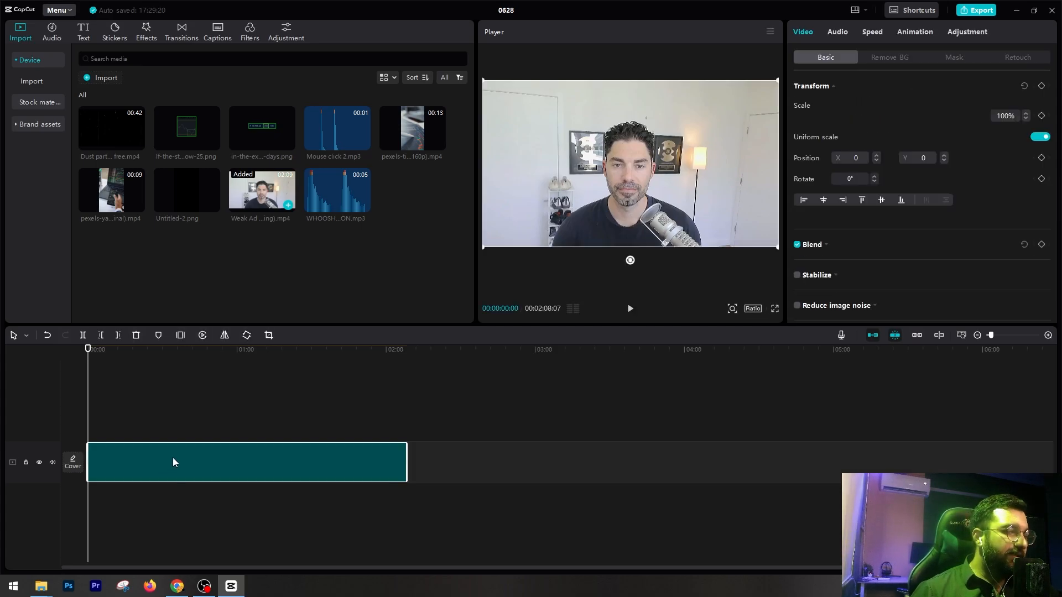
key("Delete")
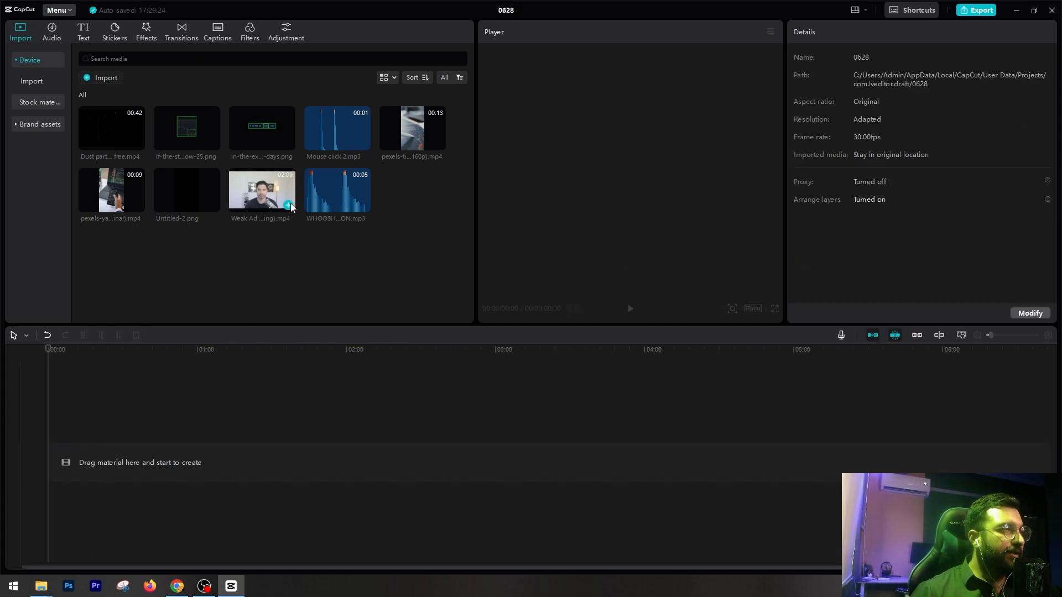
Add Weak Ad 1 (risking).mp4 to the timeline and set the project's aspect ratio to 9:16.
left_click(288, 206)
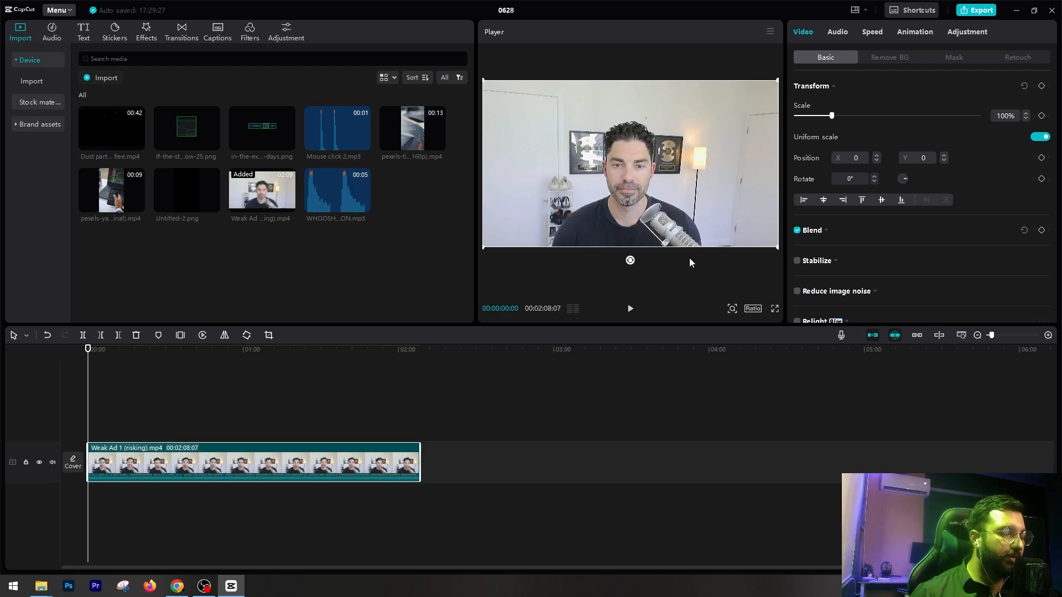
left_click(755, 309)
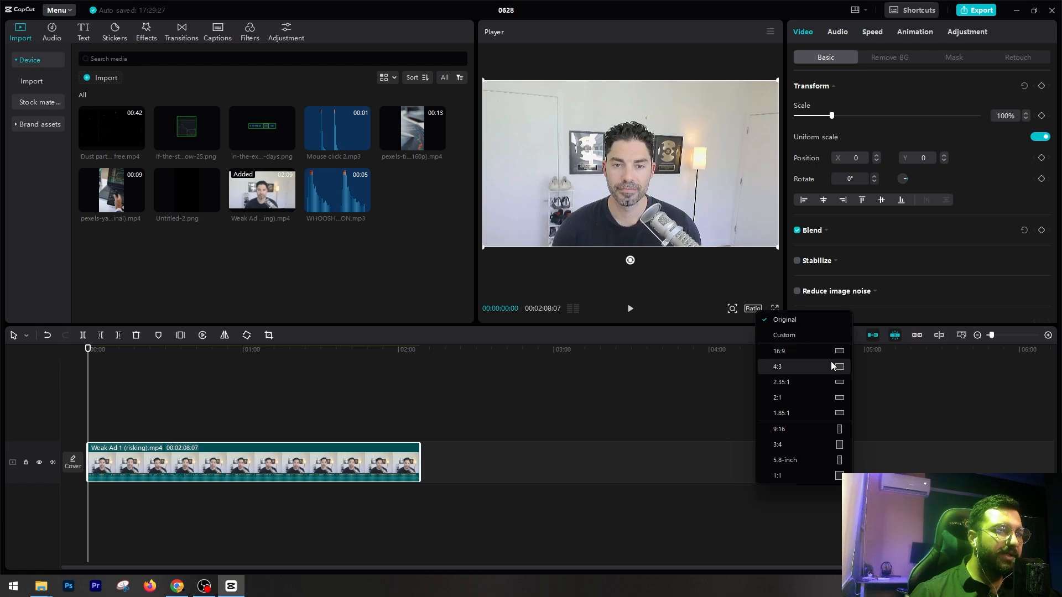
left_click(835, 432)
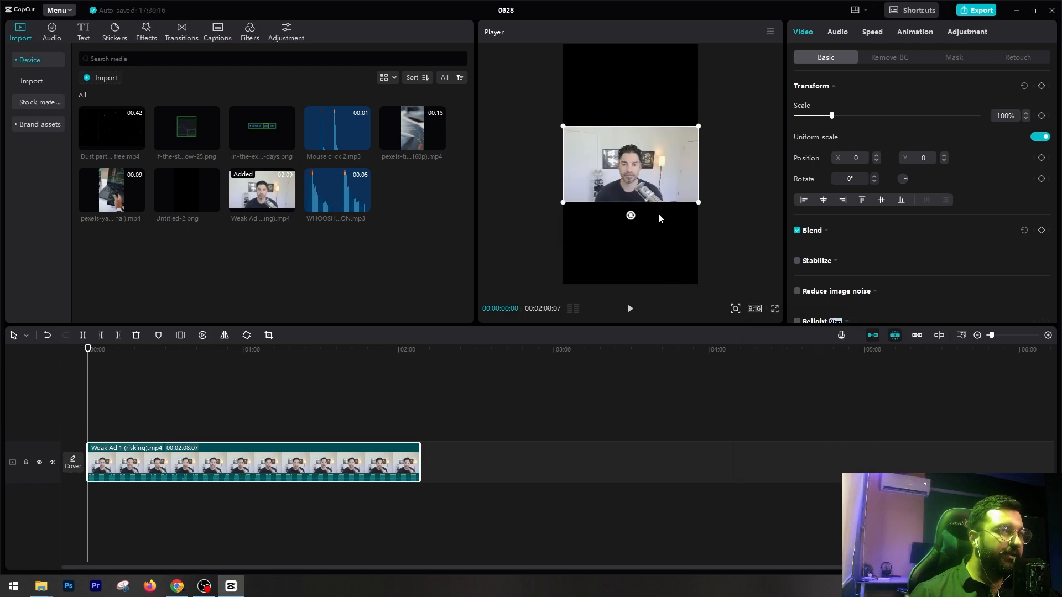
left_click(655, 256)
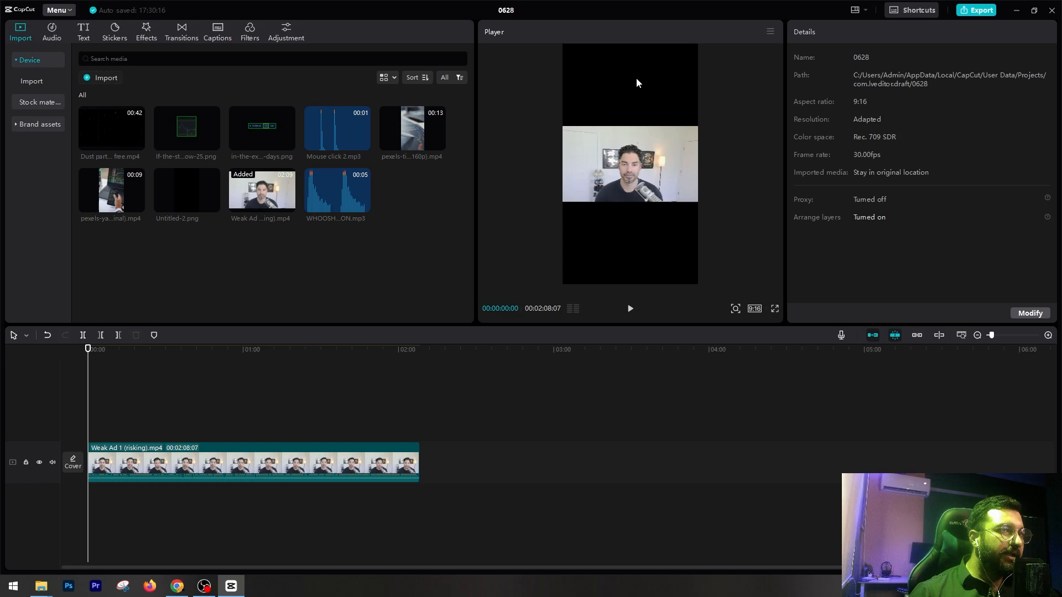
left_click(651, 178)
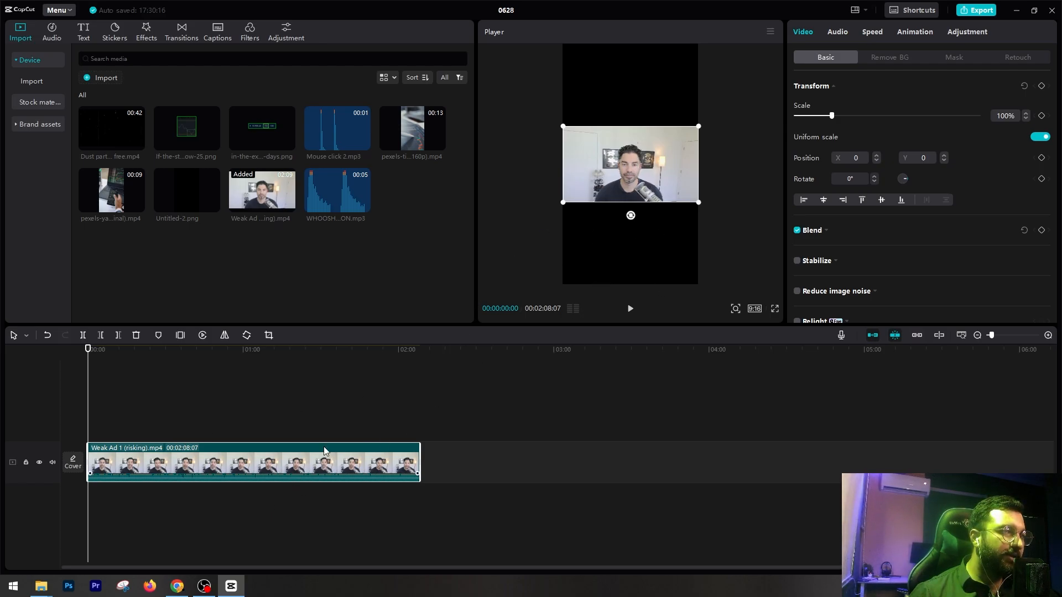
left_click(707, 237)
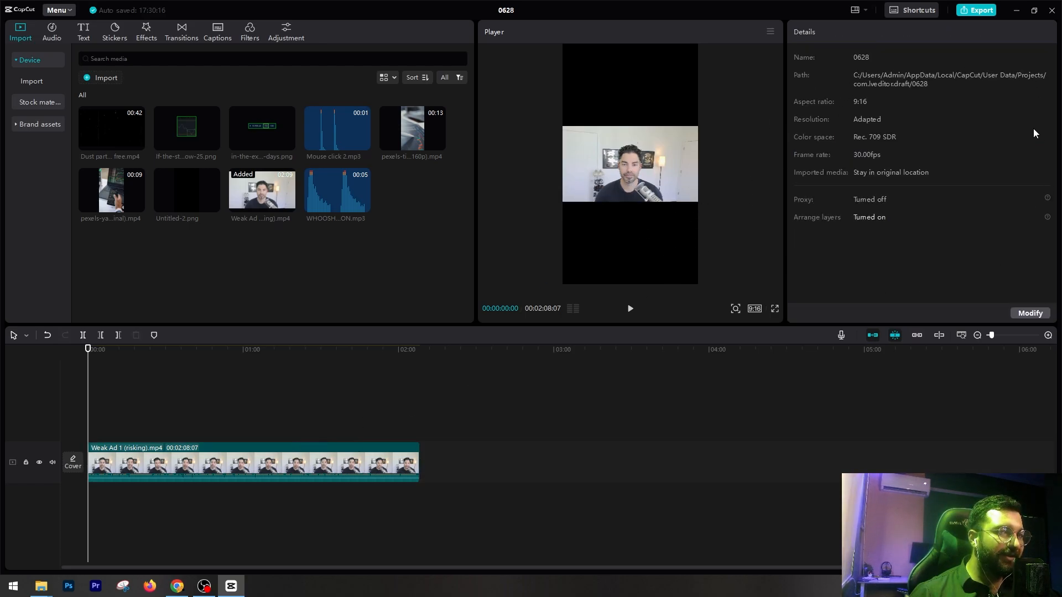
Try enlarging the clip to fill the vertical frame, at 316% in the preview and at 327% through its scale setting, undoing each attempt.
left_click(648, 169)
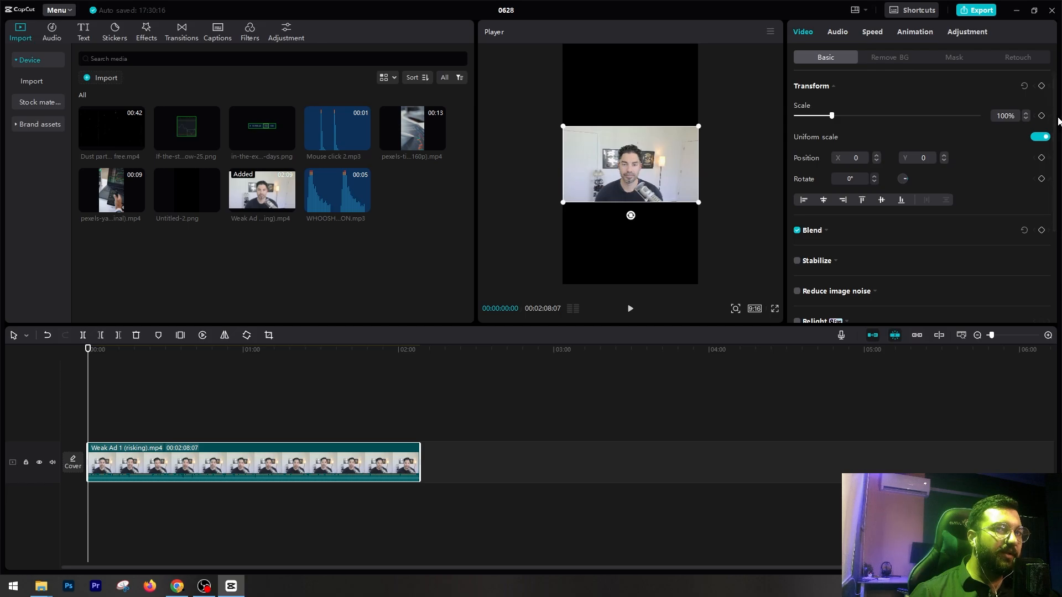
scroll(1058, 224, "down", 3)
scroll(1058, 224, "up", 3)
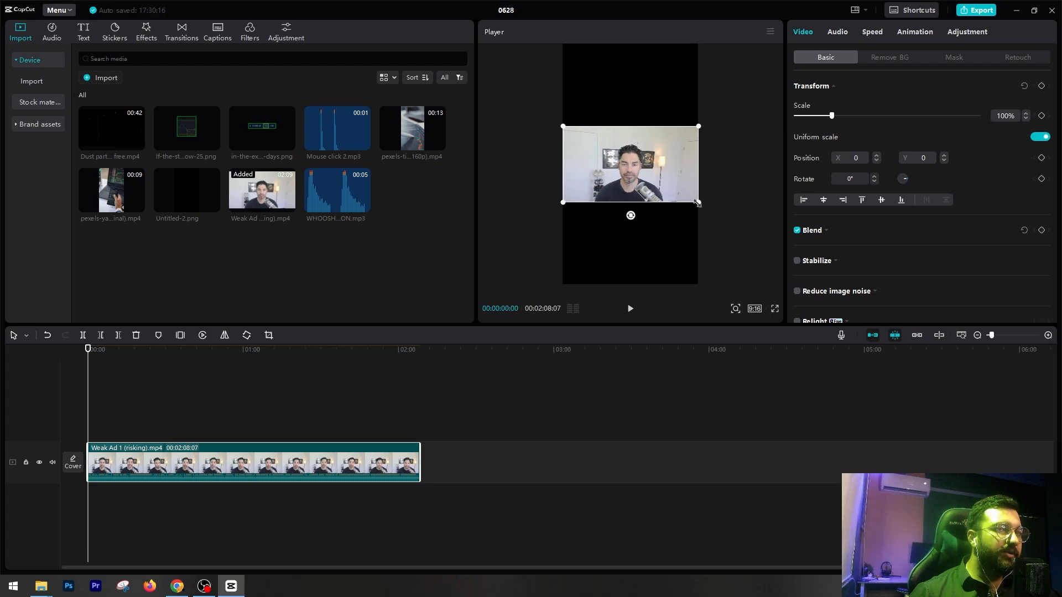
left_click_drag(697, 204, 901, 323)
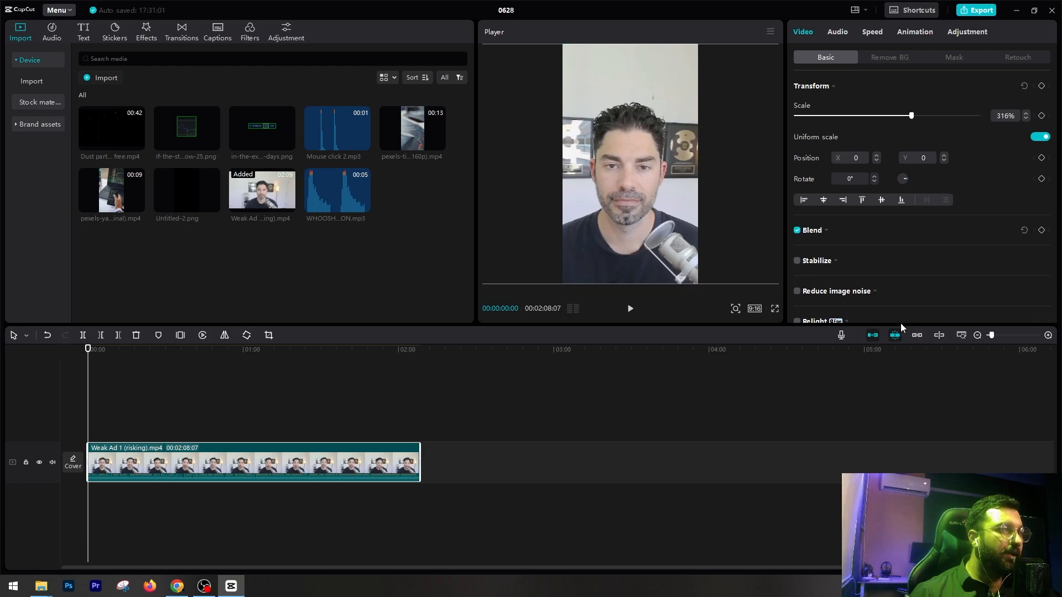
key("ctrl+z")
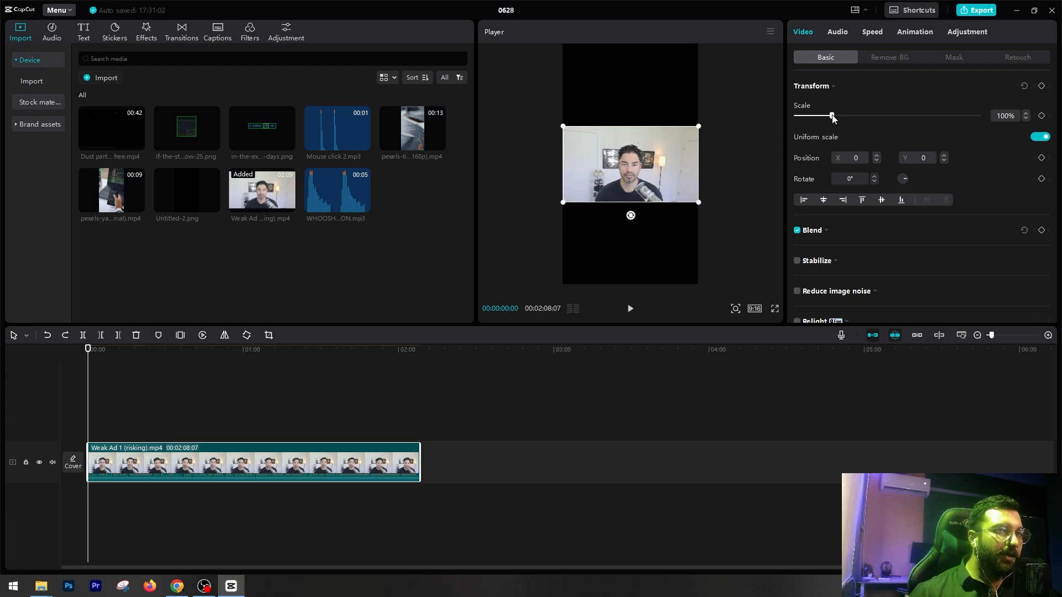
left_click_drag(832, 116, 916, 119)
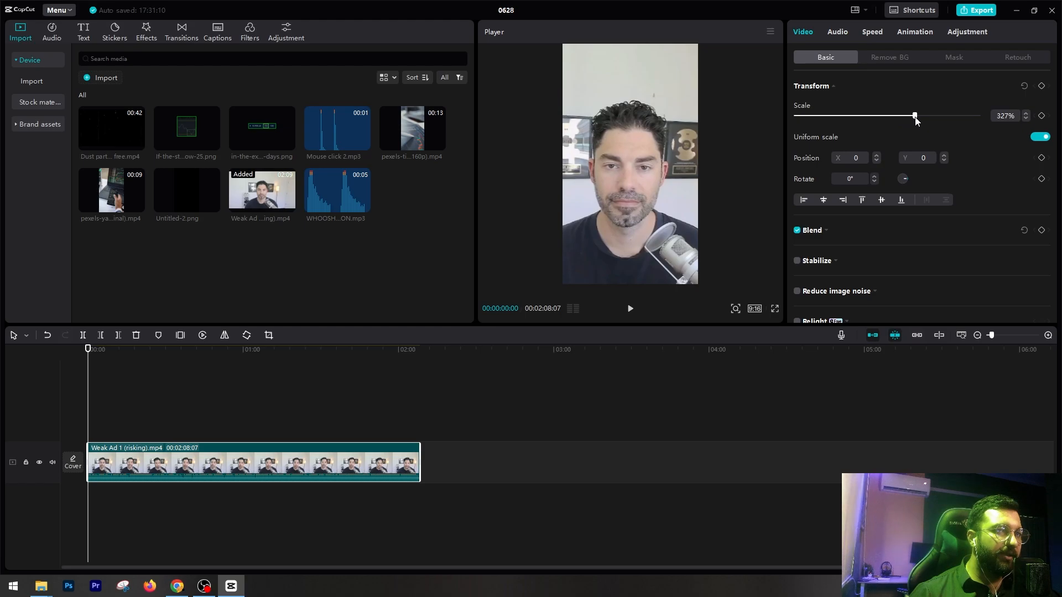
key("ctrl+z")
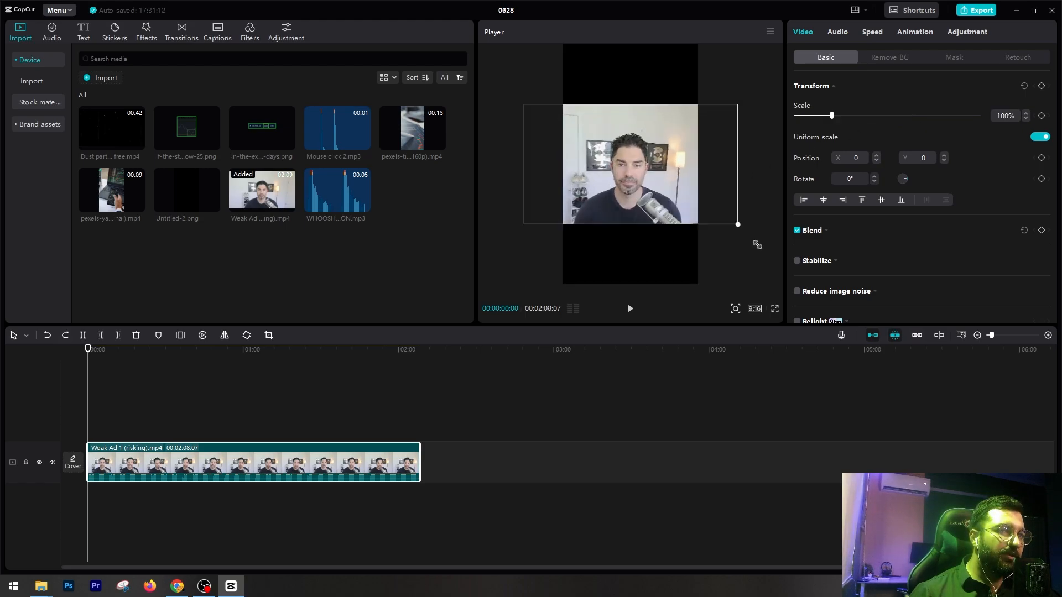
Enlarge the clip to 316% in the preview to fill the vertical frame, and trim its end to a duration of 00:01:08:24.
left_click_drag(757, 245, 893, 319)
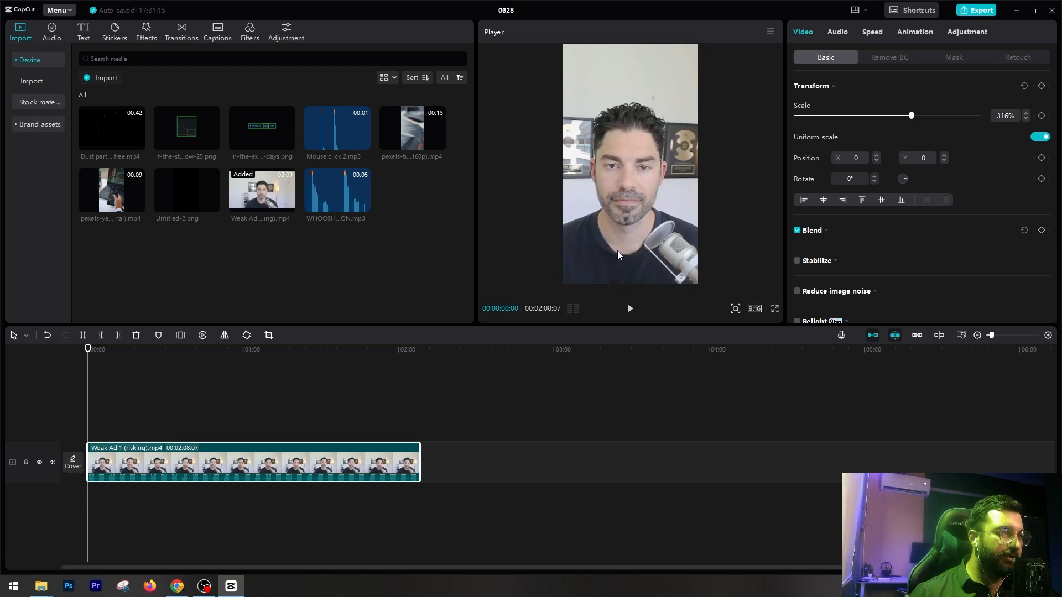
left_click(420, 383)
left_click_drag(418, 359, 32, 373)
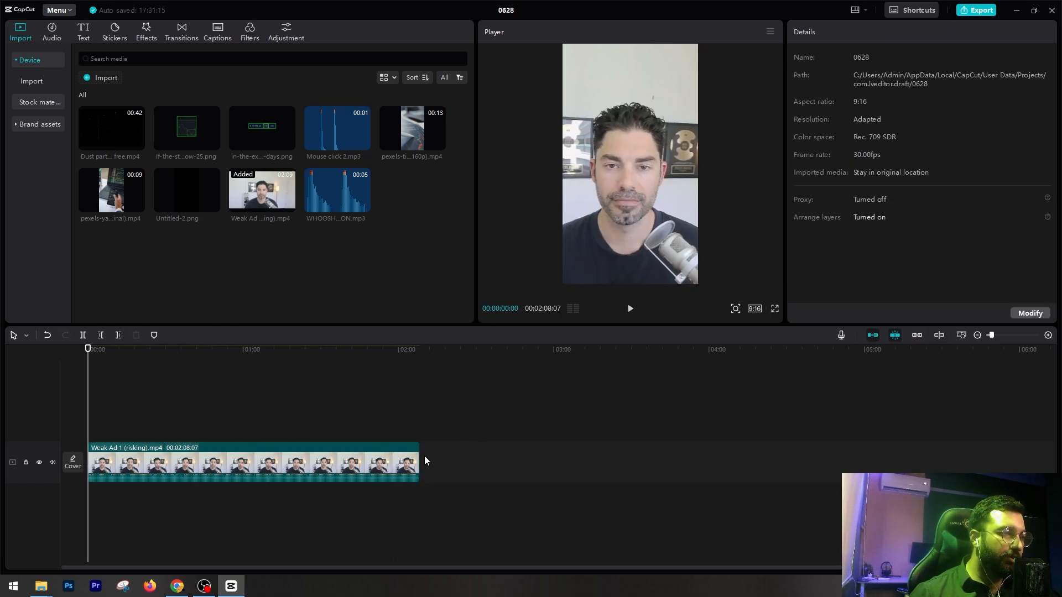
left_click_drag(418, 452, 266, 470)
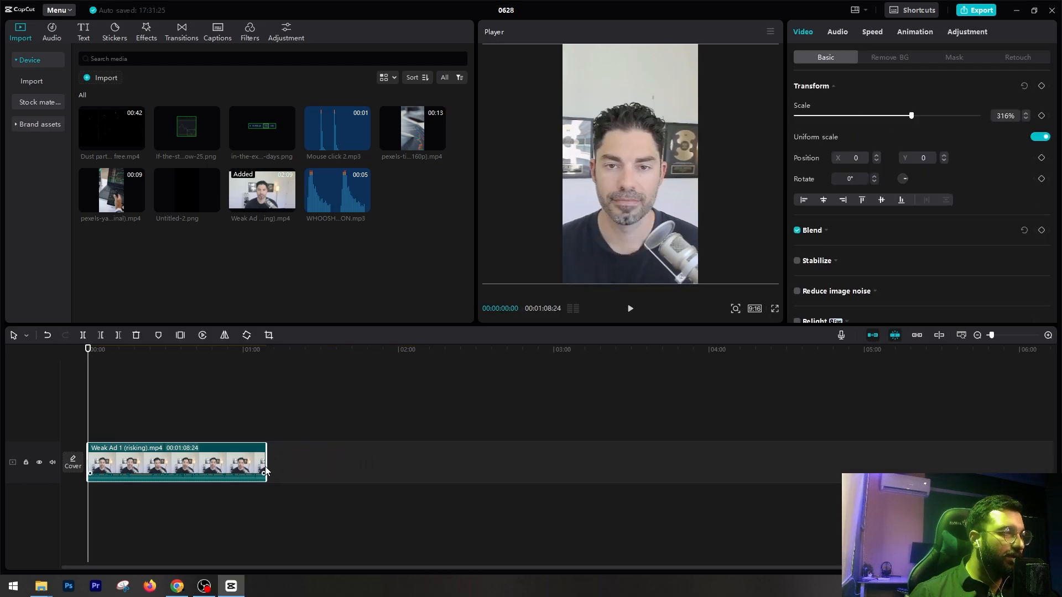
Return the playhead to 00:00:00:00 and enlarge the timeline scale so the clip spans most of its width.
left_click(189, 416)
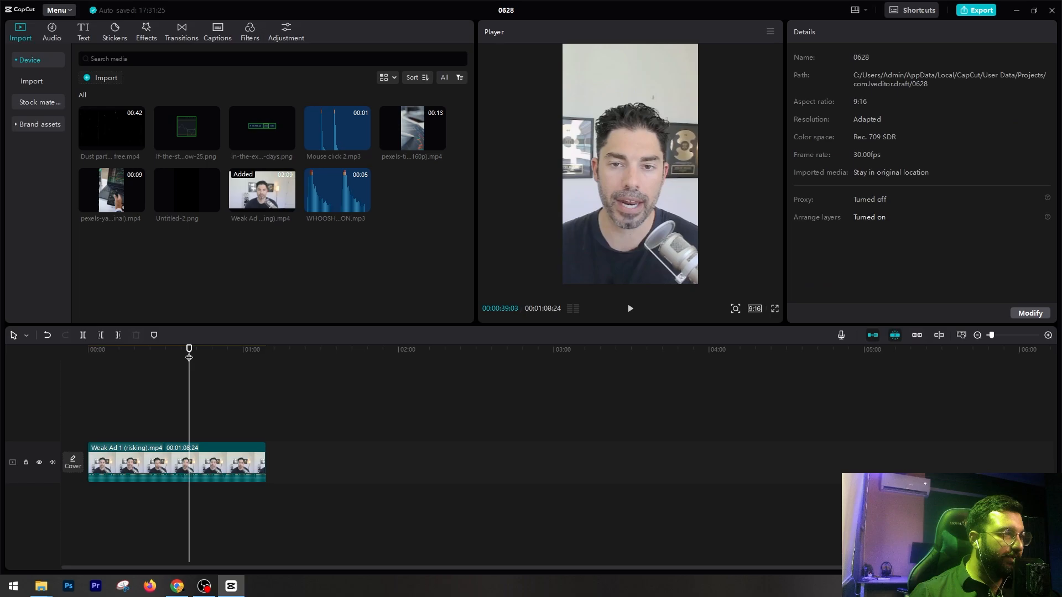
left_click_drag(189, 358, 60, 365)
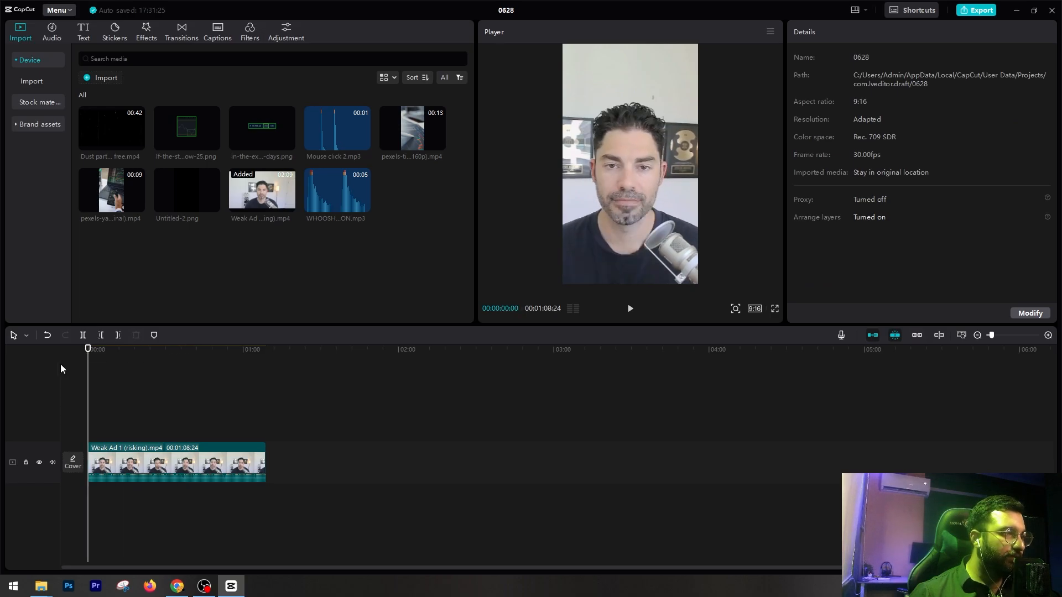
scroll(182, 400, "up", 5)
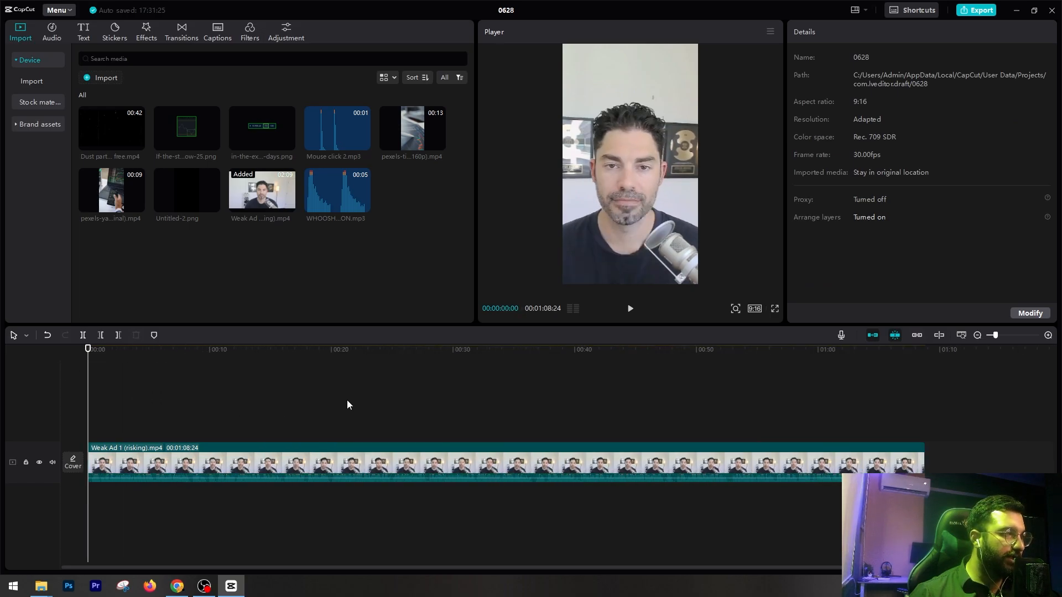
Select the Weak Ad 1 (risking).mp4 clip and review the timeline's cursor modes, keeping the Select mode.
left_click(150, 459)
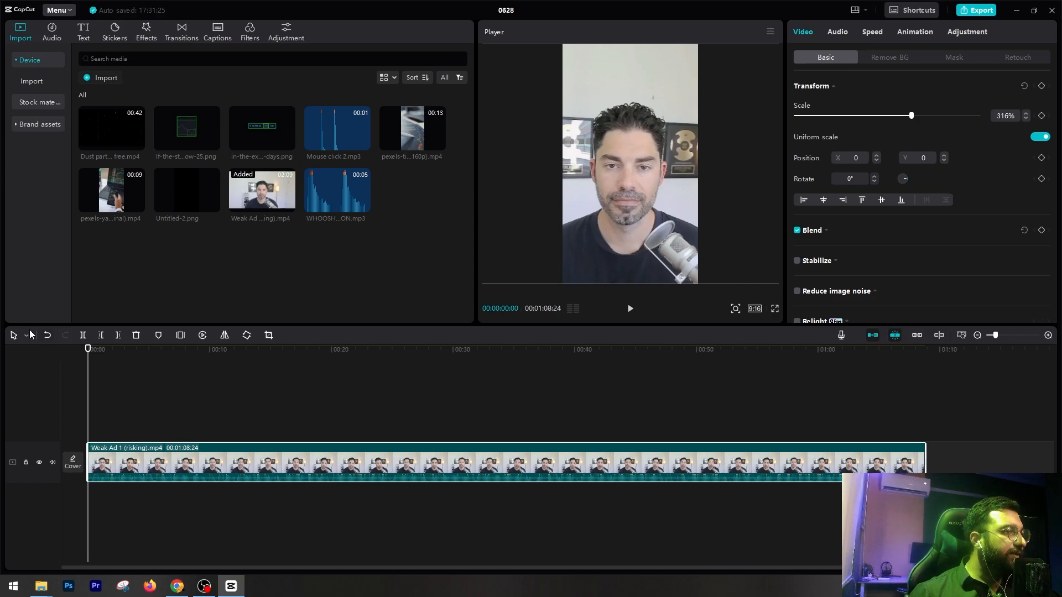
left_click(13, 339)
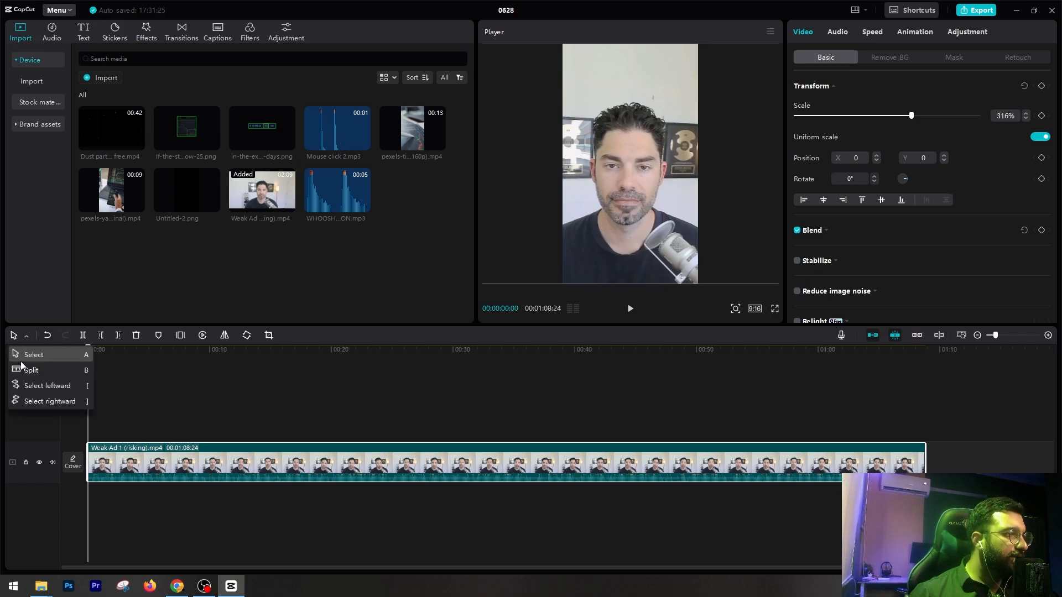
left_click(15, 353)
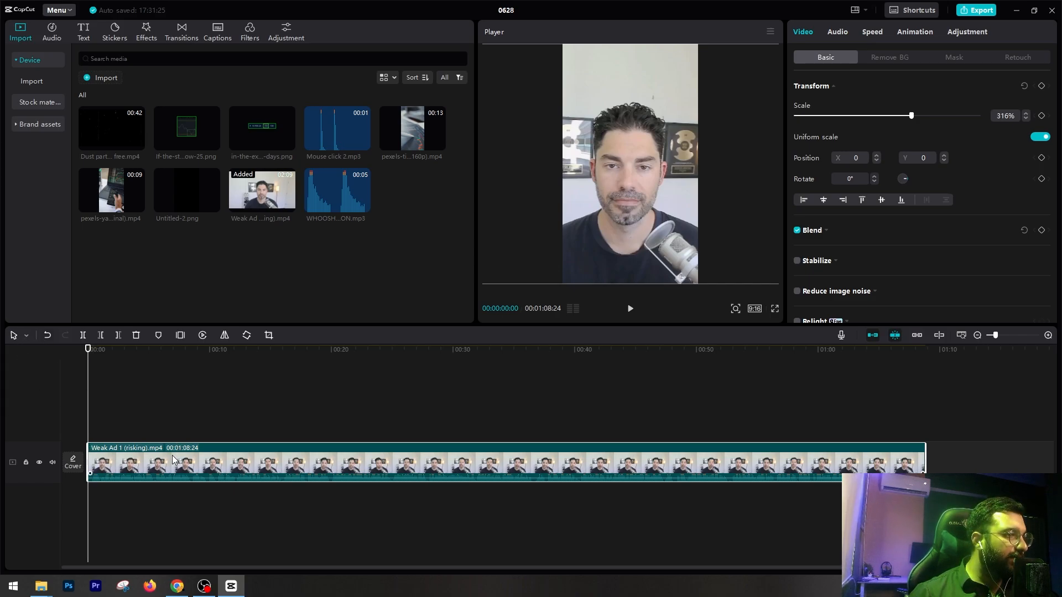
left_click(14, 336)
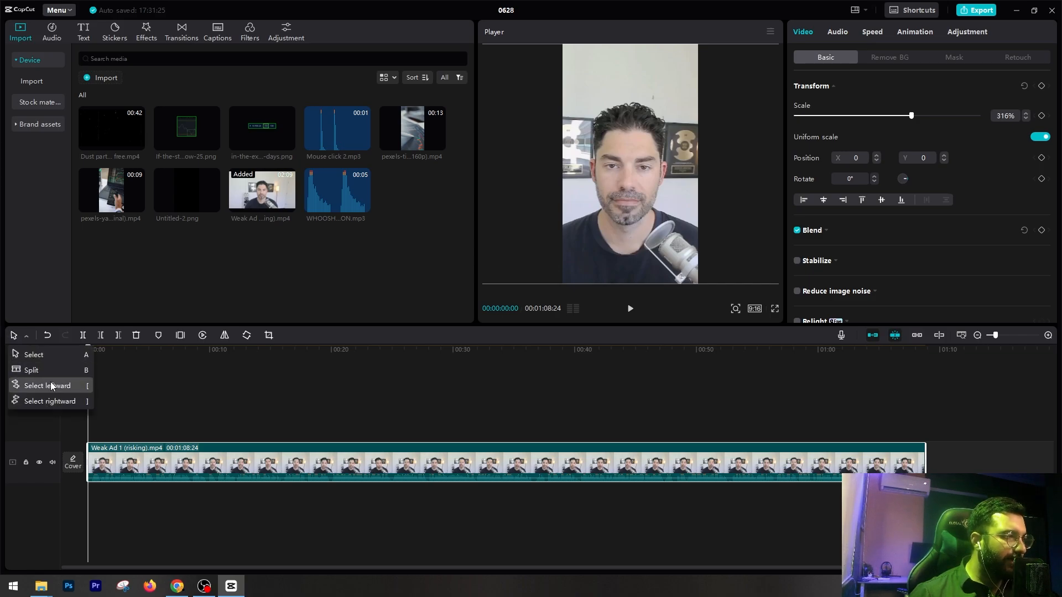
left_click(151, 468)
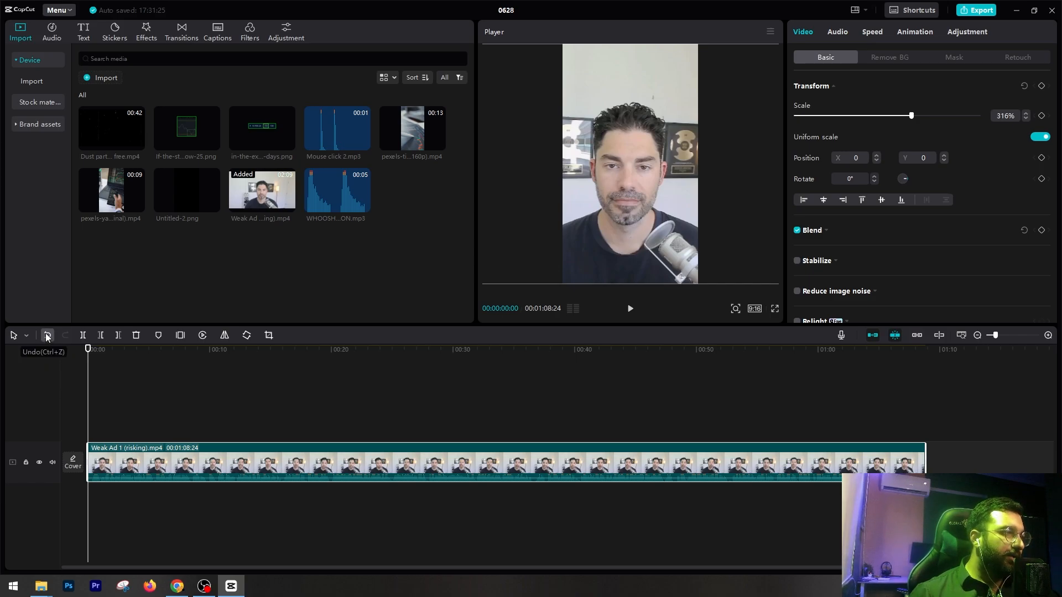
Try splitting the clip about 3 seconds in, and undo the split.
left_click_drag(87, 354, 154, 354)
left_click(83, 335)
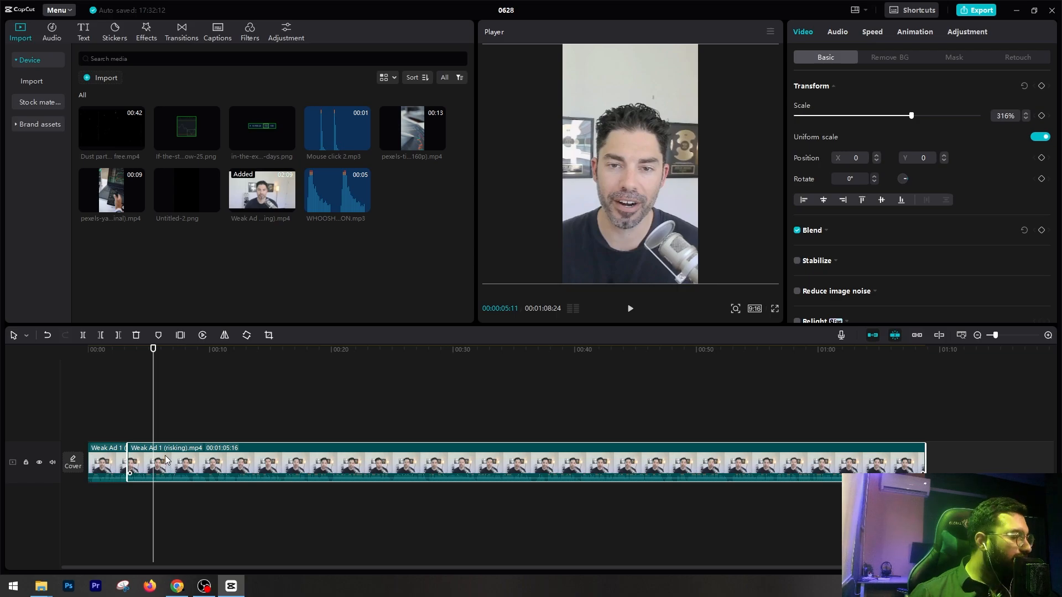
left_click(47, 335)
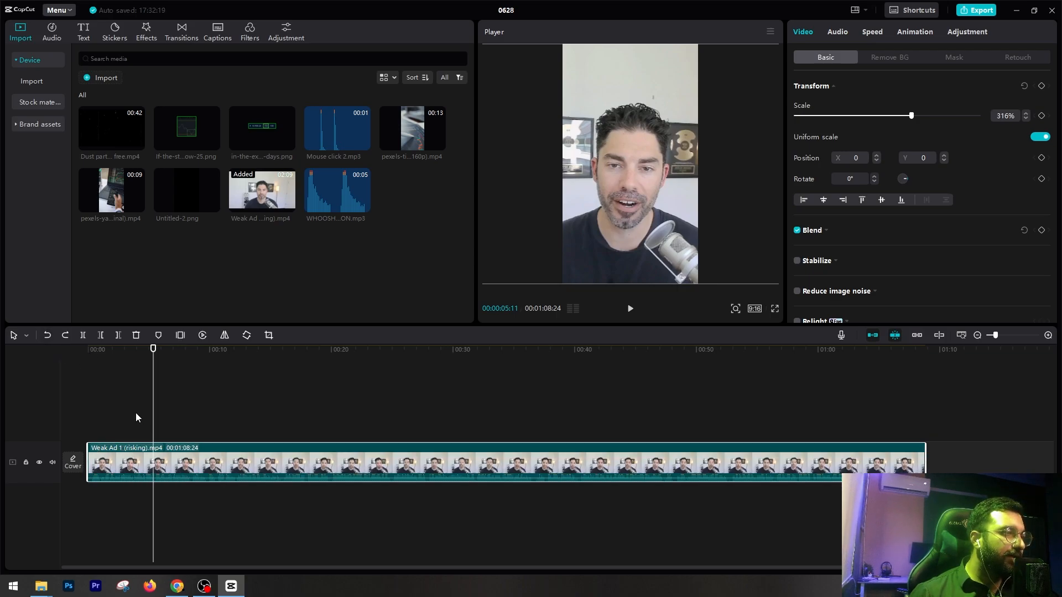
Try splitting the clip at 00:00:05:11 and 00:00:10:07 and deleting the section between the cuts, and undo the deletion and both splits.
left_click(83, 336)
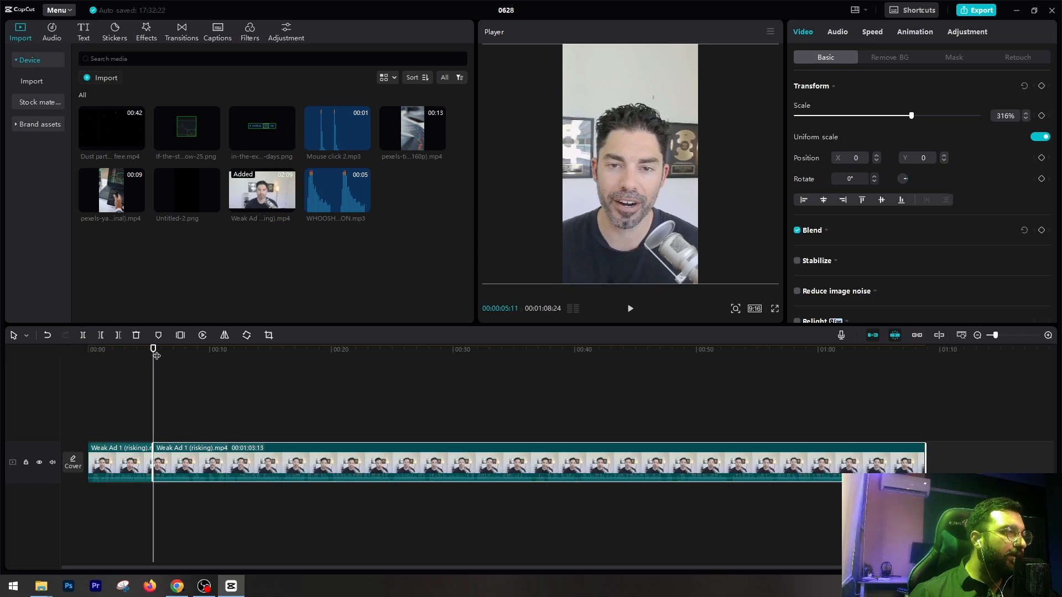
left_click_drag(154, 352, 215, 357)
left_click(83, 336)
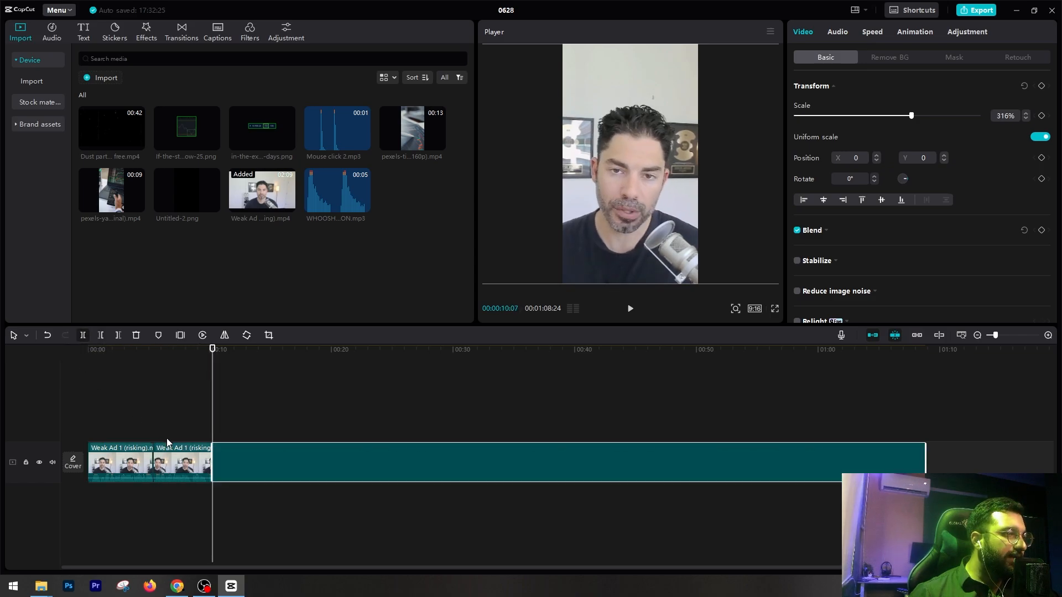
key("Delete")
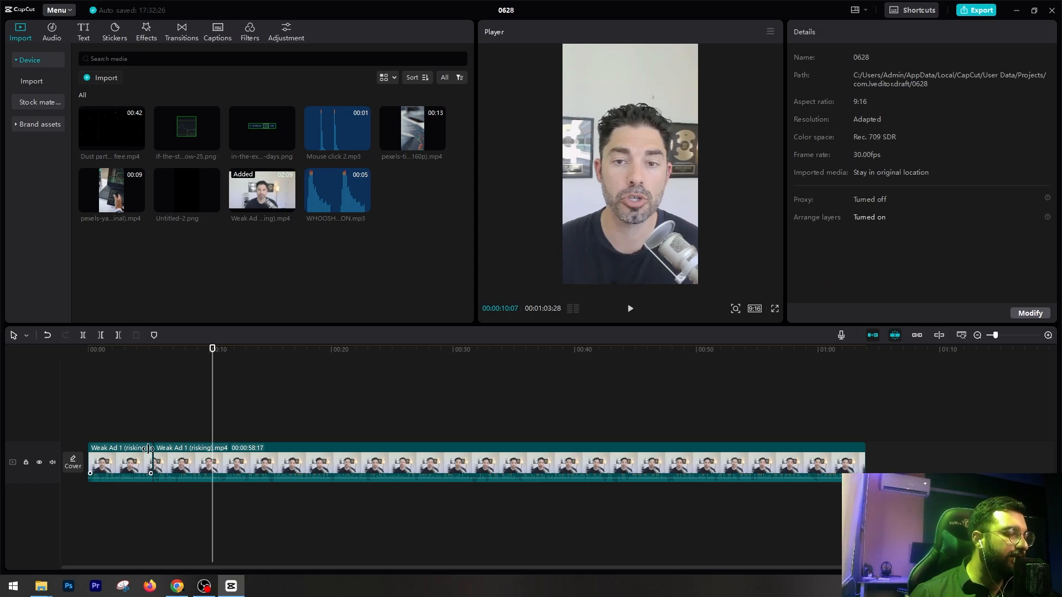
left_click(52, 335)
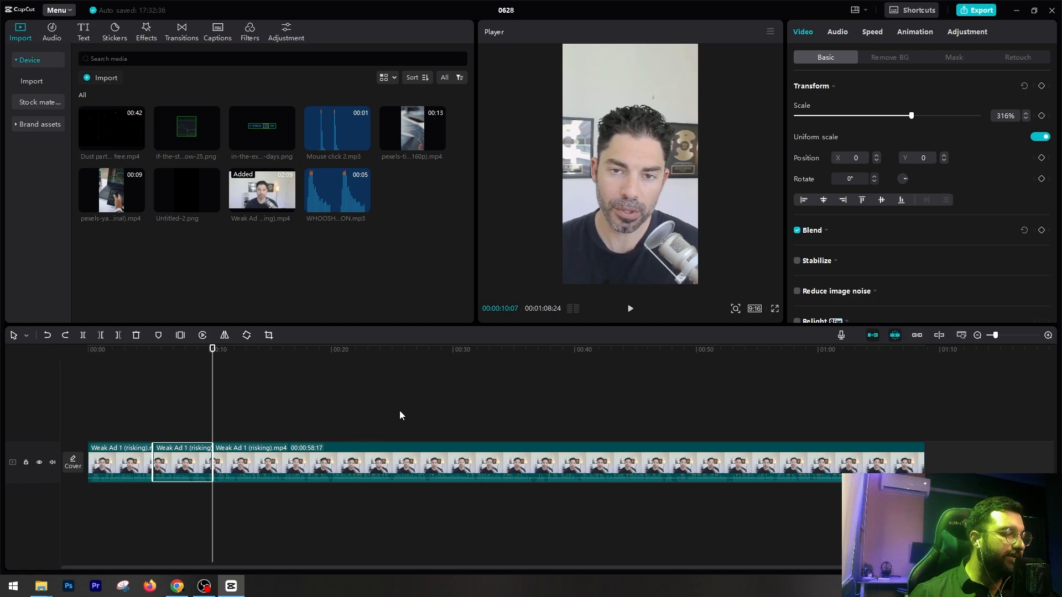
key("ctrl+z")
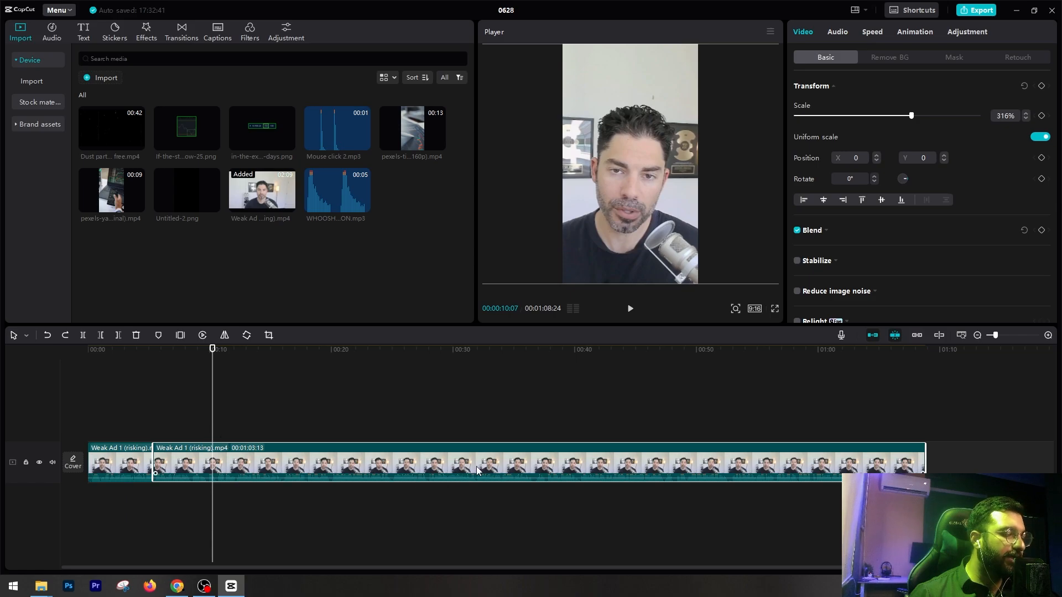
key("ctrl+z")
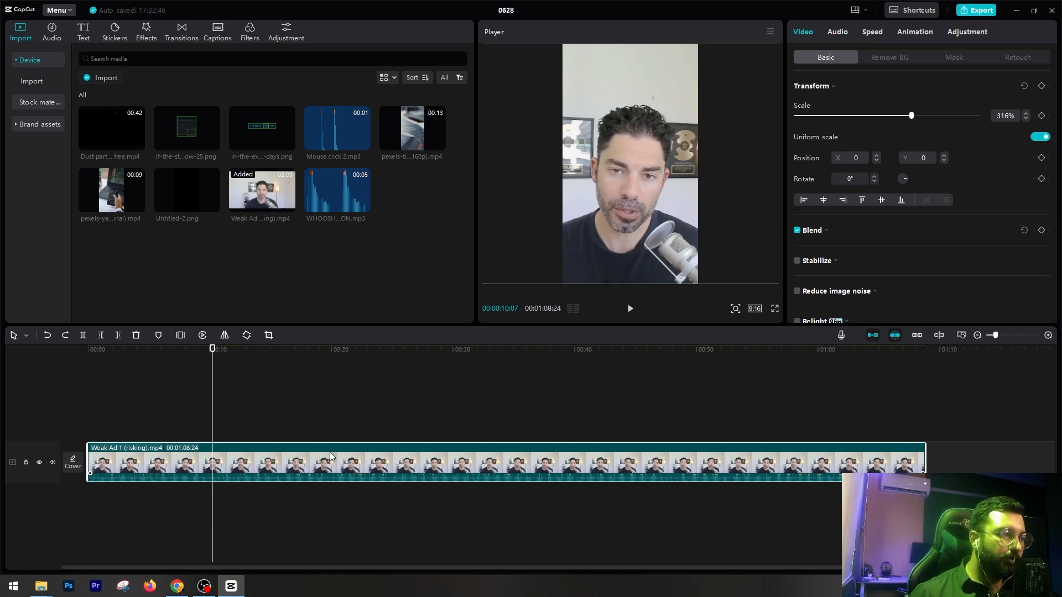
Return the playhead to the clip's start, redo the first split, and undo it again.
left_click_drag(213, 356, 77, 371)
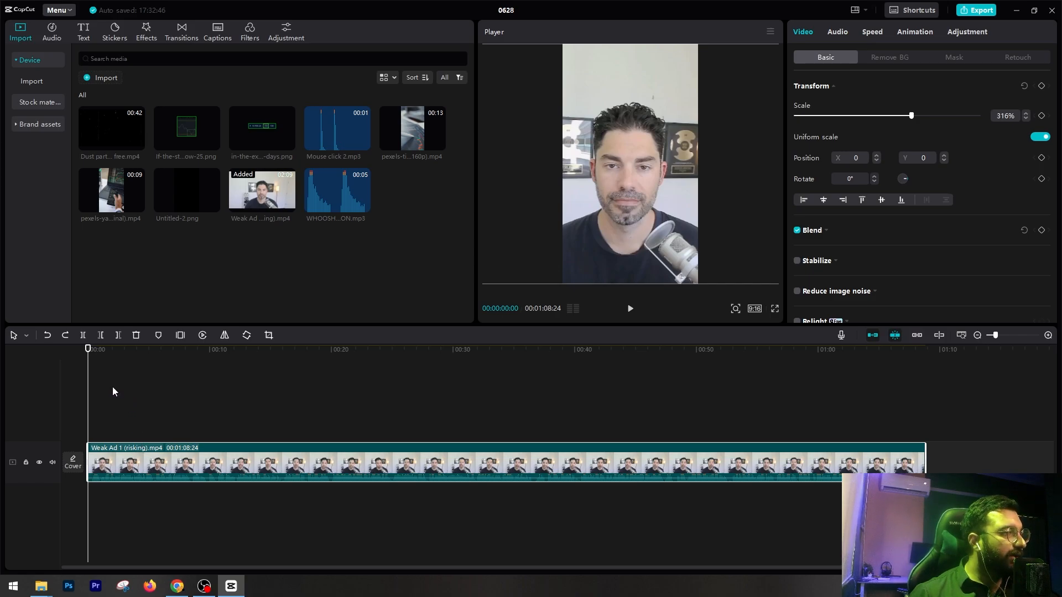
left_click(65, 335)
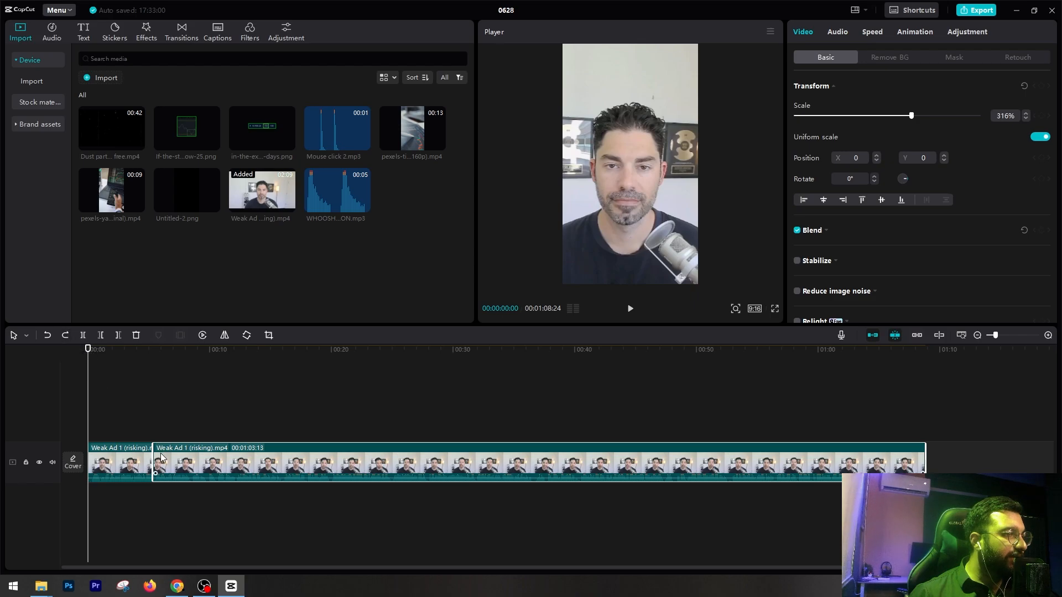
key("ctrl+z")
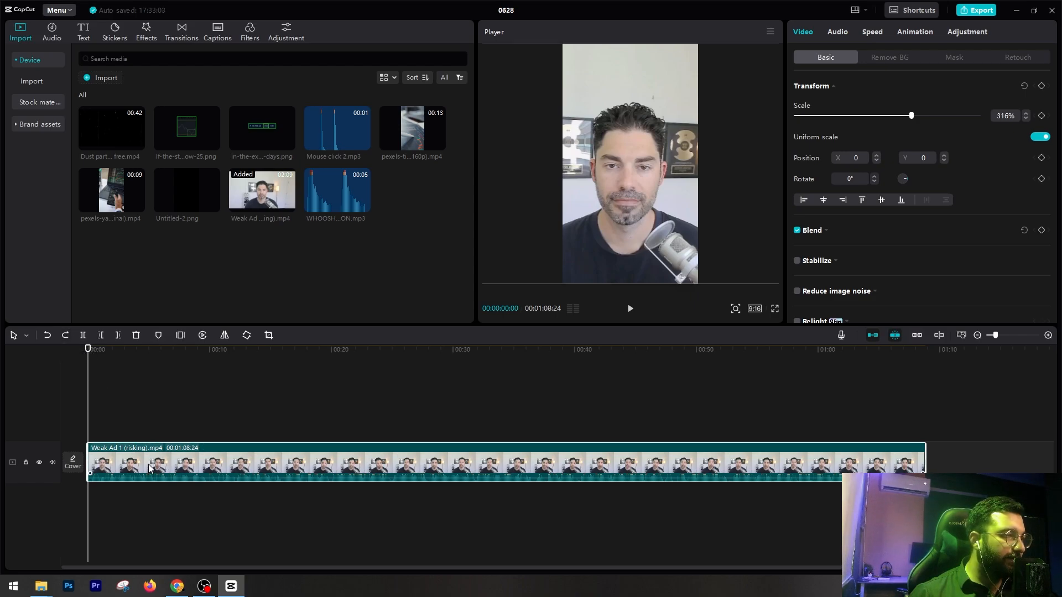
Try splitting the clip at 00:00:04:26 and at 00:00:12:10, and undo both splits.
left_click_drag(87, 349, 148, 354)
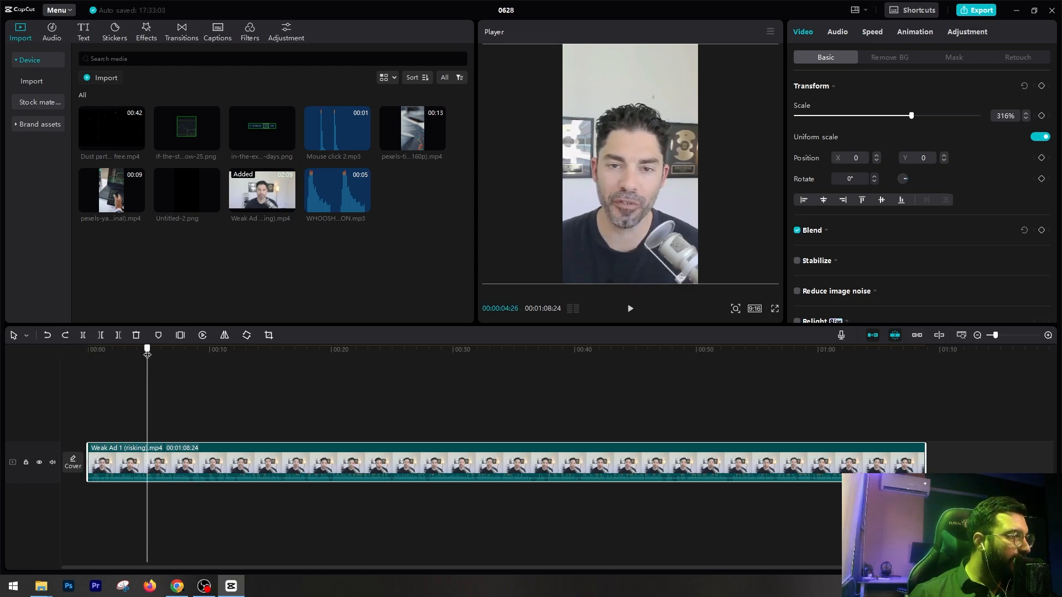
left_click(83, 335)
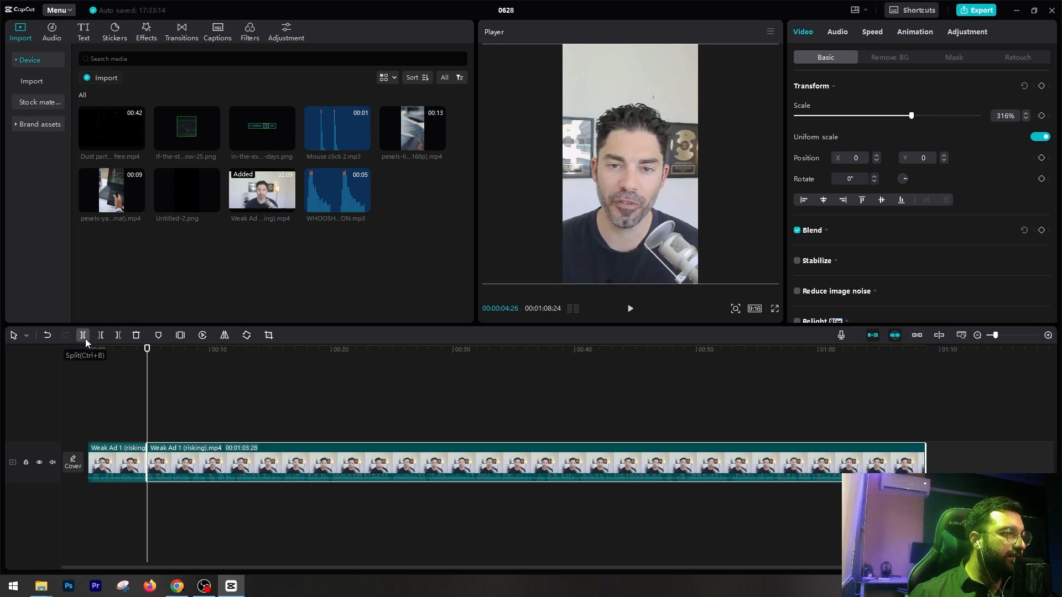
left_click(160, 376)
left_click(237, 380)
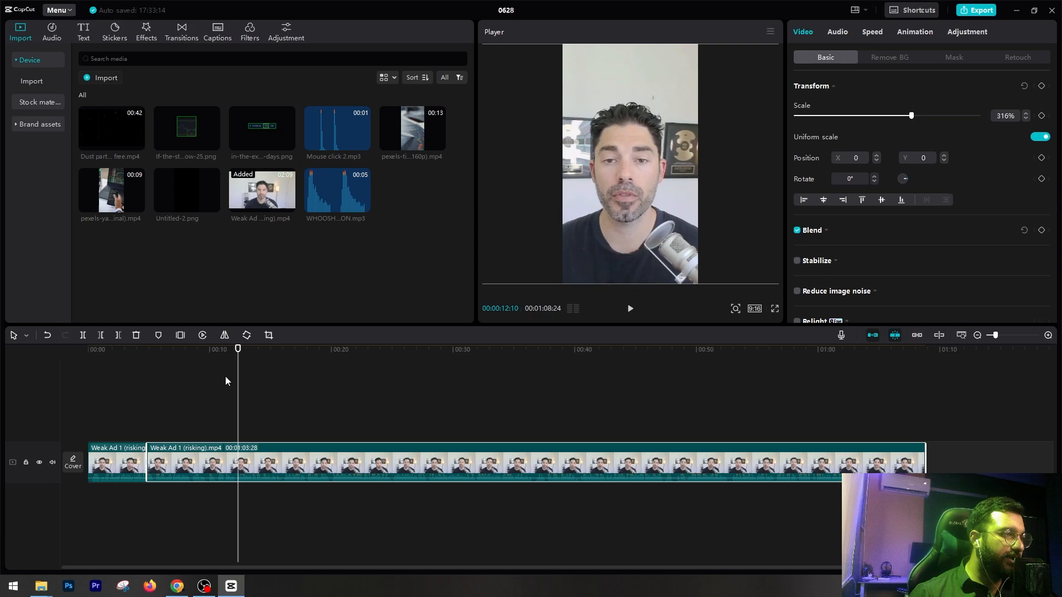
left_click(84, 338)
key("ctrl+z")
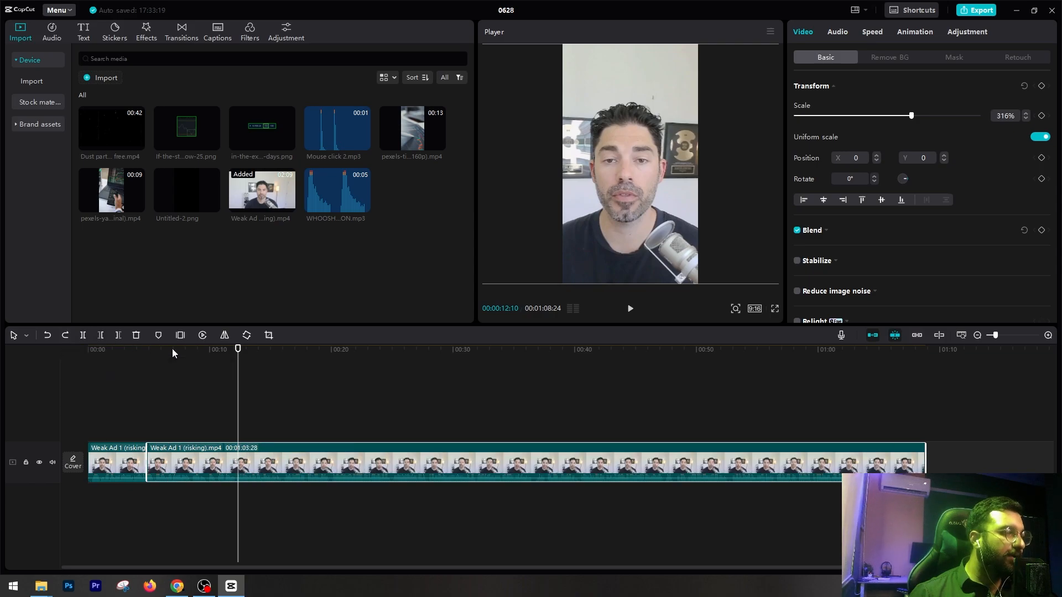
key("ctrl+z")
Try splitting the clip at 00:00:05:11 and 00:00:06:07 and deleting the short section between the cuts, and undo the deletion.
left_click_drag(185, 358, 153, 360)
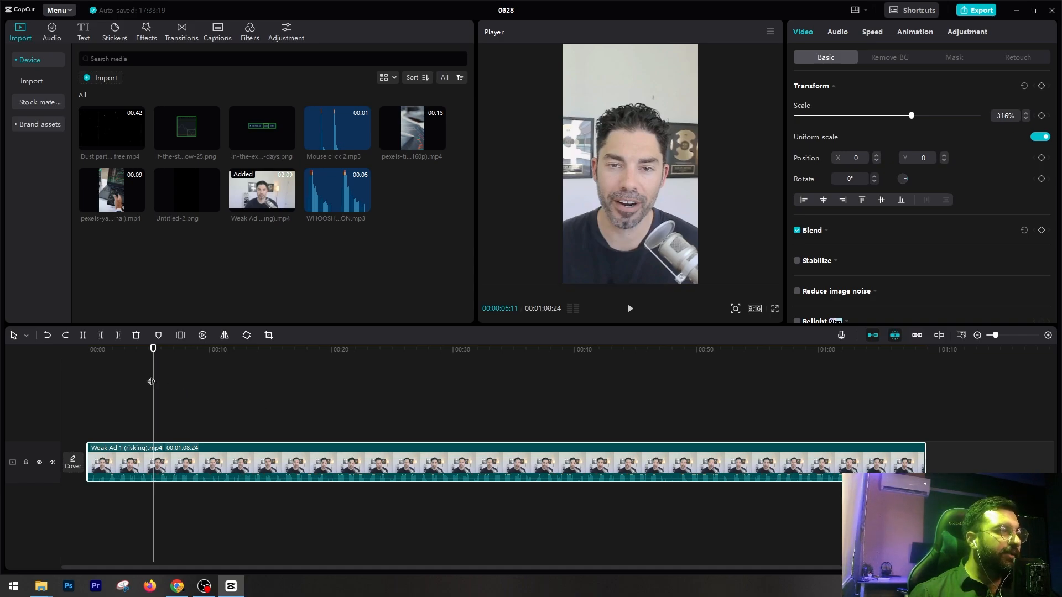
left_click(84, 335)
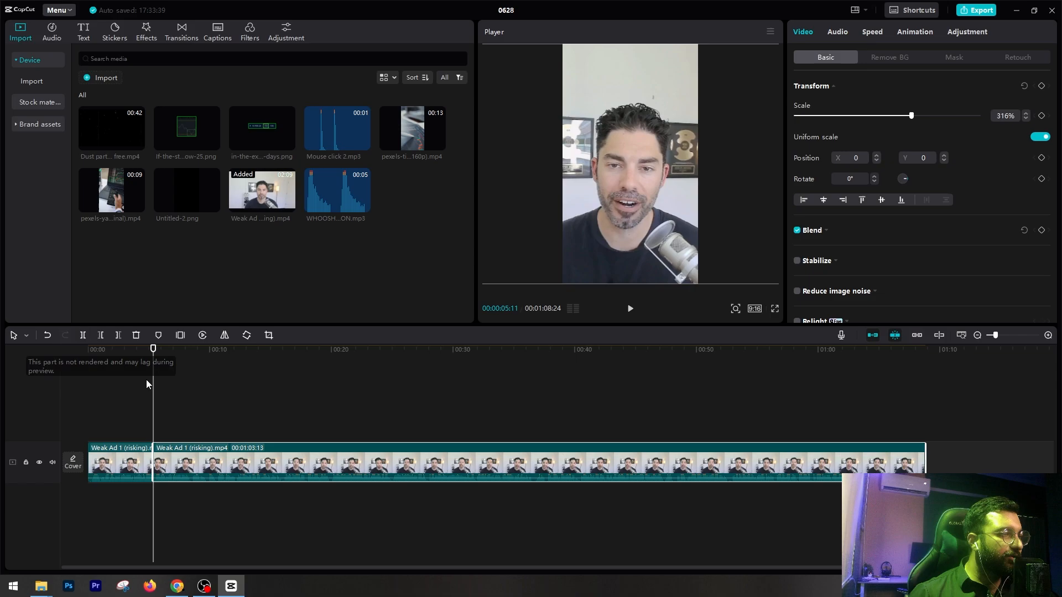
left_click_drag(152, 367, 164, 367)
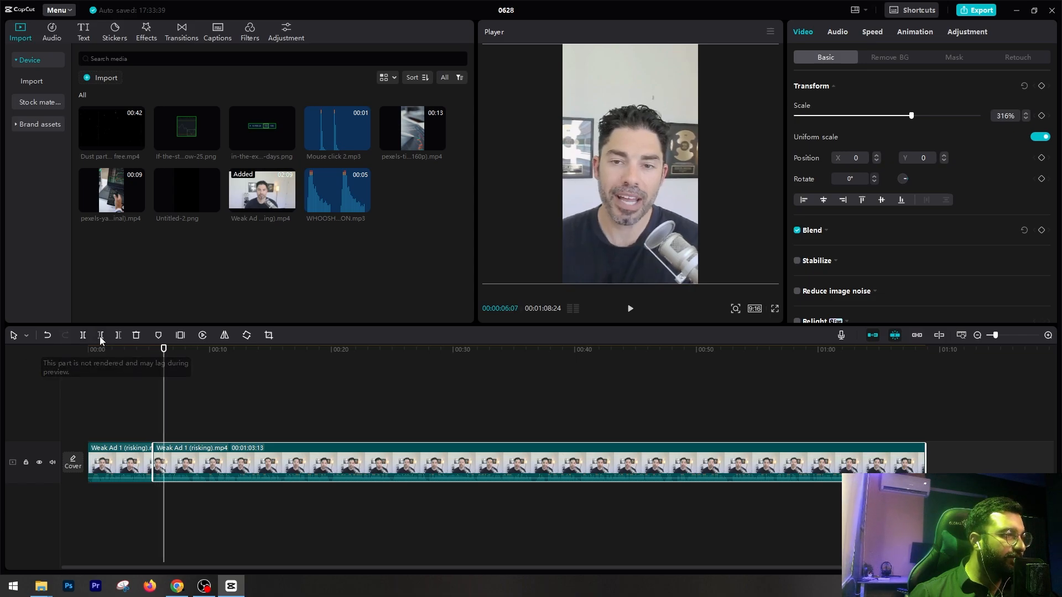
left_click(84, 335)
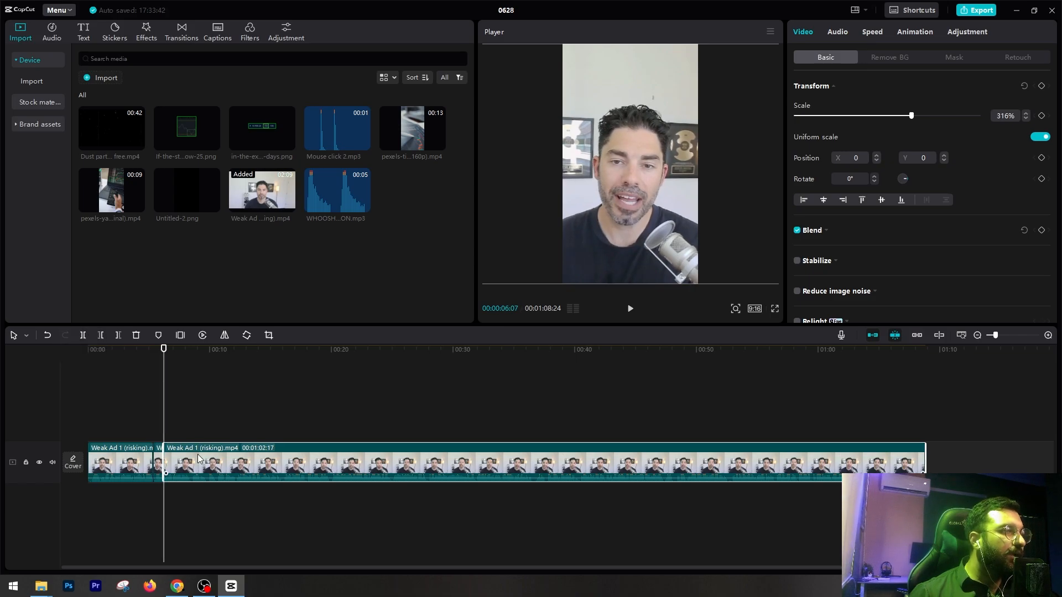
left_click(160, 459)
left_click_drag(164, 431, 158, 460)
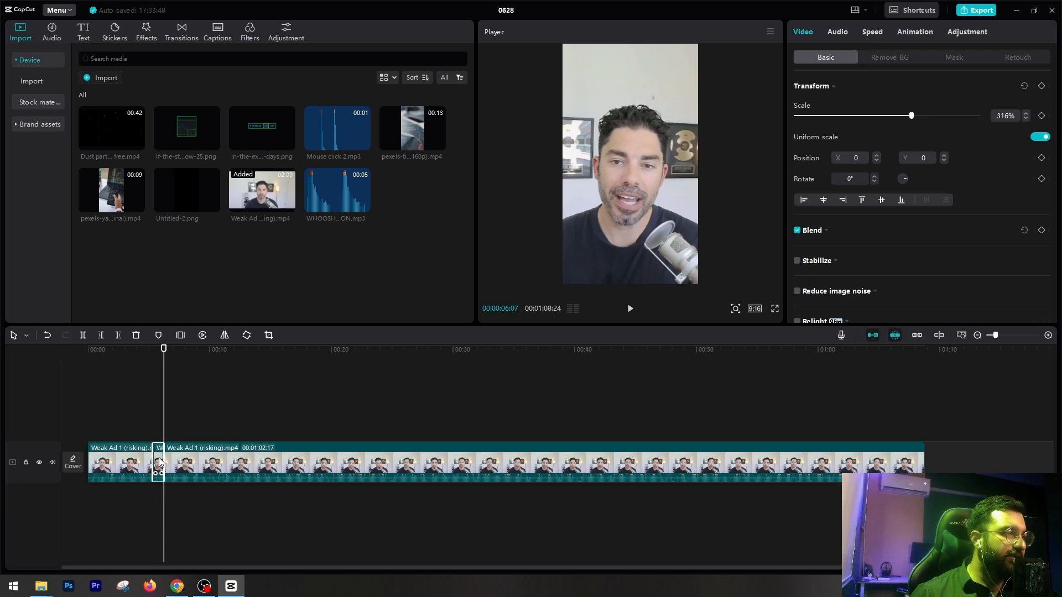
key("Delete")
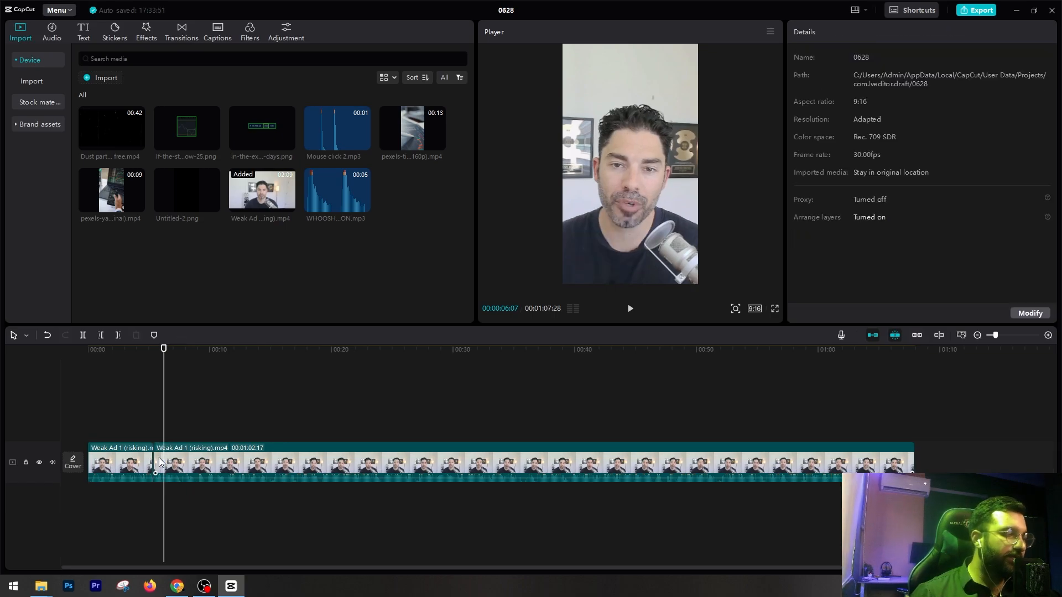
key("ctrl+z")
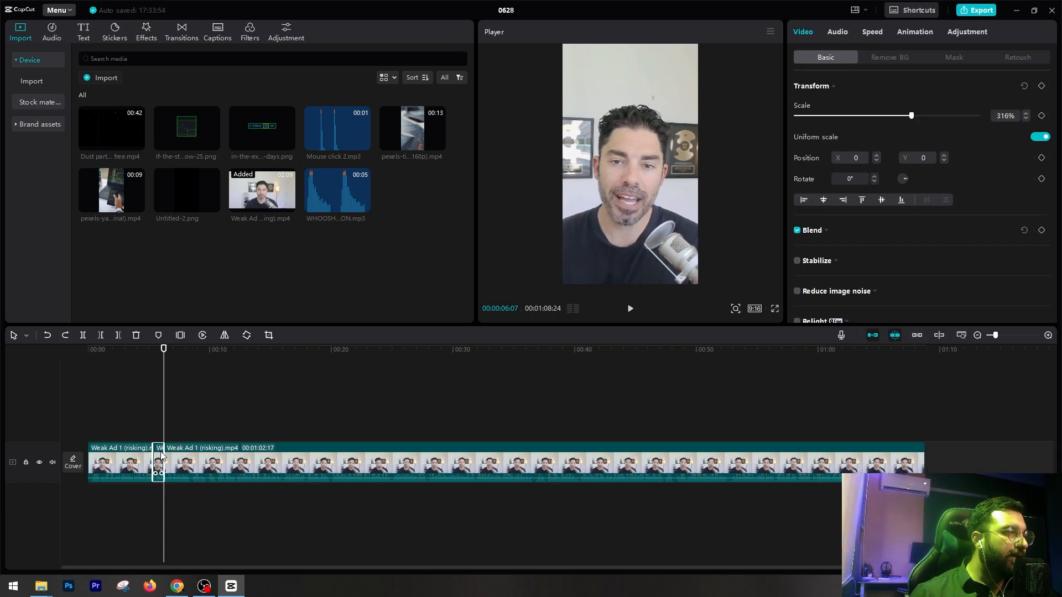
Try deleting the short middle section once more, and undo the deletion and both splits to restore the single clip.
left_click(135, 337)
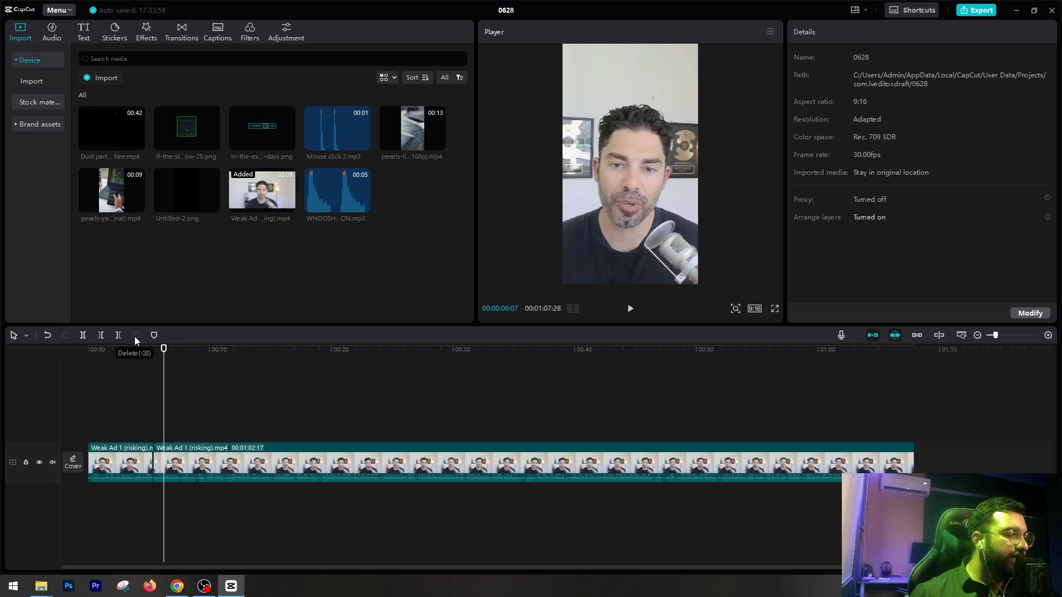
key("ctrl+z")
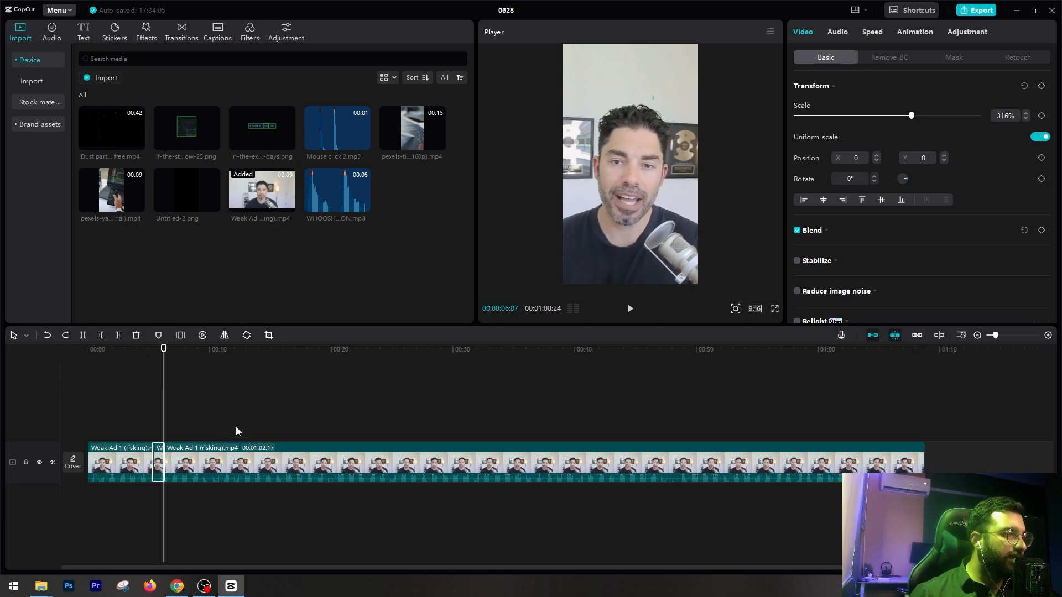
key("ctrl+z")
key("ctrl+z")
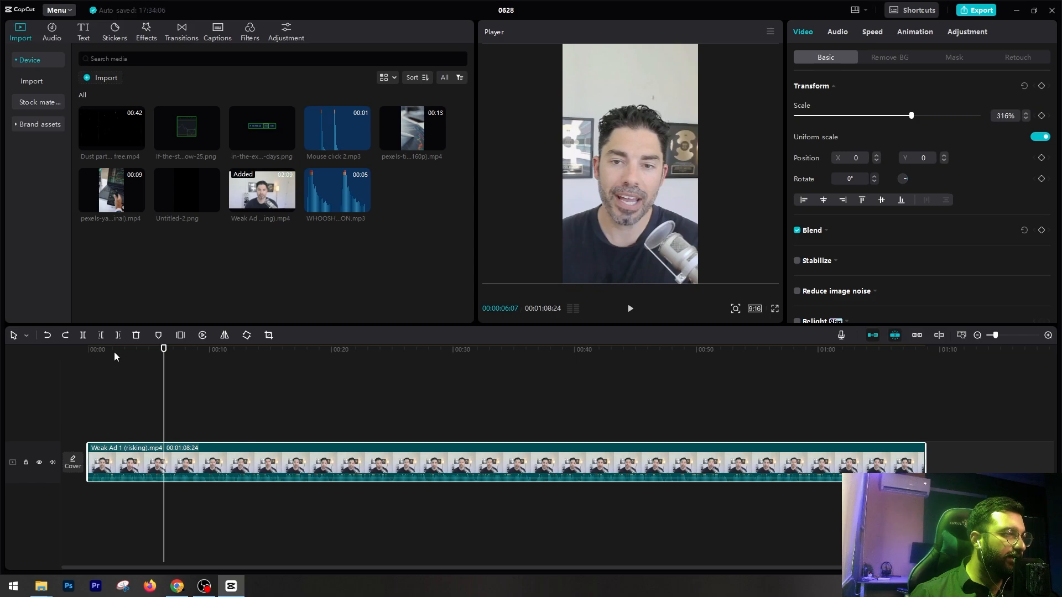
Move the playhead back near the clip's start, to 00:00:00:10.
left_click_drag(164, 354, 160, 354)
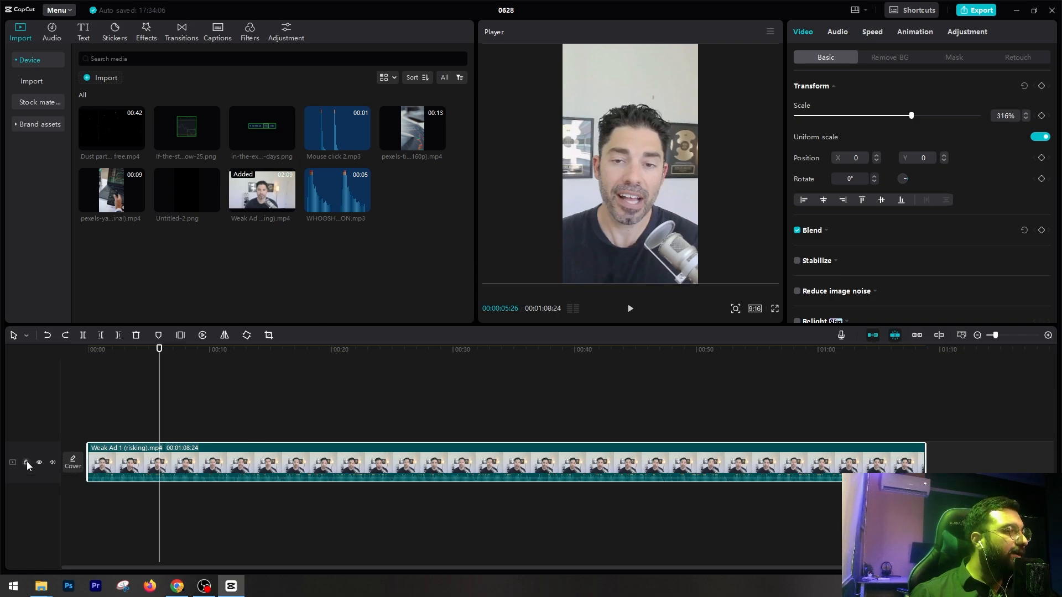
left_click_drag(159, 358, 92, 358)
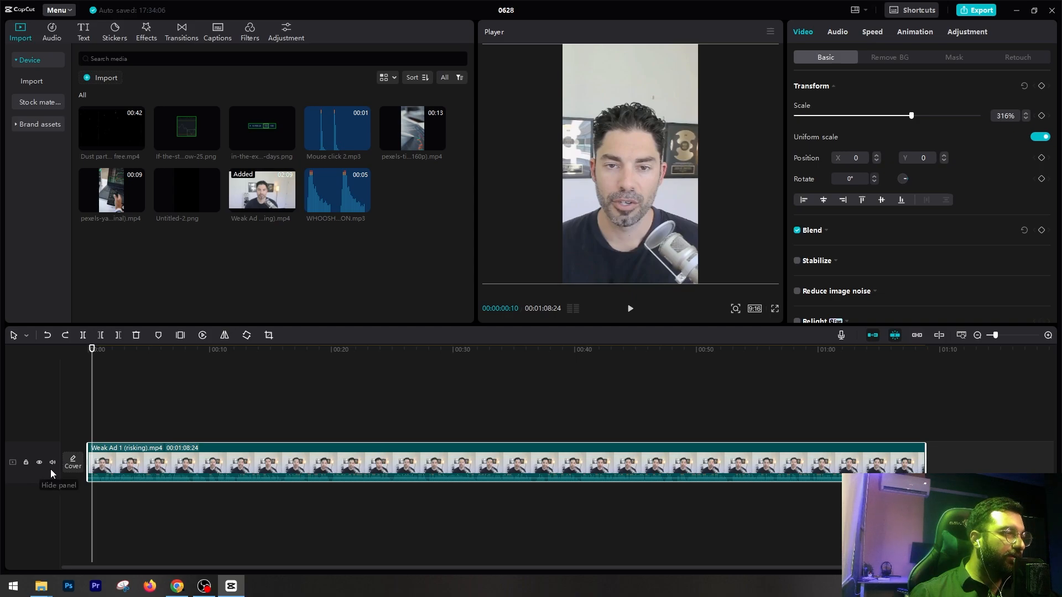
Try locking the video track, unlock it again, and return the playhead to 00:00:00:00.
left_click(27, 463)
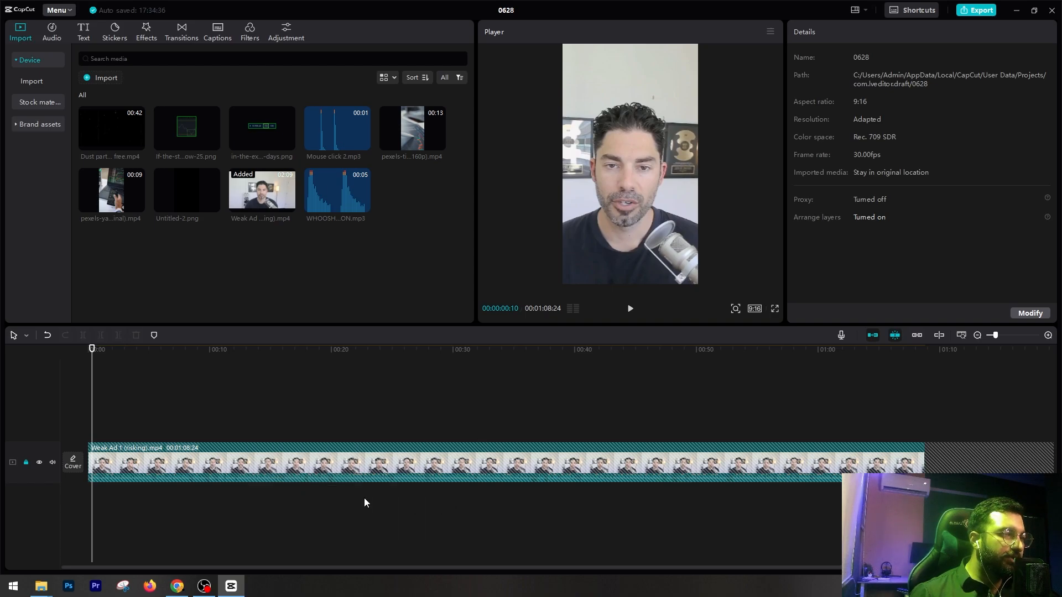
left_click(26, 463)
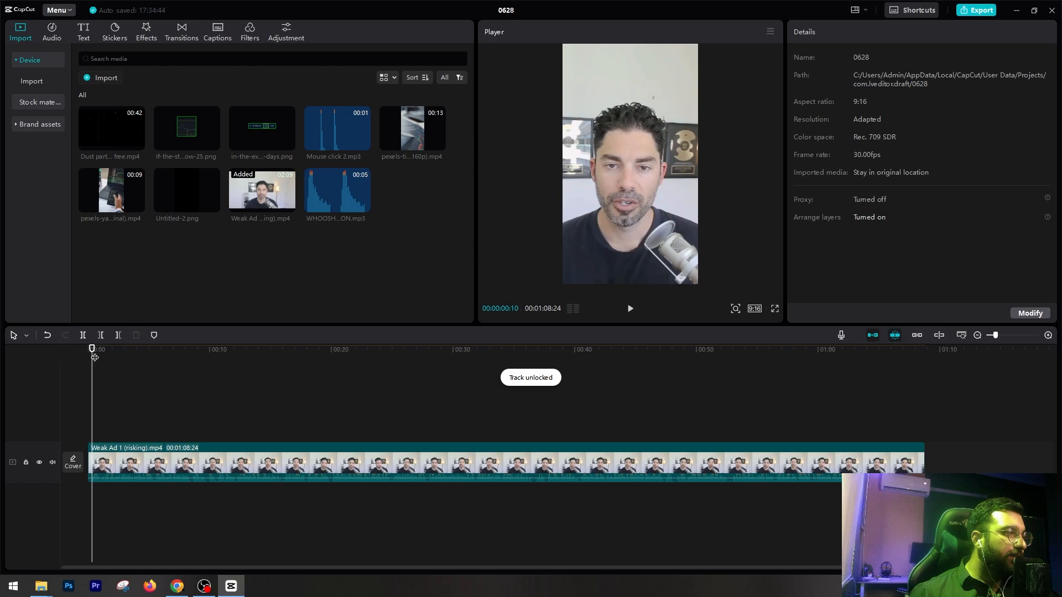
left_click_drag(95, 358, 83, 354)
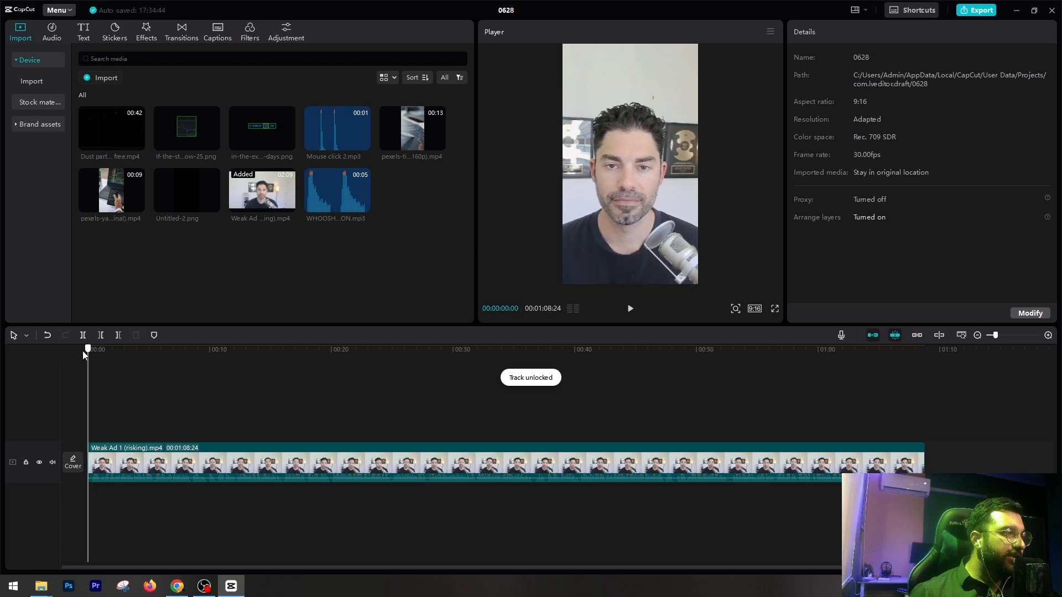
Try hiding and muting the video track, restoring its visibility and its audio.
left_click(39, 463)
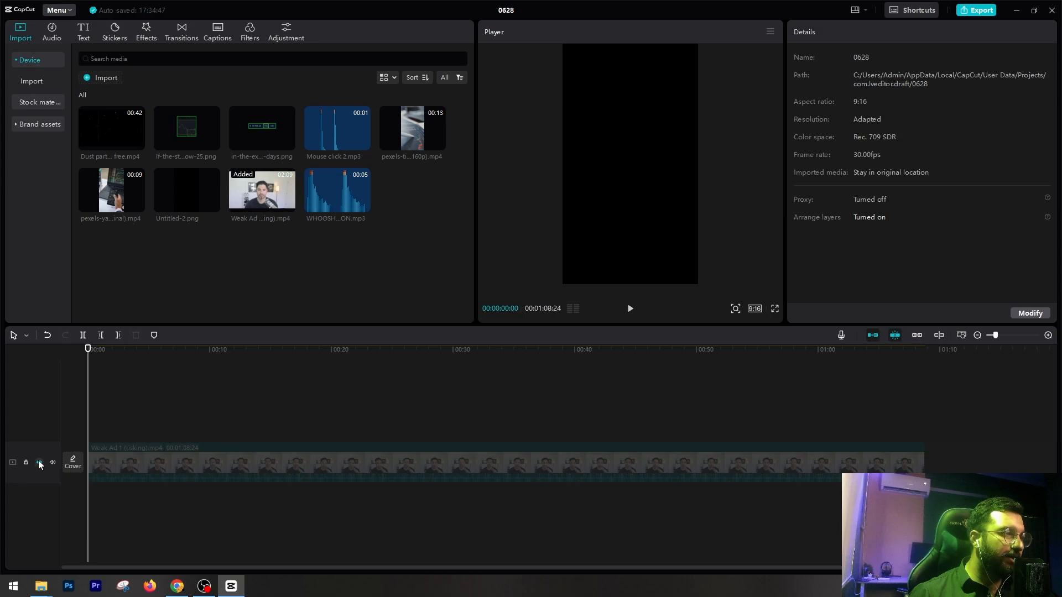
left_click(38, 462)
left_click(142, 457)
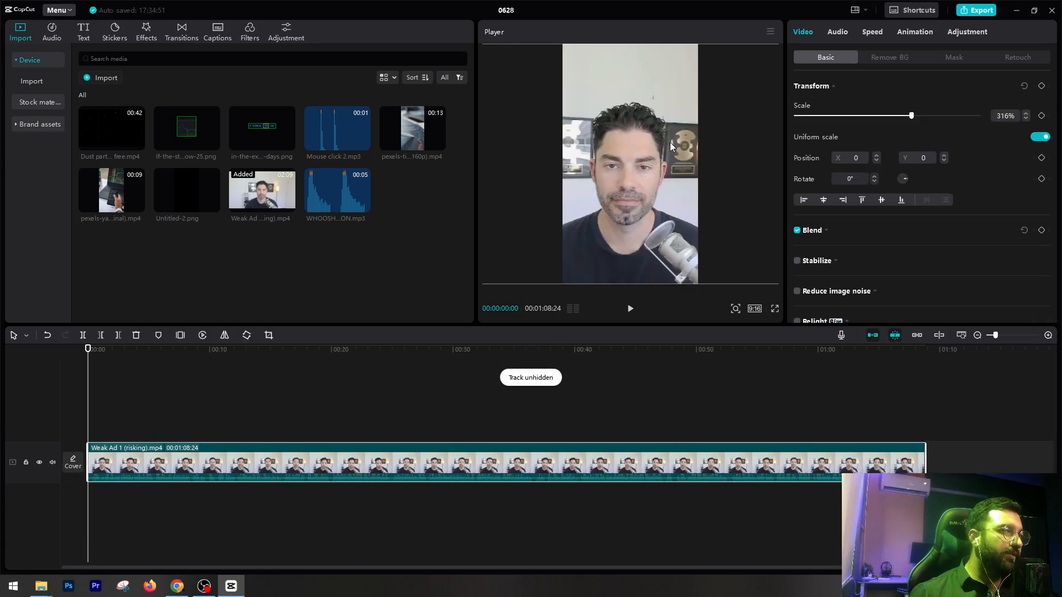
left_click(53, 462)
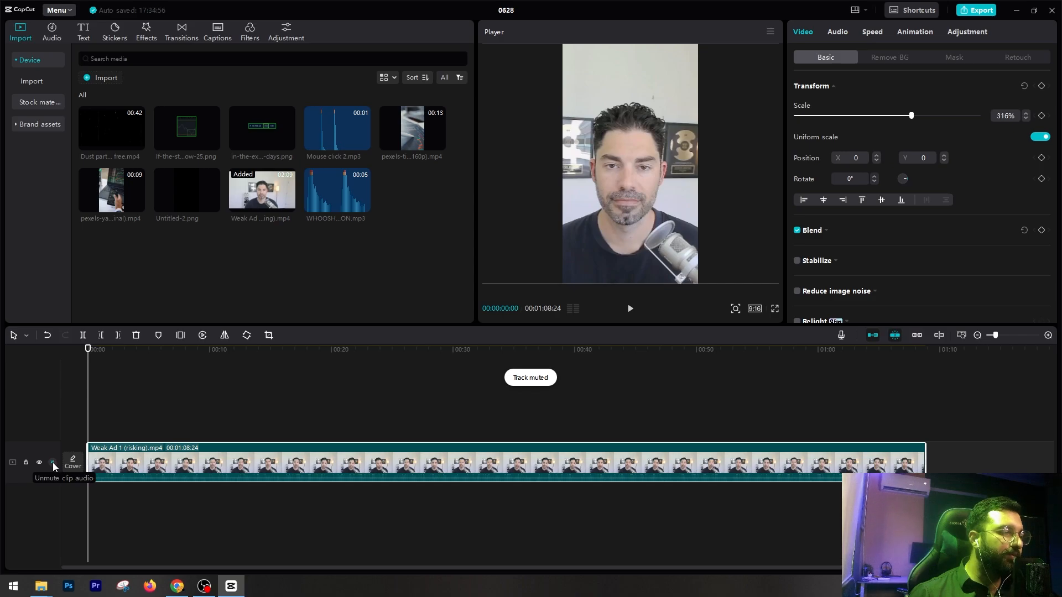
left_click(52, 462)
Try extracting the audio from the full Weak Ad 1 clip onto a separate audio track.
right_click(157, 460)
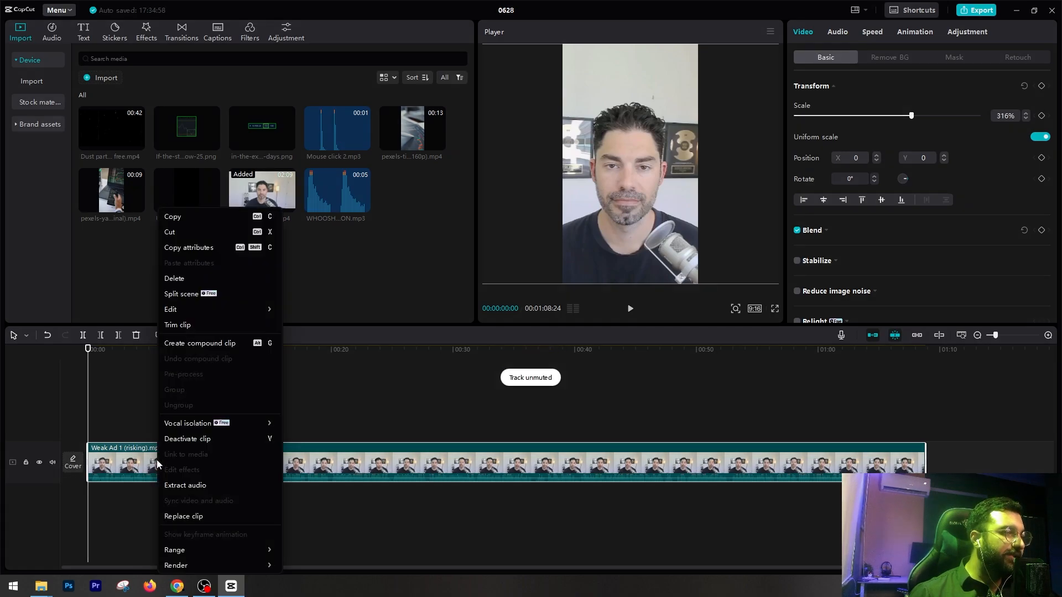
left_click(128, 464)
right_click(146, 464)
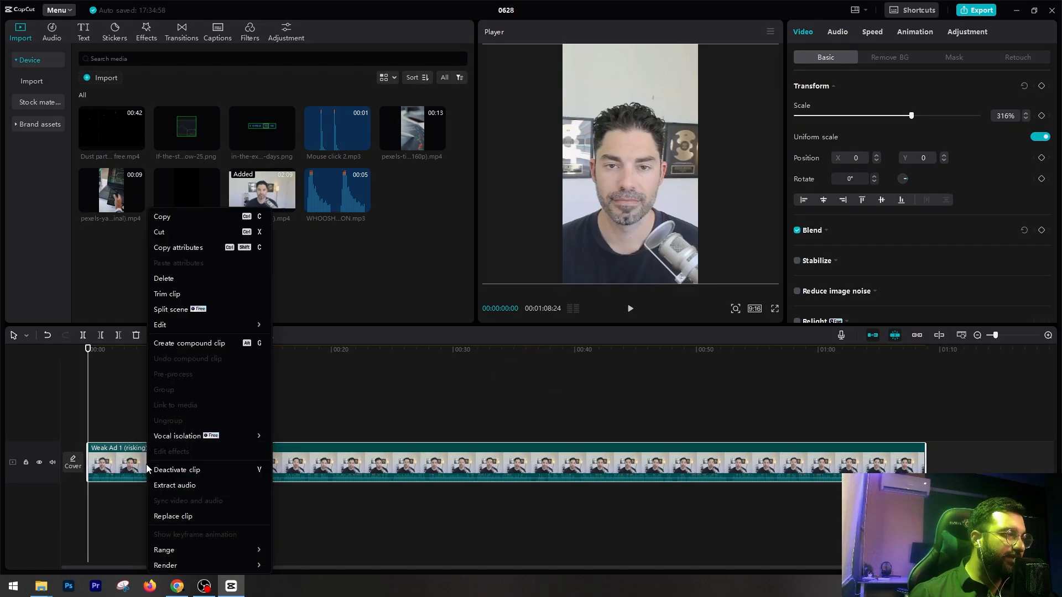
left_click(125, 476)
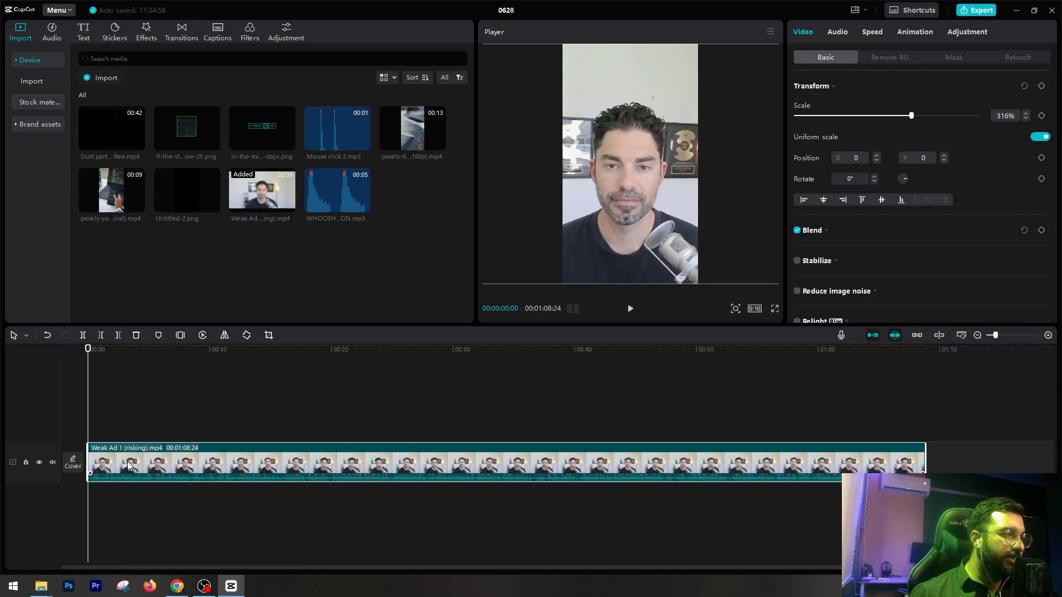
right_click(207, 462)
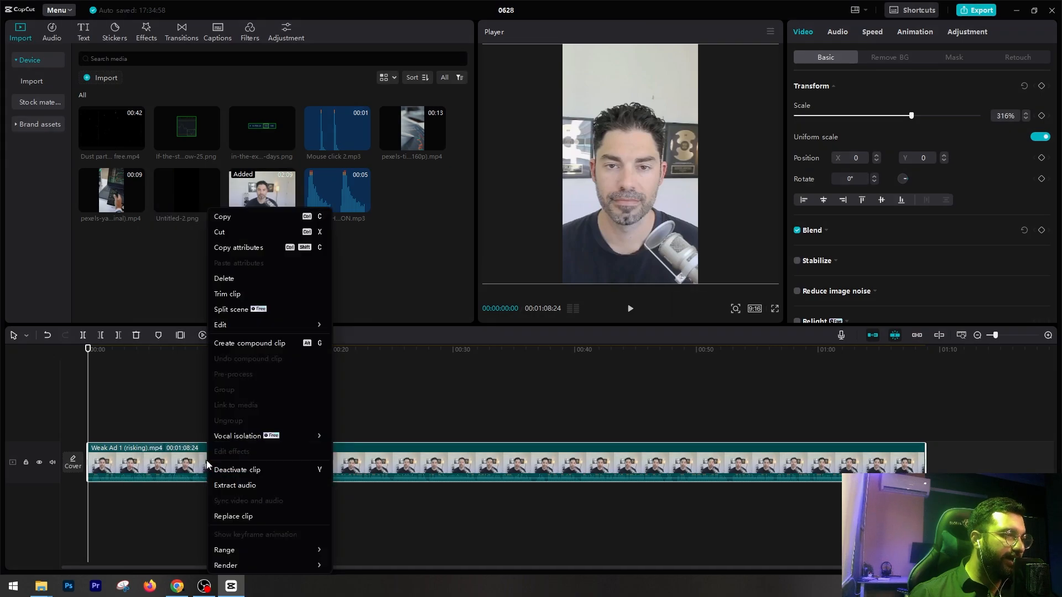
left_click(246, 486)
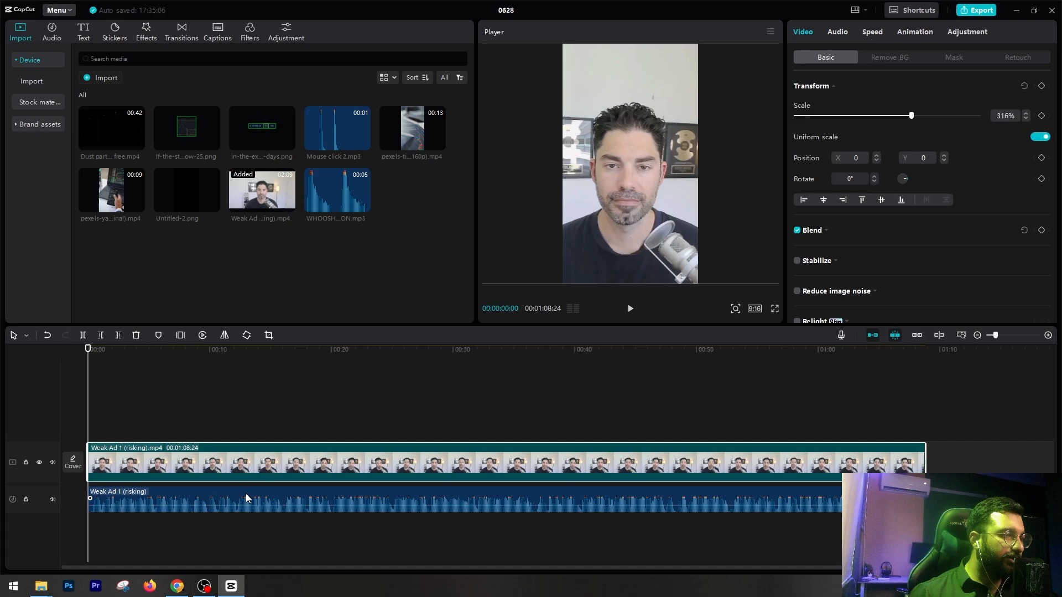
Try deleting the extracted audio clip, and undo both the deletion and the audio extraction.
left_click(245, 495)
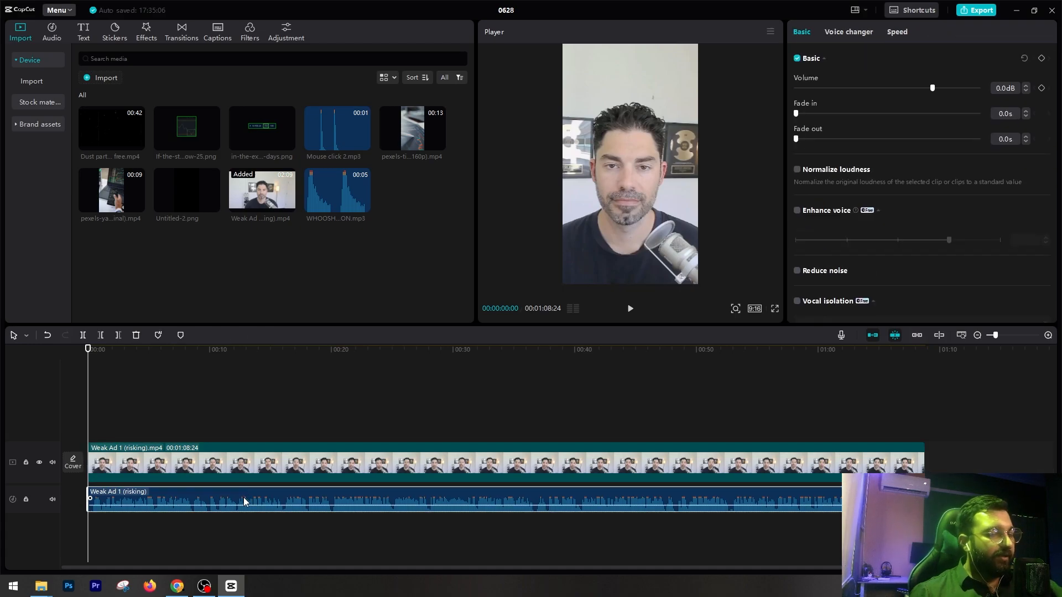
key("Delete")
left_click(225, 472)
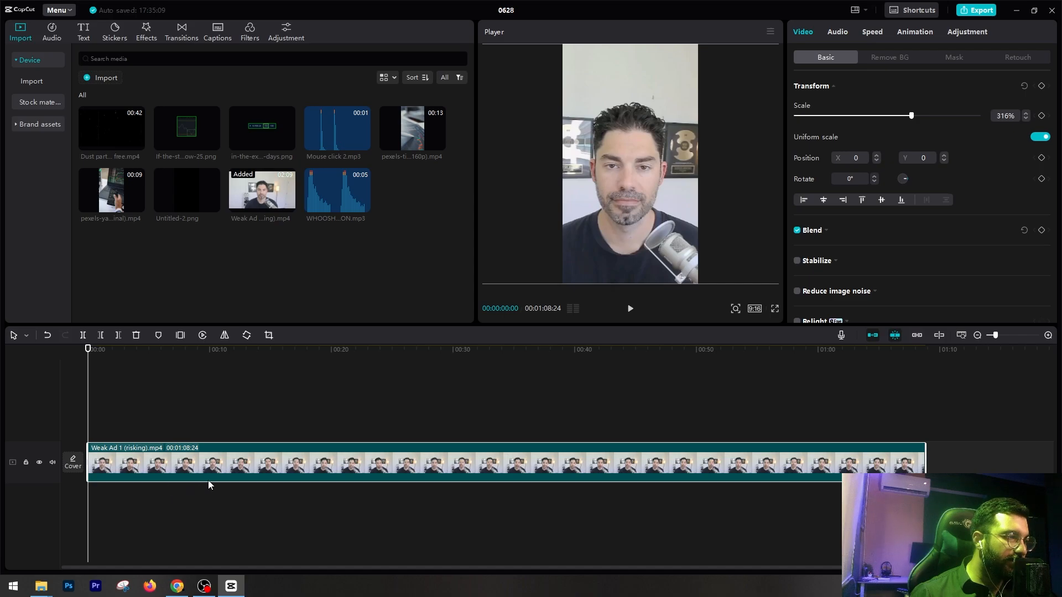
key("ctrl+z")
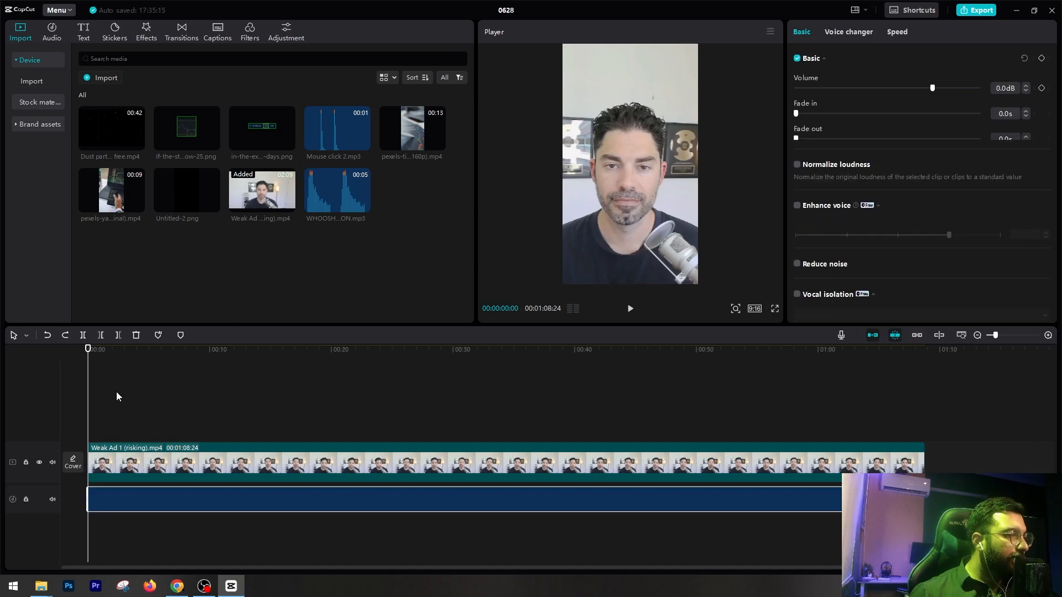
key("ctrl+z")
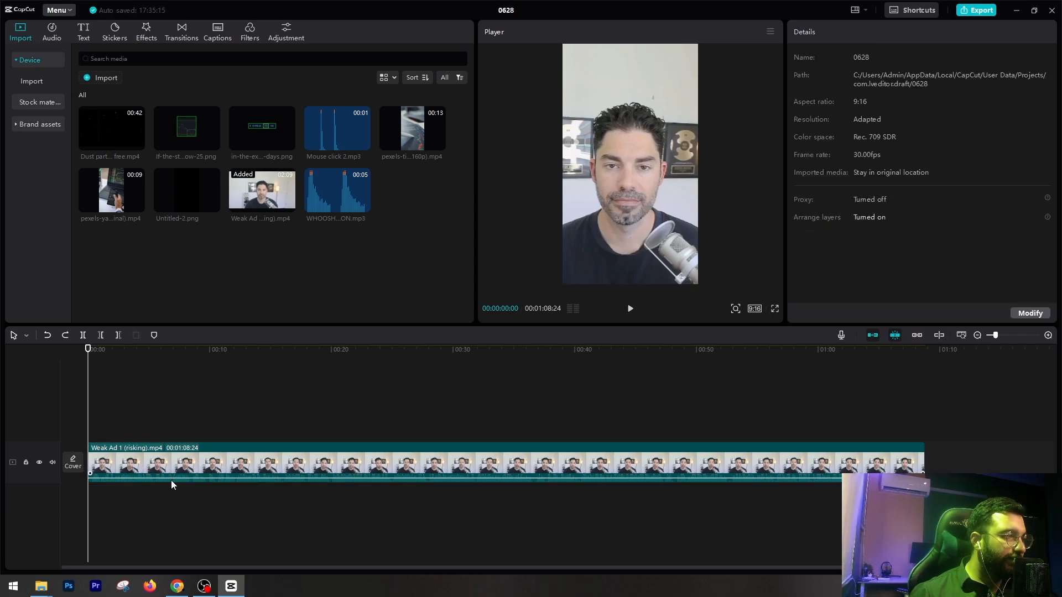
right_click(223, 464)
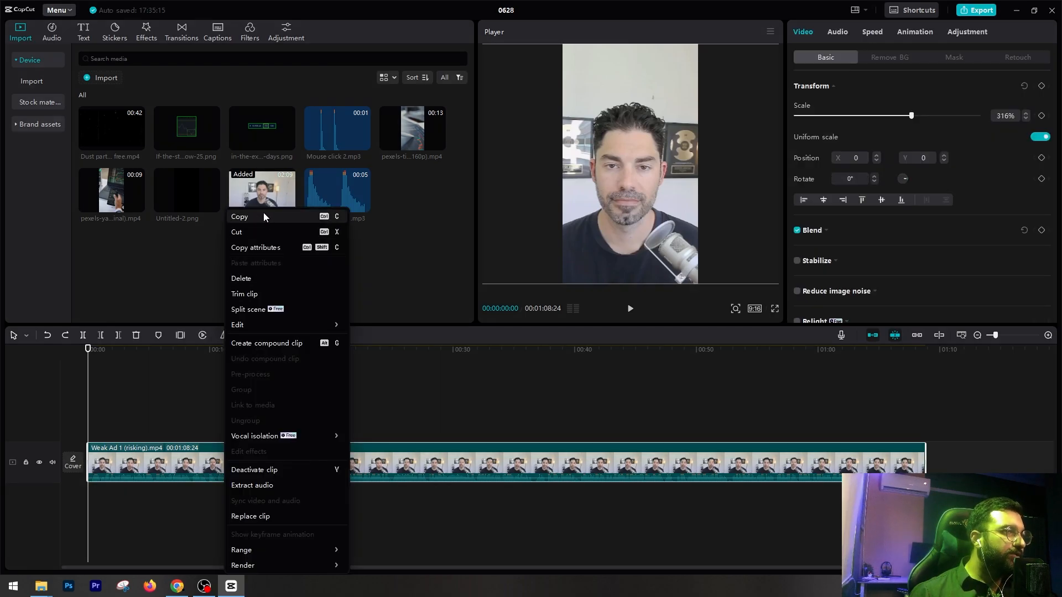
left_click(154, 462)
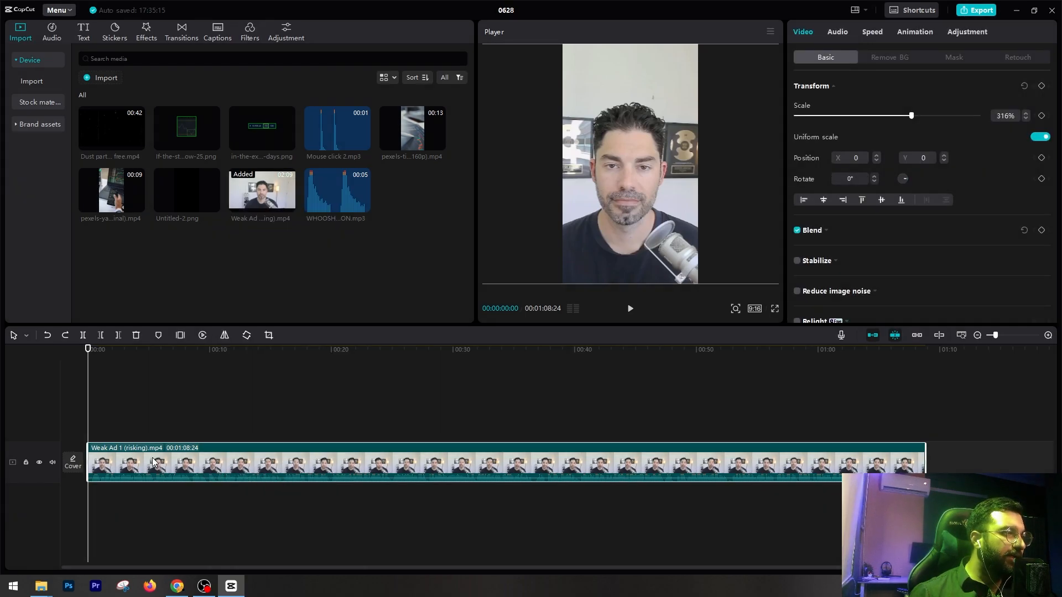
right_click(144, 463)
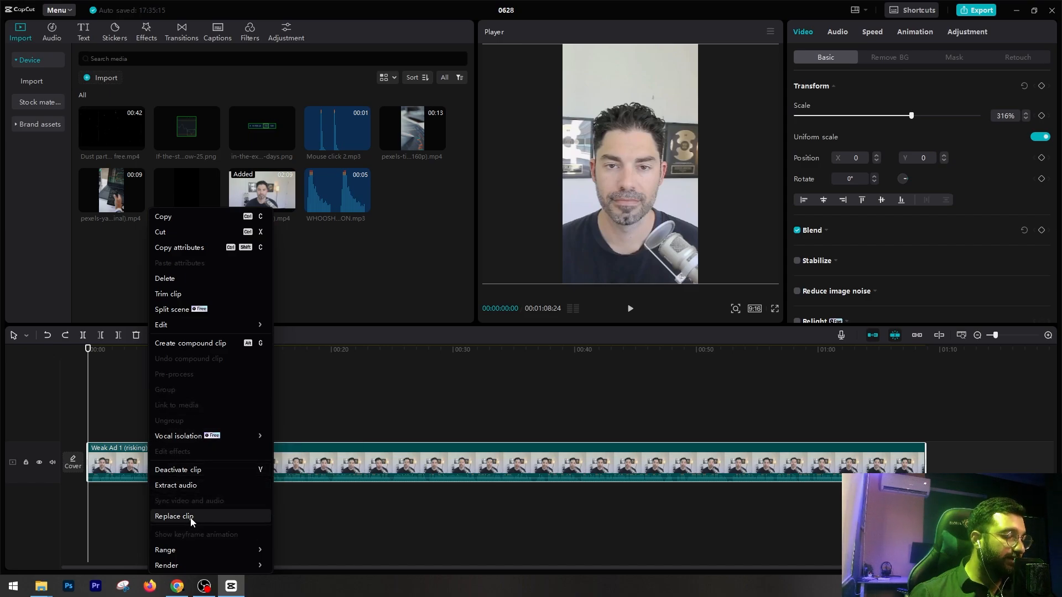
left_click(131, 471)
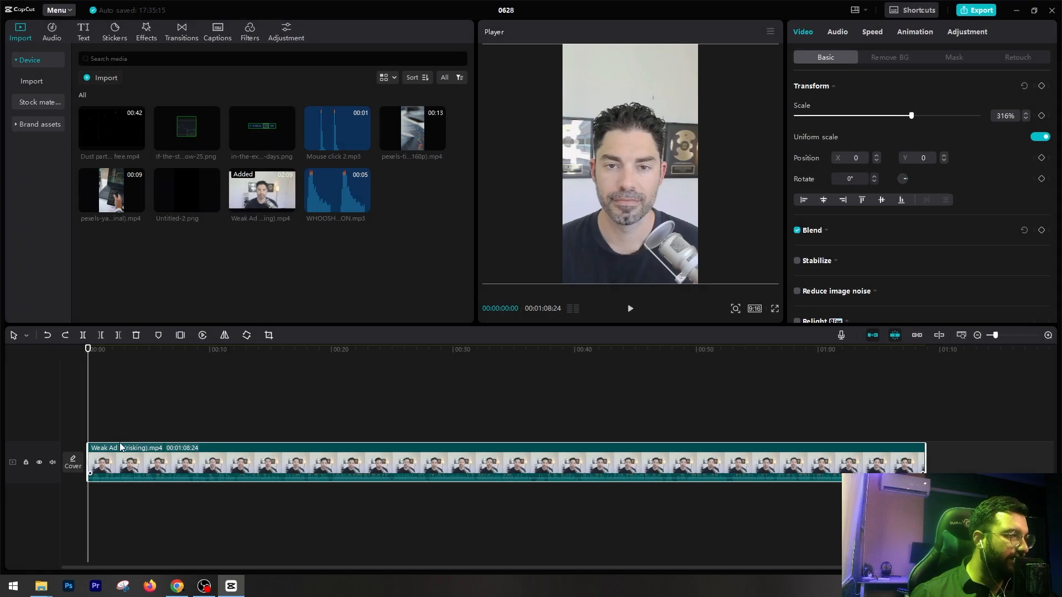
Split the Weak Ad 1 clip at about 3 seconds and about 6 seconds to isolate a short section near the start.
left_click_drag(89, 359, 155, 349)
left_click(83, 335)
left_click(82, 335)
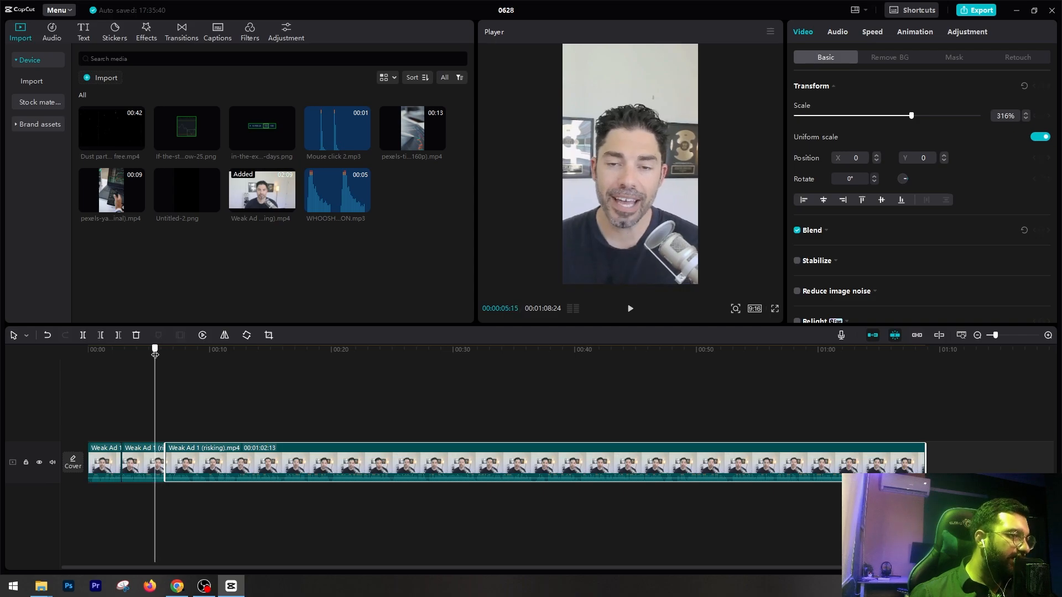
Extract the audio of the short middle section onto its own track beneath the video.
left_click(139, 450)
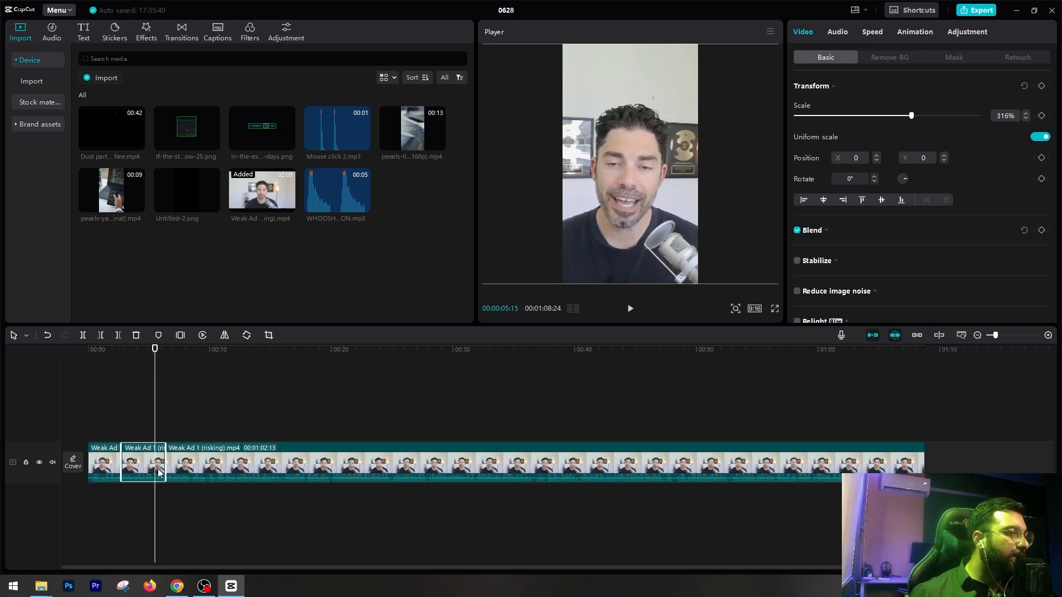
right_click(141, 456)
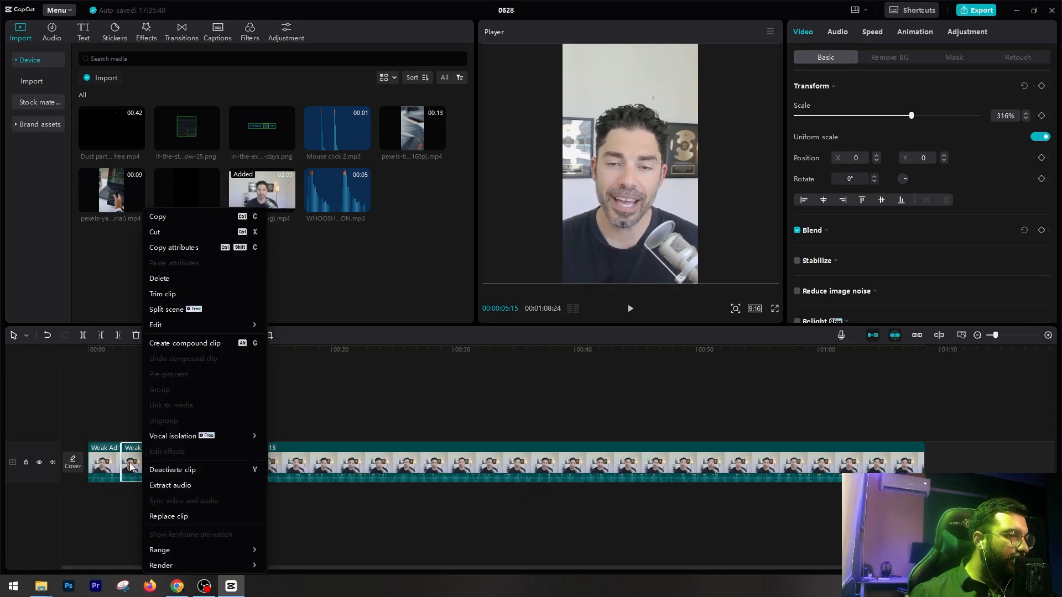
left_click(132, 460)
right_click(145, 457)
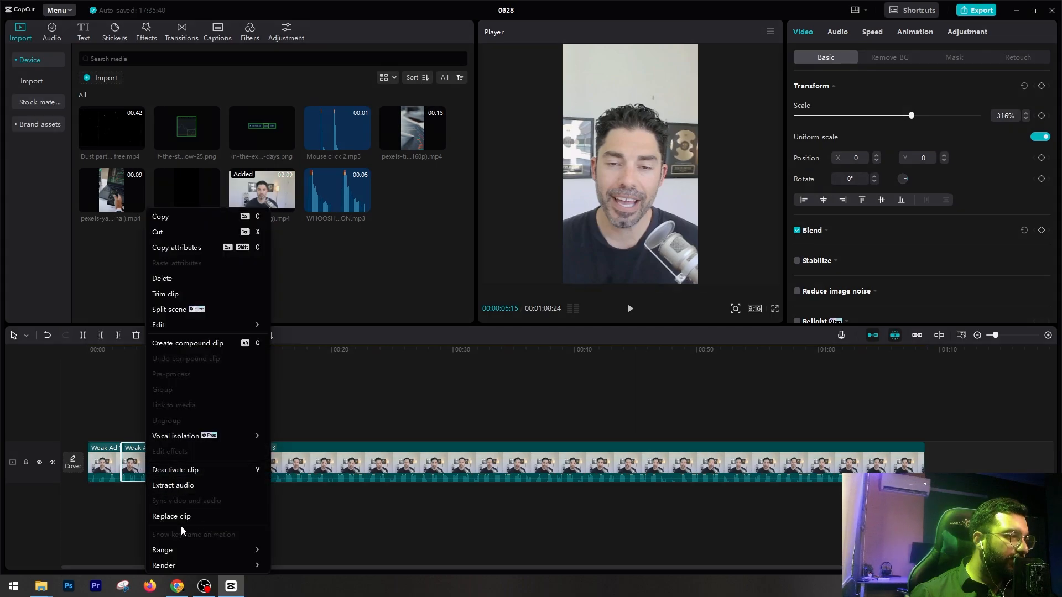
left_click(176, 485)
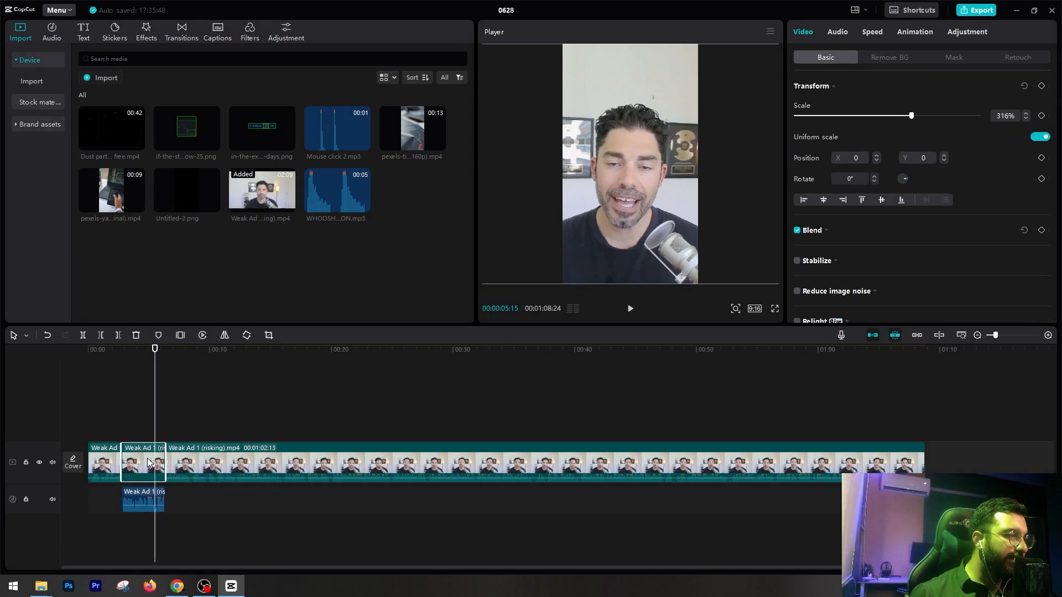
Replace the short middle section with the Pexels 7691557 (Original) stock video, keeping the original video effect.
right_click(145, 456)
left_click(185, 501)
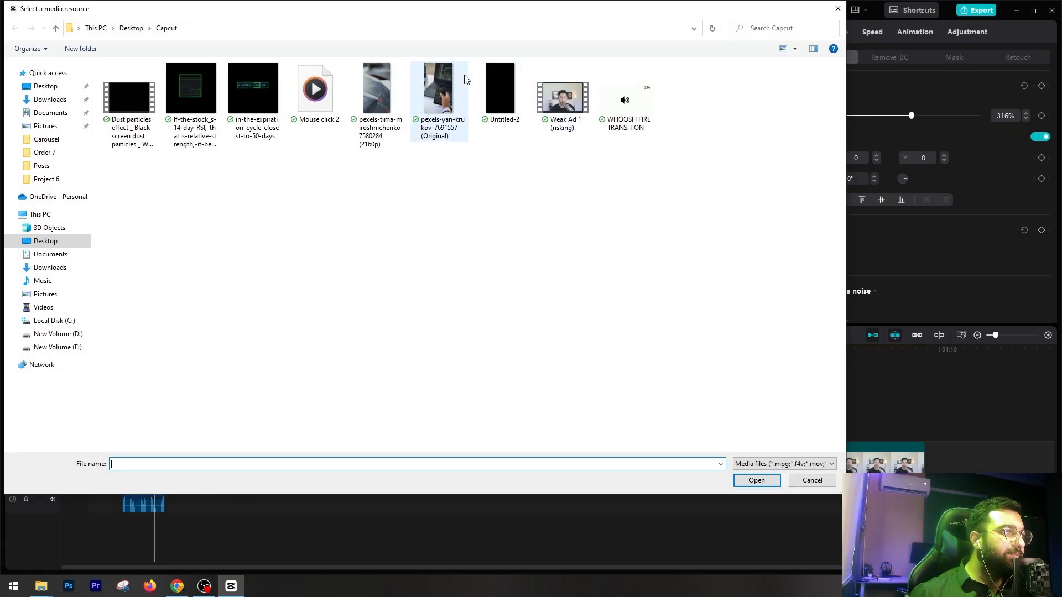
double_click(426, 91)
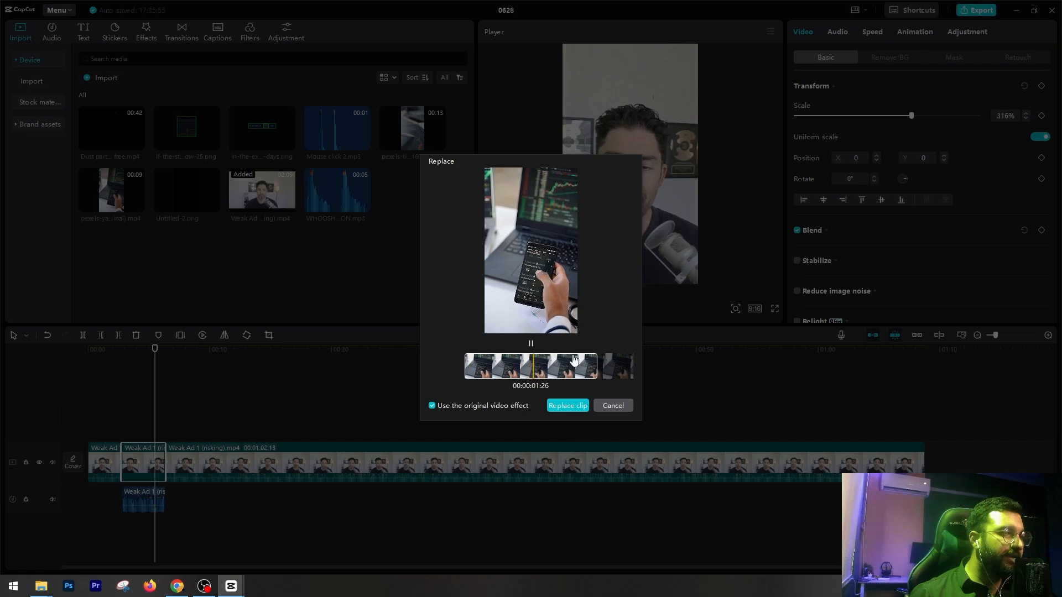
left_click(563, 407)
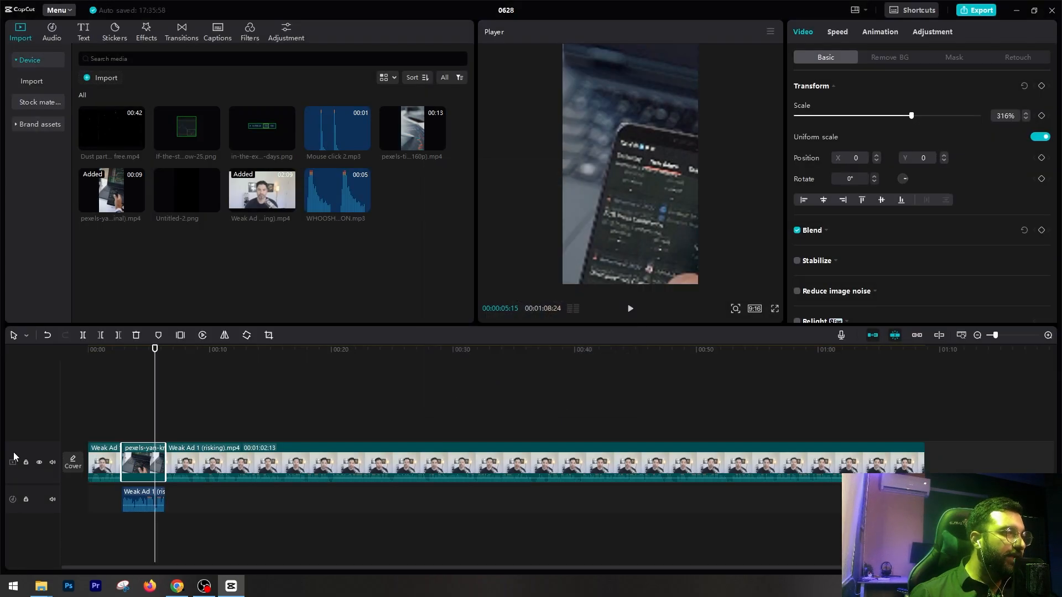
Preview the replaced section from 00:00:01:26, and rescale its stock video to just fill the vertical frame.
left_click(110, 350)
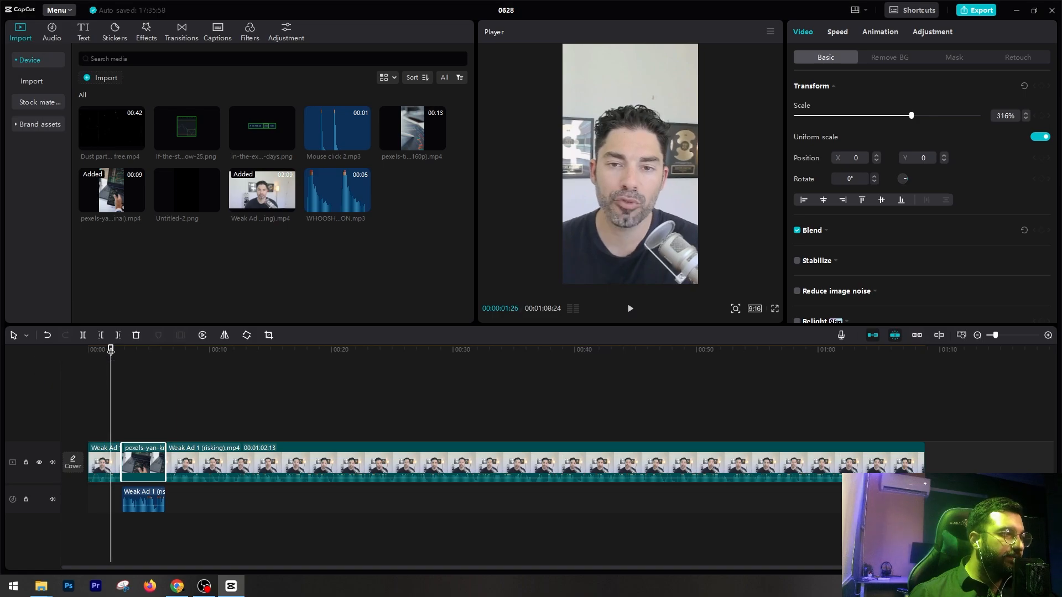
key("space")
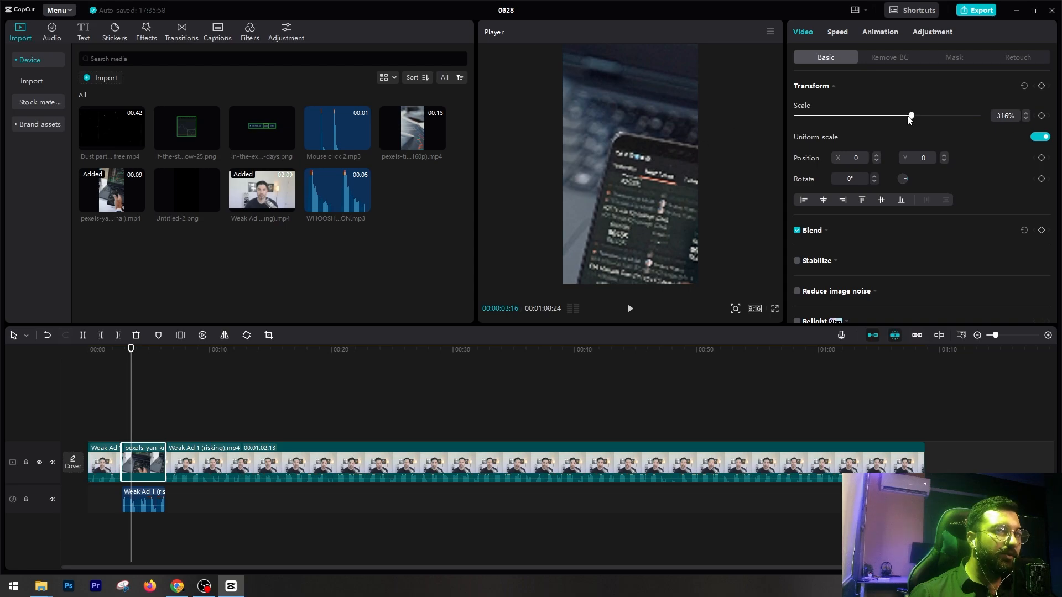
left_click_drag(910, 120, 818, 124)
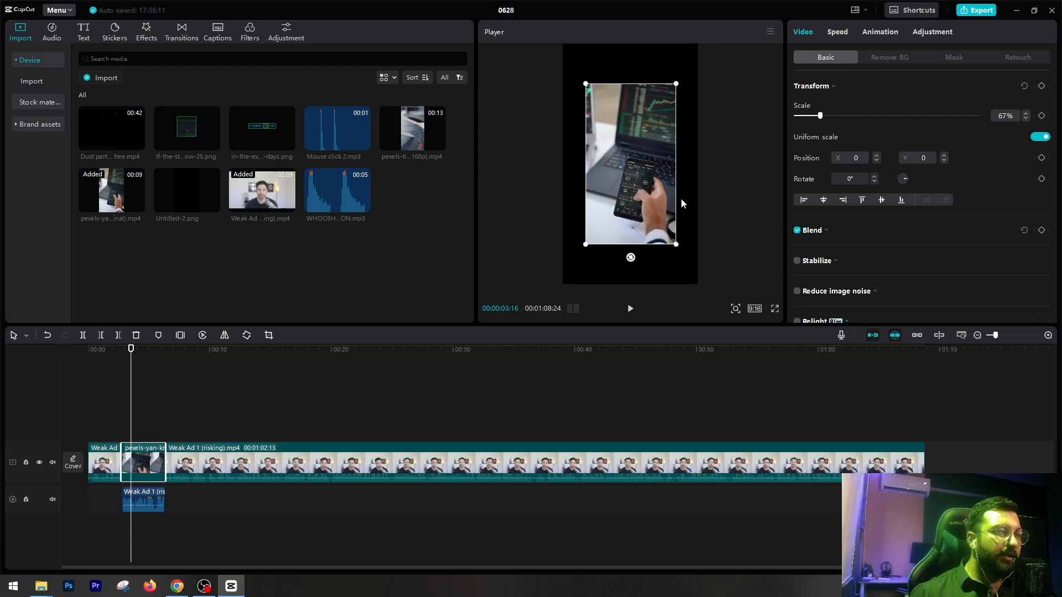
left_click_drag(674, 242, 723, 293)
left_click(723, 292)
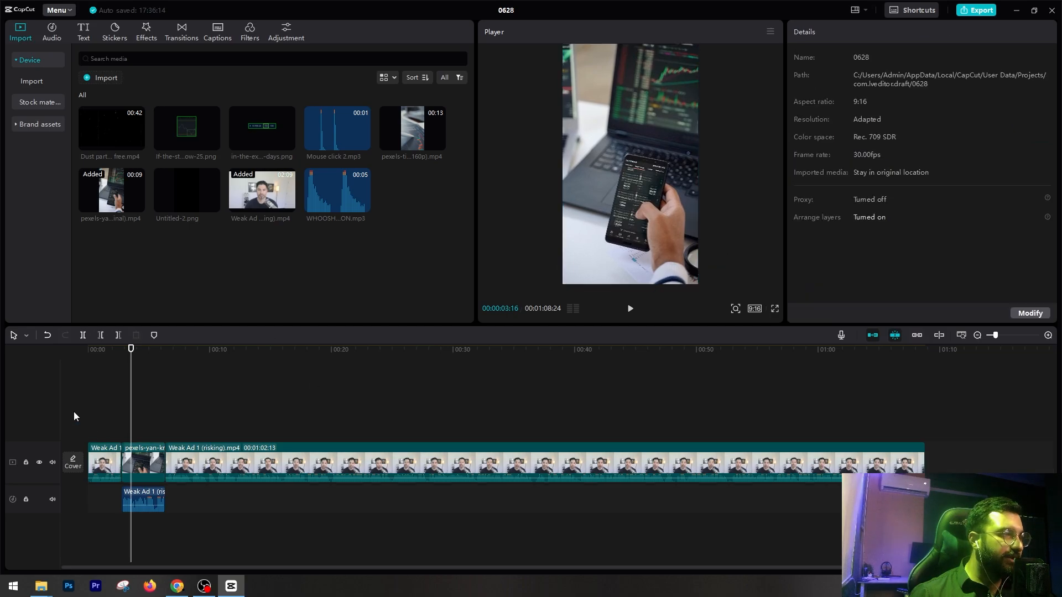
Play the edit from before the replaced section through to 00:00:06:24 to check the footage over the speaker's audio.
left_click(111, 408)
key("space")
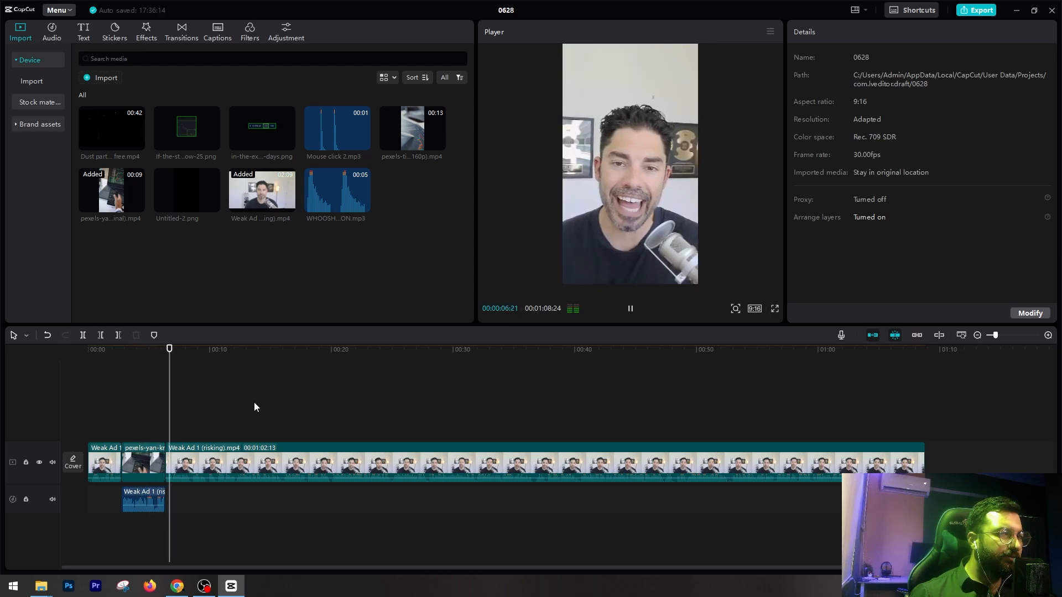
key("space")
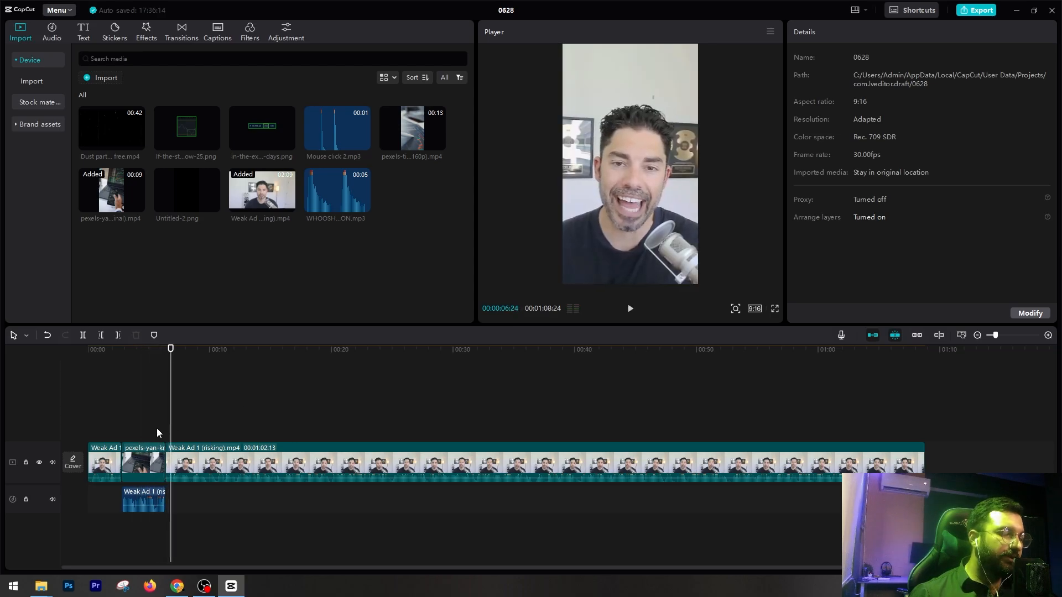
Undo the stock video's rescaling, the clip replacement and the middle section's audio extraction.
left_click(147, 460)
key("ctrl+z")
key("ctrl+z")
key("ctrl+z")
key("ctrl+z")
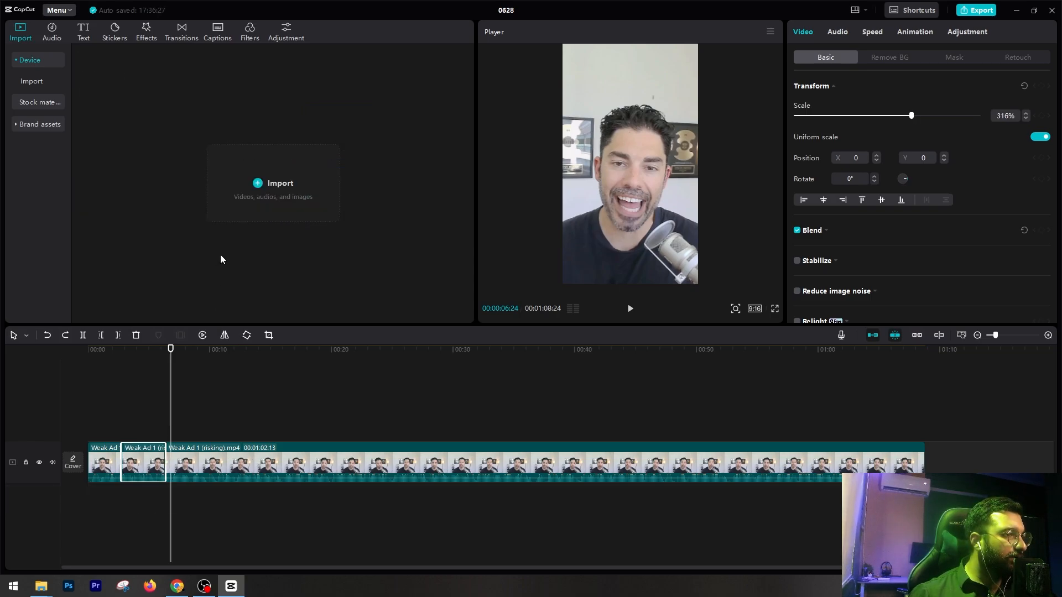
Move the playhead back to 00:00:00:29, inside the first section.
left_click_drag(172, 368, 100, 357)
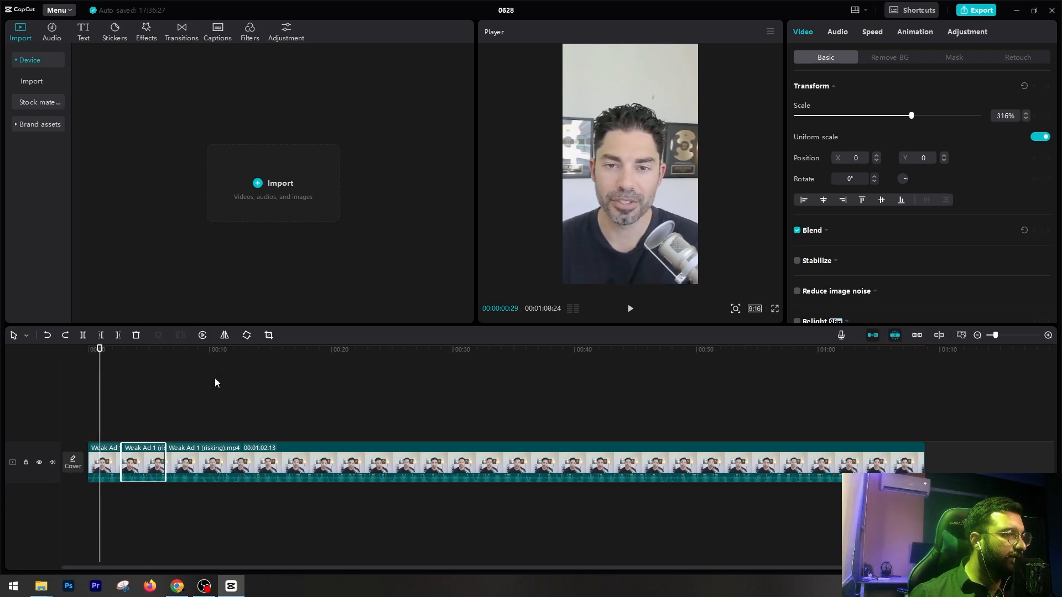
Undo the ad clip's splits, and import all the media files from the Desktop's Capcut folder into the project.
key("ctrl+z")
key("ctrl+z")
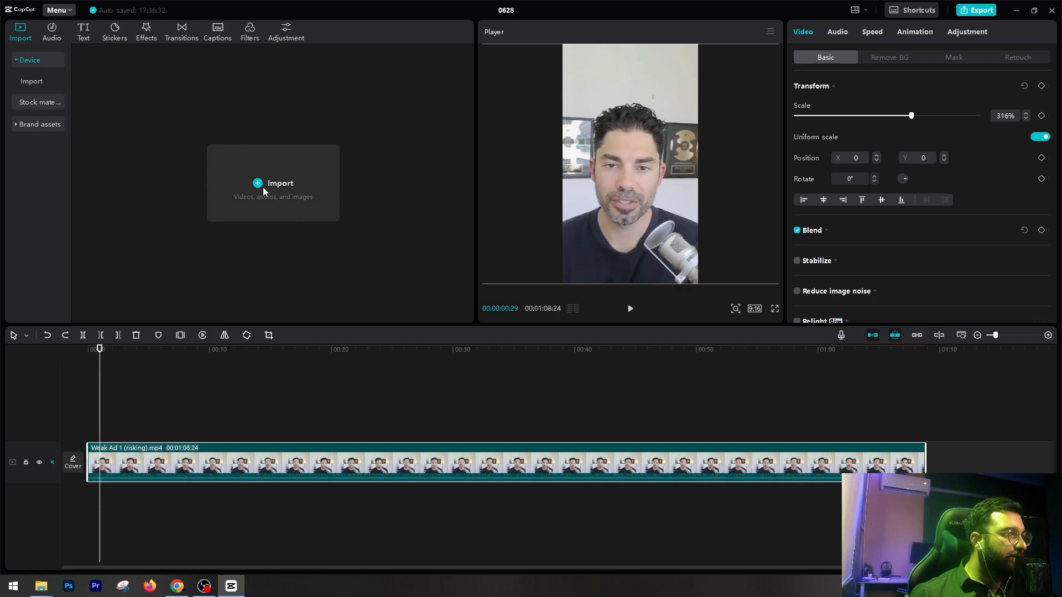
left_click(263, 187)
left_click_drag(152, 165, 718, 69)
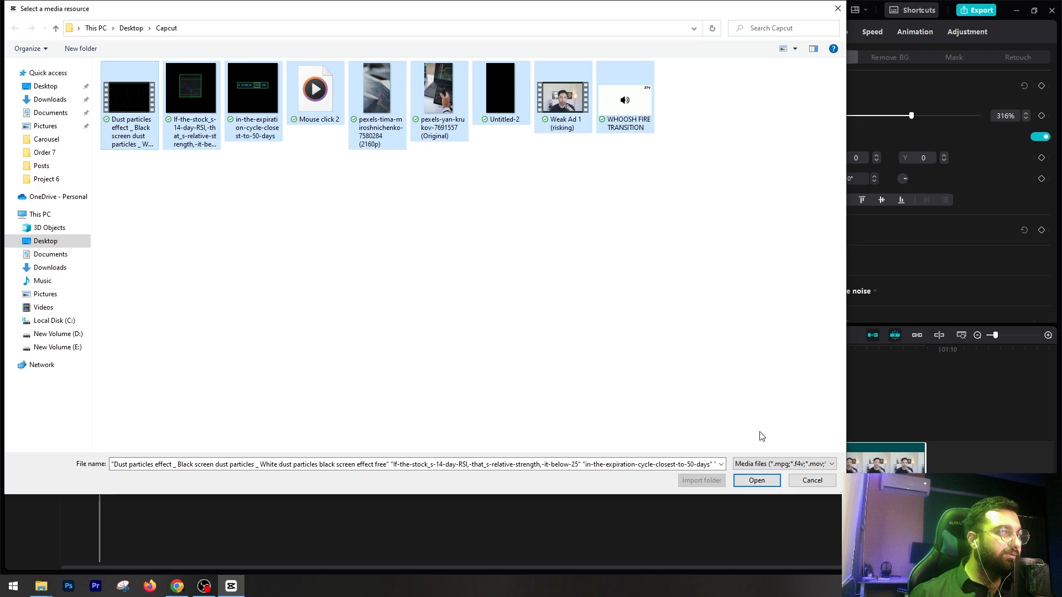
left_click(757, 480)
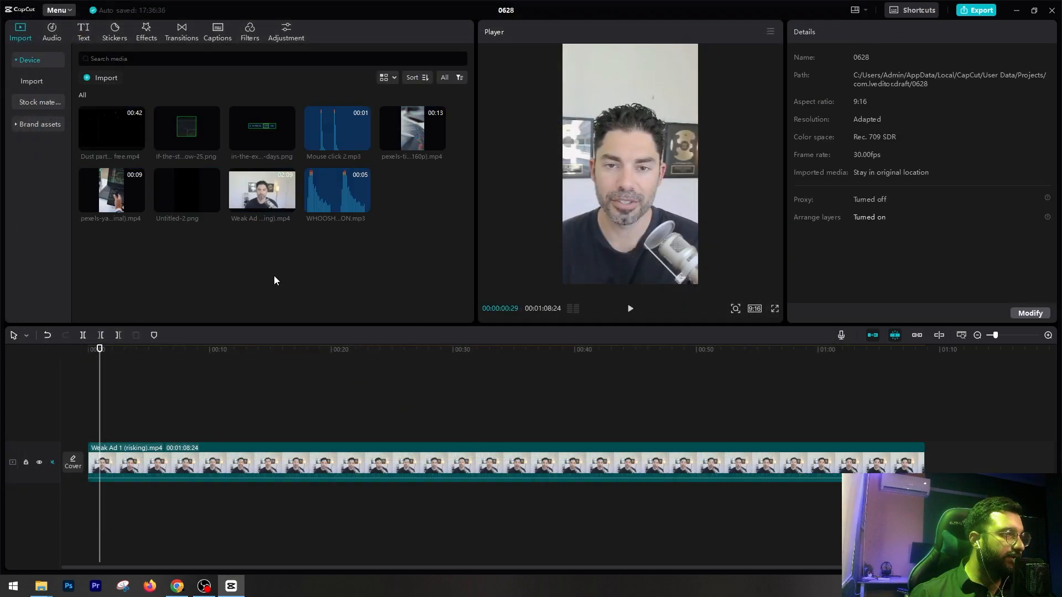
Overlay the pexels-yan-krukov video above the ad at 00:00:05:00, and scale it to 107%.
left_click_drag(99, 349, 149, 350)
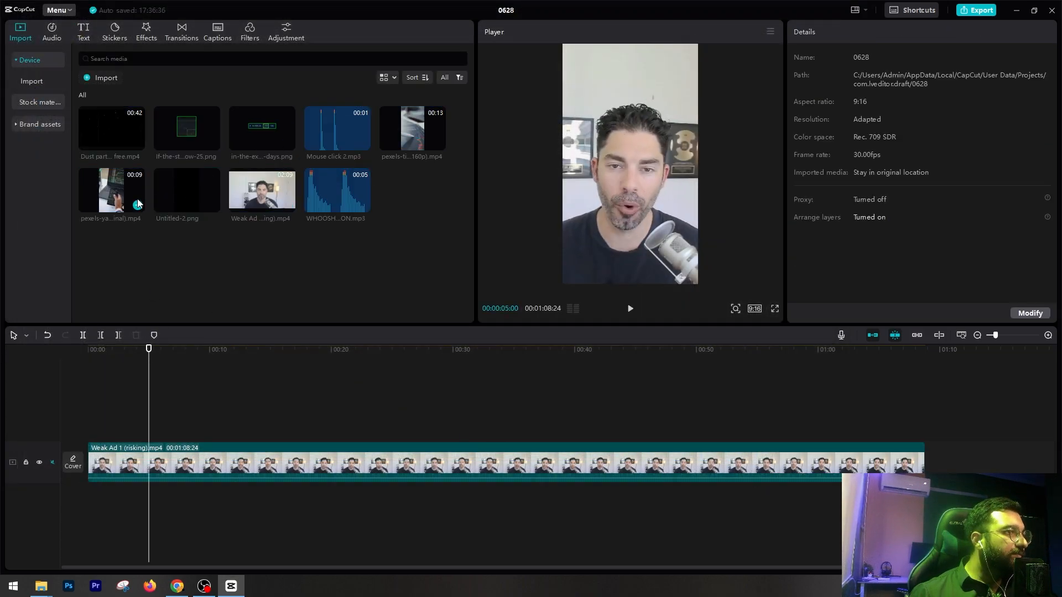
left_click_drag(112, 190, 148, 421)
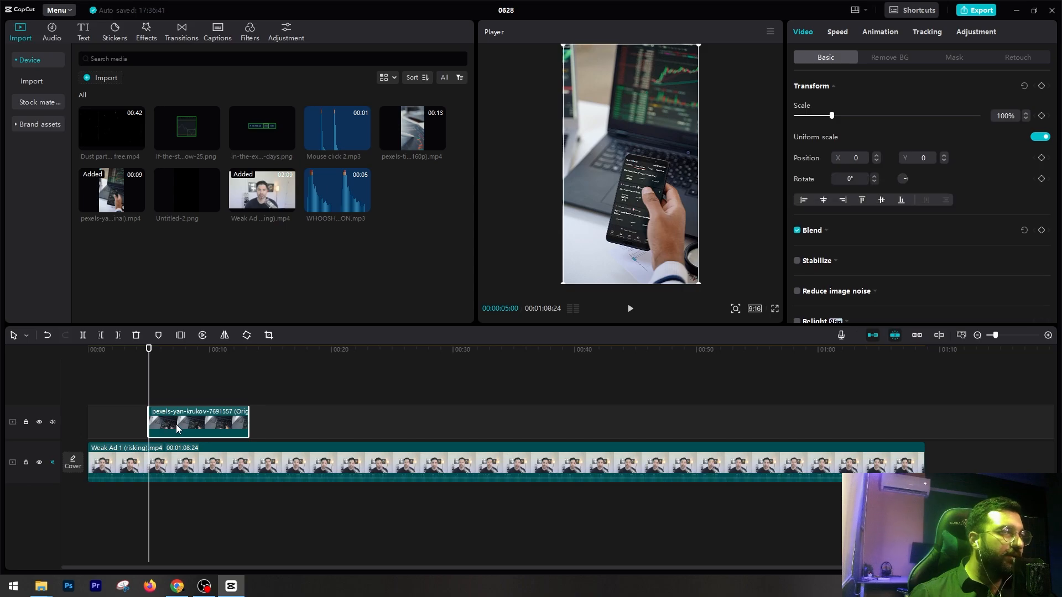
left_click_drag(699, 284, 709, 293)
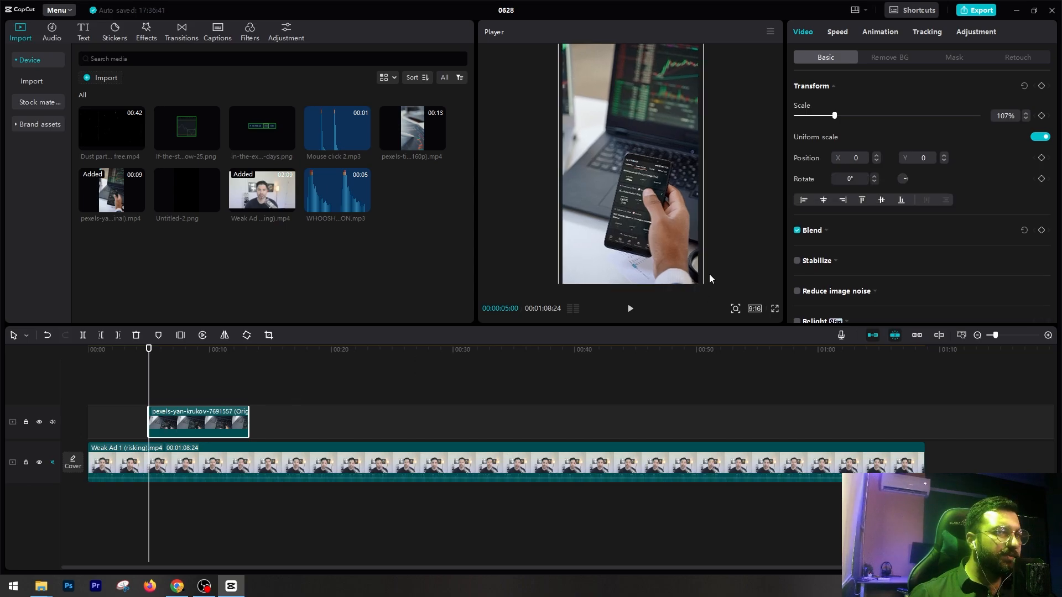
Preview the overlaid stock footage in full screen, and return to the editor.
left_click(725, 234)
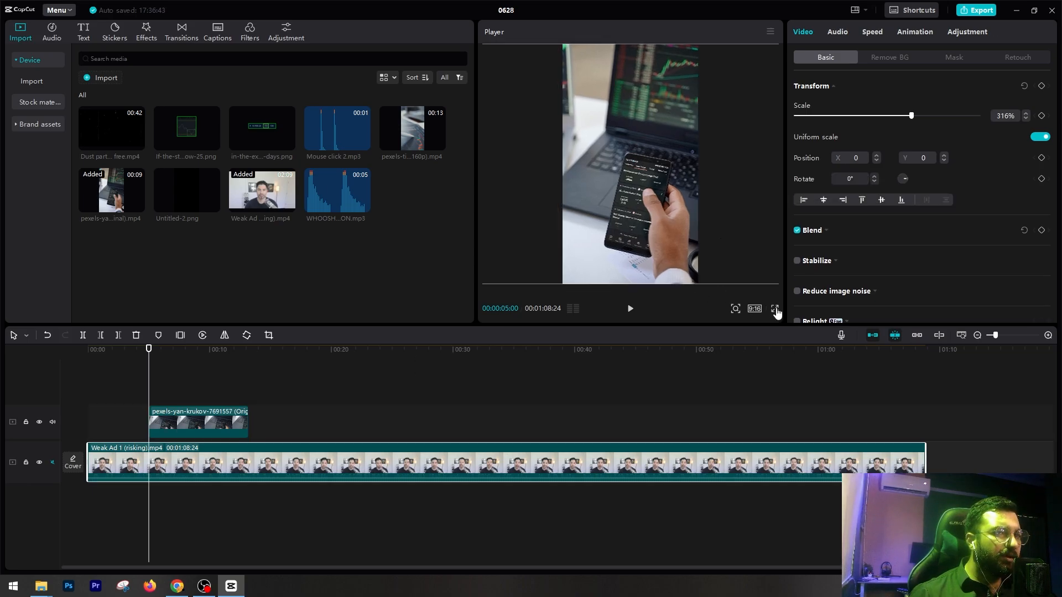
left_click(775, 308)
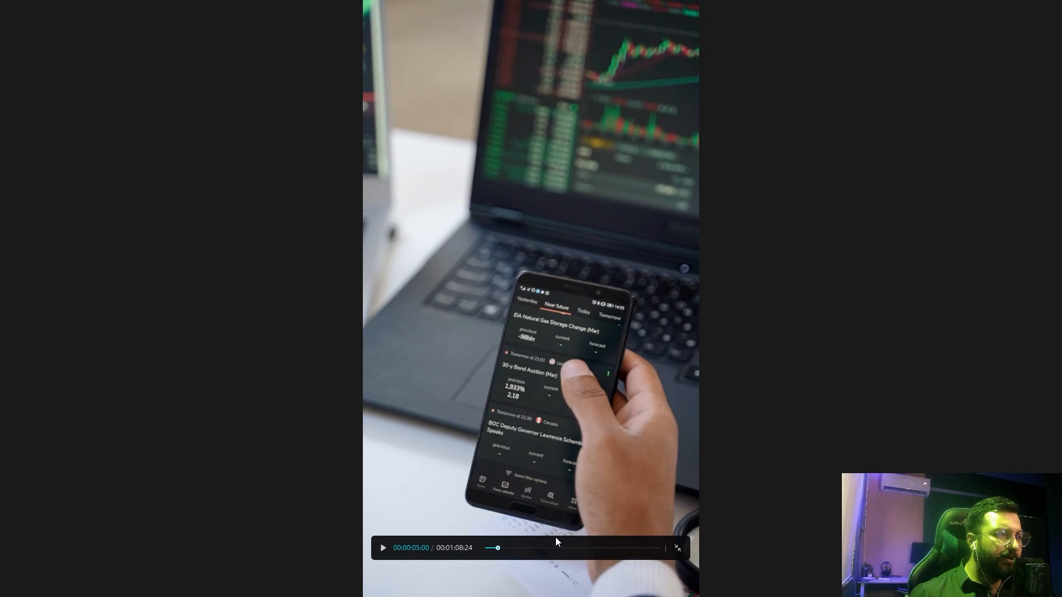
left_click(681, 548)
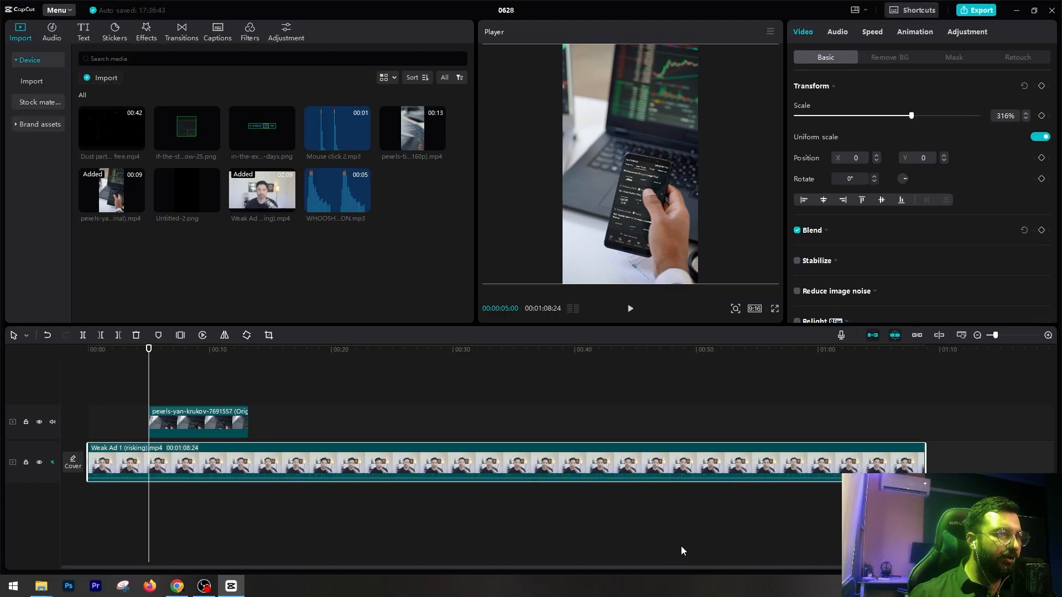
Delete the overlaid stock video, and try adding it directly to the main track before removing it again.
left_click(171, 415)
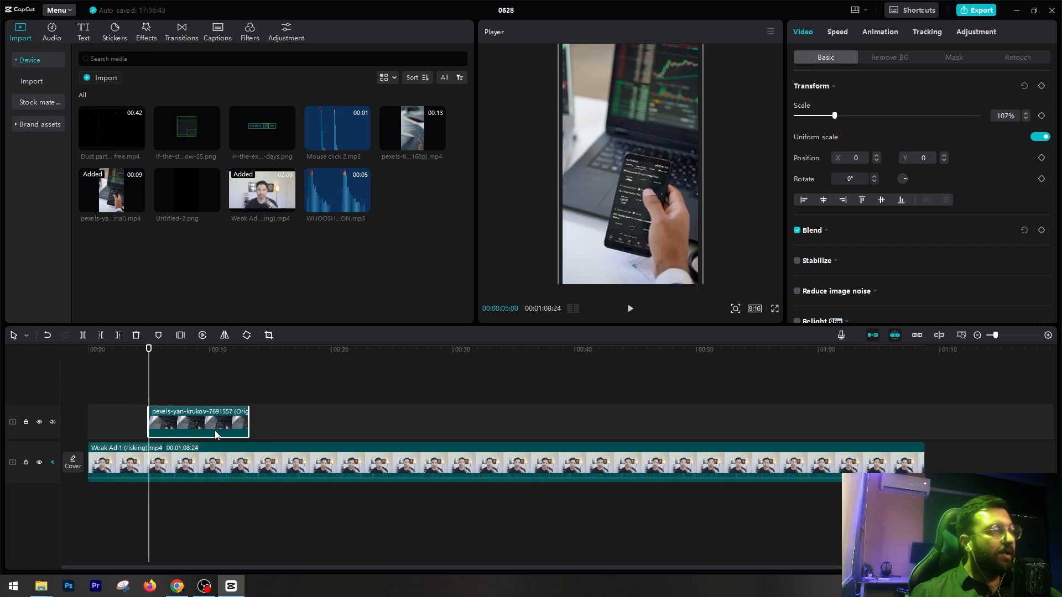
key("Delete")
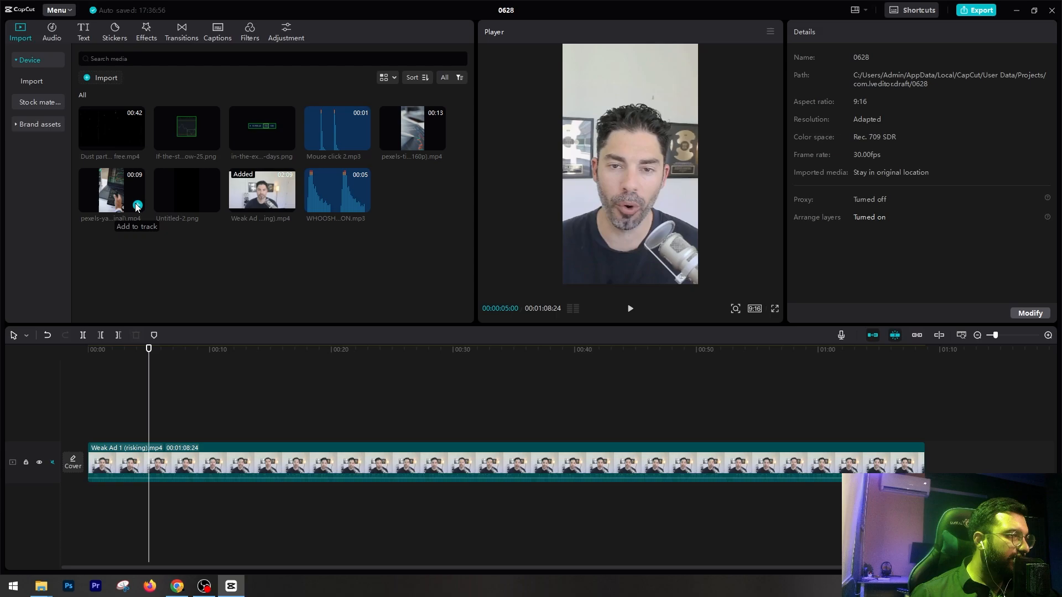
left_click(137, 206)
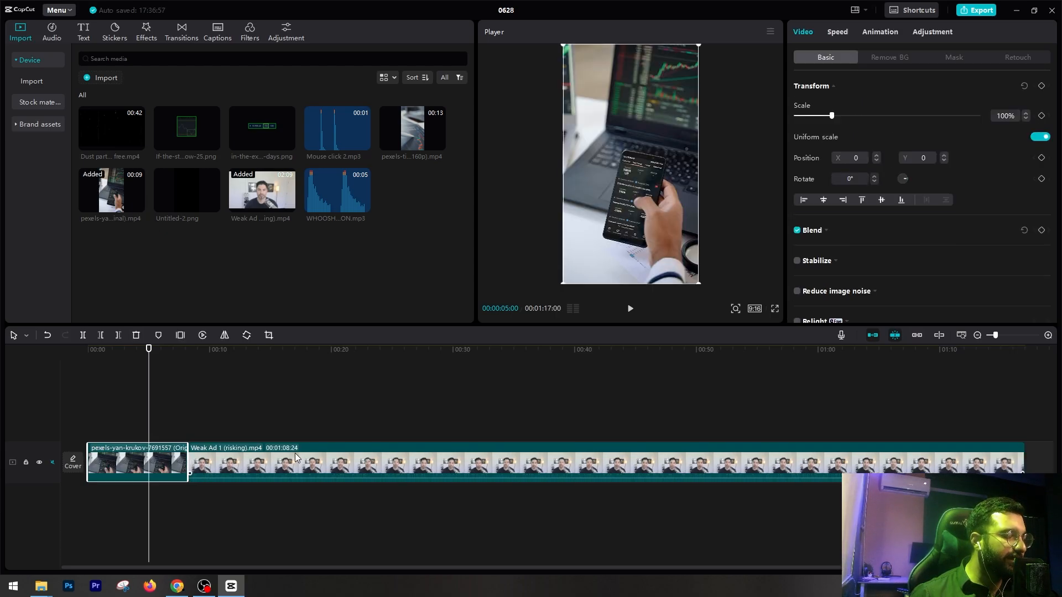
key("Delete")
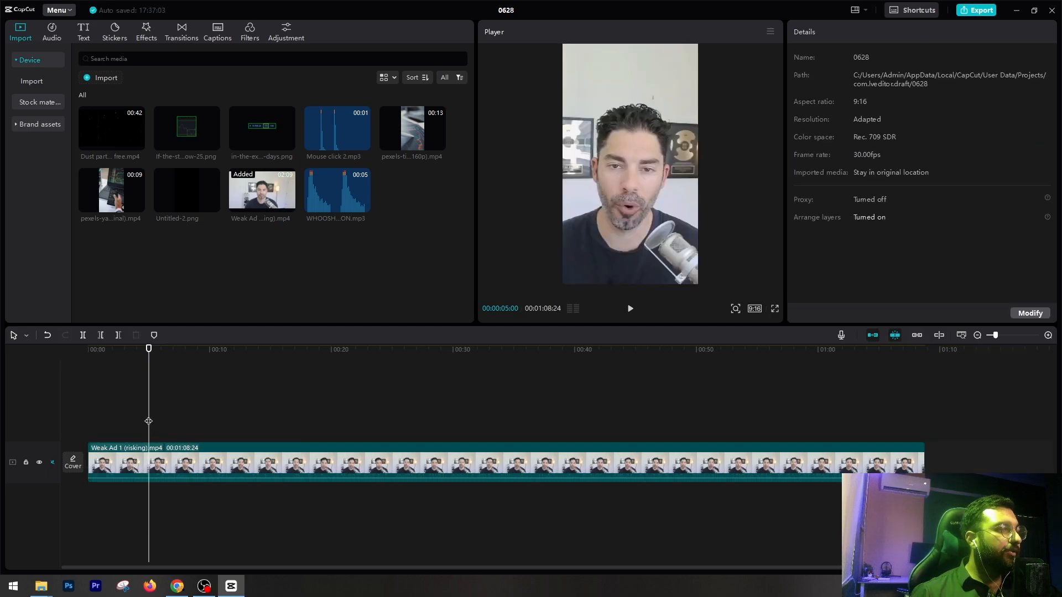
Overlay the pexels-yan-krukov video above the ad at 00:00:05:26, and trim its end to roughly half its length.
left_click_drag(149, 352, 159, 356)
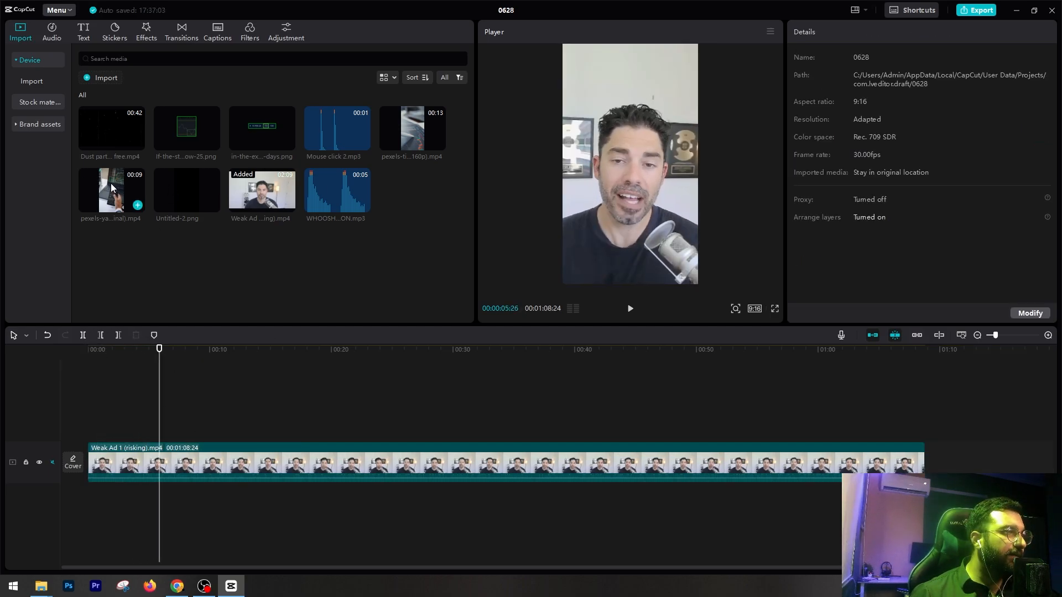
left_click_drag(111, 184, 159, 423)
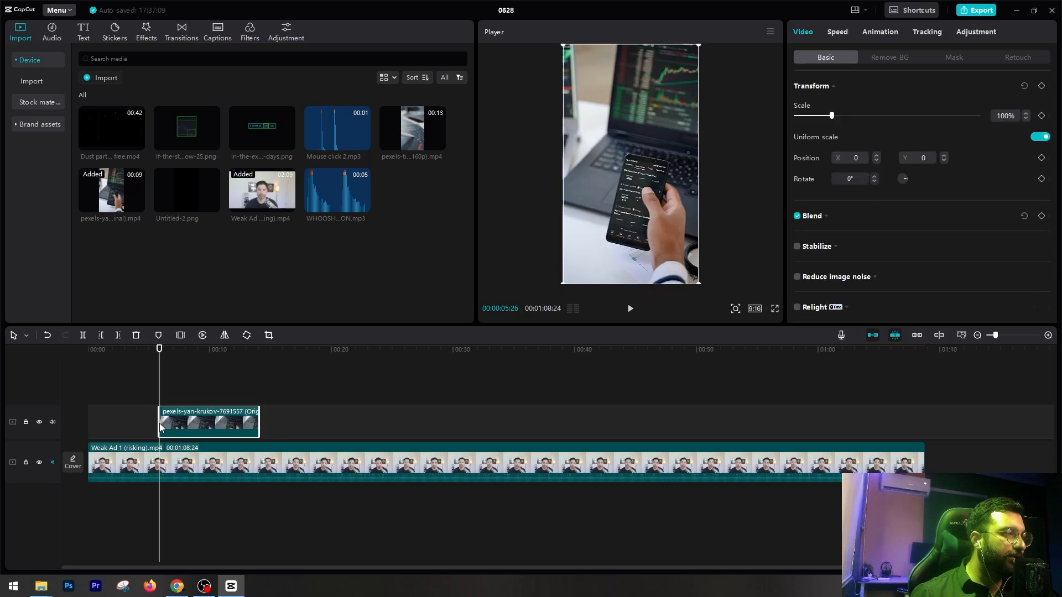
left_click_drag(258, 423, 204, 430)
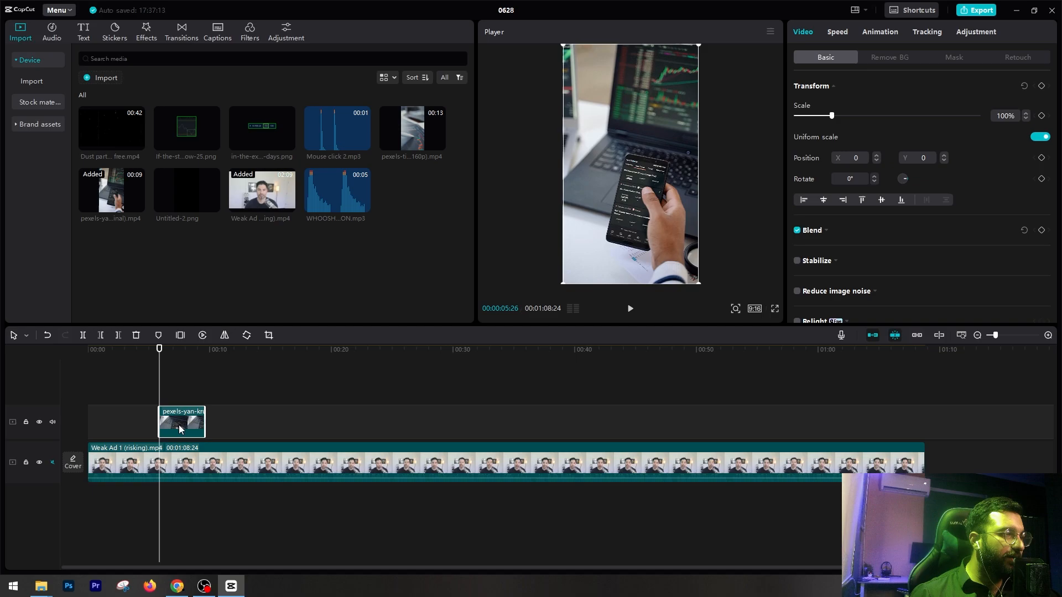
Mute the overlay track, and delete the shortened stock video from it.
left_click(53, 422)
key("Delete")
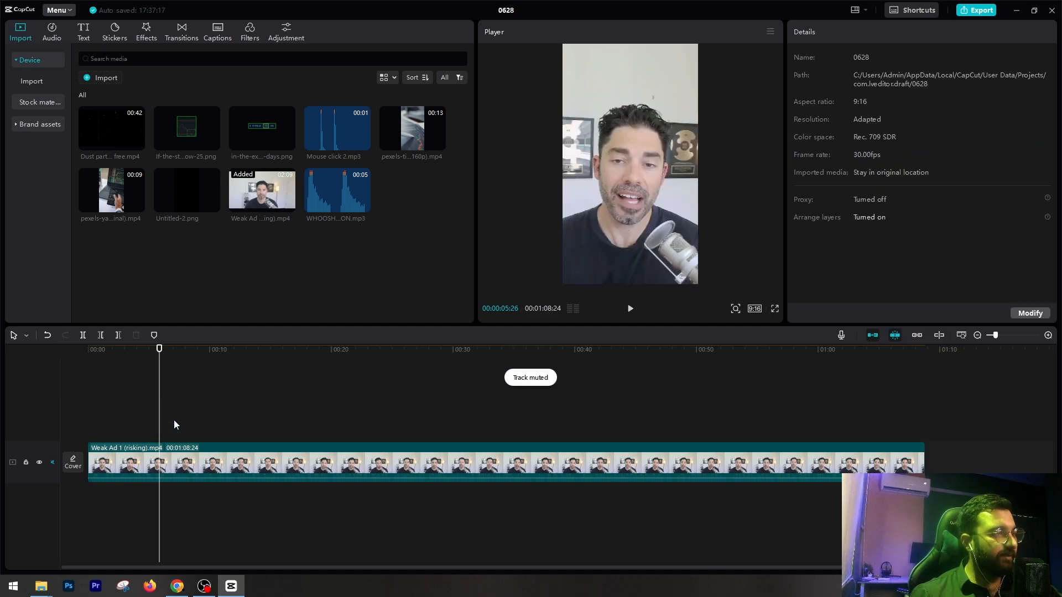
Unmute the main ad track, and return the playhead to the start of the timeline.
left_click(53, 462)
key("Home")
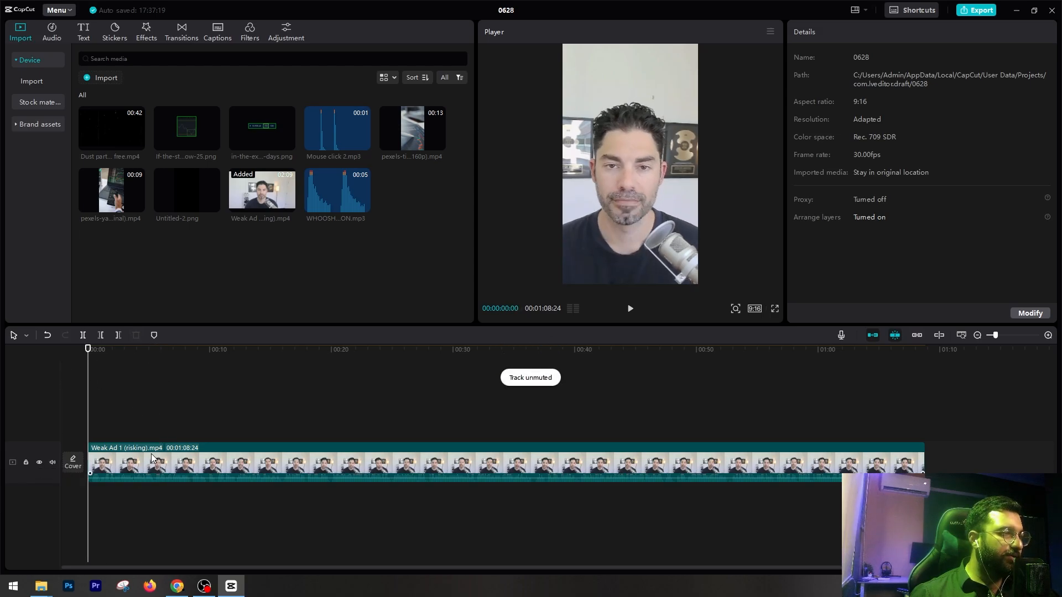
Scale the ad clip down to 126%, and bring it back to 316%.
left_click(152, 458)
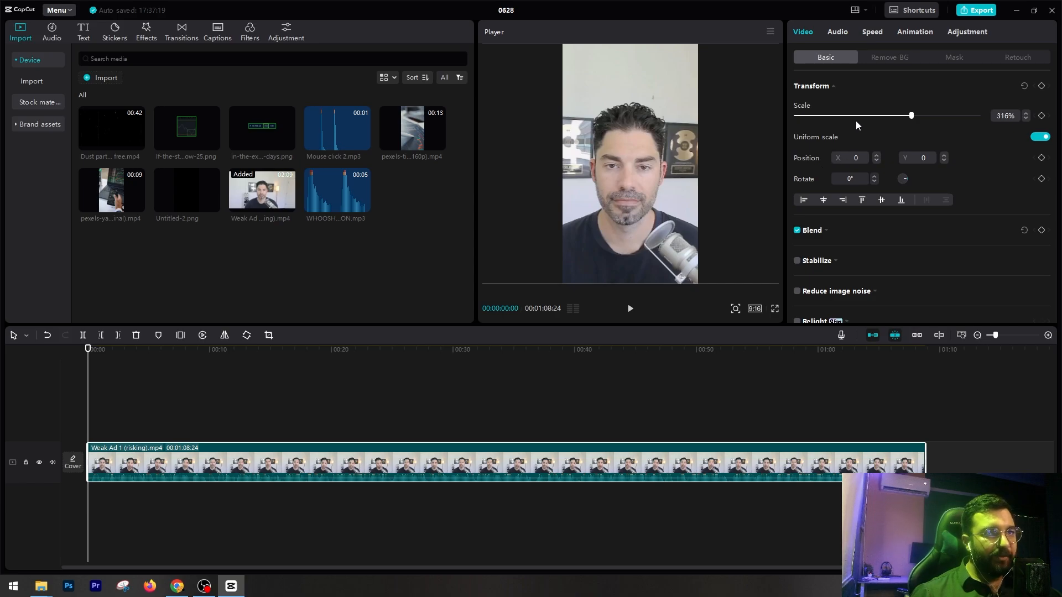
left_click_drag(911, 116, 842, 116)
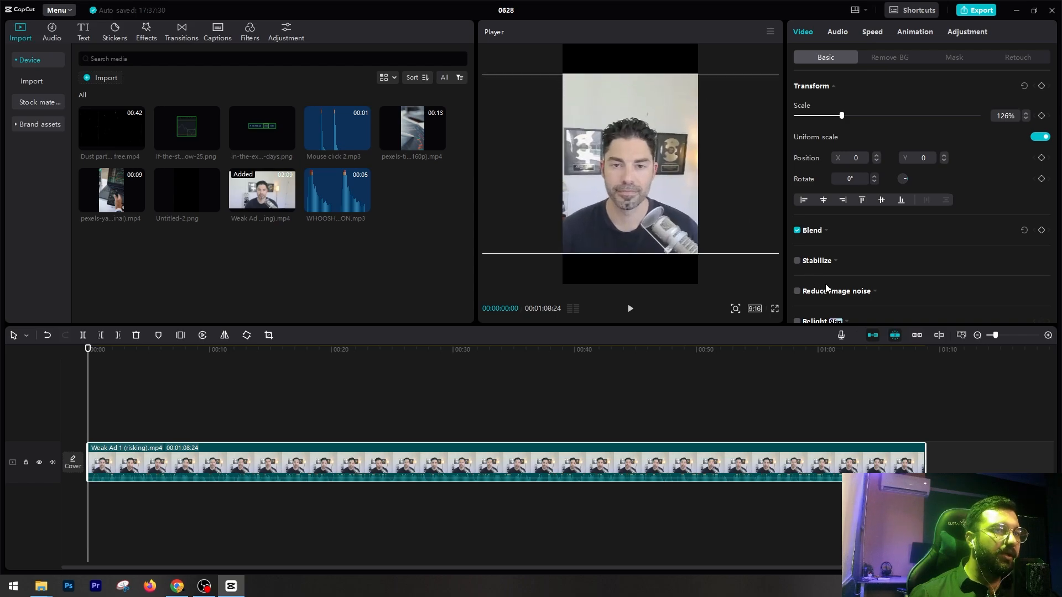
left_click_drag(867, 305, 904, 314)
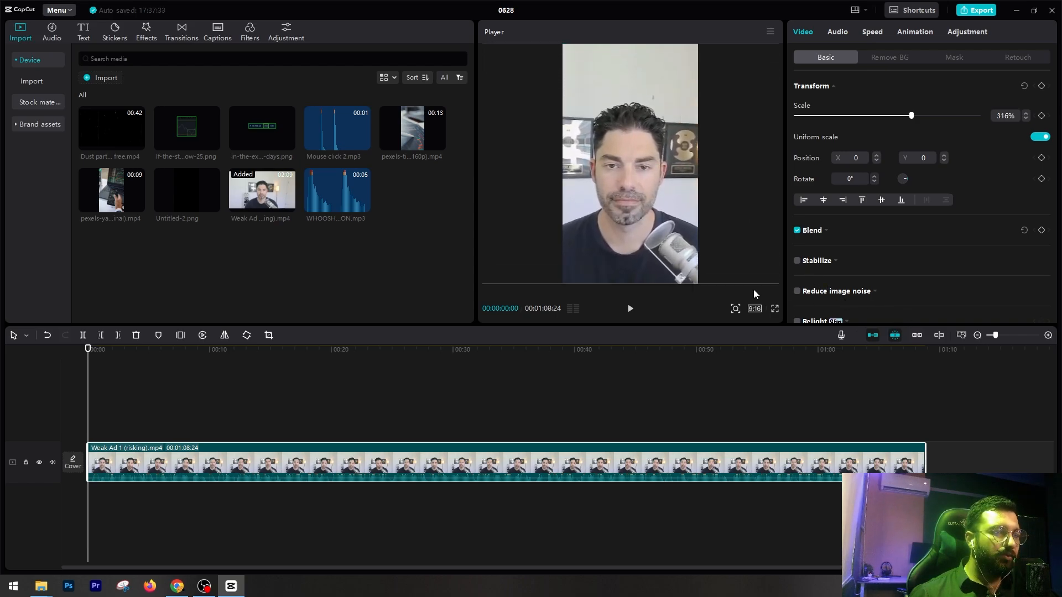
At 00:00:08:18, set the ad clip's X position to 1000, and then to -1000.
left_click(196, 389)
left_click_drag(199, 377, 193, 377)
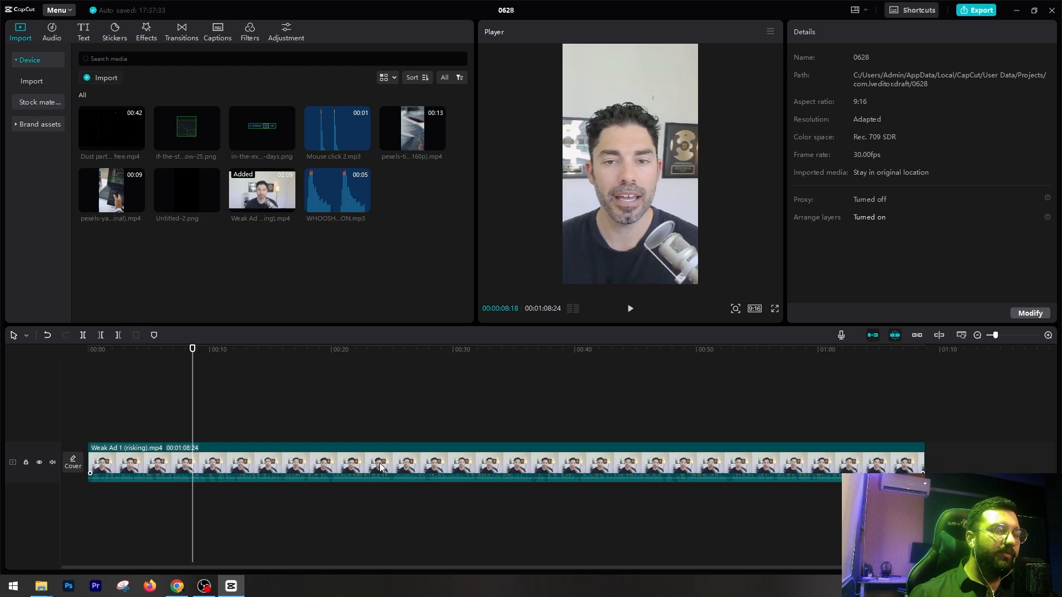
left_click(319, 464)
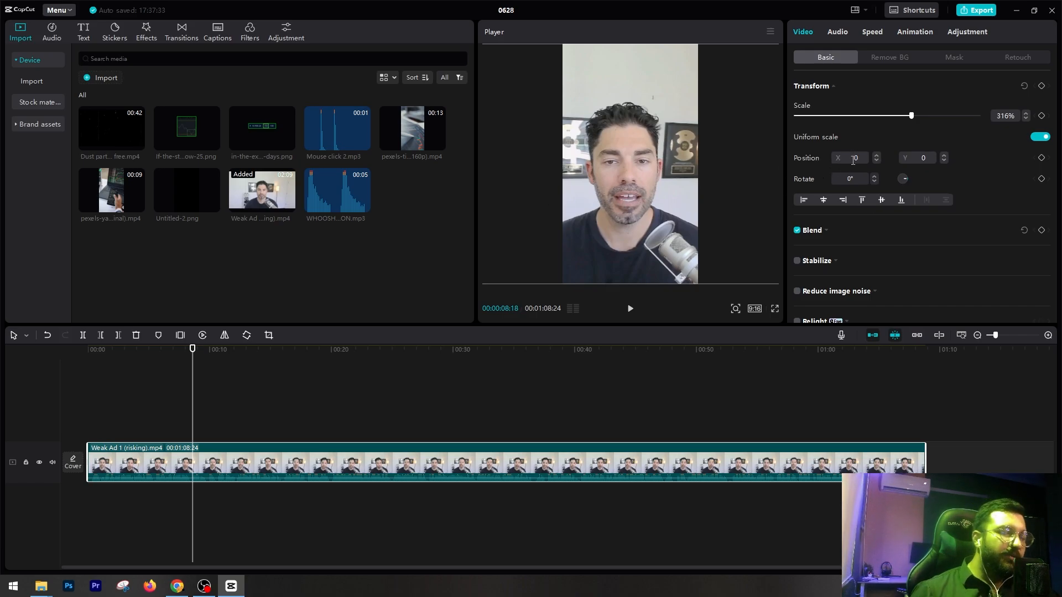
type("000")
key("Return")
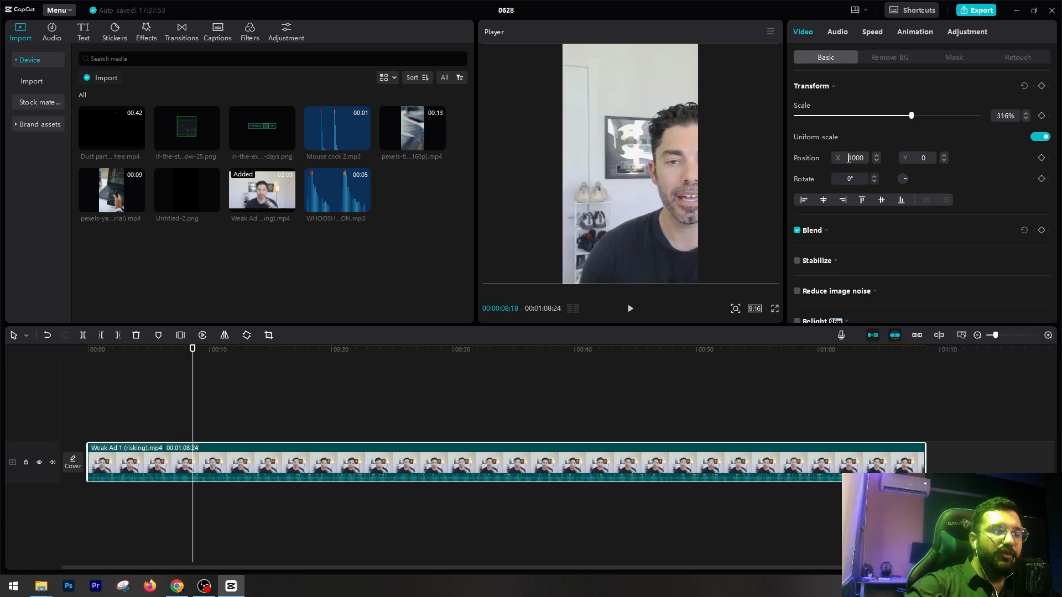
key("Return")
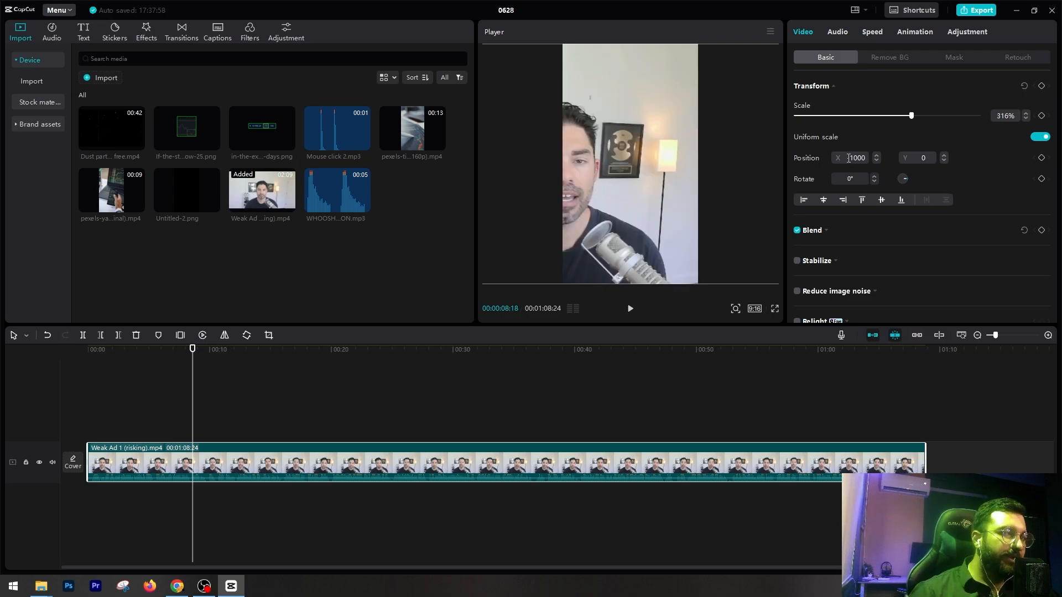
Reset the ad clip's X position to 0, and try shifting it sideways in the preview.
double_click(848, 159)
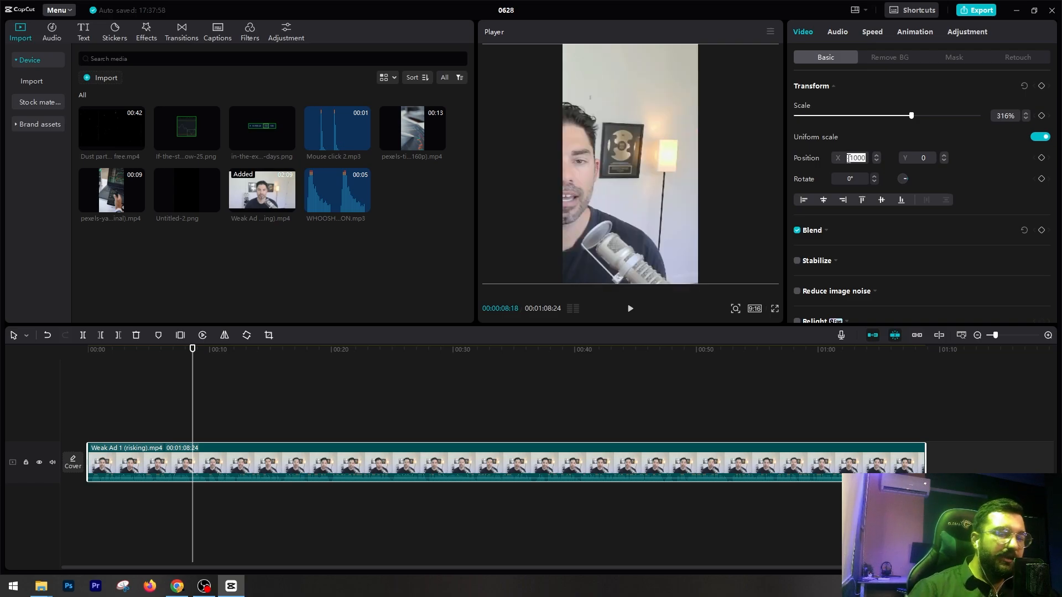
type("0")
key("Return")
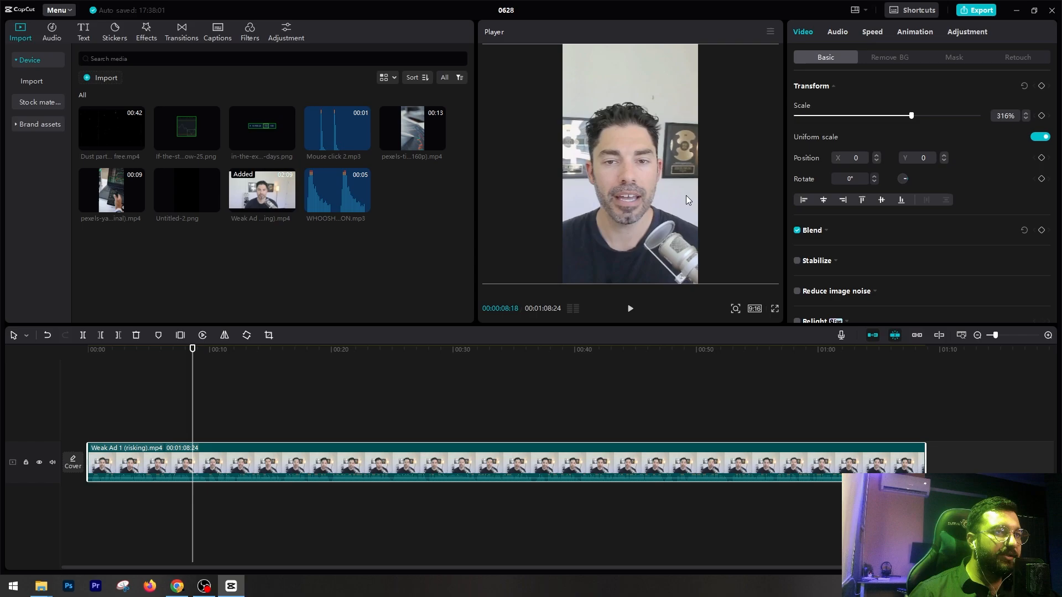
left_click_drag(686, 194, 655, 196)
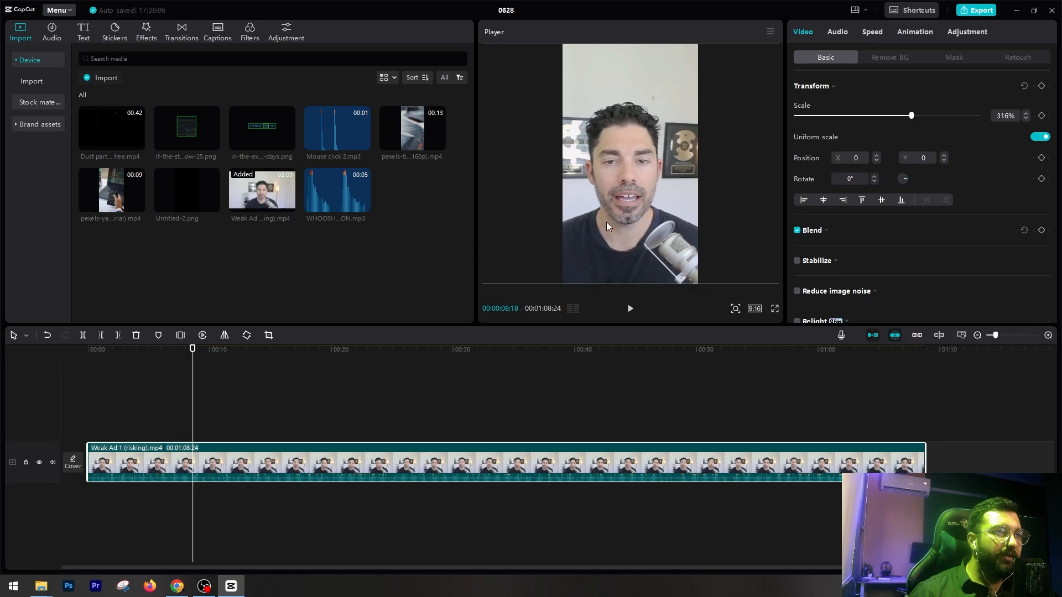
Set the ad clip's Y position to 1000.
left_click(920, 157)
type("1000")
key("Return")
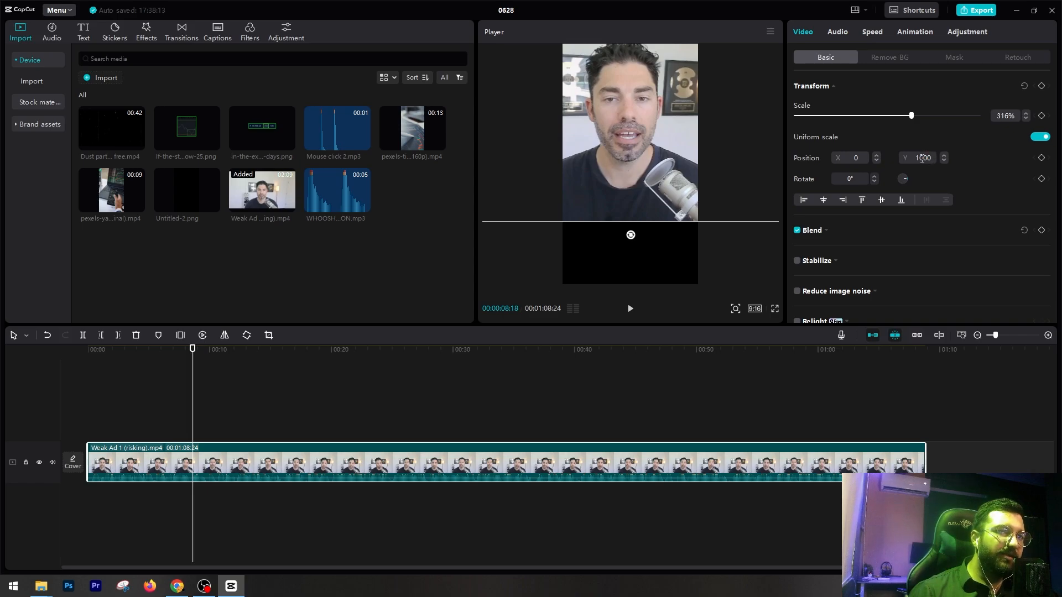
Reset the ad clip's Y position to 0, and shift the speaker slightly sideways in the preview to X 57.
left_click(923, 159)
key("BackSpace")
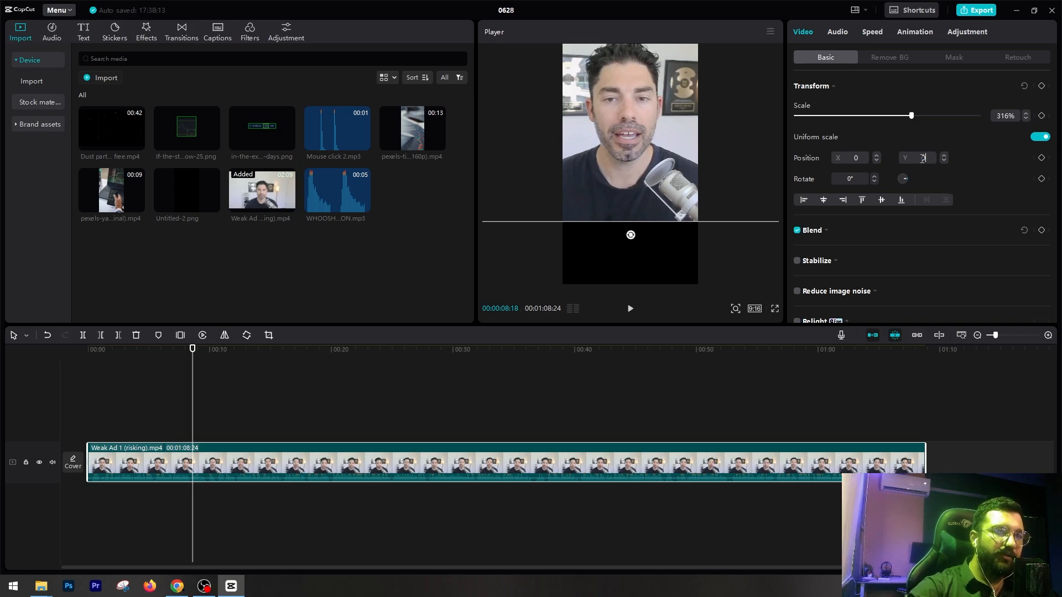
type("0")
key("Return")
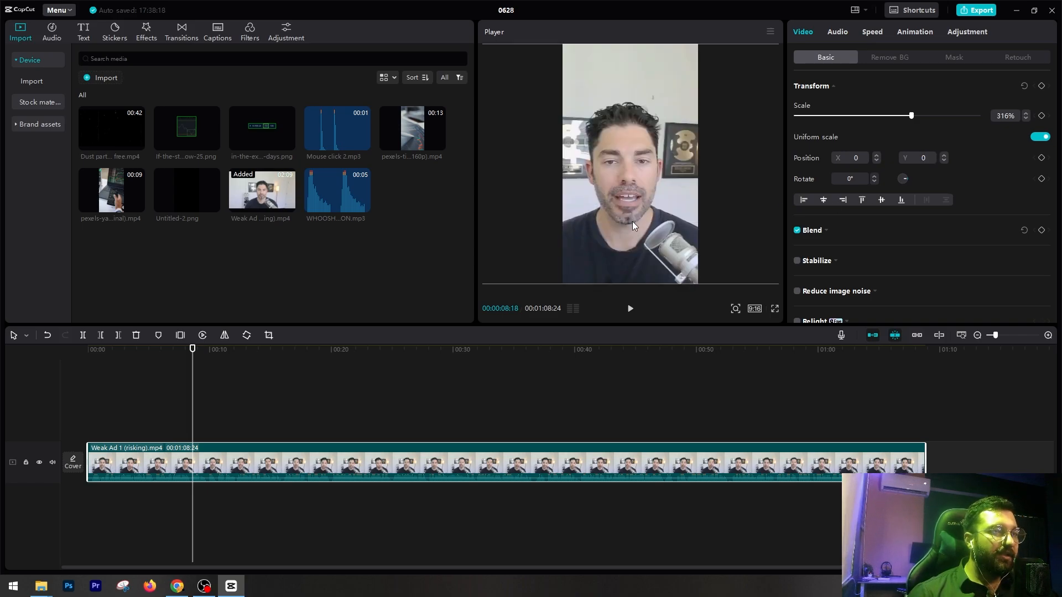
mouse_move(632, 221)
left_mouse_down()
mouse_move(636, 161)
mouse_move(636, 223)
left_mouse_up()
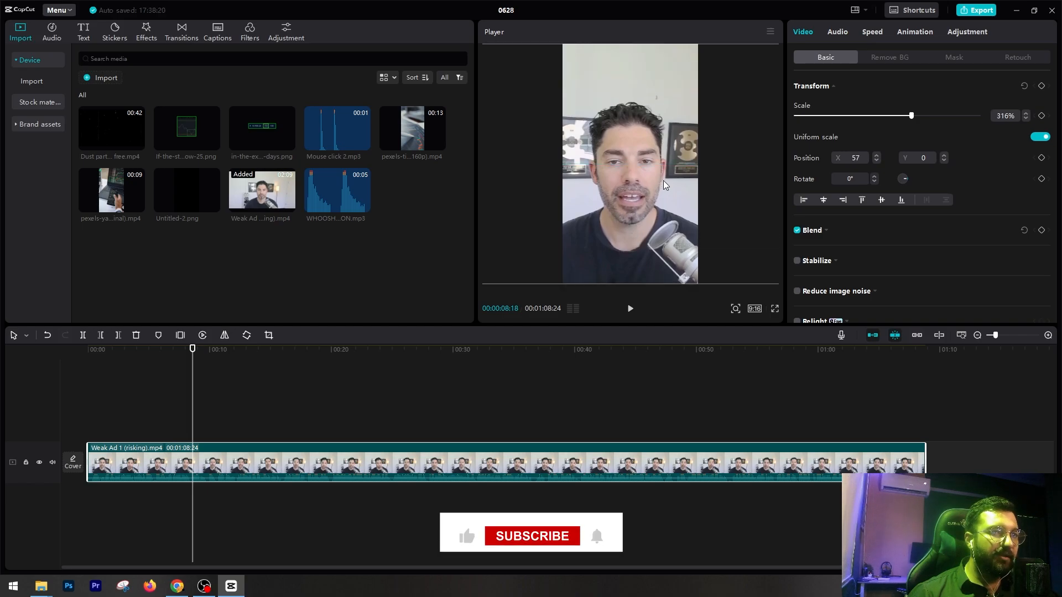
Rotate the ad clip by 90°, and undo the rotation.
left_click(850, 179)
type("90")
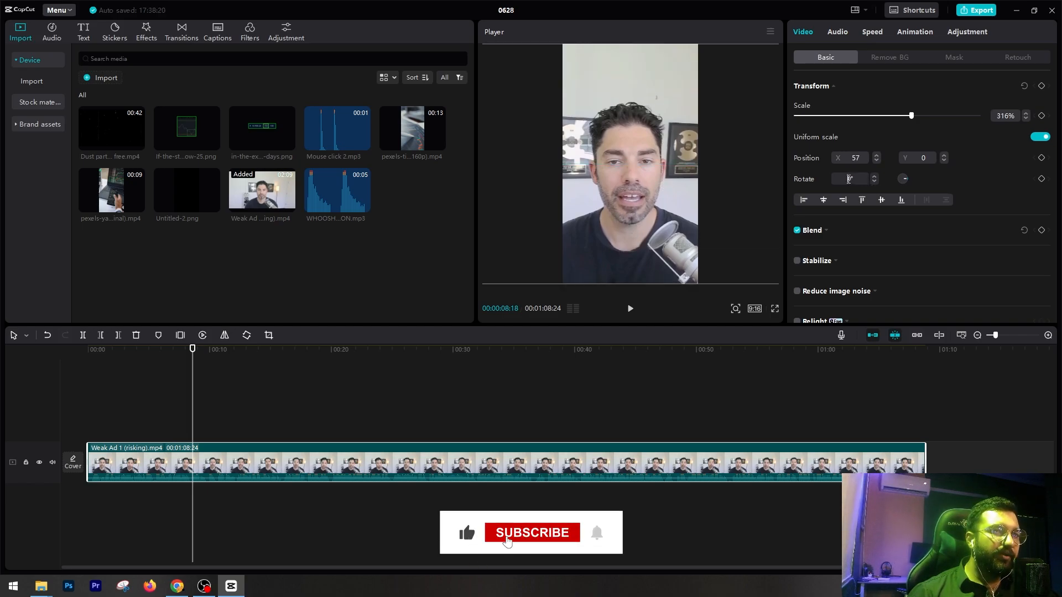
key("Return")
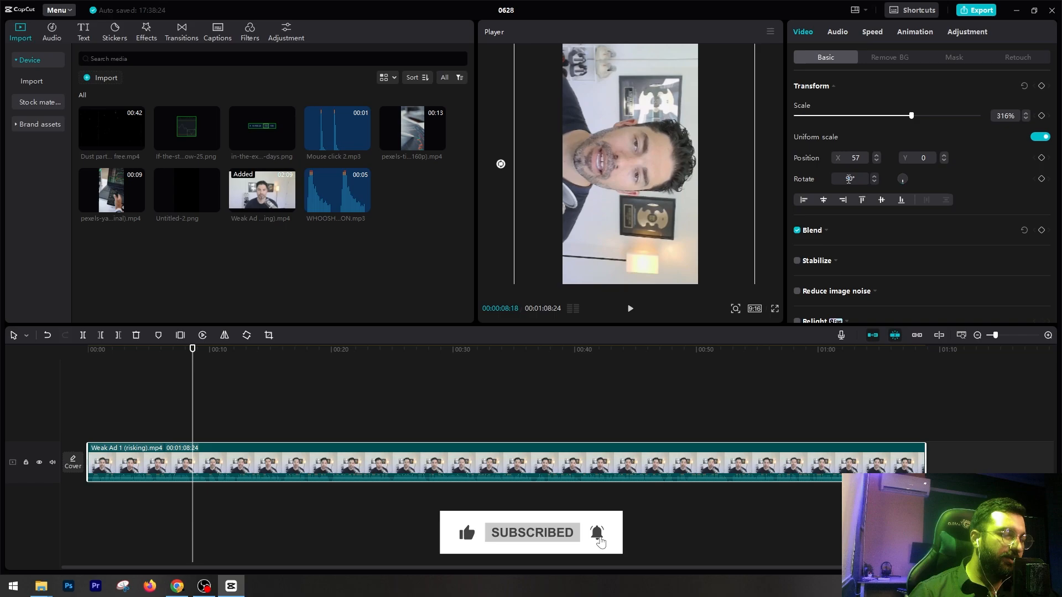
key("ctrl+z")
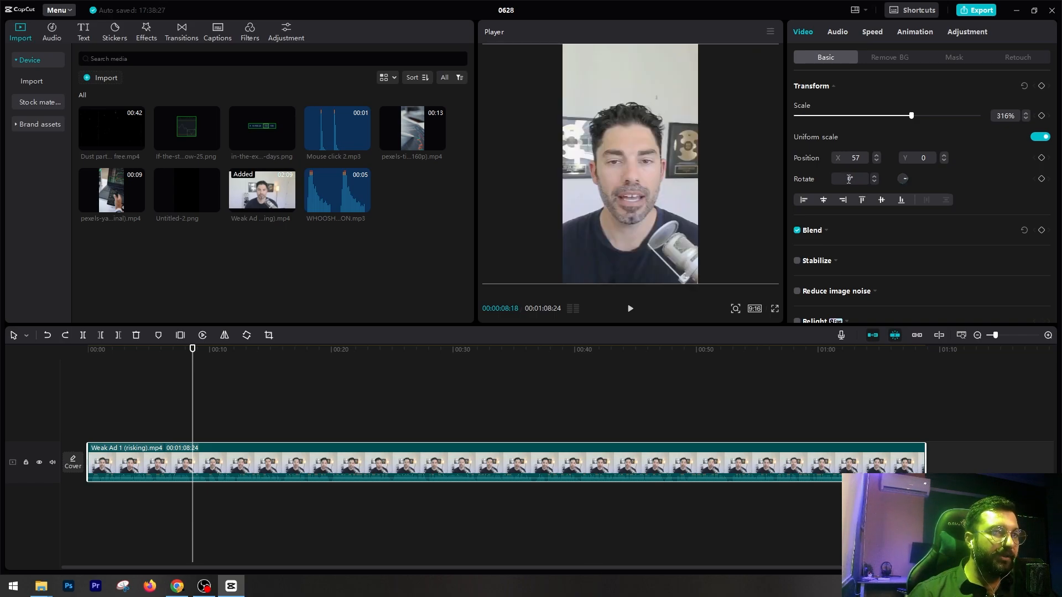
Expand the ad clip's Blend settings and examine the available blend modes, keeping Default.
left_click(896, 237)
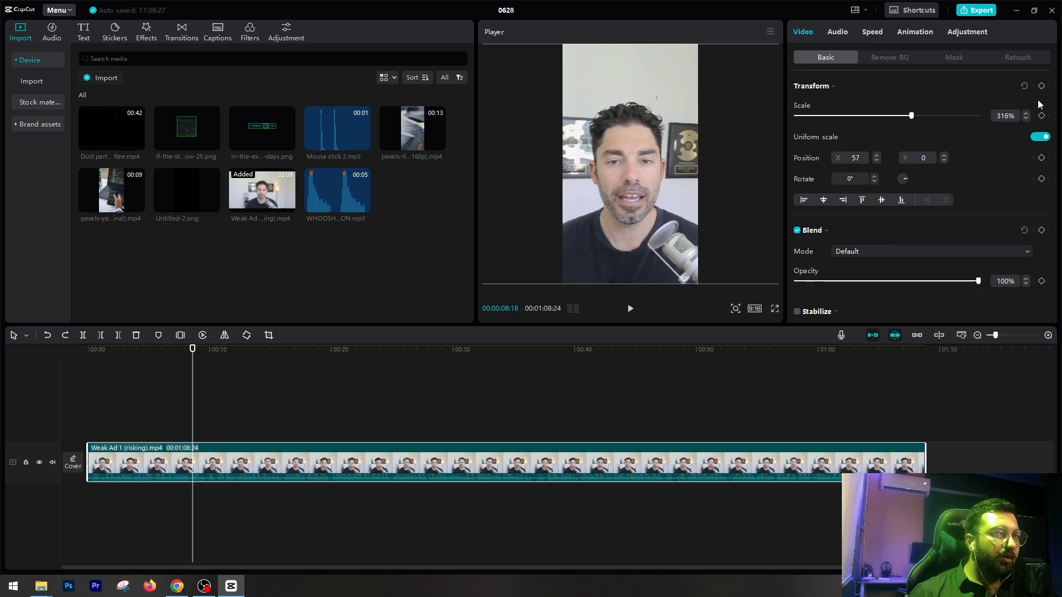
left_click_drag(1055, 108, 1057, 130)
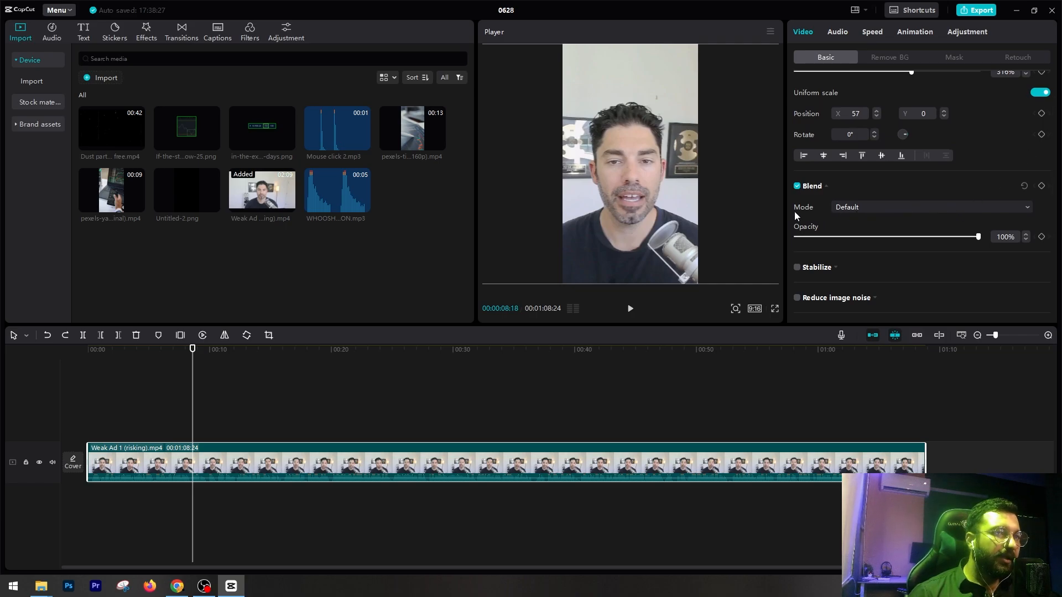
left_click(875, 208)
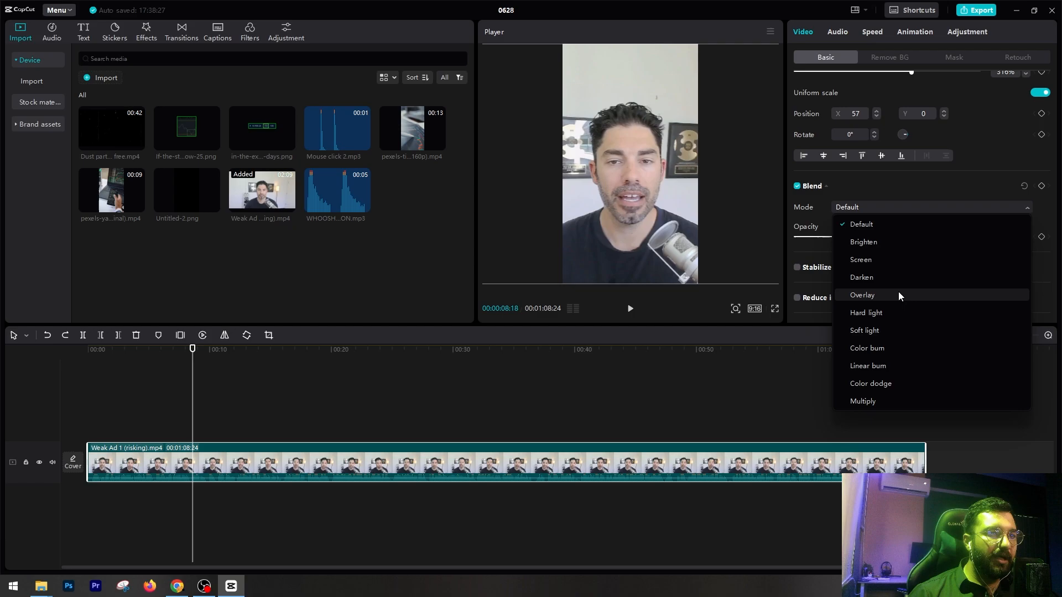
left_click(925, 208)
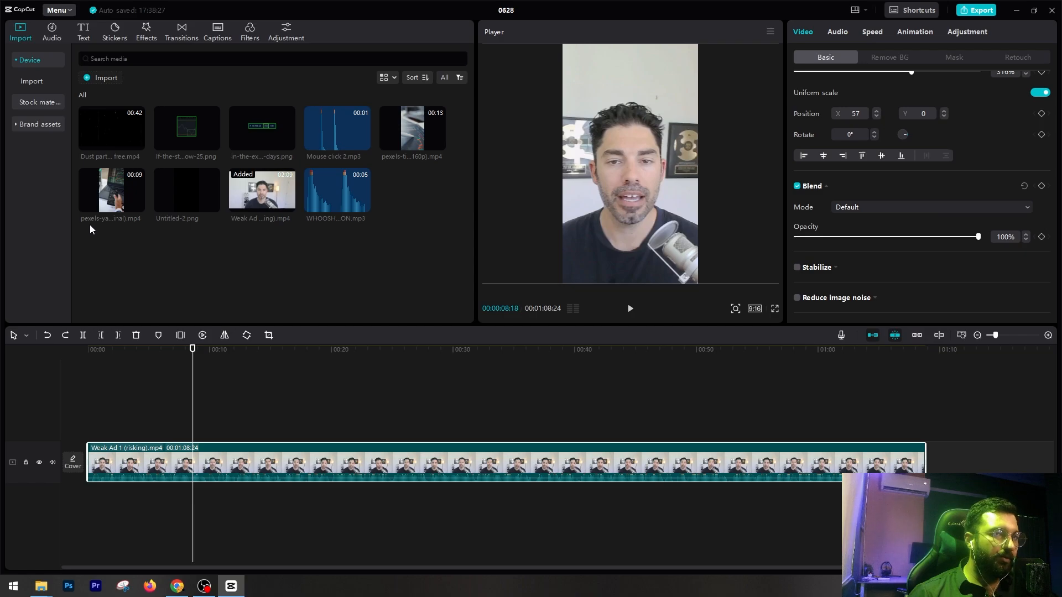
Place the 9-second phone stock clip above the ad at the playhead, and trim its end to about 13 seconds on the timeline.
left_click_drag(107, 187, 190, 426)
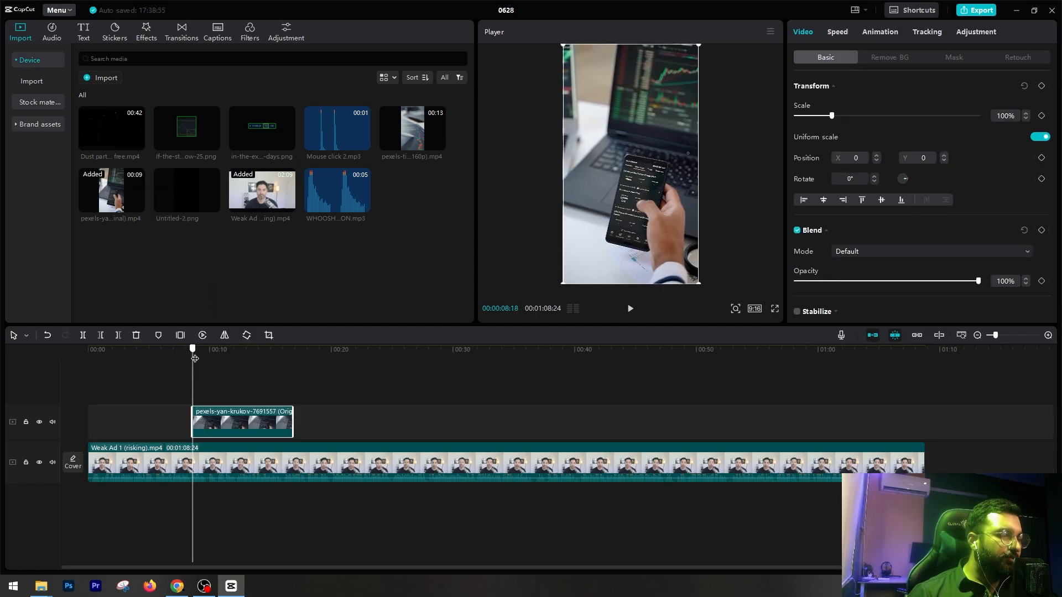
left_click(231, 462)
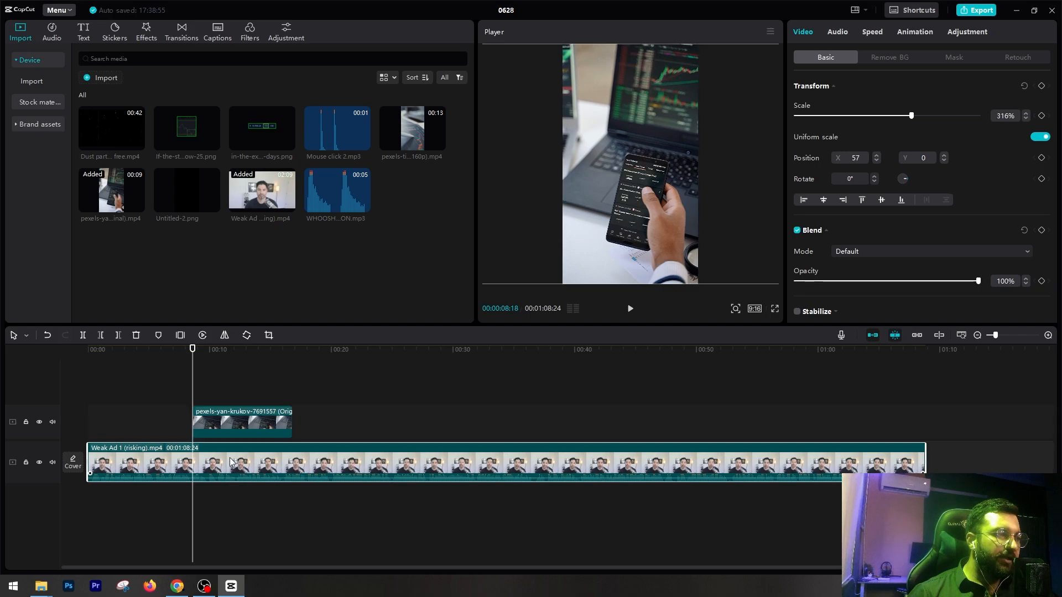
left_click(231, 422)
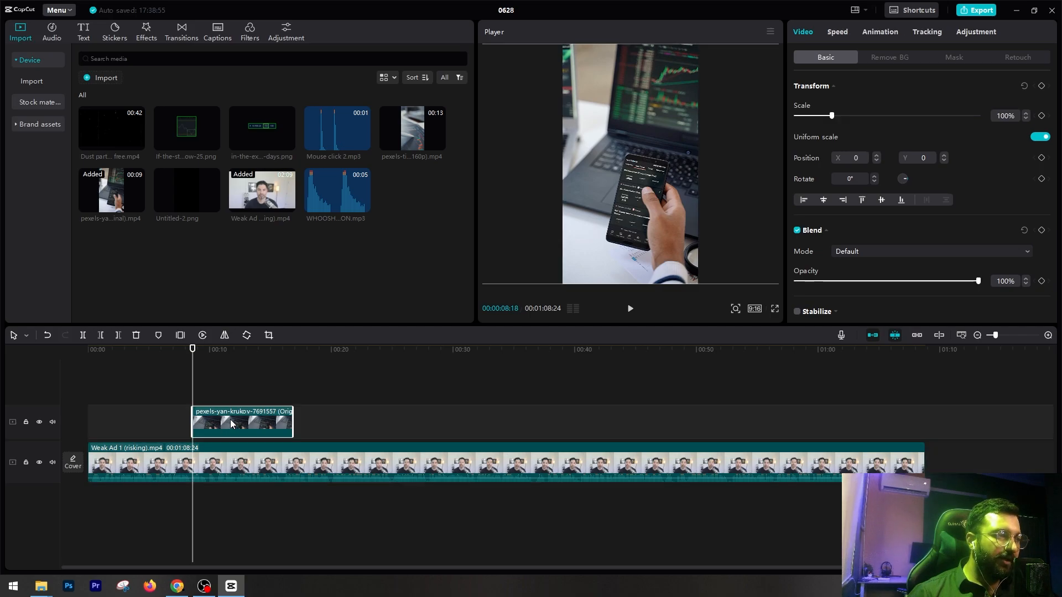
left_click(218, 461)
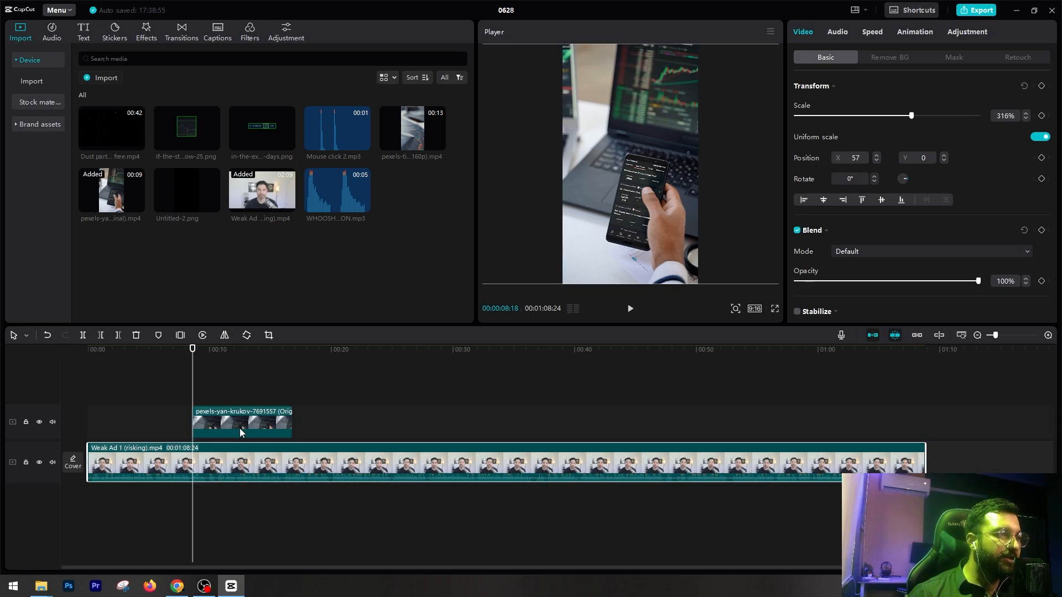
left_click(276, 425)
left_click_drag(290, 413, 248, 420)
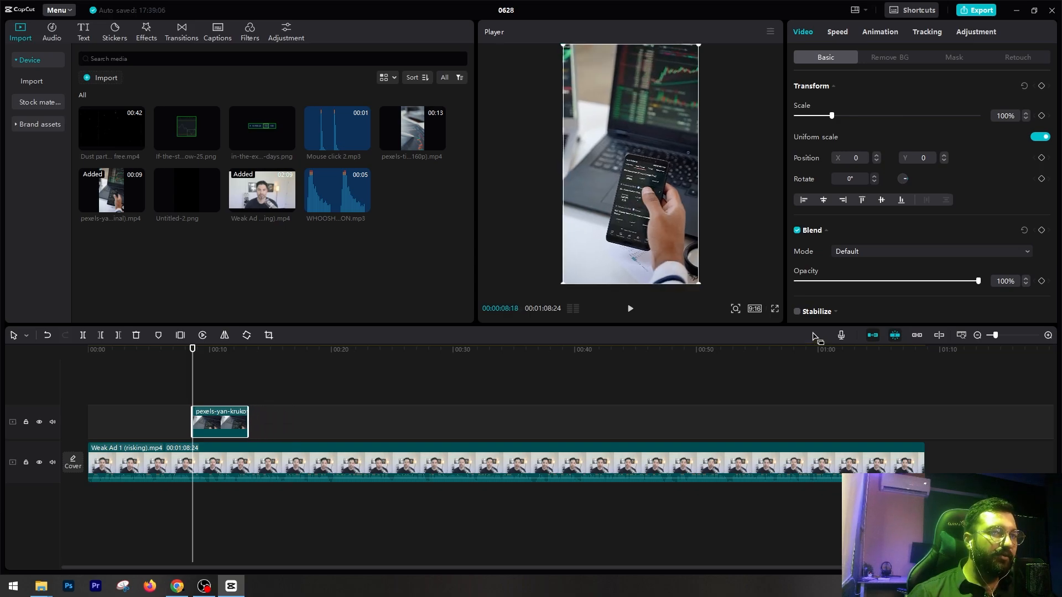
Lower the phone overlay clip's opacity to 66%, keeping the Default blend mode.
left_click(914, 251)
left_click(899, 267)
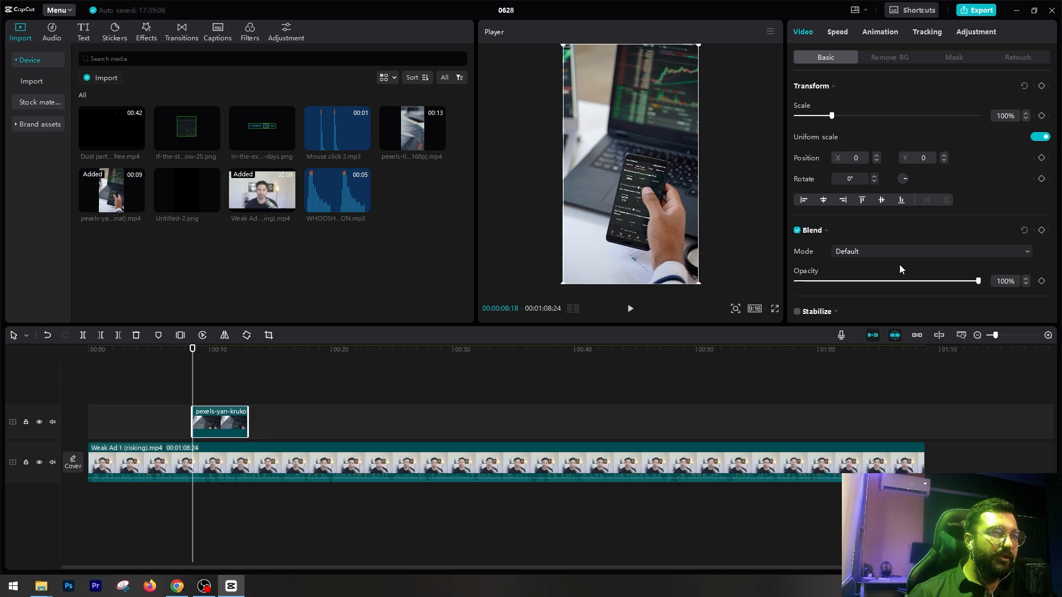
left_click_drag(915, 284, 910, 283)
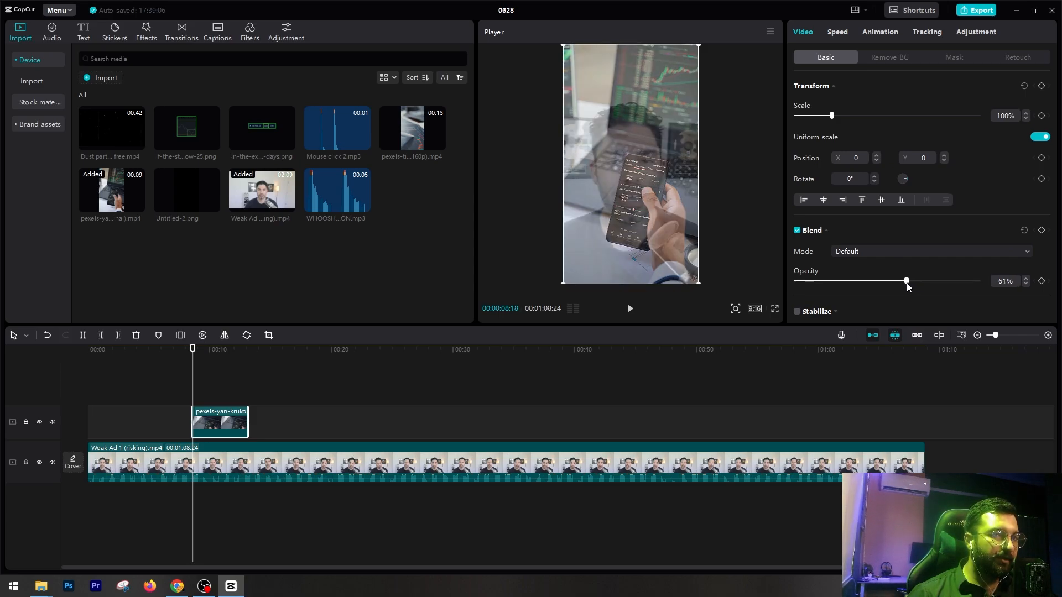
left_click_drag(907, 285, 905, 282)
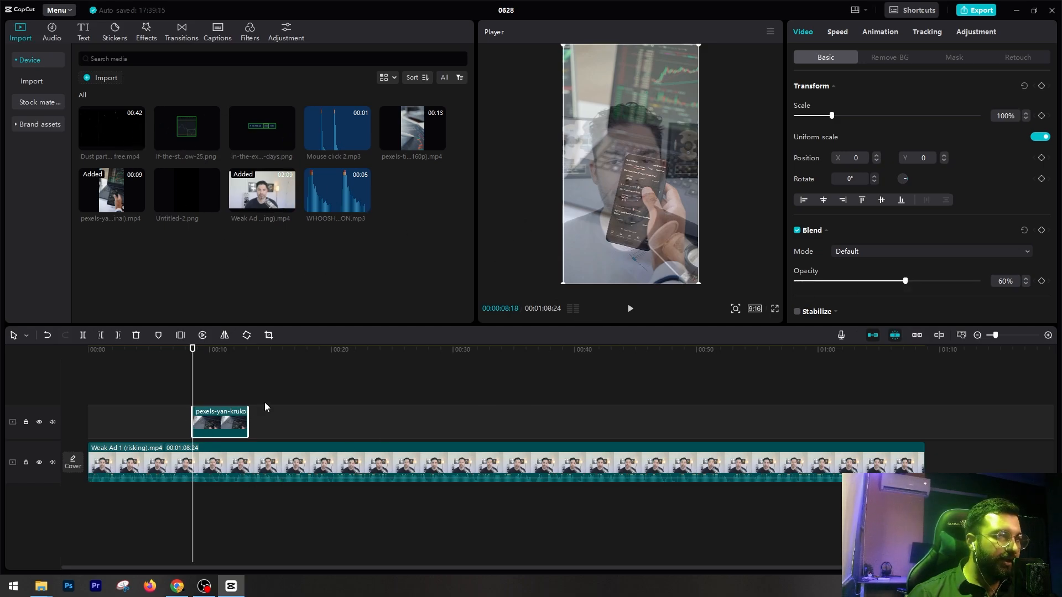
mouse_move(900, 281)
left_mouse_down()
mouse_move(853, 281)
mouse_move(996, 280)
mouse_move(834, 275)
mouse_move(916, 280)
left_mouse_up()
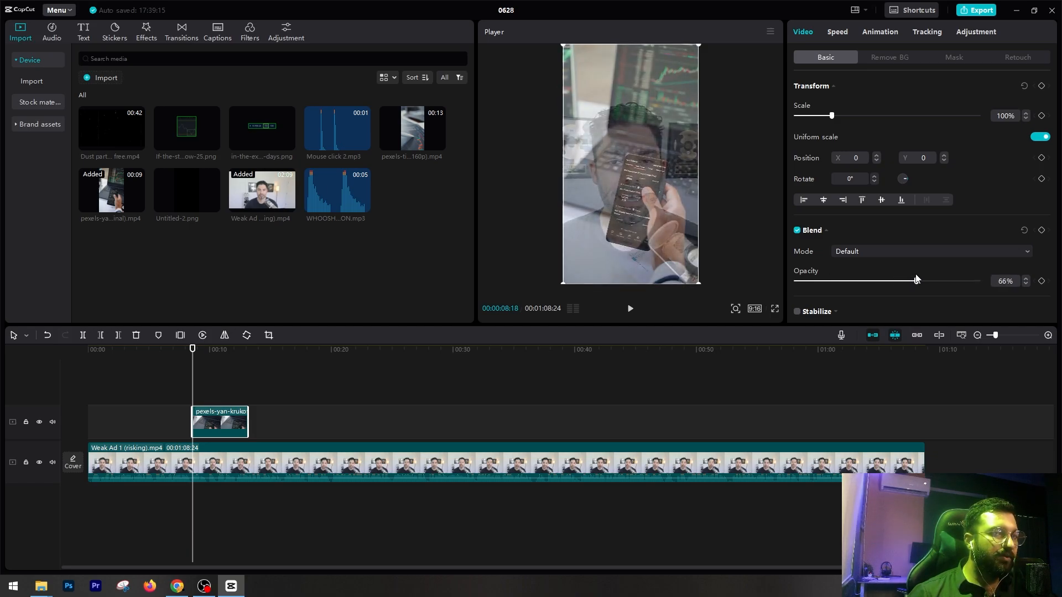
Play the timeline from about 7 seconds to preview the semi-transparent phone overlay over the speaker.
left_click(174, 385)
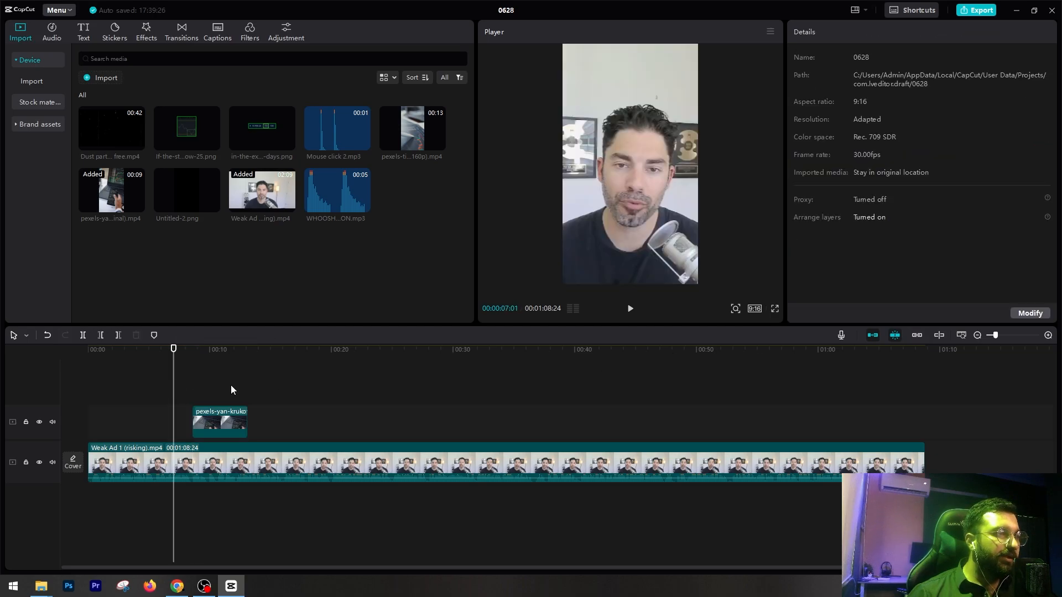
key("space")
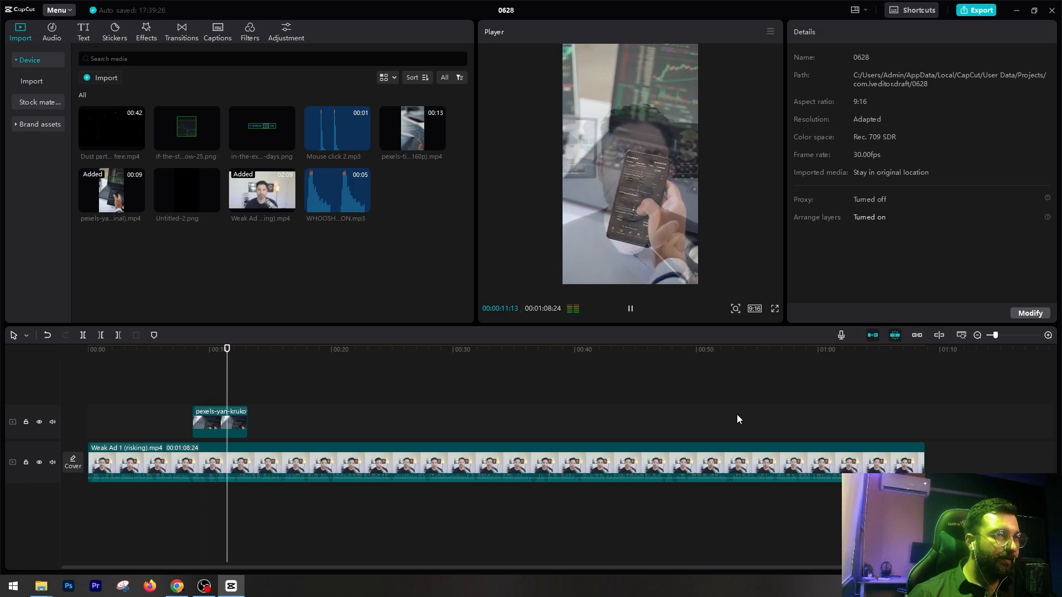
key("space")
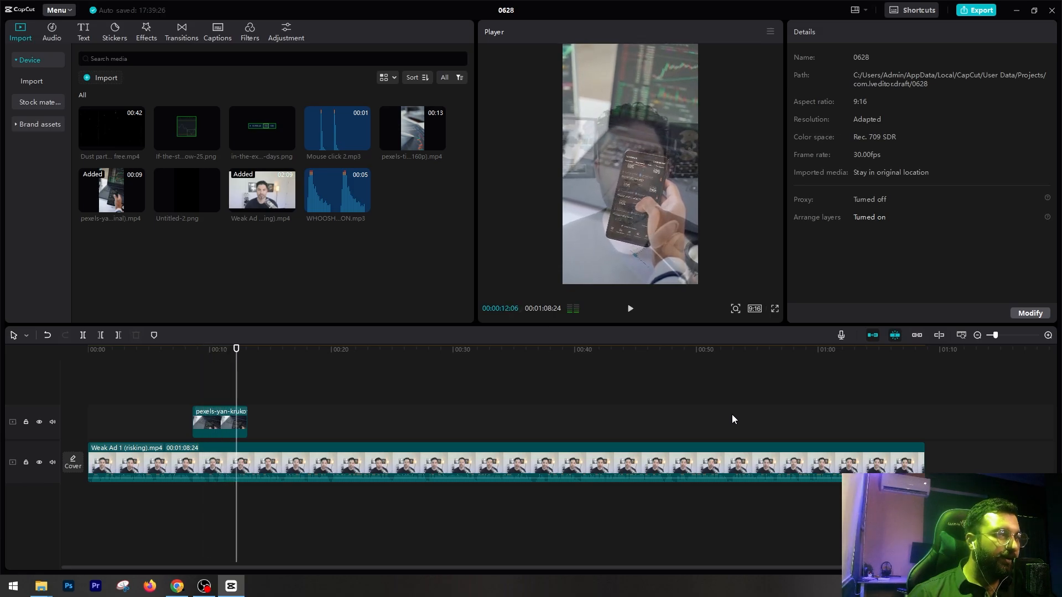
Delete the phone overlay clip, and move the playhead back to about 9 seconds.
left_click(204, 417)
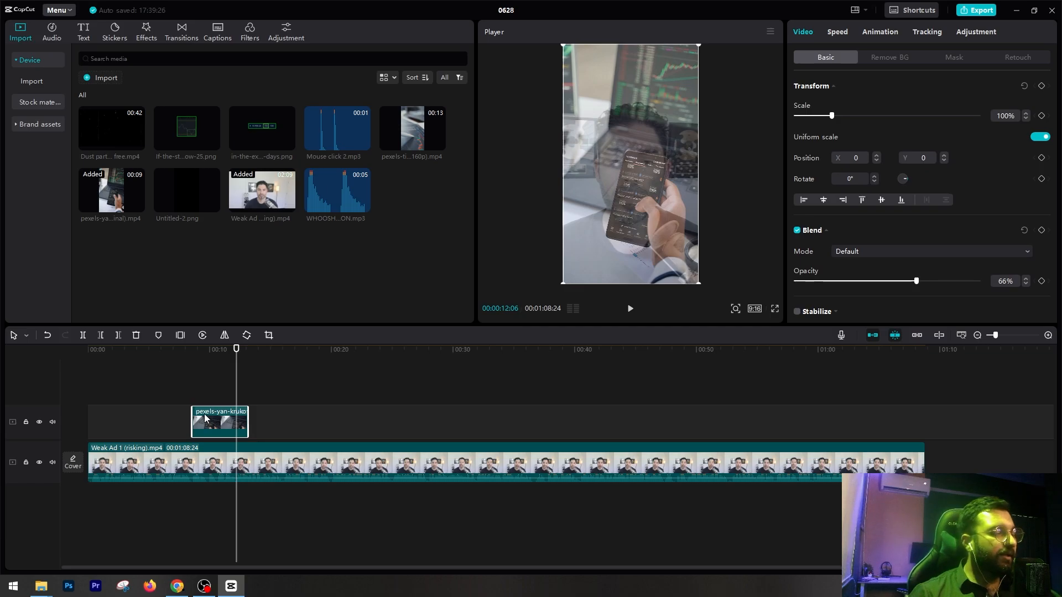
key("Delete")
left_click(200, 350)
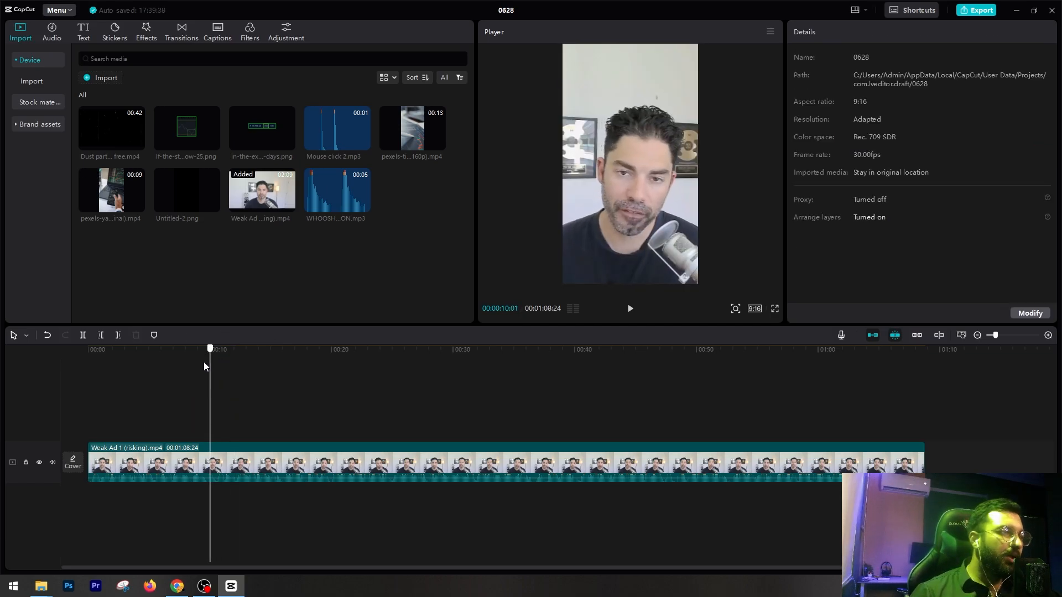
Select the ad clip, scrub through its footage for camera movement, and examine its Stabilize settings without enabling them.
left_click(157, 448)
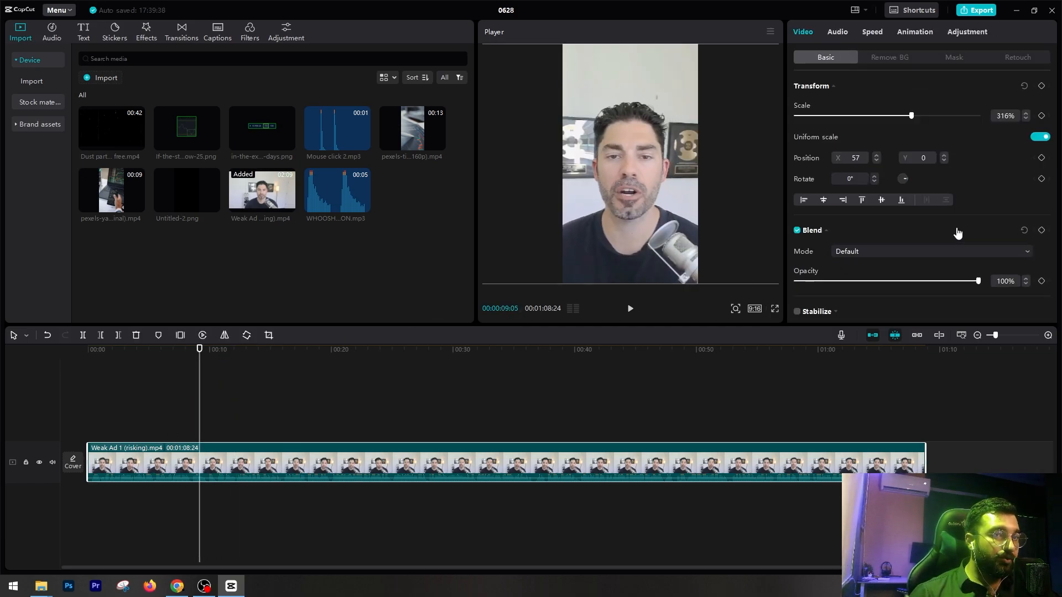
scroll(1051, 165, "down", 2)
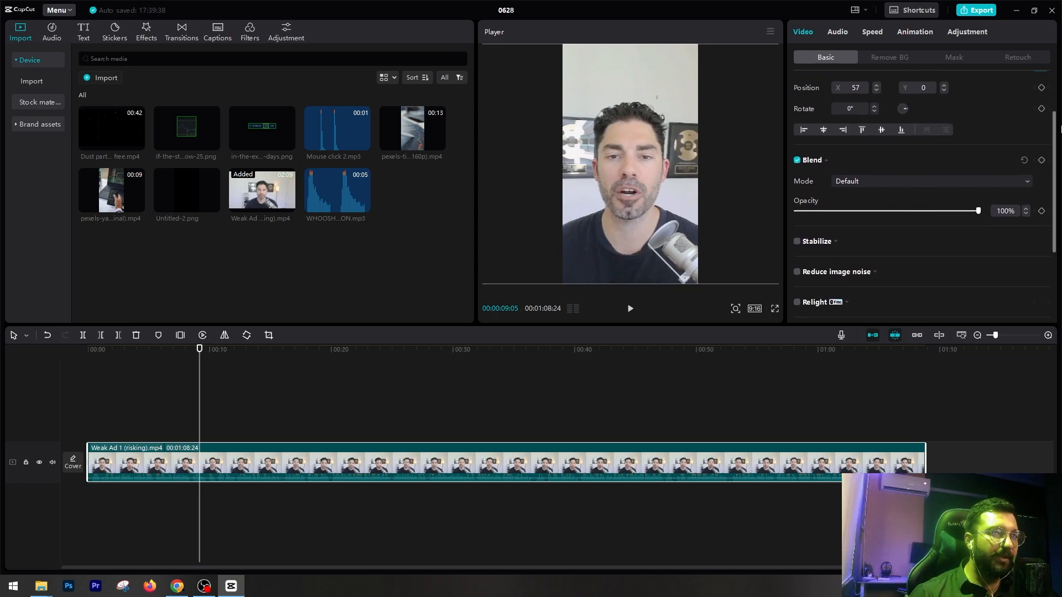
scroll(1053, 124, "down", 1)
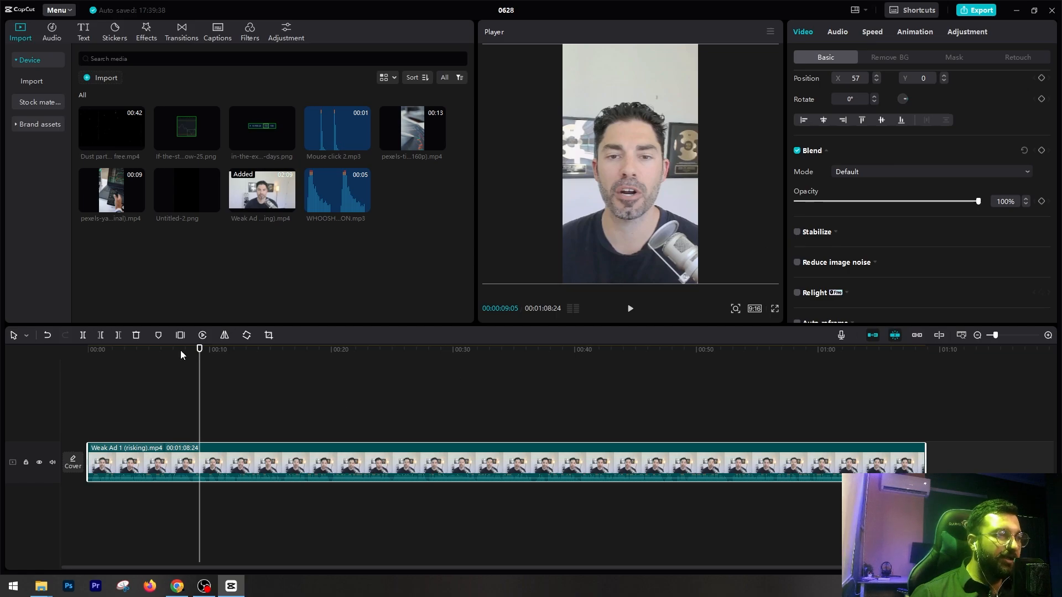
left_click_drag(200, 354, 202, 355)
left_click_drag(245, 357, 152, 380)
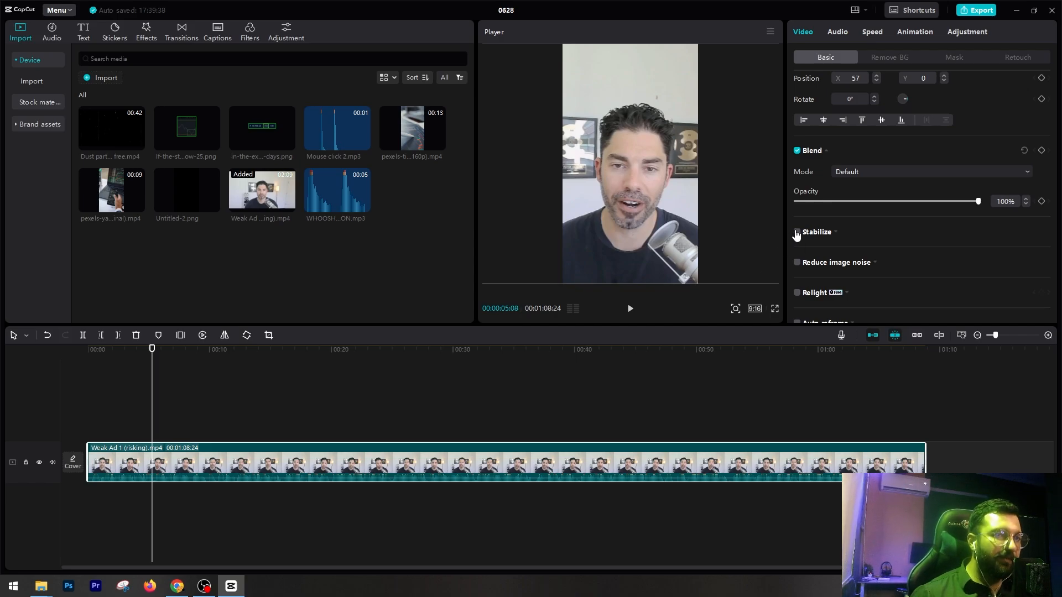
left_click(836, 232)
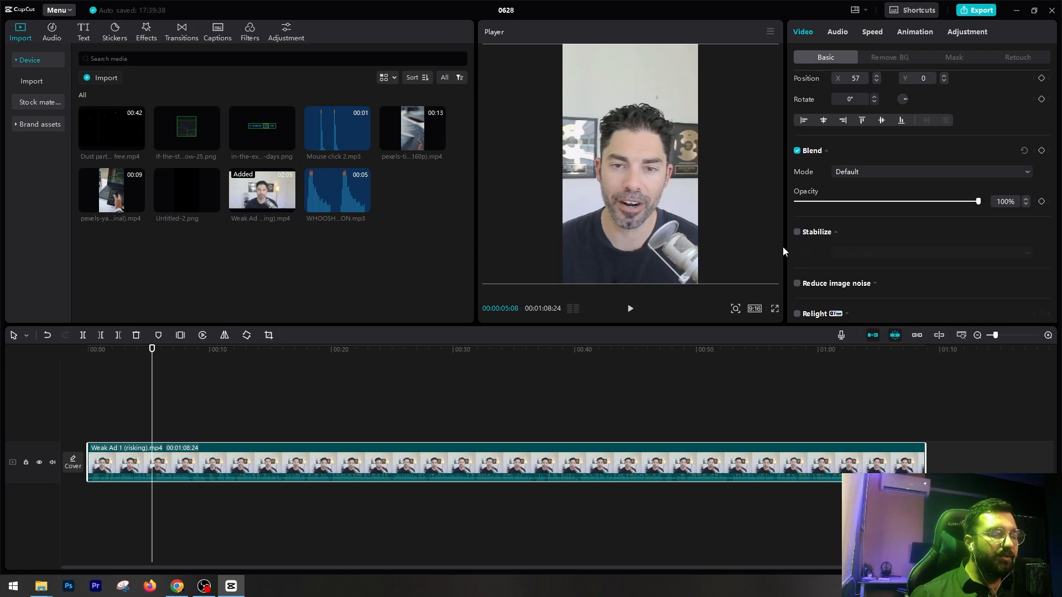
left_click(826, 235)
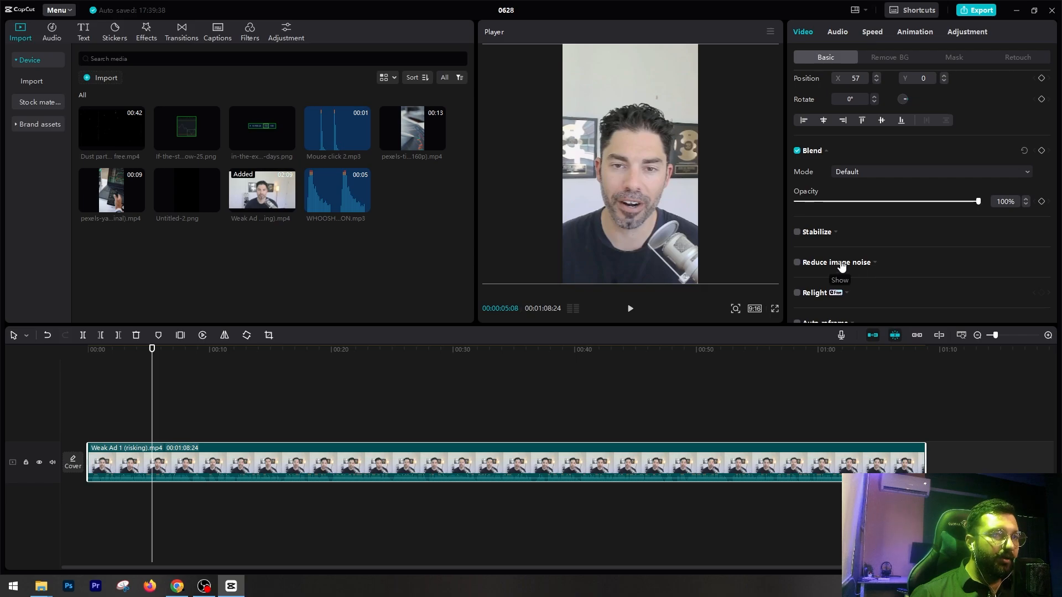
Try Strong image noise reduction on the ad clip, and turn noise reduction off.
left_click(797, 263)
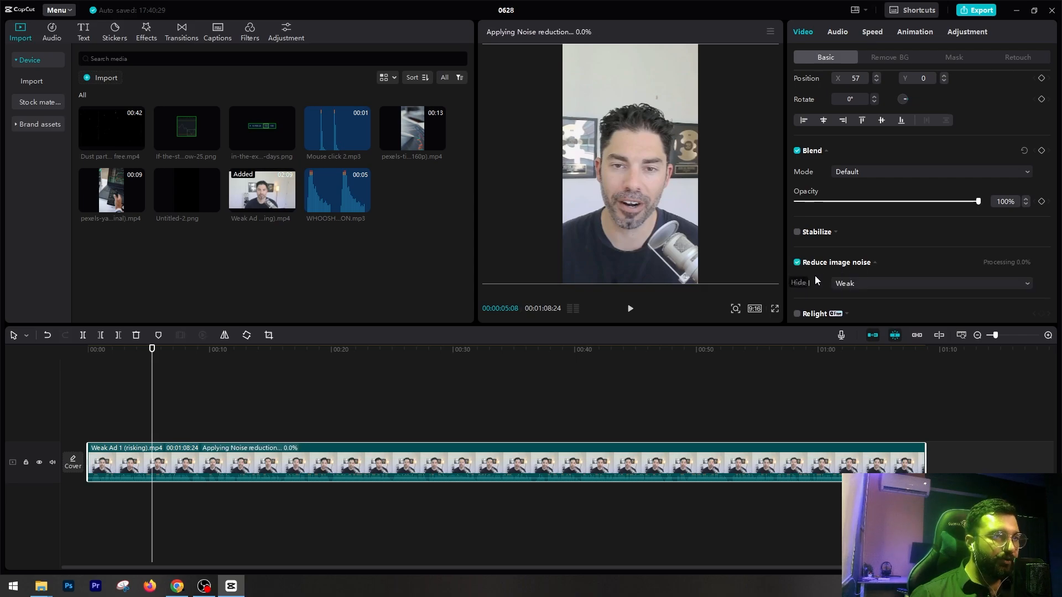
left_click(944, 287)
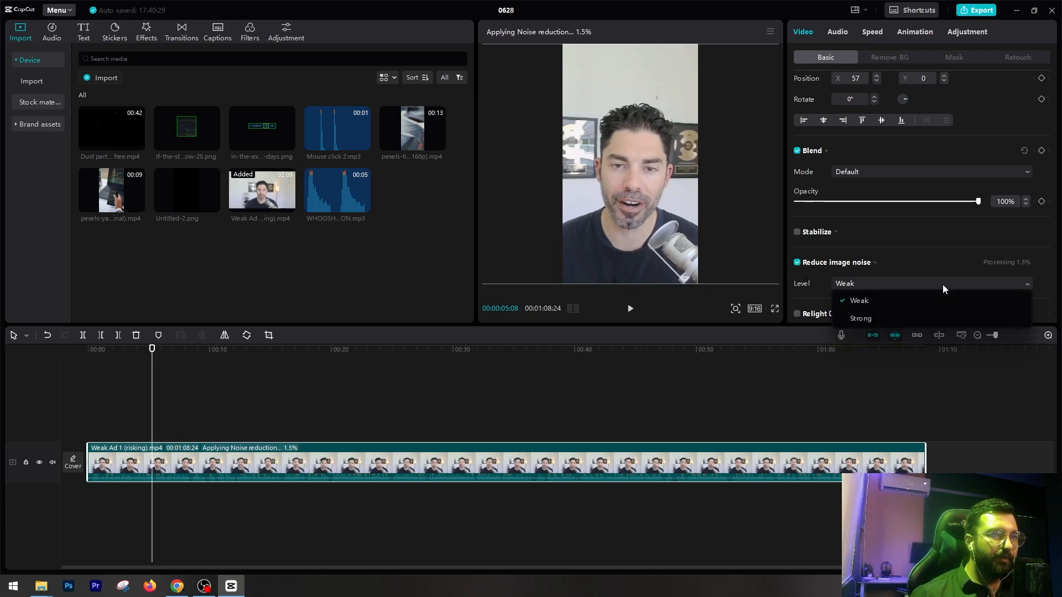
left_click(884, 313)
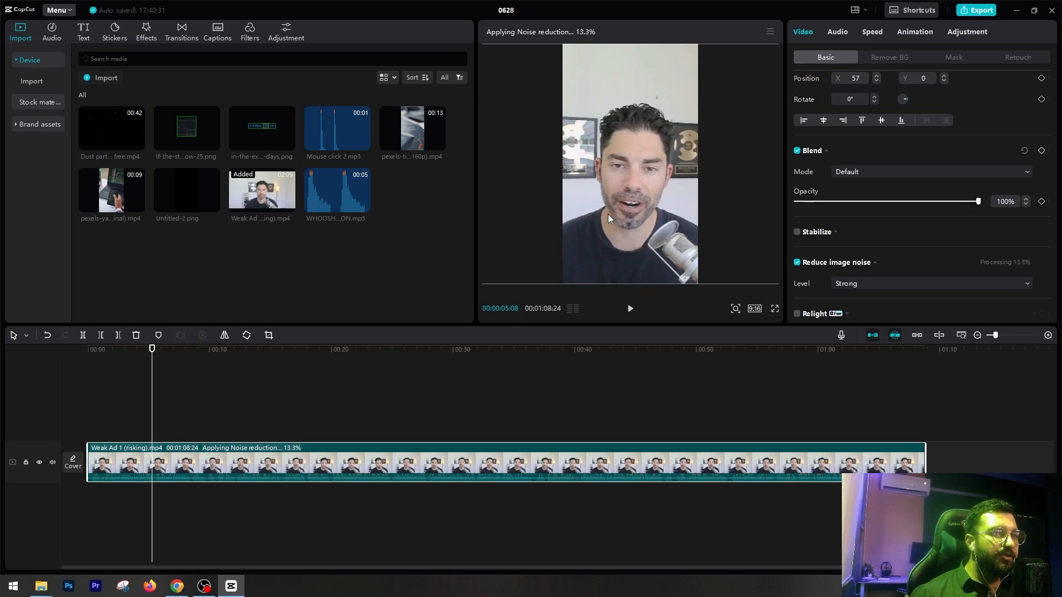
left_click(797, 263)
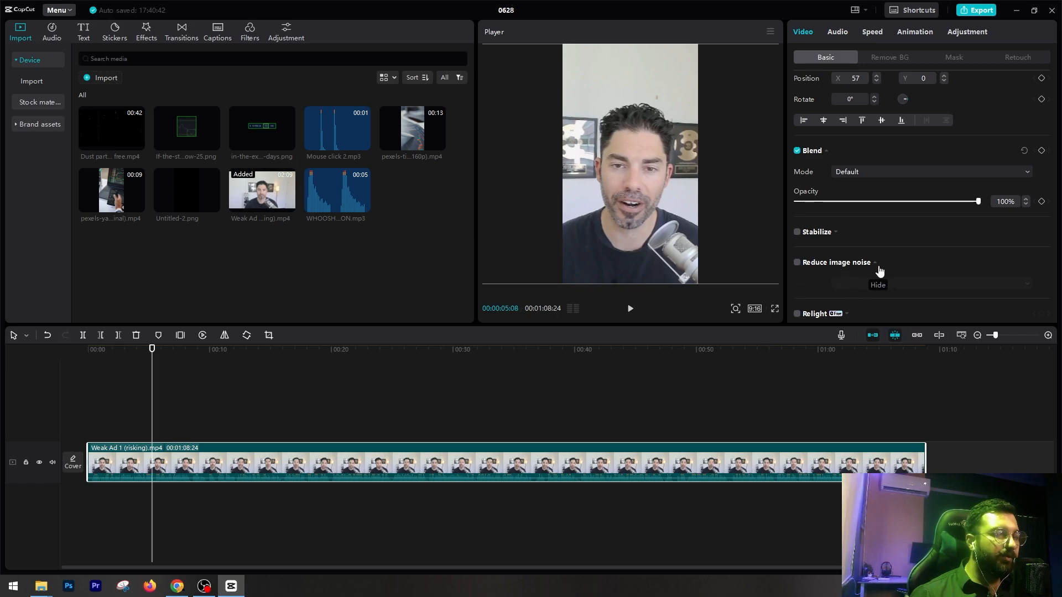
left_click(798, 264)
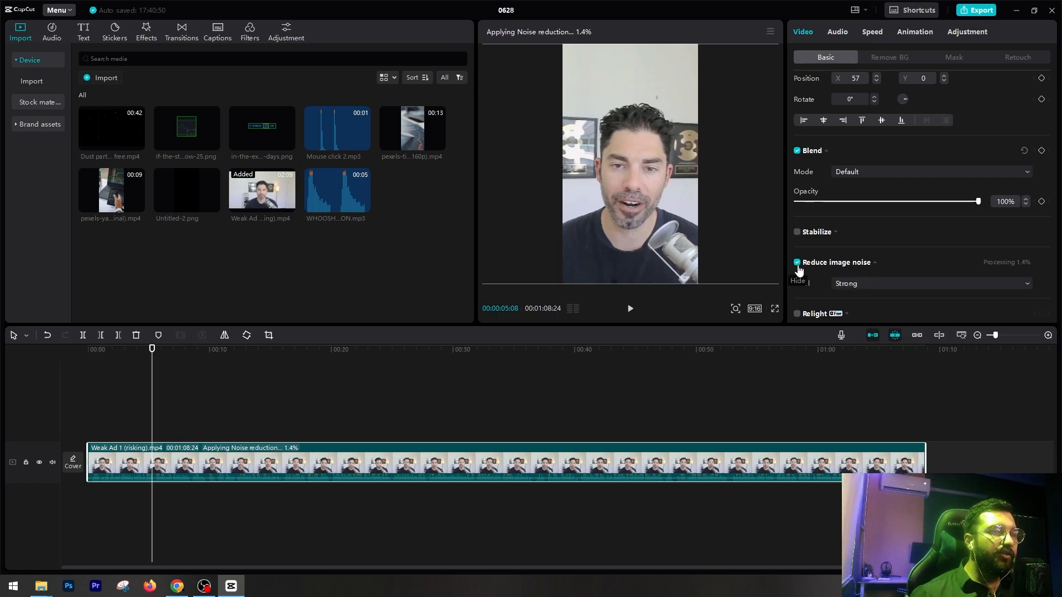
left_click(798, 263)
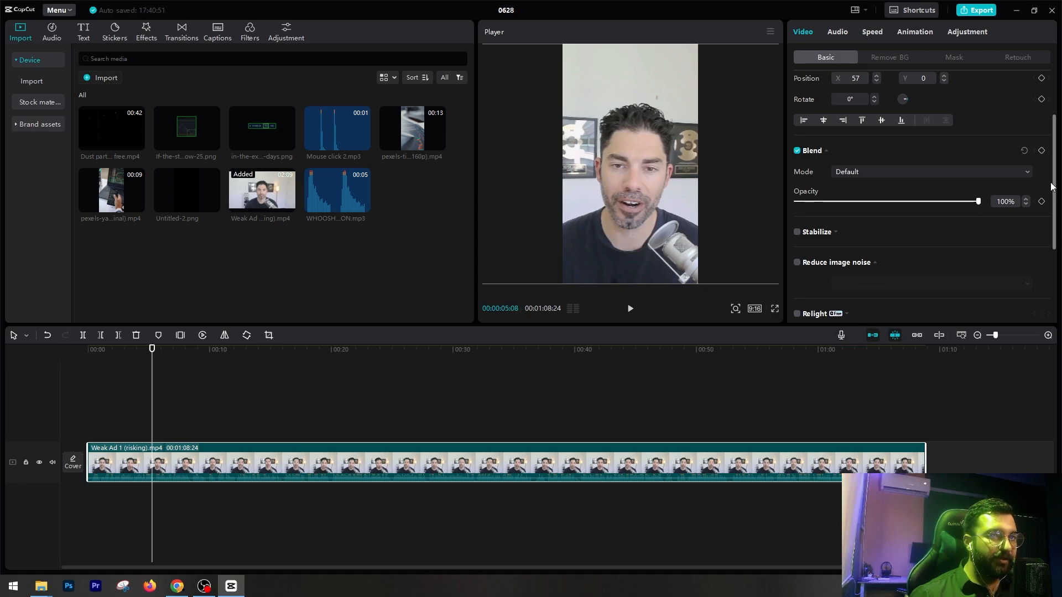
Enable Relight on the ad clip to view its lighting presets, and turn it off with no preset applied.
scroll(1054, 177, "down", 3)
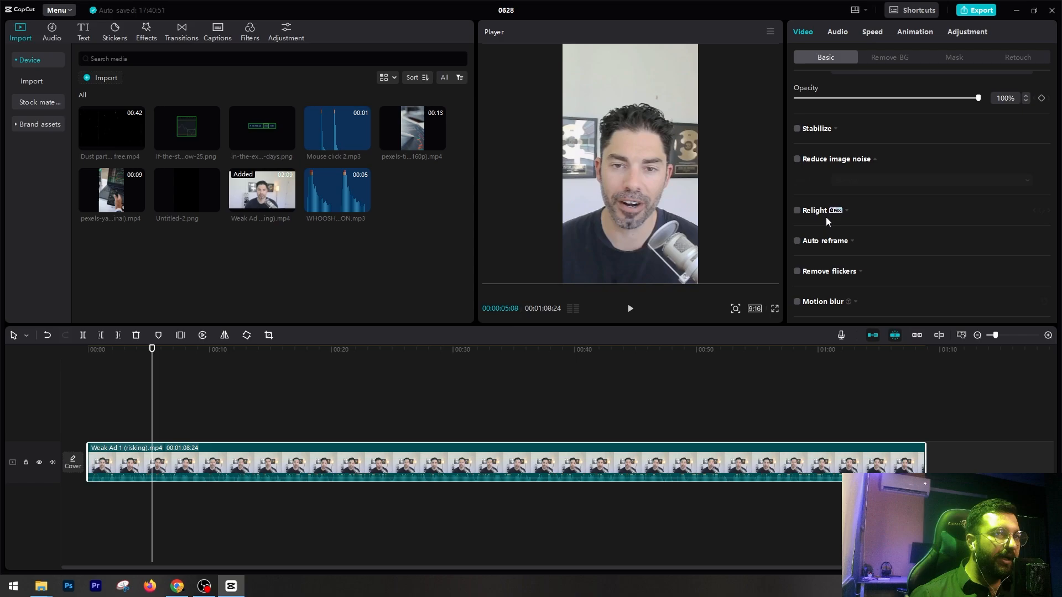
left_click(812, 211)
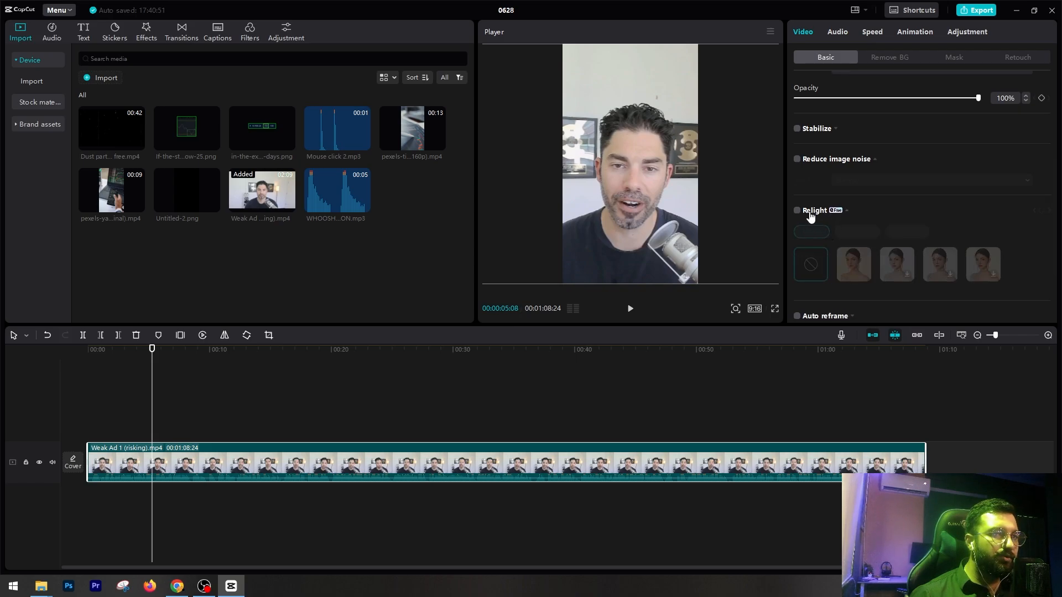
left_click(797, 211)
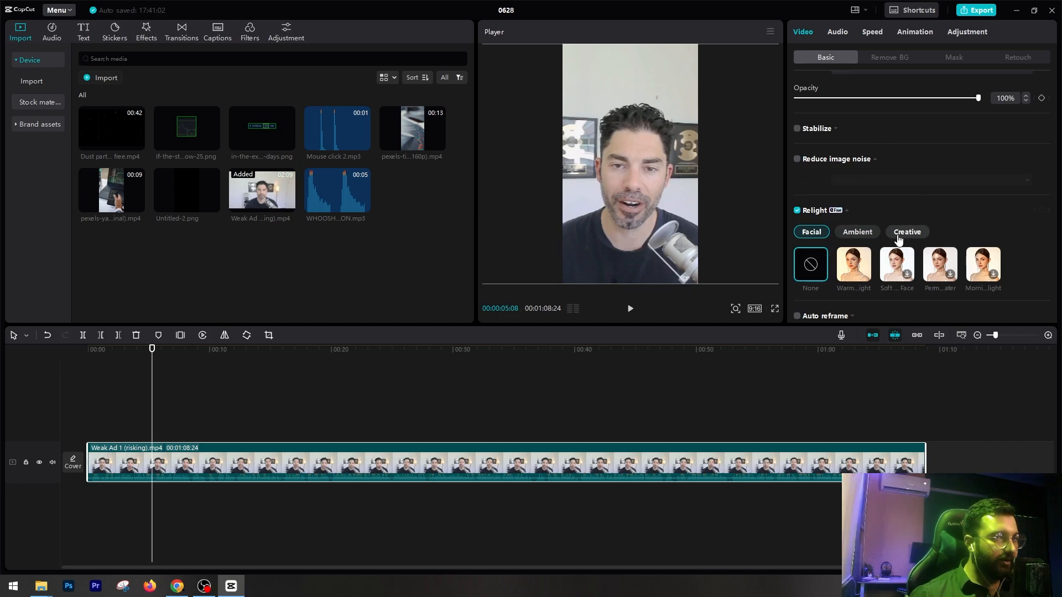
left_click(798, 211)
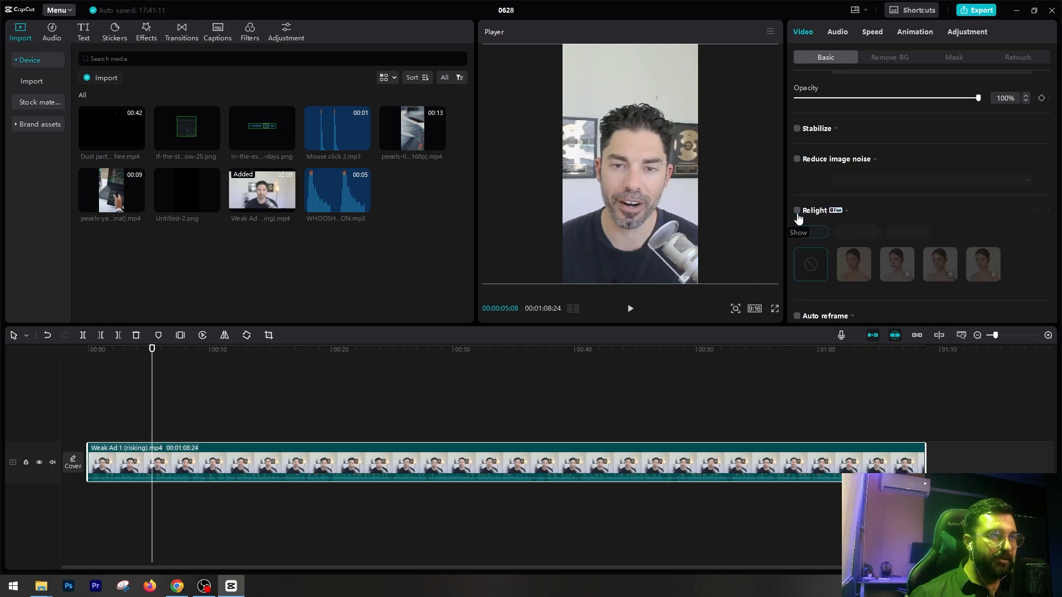
left_click_drag(1049, 164, 1051, 213)
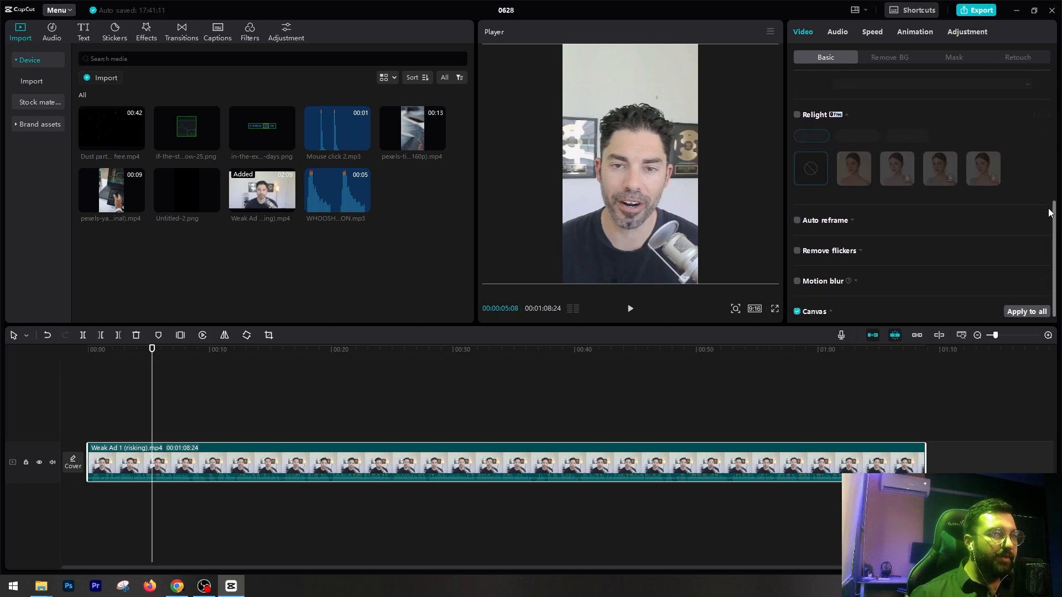
Enable Auto reframe on the ad clip to view its aspect ratio, stabilization and camera speed settings, and turn it off.
left_click(821, 227)
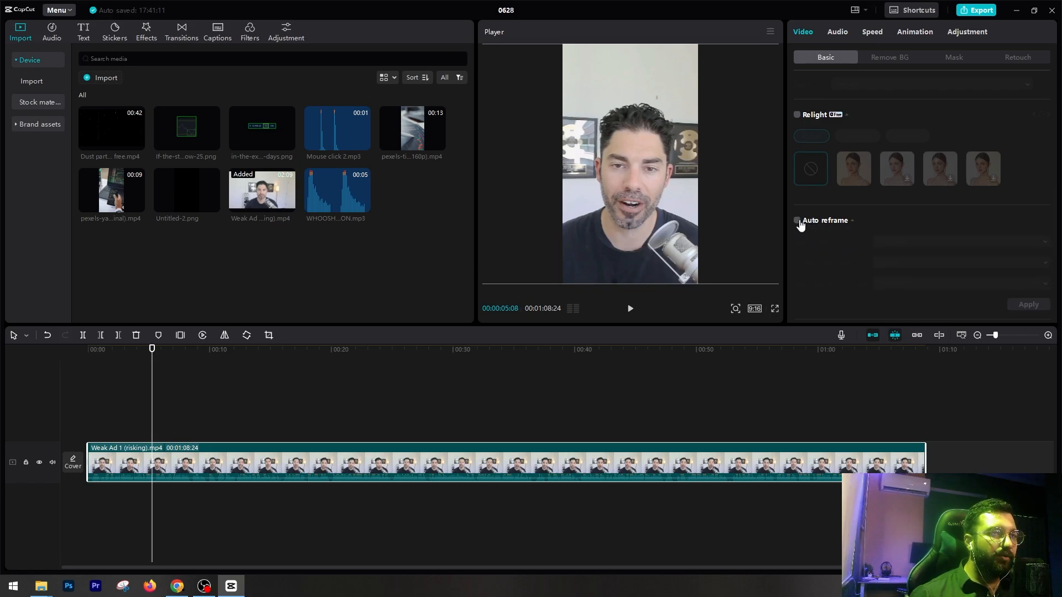
left_click(797, 221)
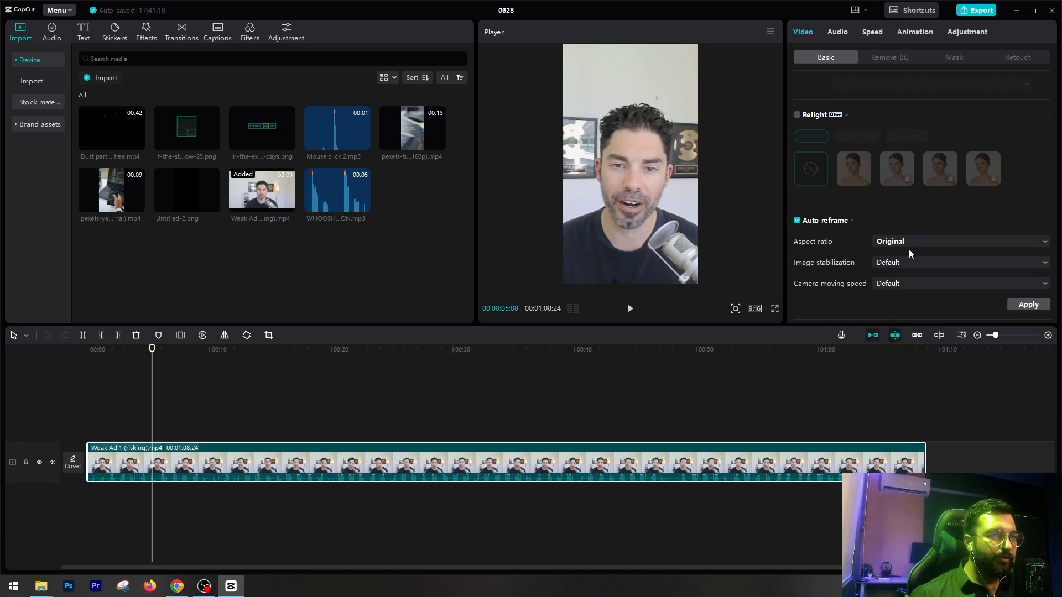
left_click(908, 286)
left_click(907, 285)
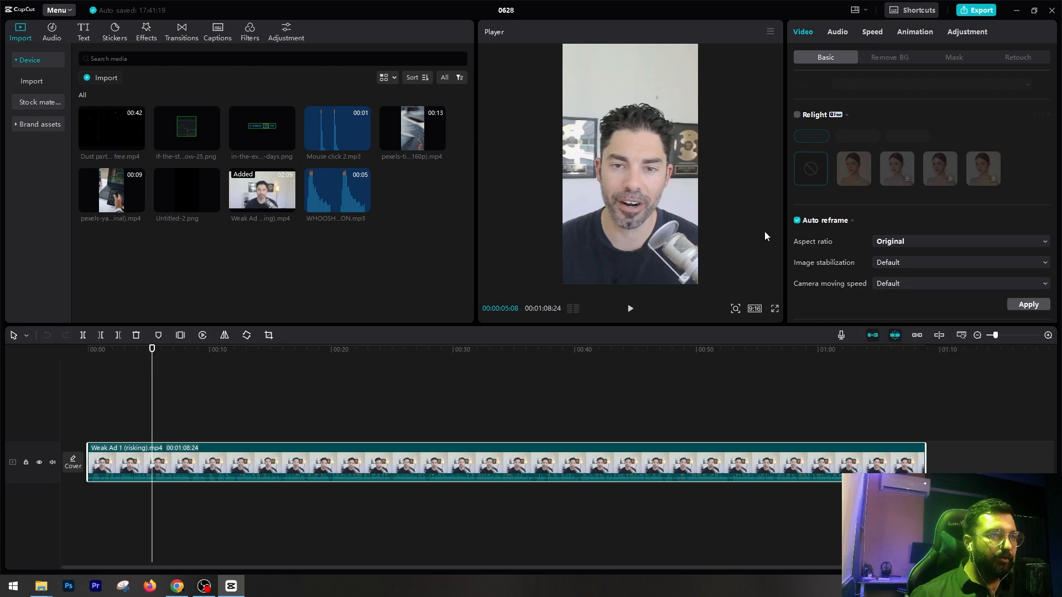
left_click(797, 221)
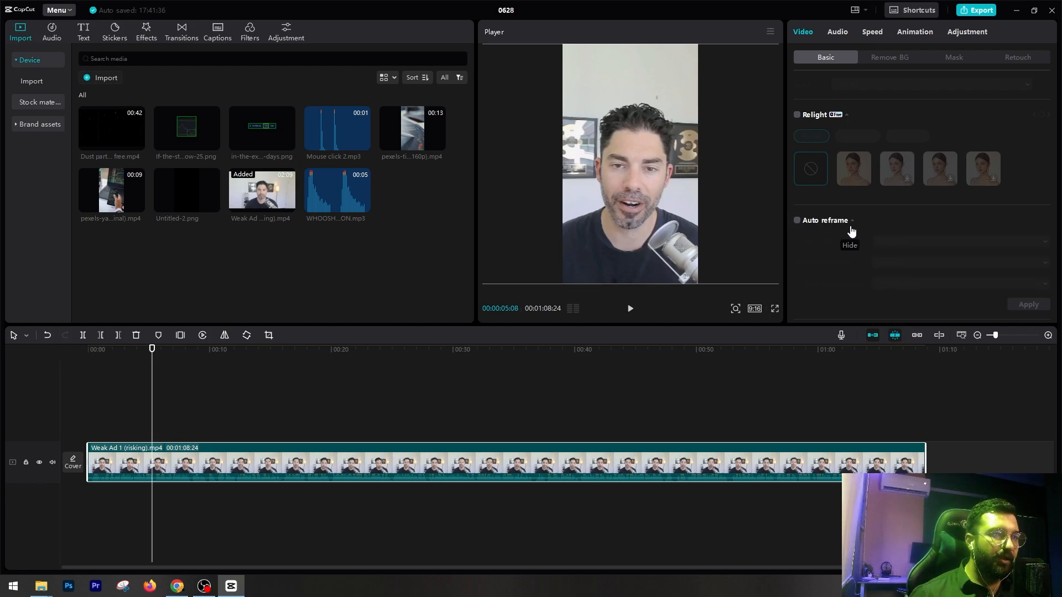
left_click(844, 230)
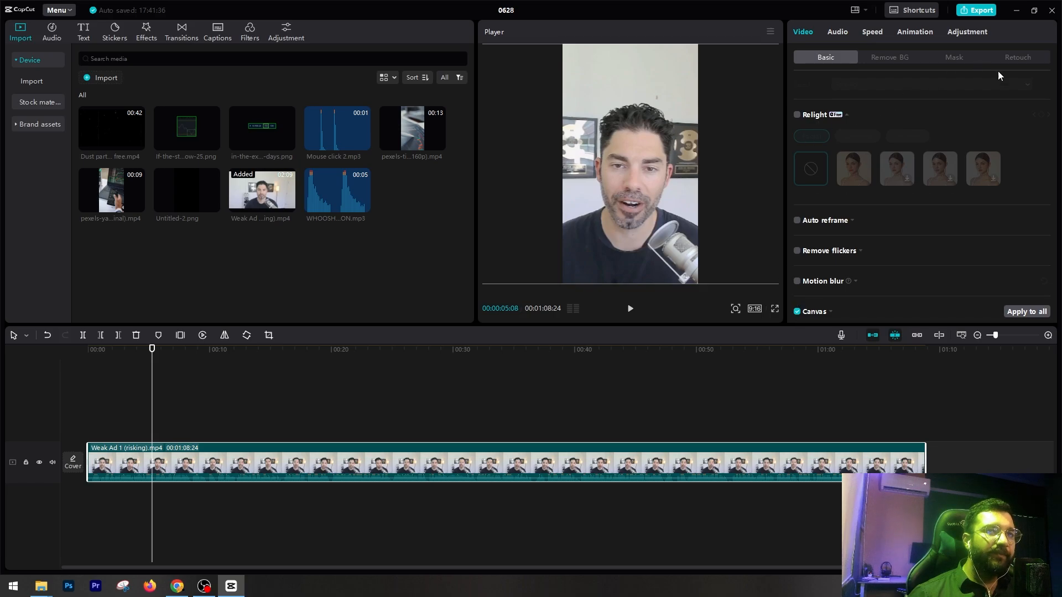
Trim the ad clip to about 11 seconds to try automatic background removal on it, and undo both changes.
scroll(1055, 208, "up", 8)
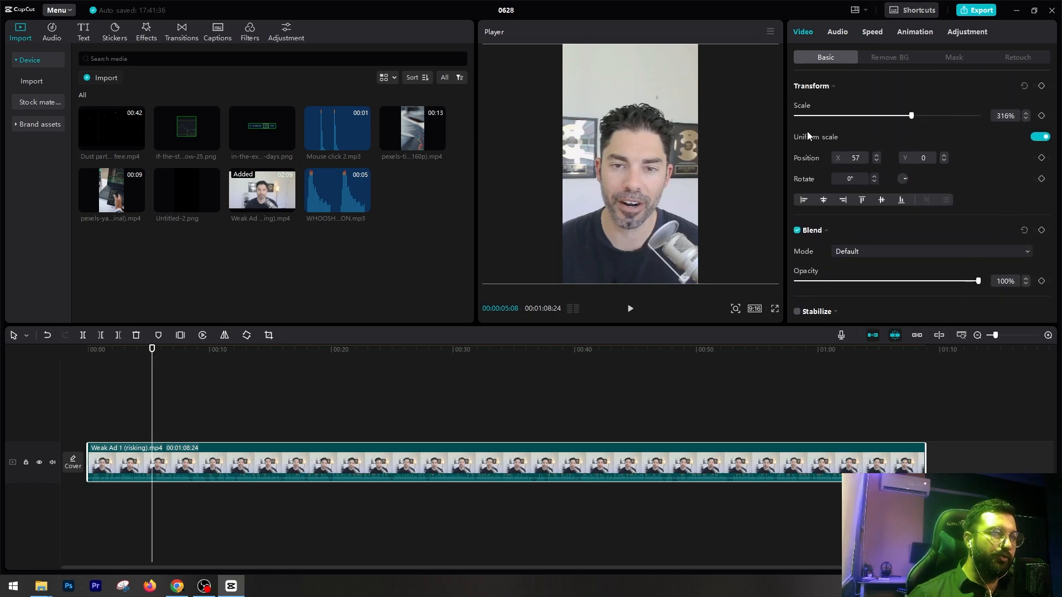
left_click_drag(1055, 117, 1054, 92)
left_click(888, 53)
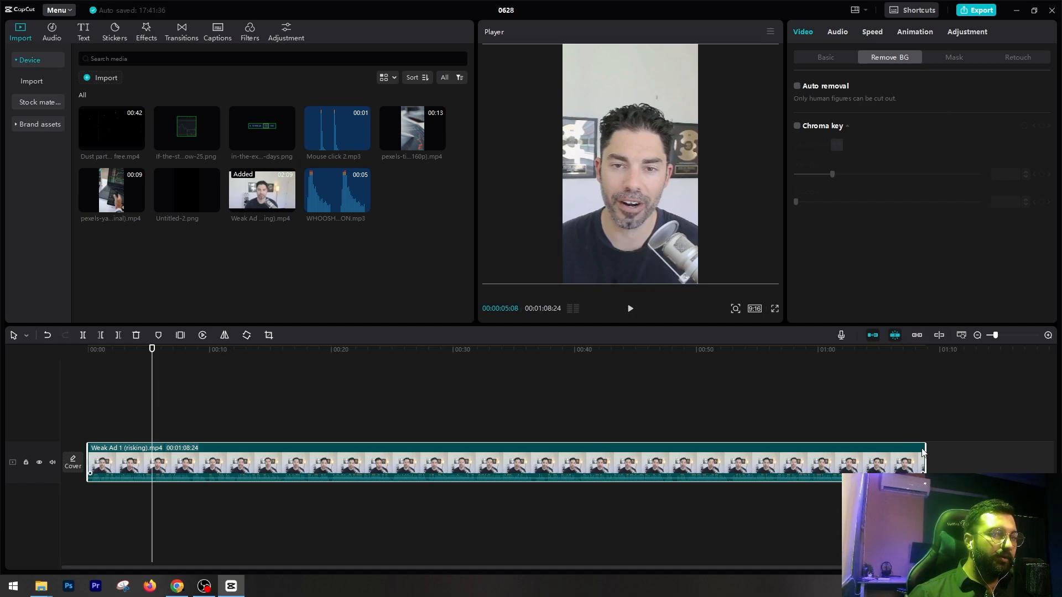
left_click_drag(922, 452, 226, 462)
left_click(800, 86)
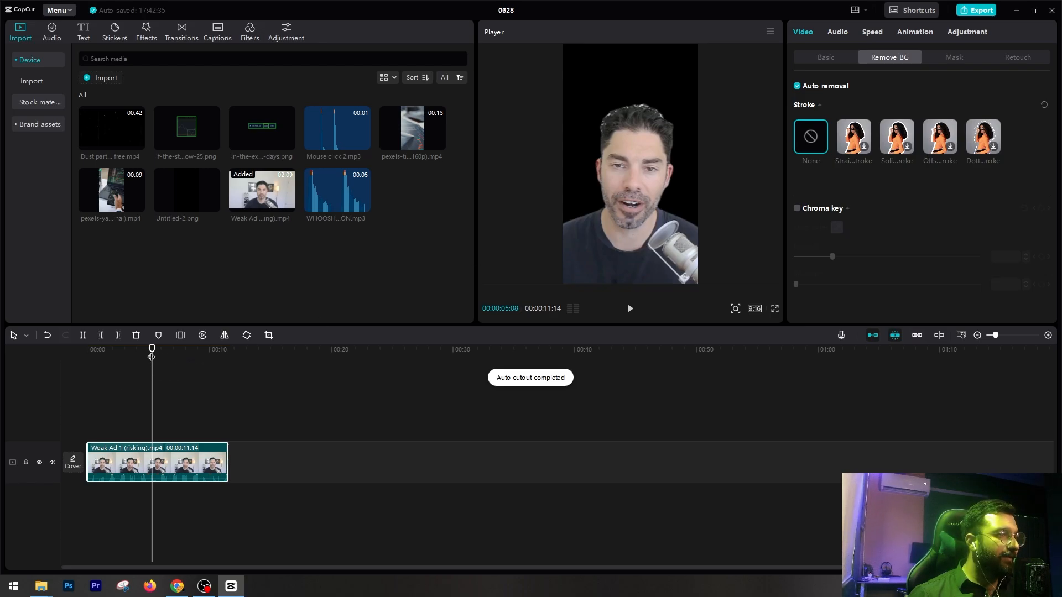
left_click_drag(152, 354, 81, 370)
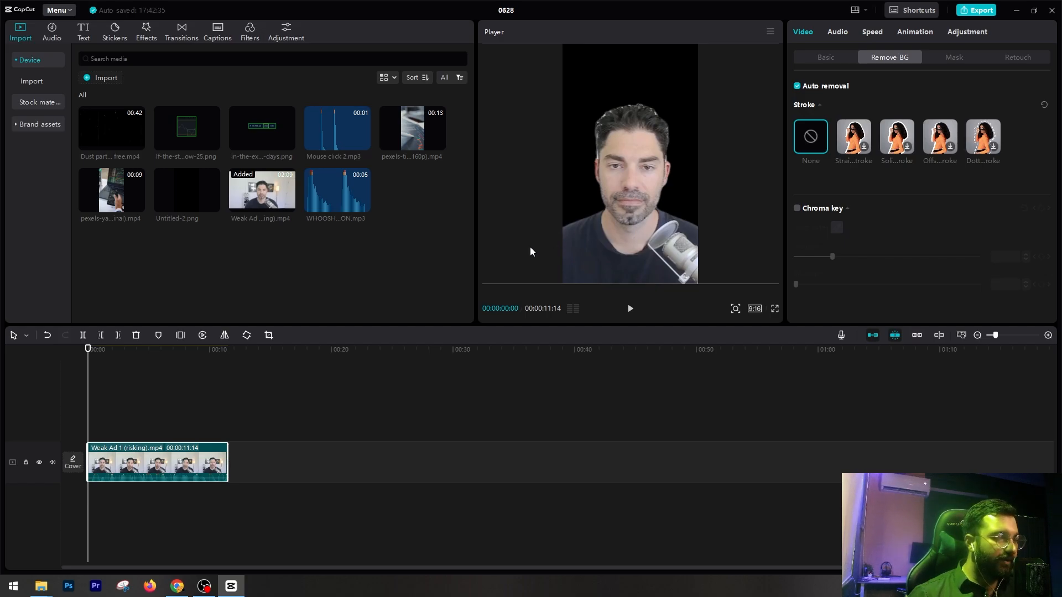
mouse_move(87, 350)
left_mouse_down()
mouse_move(228, 346)
mouse_move(80, 354)
left_mouse_up()
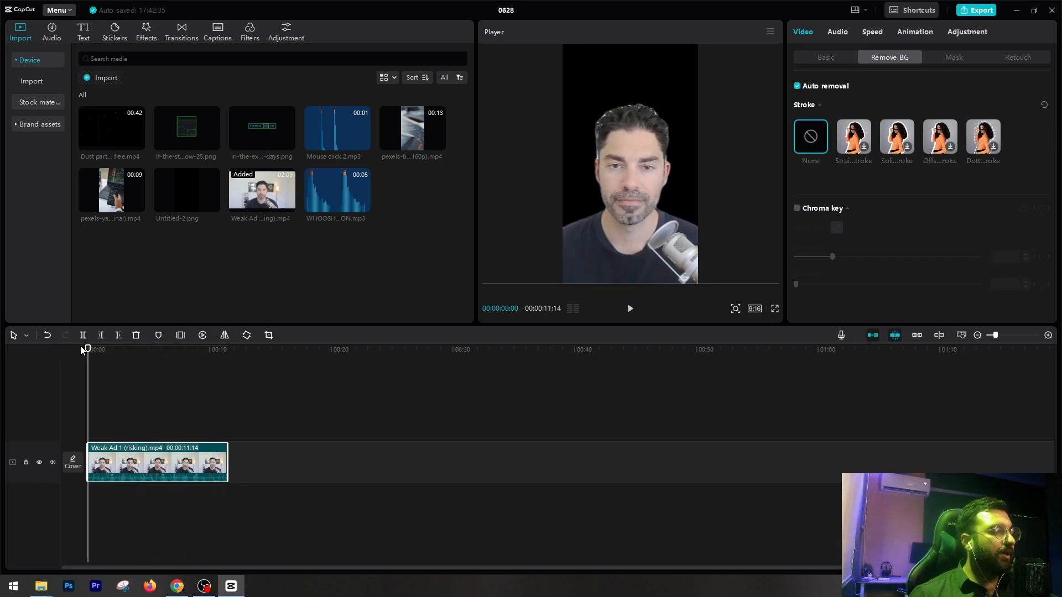
key("ctrl+z")
key("ctrl+z")
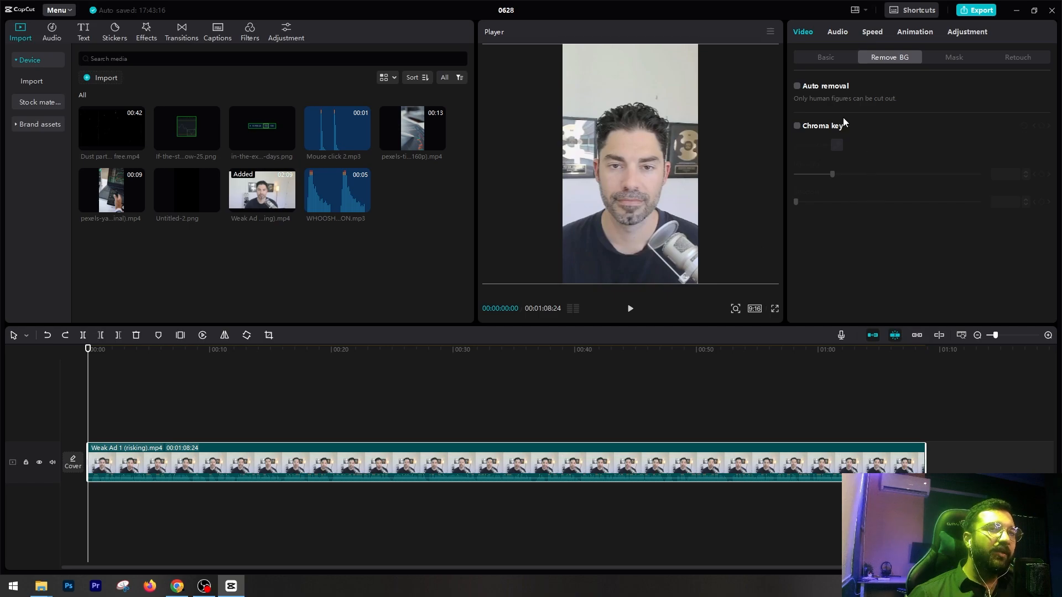
Try a chroma key on the ad clip by sampling colors from the face and background, and turn it off.
left_click(808, 129)
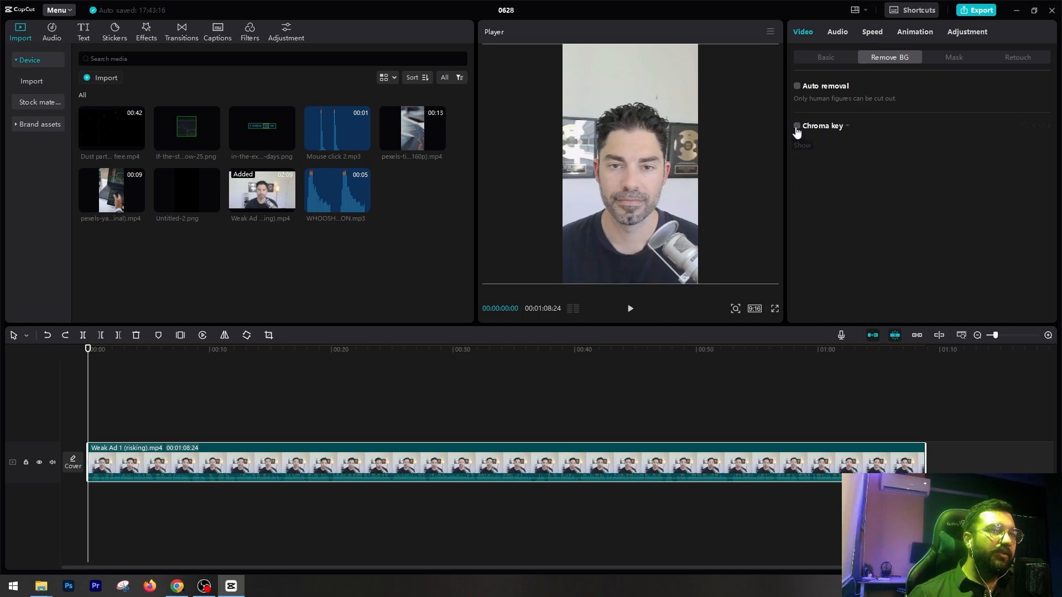
left_click(797, 126)
left_click(837, 145)
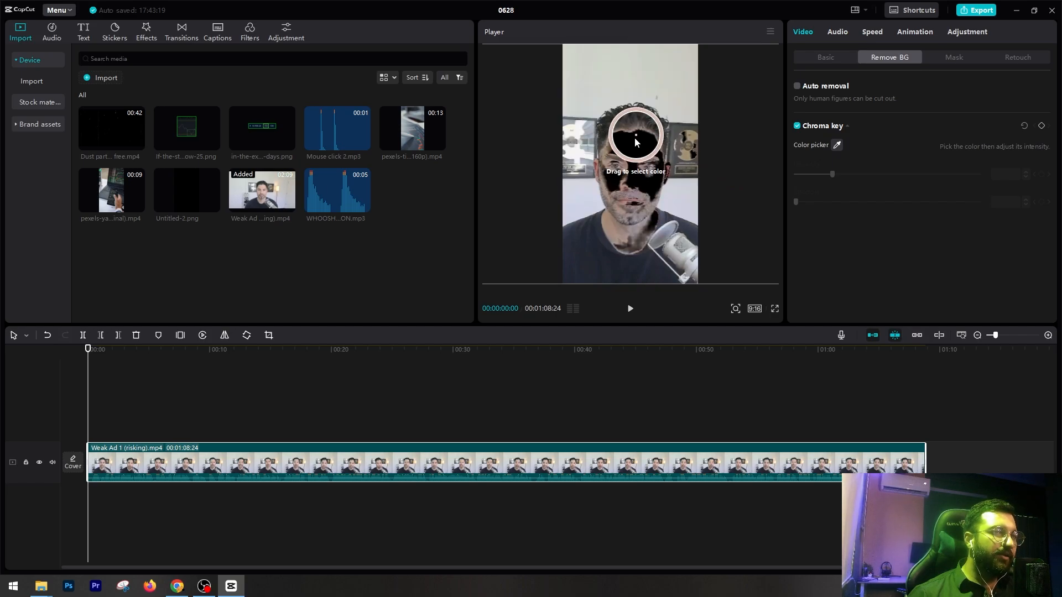
left_click_drag(606, 143, 775, 146)
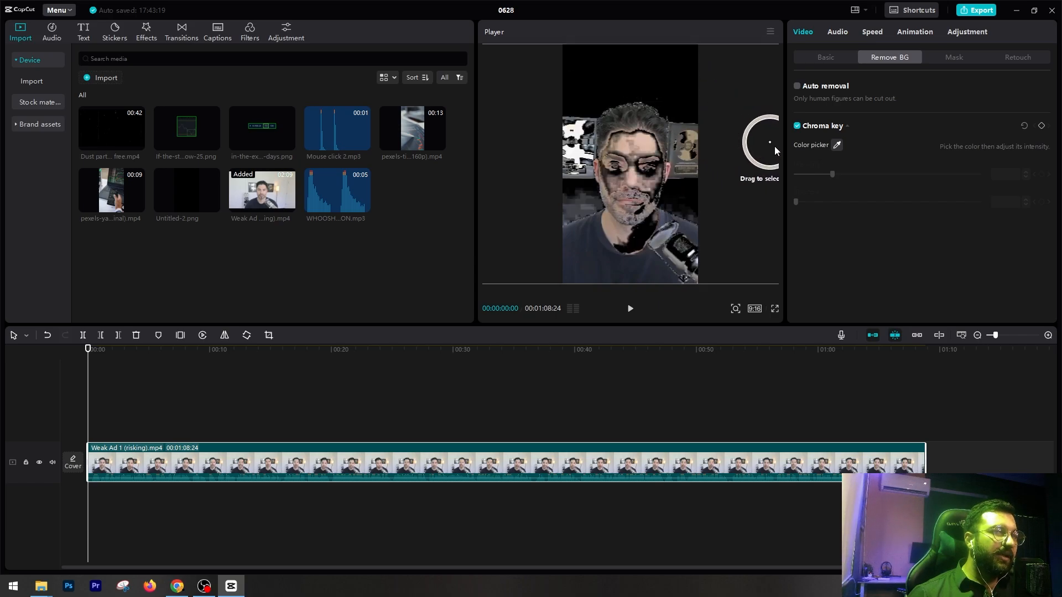
left_click(797, 126)
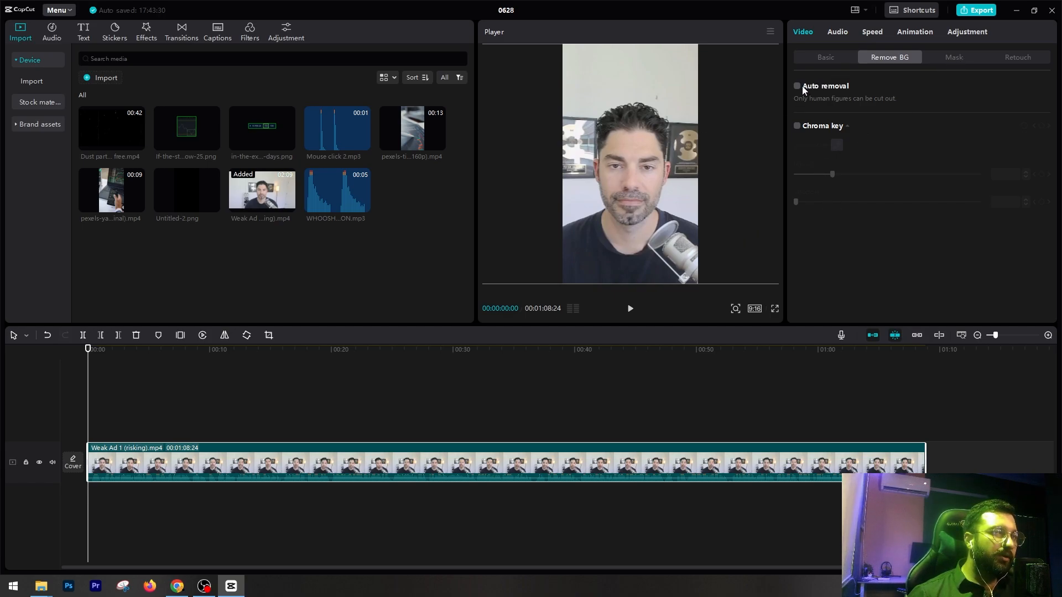
Add a default text at the start of the timeline and change its wording to "Subscribe my channel".
left_click(945, 55)
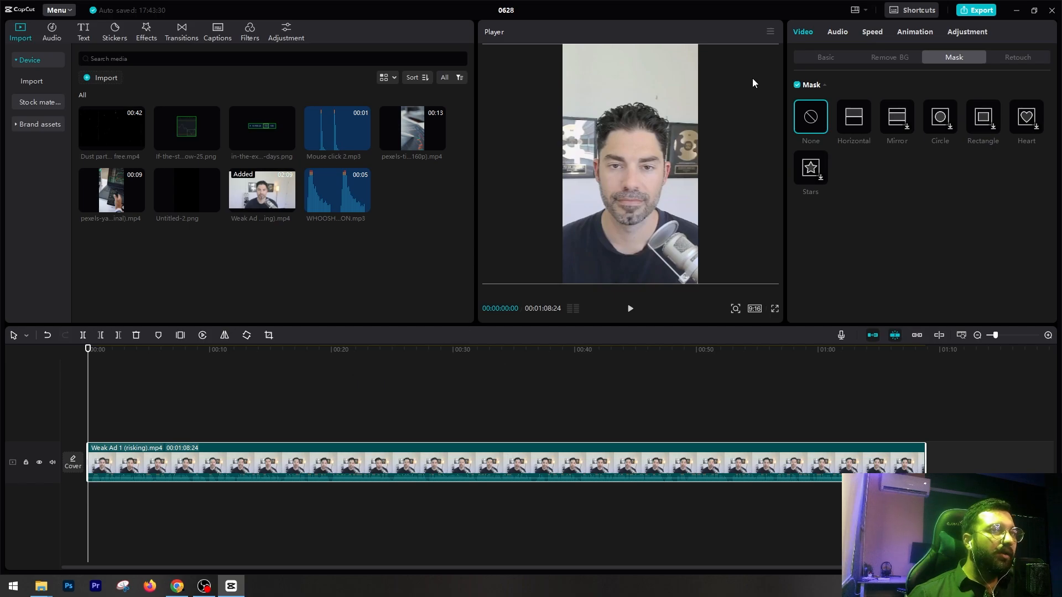
left_click(82, 36)
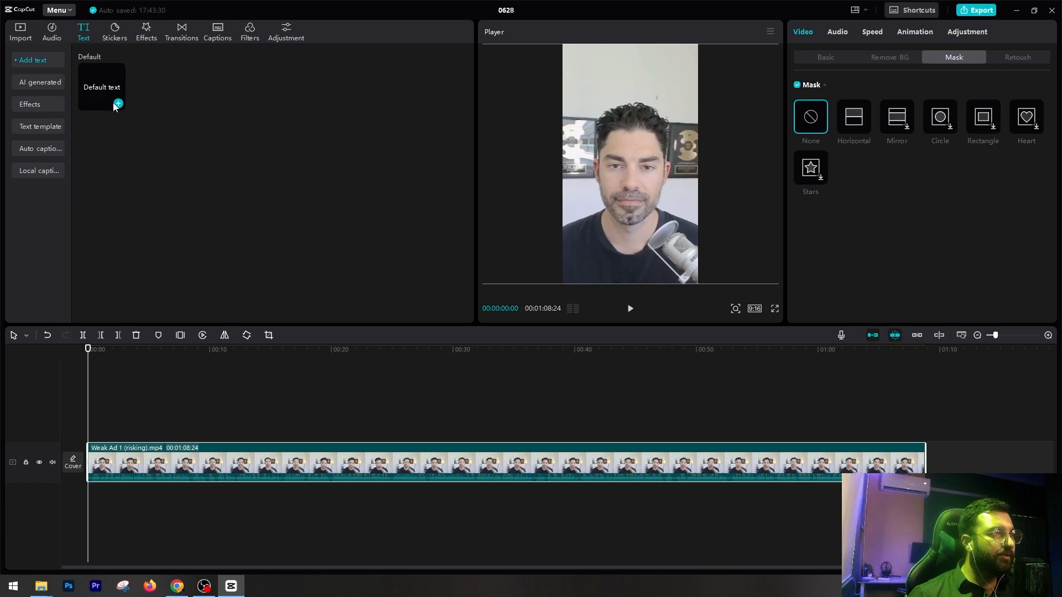
left_click(117, 104)
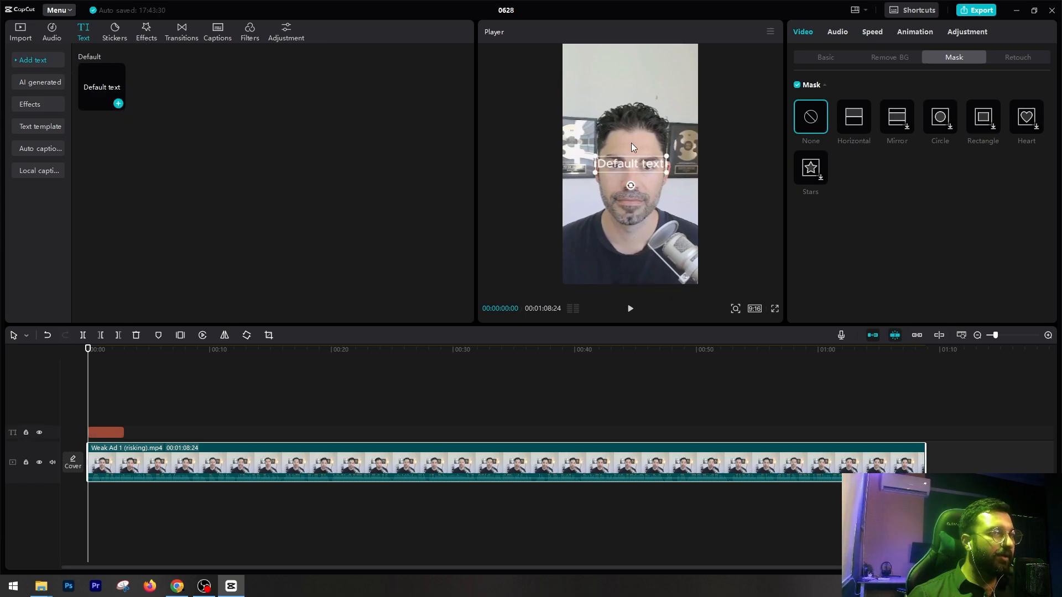
left_click(637, 164)
left_click(639, 164)
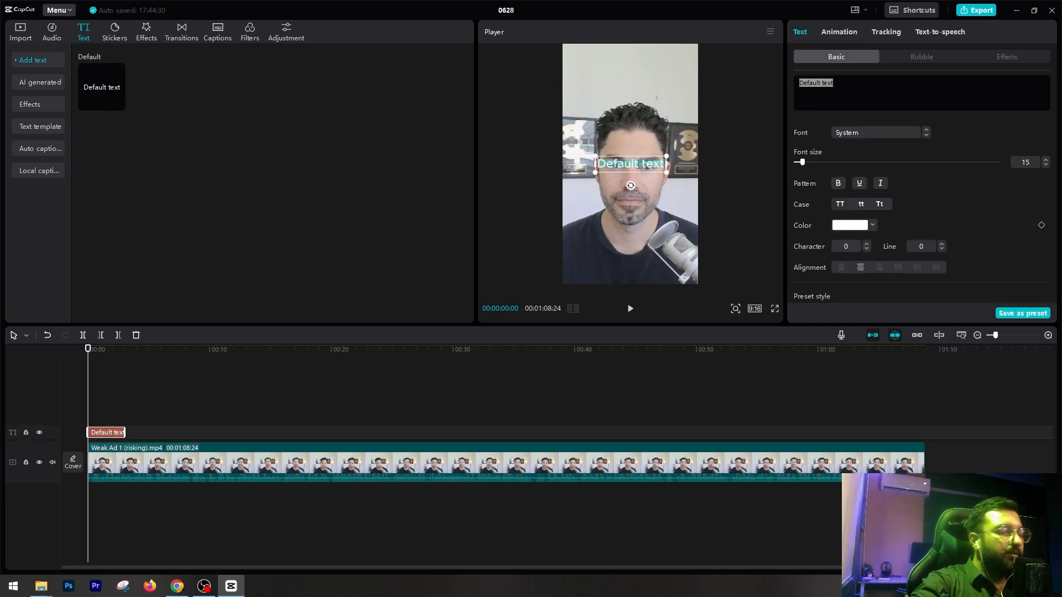
type("Subsc")
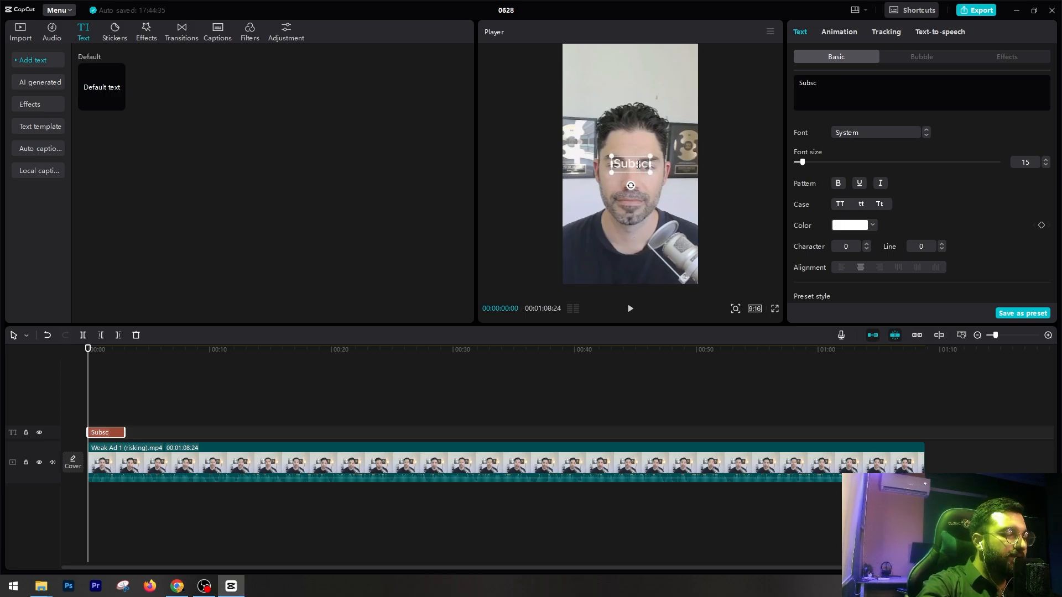
type("rib")
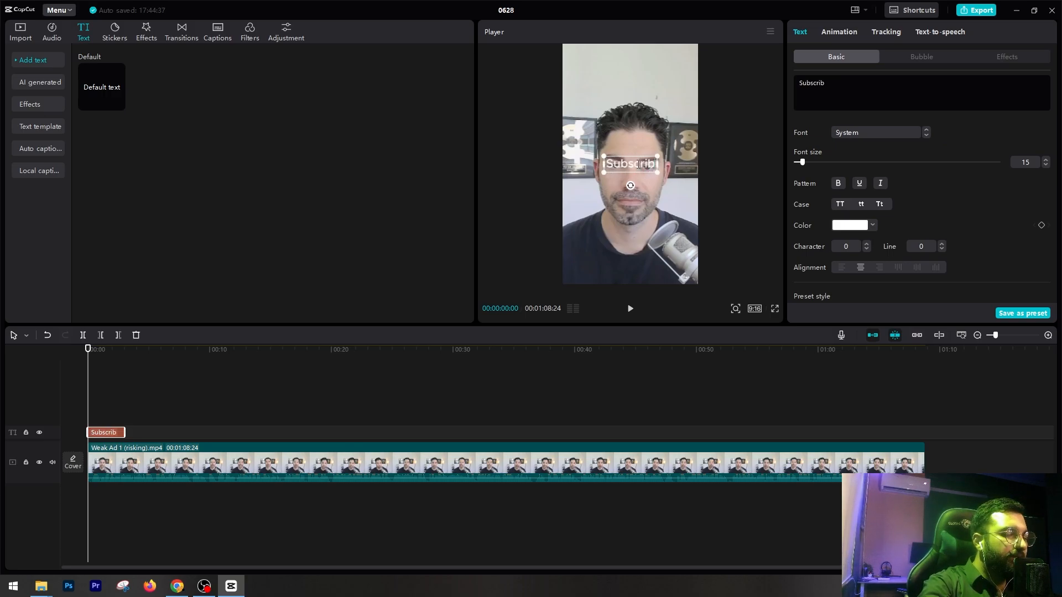
type("e my channel")
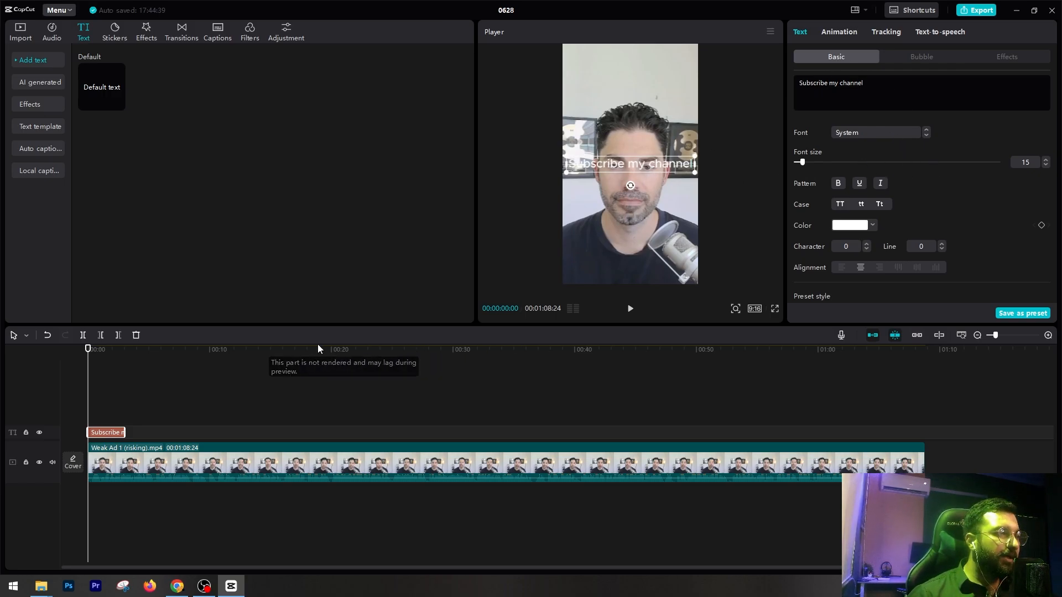
type("v")
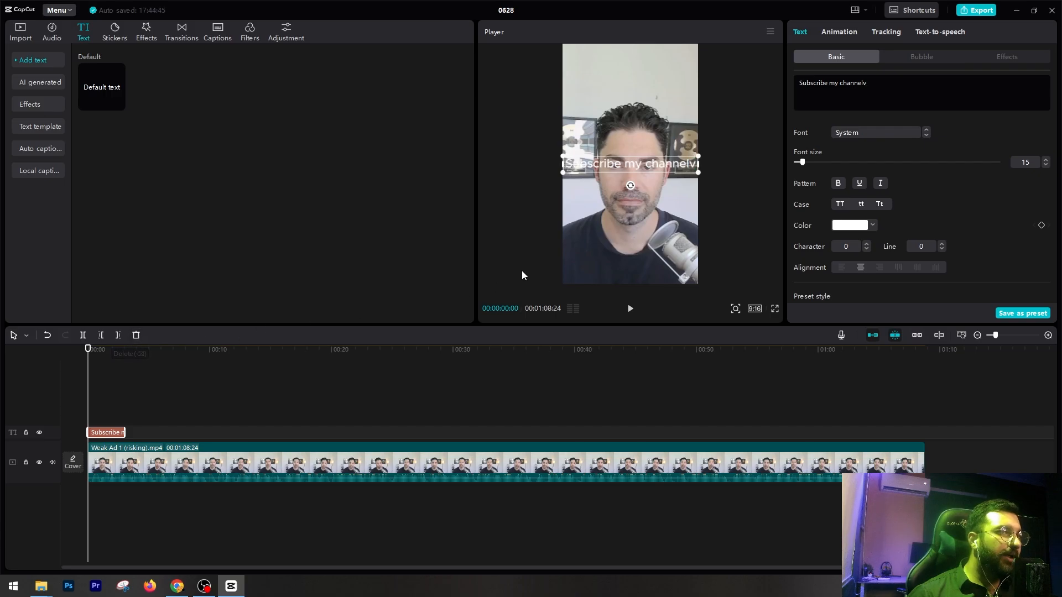
key("BackSpace")
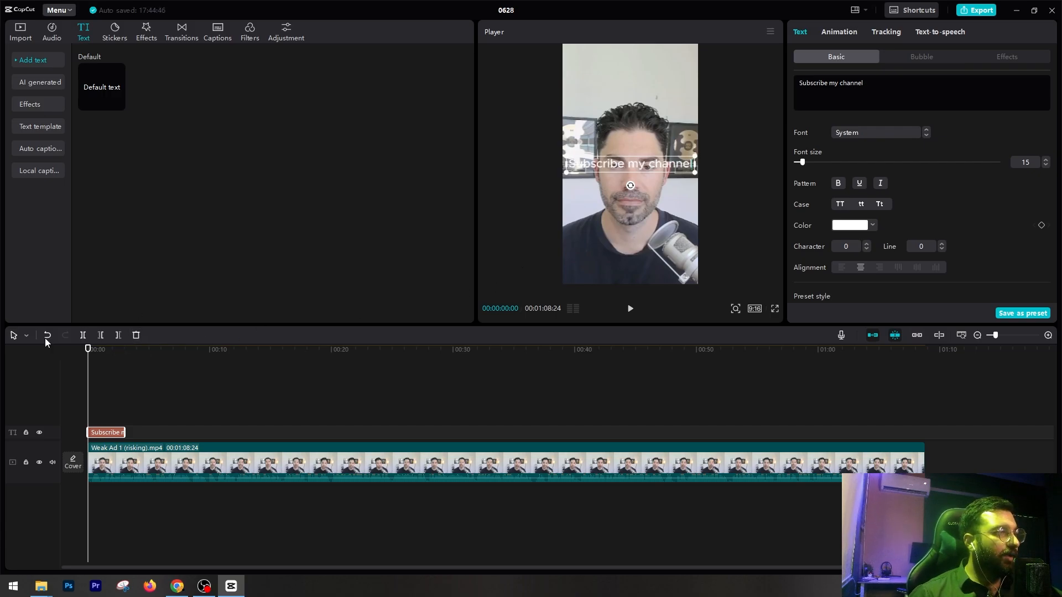
left_click(17, 337)
left_click(31, 359)
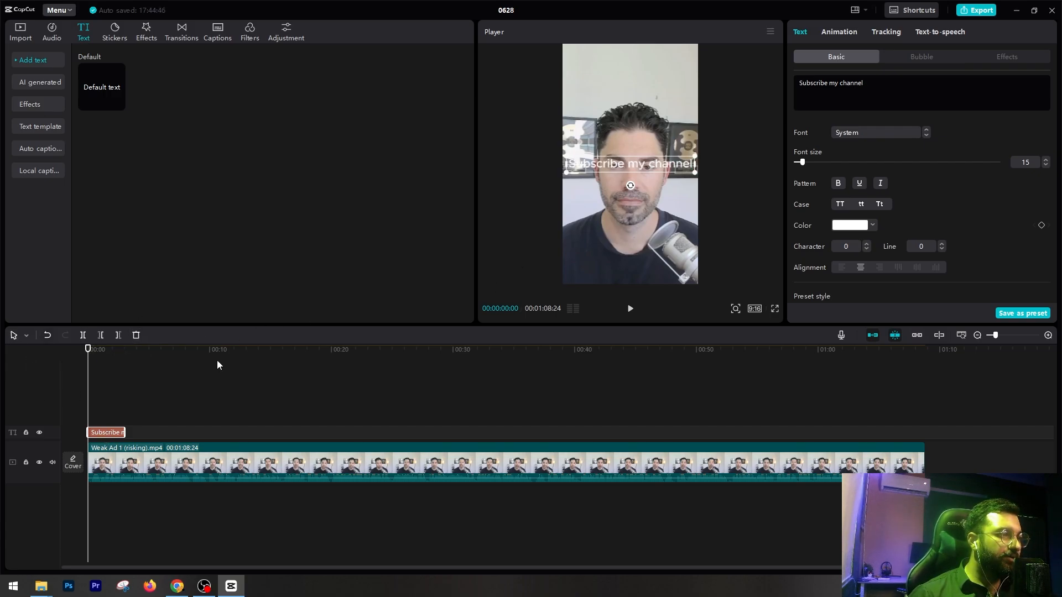
Move the "Subscribe my channel" text to the lower edge of the video frame, over the speaker's shirt.
left_click_drag(648, 162, 648, 266)
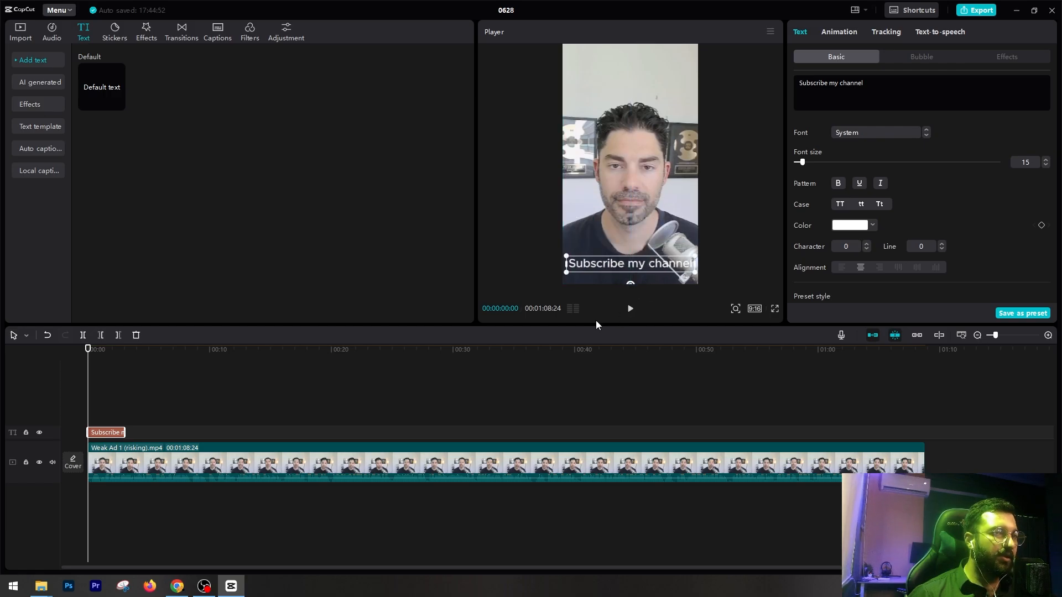
left_click(216, 457)
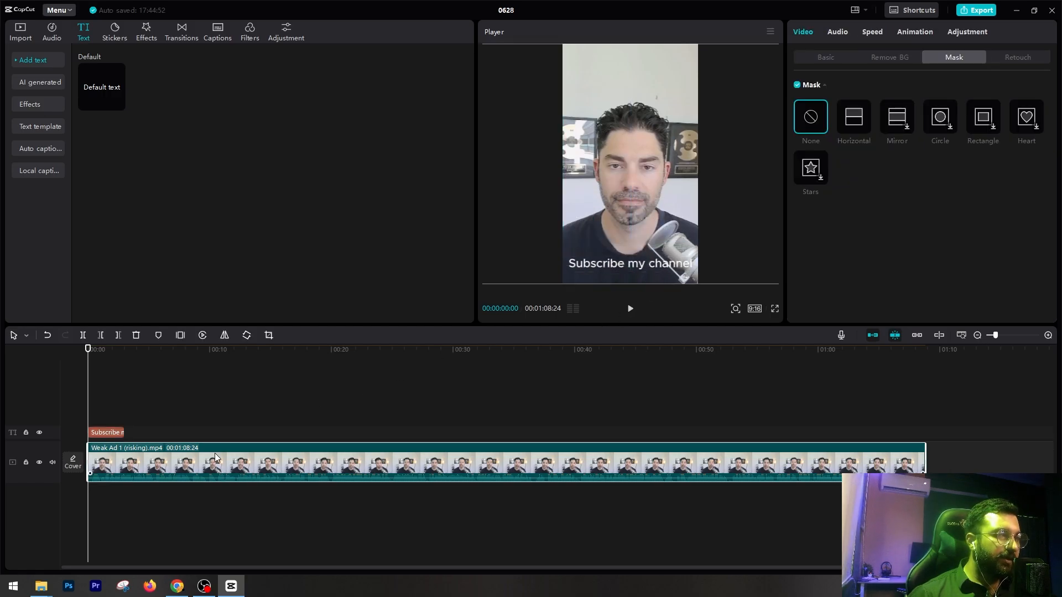
left_click(112, 435)
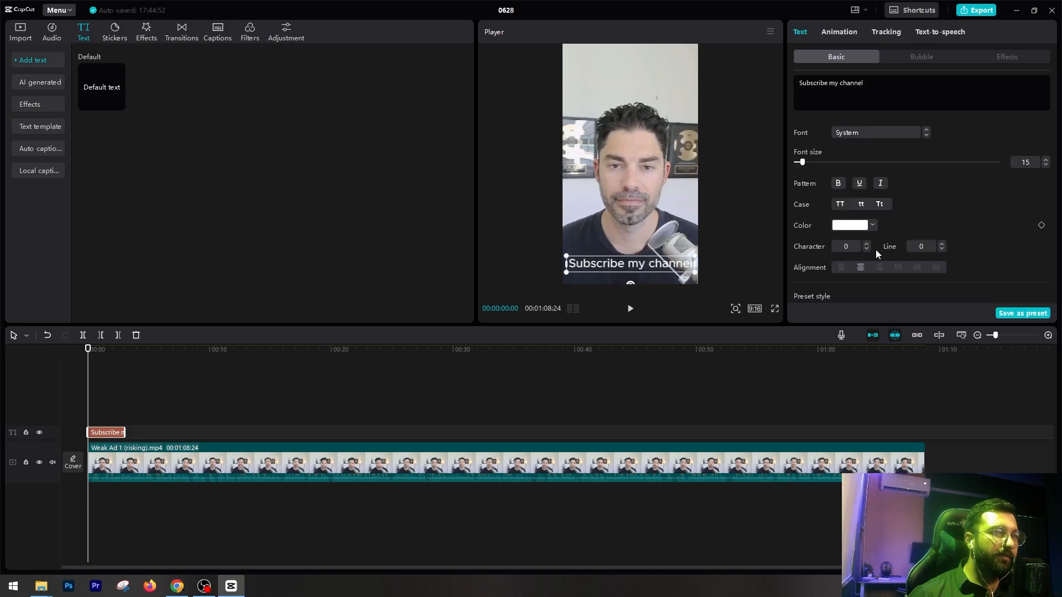
Apply a Horizontal mask to the ad clip, positioned at about X -12, Y -211 with Feather 100, to darken behind the text.
left_click(182, 468)
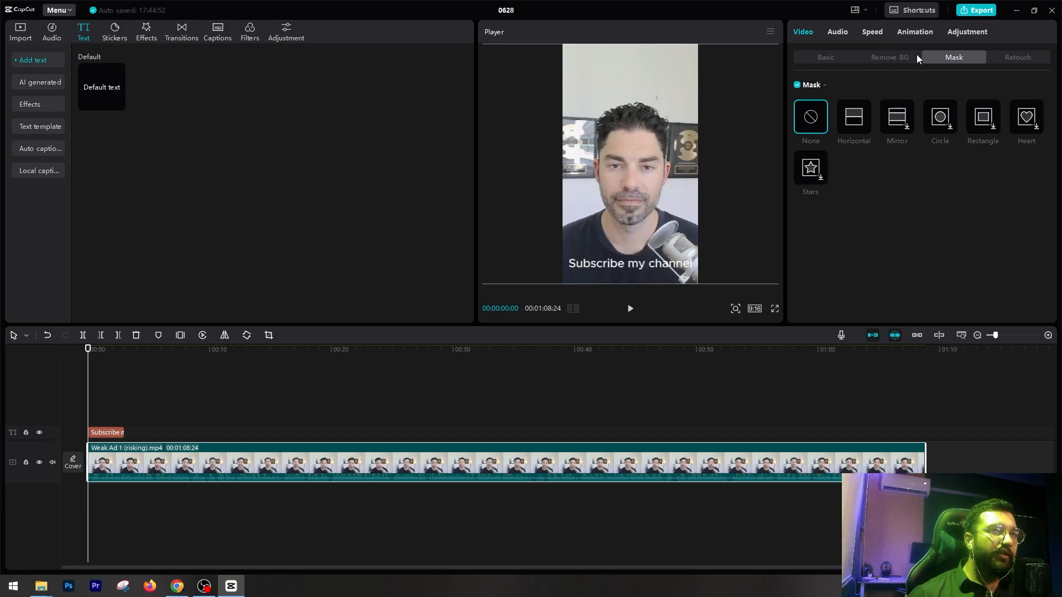
left_click(865, 124)
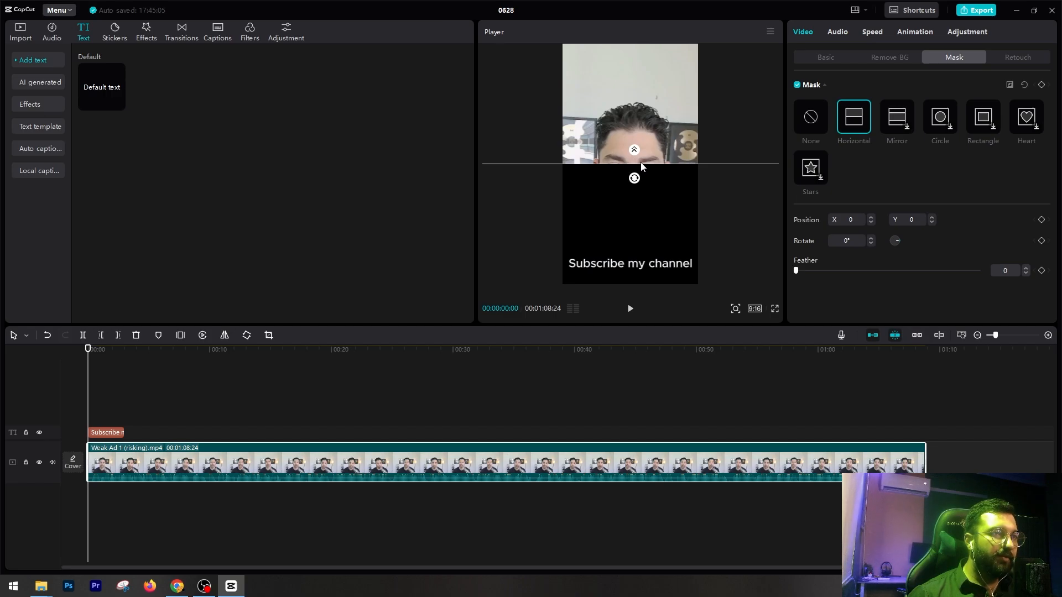
left_click_drag(642, 166, 631, 193)
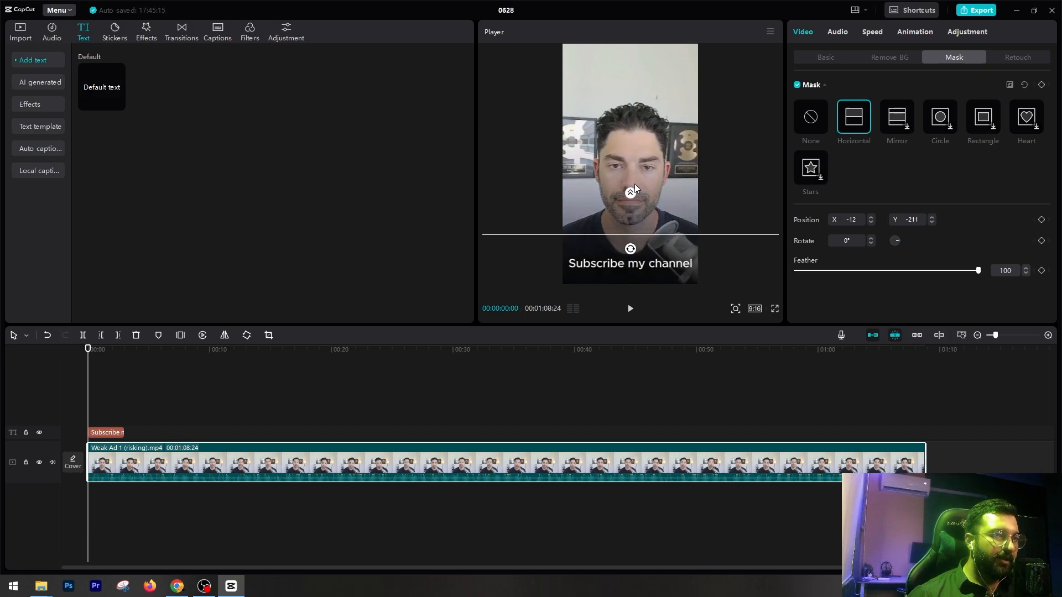
Play the first three seconds to preview the text over the masked clip, and return the playhead to the start.
left_click(427, 396)
left_click_drag(253, 379, 42, 356)
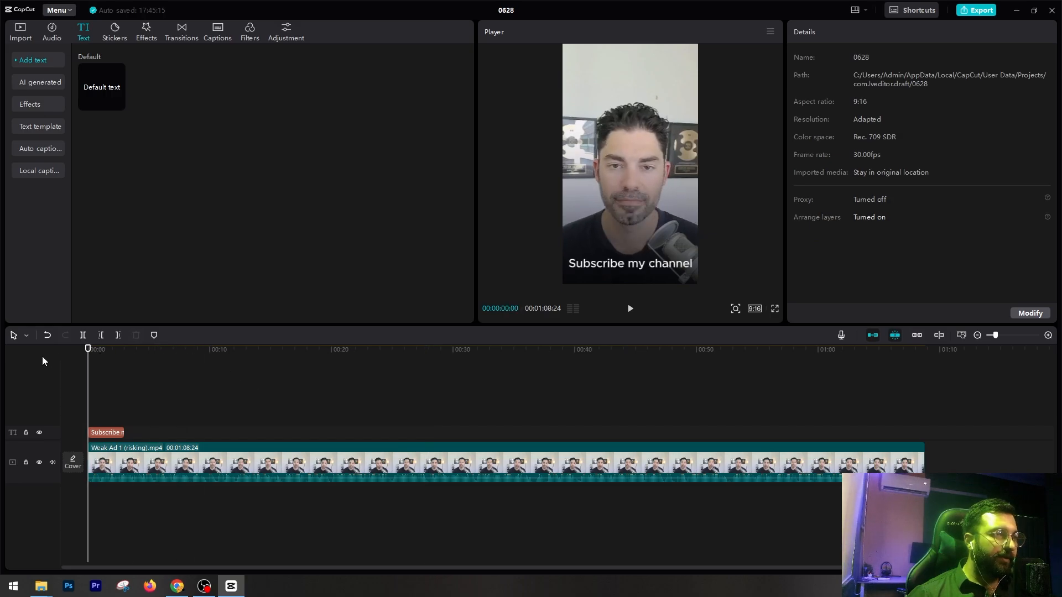
key("space")
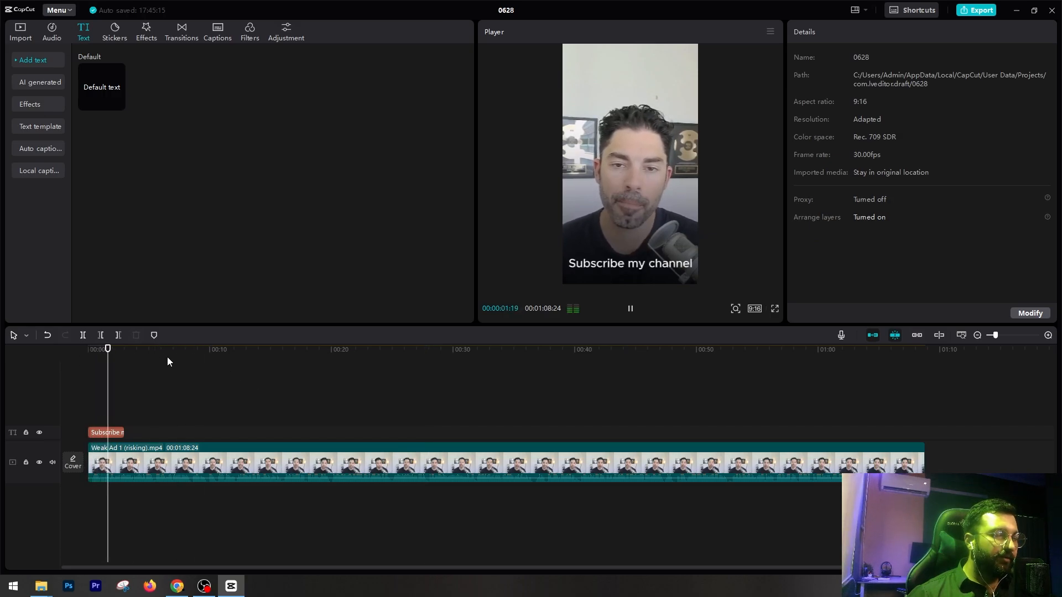
key("space")
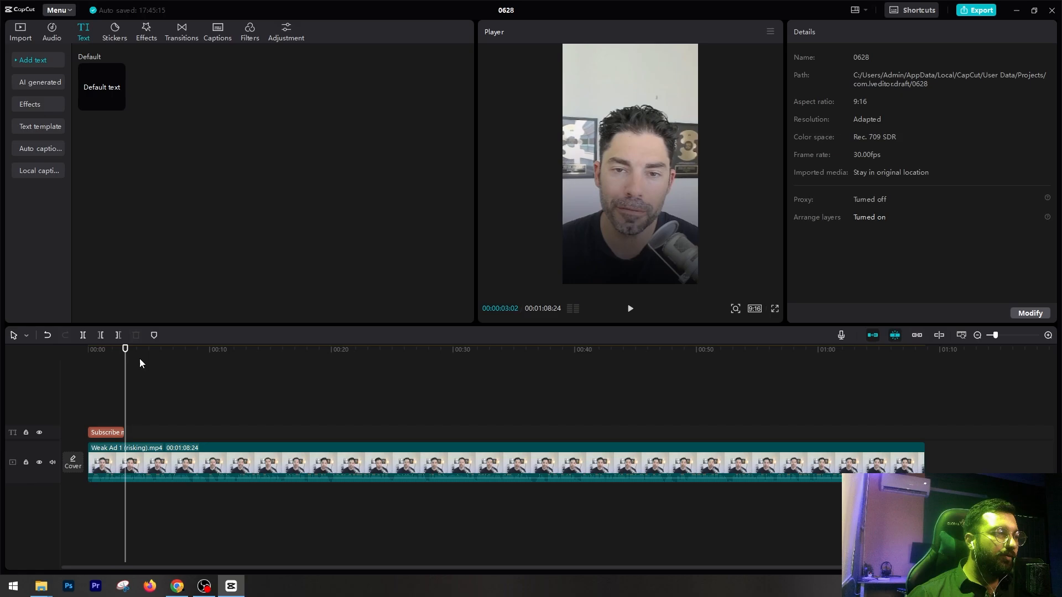
left_click_drag(125, 357, 91, 360)
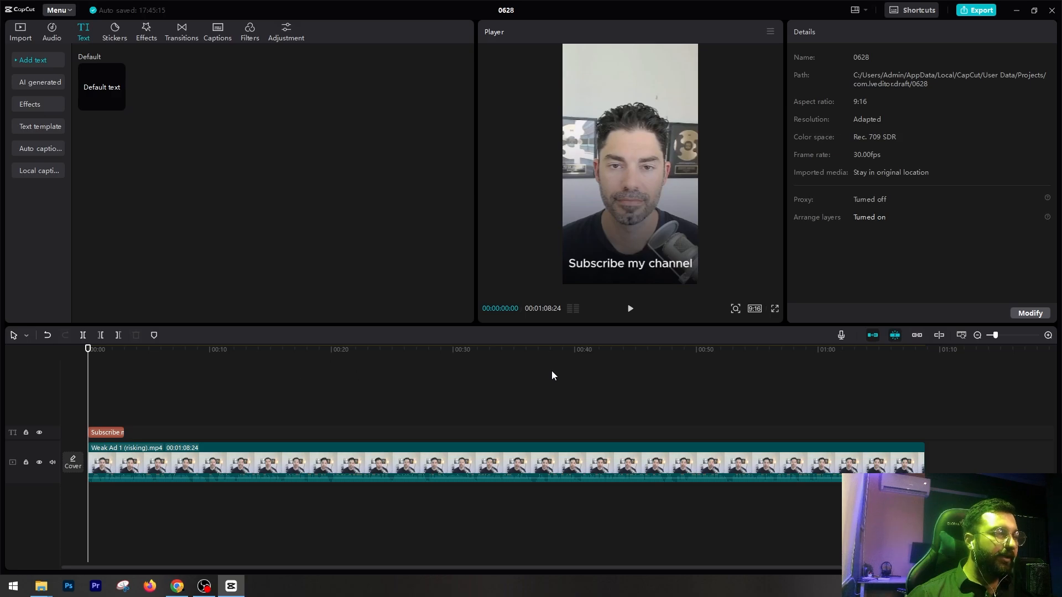
Undo and redo the ad clip's Horizontal mask to compare the text with and without the darkening behind it.
key("ctrl+z")
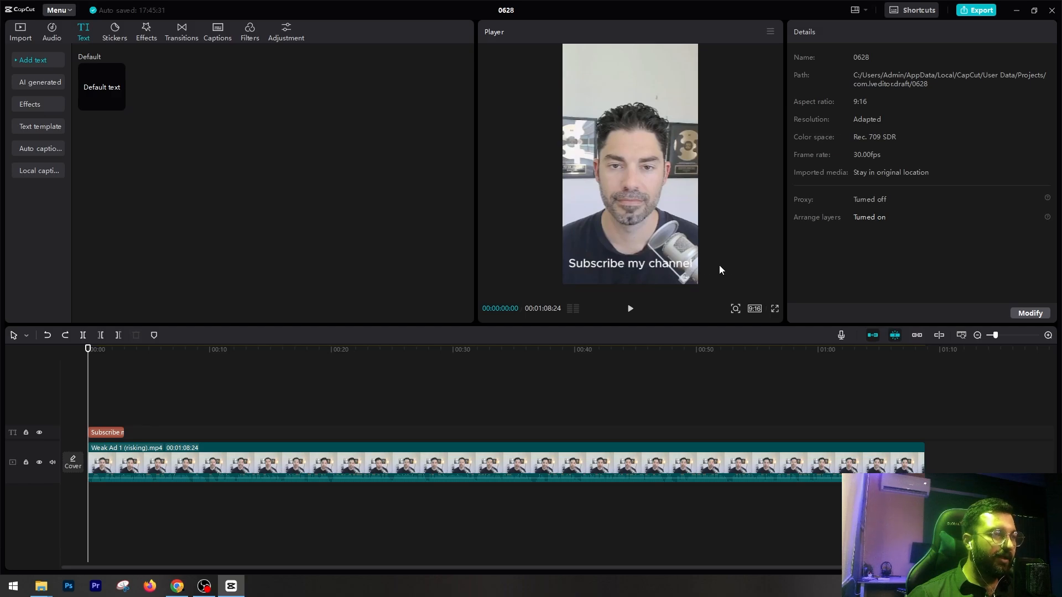
left_click(65, 336)
left_click(63, 336)
left_click(62, 335)
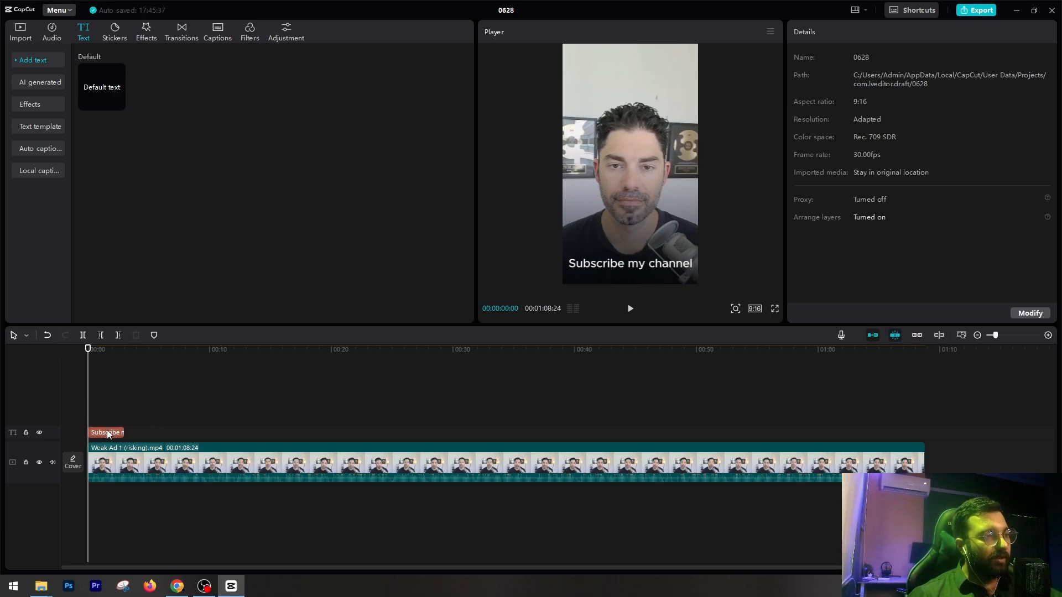
Undo the Horizontal mask on the ad clip and delete the "Subscribe my channel" text from the timeline.
key("ctrl+z")
key("ctrl+z")
key("ctrl+z")
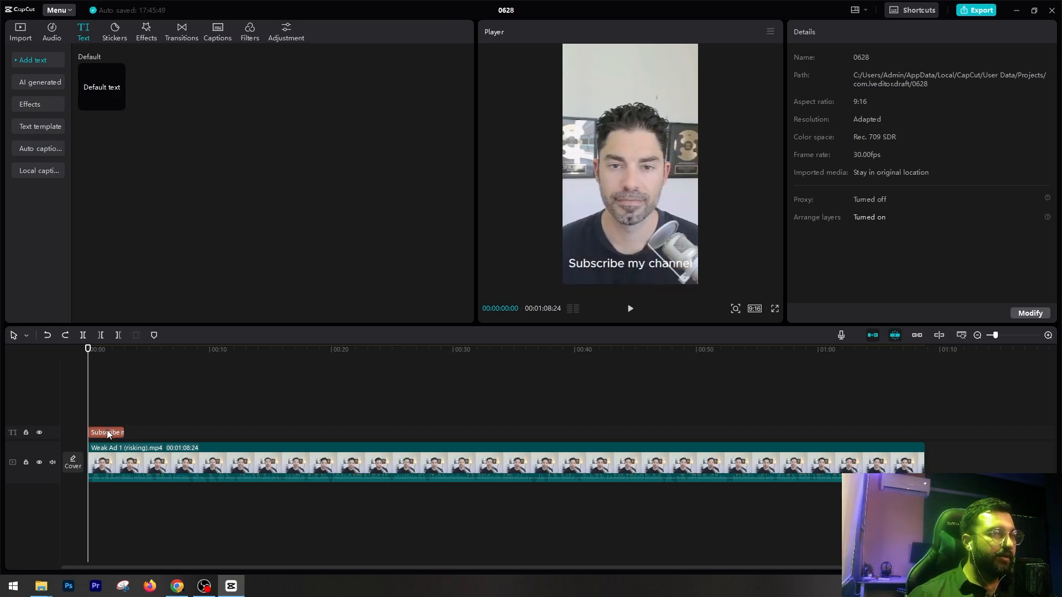
left_click(108, 433)
key("Delete")
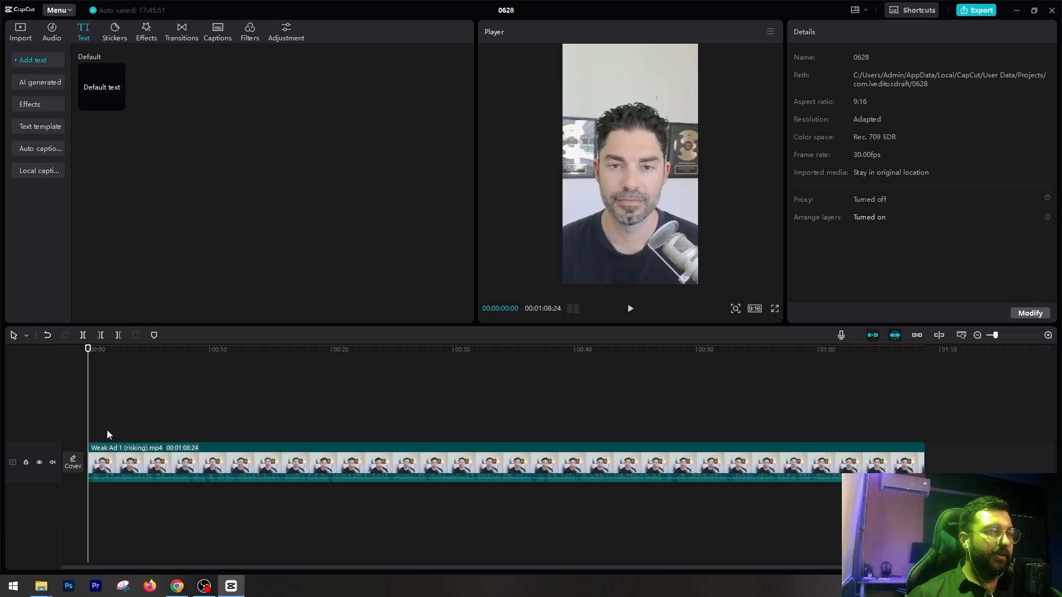
Enable Retouch on the ad clip for a single person, try the Smooth adjustment, reset it to 0 and disable Retouch.
left_click(160, 451)
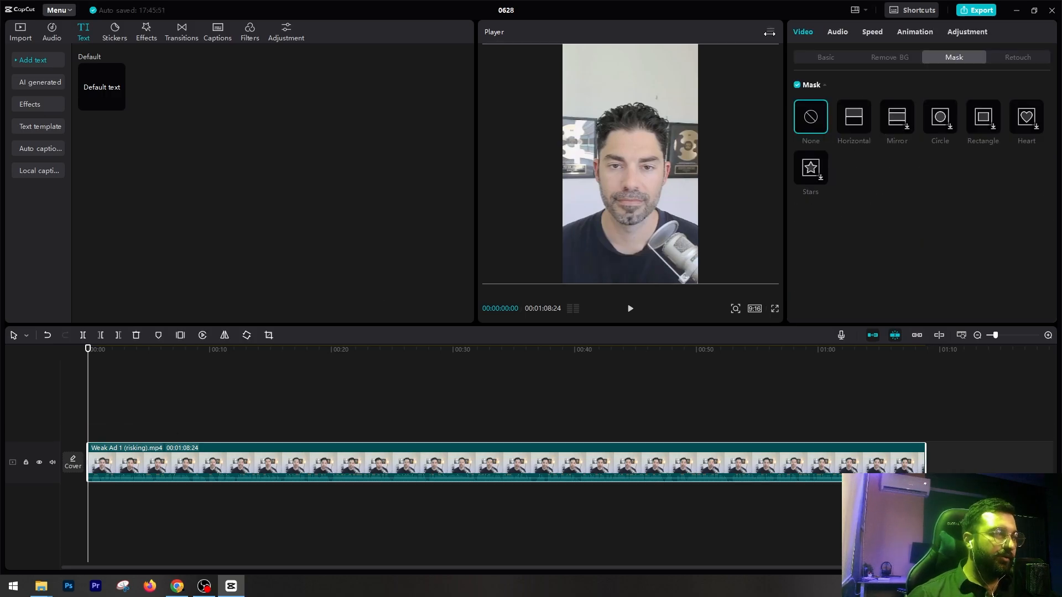
left_click(1027, 58)
left_click(804, 87)
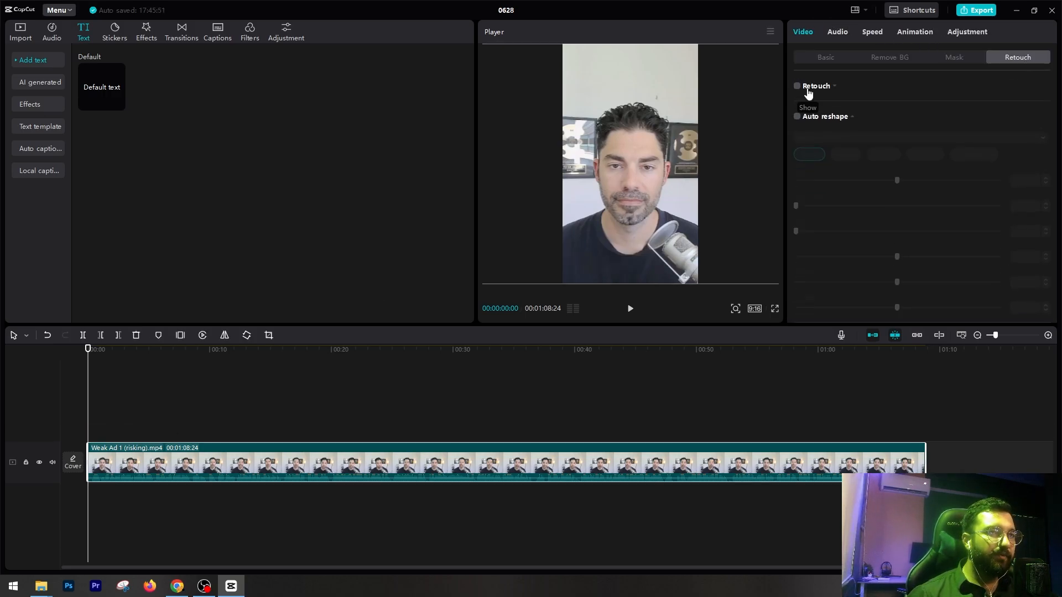
left_click(797, 87)
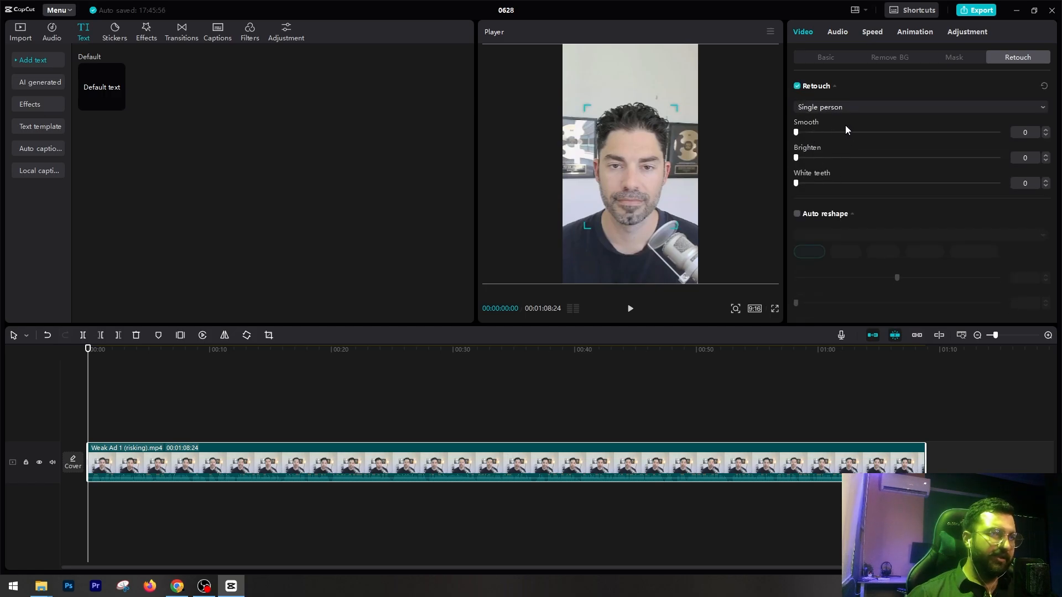
mouse_move(844, 132)
left_mouse_down()
mouse_move(1009, 133)
mouse_move(796, 132)
left_mouse_up()
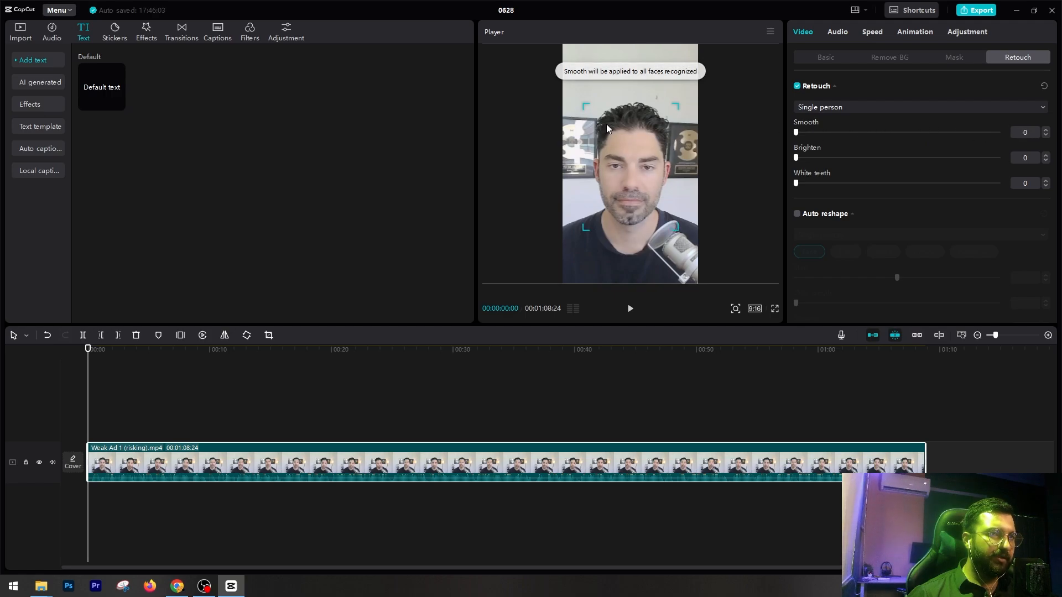
left_click(798, 86)
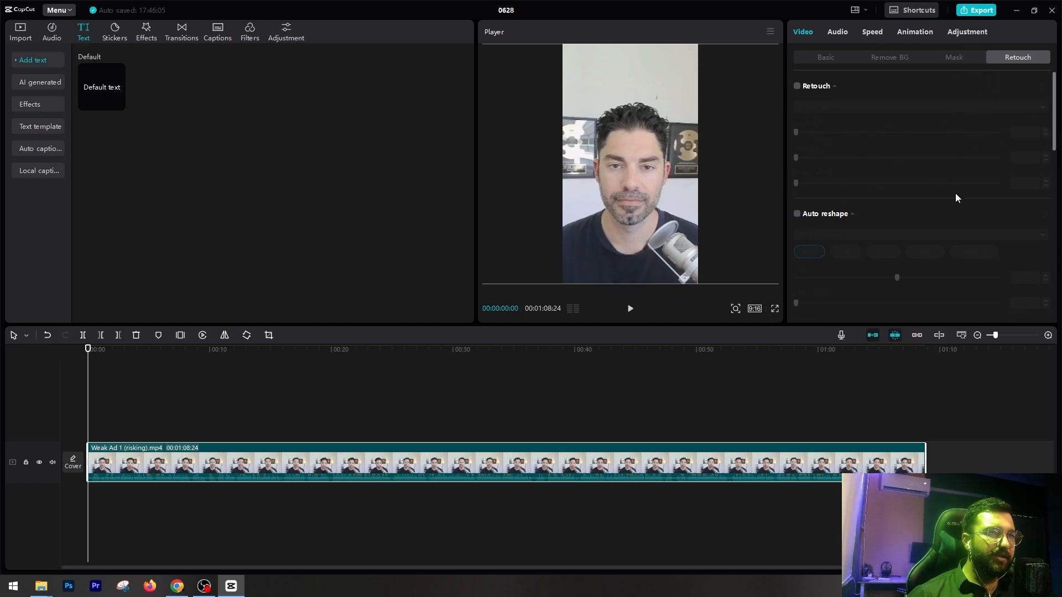
Browse the remaining retouch options and briefly enable Manual retouch on the ad clip, switching it off again.
left_click_drag(1055, 101, 1056, 204)
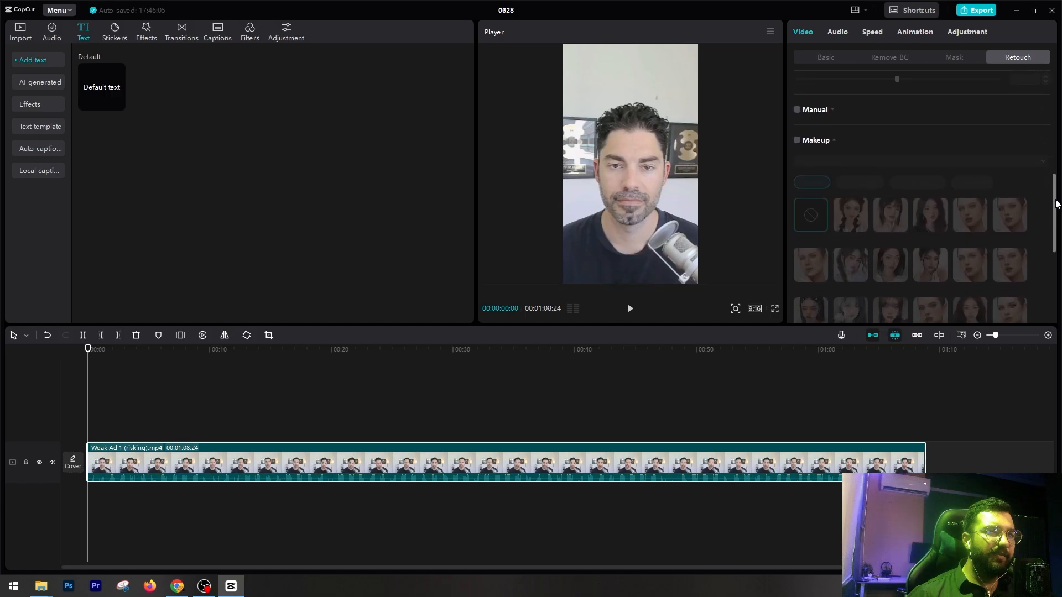
left_click(796, 109)
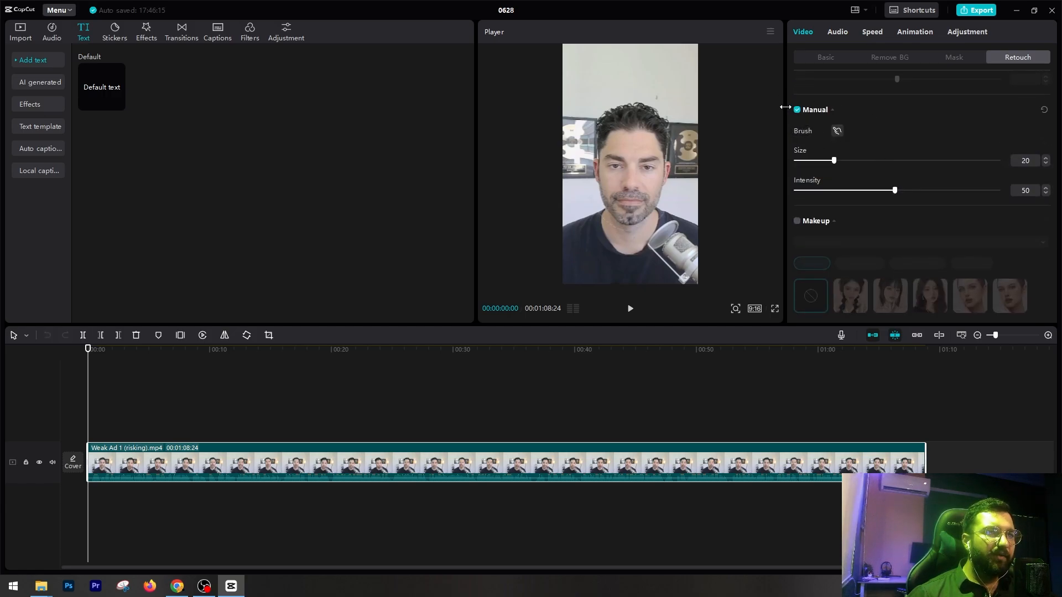
left_click(796, 109)
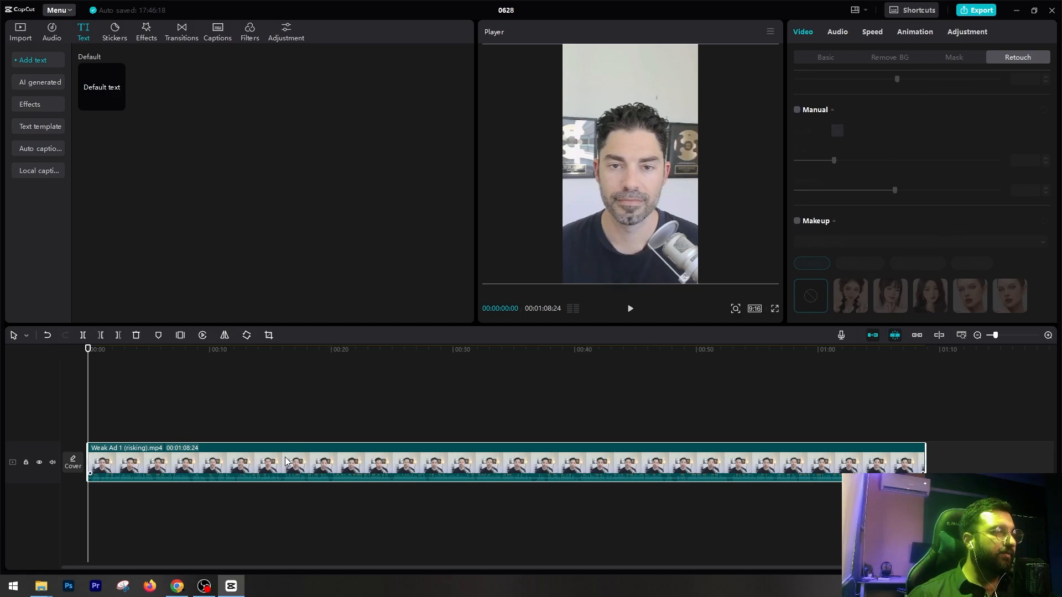
Mute the ad clip's volume, raise it to about -13.9 dB, restore it to 0.0 dB, and look over the other basic audio options.
left_click(834, 34)
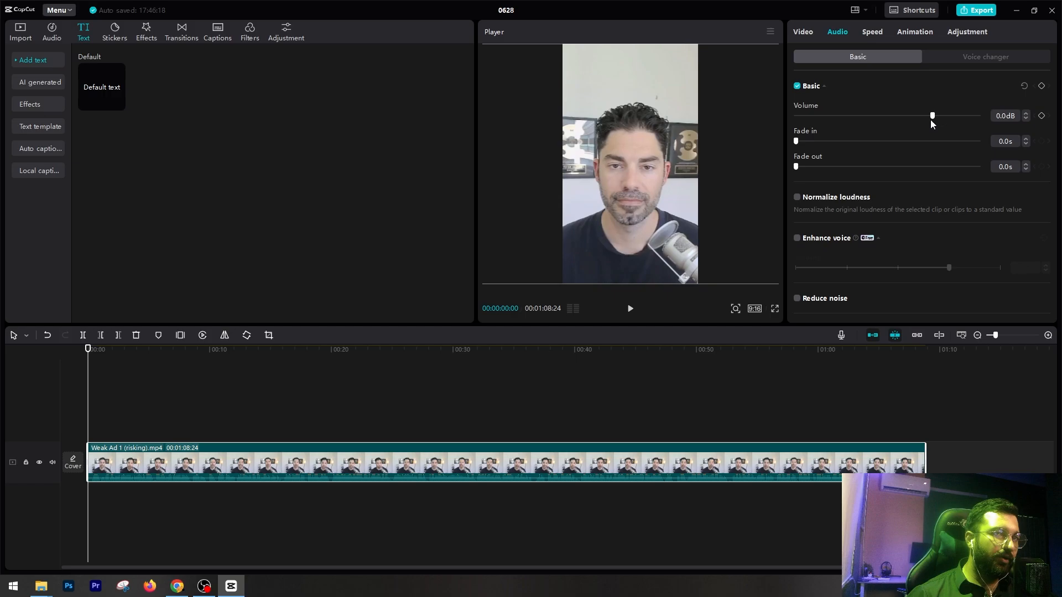
left_click_drag(932, 116, 731, 119)
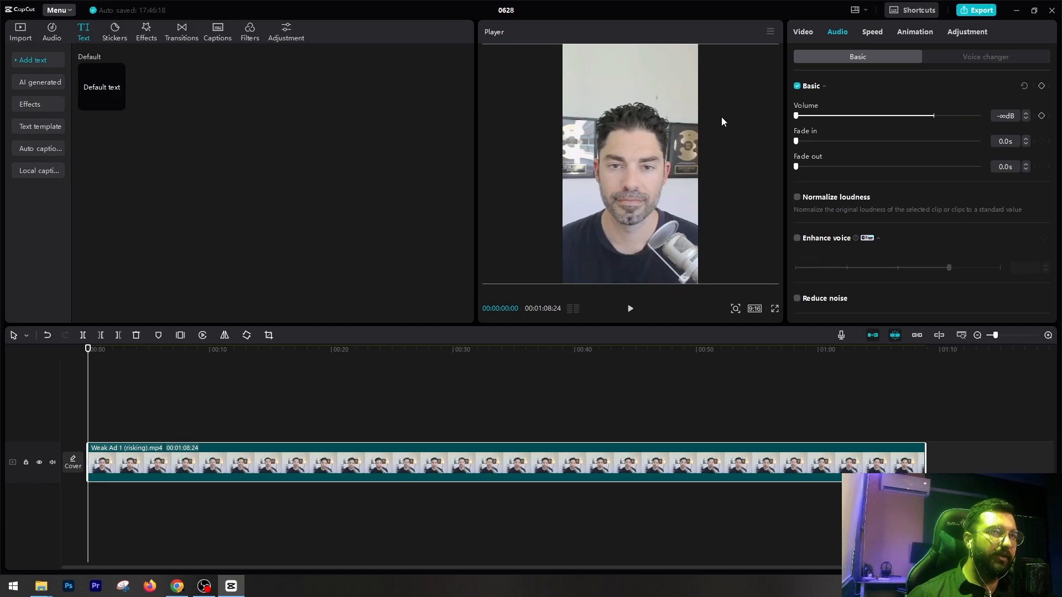
left_click_drag(796, 116, 900, 118)
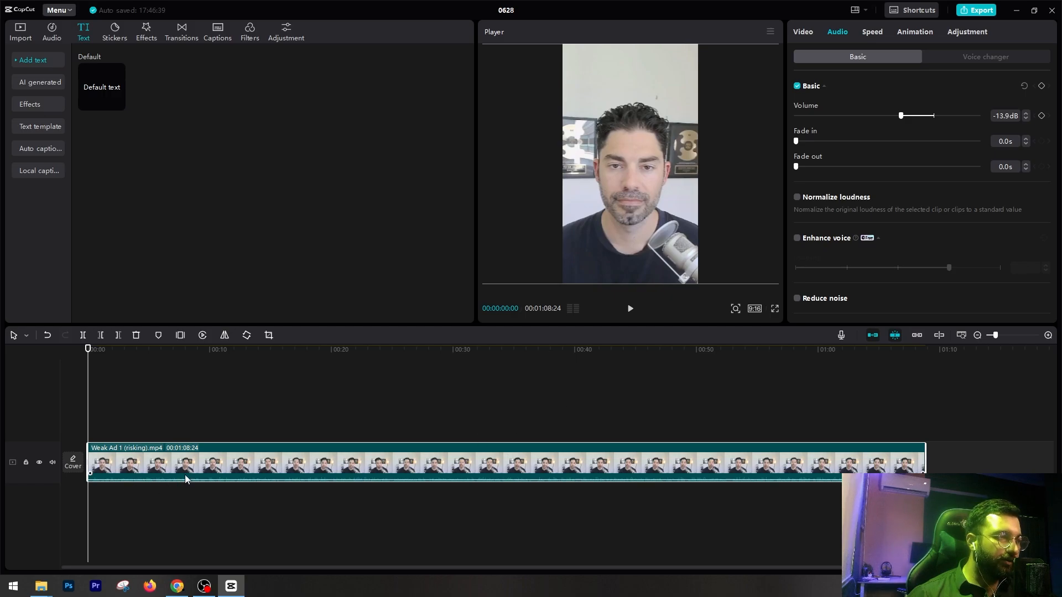
left_click_drag(908, 115, 933, 117)
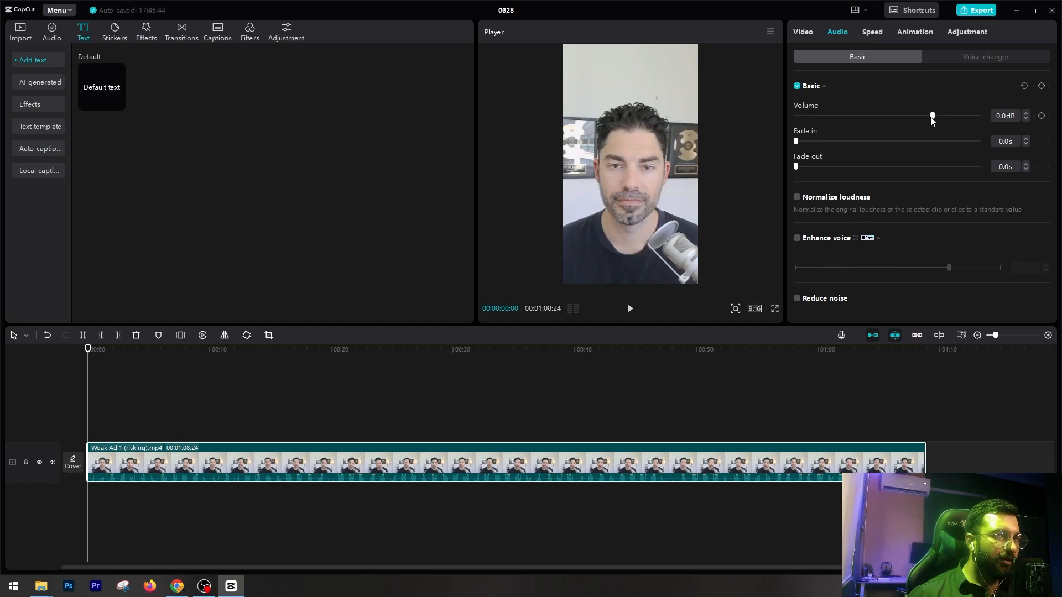
mouse_move(932, 120)
left_mouse_down()
mouse_move(801, 129)
mouse_move(933, 118)
left_mouse_up()
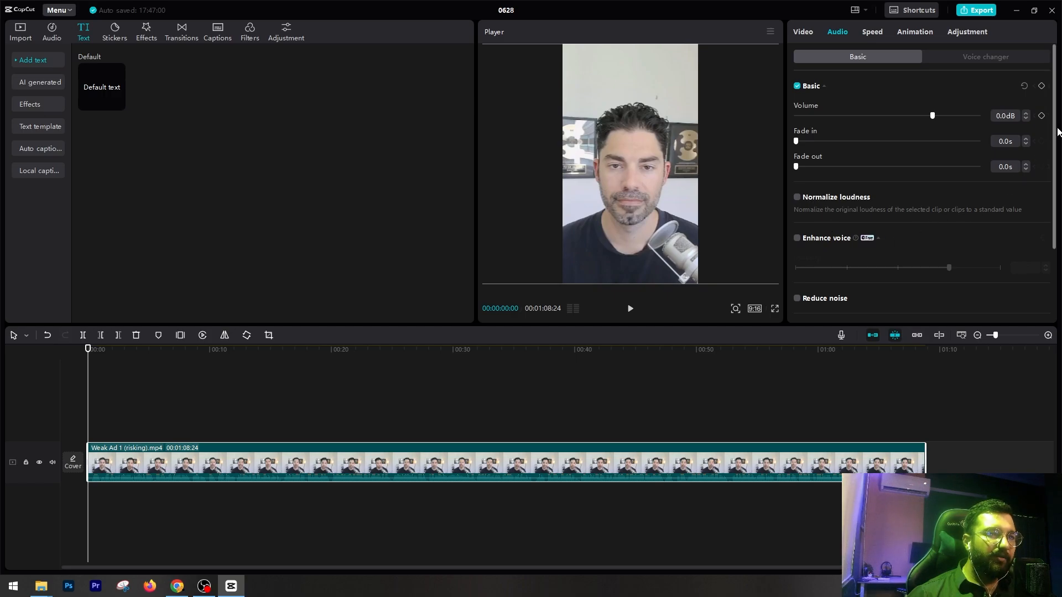
scroll(1056, 166, "down", 2)
scroll(1057, 186, "down", 1)
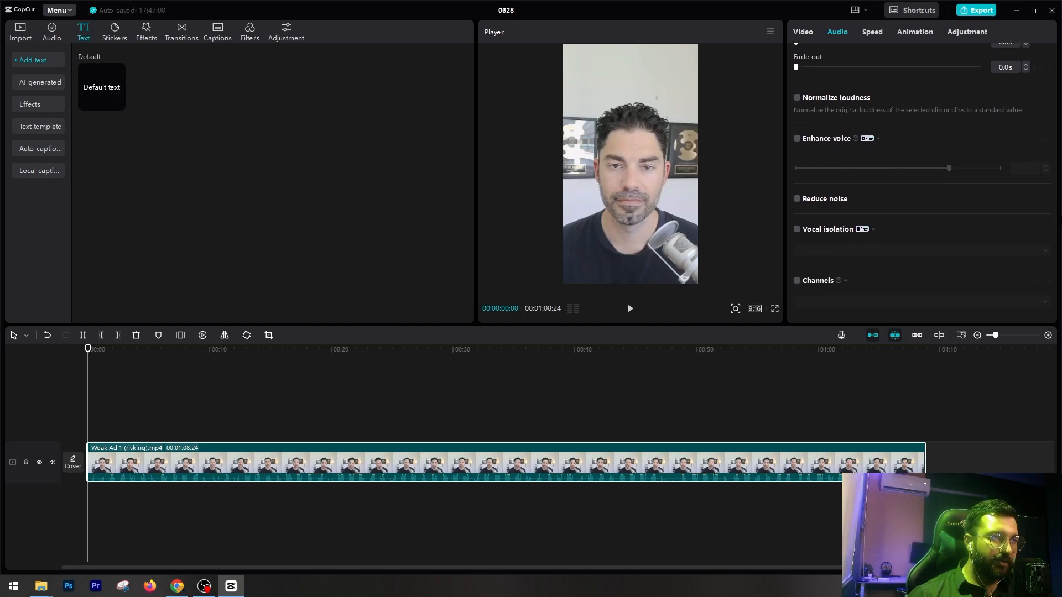
scroll(906, 111, "up", 3)
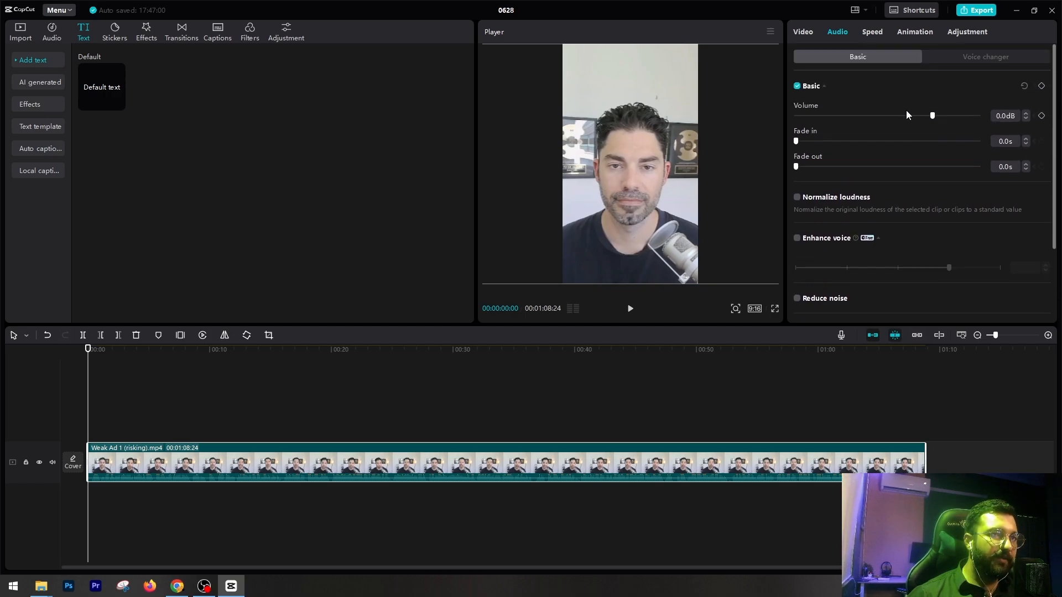
Try the Megaphone voice filter on the ad clip with a short playback, restore Original, and return the playhead to the start.
left_click(993, 58)
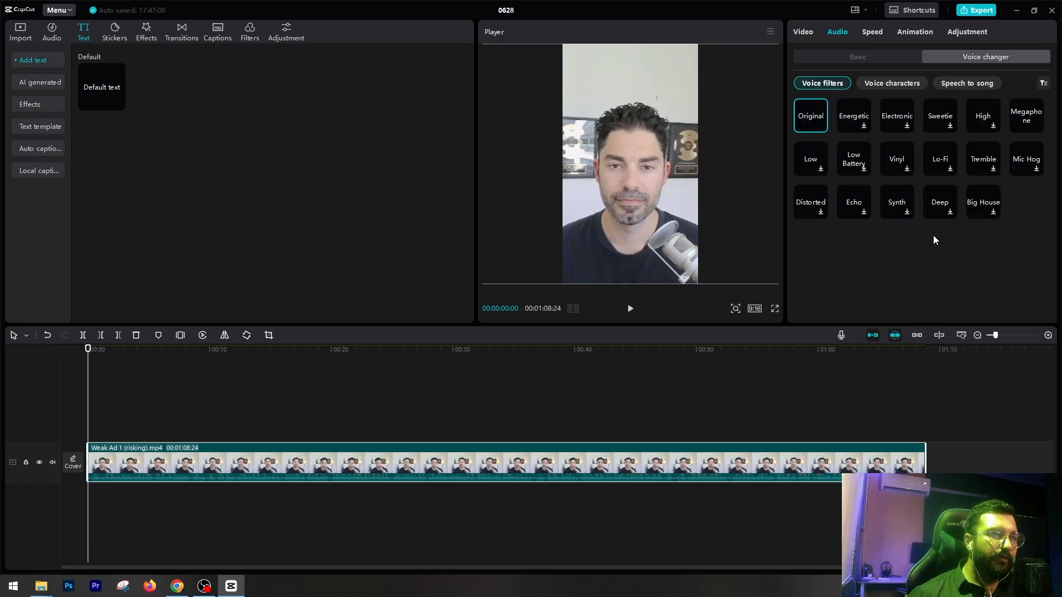
left_click(1028, 118)
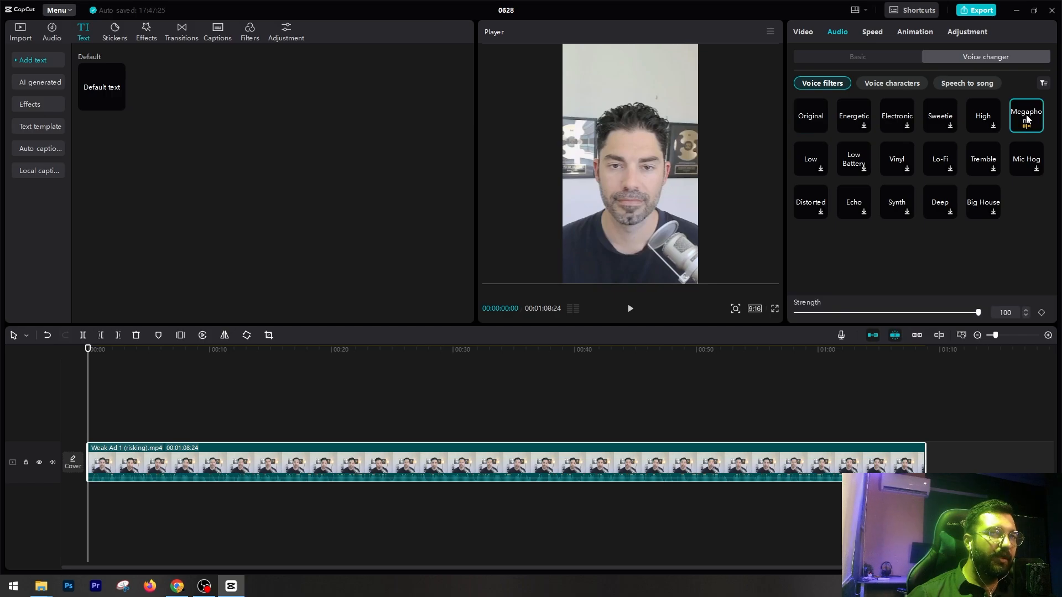
key("space")
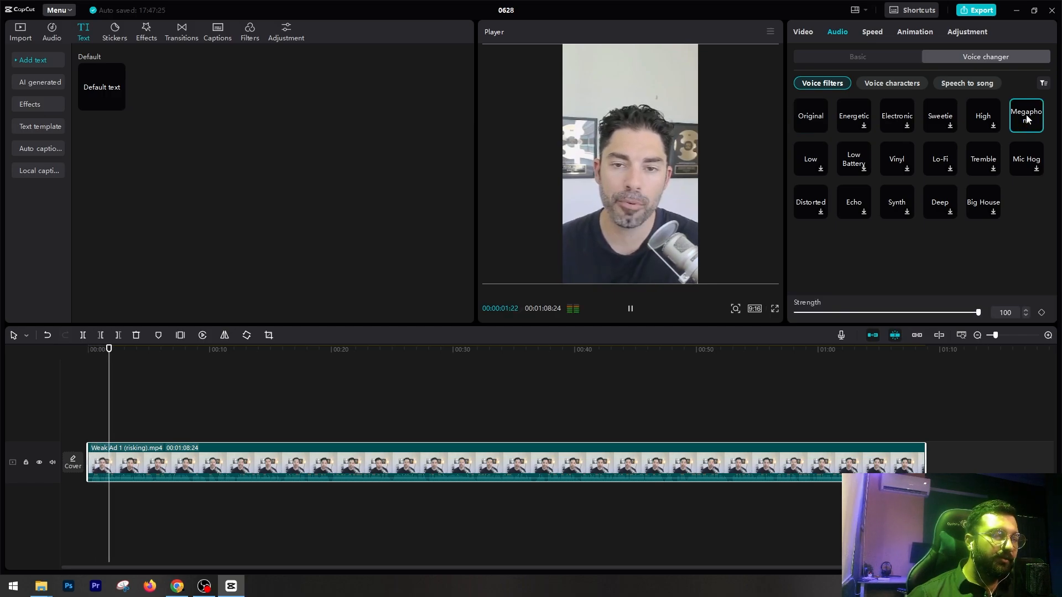
left_click(821, 115)
left_click(130, 367)
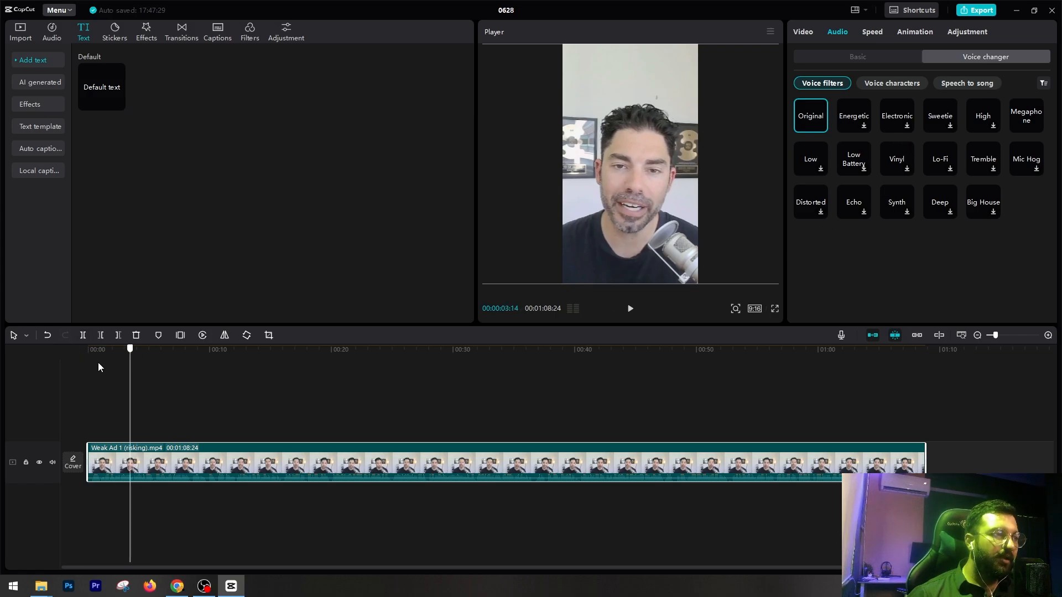
left_click(98, 367)
Try the Trickster voice character on the ad clip, play the opening seconds twice from the start, and restore the Original voice.
left_click(893, 84)
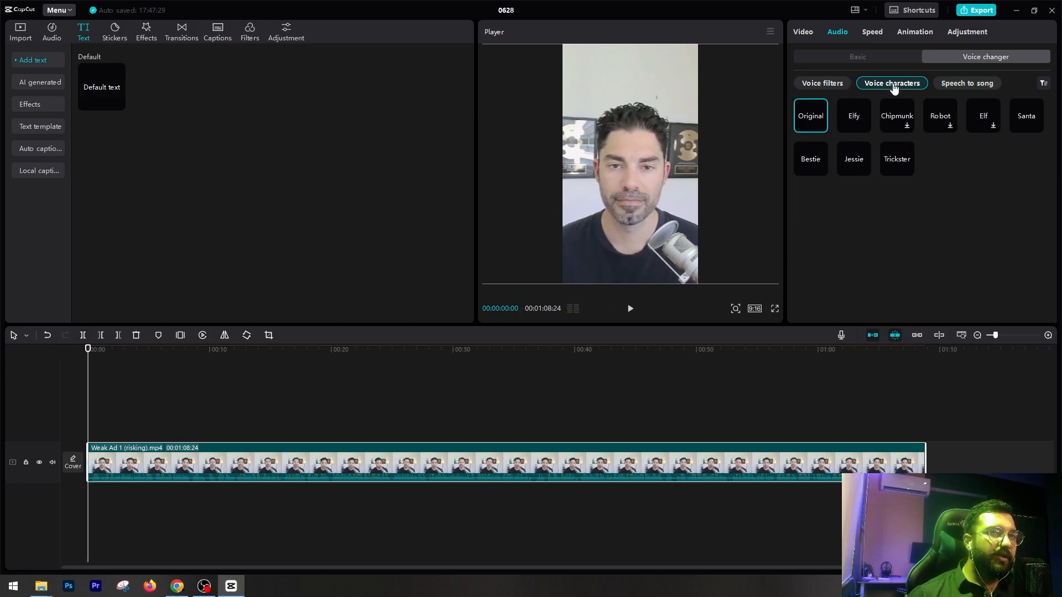
left_click(894, 161)
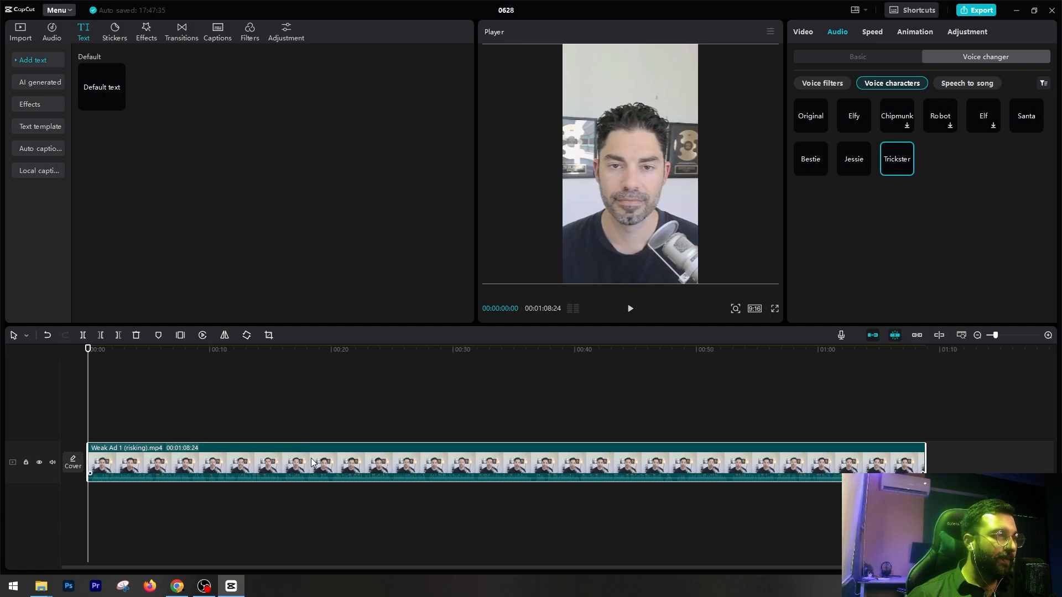
left_click(898, 161)
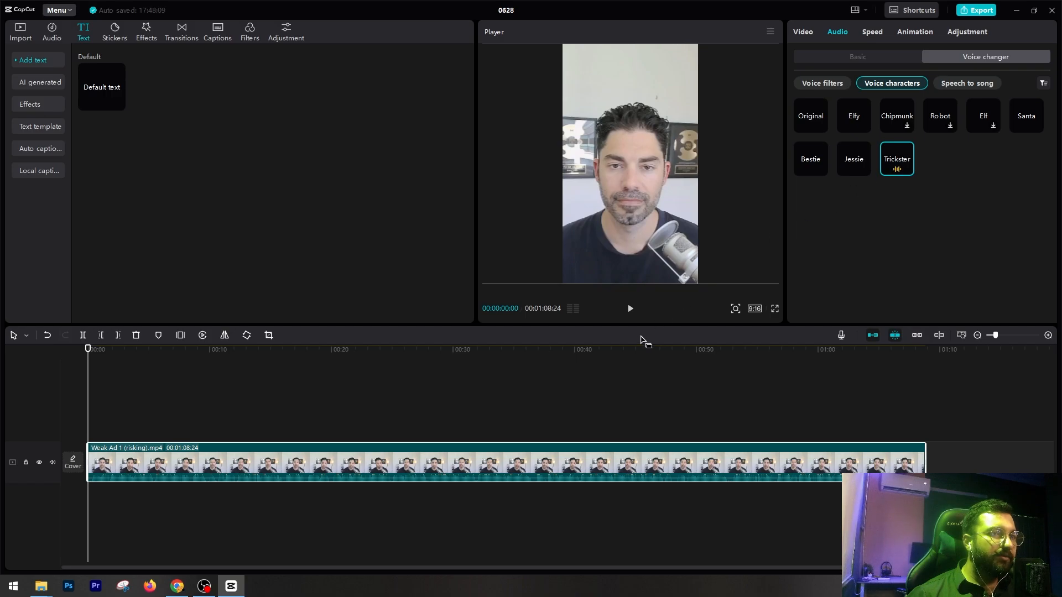
left_click(631, 310)
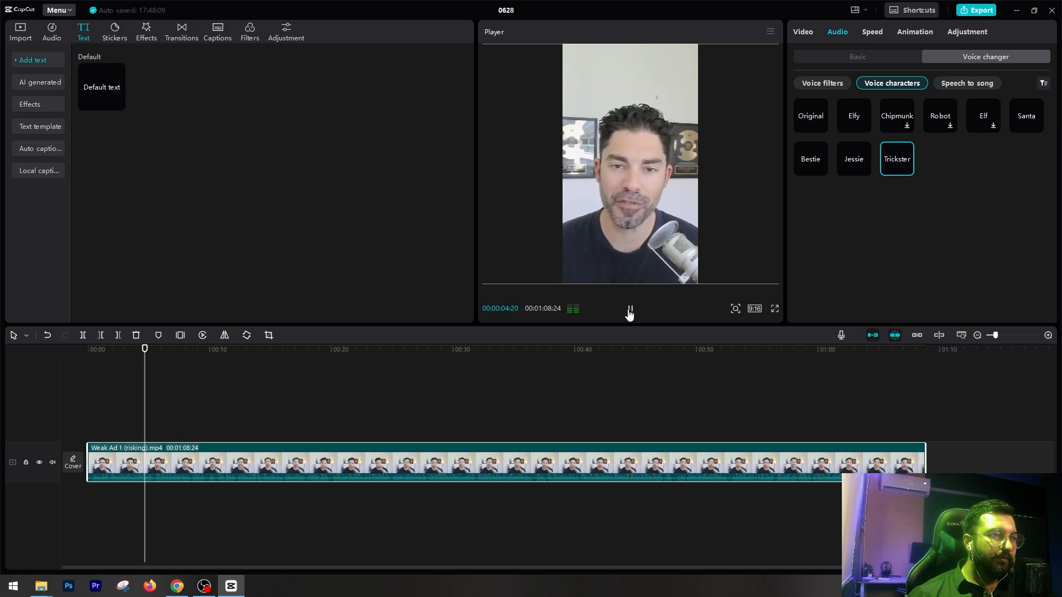
left_click(631, 309)
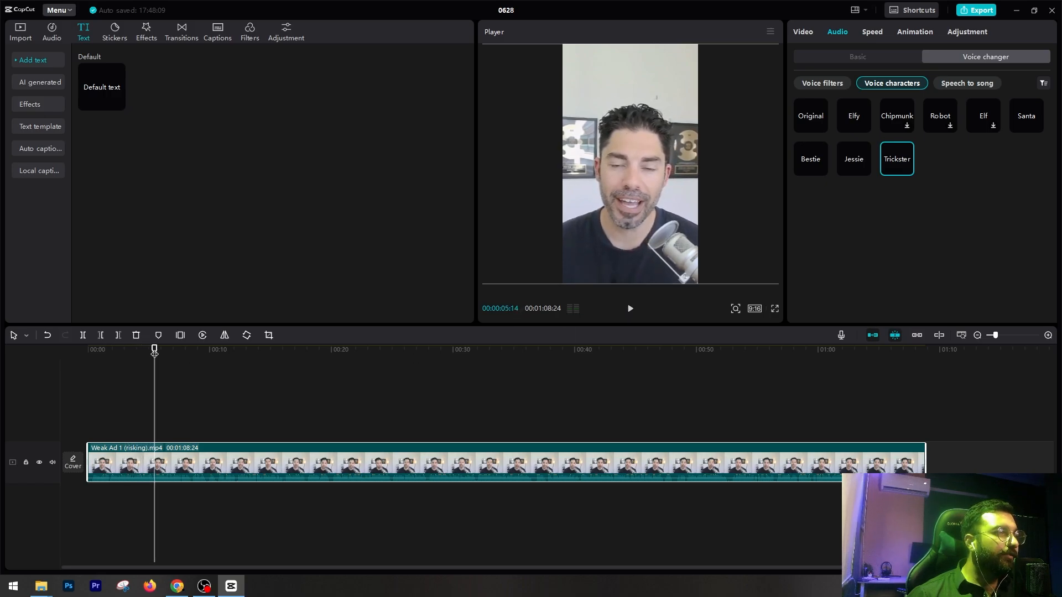
left_click_drag(154, 353, 47, 360)
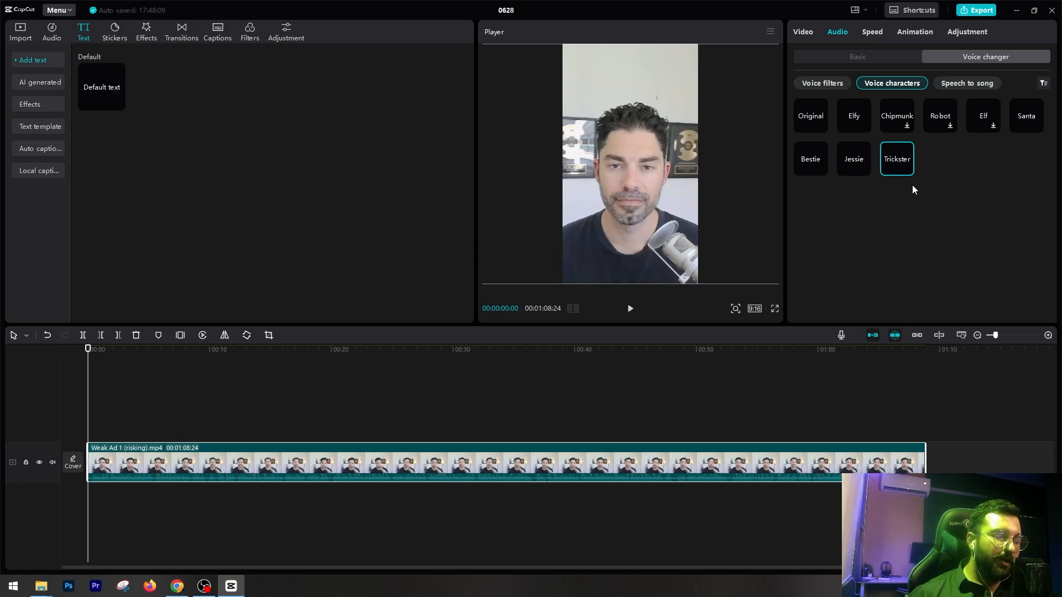
left_click(630, 310)
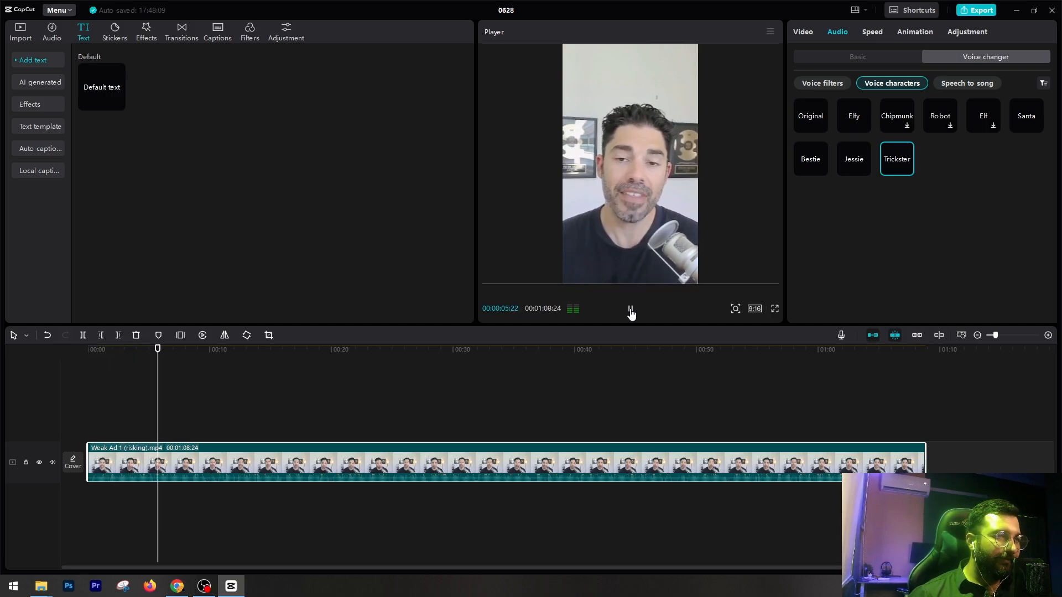
left_click(630, 311)
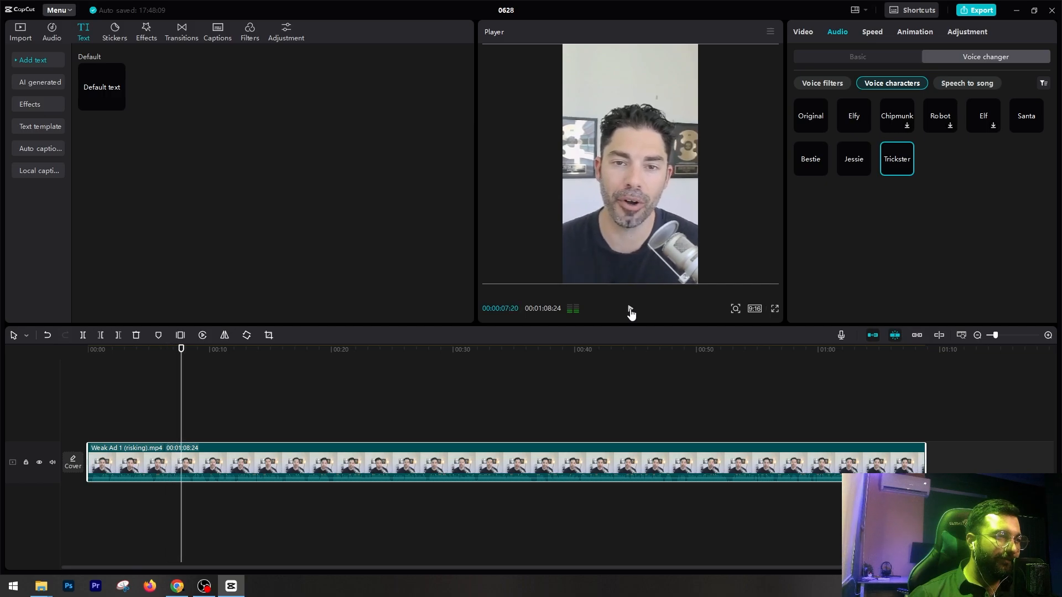
left_click(803, 121)
Try the Folk speech-to-song style on the ad clip and return to its basic audio settings.
left_click(972, 83)
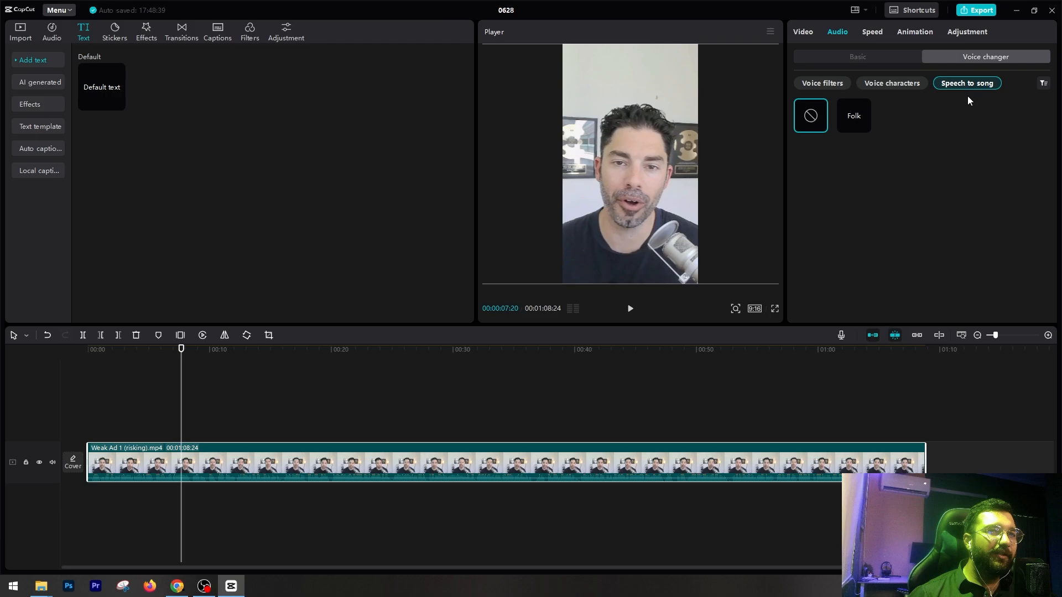
left_click(862, 117)
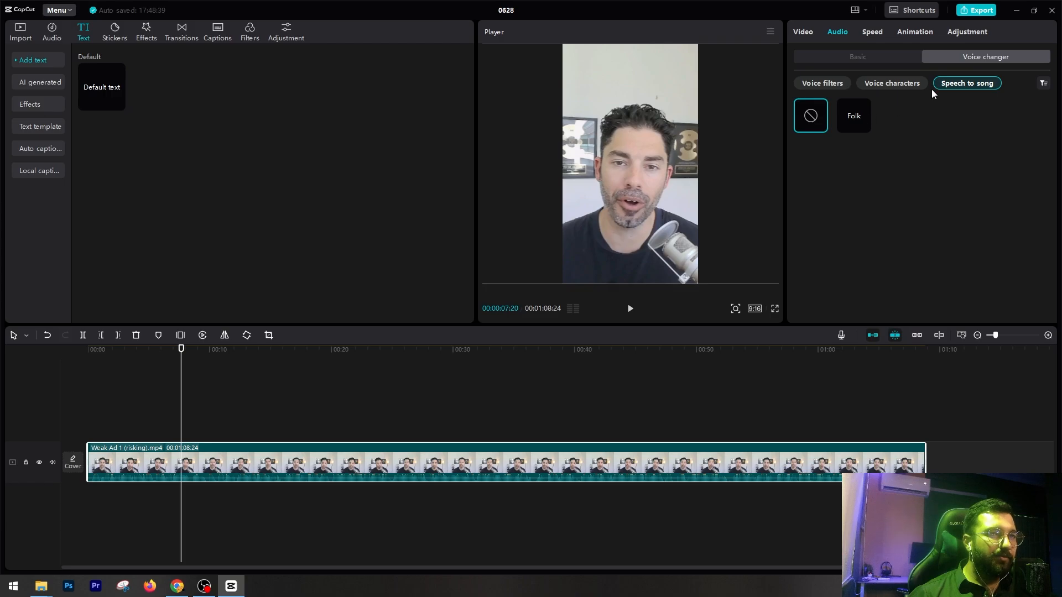
left_click(881, 62)
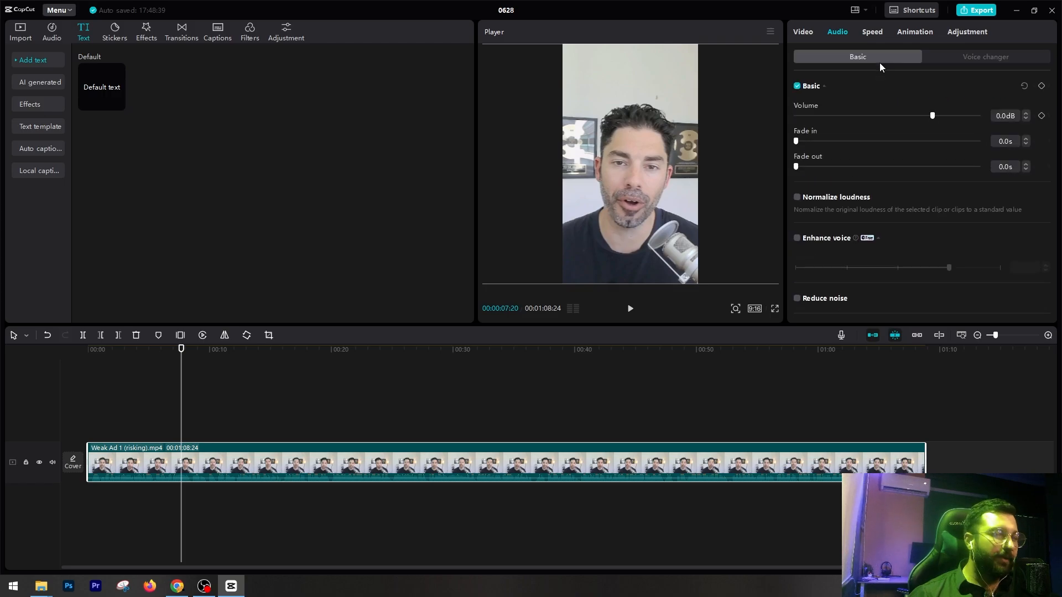
Try the ad clip at 2.0x and 0.3x standard speed, and set it back to 1.0x.
left_click(873, 34)
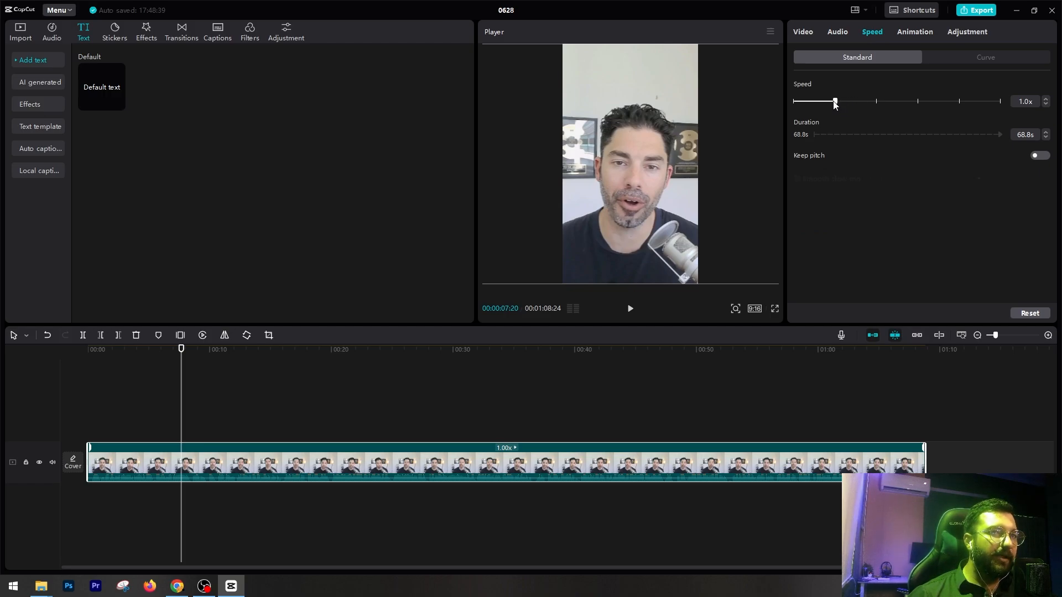
left_click_drag(835, 102, 878, 102)
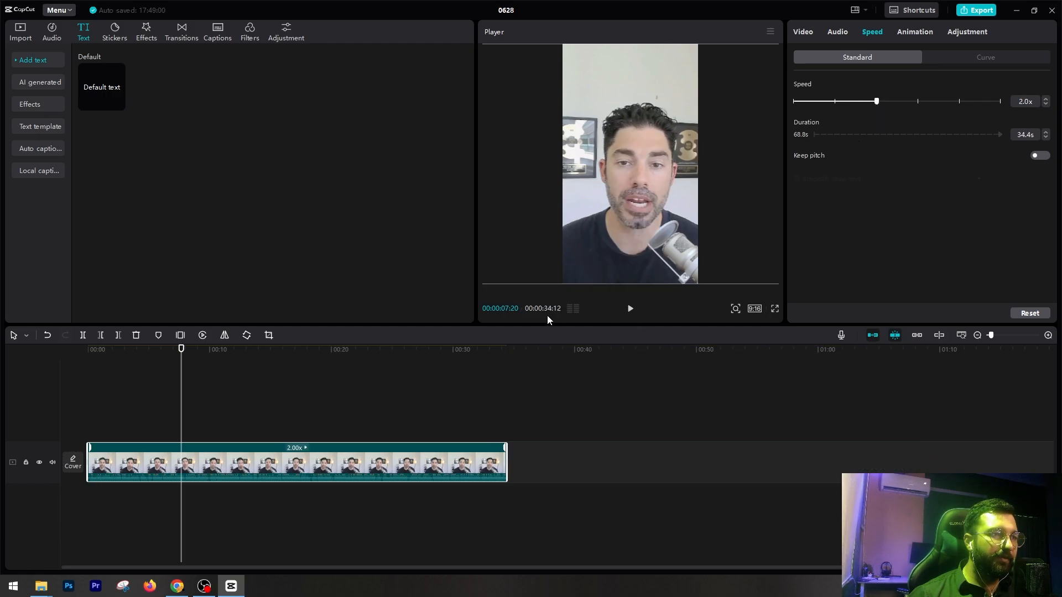
left_click(830, 101)
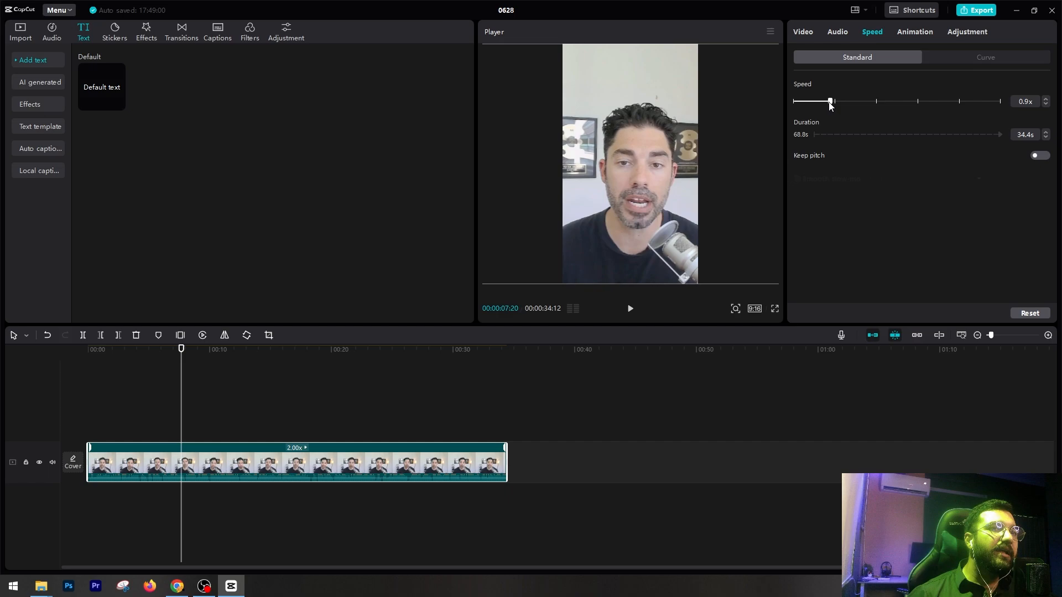
left_click_drag(815, 104, 803, 104)
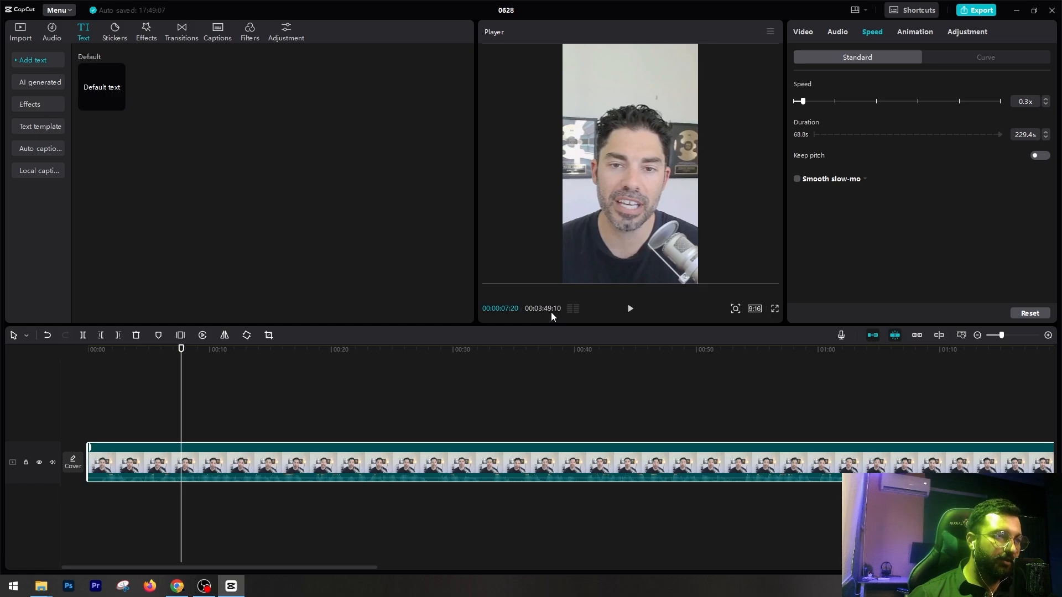
left_click(835, 102)
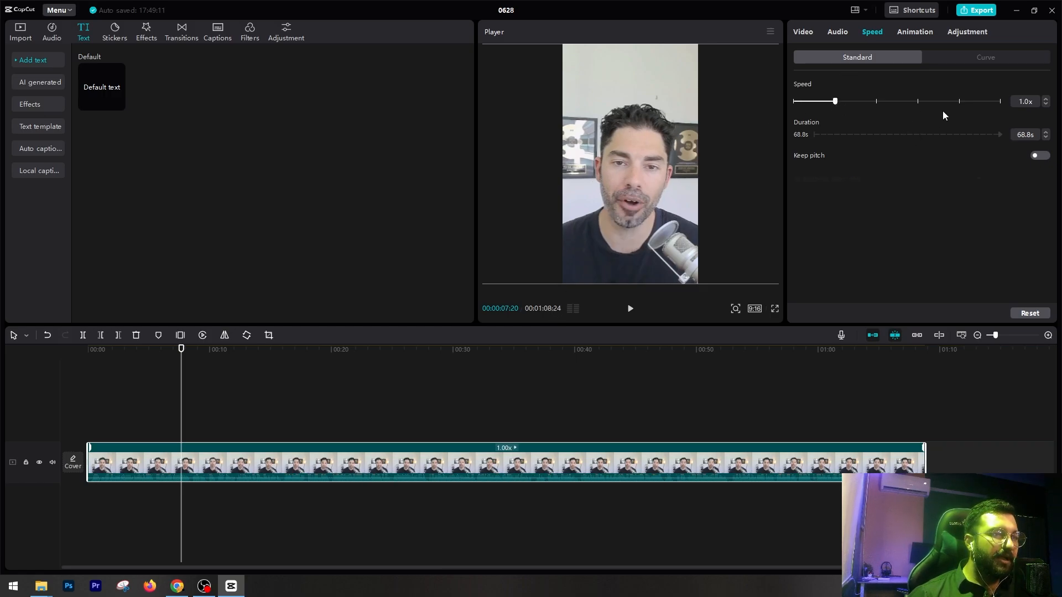
Undo the speed changes on the ad clip and look over the speed curve presets.
key("ctrl+z")
key("ctrl+z")
key("ctrl+z")
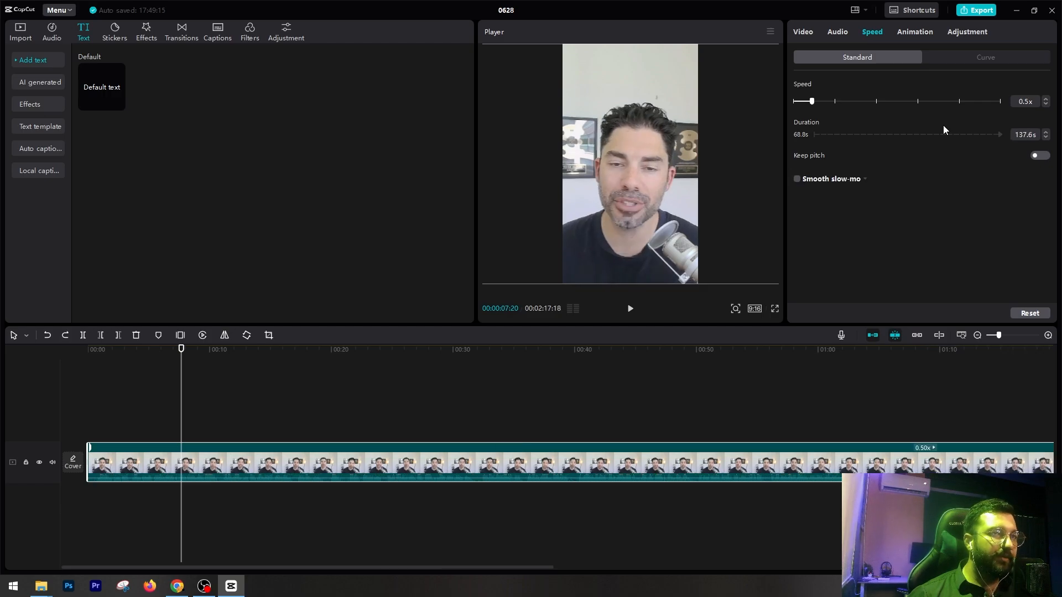
key("ctrl+z")
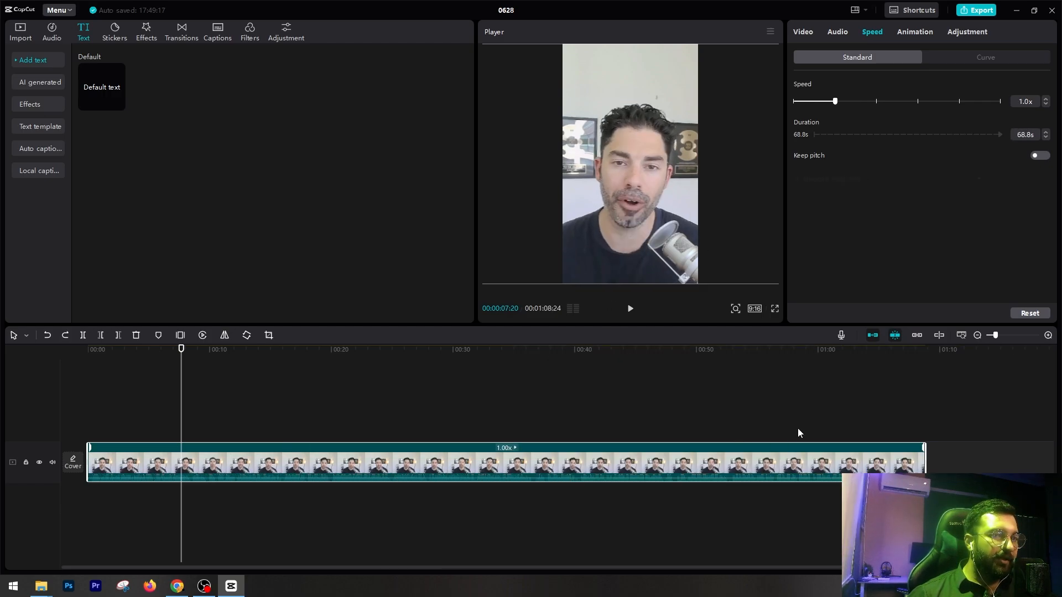
left_click(965, 58)
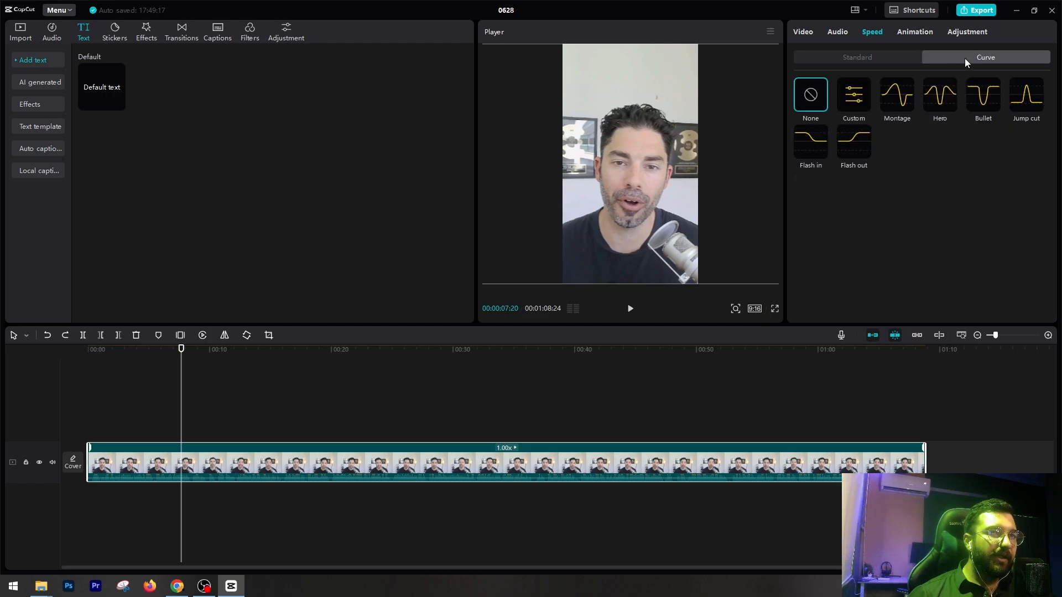
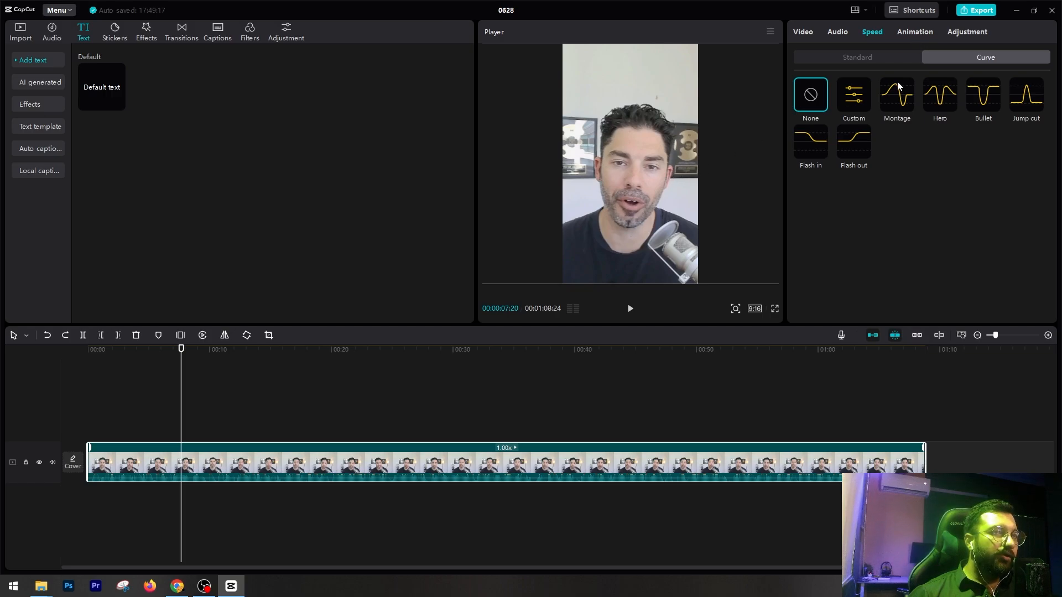
Try the Zoom 2 entrance animation on the ad clip and undo it.
left_click(922, 34)
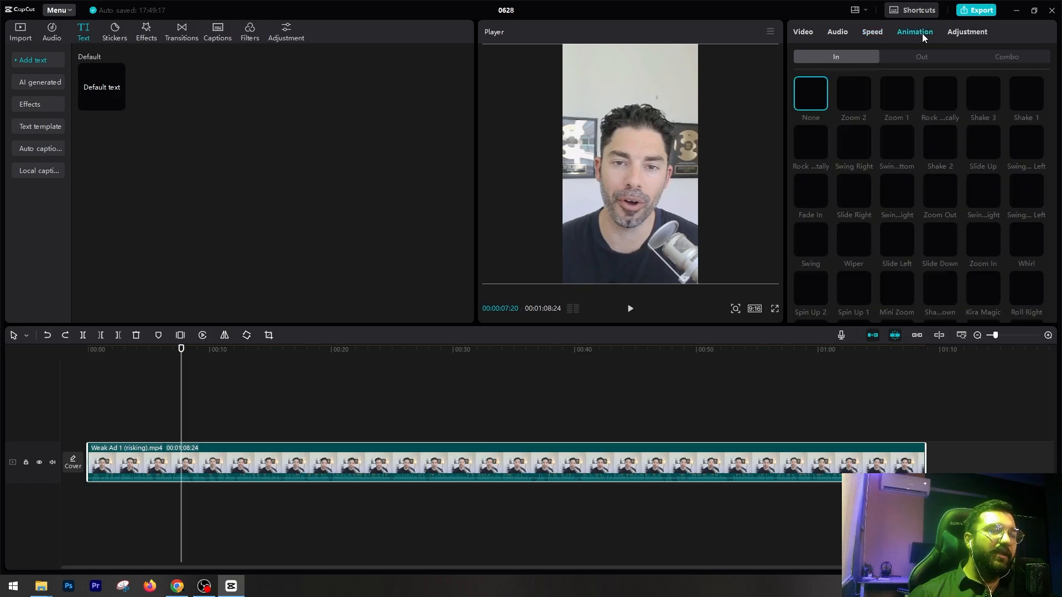
left_click(854, 102)
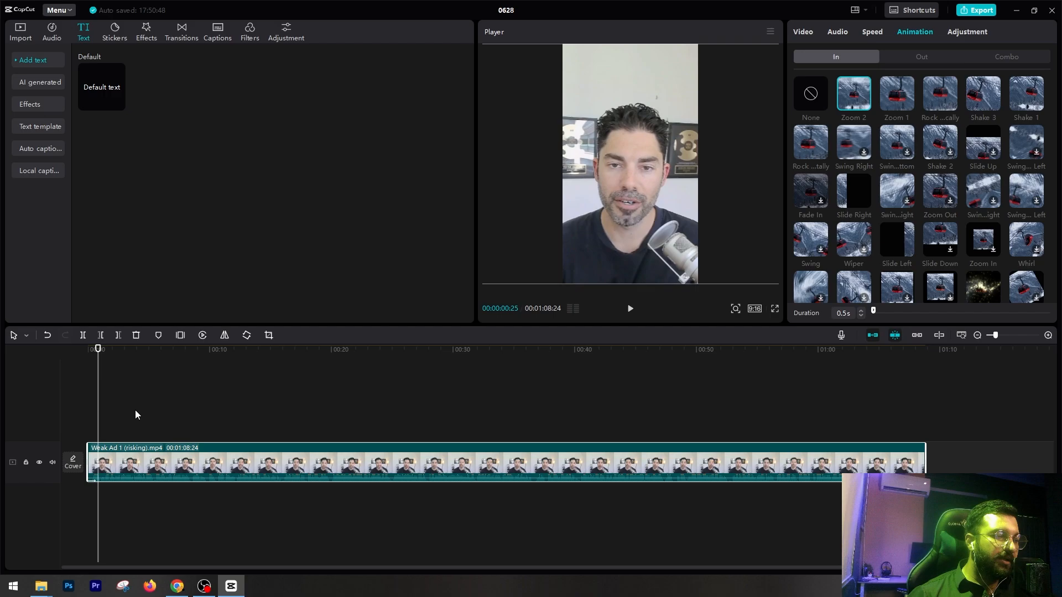
key("ctrl+z")
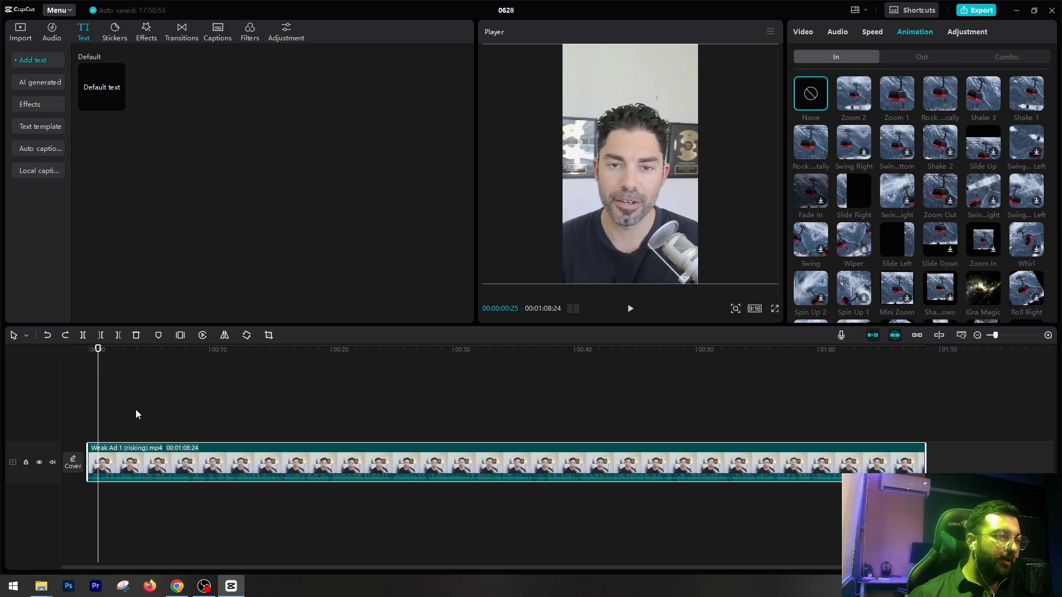
Try the Fade Out exit animation on the ad clip, undo it, and look over the combo animations.
left_click(920, 54)
left_click(879, 57)
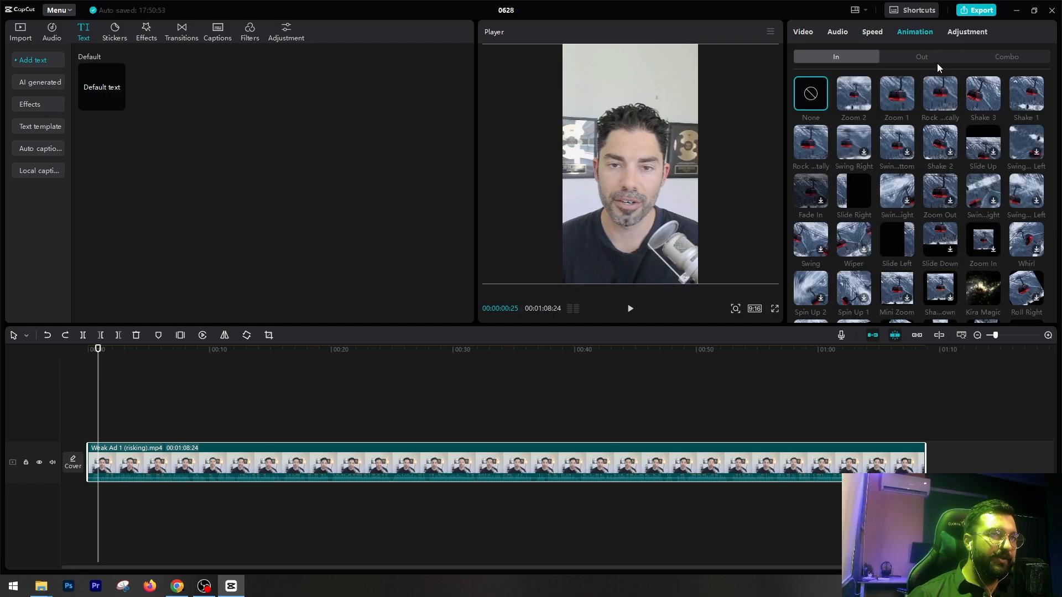
left_click(922, 57)
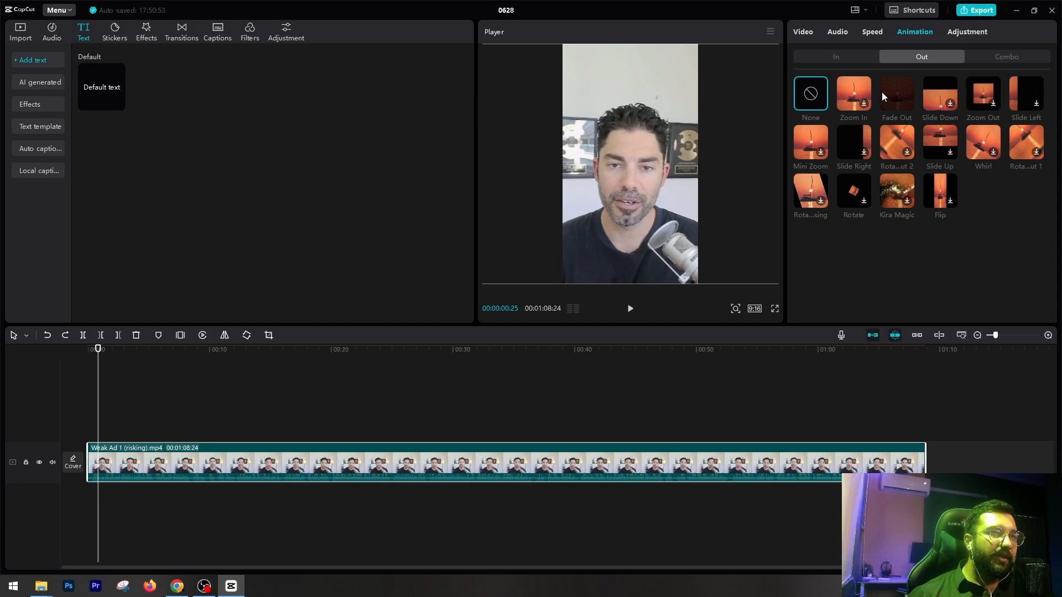
left_click(899, 95)
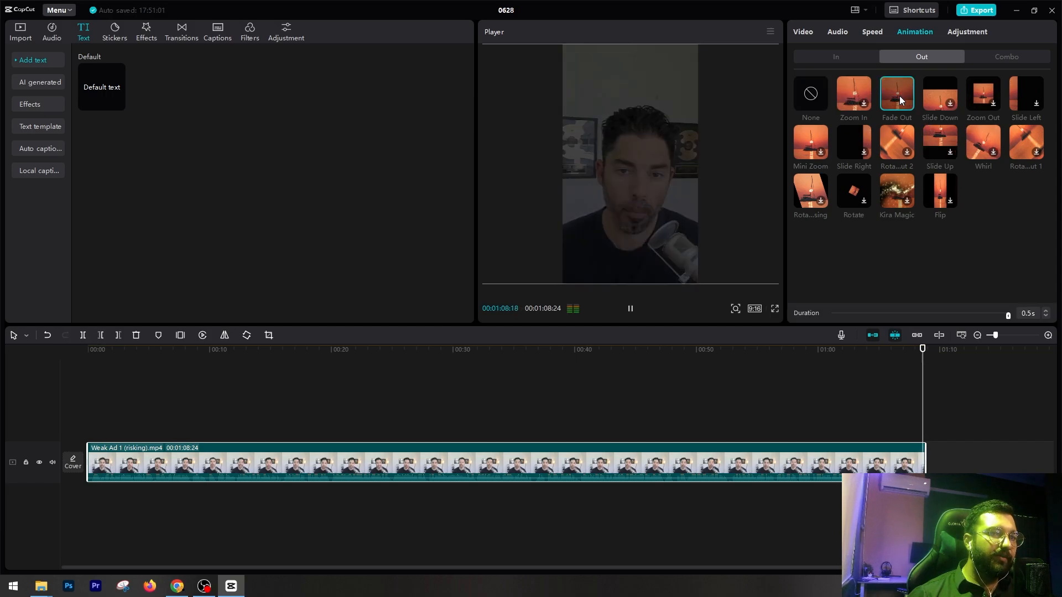
left_click(908, 362)
key("space")
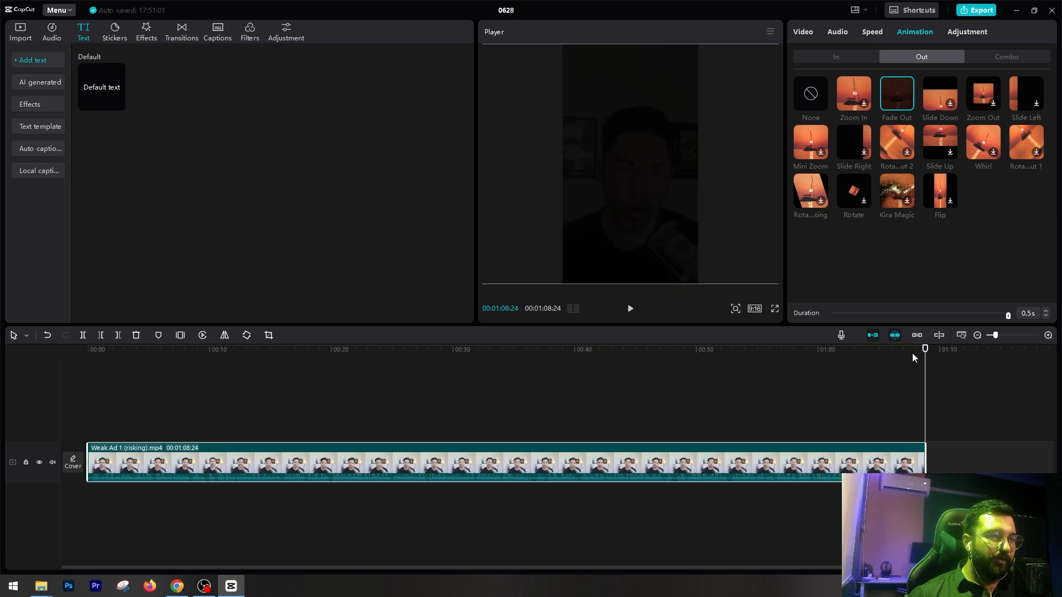
key("ctrl+z")
left_click(1000, 56)
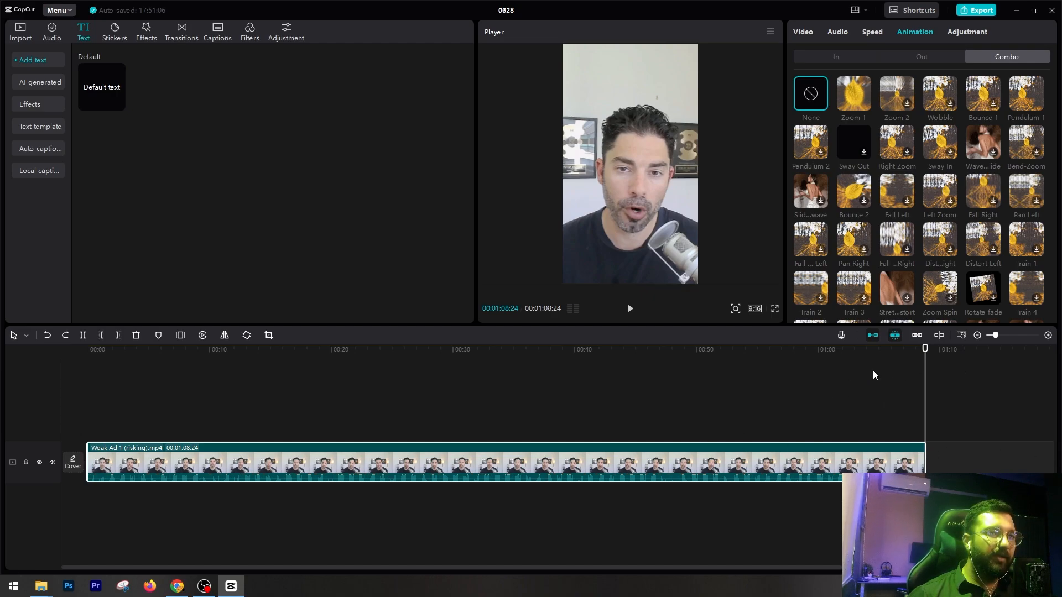
Show the imported media and look over the ad clip's LUT choices and basic color and lightness adjustments.
left_click(21, 31)
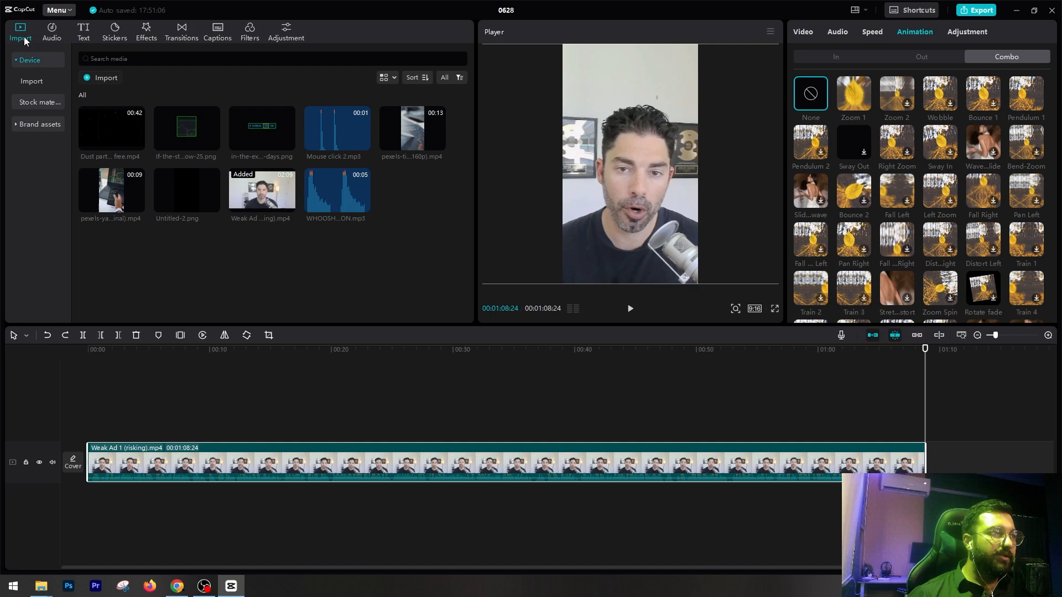
left_click(975, 34)
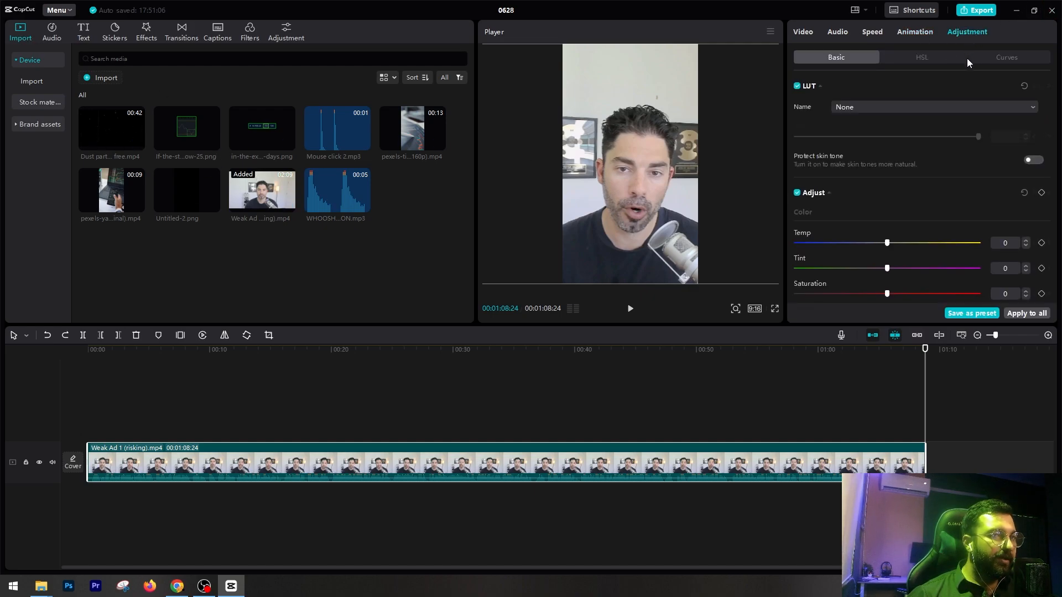
left_click(977, 108)
left_click(977, 107)
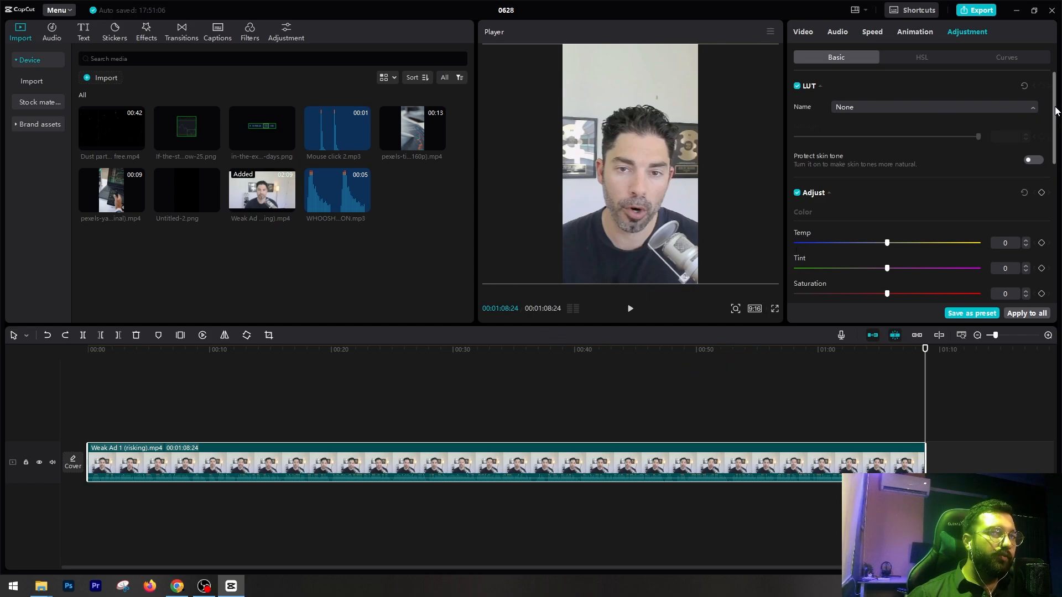
scroll(1055, 117, "down", 1)
left_click_drag(1055, 117, 1056, 190)
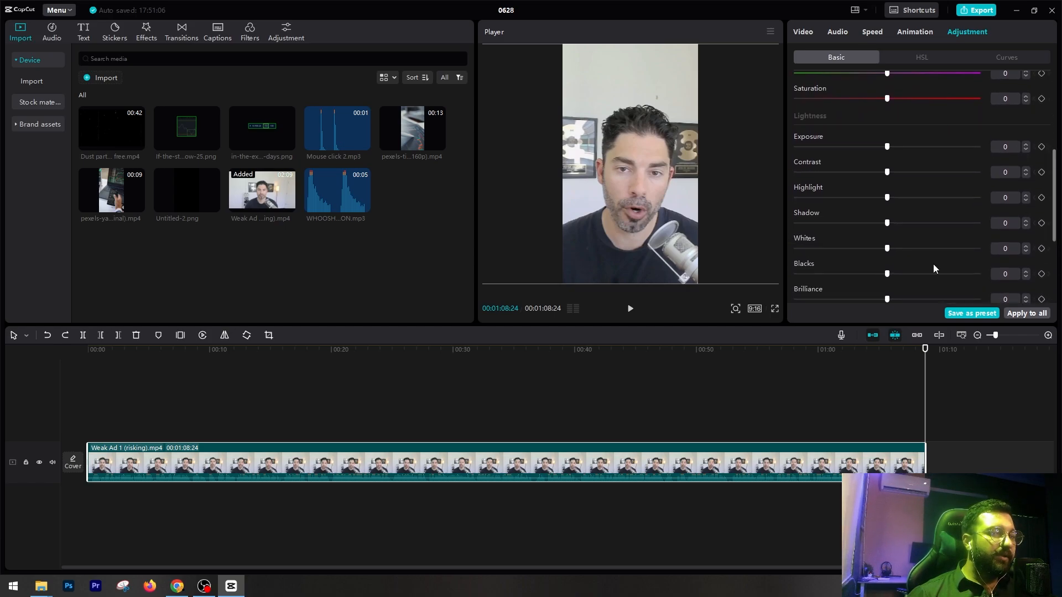
Try ad clip adjustments of contrast 4, highlight 3, shadow -5, whites 3, blacks -1, brilliance -1 and exposure 1.
left_click_drag(887, 147, 898, 199)
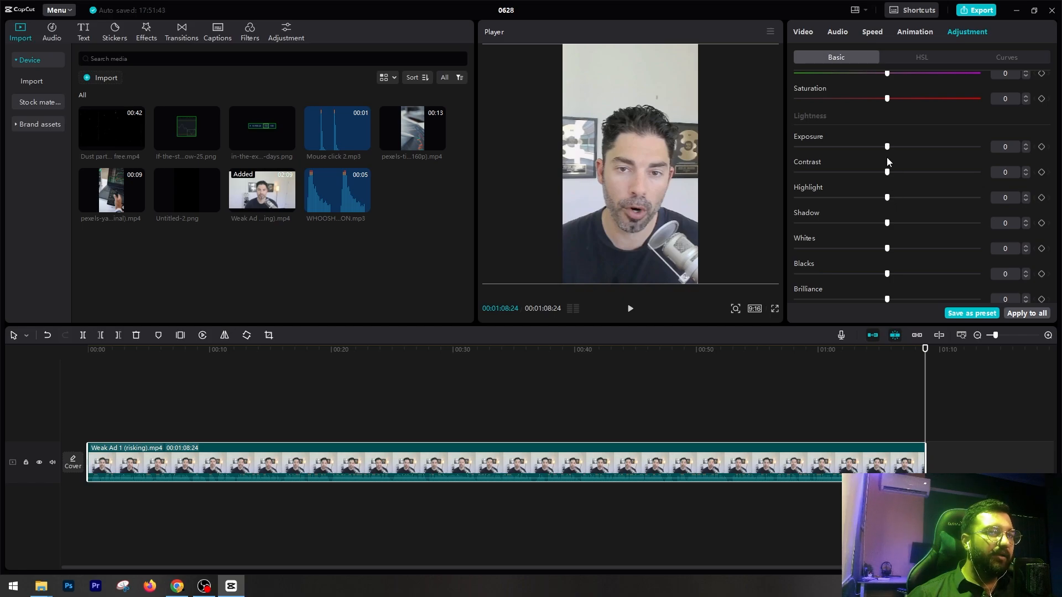
left_click_drag(887, 173, 893, 173)
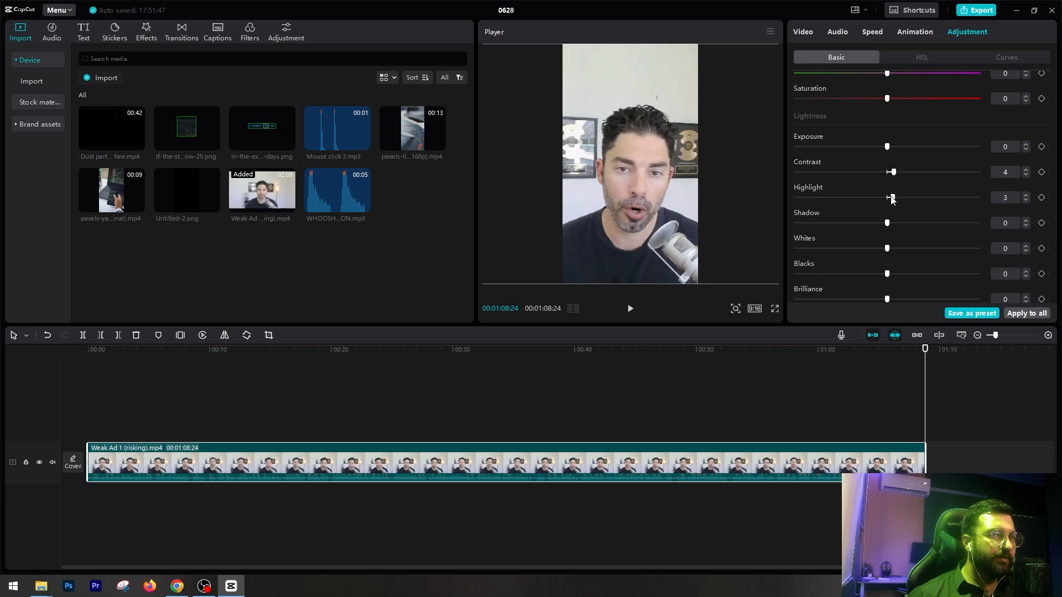
left_click_drag(887, 224, 889, 250)
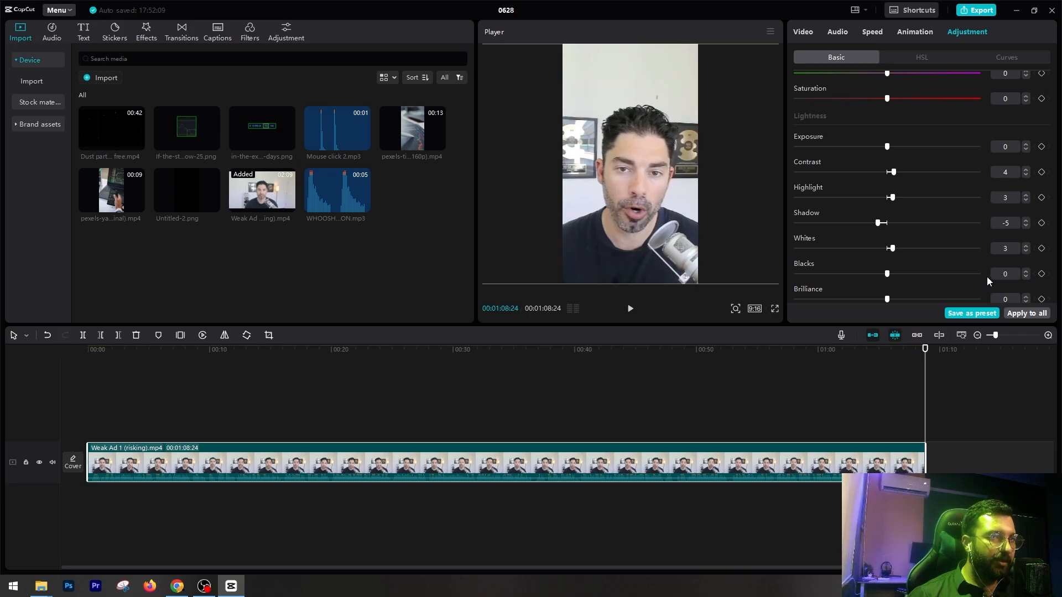
left_click(1026, 277)
mouse_move(887, 299)
left_mouse_down()
mouse_move(897, 301)
mouse_move(887, 299)
left_mouse_up()
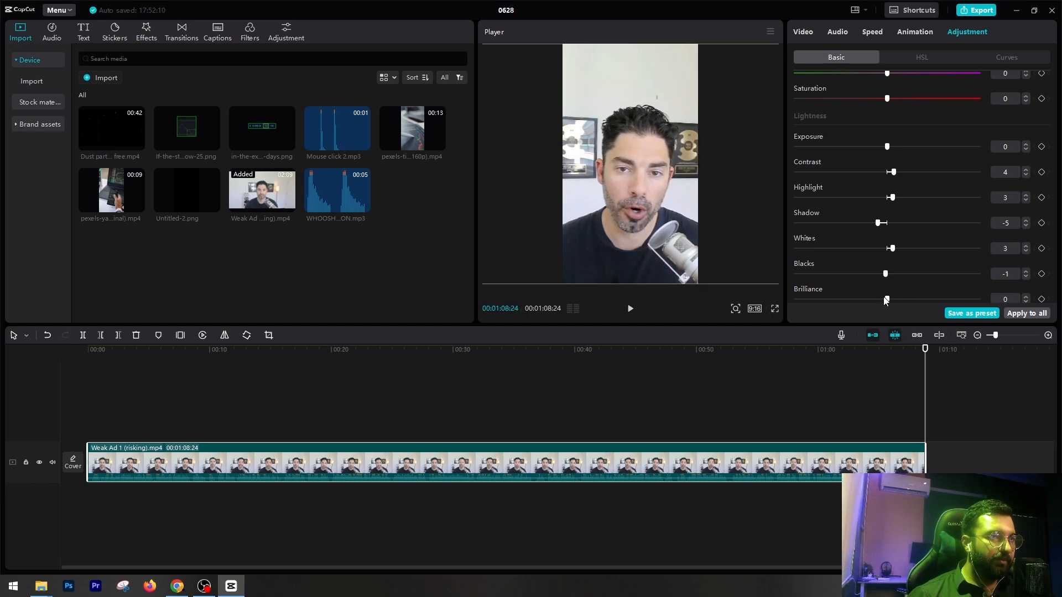
left_click(1026, 302)
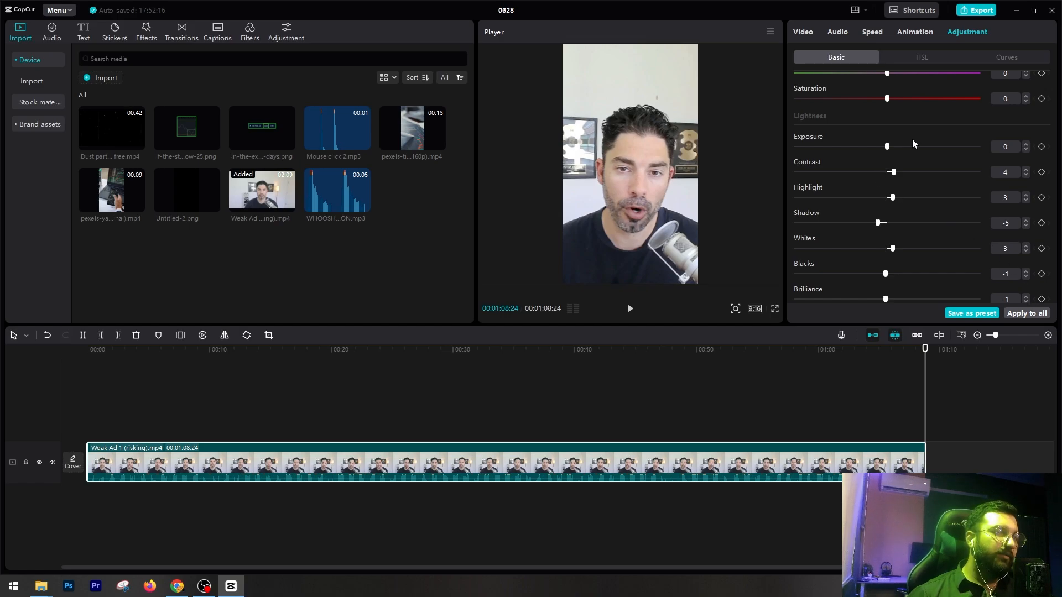
left_click(1026, 145)
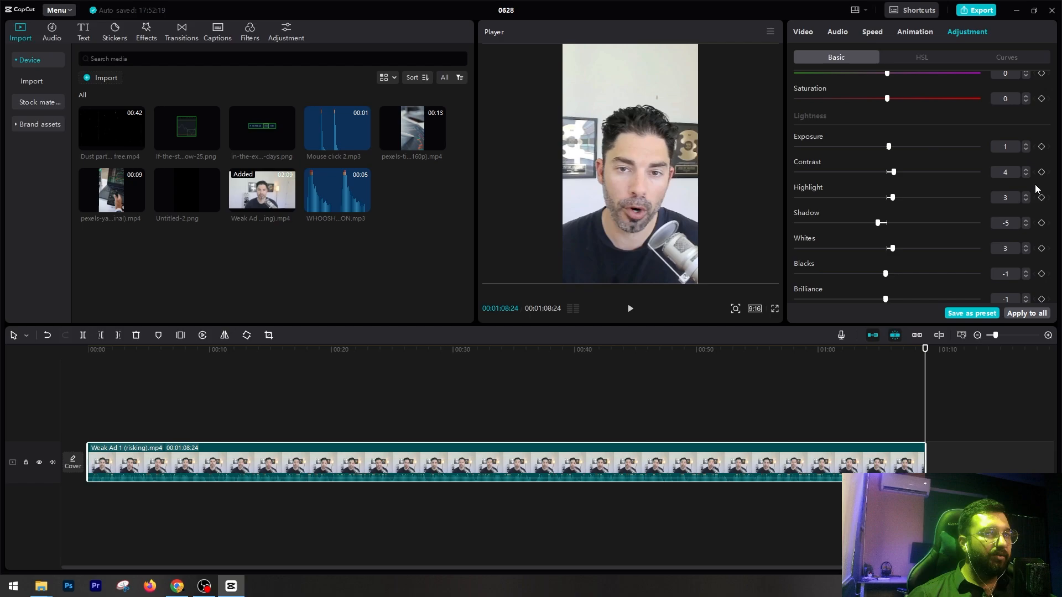
Undo all the lightness adjustments made to the ad clip.
key("ctrl+z")
key("ctrl+z")
key("ctrl+z")
key("ctrl+z")
key("ctrl+z")
key("ctrl+z")
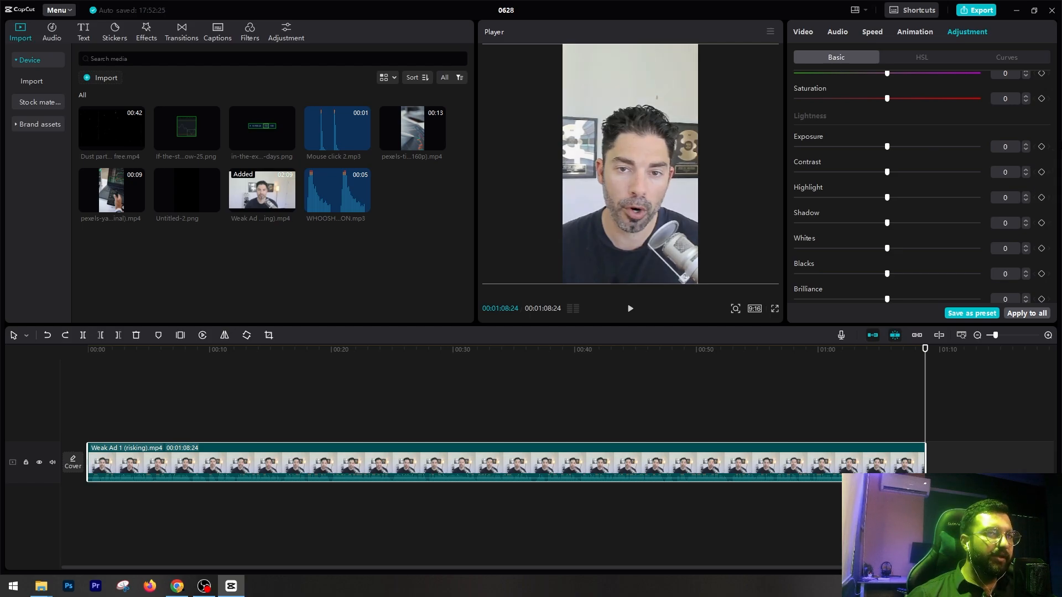
Move the playhead to about 58 seconds, look over the ad clip's HSL and curves adjustments, and return to its basic video settings.
left_click(803, 392)
left_click(803, 391)
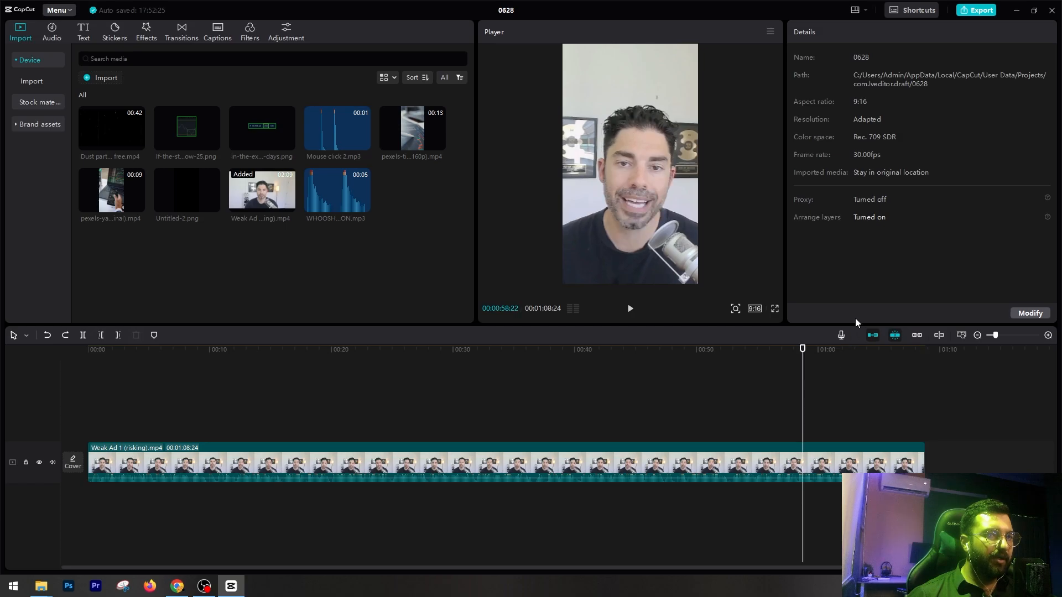
left_click(765, 463)
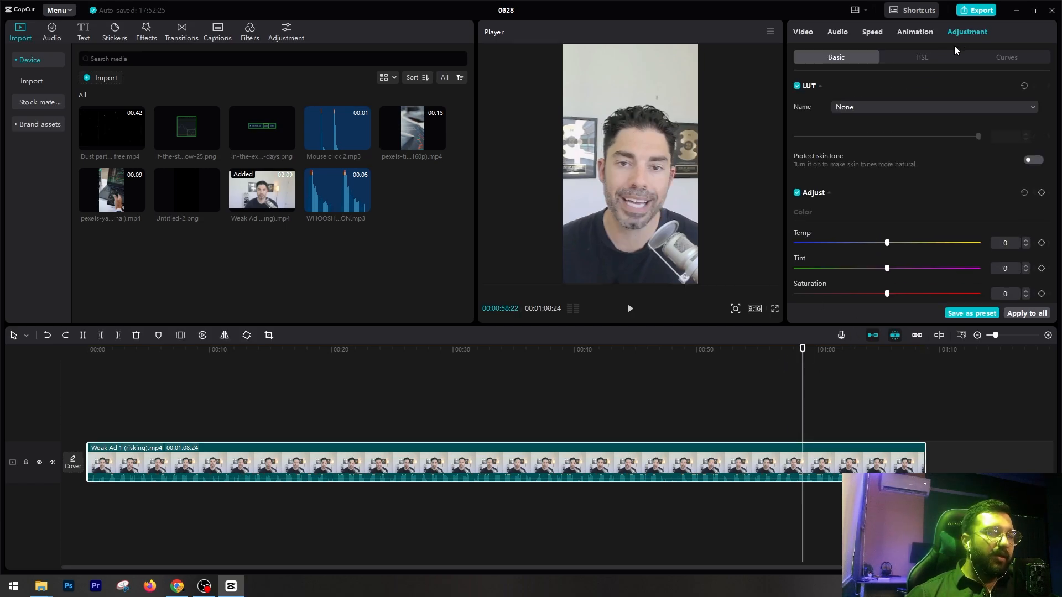
left_click(915, 57)
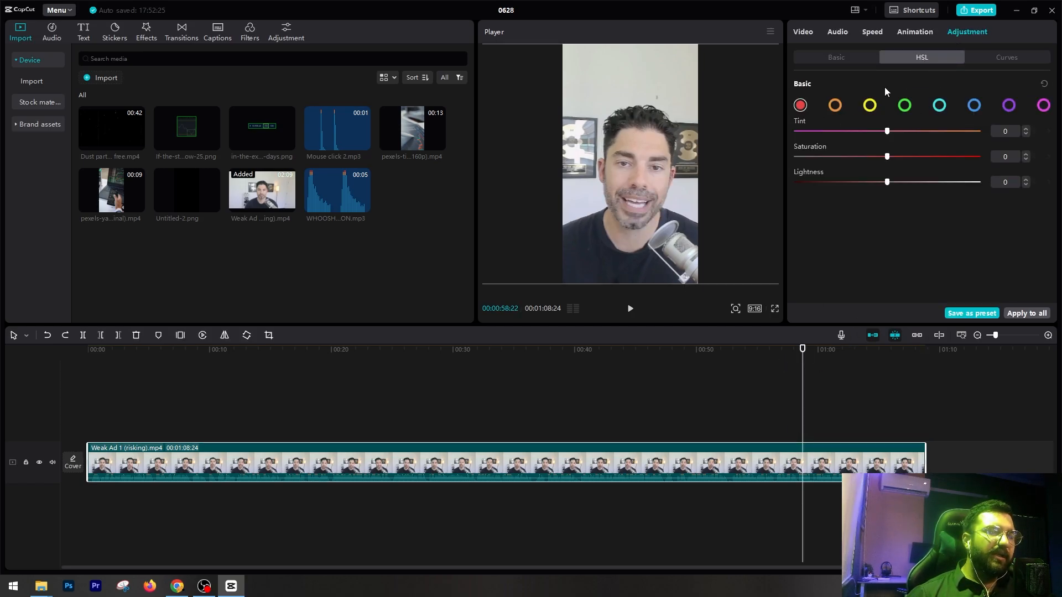
left_click(985, 59)
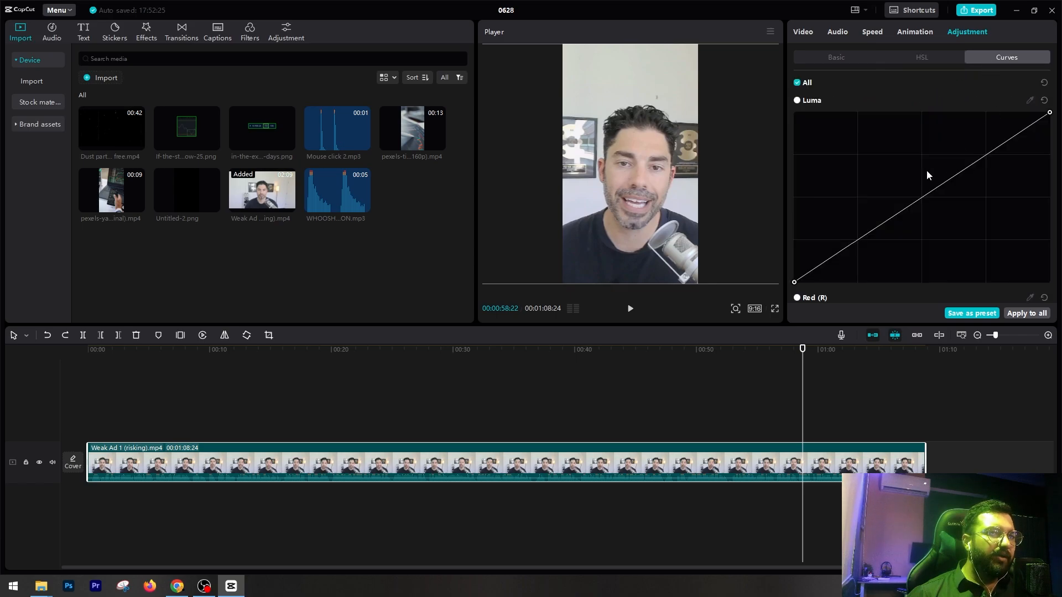
left_click(844, 57)
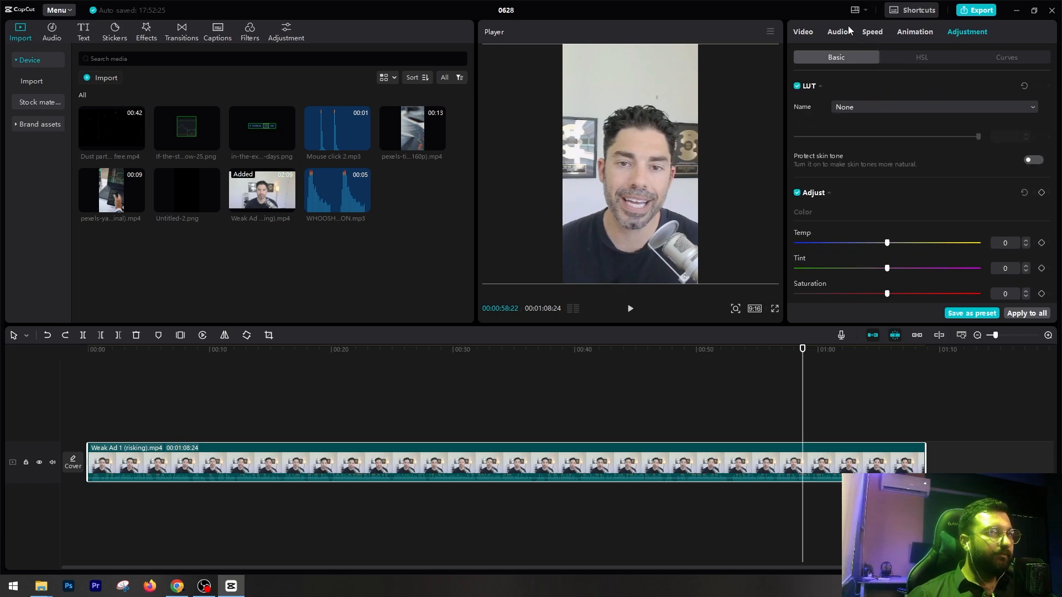
left_click(803, 31)
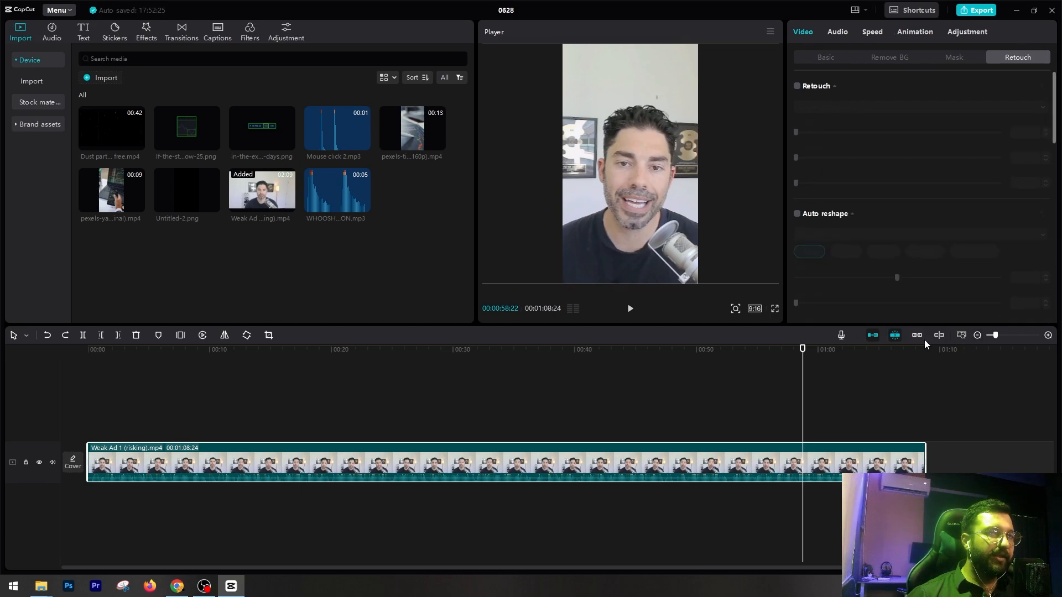
left_click(826, 58)
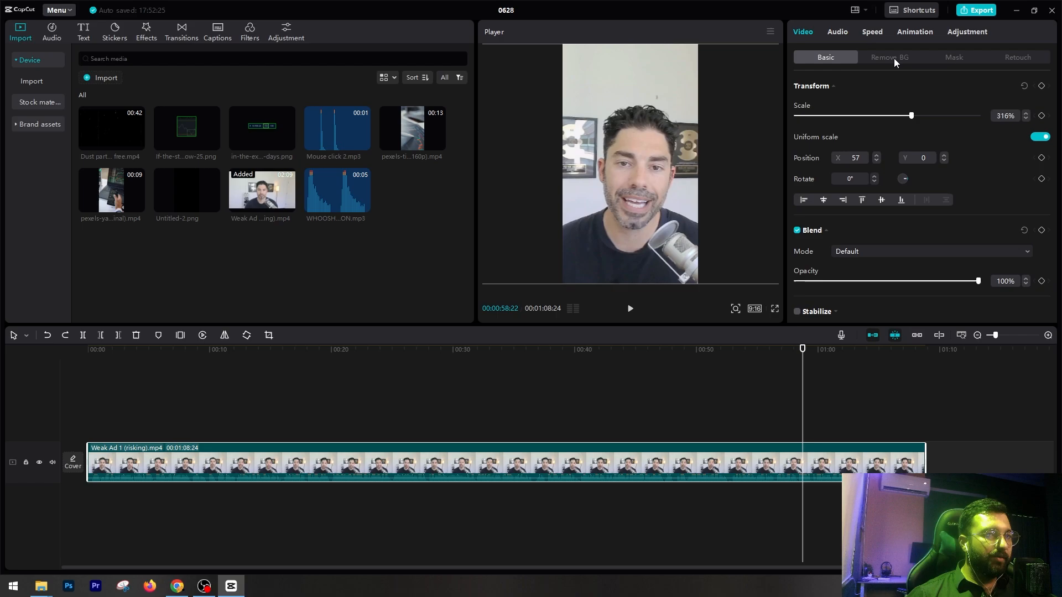
Look over the ad clip's background removal, mask and basic audio settings, and return to its mask options.
left_click(894, 58)
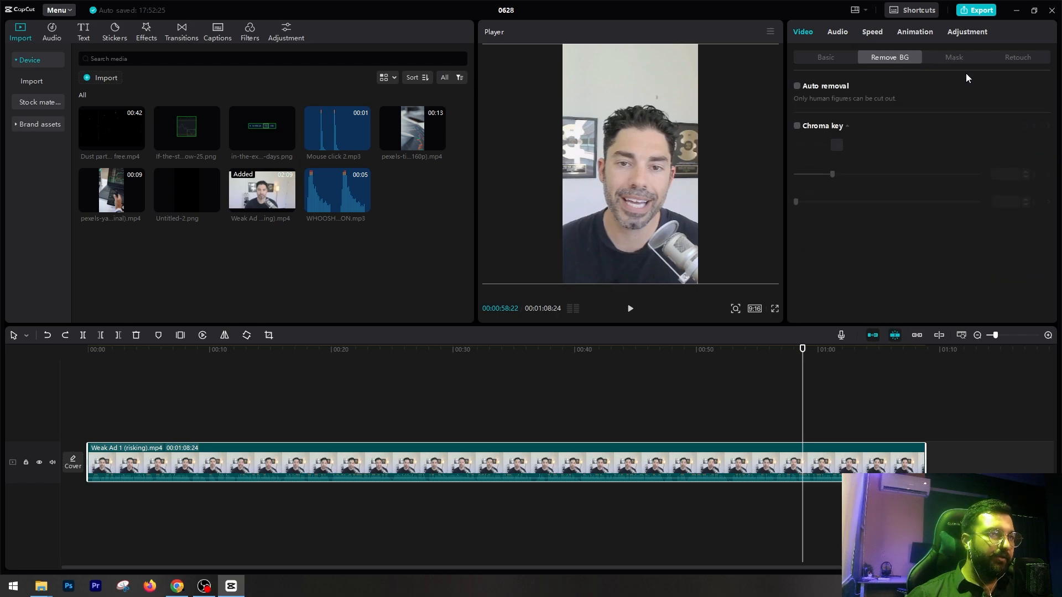
left_click(949, 58)
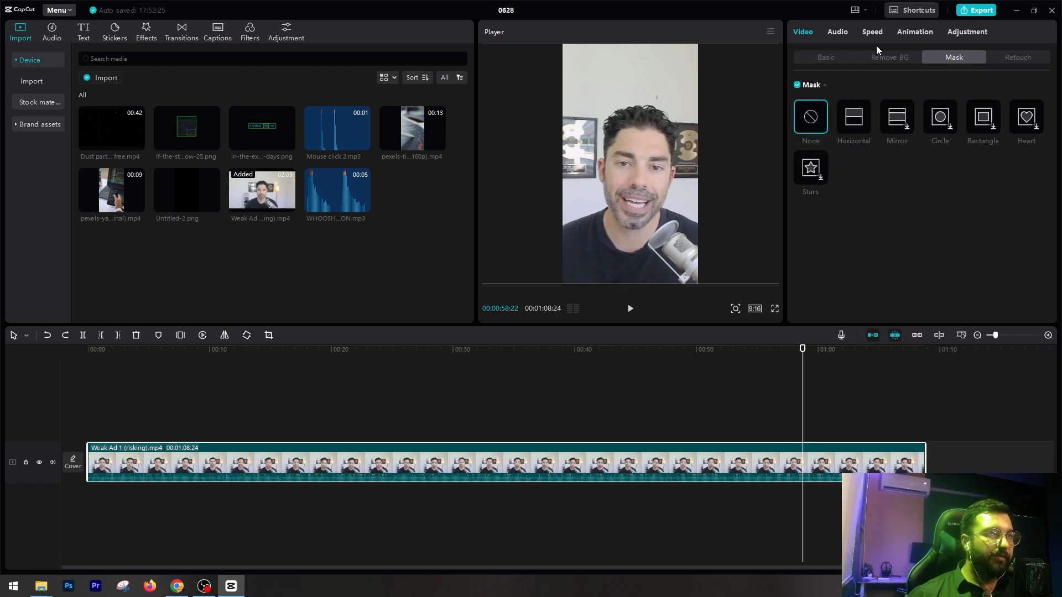
left_click(835, 33)
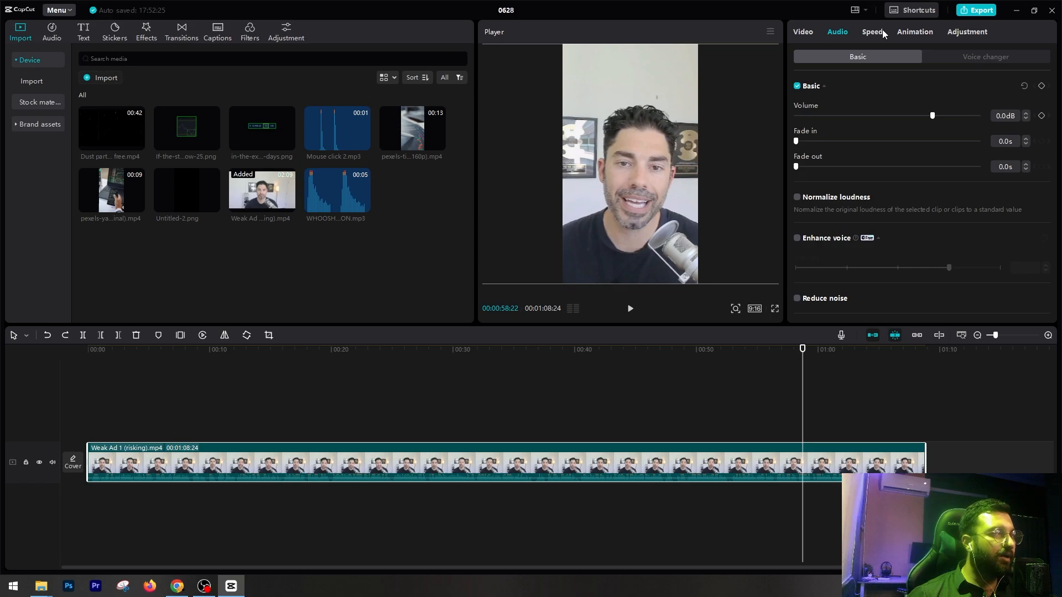
left_click(804, 31)
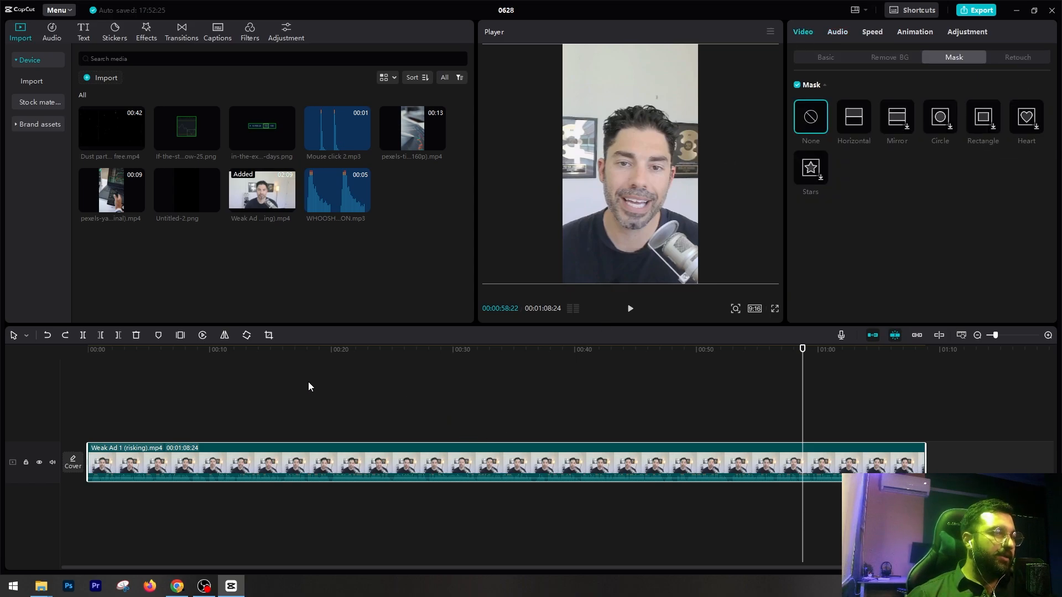
Return the playhead to the start and look over the Capcut folder's files available for import without adding any.
left_click_drag(307, 382, 55, 373)
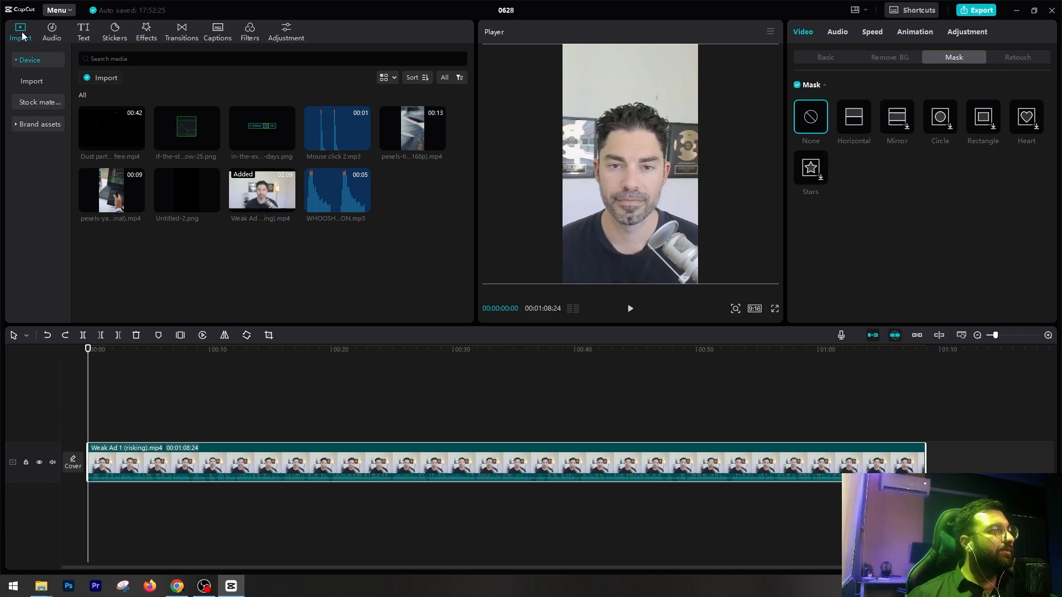
left_click(114, 78)
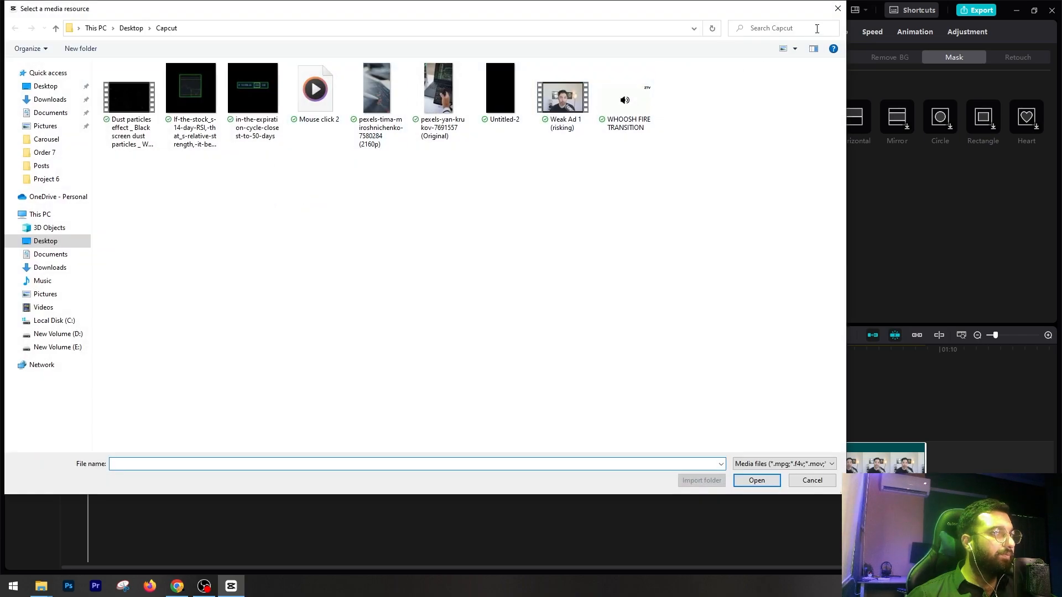
left_click(838, 9)
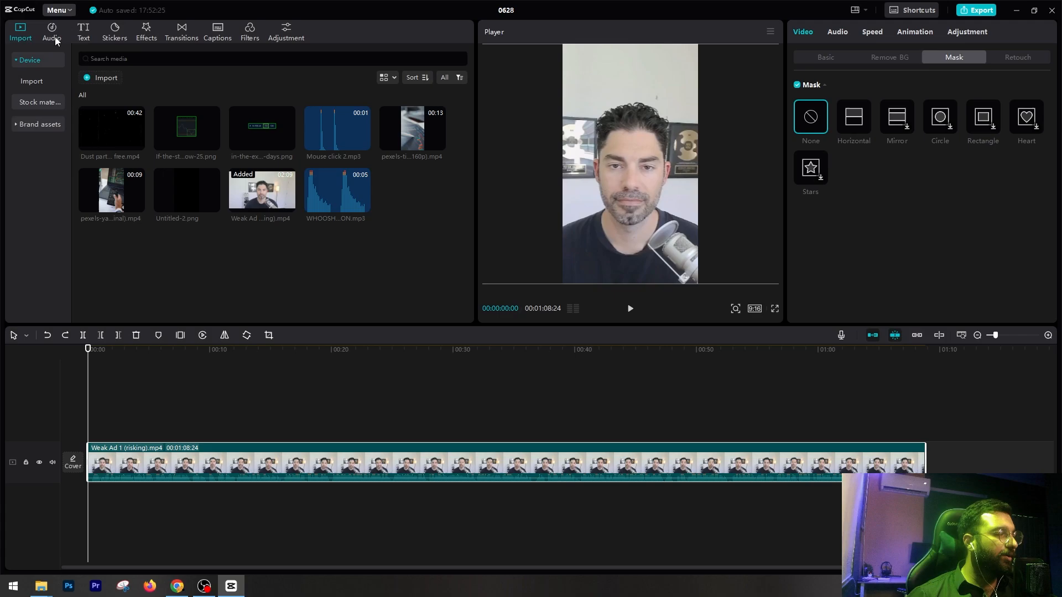
Search the music library for "motivational background" and add "Motivational and background tracks" beneath the ad clip at the timeline's start.
left_click(56, 41)
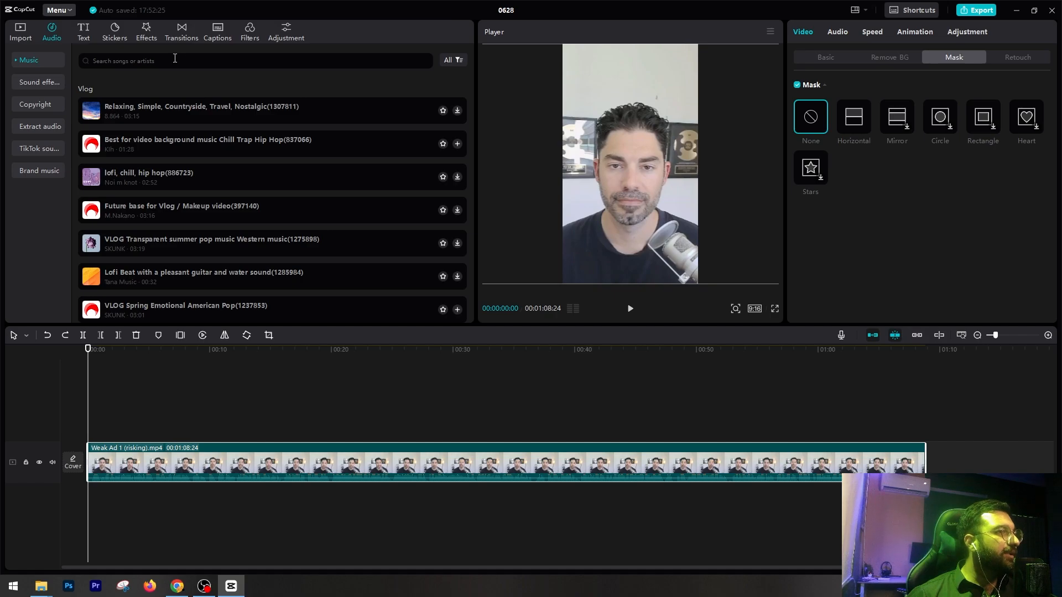
left_click(142, 61)
left_click(142, 109)
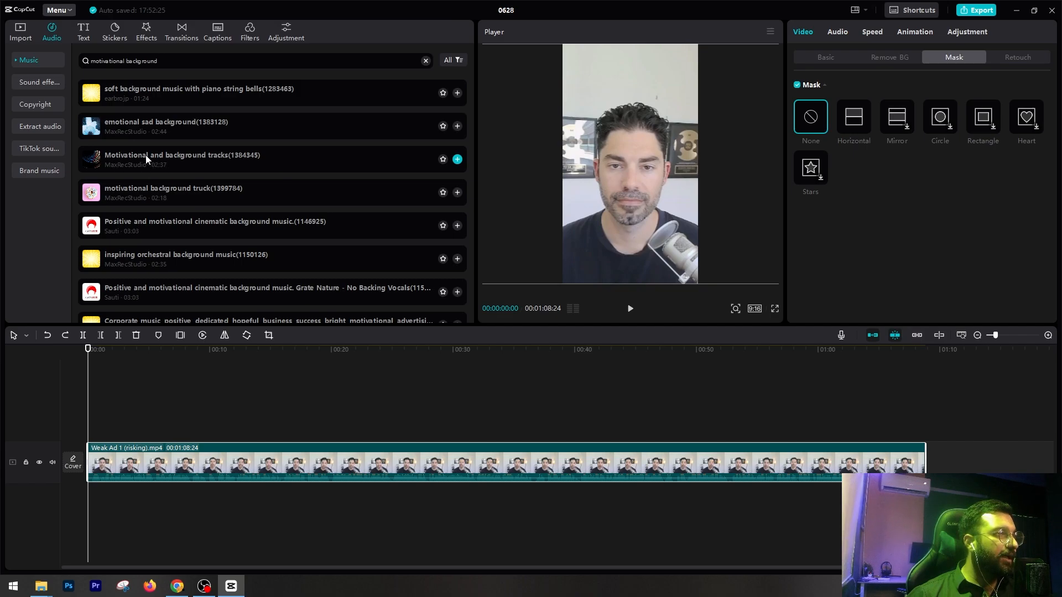
left_click_drag(144, 157, 85, 518)
Cut the music track at the ad clip's end, delete the excess, and return the playhead to the start.
left_click(921, 349)
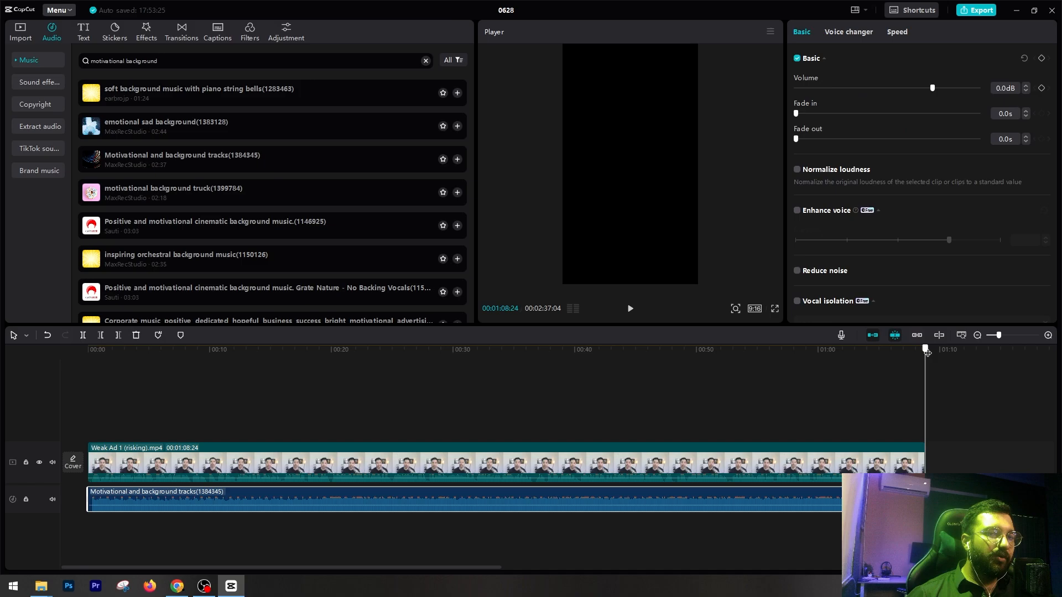
left_click(84, 335)
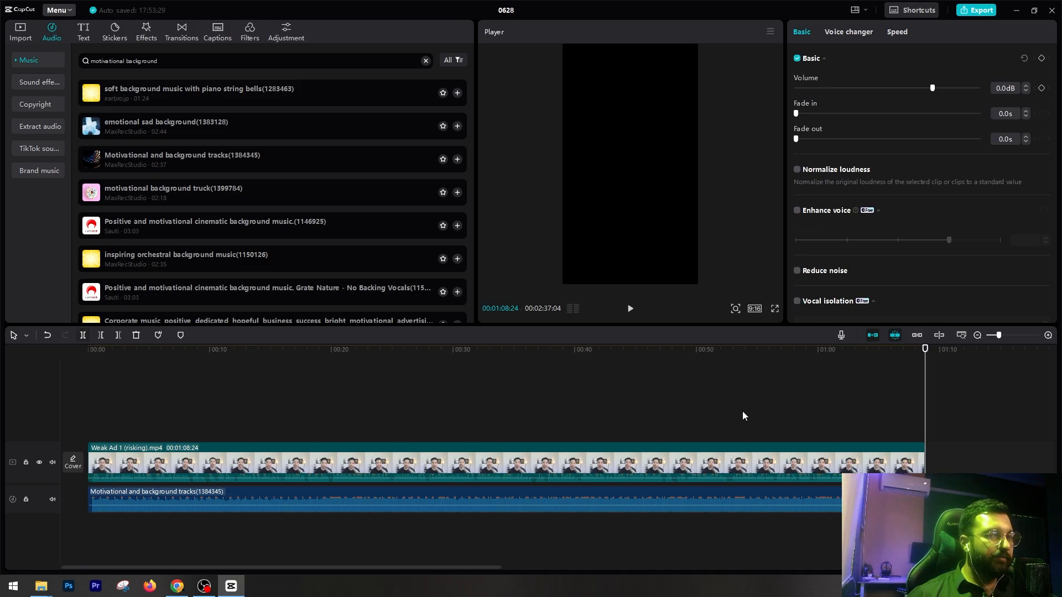
key("Delete")
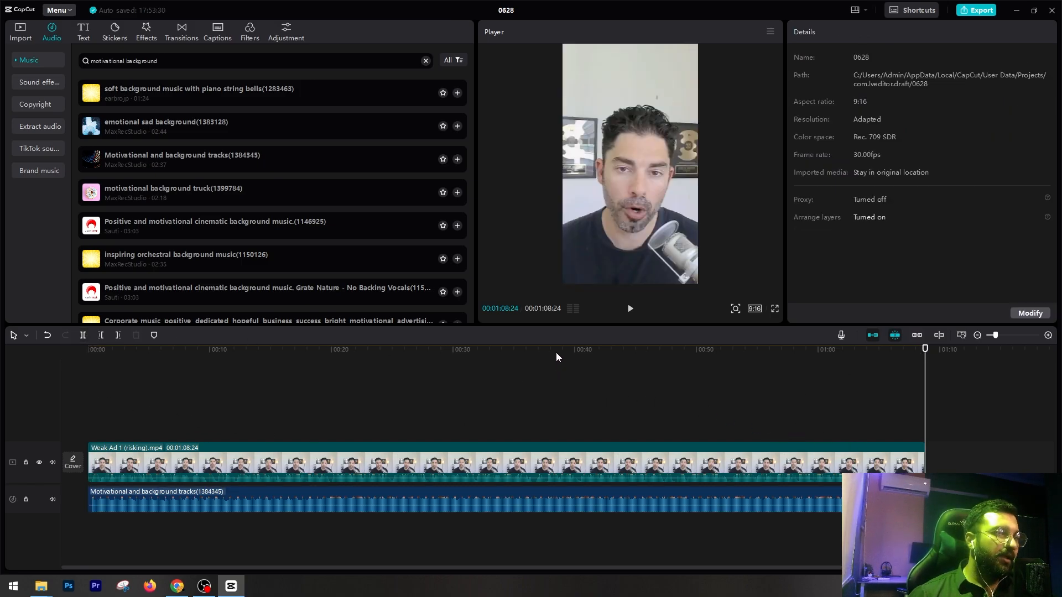
left_click_drag(556, 353, 28, 359)
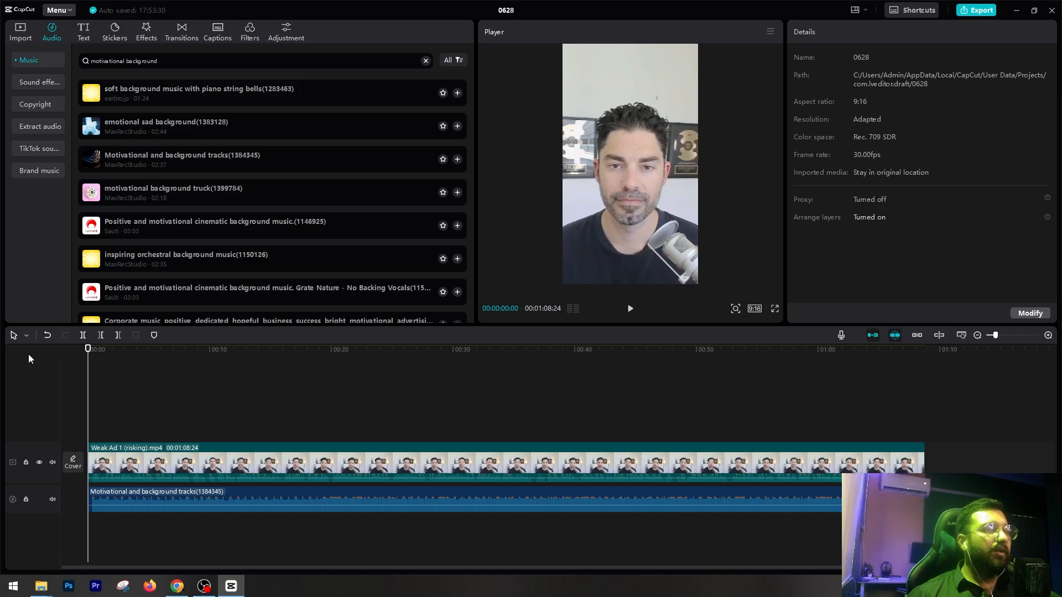
left_click(270, 460)
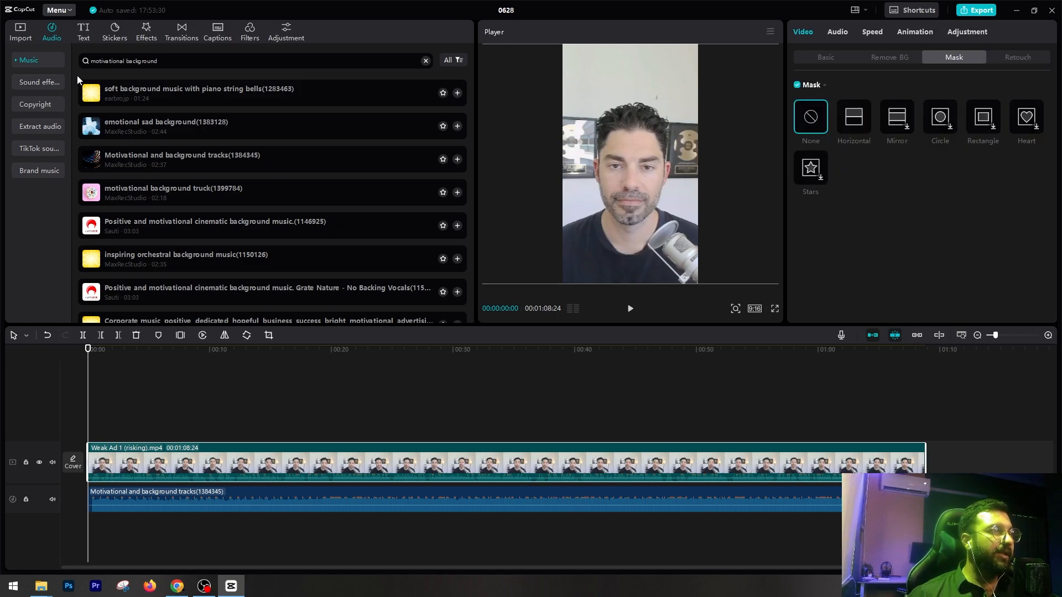
triple_click(145, 59)
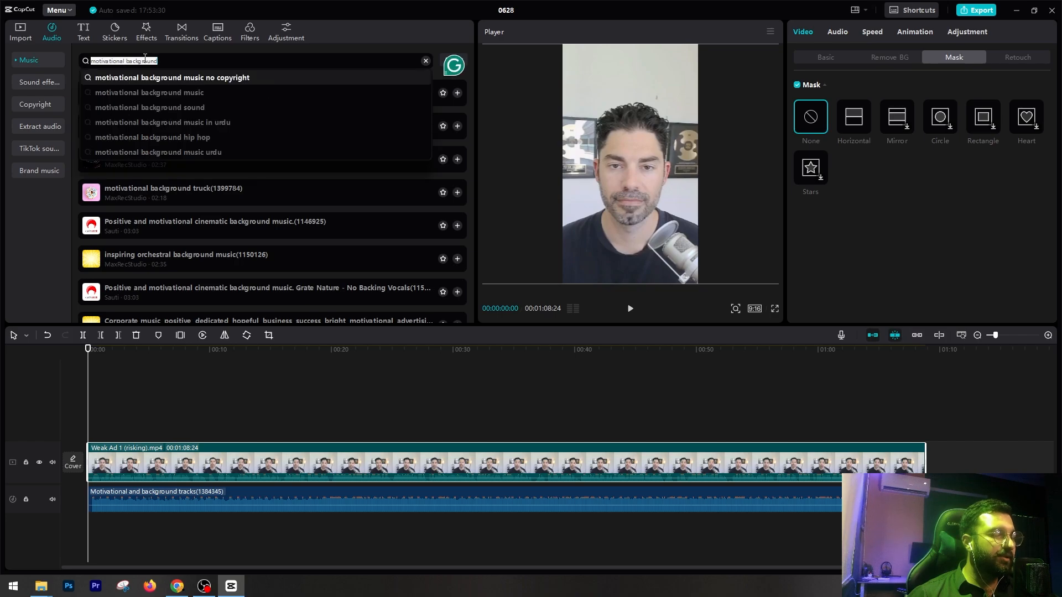
left_click(472, 265)
left_click_drag(471, 263, 474, 108)
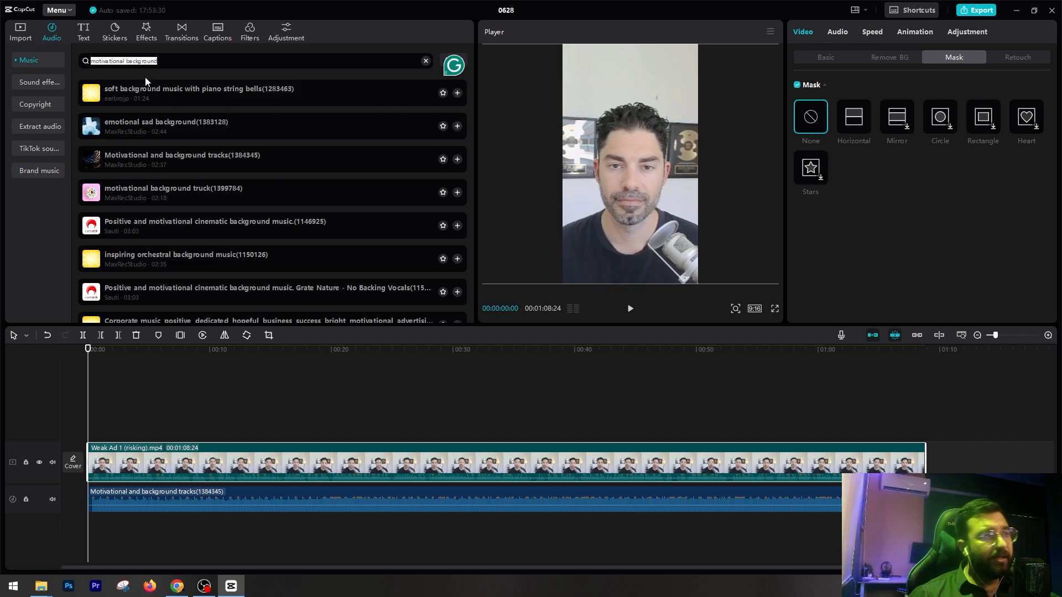
Play the video's opening to hear the music against the speaker's voice, and return the playhead to the start.
left_click(170, 496)
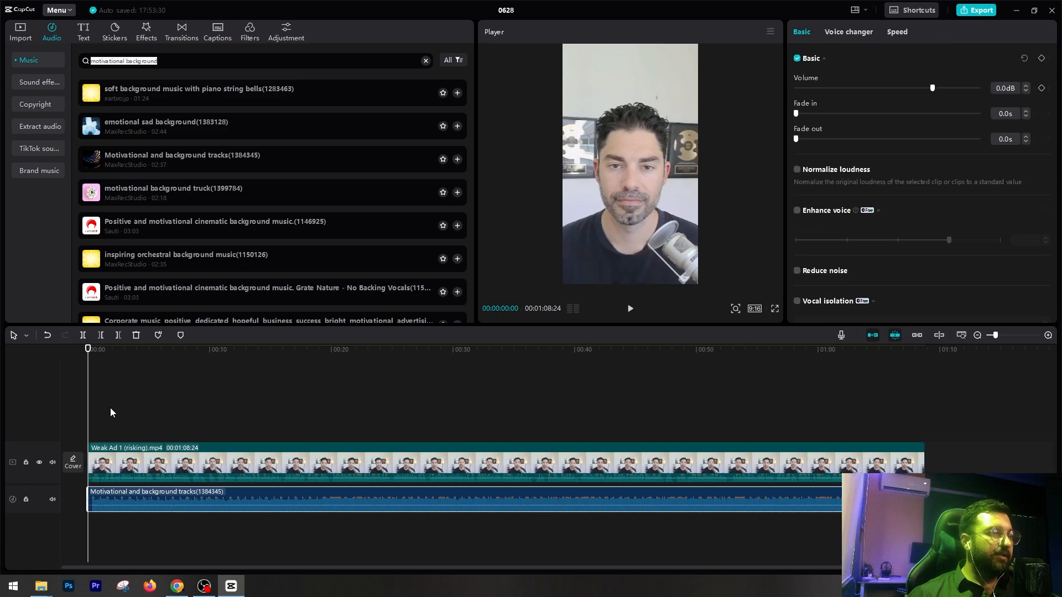
key("space")
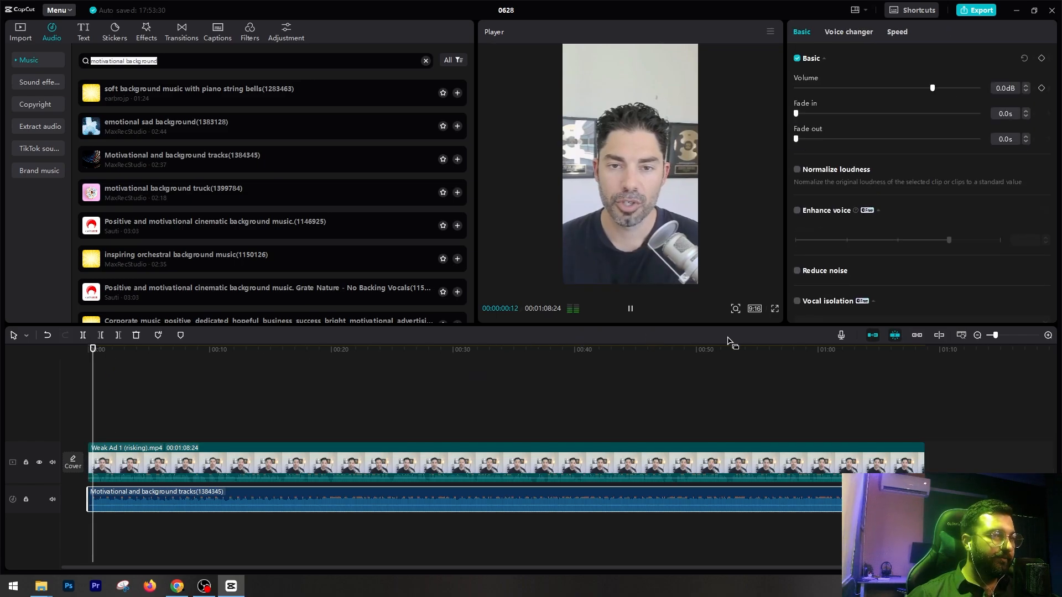
key("space")
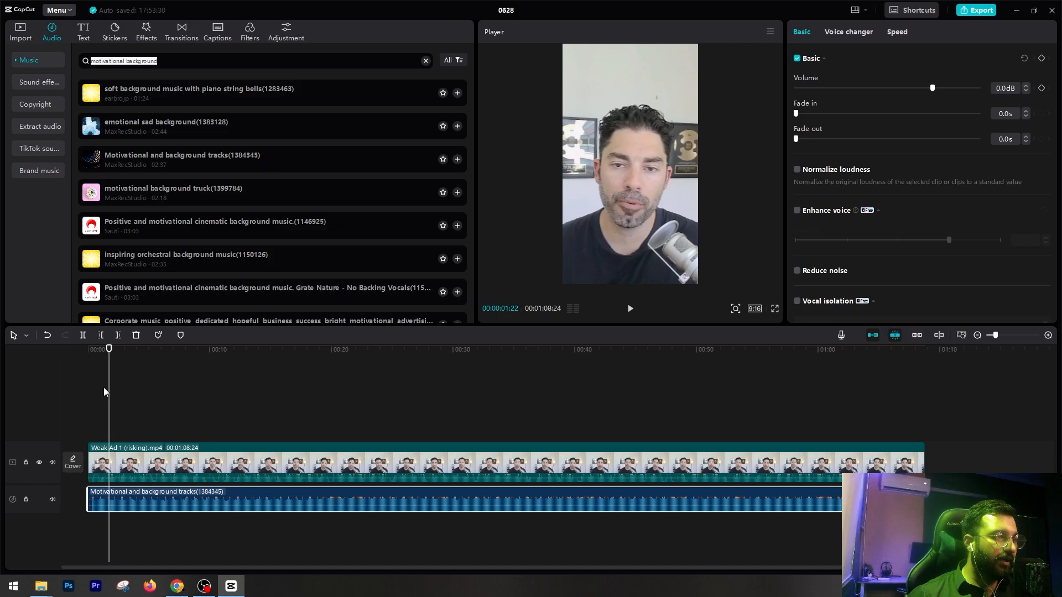
left_click_drag(110, 349, 88, 350)
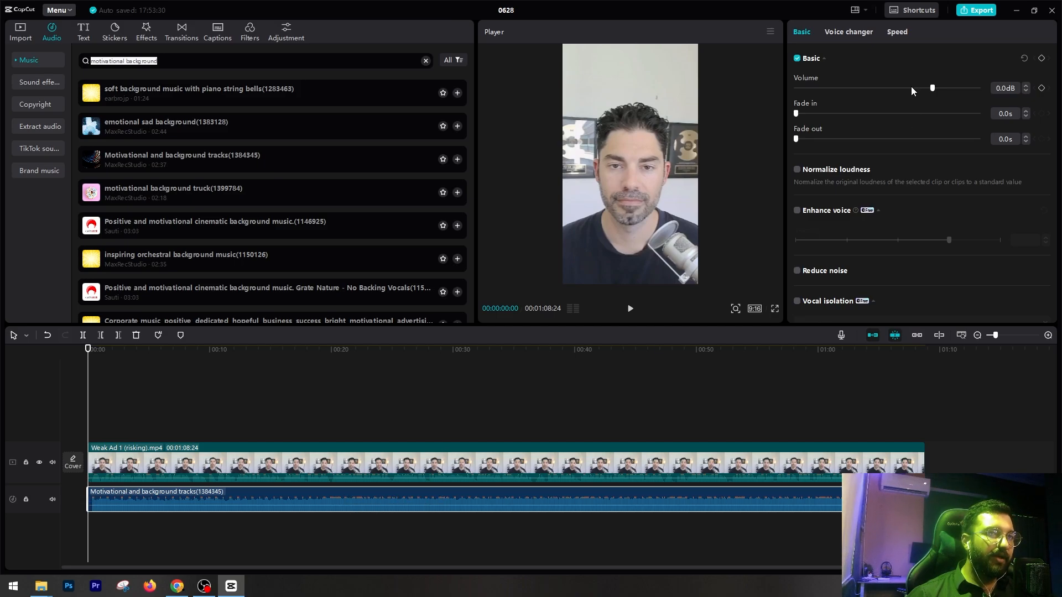
Lower the music track's volume to -18.5 dB, listen to the opening, and return the playhead to the start.
left_click_drag(911, 86, 890, 87)
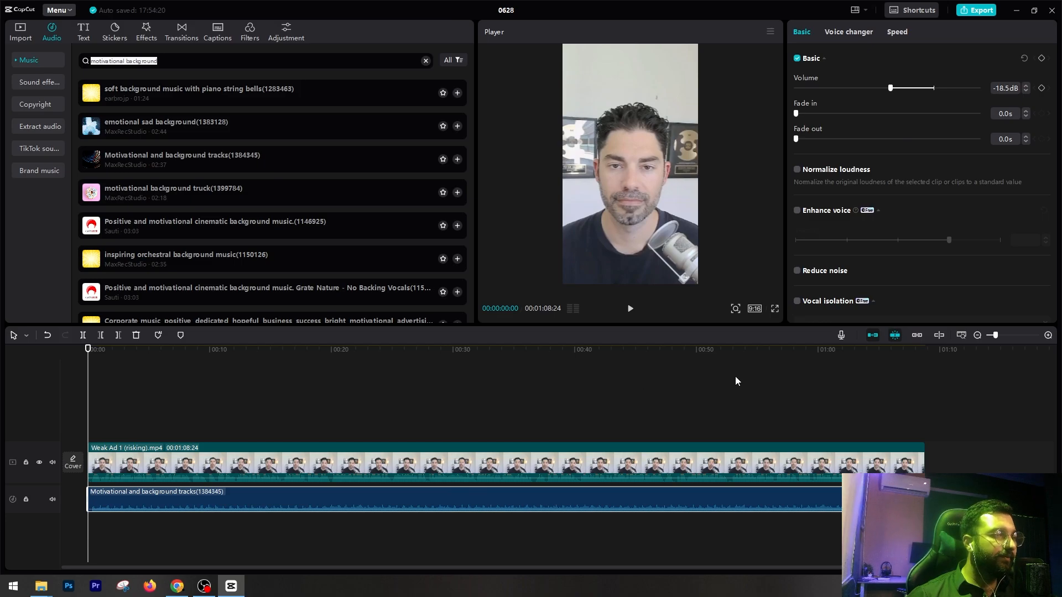
key("space")
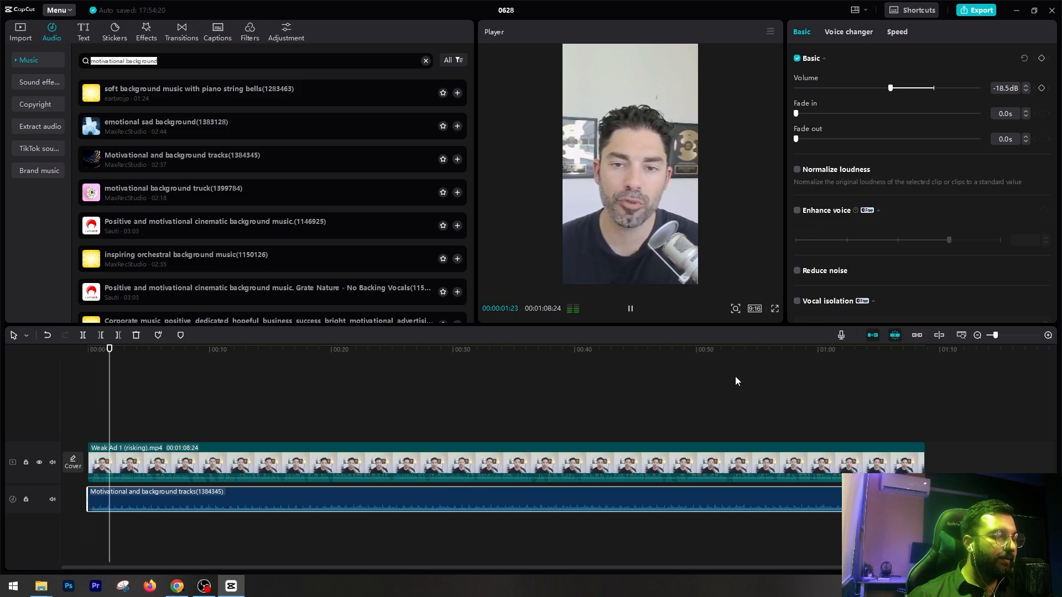
key("space")
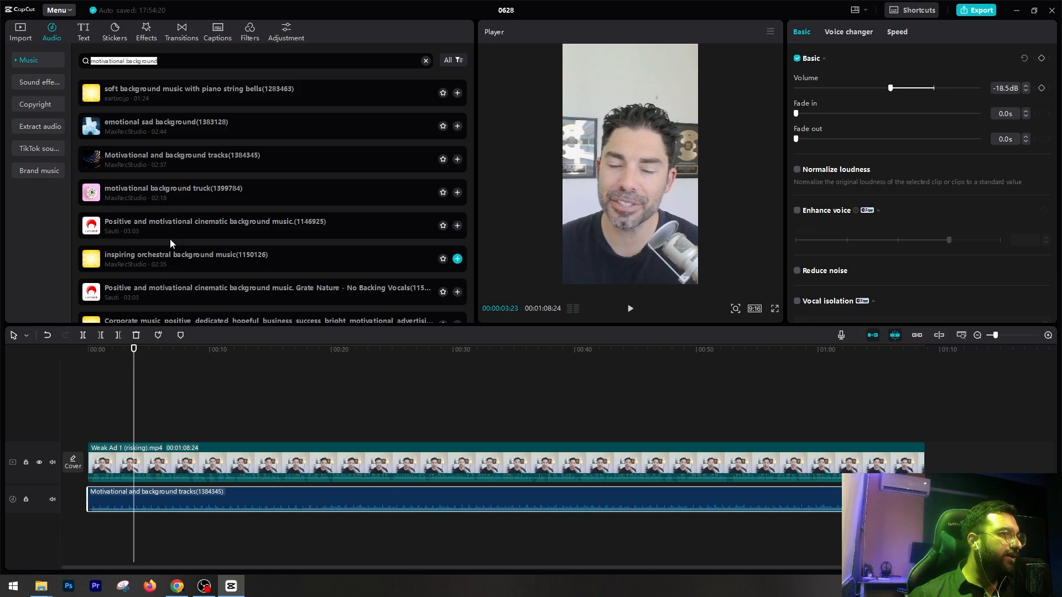
left_click_drag(131, 354, 88, 356)
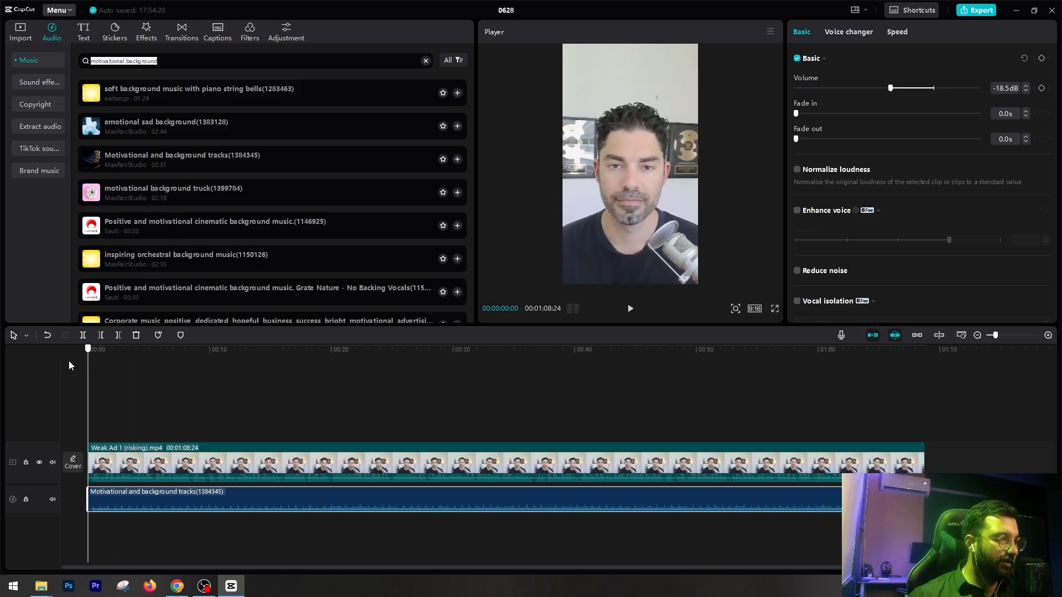
Try the Explosion sound effect beneath the music at the timeline's start, play it, and delete it.
left_click(39, 83)
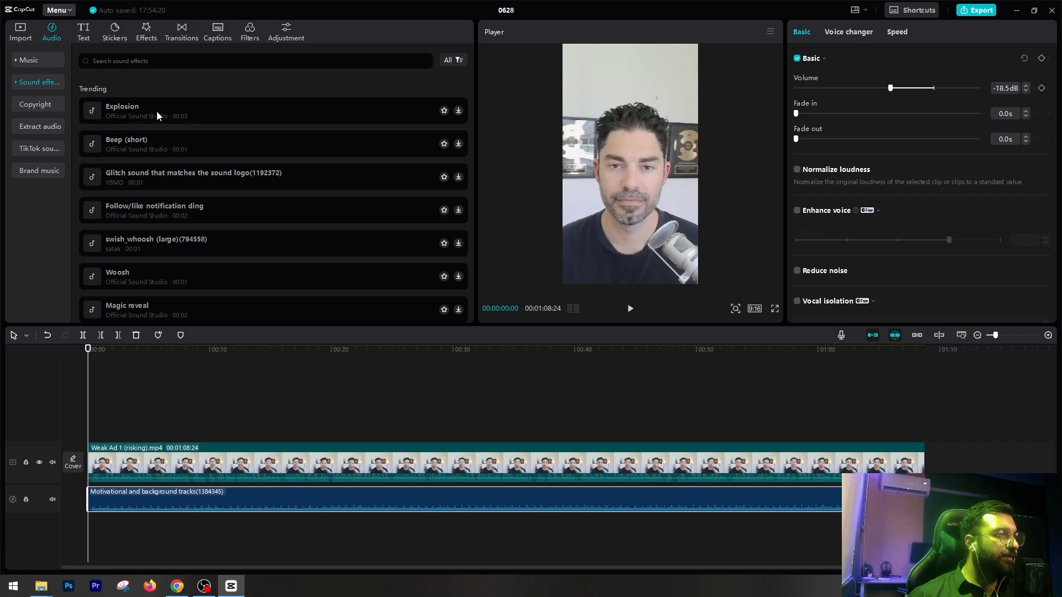
left_click_drag(157, 111, 86, 526)
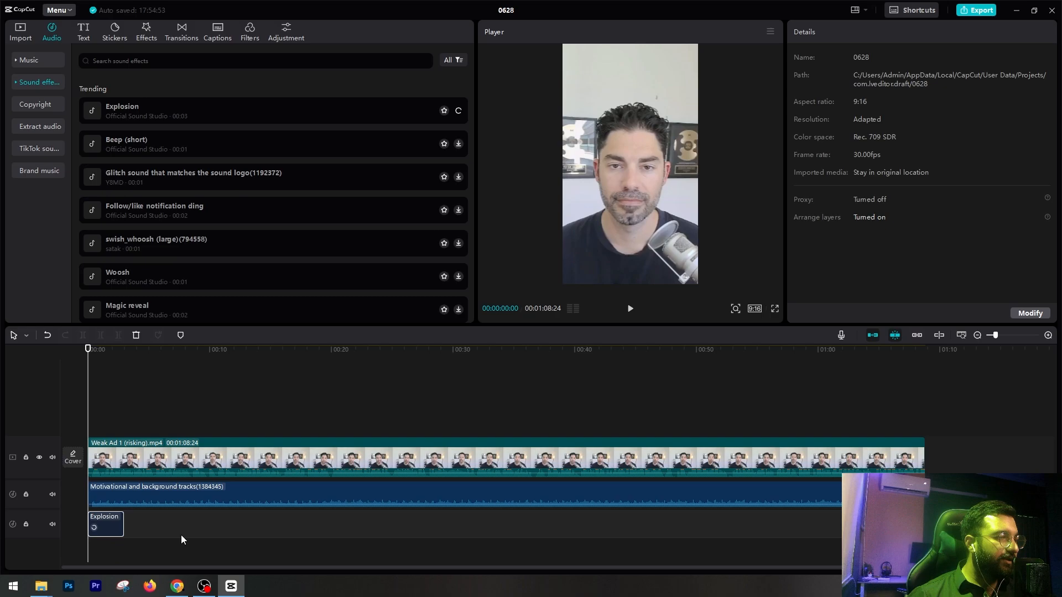
key("space")
key("space")
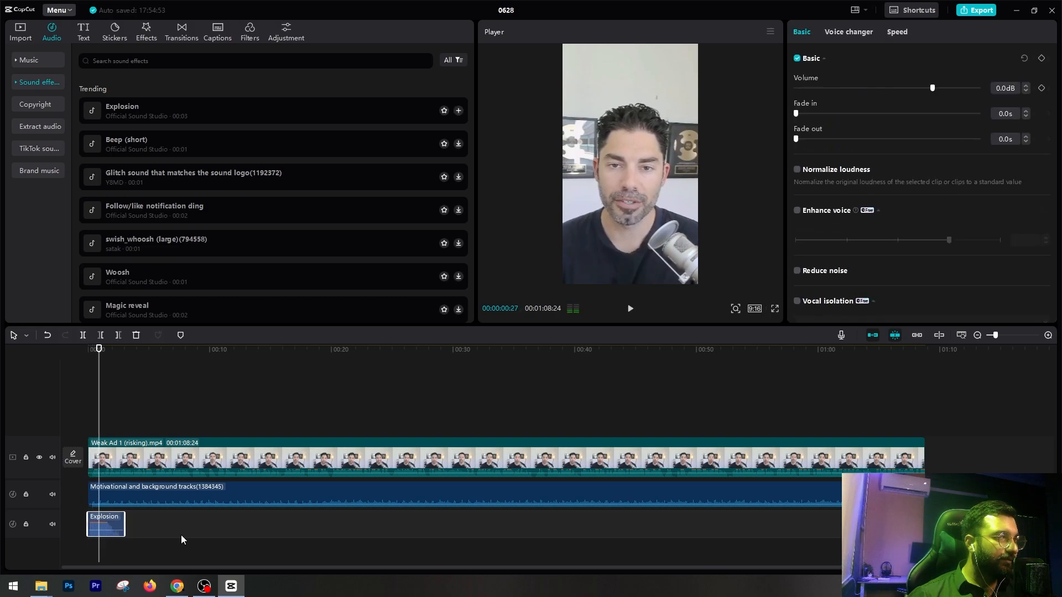
key("Home")
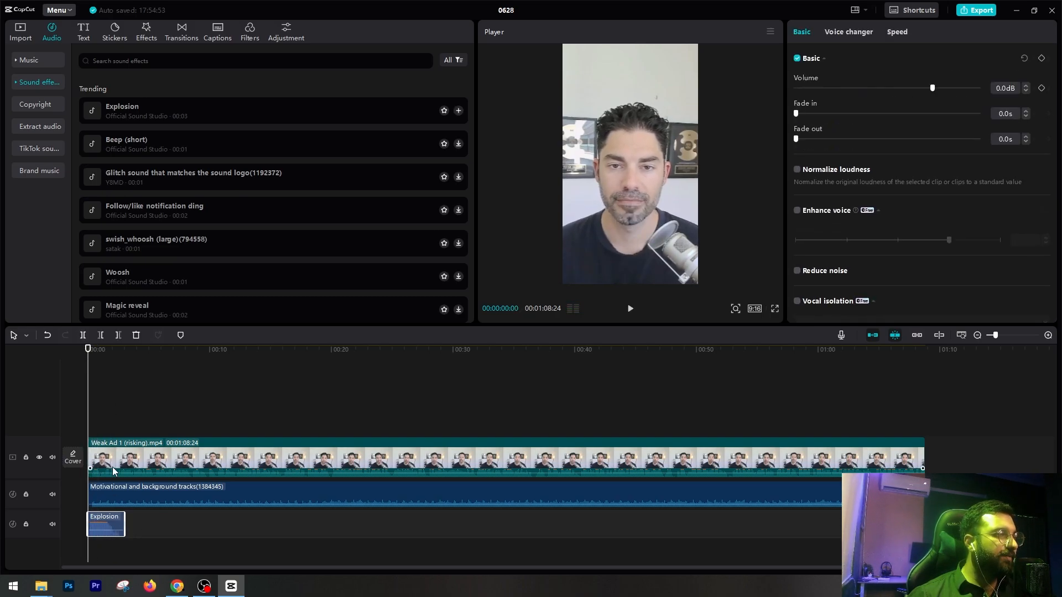
key("Delete")
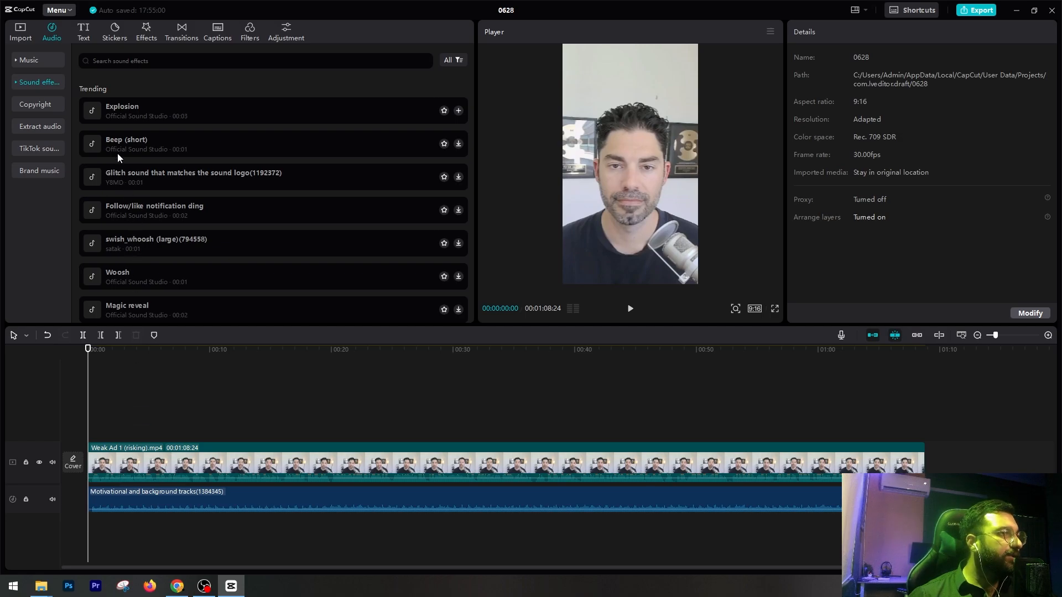
Preview the Beep (short), Glitch sound that matches the sound logo and Follow/like notification ding sound effects.
left_click(109, 141)
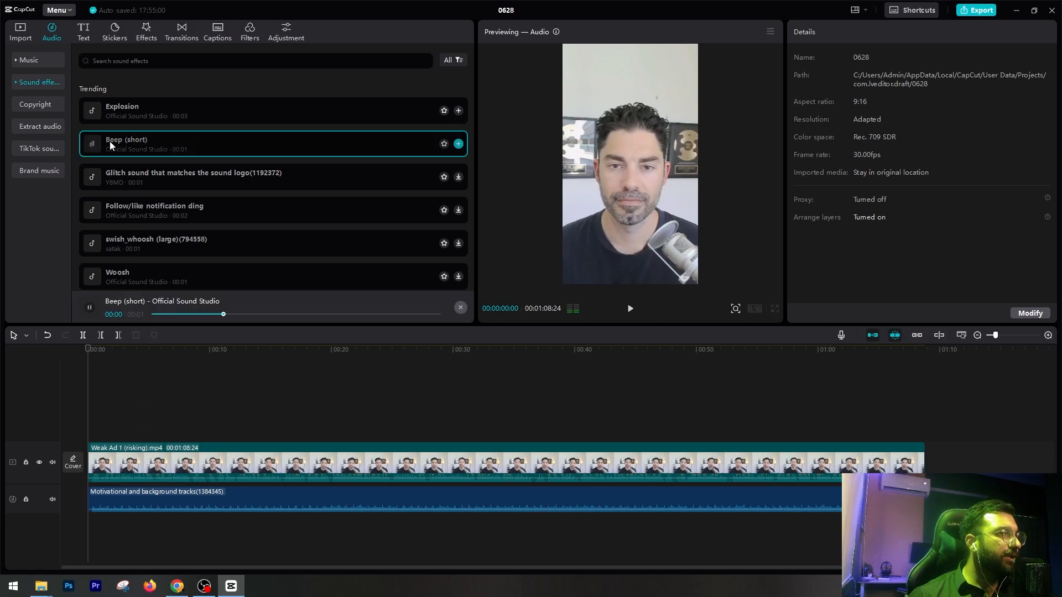
left_click(108, 174)
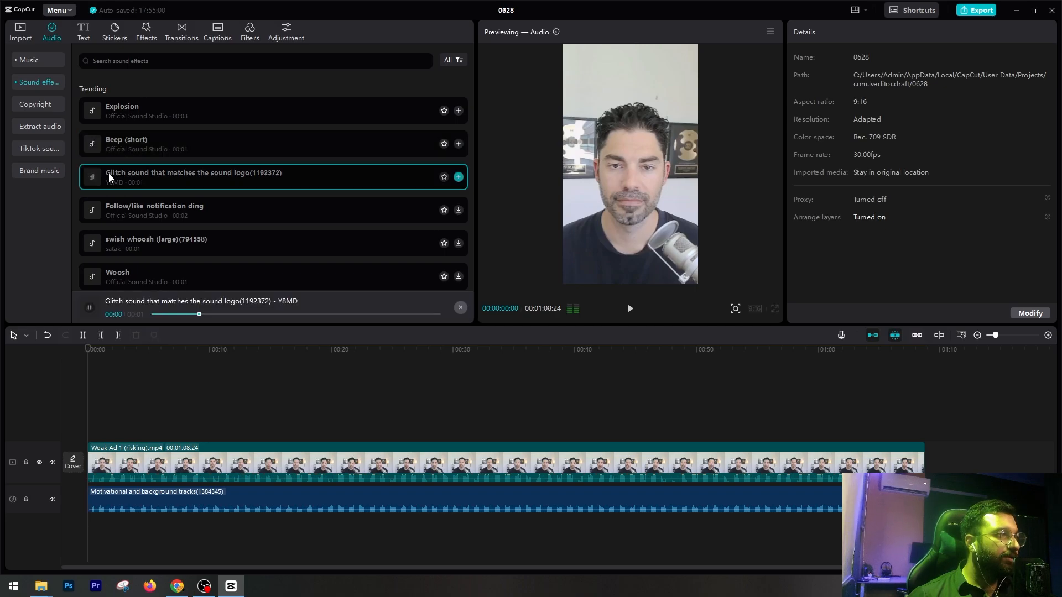
left_click(104, 211)
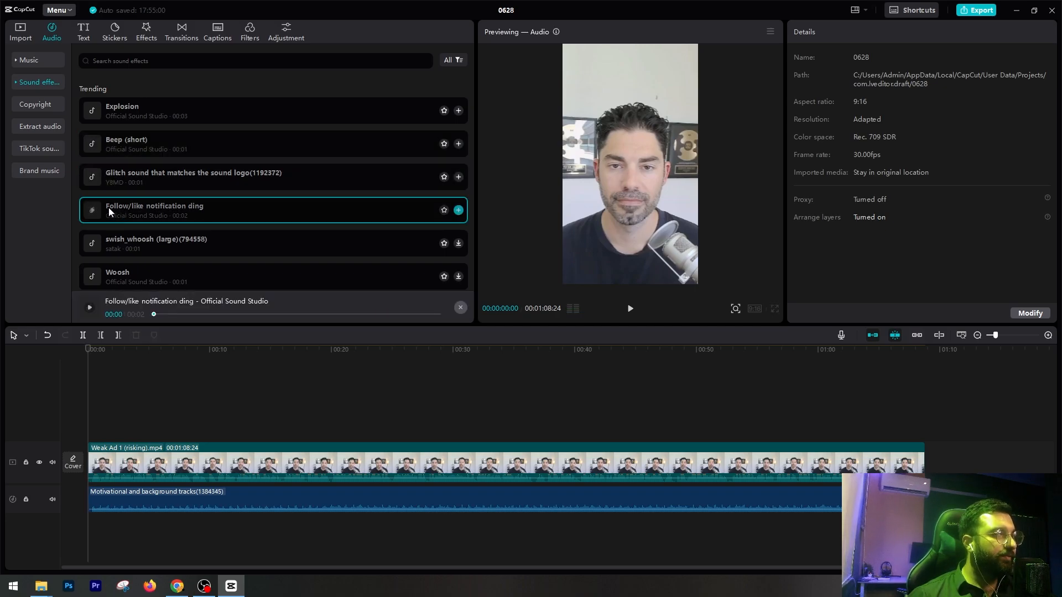
Try the Follow/like notification ding beneath the music at the timeline's start, play it, and delete it.
left_click_drag(108, 208, 83, 553)
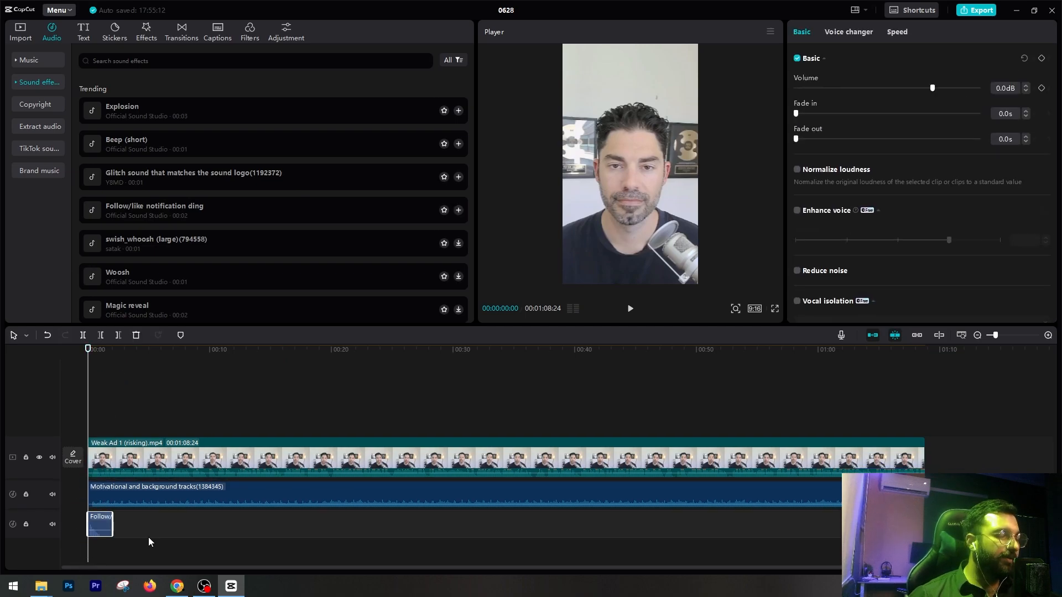
key("space")
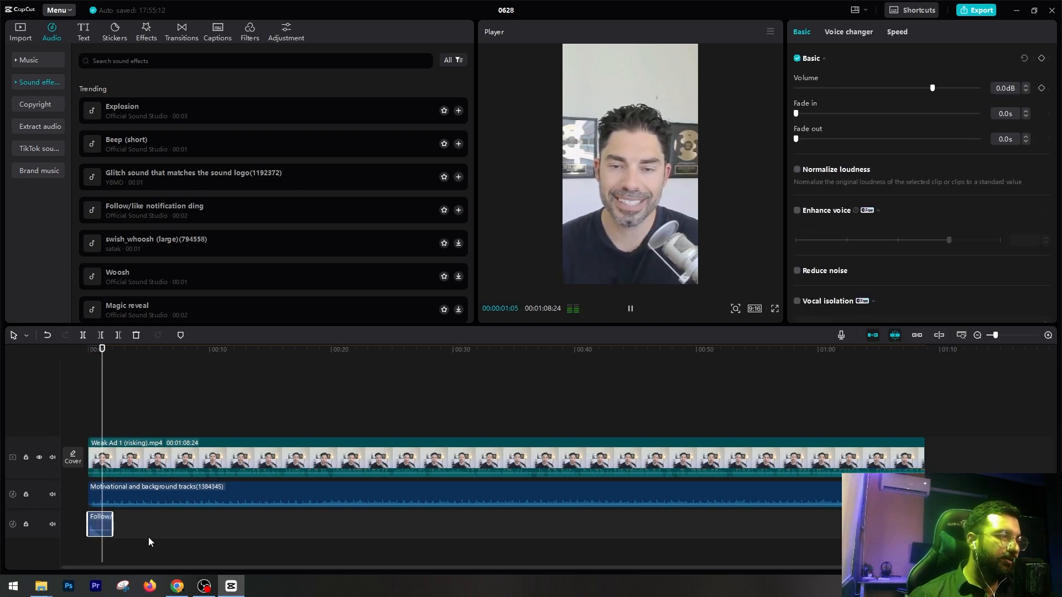
key("space")
key("Delete")
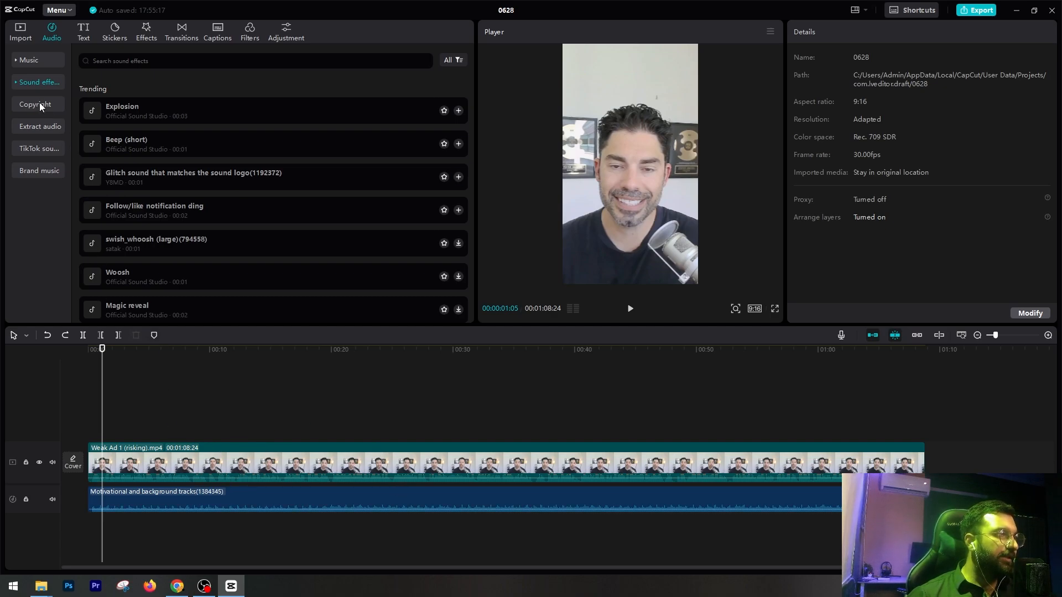
Look through the Extract audio, TikTok sounds, Brand music and Music sections, and return to the imported media.
left_click(57, 125)
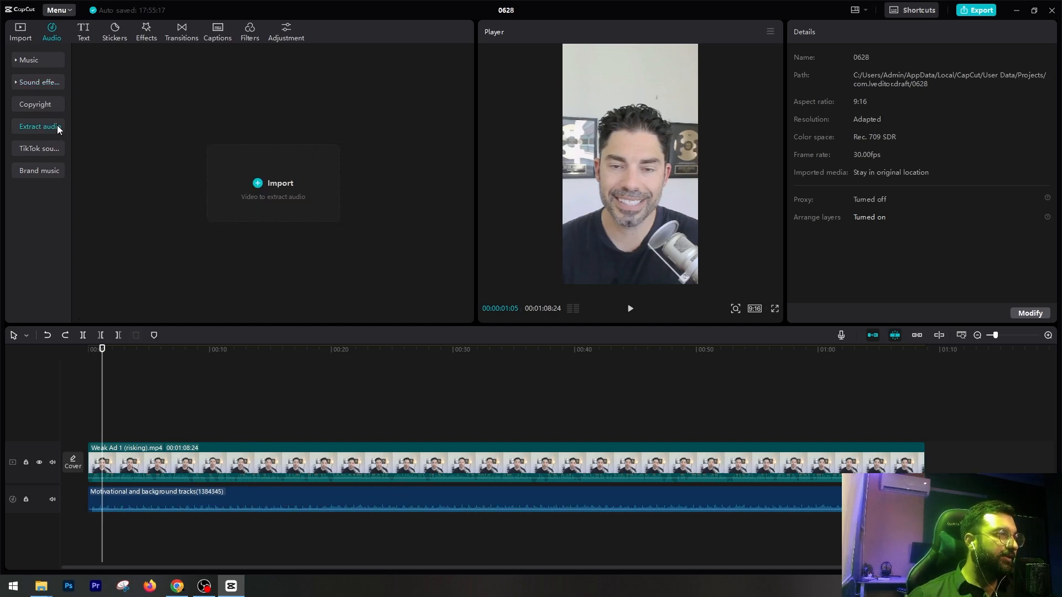
left_click(41, 147)
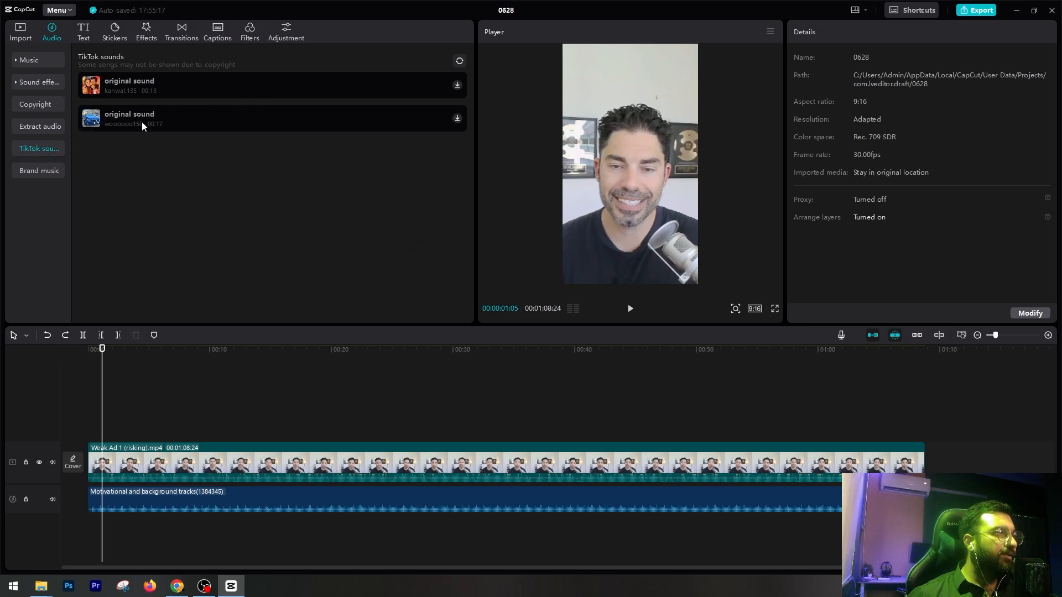
left_click(25, 169)
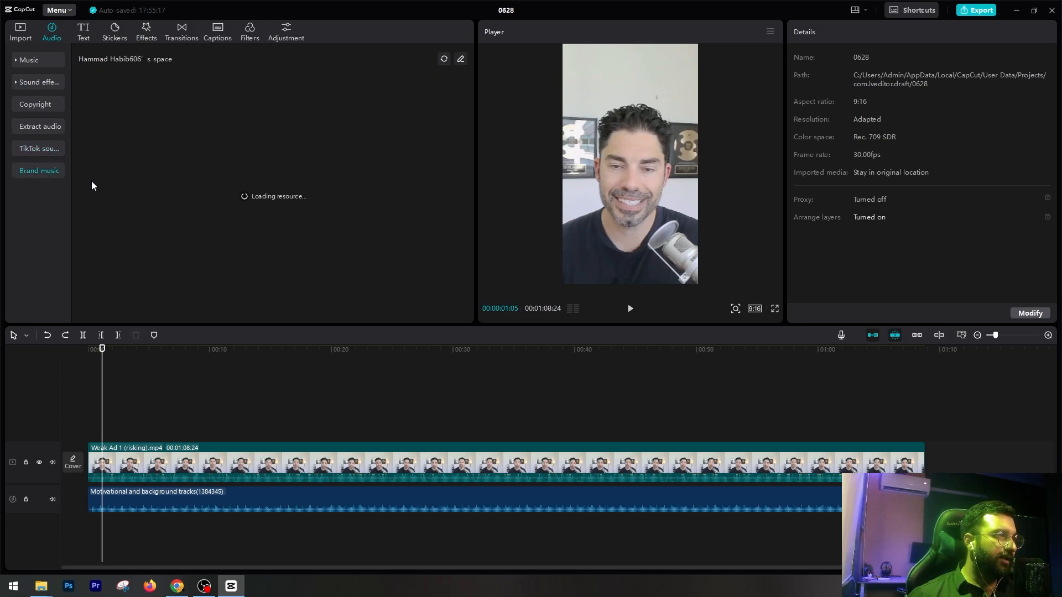
left_click(30, 58)
left_click(21, 32)
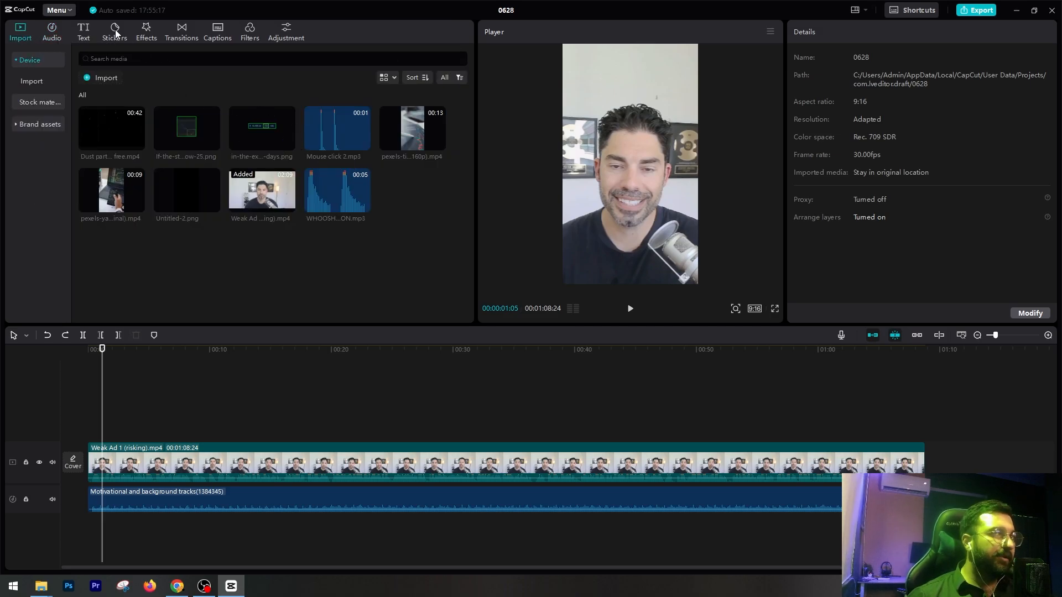
Try adding default text clips at 00:00:01:05 and 00:00:26:20 on the timeline, and undo both additions.
left_click(82, 33)
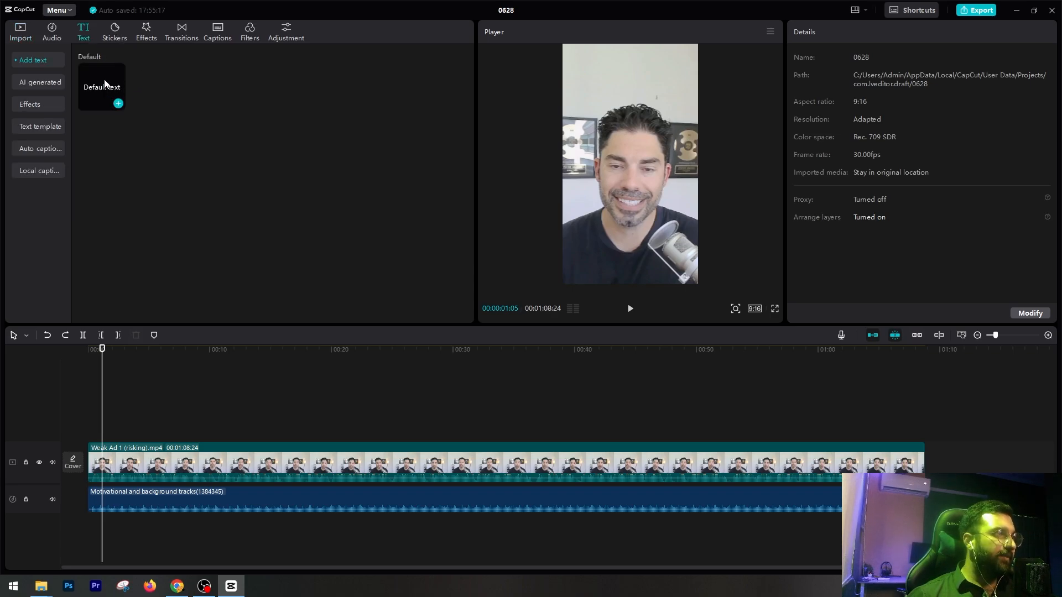
left_click(117, 104)
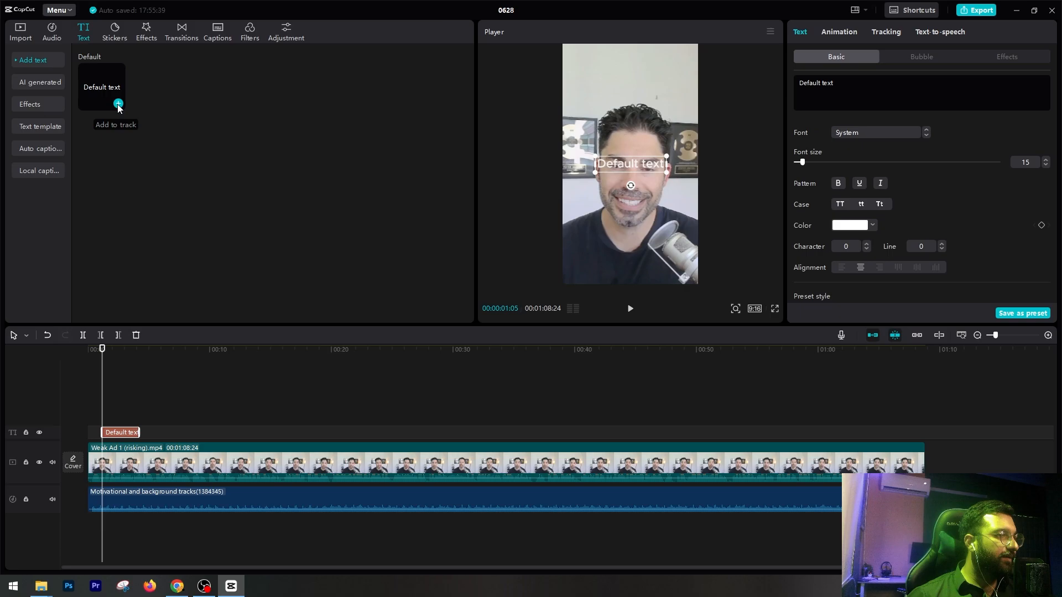
left_click_drag(102, 359, 420, 362)
left_click(118, 104)
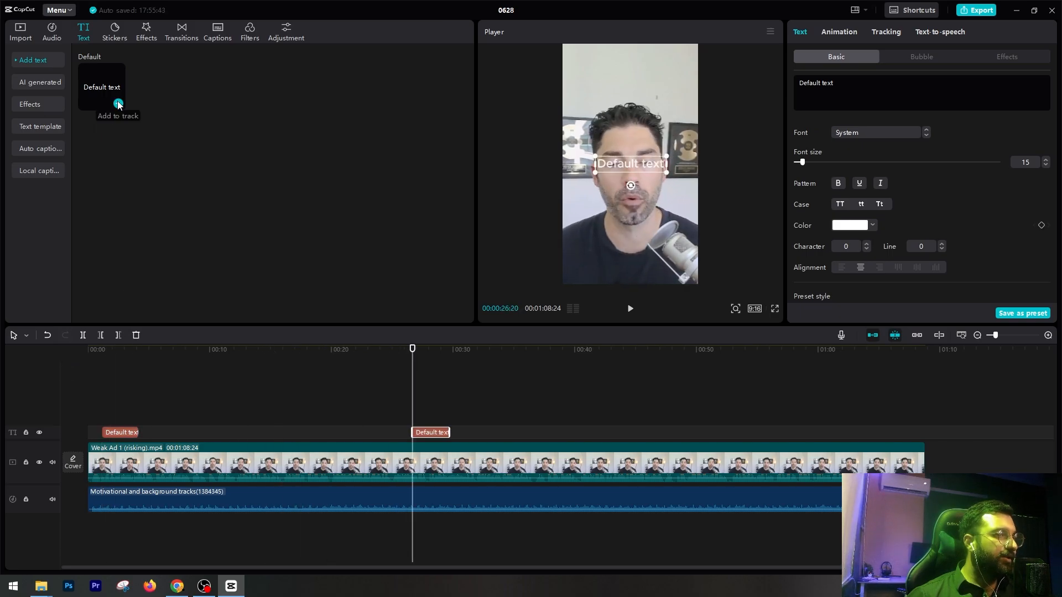
key("ctrl+z")
key("ctrl+z")
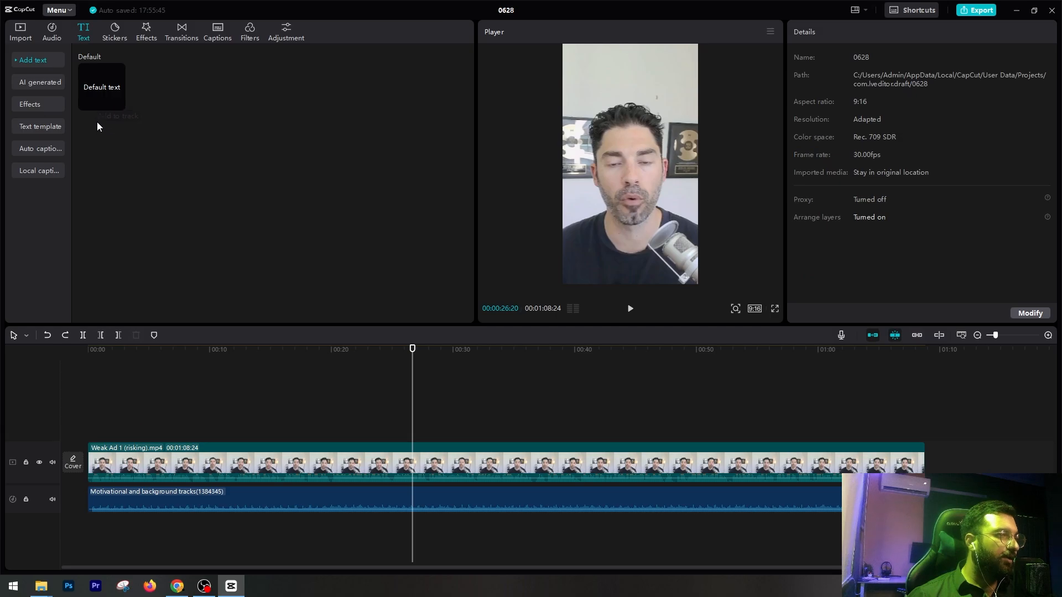
Add a default text clip above the video at 00:00:18:22 and position it near the lower edge of the frame.
left_click(316, 350)
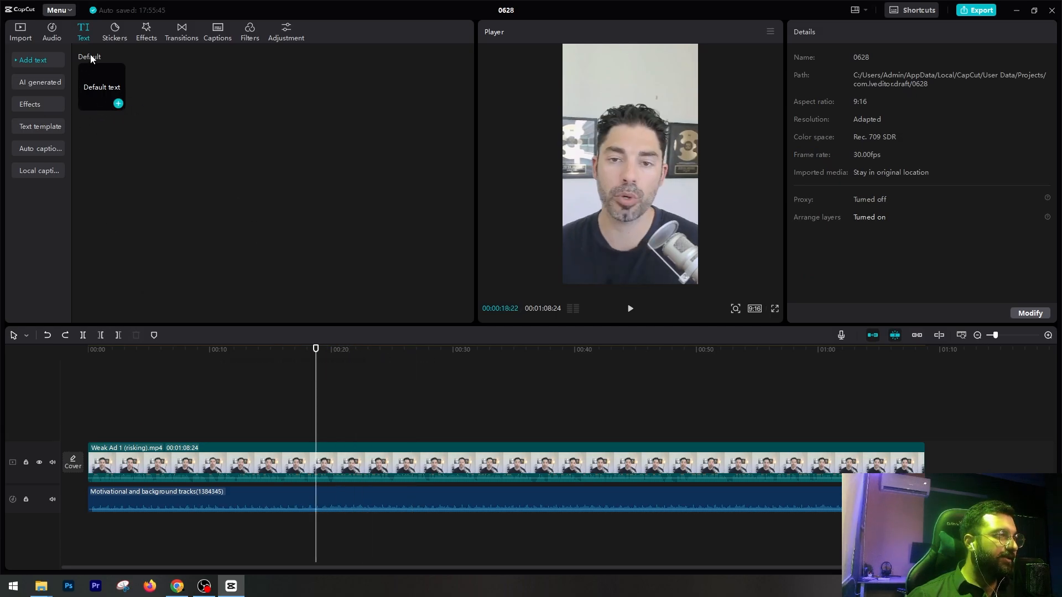
left_click_drag(105, 92, 317, 436)
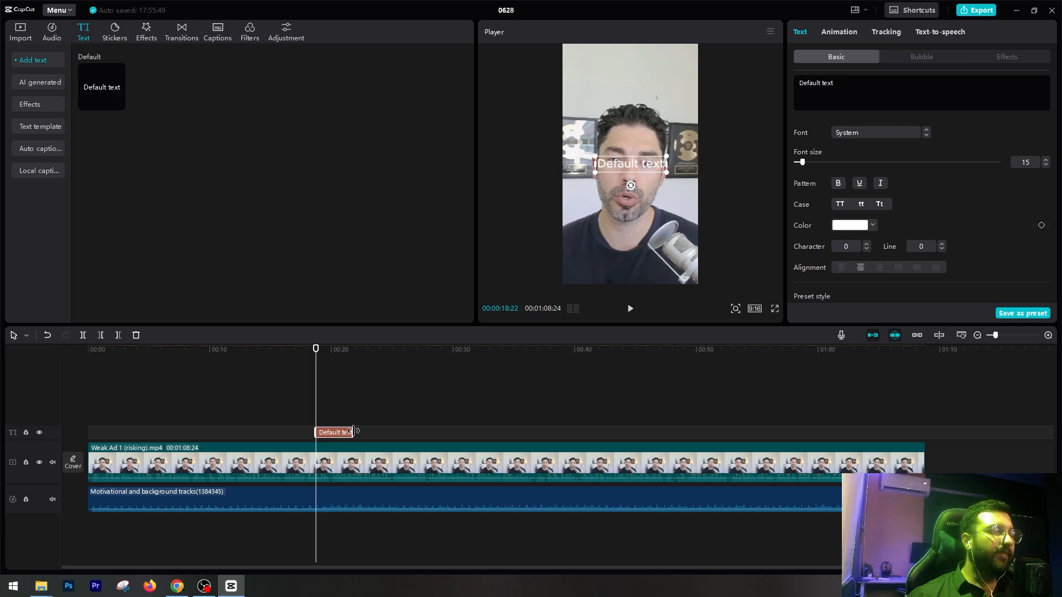
left_click_drag(643, 166, 642, 261)
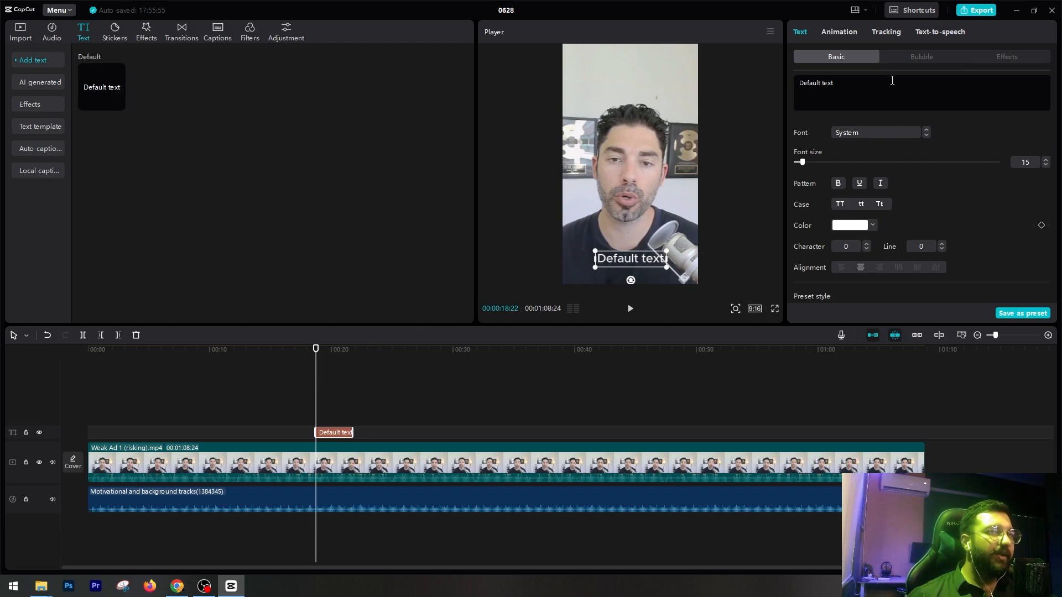
Replace the default text with "Subscribe my channel".
key("ctrl+shift+Left")
key("ctrl+shift+Left")
type("S")
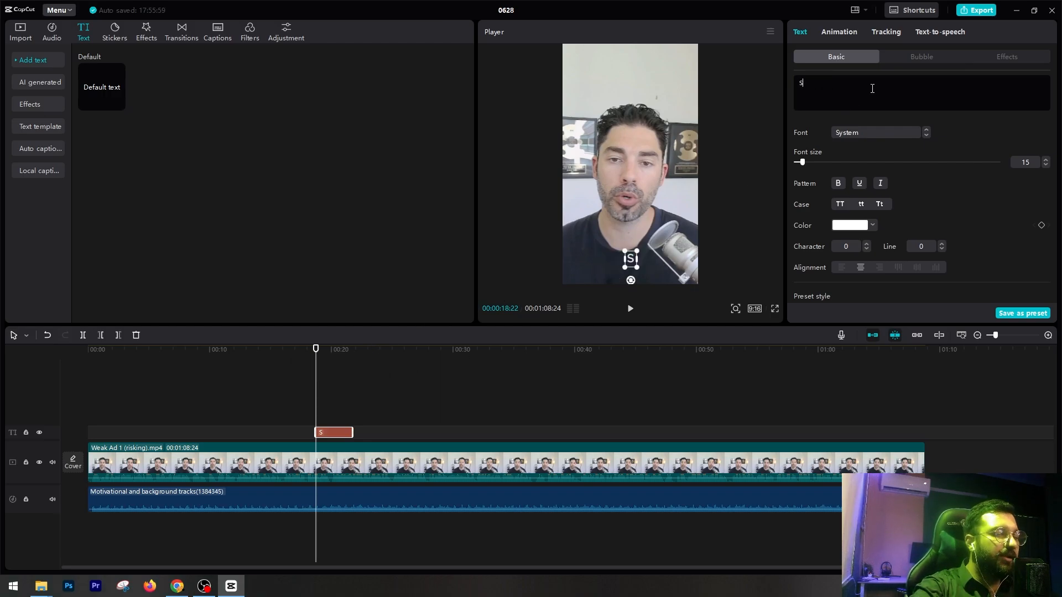
type("ubscr")
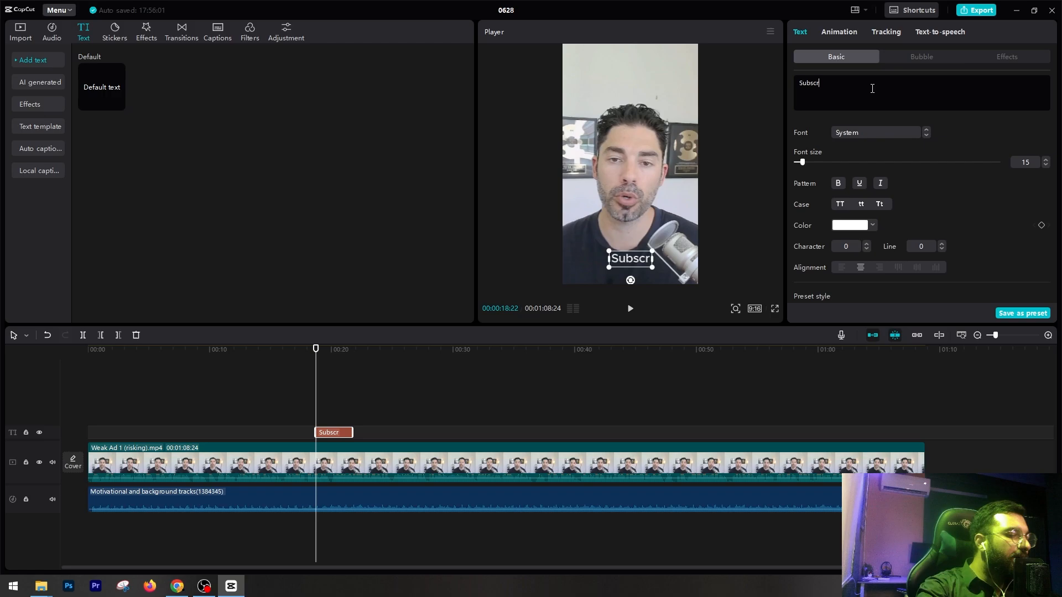
type("ibe my channel")
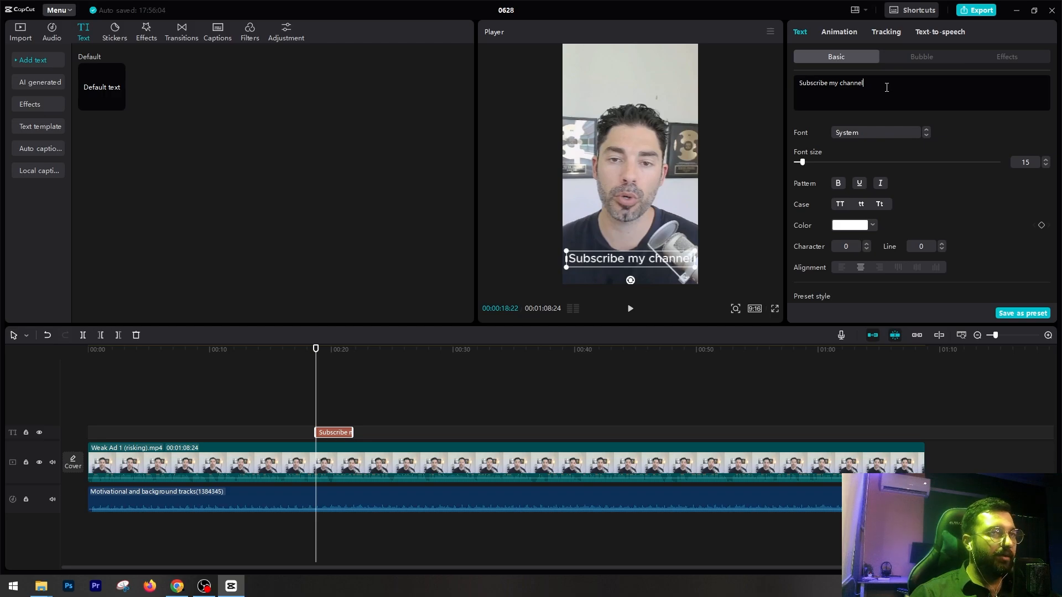
Set the whole caption in the Anybody Black font at size 12.
key("ctrl+a")
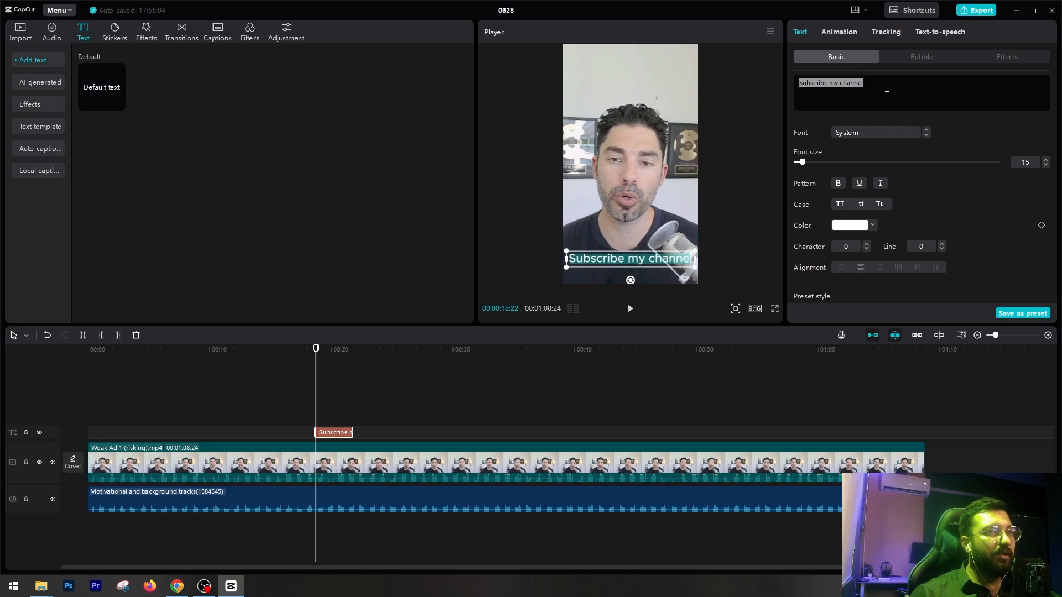
left_click(891, 134)
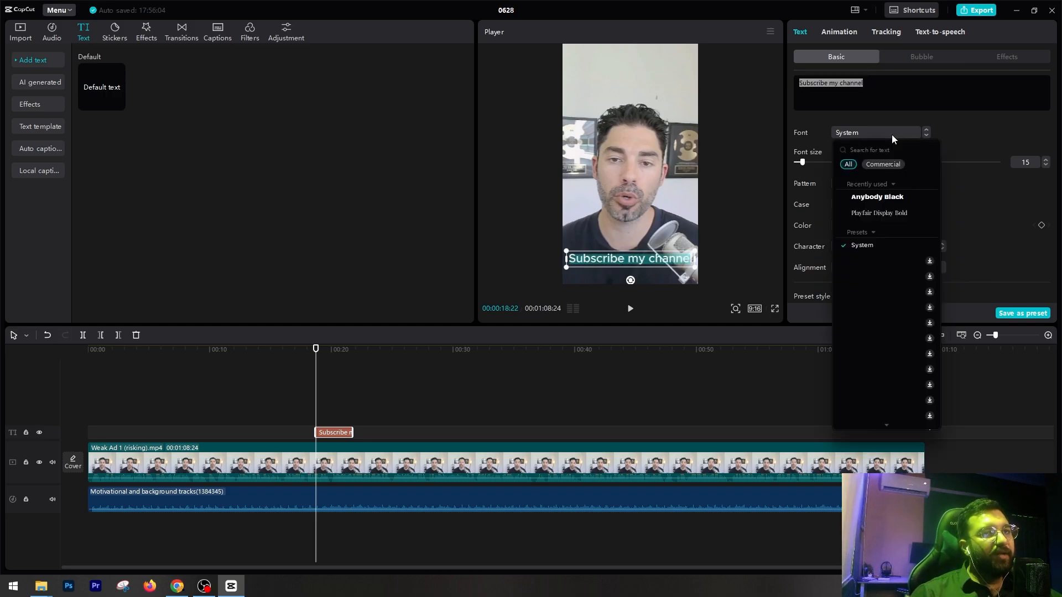
left_click(895, 198)
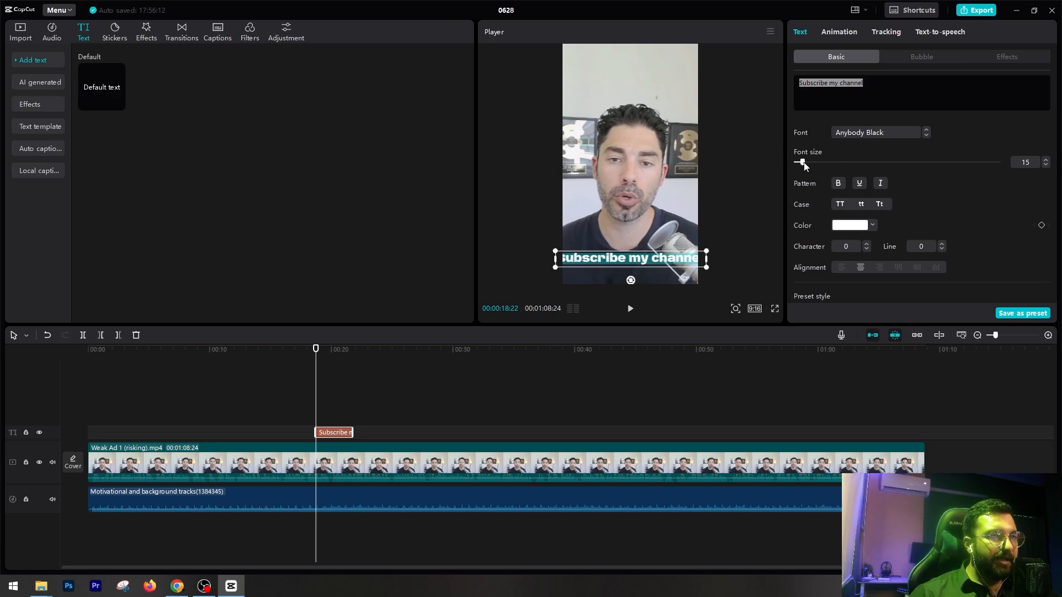
mouse_move(804, 164)
left_mouse_down()
mouse_move(825, 166)
mouse_move(802, 169)
left_mouse_up()
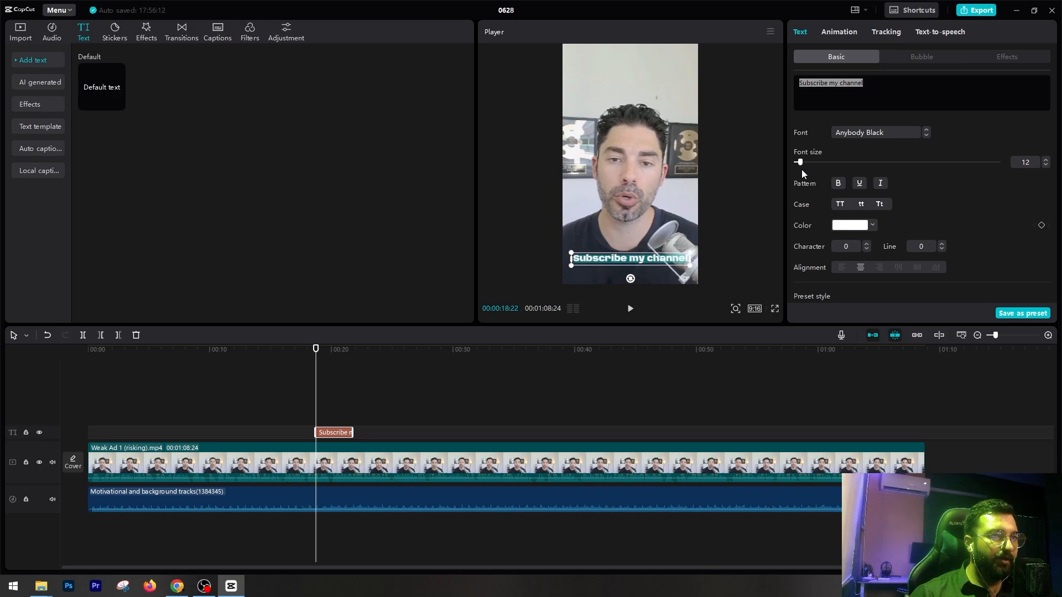
Try underline and italic on the caption, and set its case to all uppercase.
left_click(859, 184)
left_click(859, 184)
left_click(880, 184)
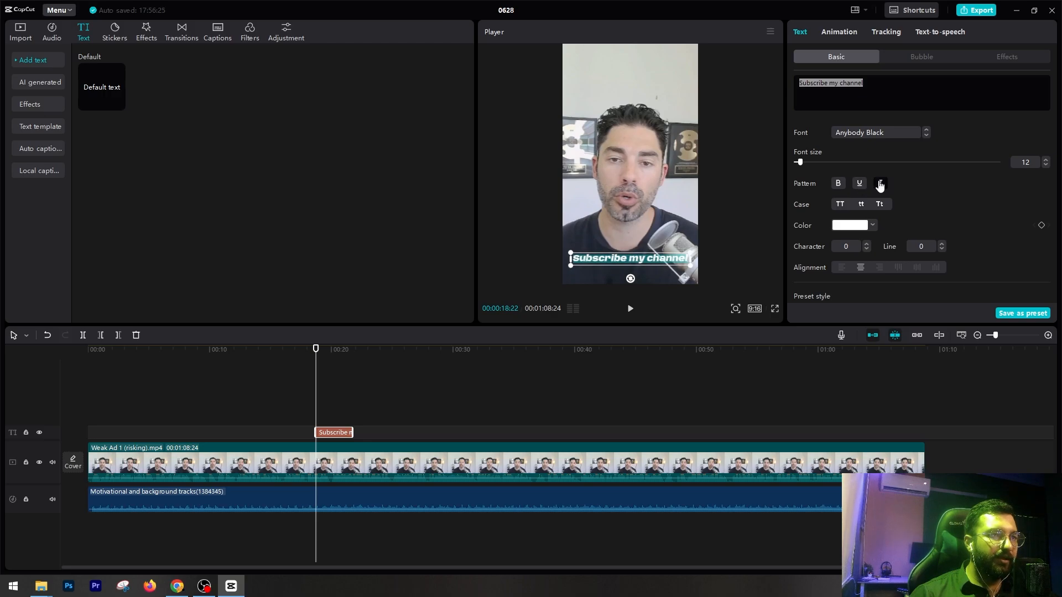
left_click(844, 204)
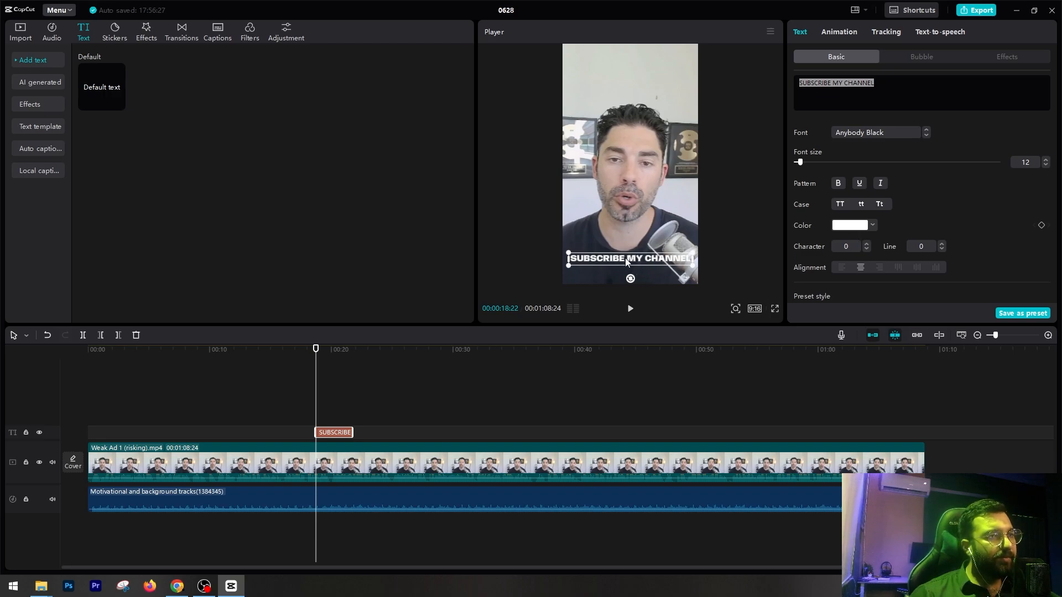
Try red FF0000 as the caption's text colour and change it to lime green 97FF00.
left_click(854, 228)
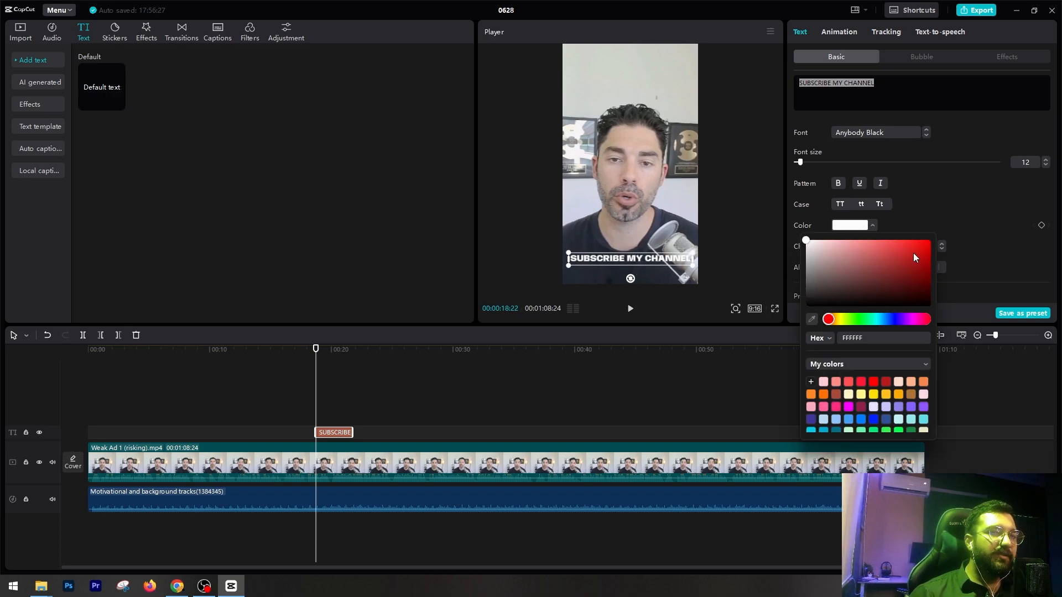
left_click(931, 240)
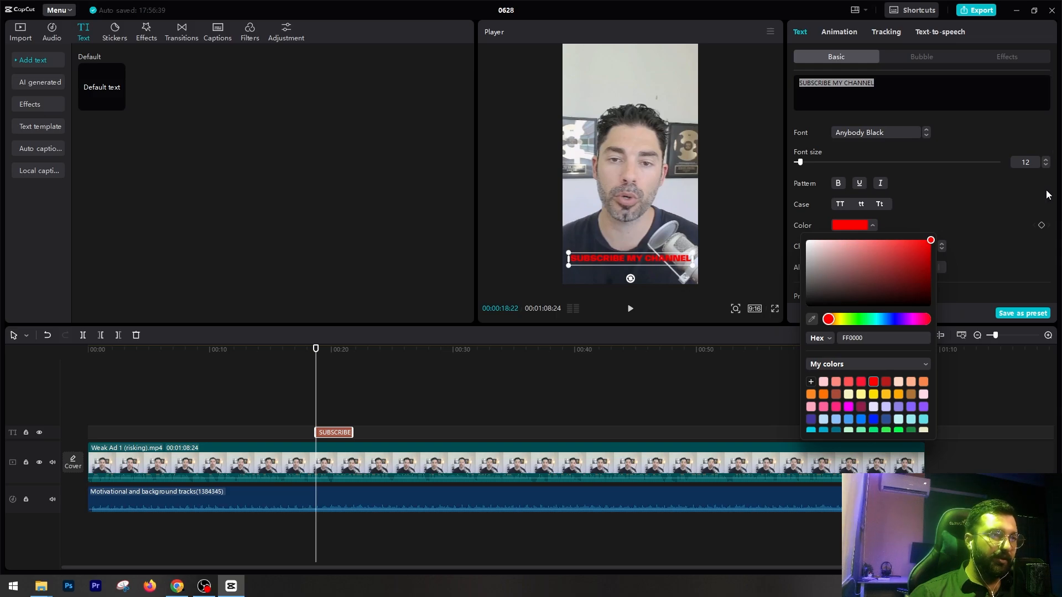
double_click(868, 335)
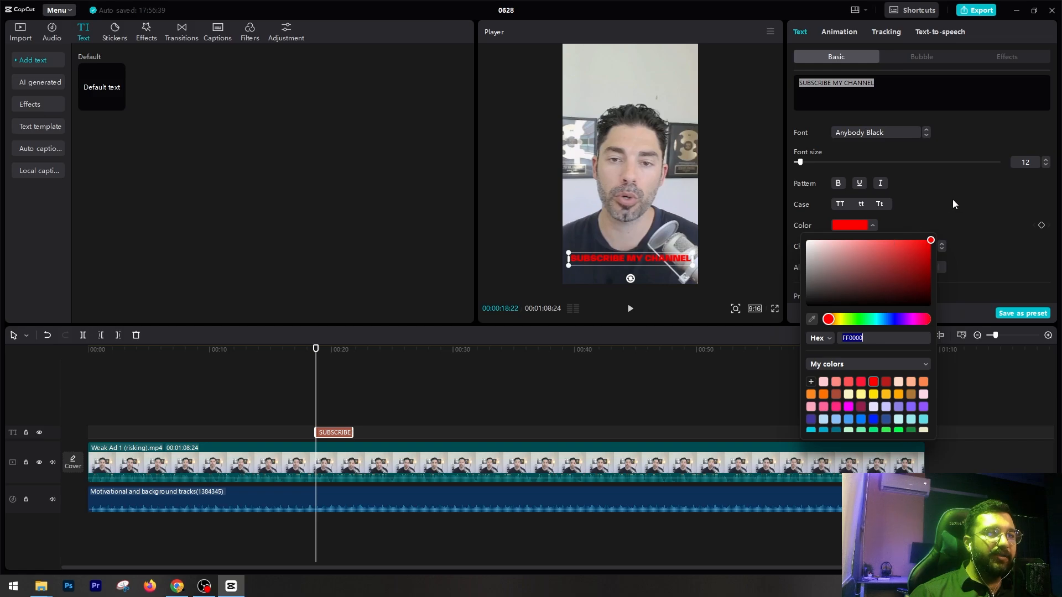
mouse_move(920, 268)
left_mouse_down()
mouse_move(866, 283)
mouse_move(1053, 176)
left_mouse_up()
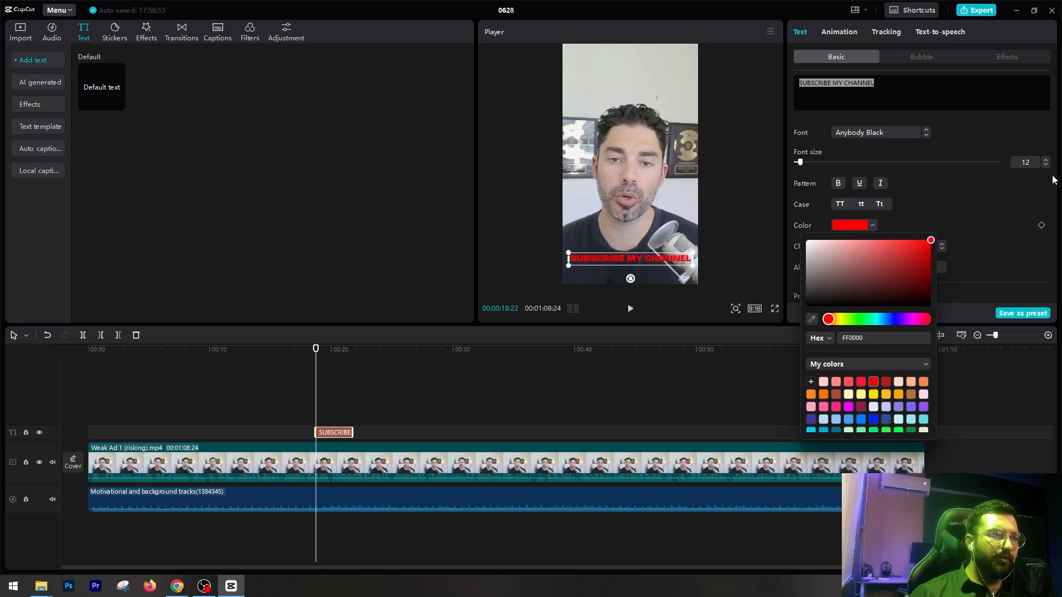
left_click(855, 319)
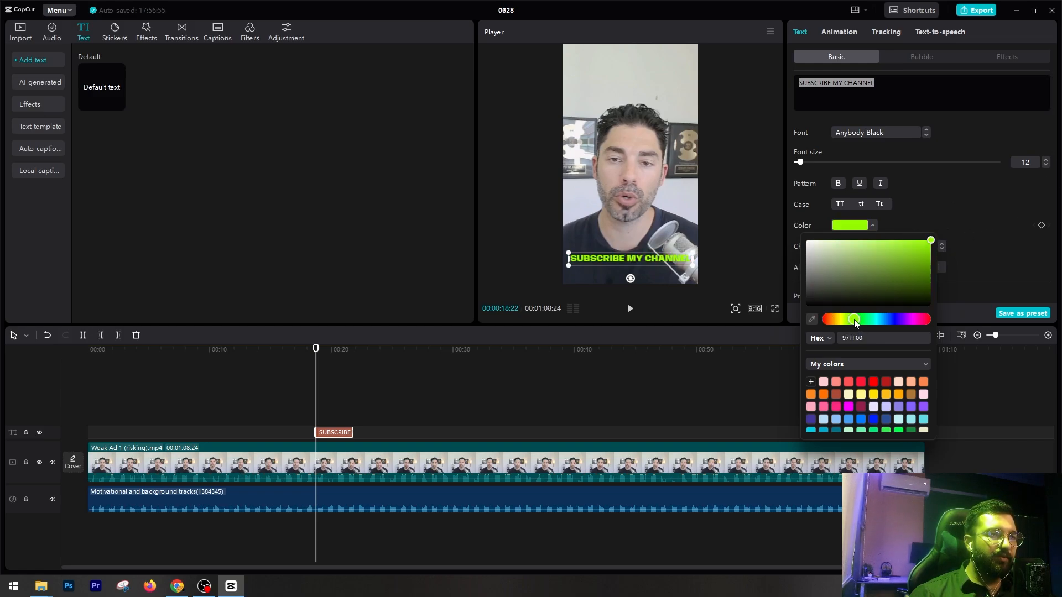
left_click(948, 191)
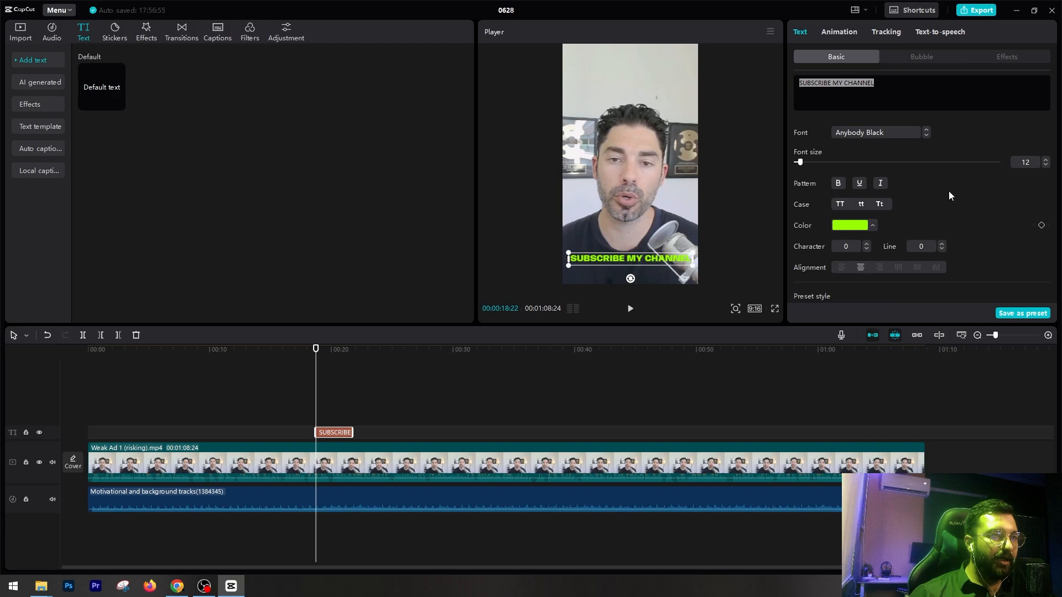
Try widening the caption's character spacing to 8 and beyond, and return it to 0.
left_click(867, 243)
left_click(867, 244)
left_click(868, 244)
left_click(868, 244)
left_click(867, 244)
left_click(867, 243)
left_click(868, 243)
left_click(867, 243)
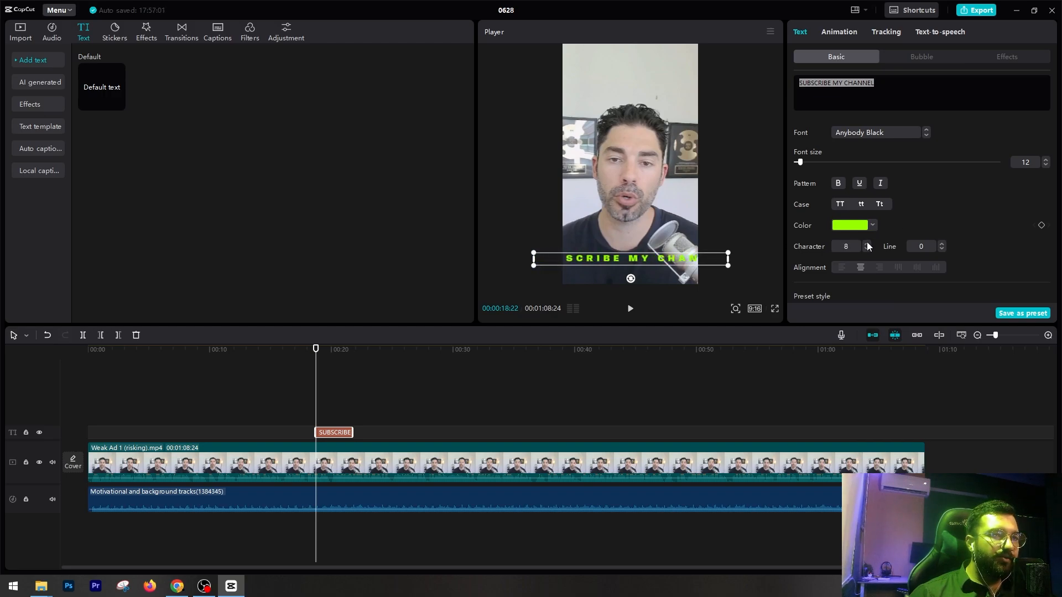
left_click(867, 243)
left_click(868, 250)
left_click(867, 250)
left_click(868, 250)
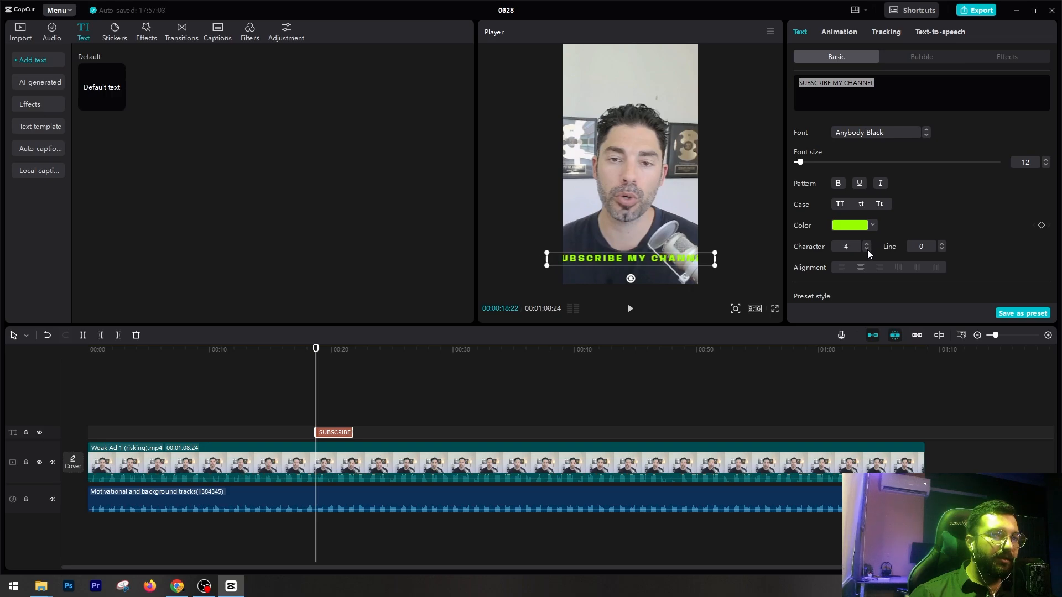
left_click(867, 250)
left_click(867, 250)
left_click(868, 250)
left_click(868, 250)
left_click(868, 250)
left_click(867, 250)
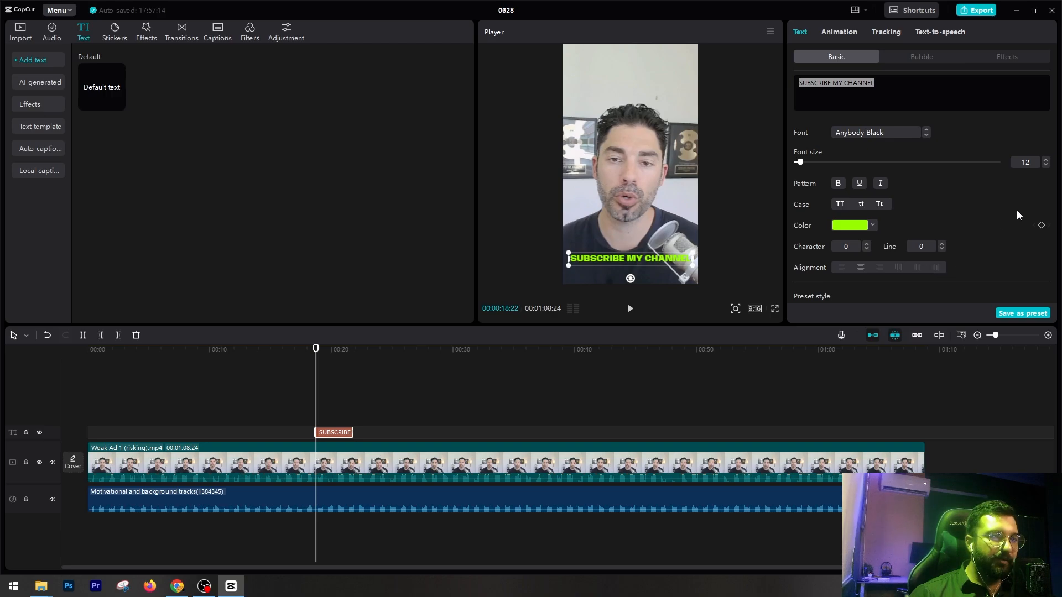
Apply the white preset text style with a black outline to the caption.
scroll(1057, 149, "down", 1)
scroll(1056, 152, "down", 5)
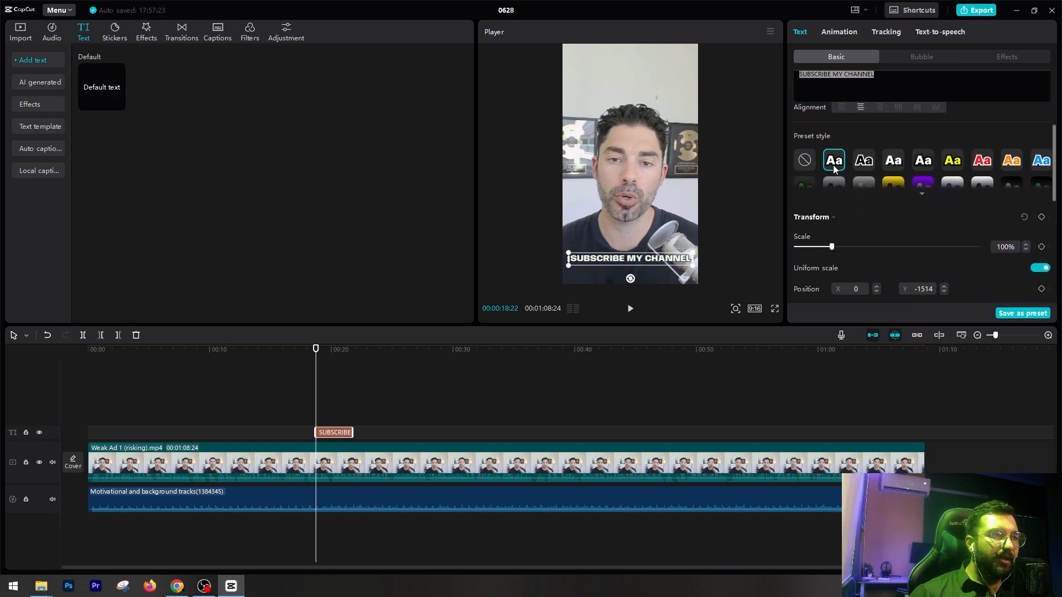
Apply the yellow preset style with black outline to the SUBSCRIBE MY CHANNEL text.
left_click(862, 165)
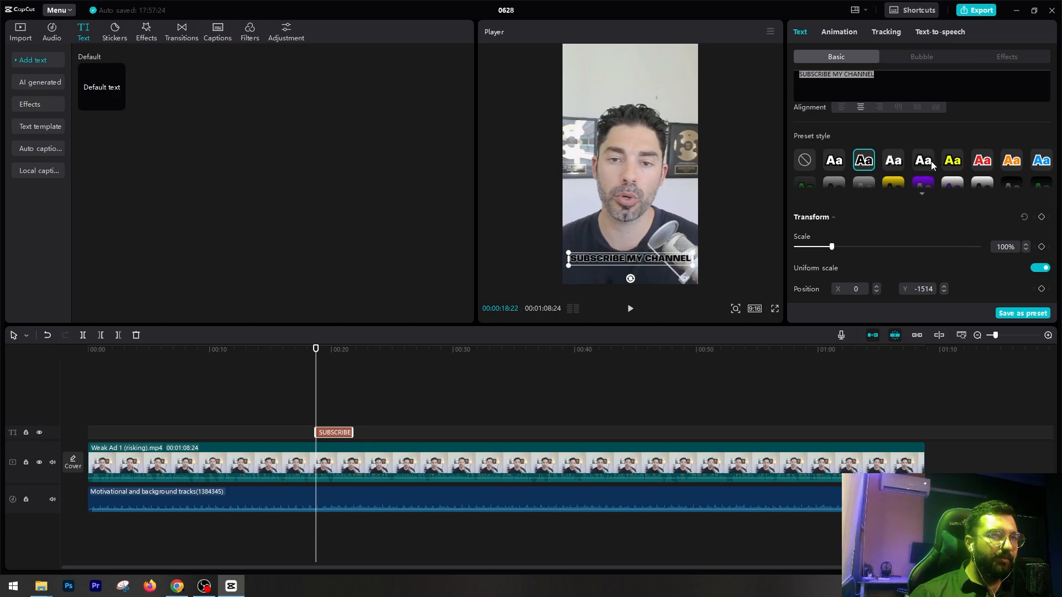
left_click(952, 159)
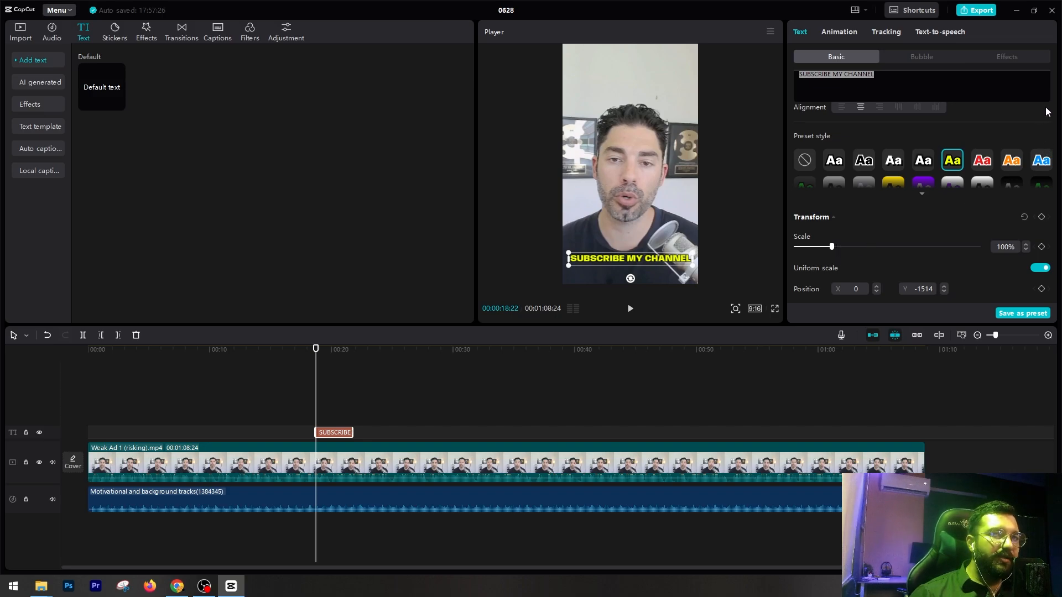
Move the text around near the lower edge of the video frame, placing it at X 0, Y -1558.
left_click_drag(1054, 121, 1053, 146)
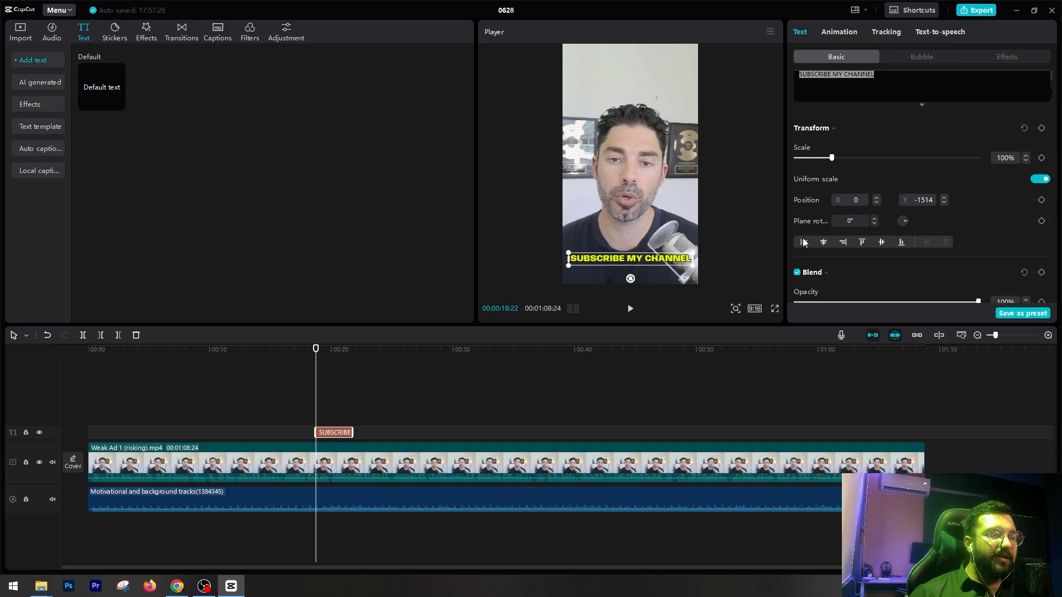
mouse_move(630, 256)
left_mouse_down()
mouse_move(619, 222)
mouse_move(664, 176)
mouse_move(616, 82)
mouse_move(606, 121)
mouse_move(631, 254)
left_mouse_up()
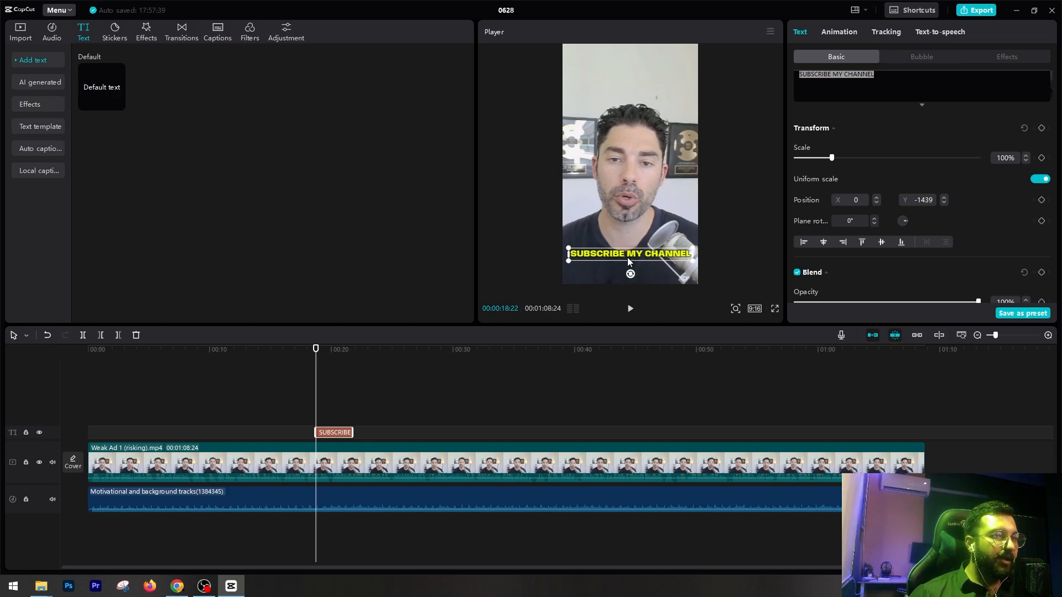
mouse_move(628, 259)
left_mouse_down()
mouse_move(629, 221)
mouse_move(626, 258)
mouse_move(639, 260)
left_mouse_up()
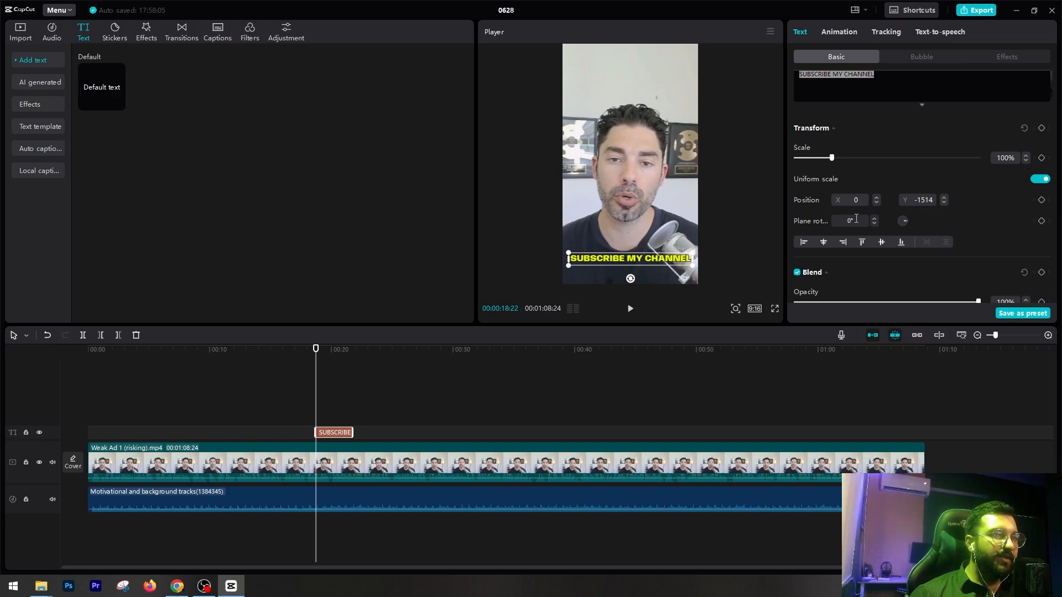
left_click(922, 200)
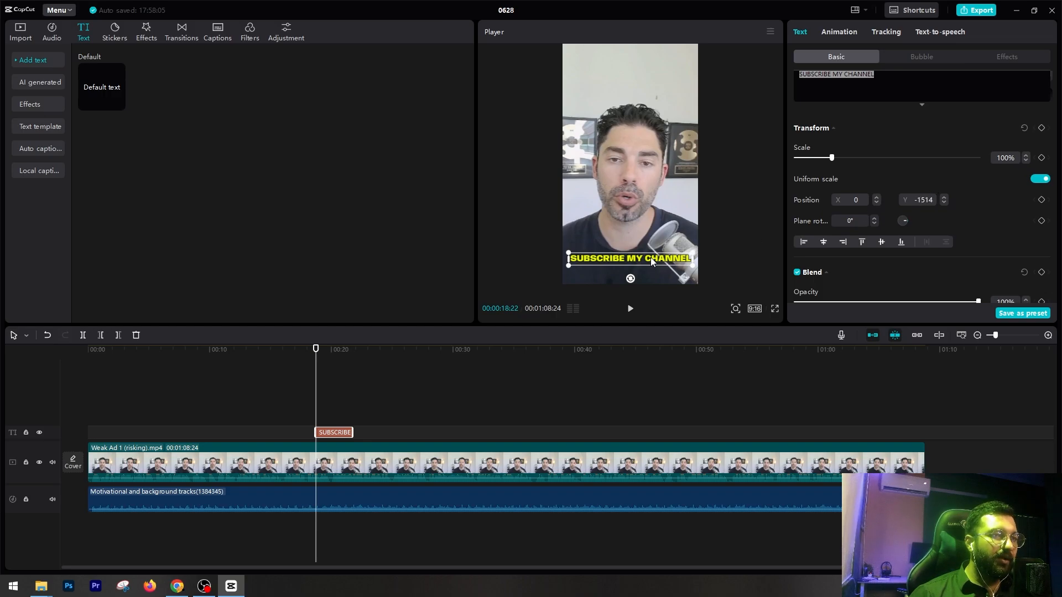
left_click_drag(653, 261, 661, 262)
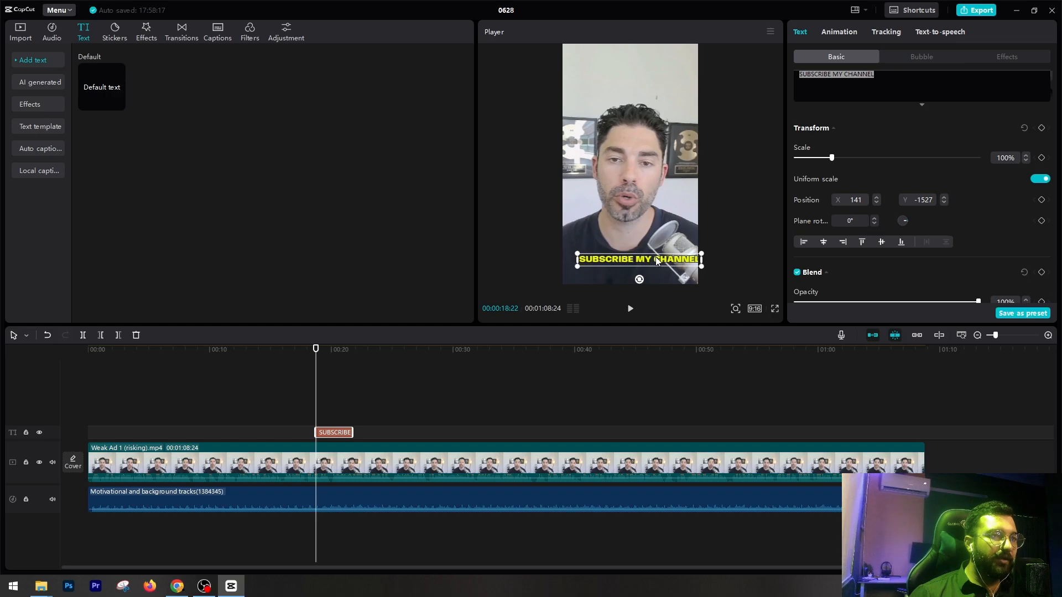
left_click_drag(657, 261, 647, 264)
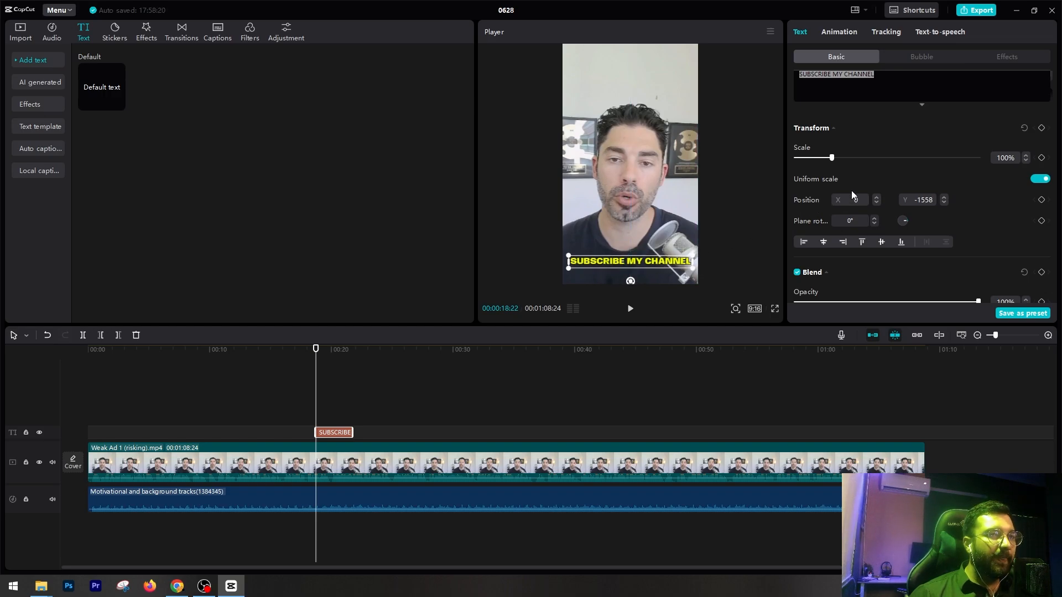
Try lowering the text's opacity to 6%, and reselect the text clip in the timeline.
scroll(924, 246, "down", 3)
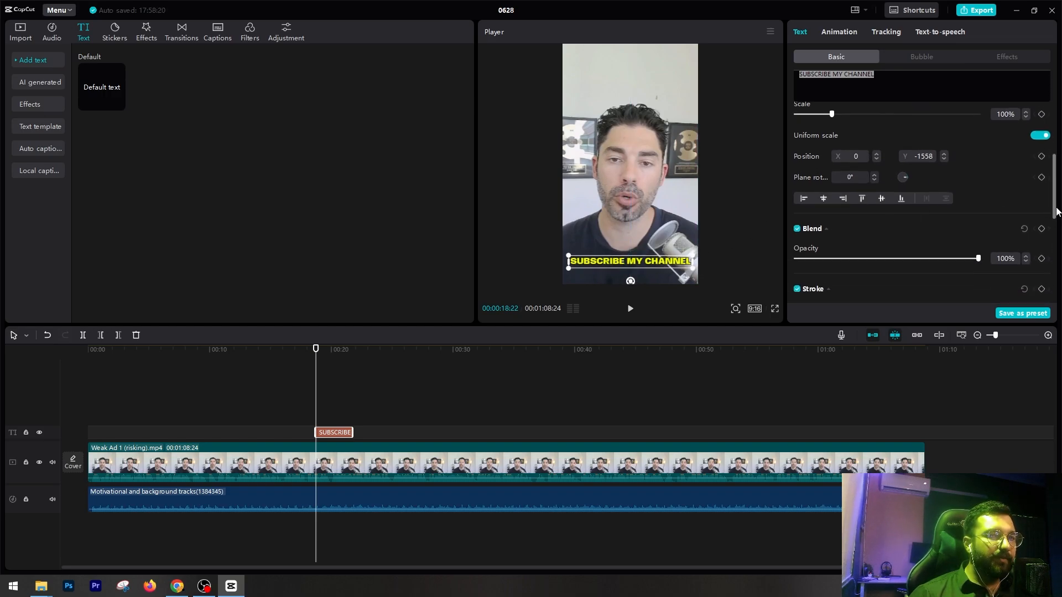
left_click_drag(939, 235, 807, 229)
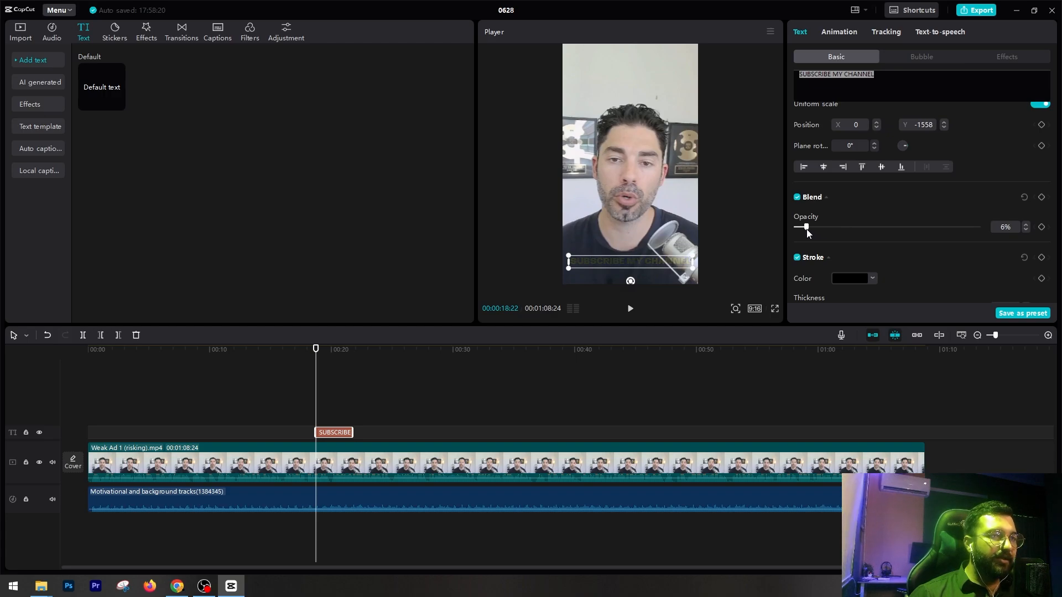
left_click(715, 262)
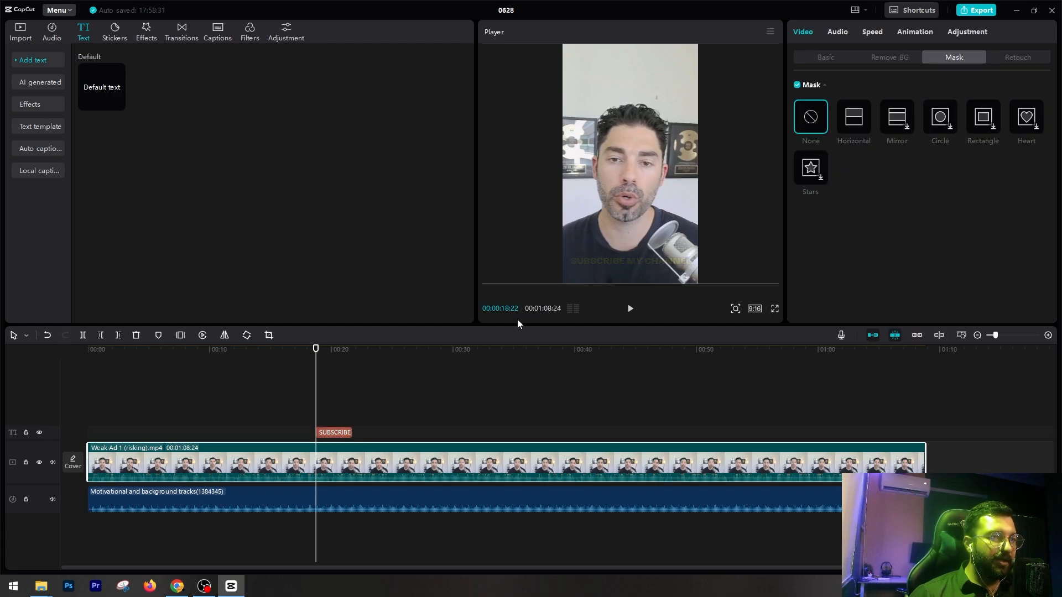
left_click(334, 433)
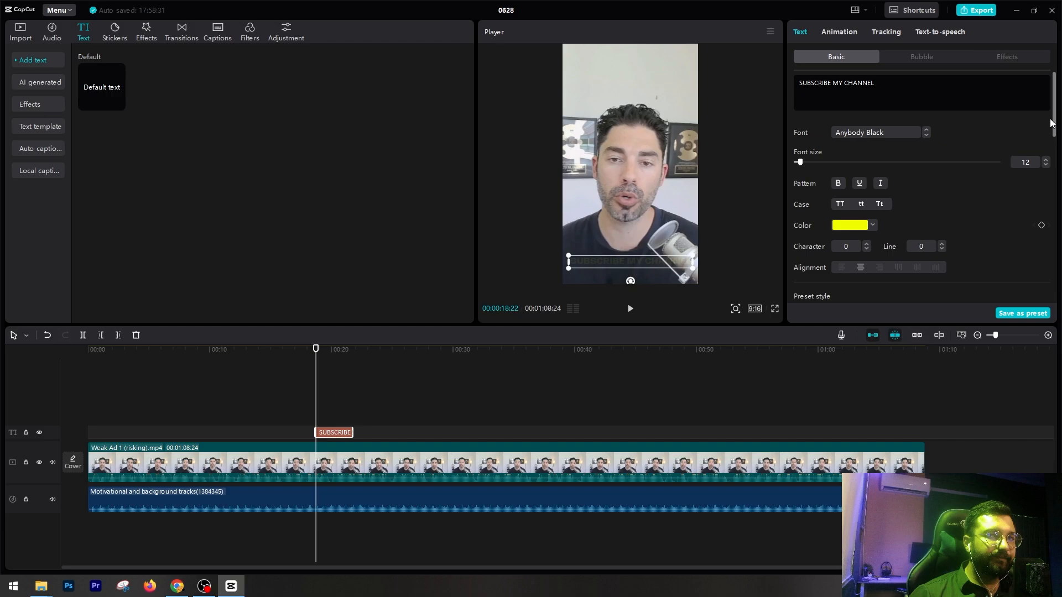
Try a different stroke thickness on the text, and restore the text's opacity to 100%.
left_click_drag(1055, 123, 1058, 260)
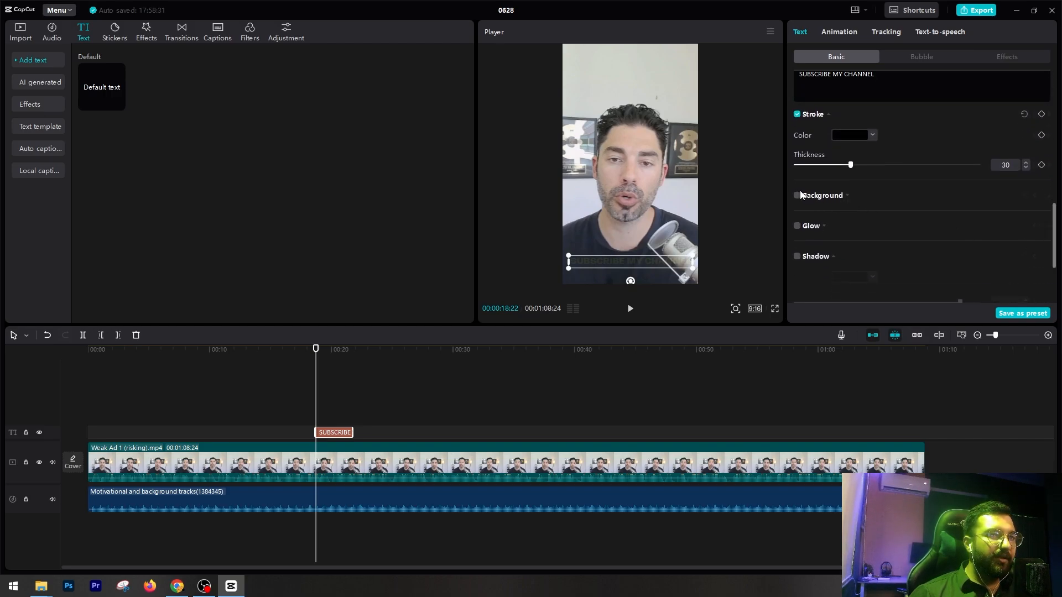
mouse_move(879, 165)
left_mouse_down()
mouse_move(981, 166)
mouse_move(850, 166)
left_mouse_up()
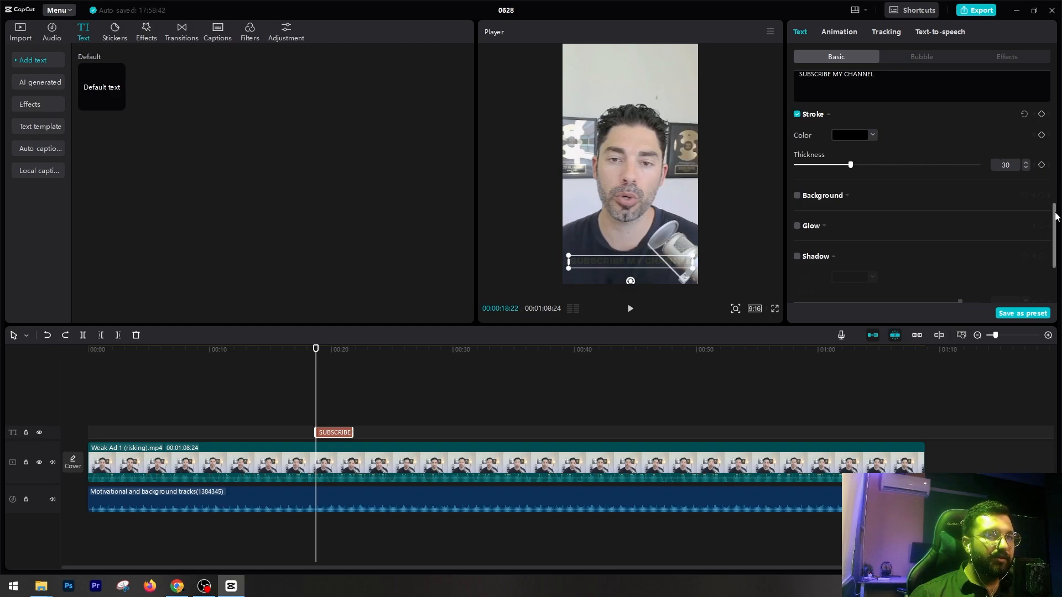
left_click_drag(1058, 215, 1058, 185)
left_click_drag(929, 191, 1058, 211)
Try out a background behind the text, turn it off again, and check the Glow option.
left_click(797, 172)
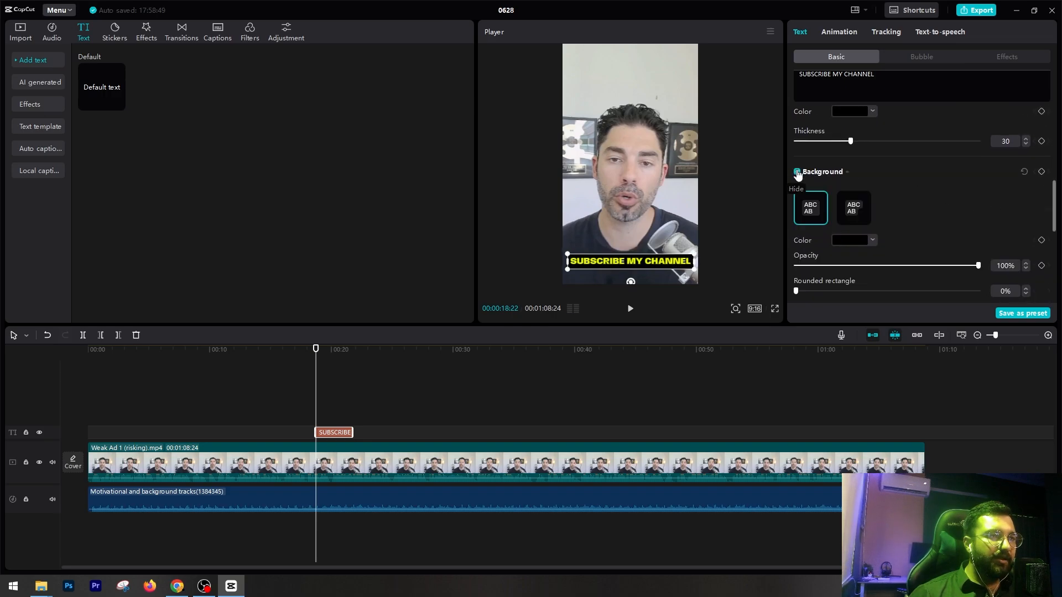
left_click(797, 173)
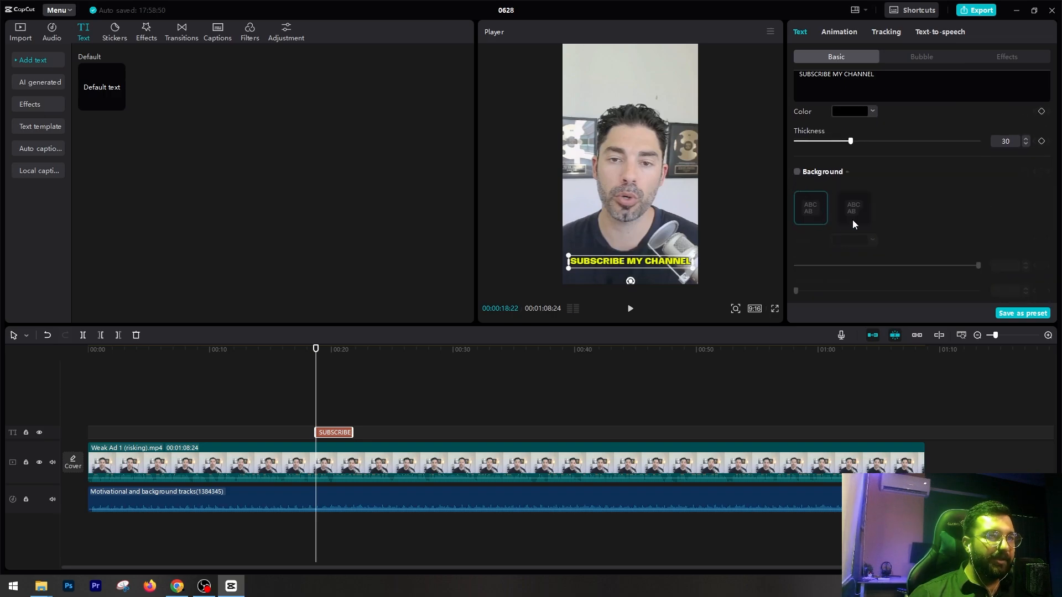
left_click_drag(1058, 195, 1055, 244)
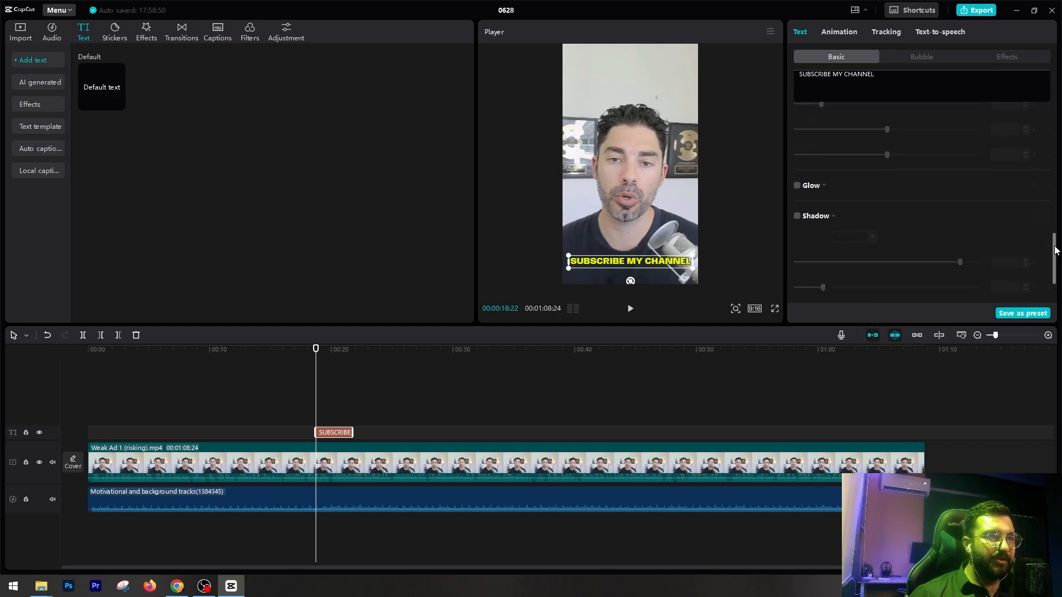
left_click(800, 185)
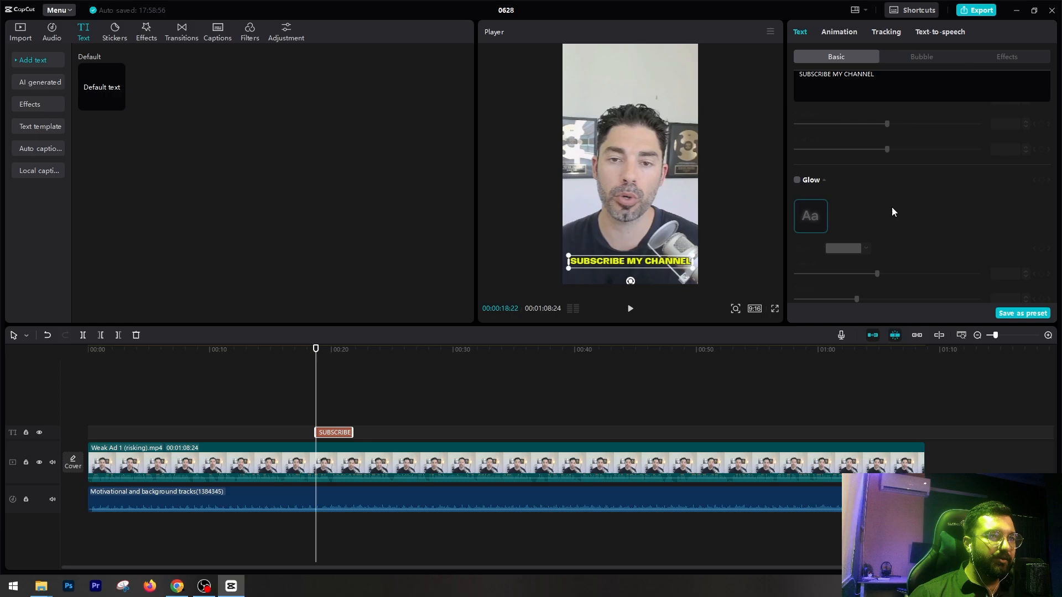
Try the Shadow option on the text and turn it off again.
left_click_drag(1055, 230, 1055, 269)
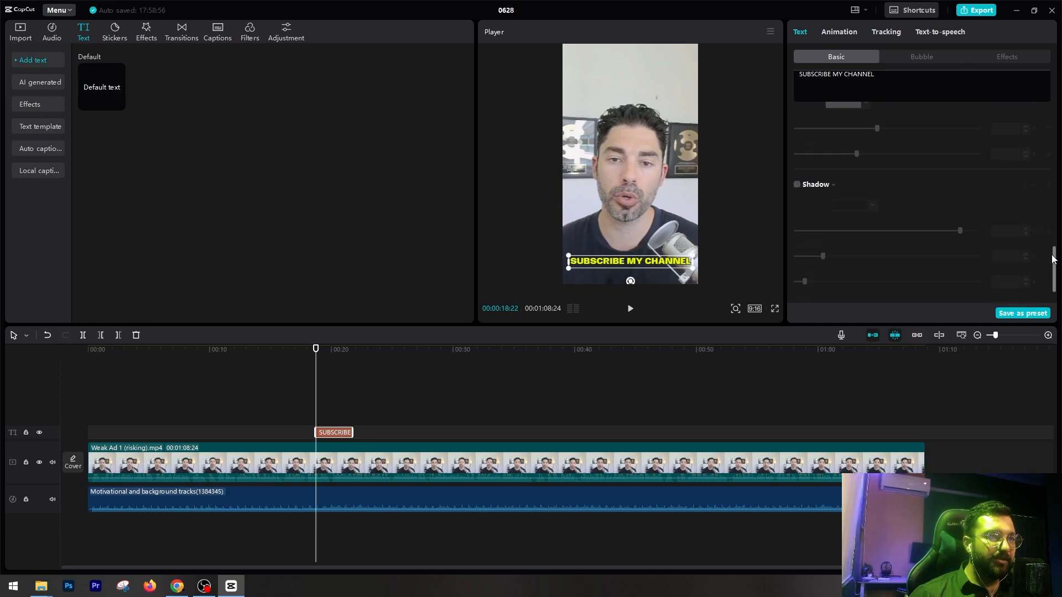
left_click(797, 184)
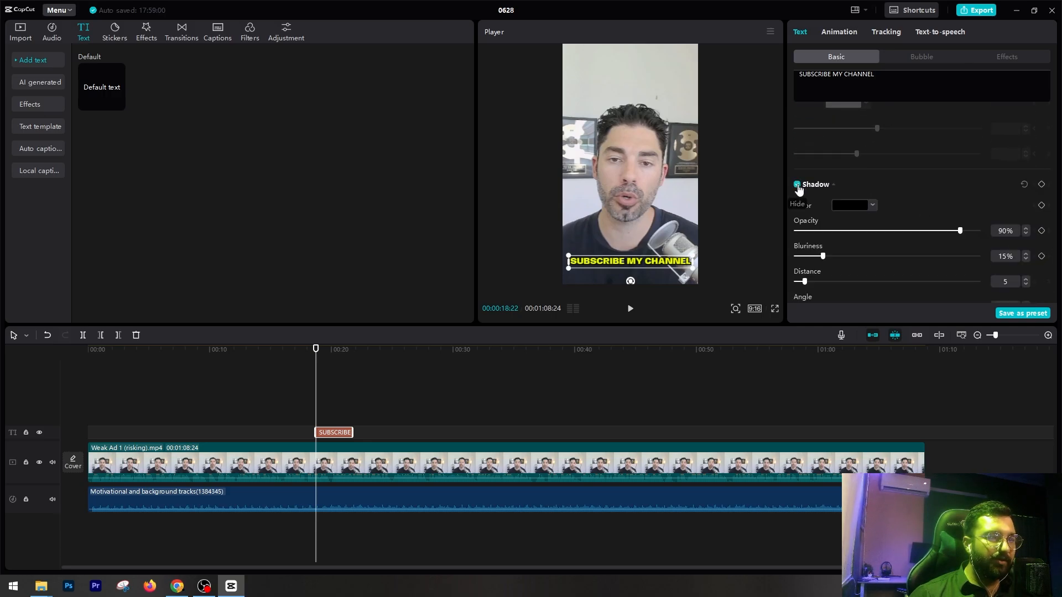
left_click(797, 185)
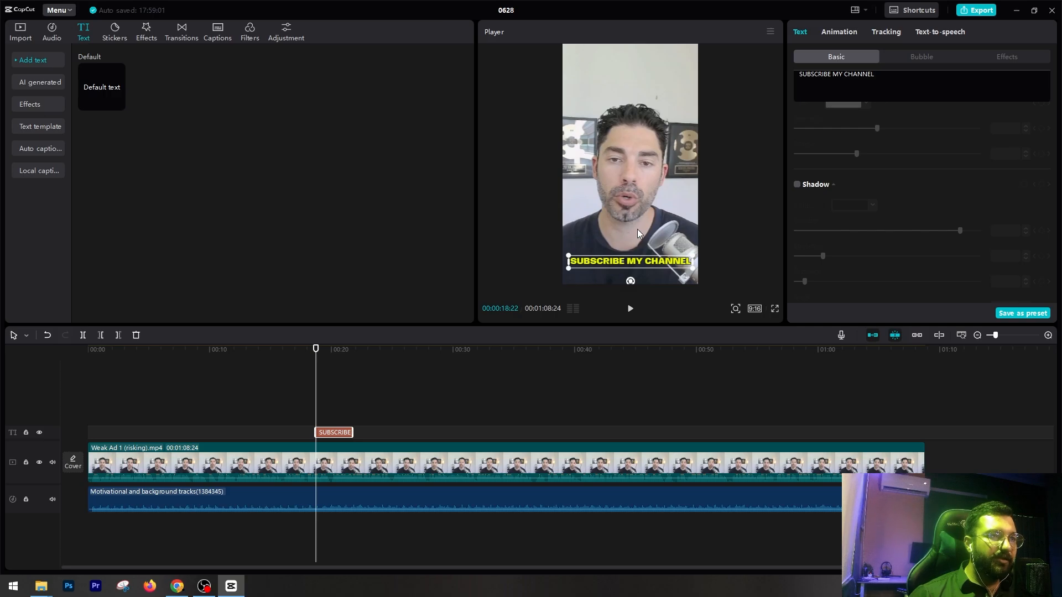
Move the text to the top of the video frame at X 0, Y 1589, and compare it with Shadow on and off.
left_click_drag(633, 264, 634, 64)
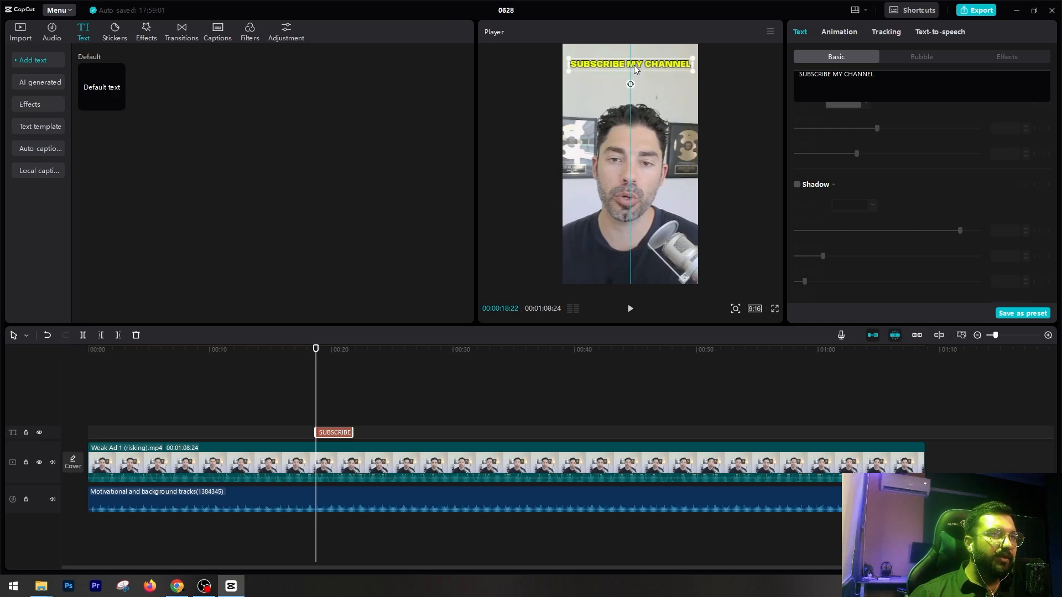
left_click(797, 184)
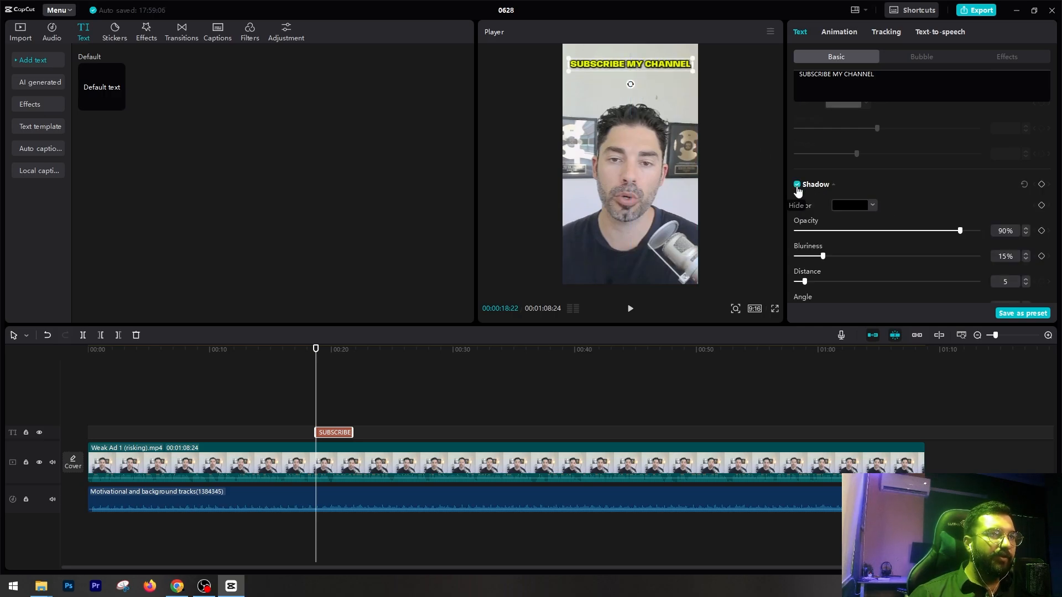
left_click(798, 185)
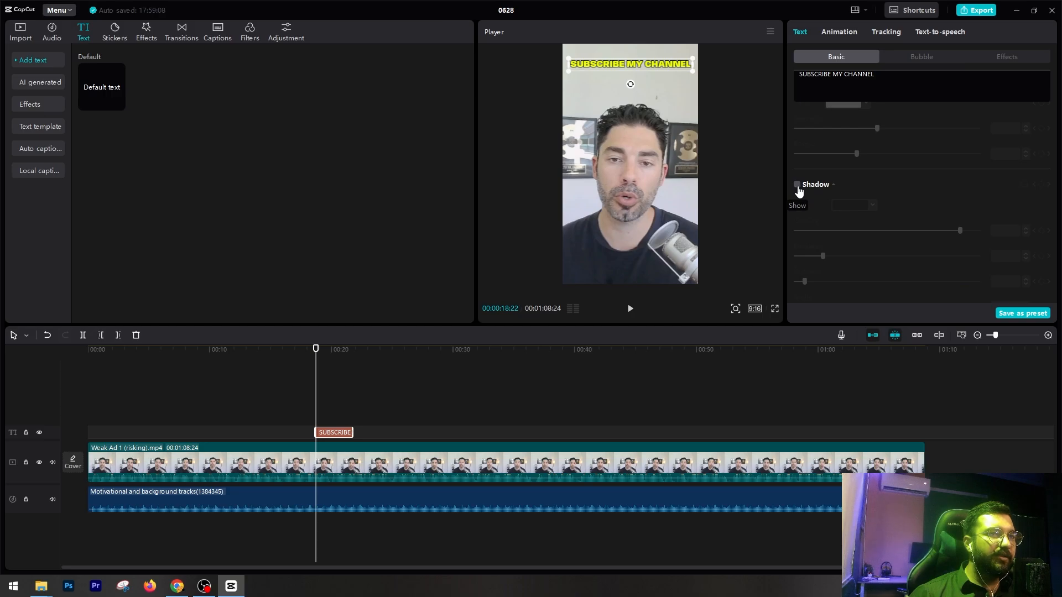
left_click(797, 185)
left_click(797, 185)
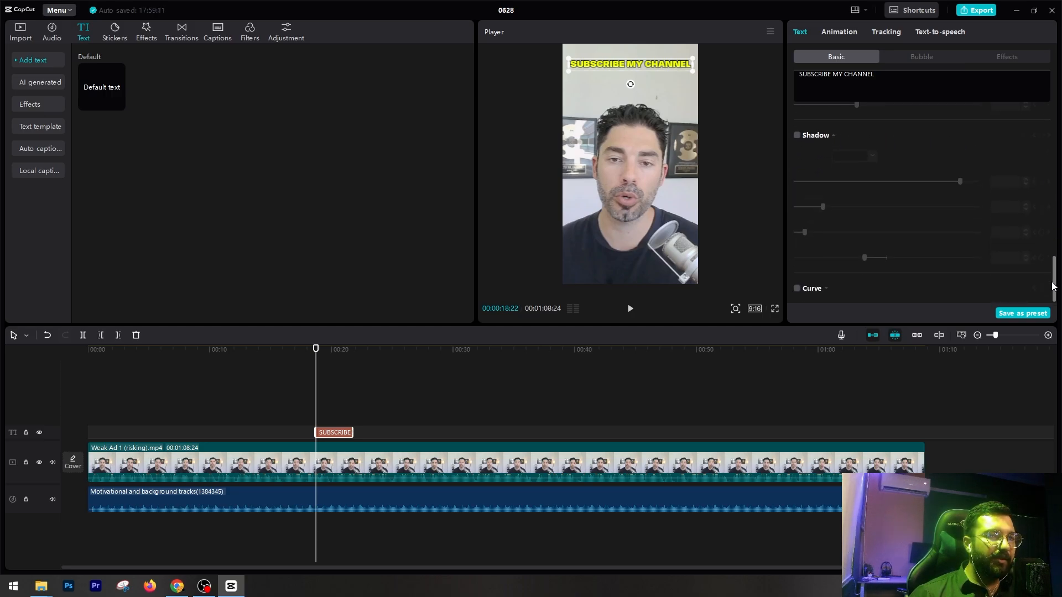
Browse the bubble designs and the text effects available for the text.
scroll(926, 202, "up", 10)
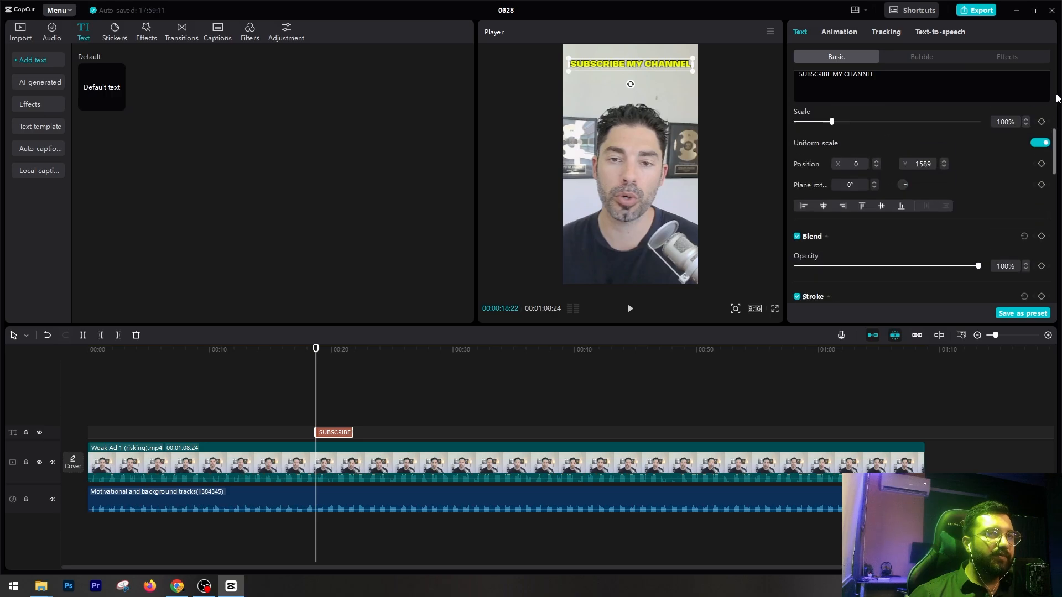
left_click(940, 60)
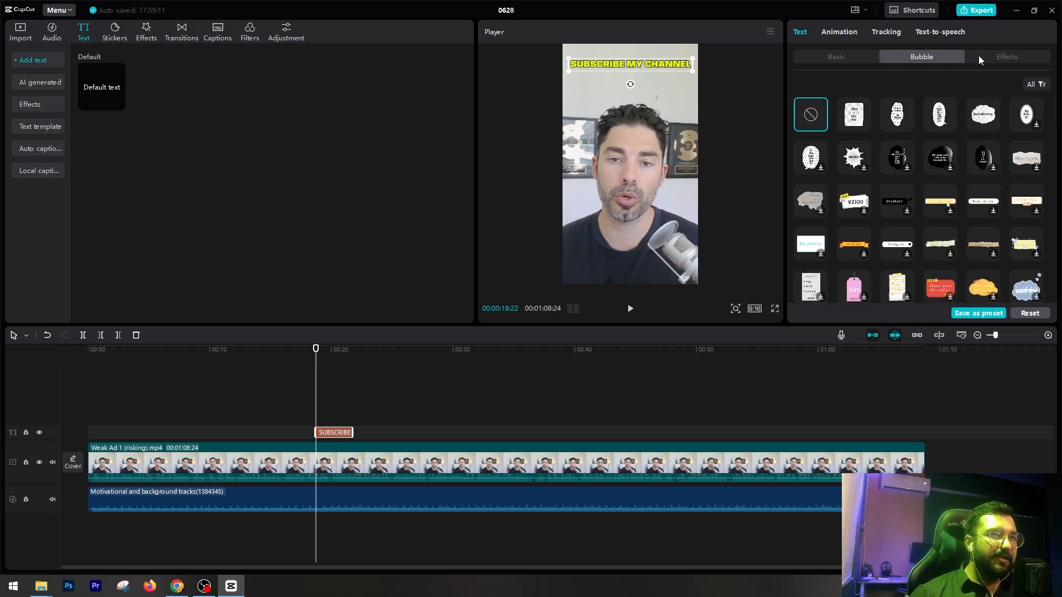
left_click(1004, 55)
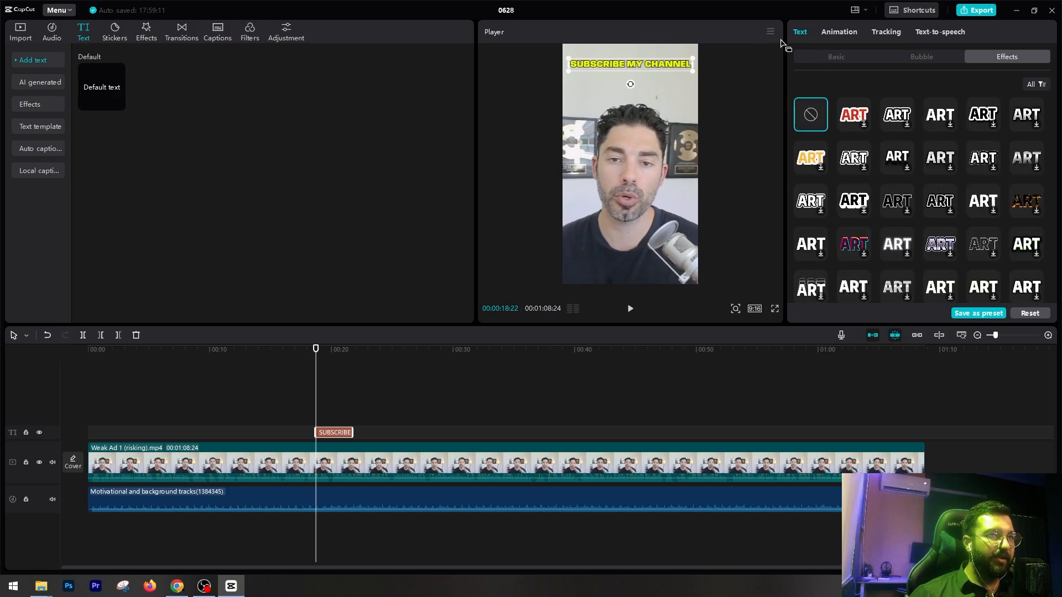
Apply the Typewriter entrance animation to the text and preview it from just before the text clip.
left_click(842, 32)
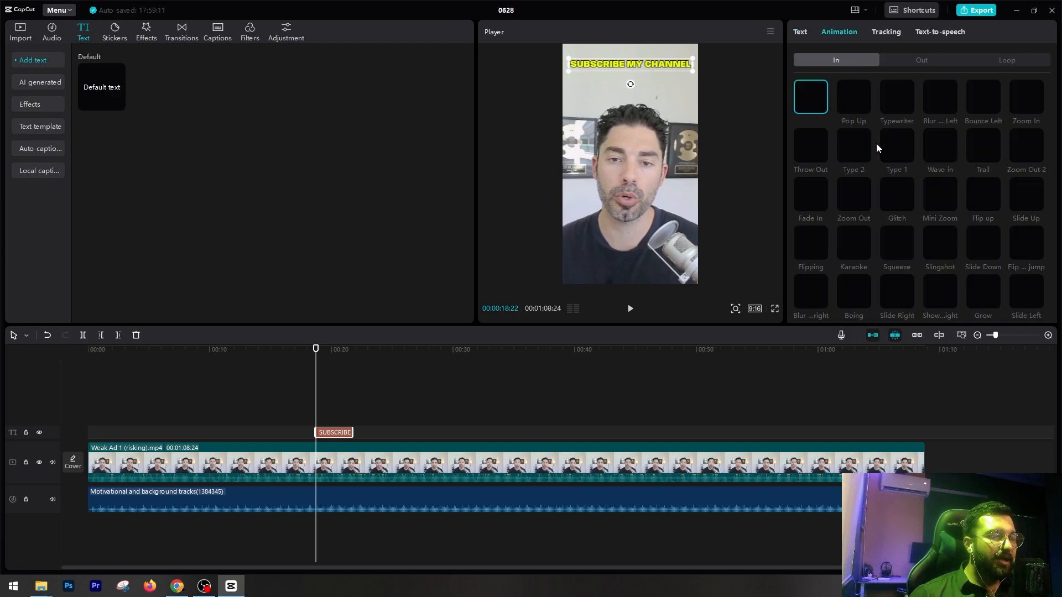
left_click(898, 96)
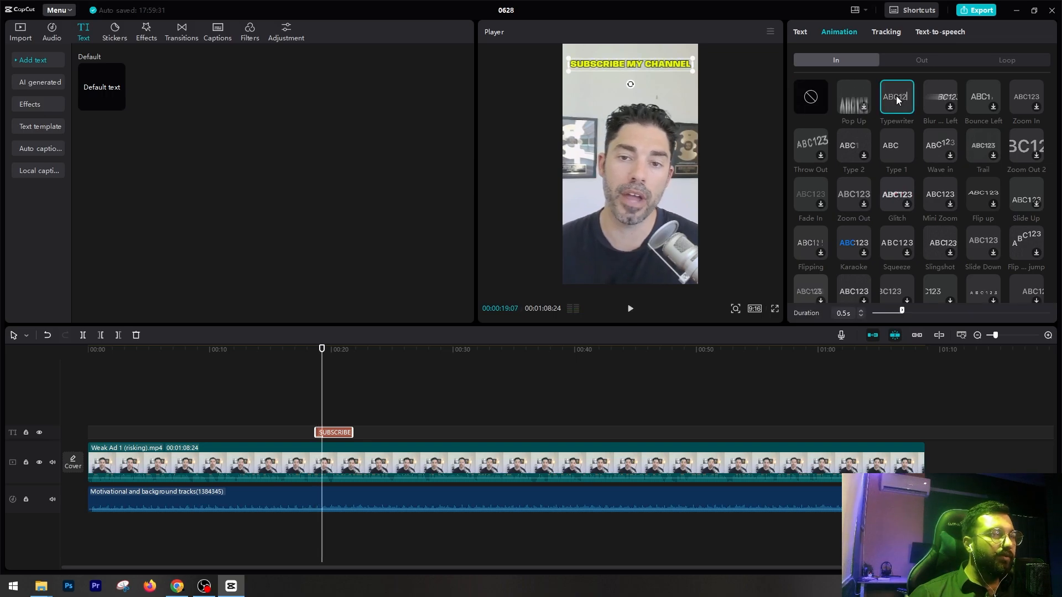
left_click(307, 357)
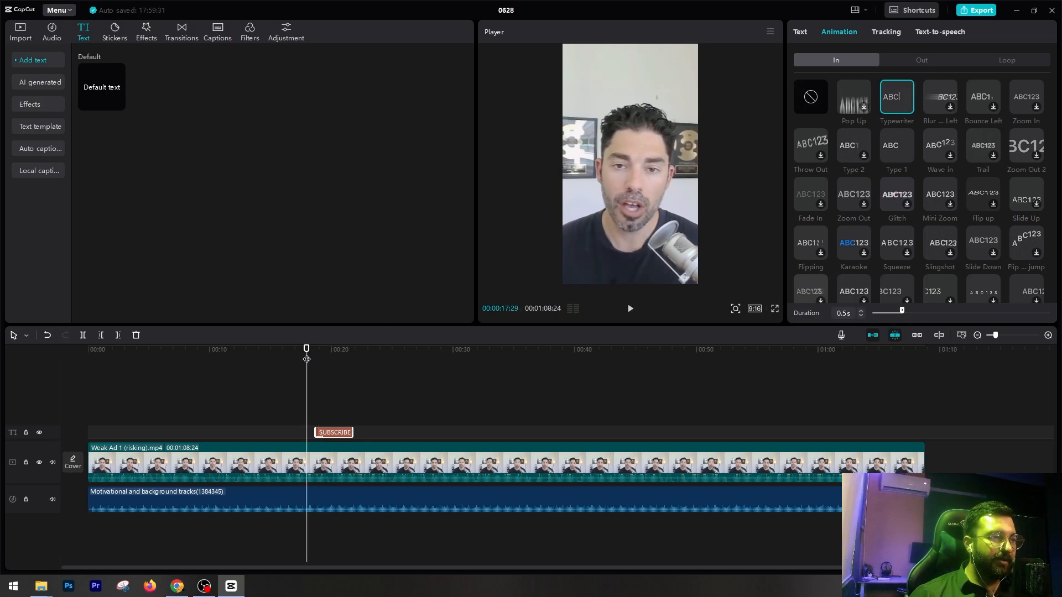
key("space")
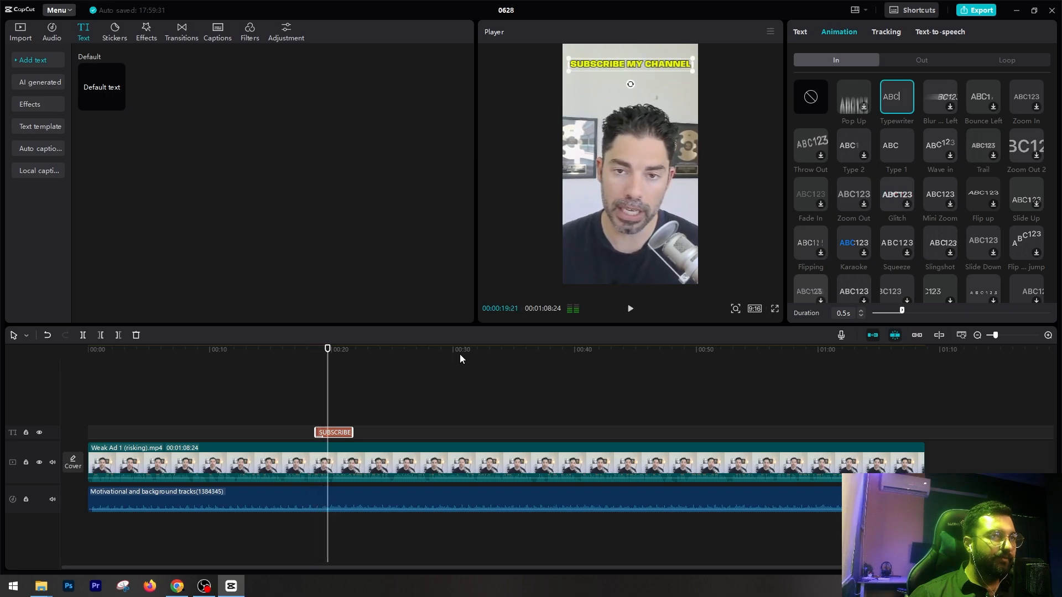
Mute the background music track and browse the exit and loop animations for the text.
left_click(52, 498)
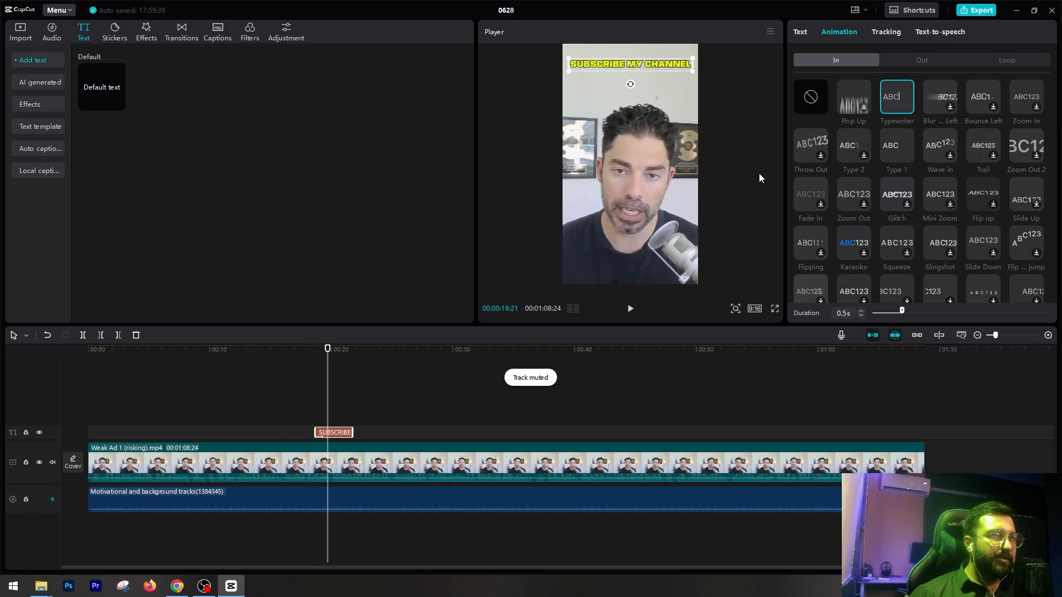
left_click(925, 62)
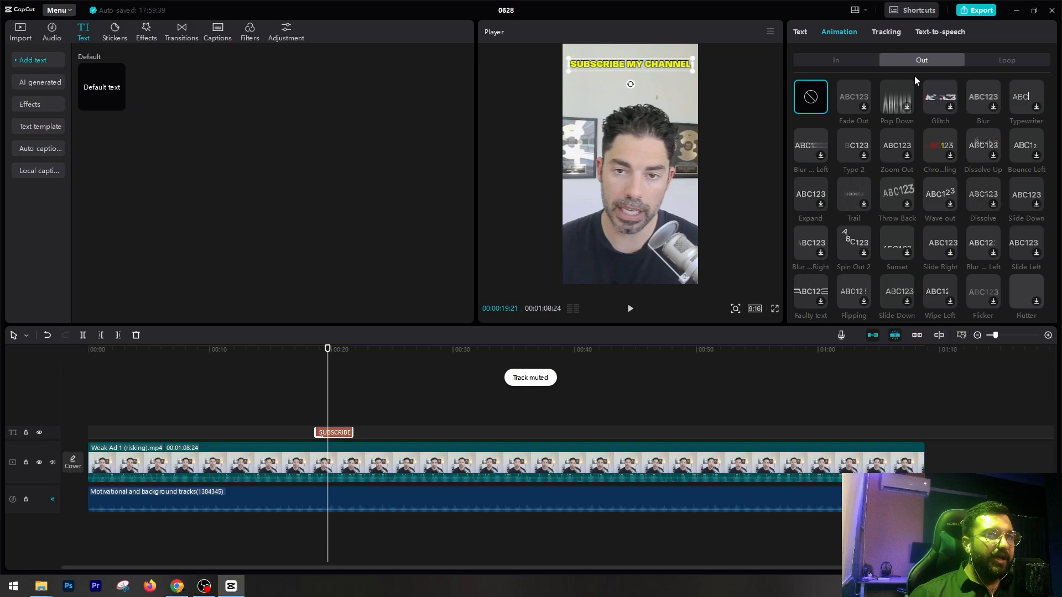
left_click(1001, 64)
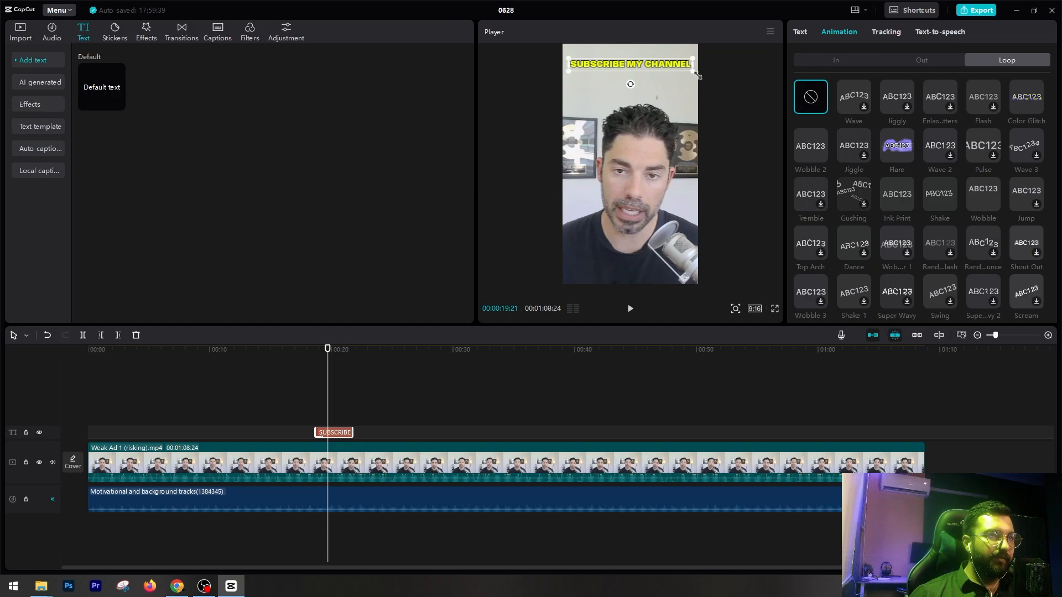
Enlarge the SUBSCRIBE MY CHANNEL text beyond the frame's width and try the Color Glitch loop animation from the start of its clip.
left_click_drag(698, 76, 760, 78)
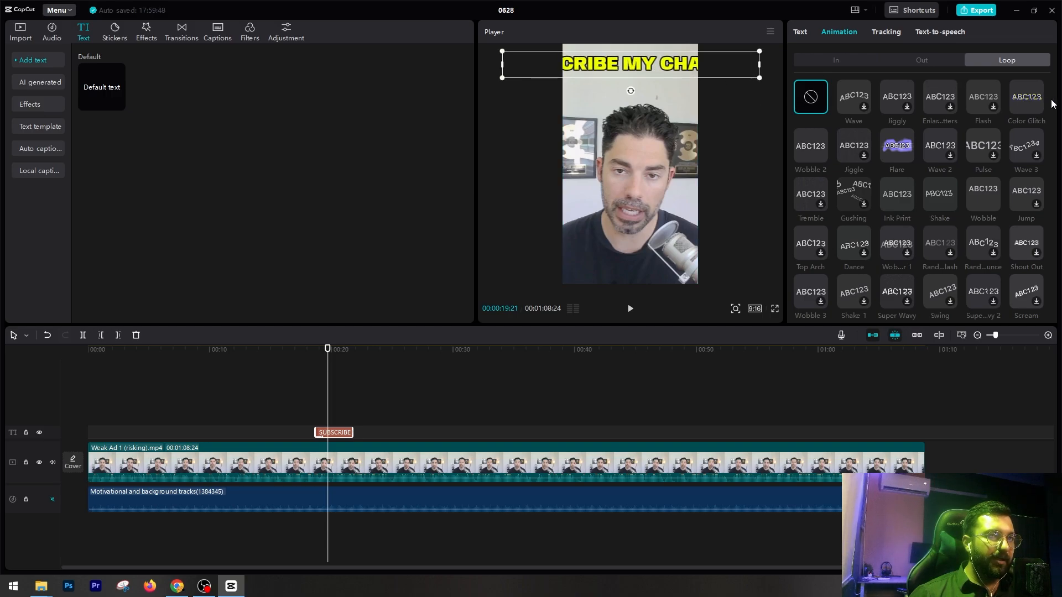
left_click(1033, 104)
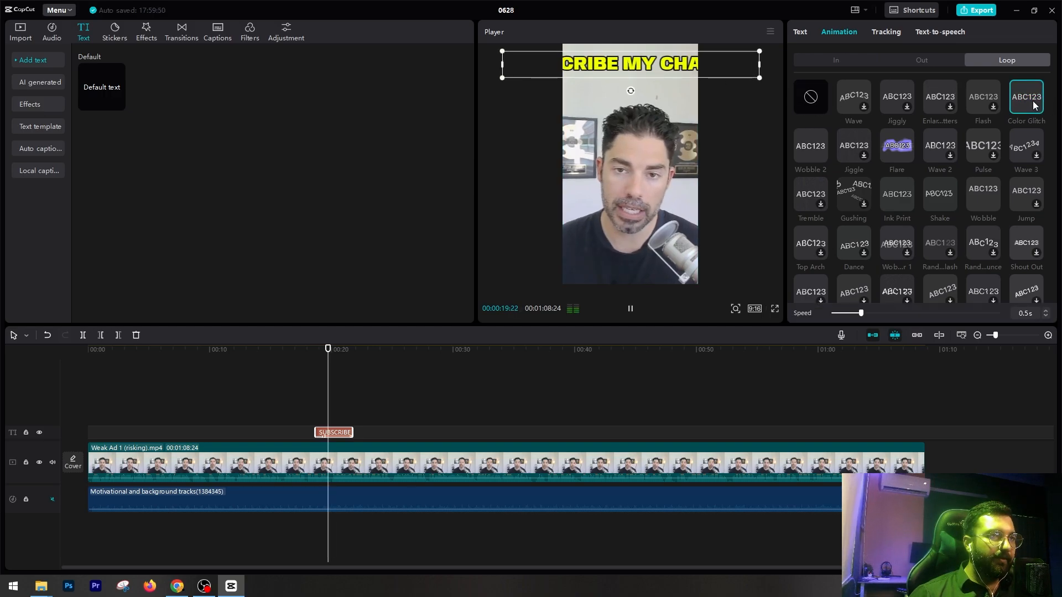
left_click(317, 359)
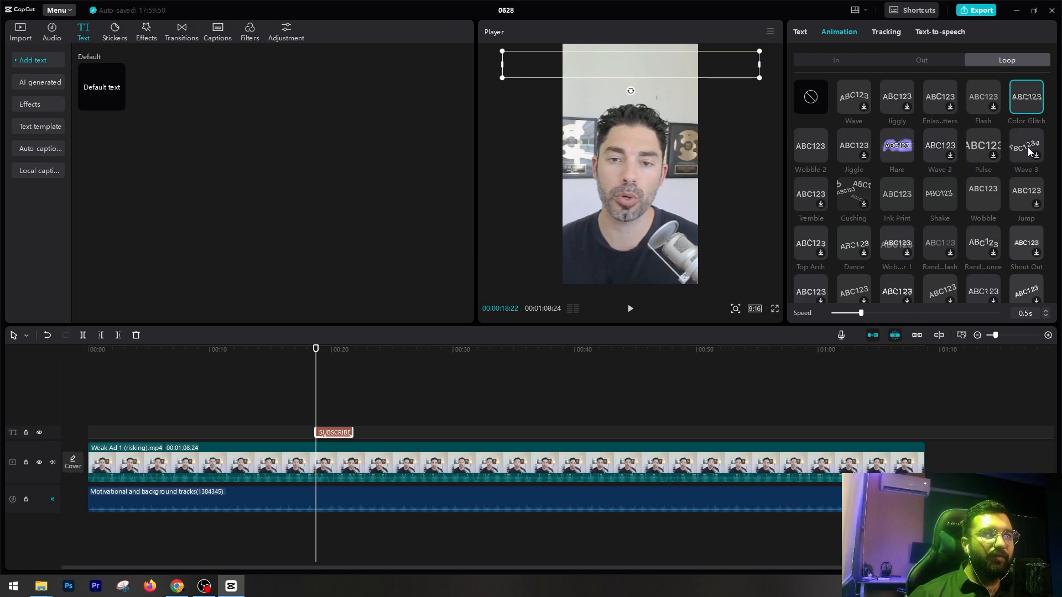
Try the Ink Print loop animation on the text, preview it from the clip's start, and set the loop animation back to none.
left_click(892, 199)
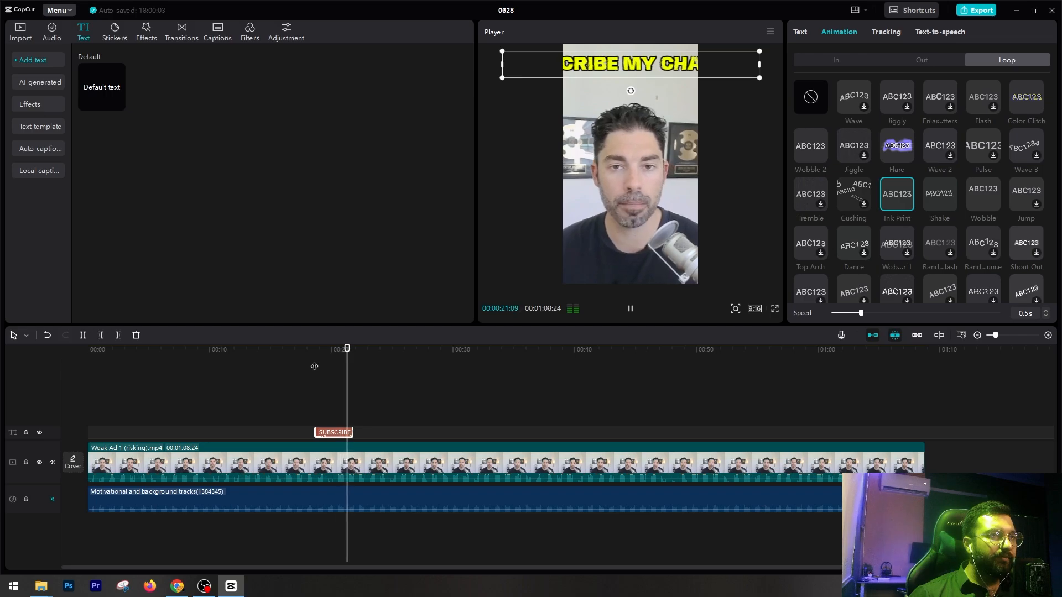
key("space")
left_click(315, 360)
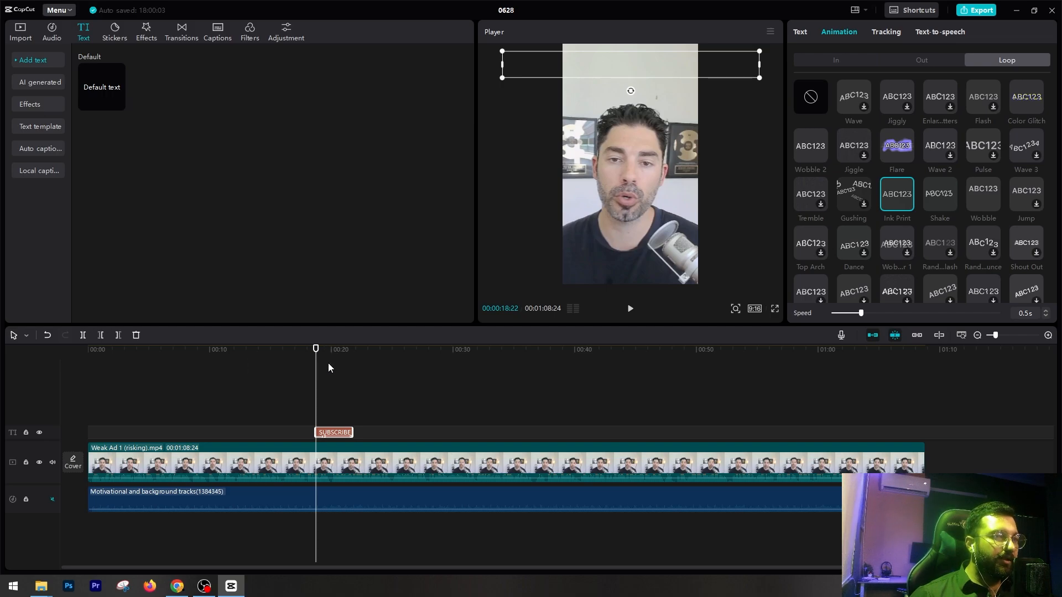
left_click(811, 98)
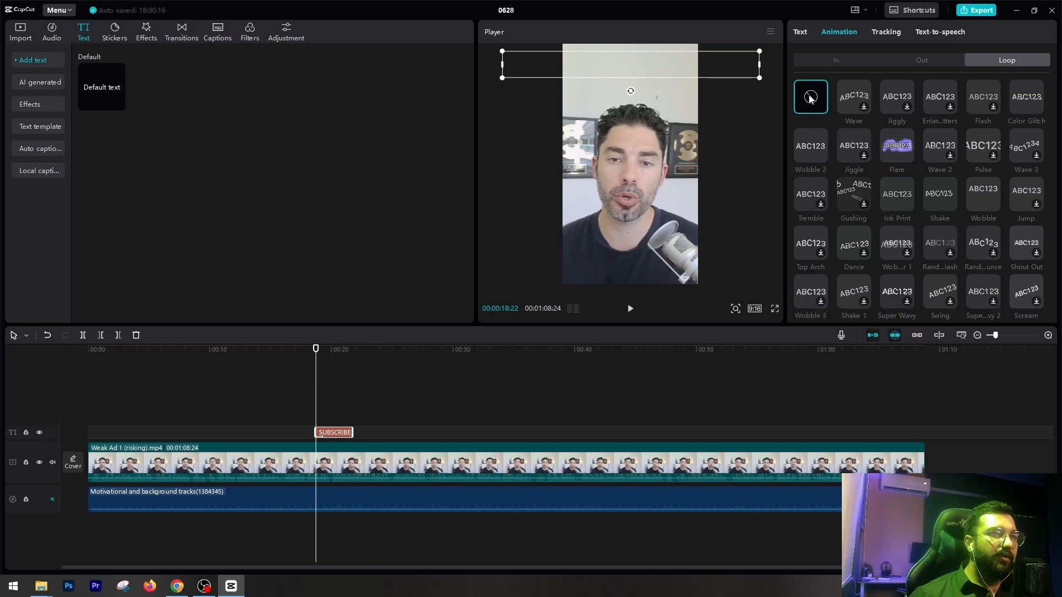
Look through the tracking options and the text-to-speech voices available for the text.
left_click(838, 62)
left_click(887, 32)
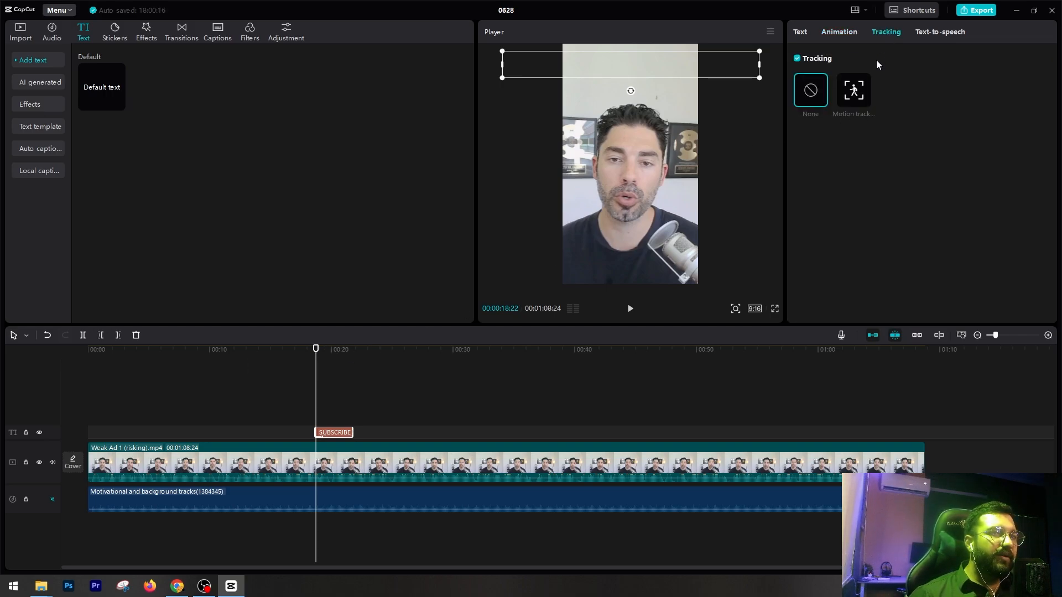
left_click(935, 32)
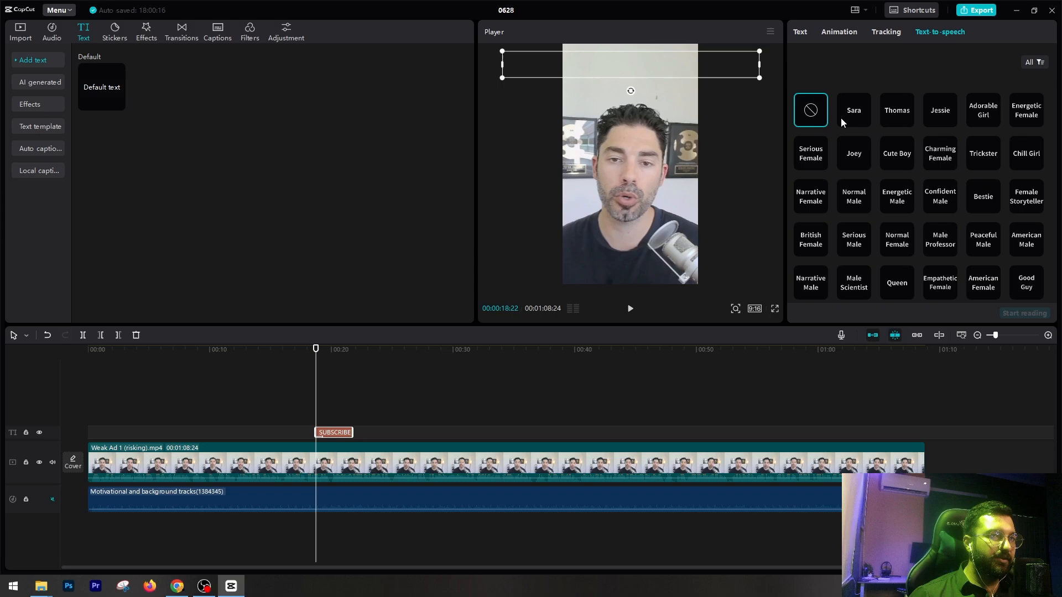
Try to generate a text-to-speech reading of the text with the Sara voice and play the text section to check it.
left_click(840, 118)
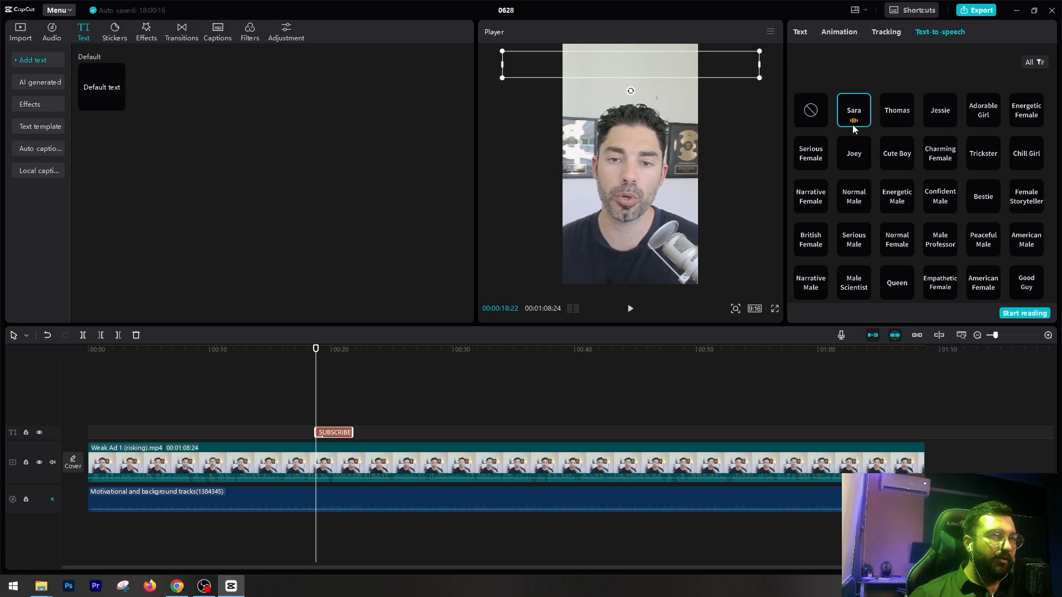
left_click(1036, 314)
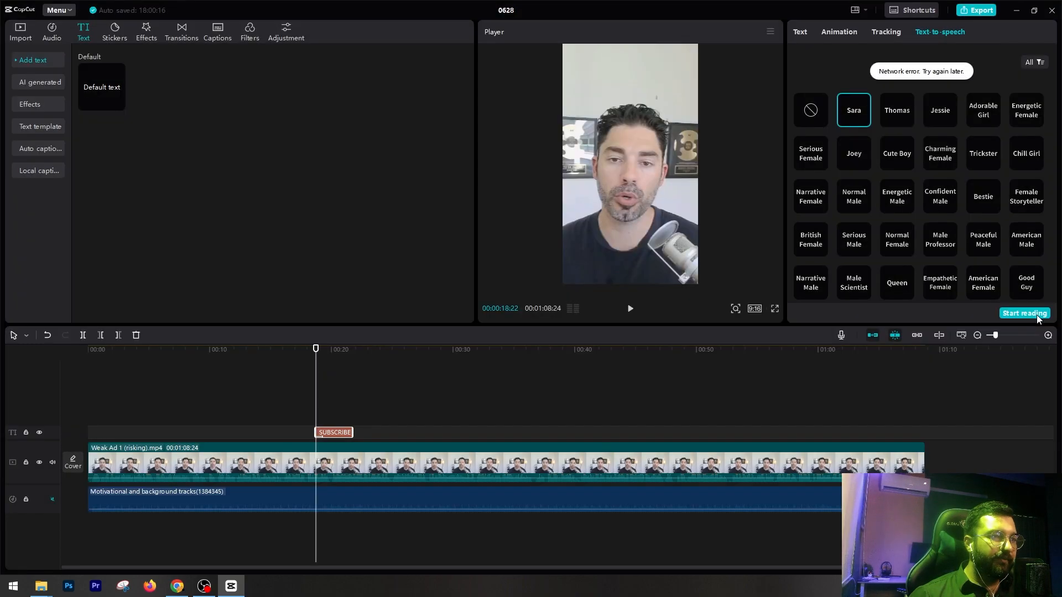
key("space")
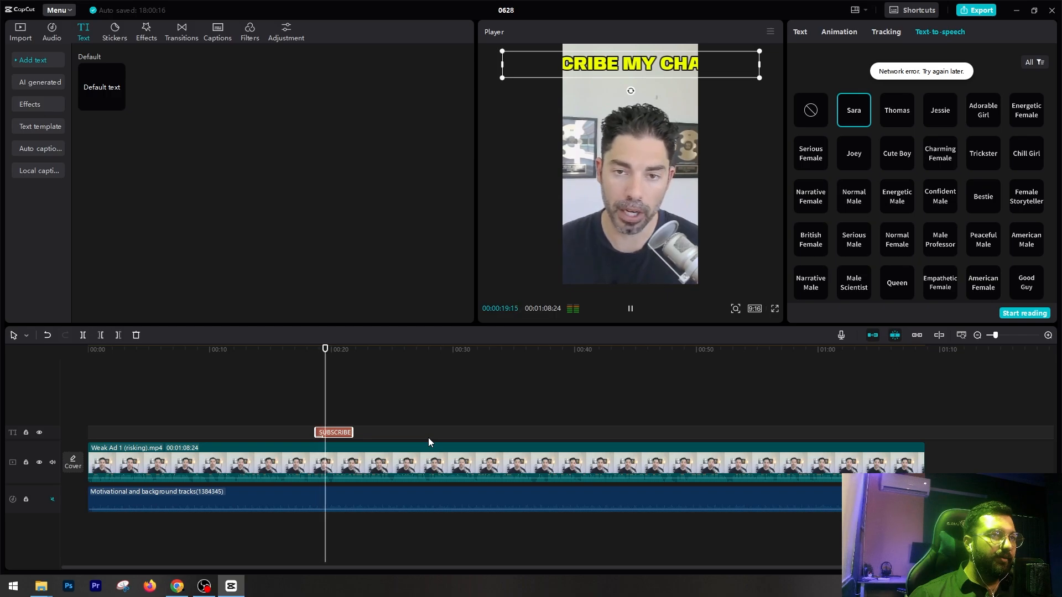
key("space")
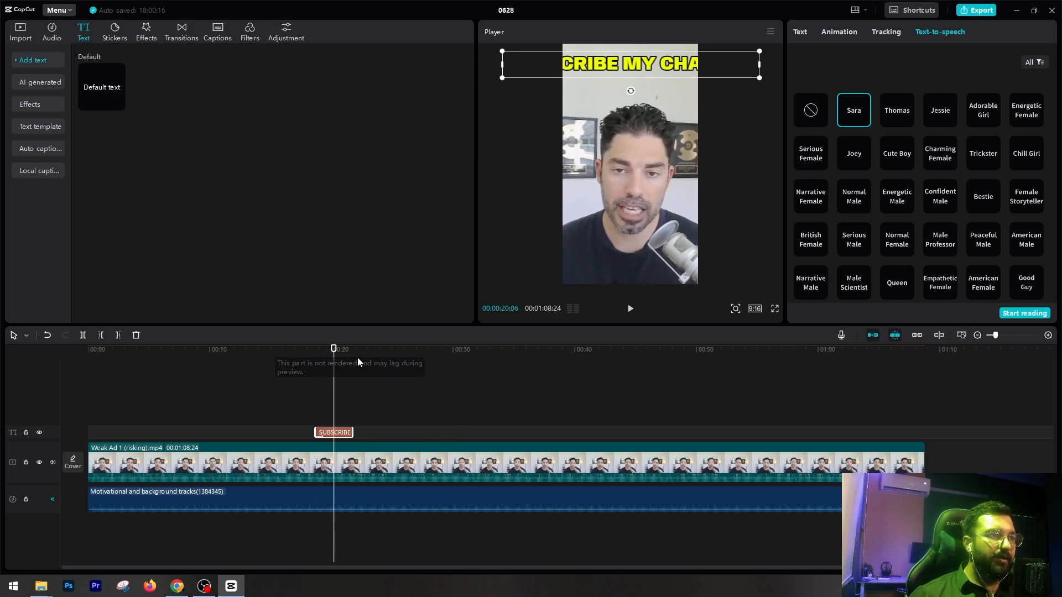
left_click_drag(333, 357, 316, 360)
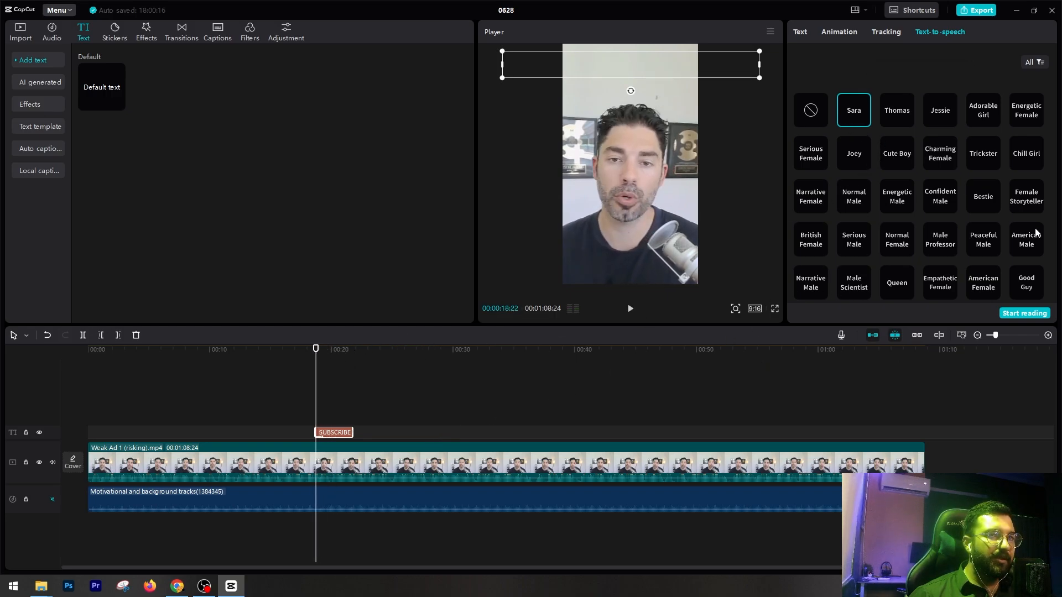
left_click(1021, 313)
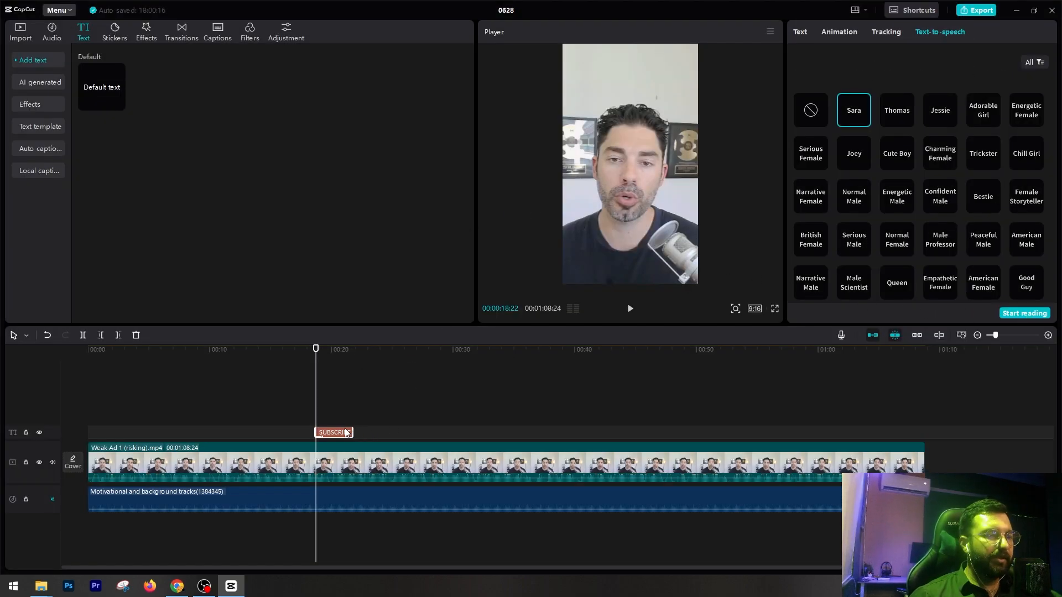
Delete the text clip, undo the deletion, and reopen the text's basic settings.
key("Delete")
key("ctrl+z")
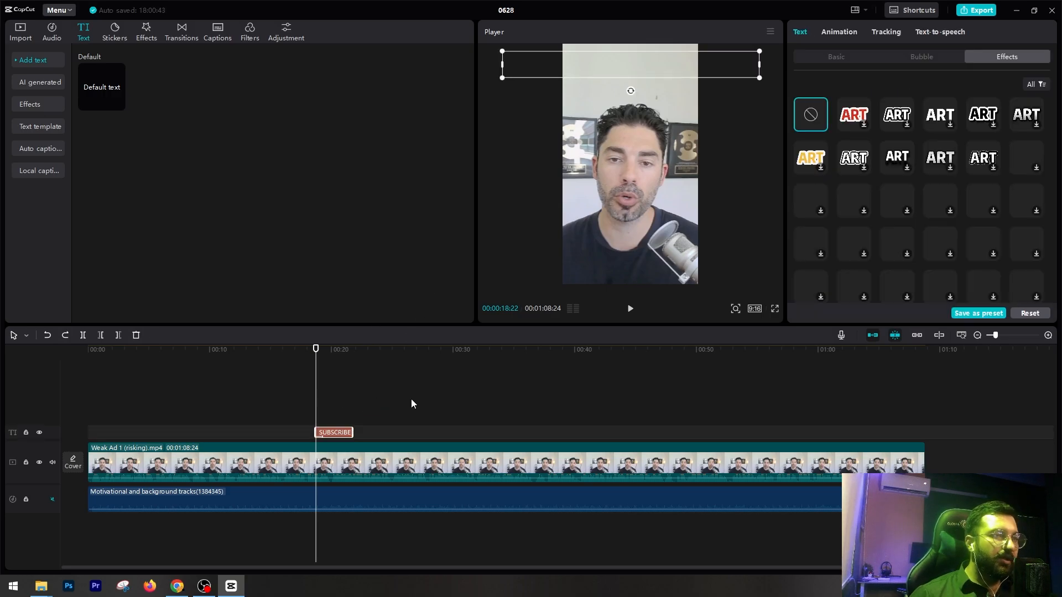
left_click(933, 33)
left_click(811, 32)
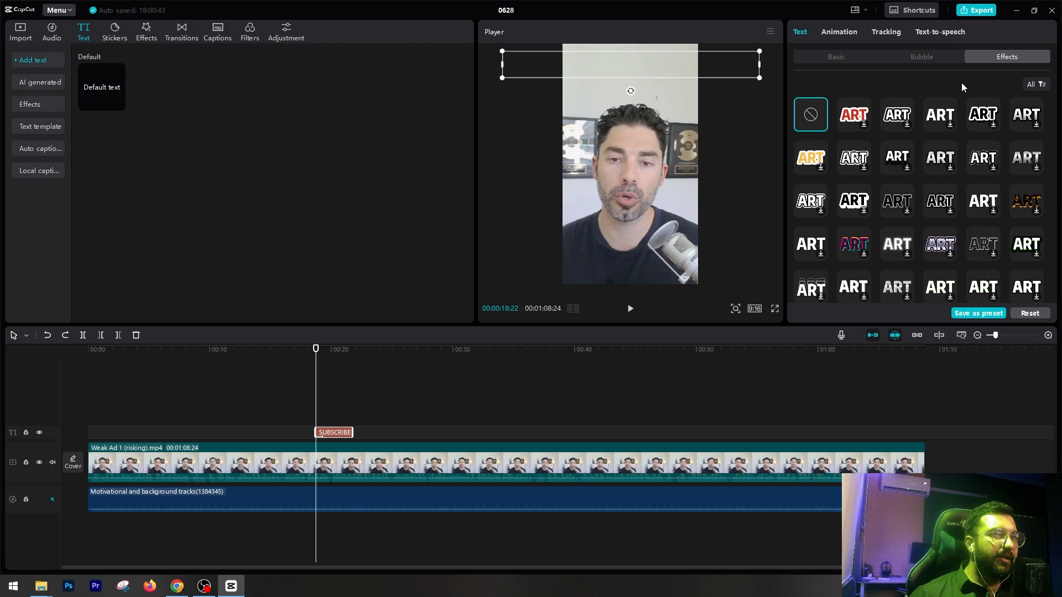
left_click(810, 60)
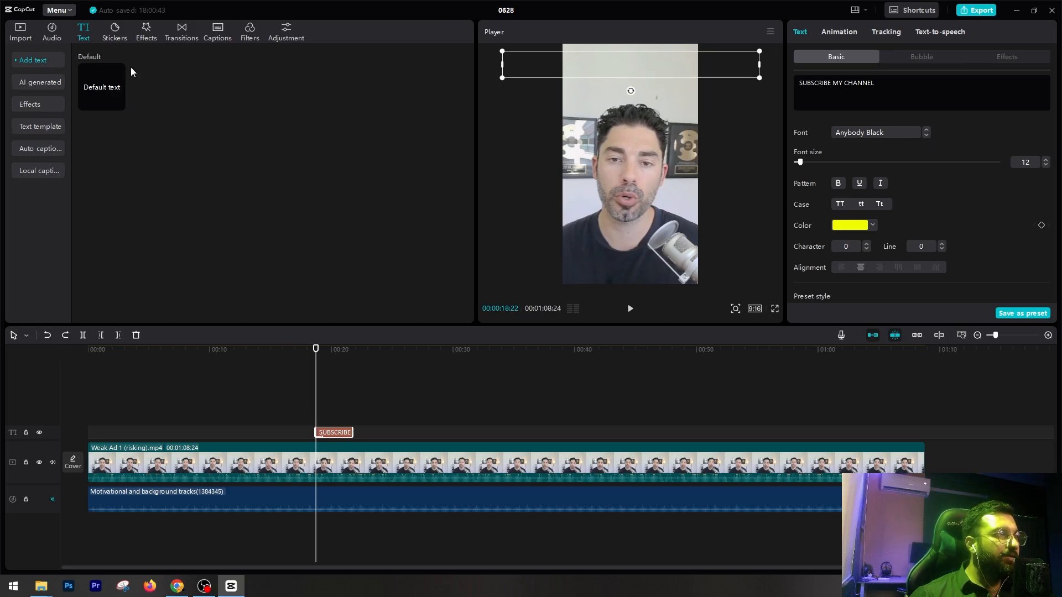
Delete the SUBSCRIBE MY CHANNEL text clip and return the playhead to the start of the timeline.
left_click(336, 376)
key("Delete")
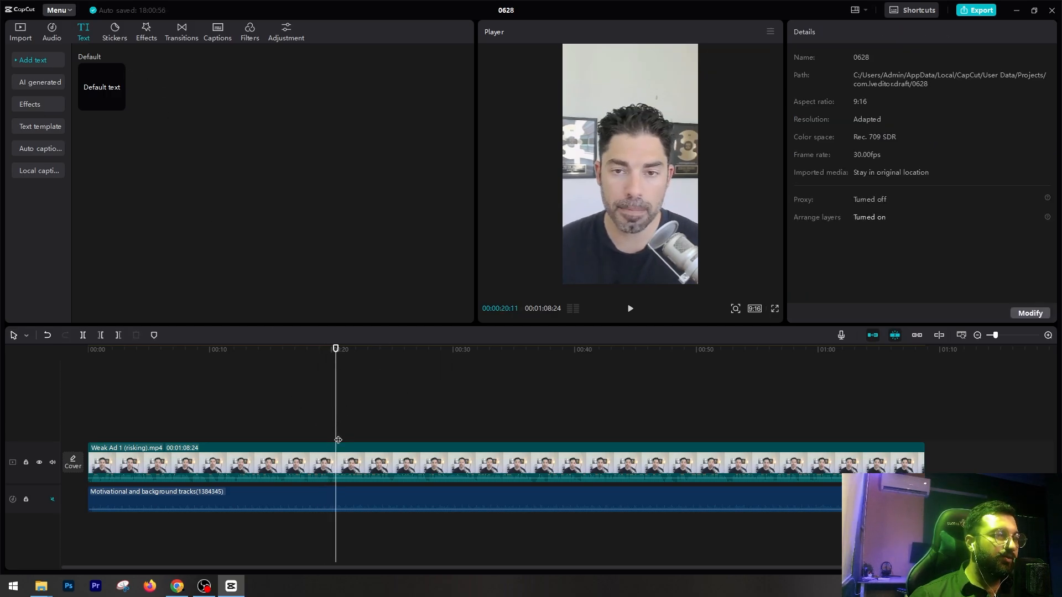
left_click(300, 362)
left_click(71, 356)
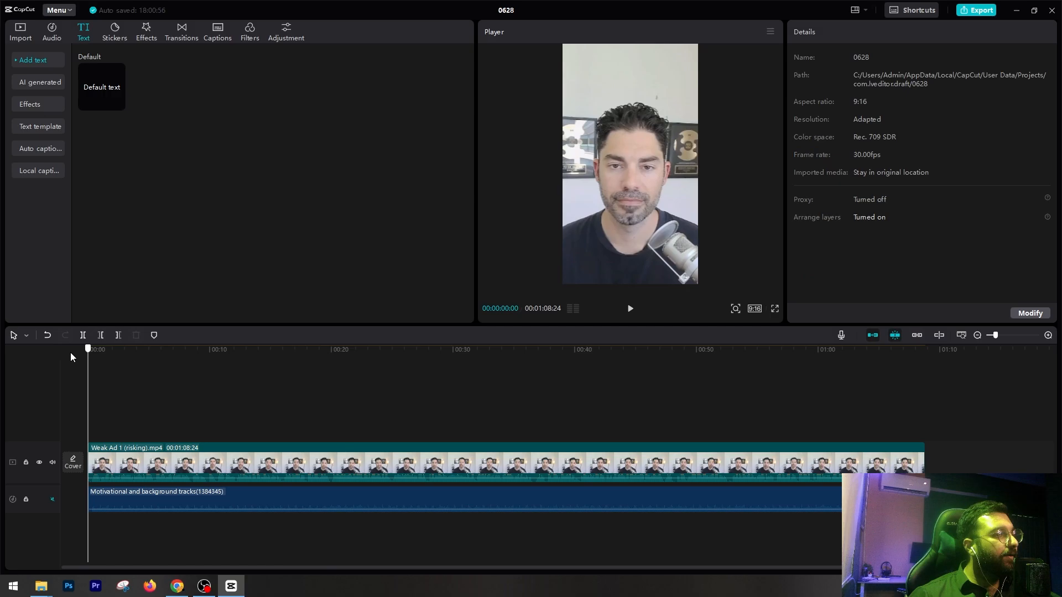
Browse the trending stickers in the sticker library.
left_click(121, 33)
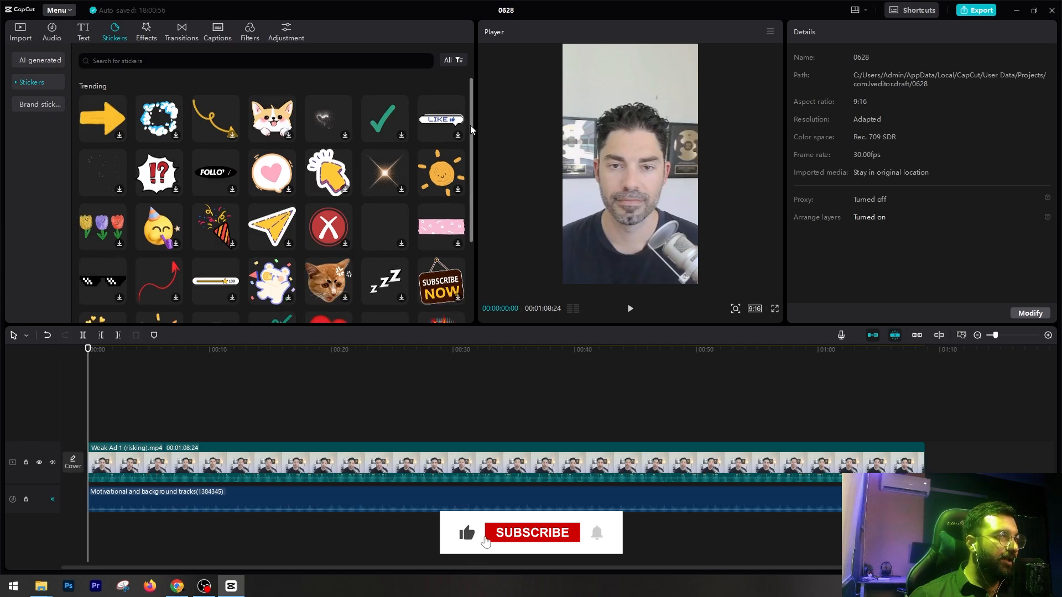
left_click_drag(471, 129, 471, 236)
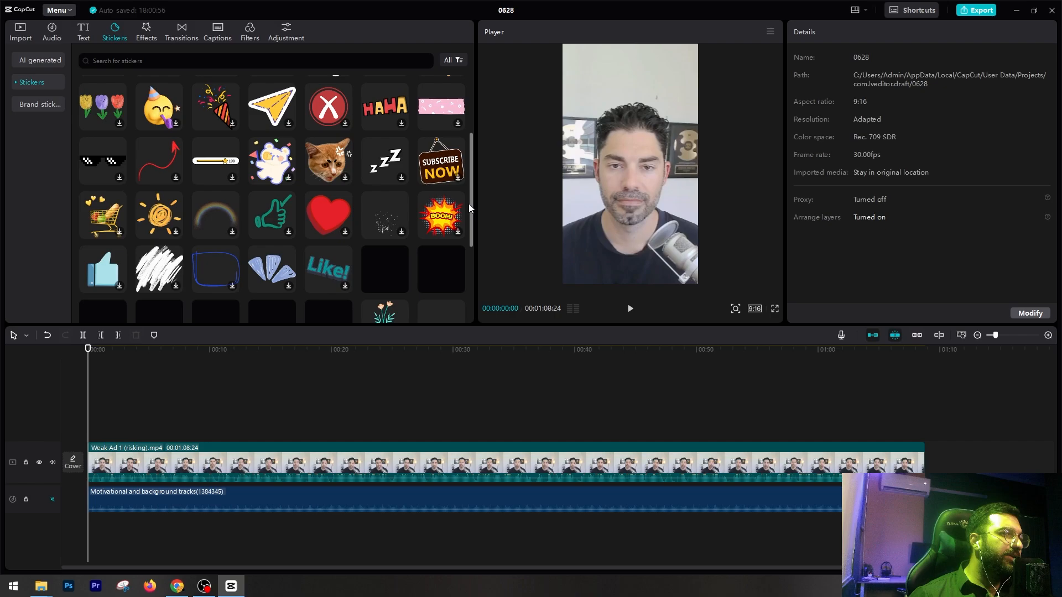
left_click_drag(469, 203, 520, 10)
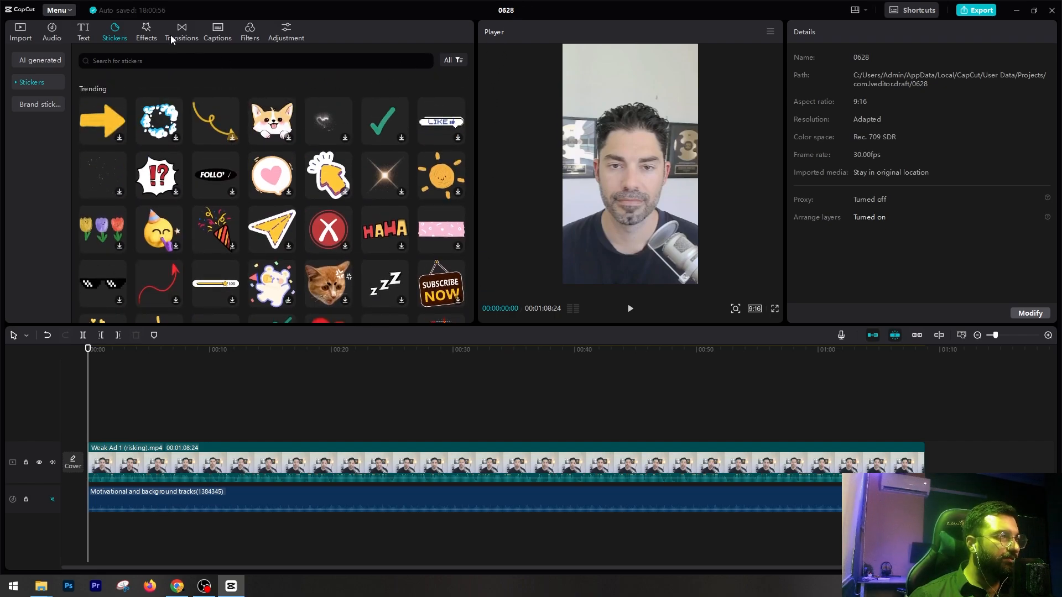
Browse the trending video effects and preview the Chromatic effect.
left_click(142, 31)
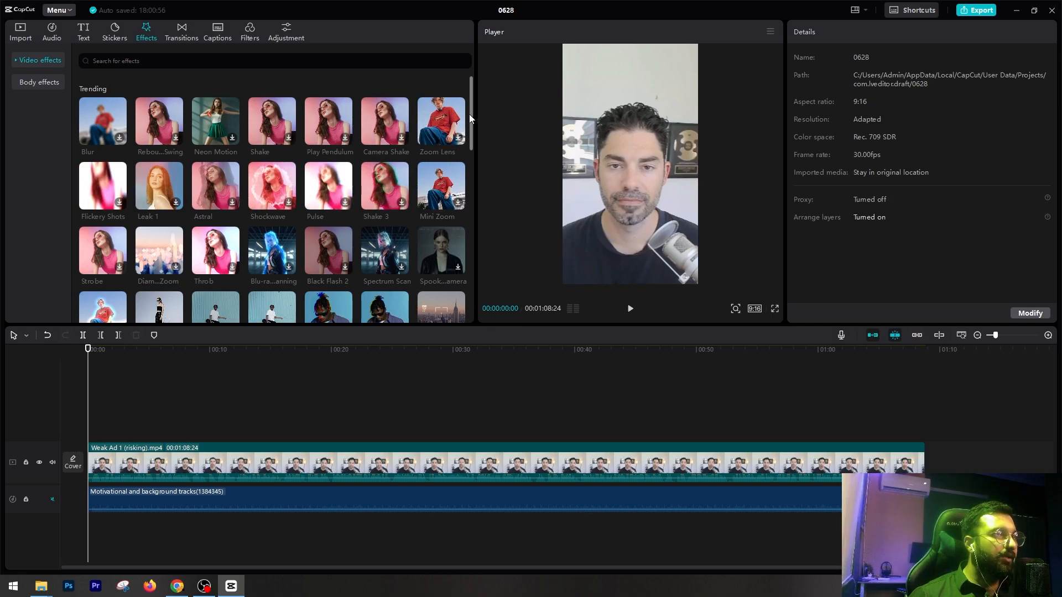
left_click_drag(469, 114, 471, 161)
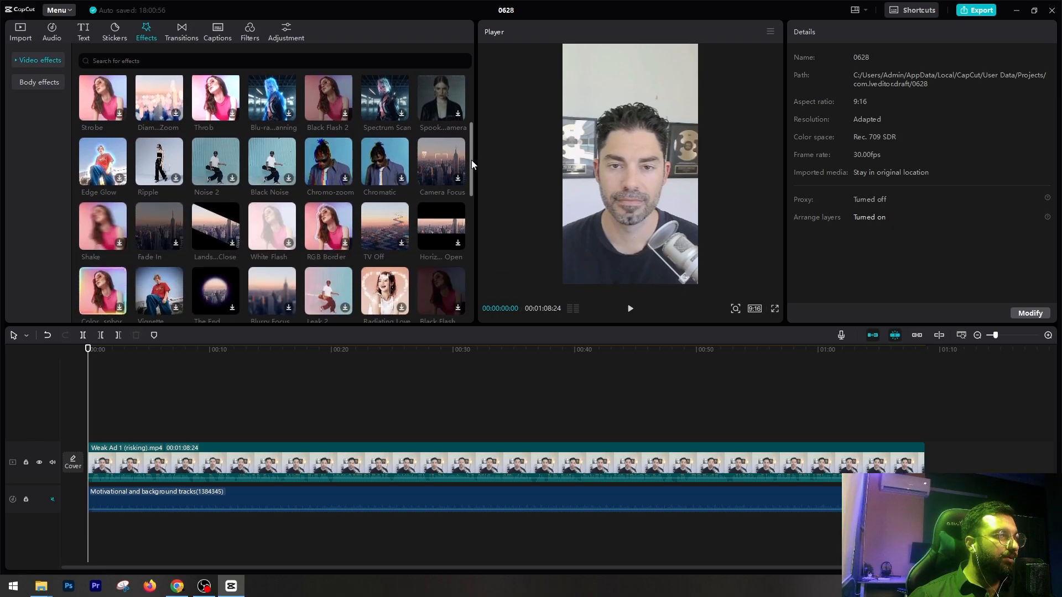
left_click(377, 171)
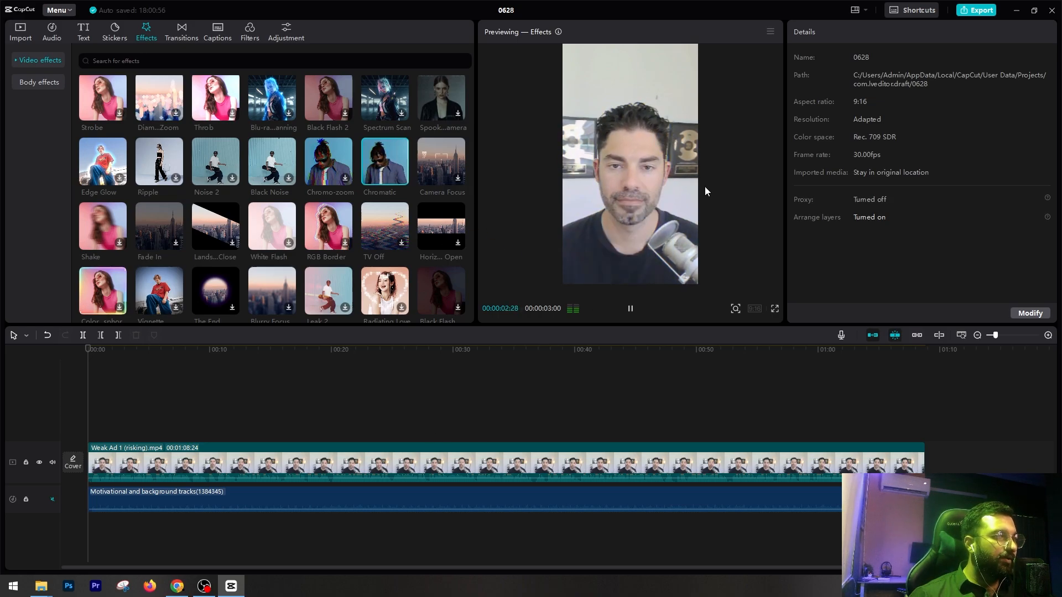
Undo the last timeline change, delete the restored SUBSCRIBE MY CHANNEL text clip, and go back to the first trending effects.
key("ctrl+z")
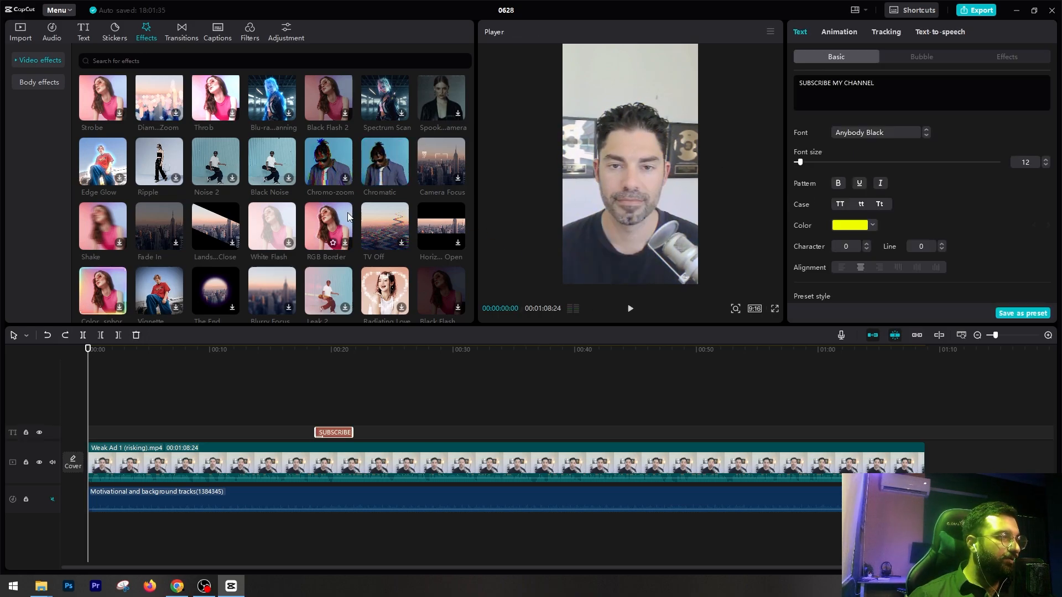
left_click(348, 447)
left_click(345, 433)
key("Delete")
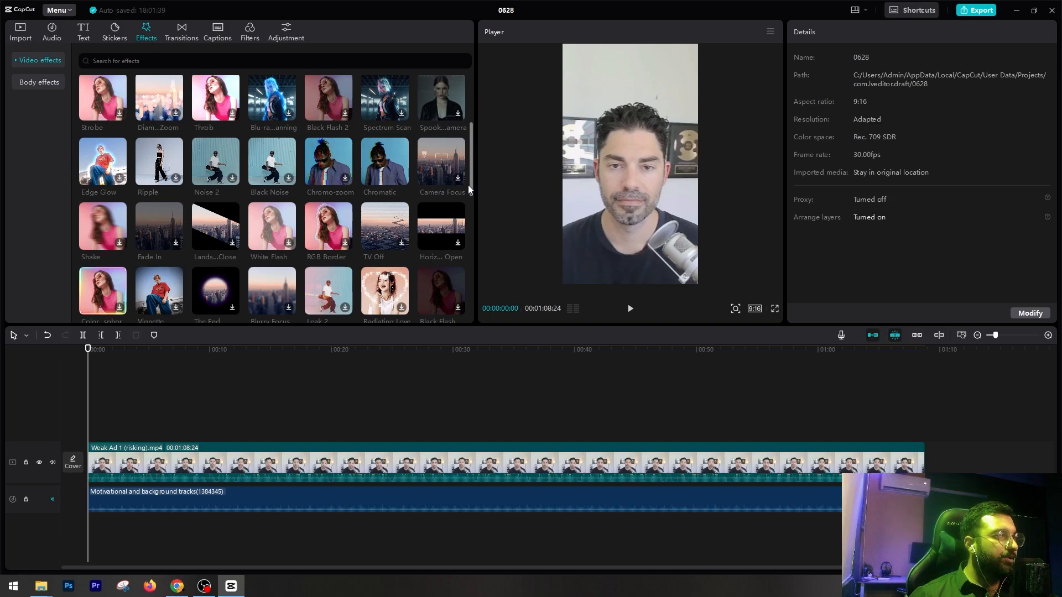
left_click_drag(471, 183, 470, 124)
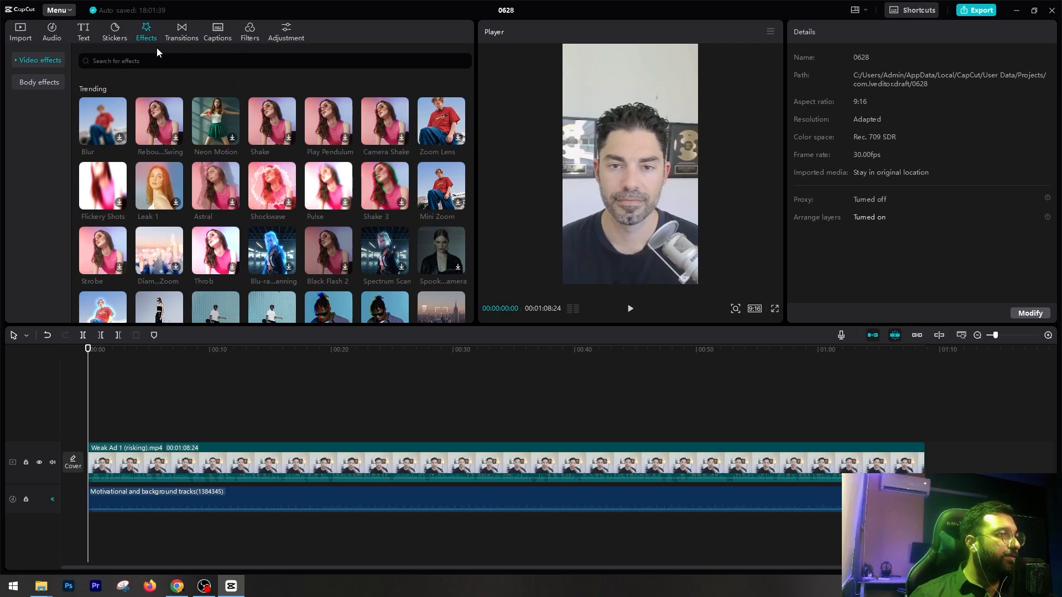
Split the talking-head video at 00:00:05:14 and at 00:00:08:00.
left_click(154, 352)
left_click(83, 336)
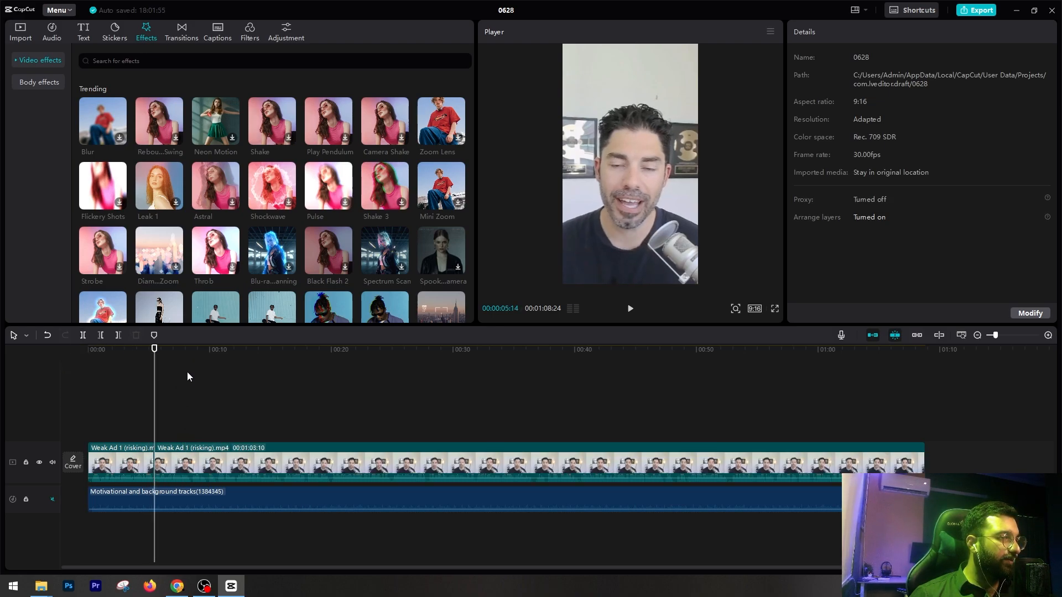
left_click(186, 372)
left_click(83, 335)
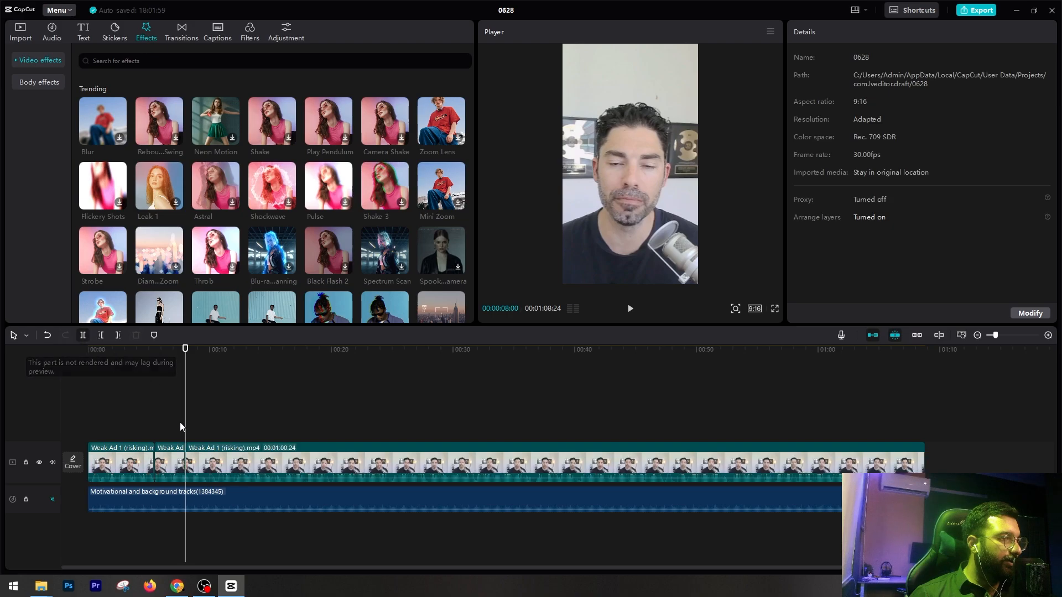
Insert the pexels-yan-krukov phone clip into the main track at the first split and trim its end to 00:00:08:00.
left_click(176, 459)
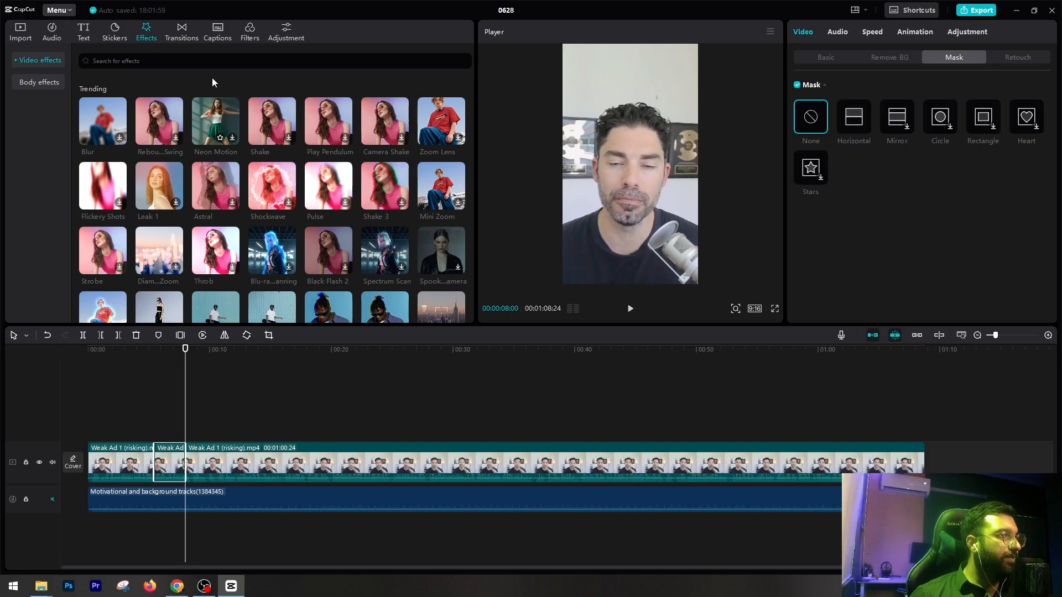
left_click(20, 33)
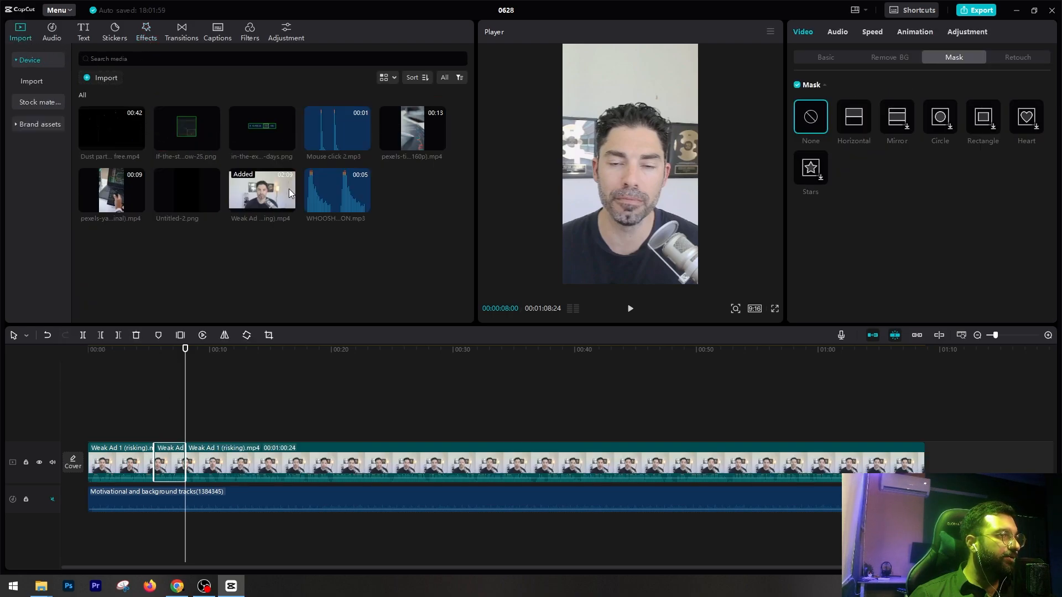
left_click_drag(111, 191, 158, 462)
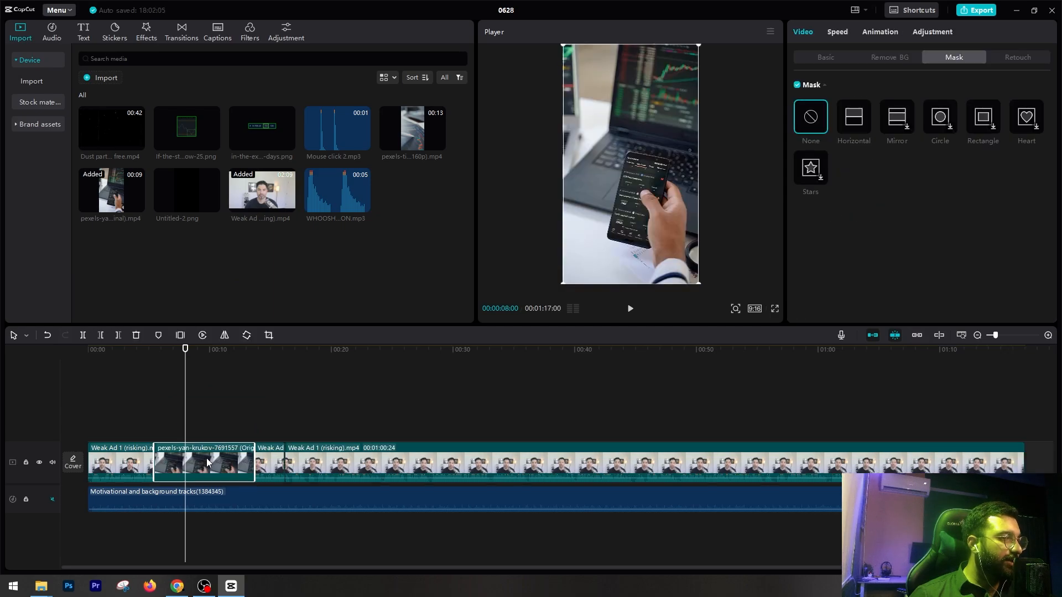
left_click_drag(254, 453, 185, 455)
Preview the cut into the inserted phone clip from just before it starts.
left_click(158, 347)
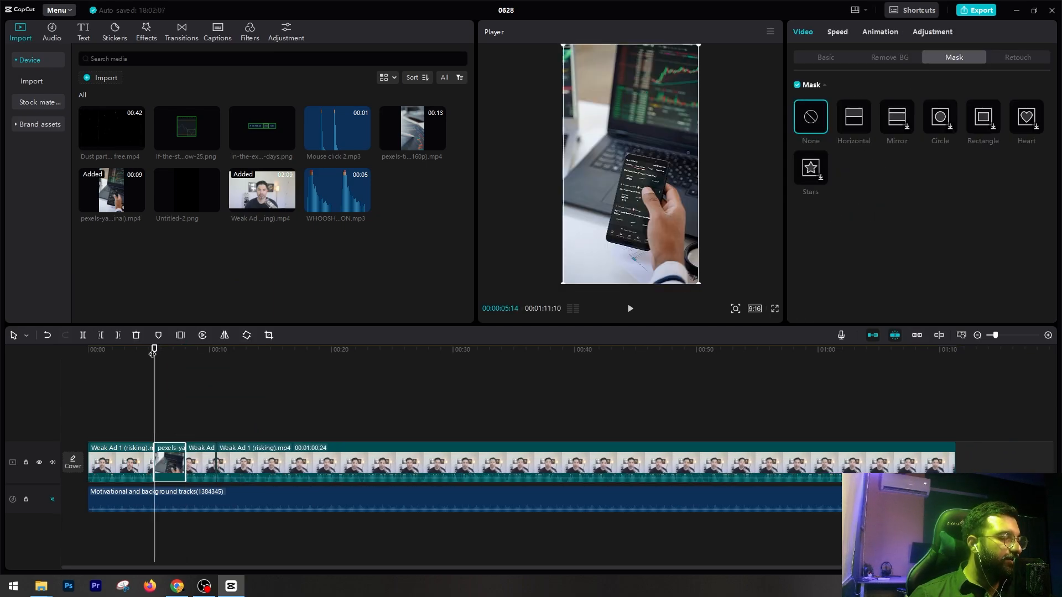
left_click(147, 352)
key("space")
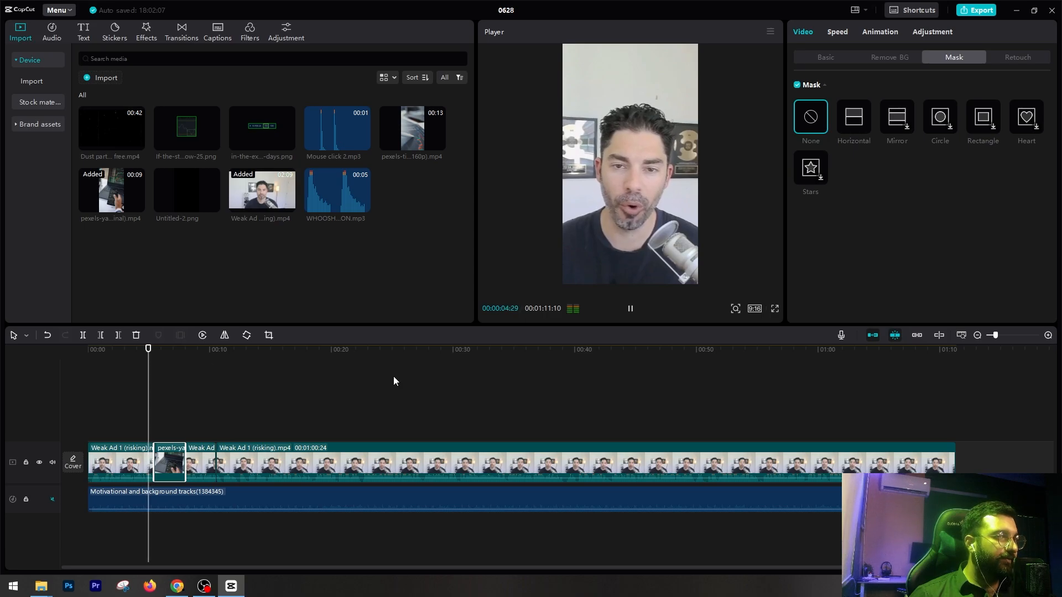
Play through the inserted phone clip and stop playback before it ends.
key("space")
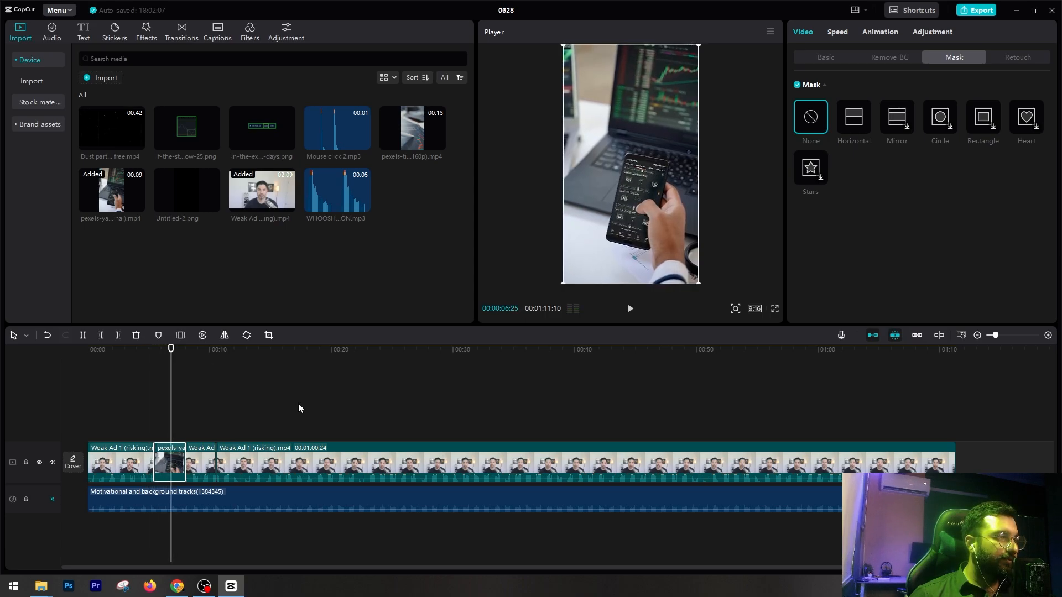
key("space")
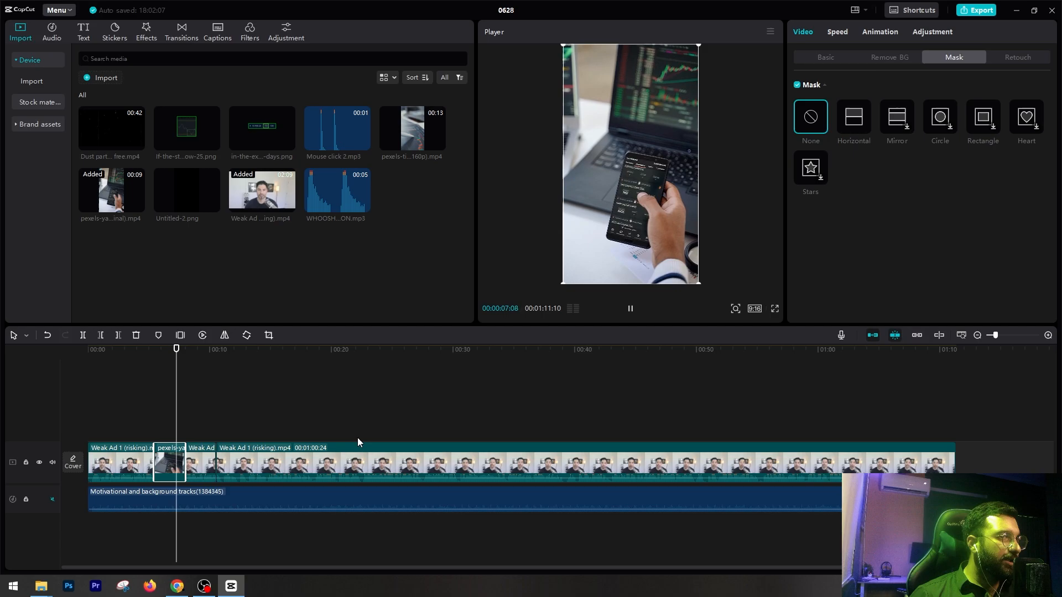
key("space")
Remove the inserted phone clip and extract the audio of the talking-head segment between the two splits.
key("ctrl+z")
key("Delete")
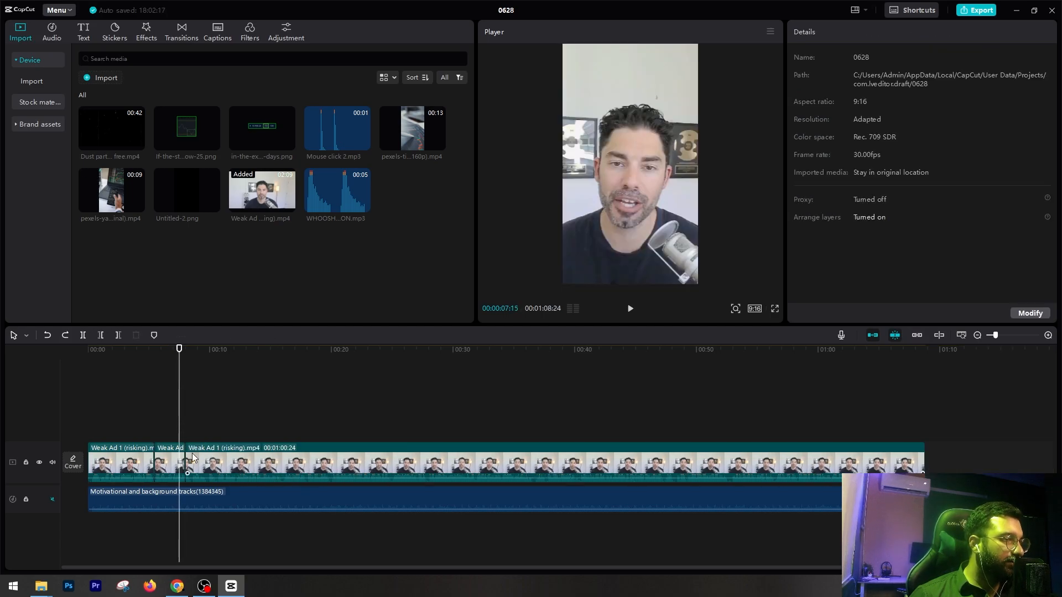
right_click(171, 452)
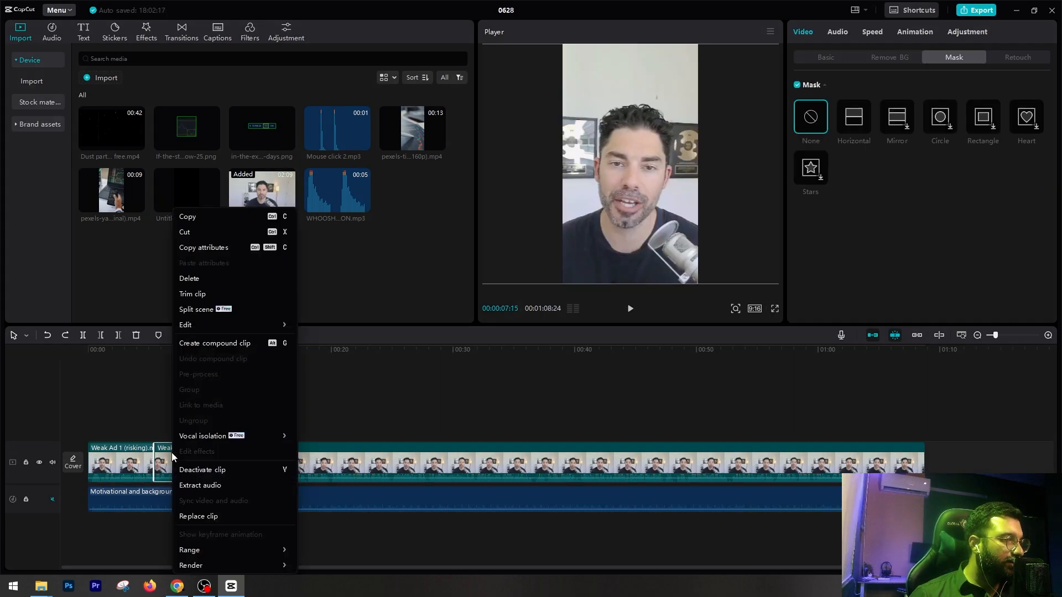
left_click(193, 481)
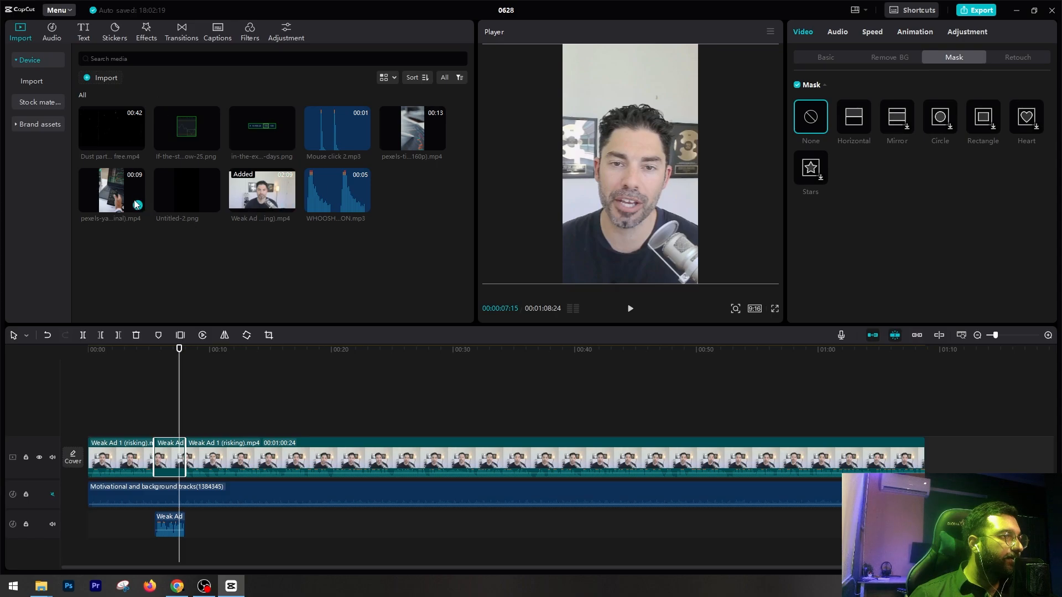
Insert the pexels-yan-krukov phone clip at 00:00:05:14, trim its end to 00:00:08:00, and delete the short talking-head segment after it.
left_click_drag(126, 198, 152, 451)
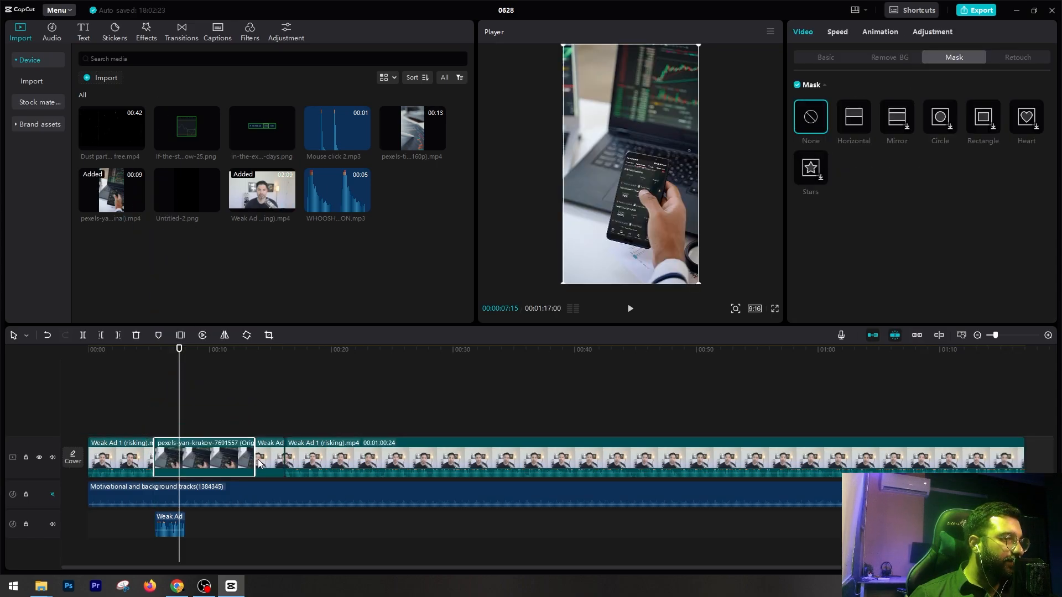
left_click_drag(256, 455, 186, 455)
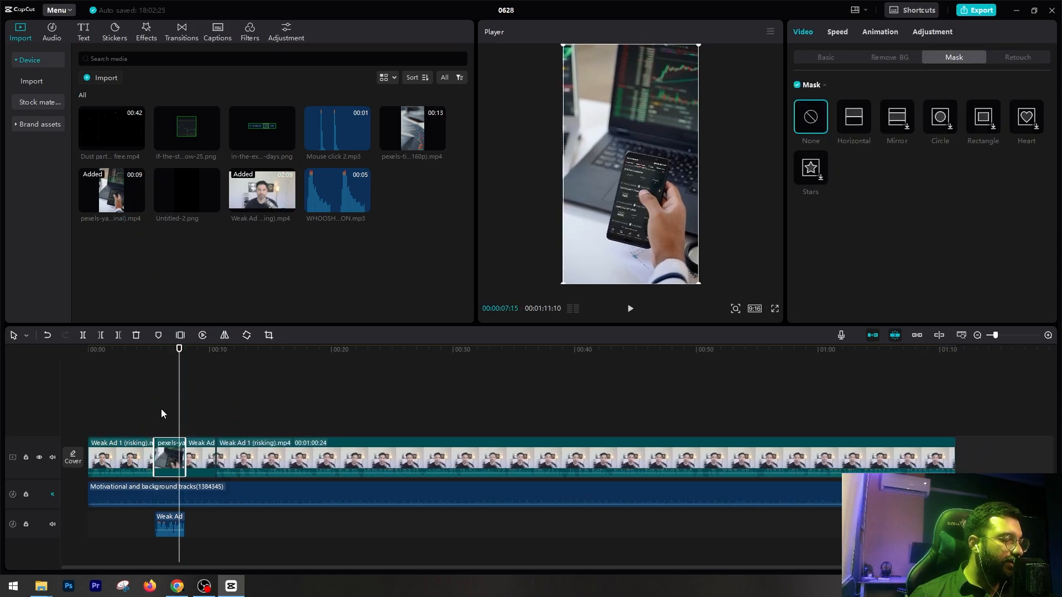
left_click(154, 354)
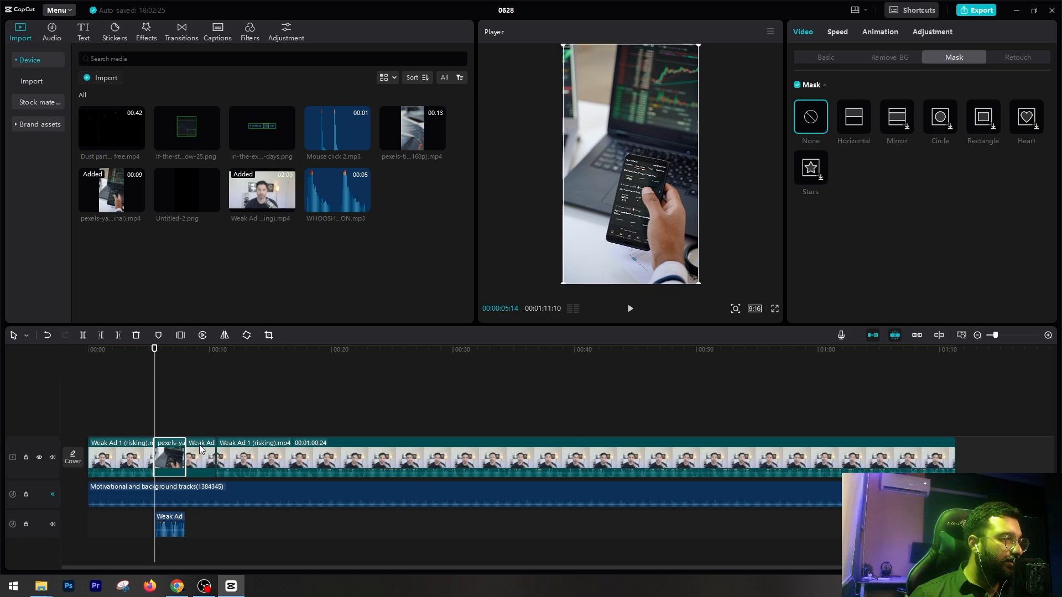
left_click_drag(200, 449, 841, 427)
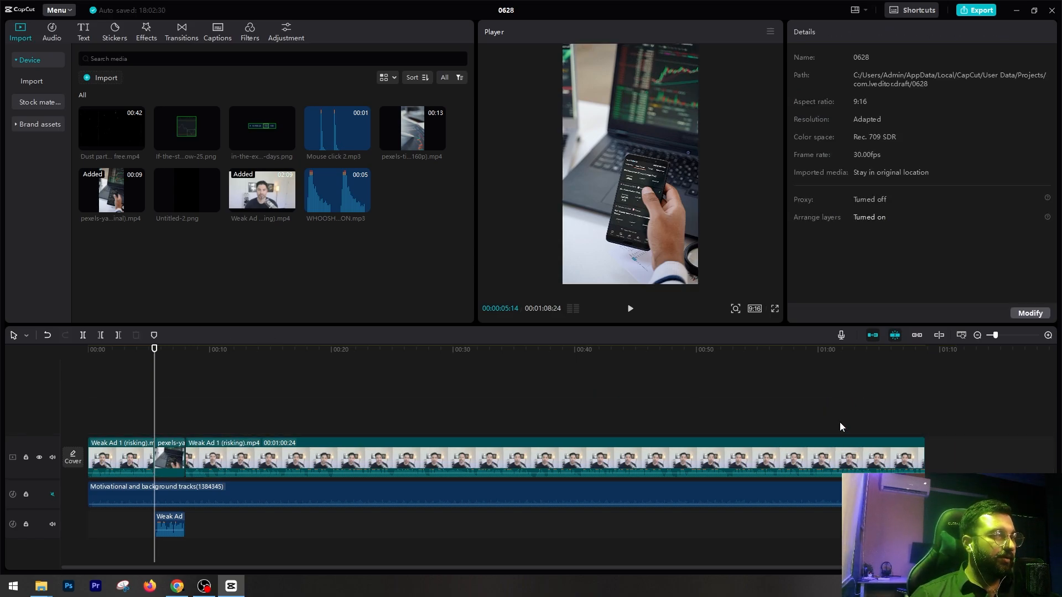
Preview the phone clip over the extracted voice, from just before it starts to just after it ends.
left_click(146, 351)
key("space")
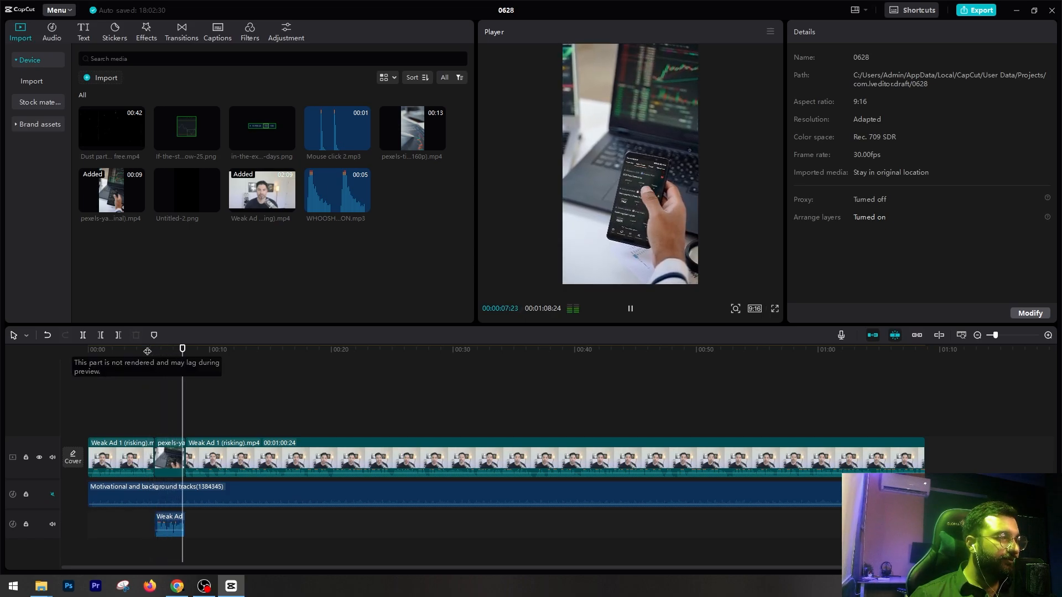
key("space")
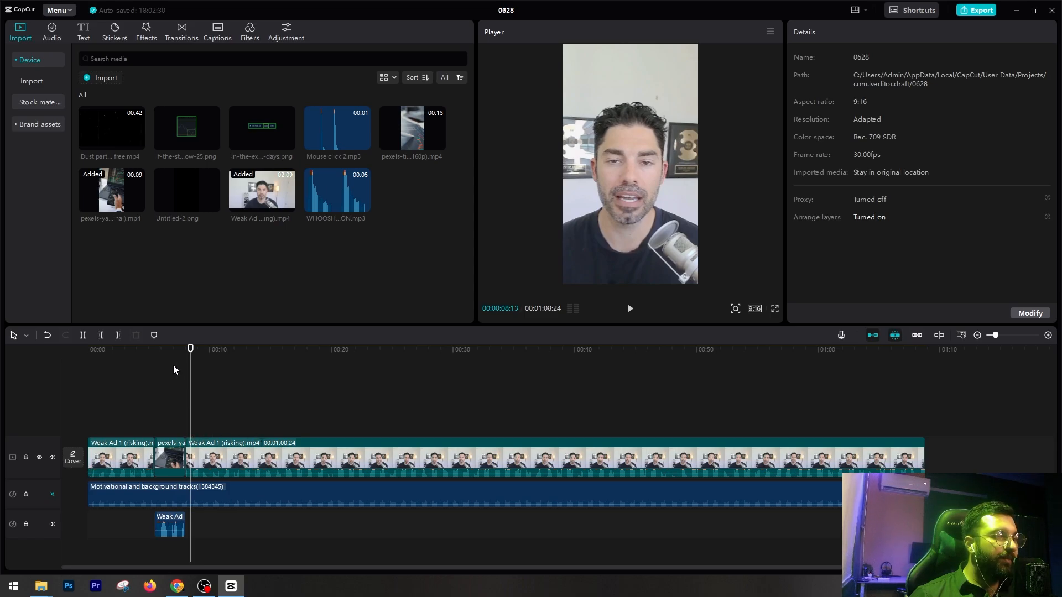
Add the Glare II transition from Light Effects at the phone clip's start (00:00:05:14) and end (00:00:08:00).
left_click(155, 352)
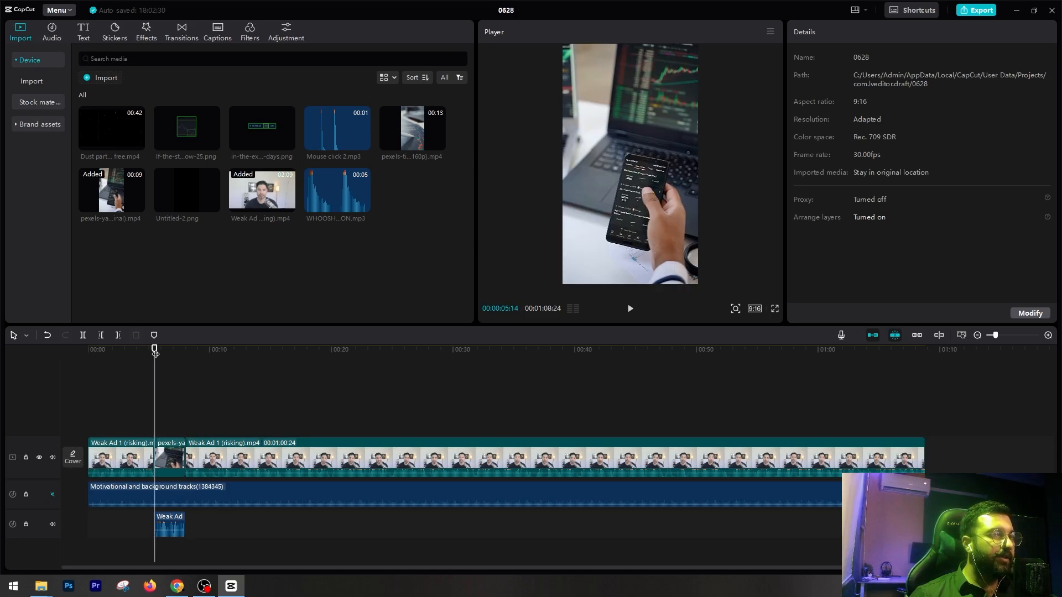
left_click(185, 35)
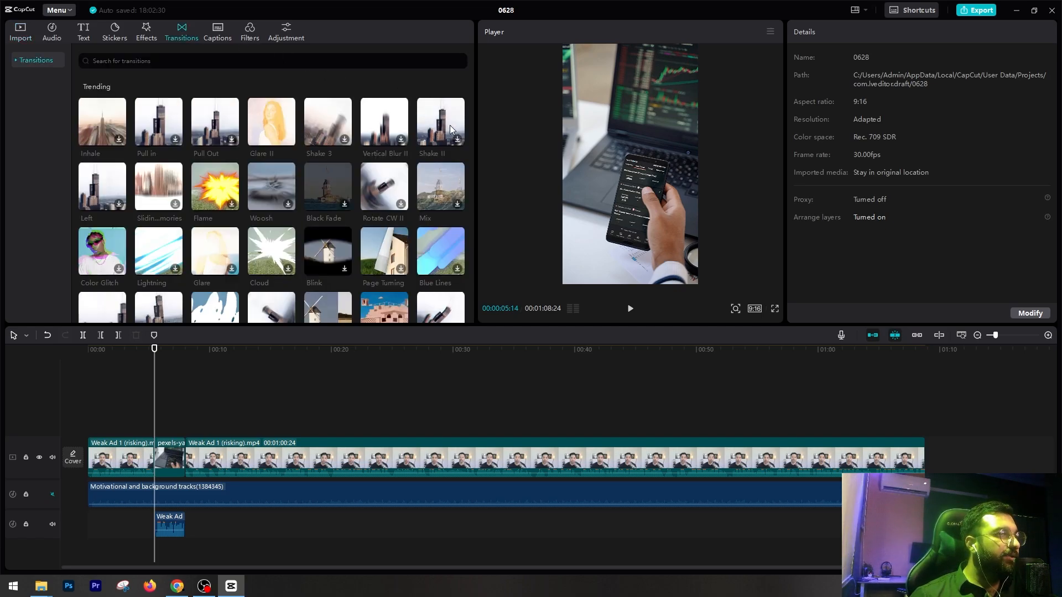
left_click_drag(470, 96, 470, 265)
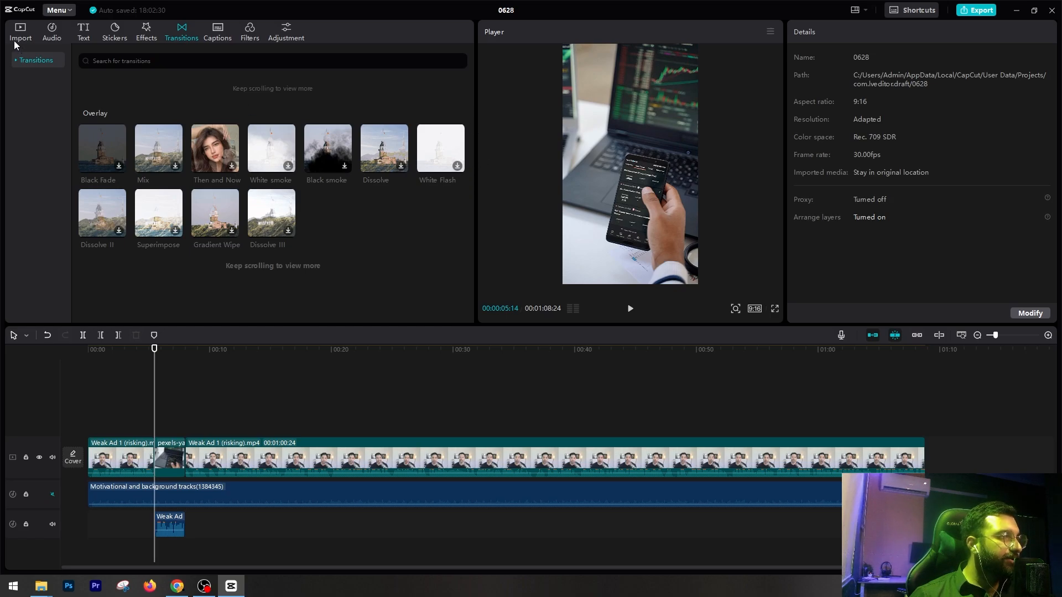
left_click(18, 55)
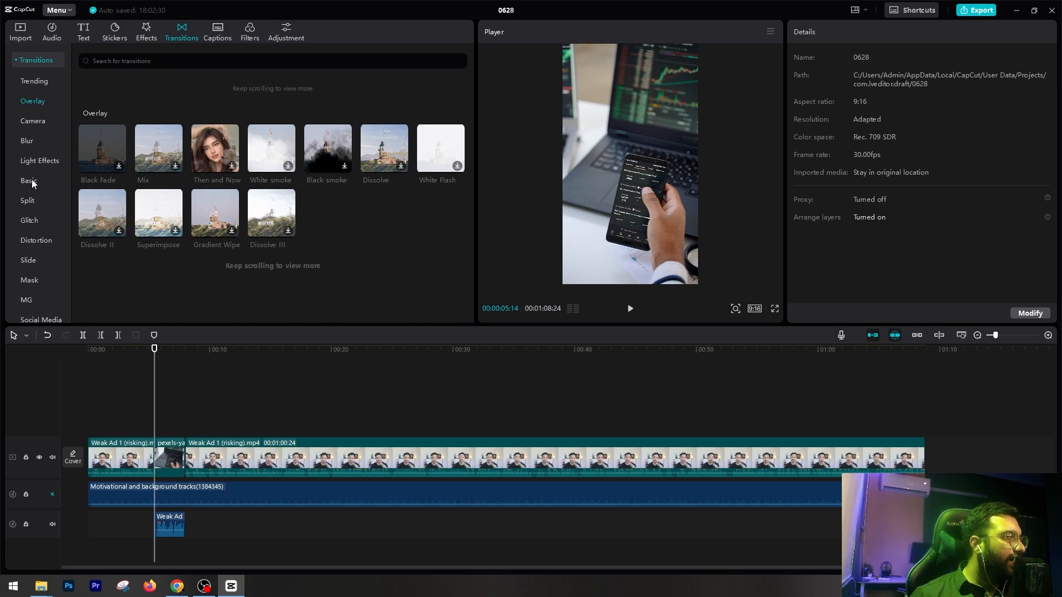
left_click(27, 203)
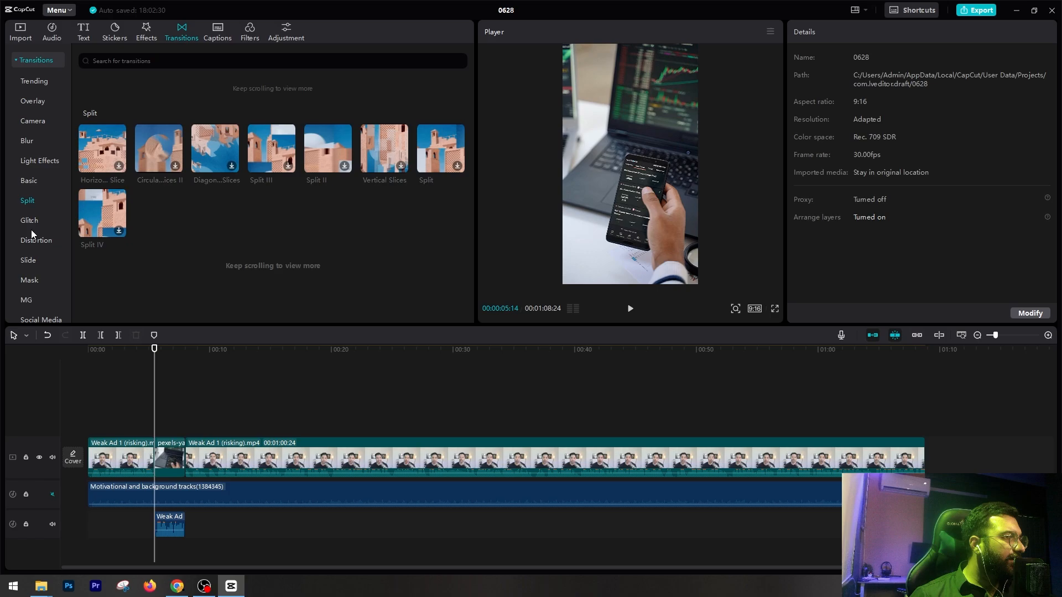
left_click(31, 223)
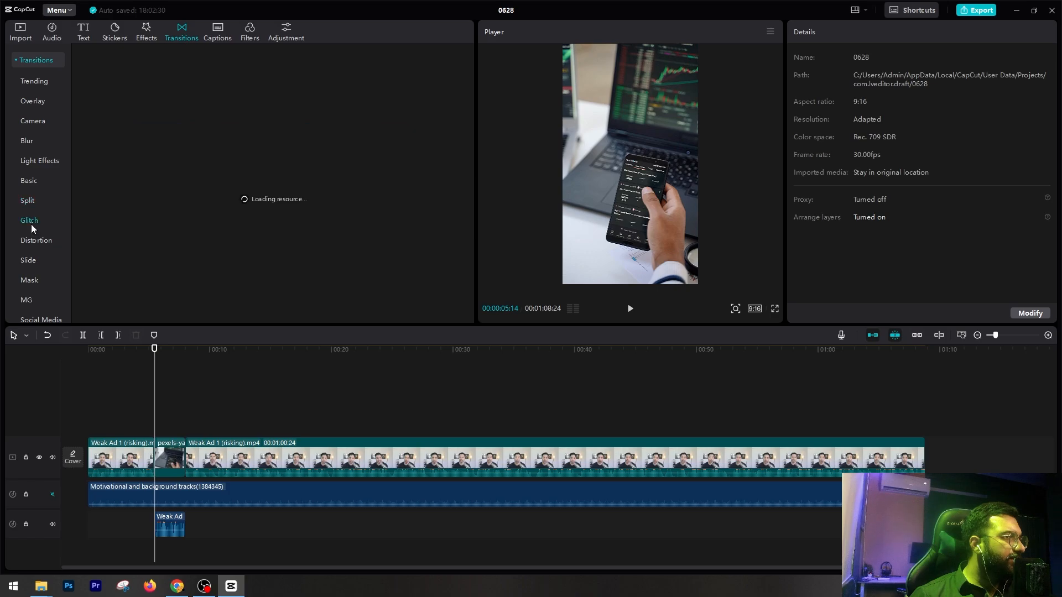
left_click(41, 161)
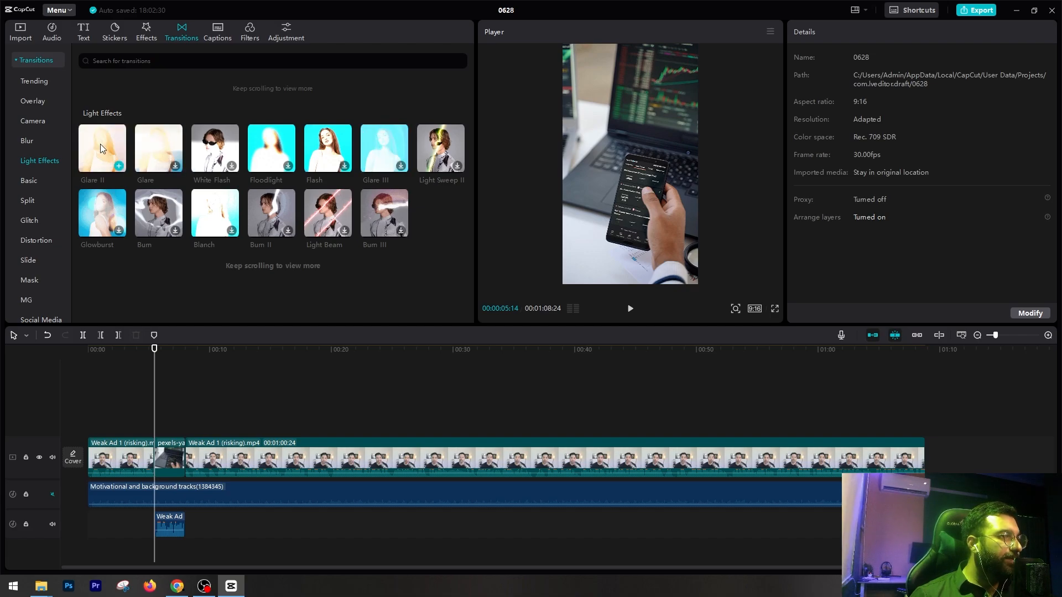
left_click(118, 165)
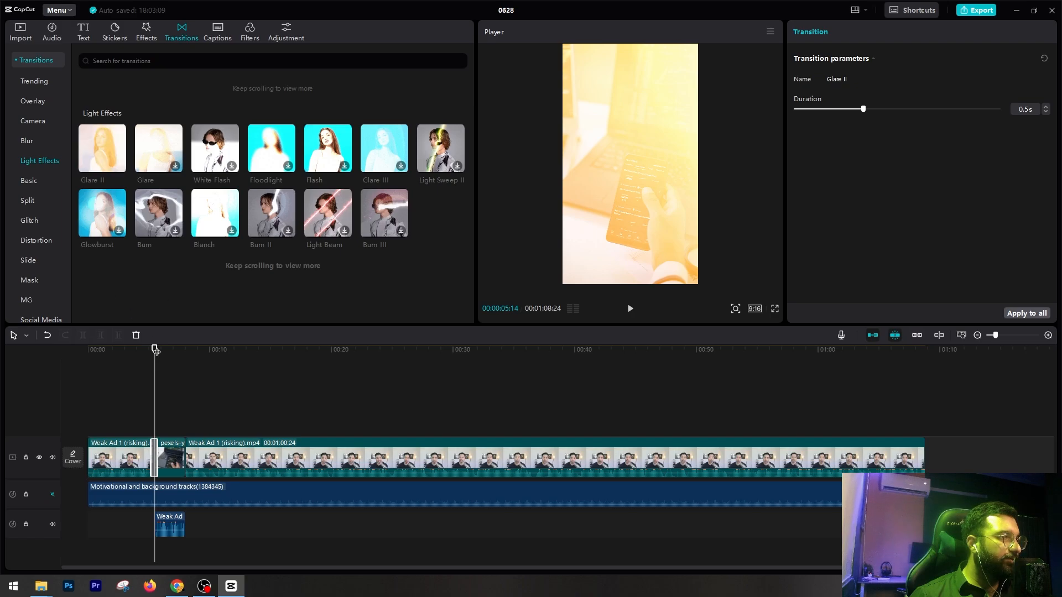
left_click_drag(155, 355, 185, 355)
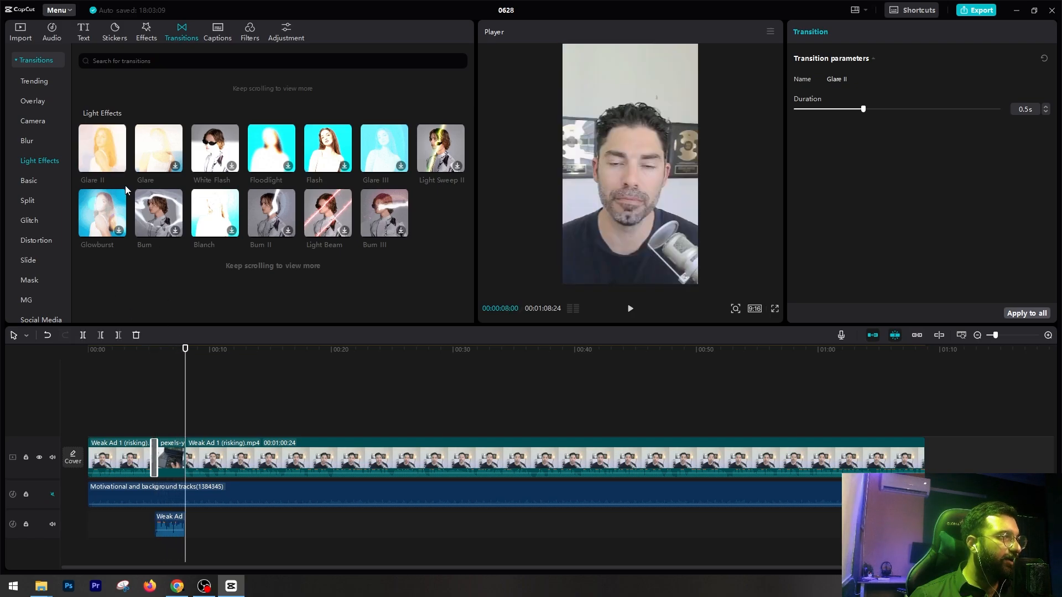
Preview the transitions into and out of the phone clip, and replay the first one from shortly before it.
left_click(138, 381)
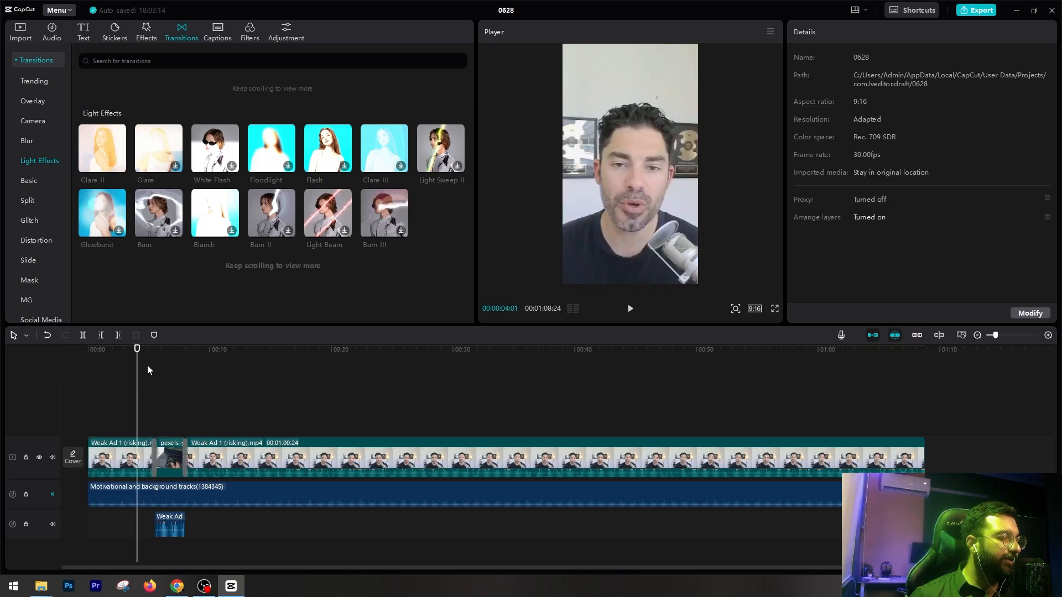
key("space")
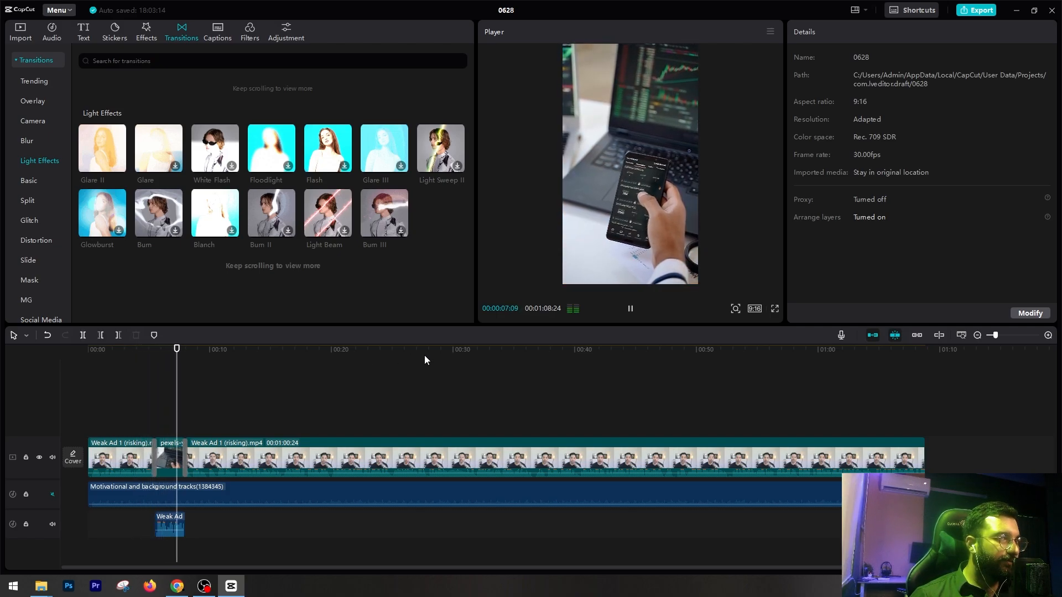
key("space")
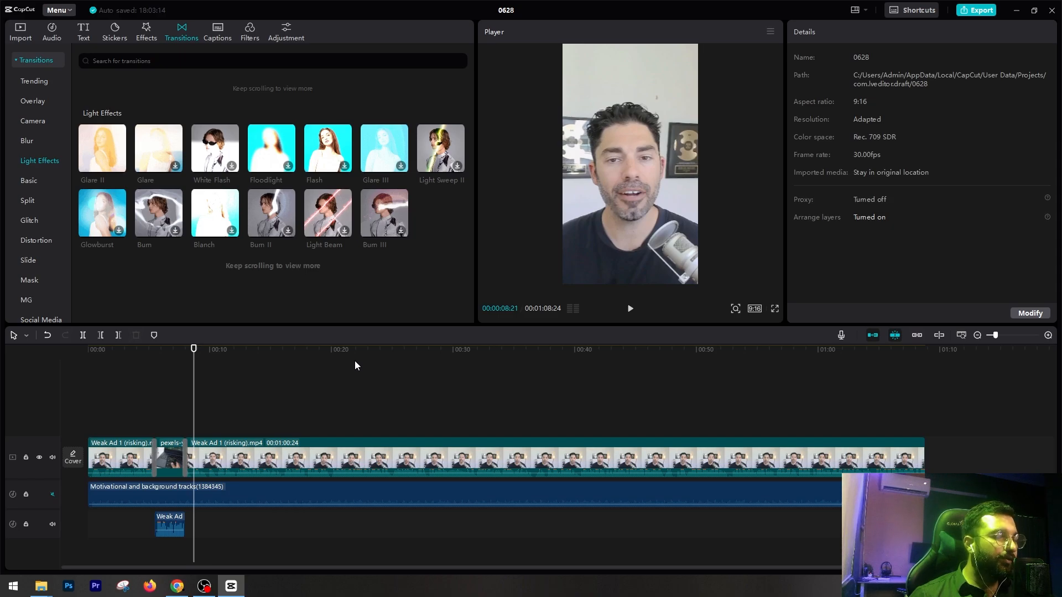
left_click(152, 350)
left_click(147, 349)
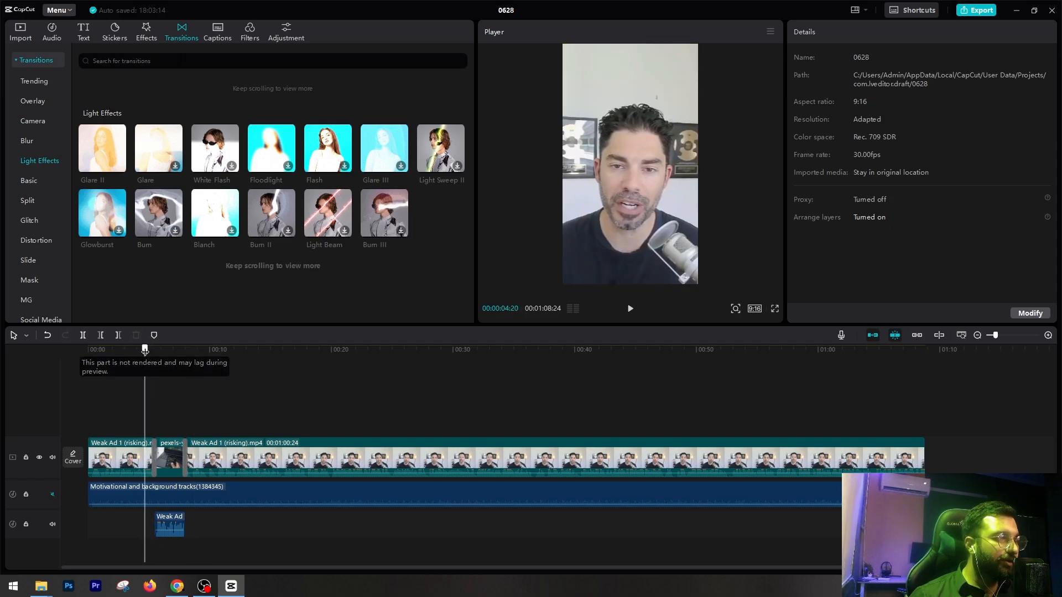
key("space")
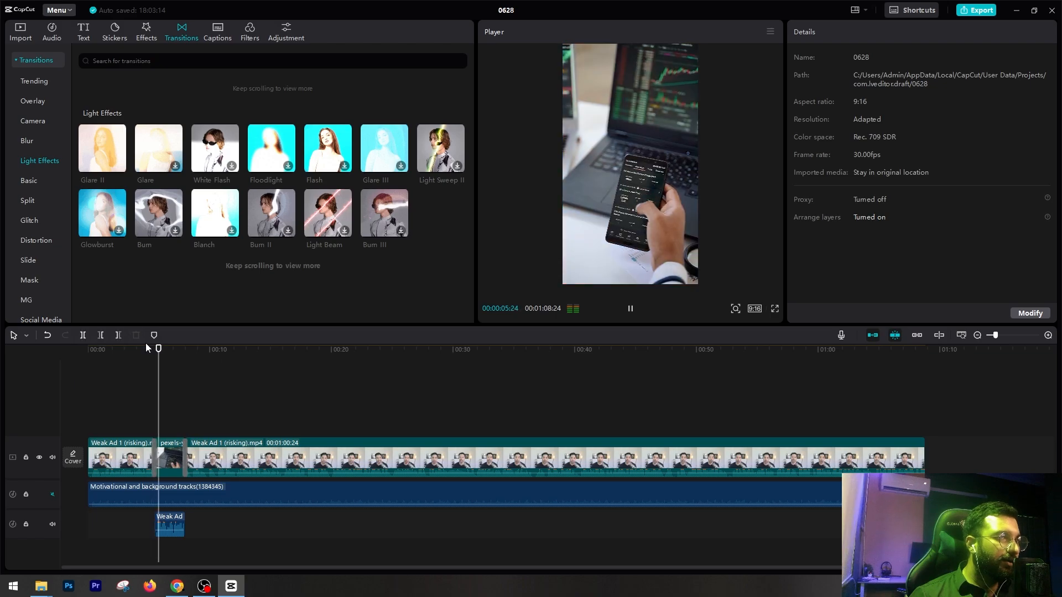
key("space")
Mute the main video track and play the section around the phone clip.
left_click(53, 458)
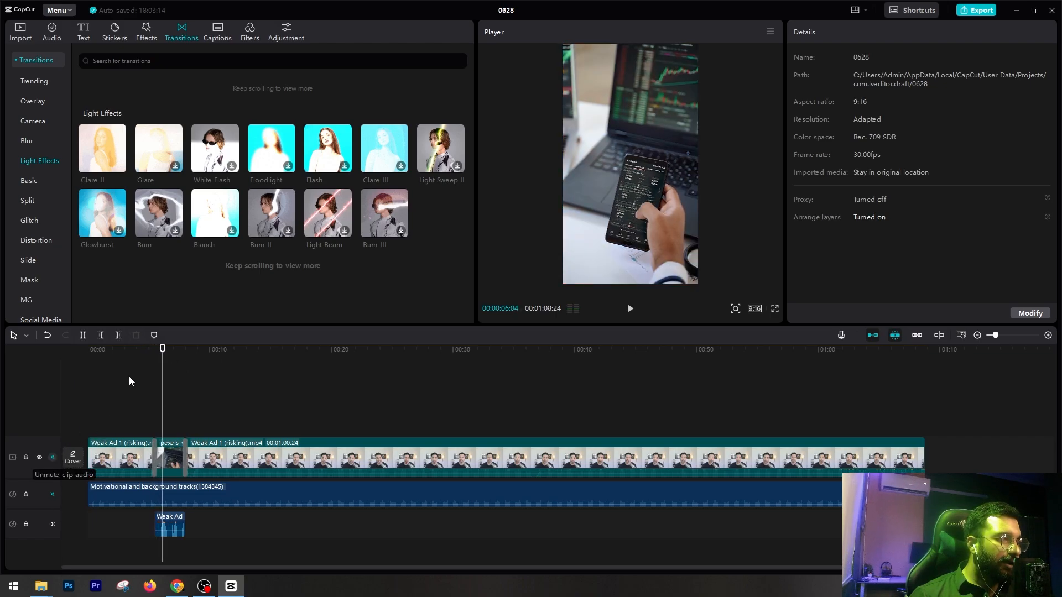
left_click(150, 357)
key("space")
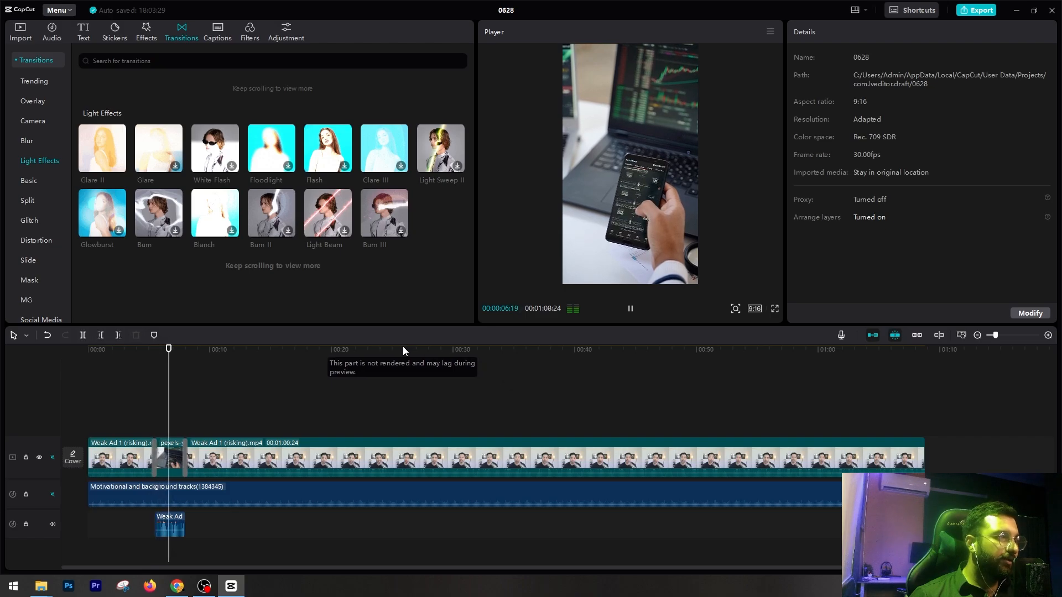
key("space")
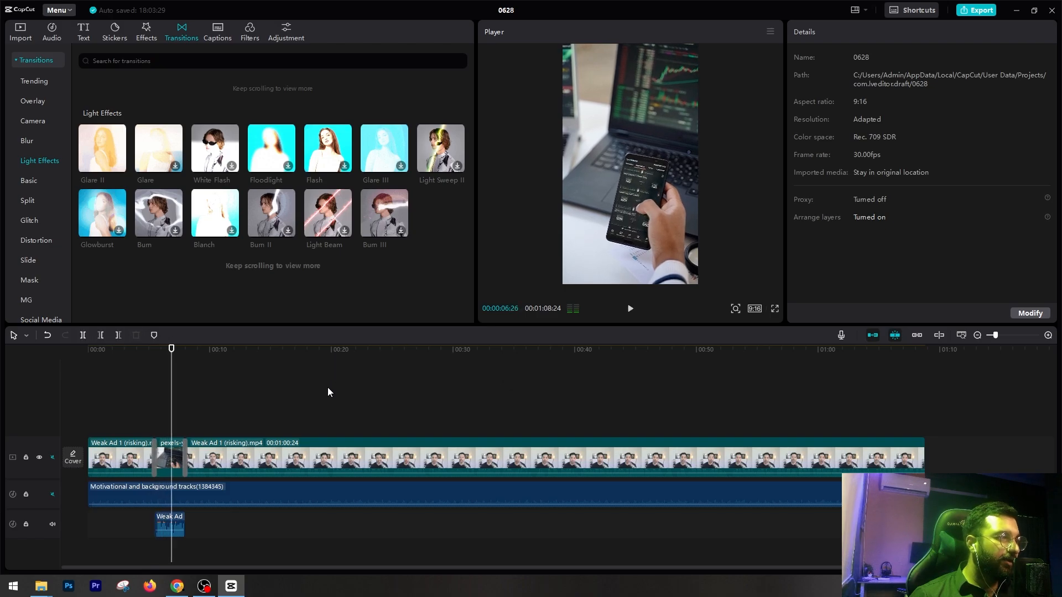
Mute the extracted audio track as well and replay from just before the phone clip to past its end.
left_click(53, 525)
left_click(154, 382)
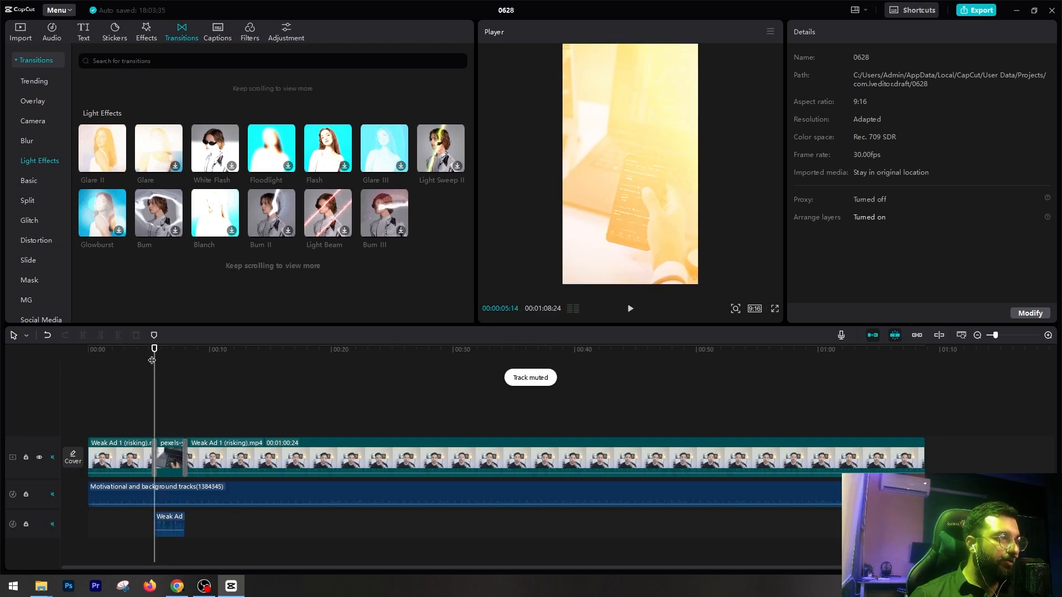
left_click(147, 376)
key("space")
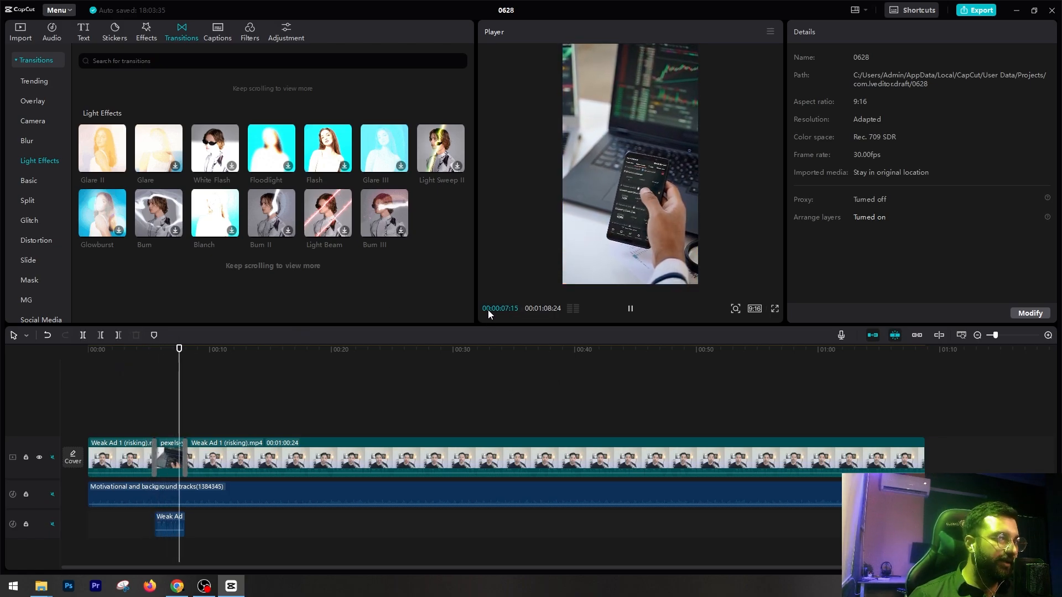
key("space")
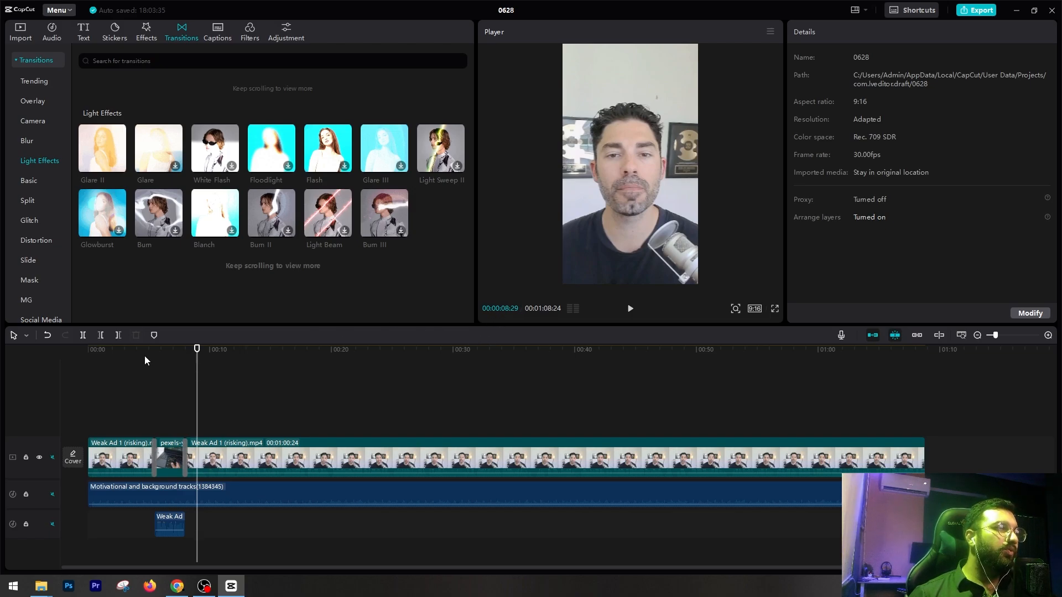
Undo the muting, transitions, phone clip insertion, audio extraction and both splits, and scrub the whole talking-head clip from about 00:00:04 to 00:00:08.
key("ctrl+z")
key("ctrl+z")
key("ctrl+z")
key("ctrl+z")
key("ctrl+z")
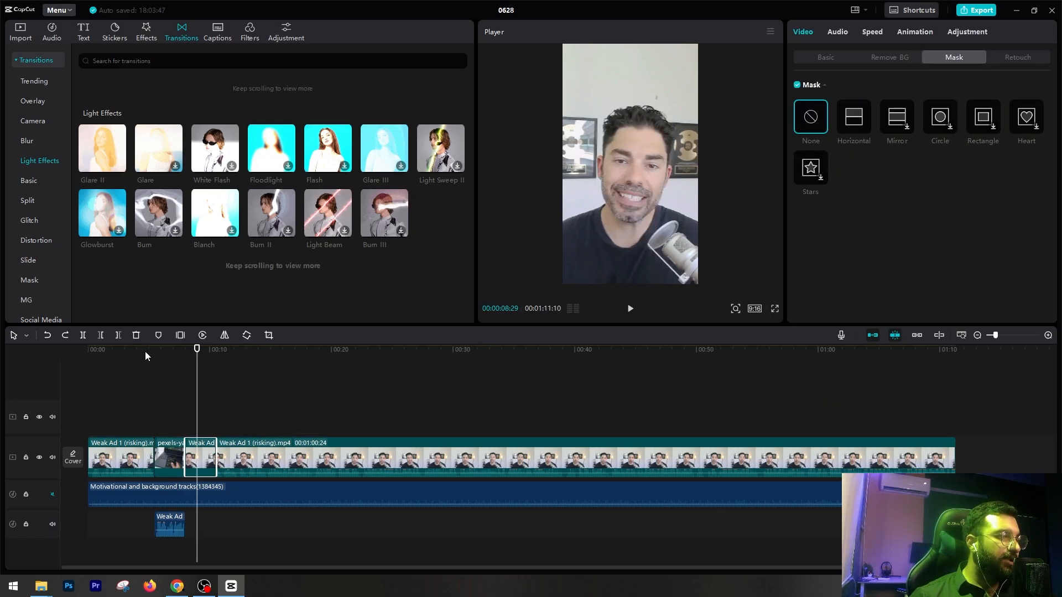
key("ctrl+z")
key("ctrl+z")
key("ctrl+z")
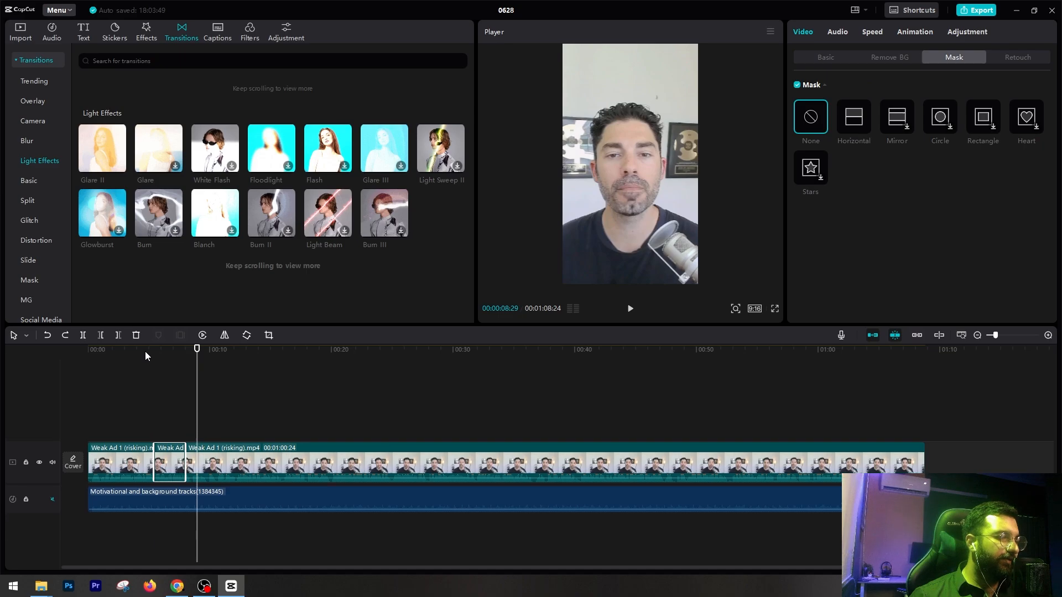
key("ctrl+z")
left_click(139, 367)
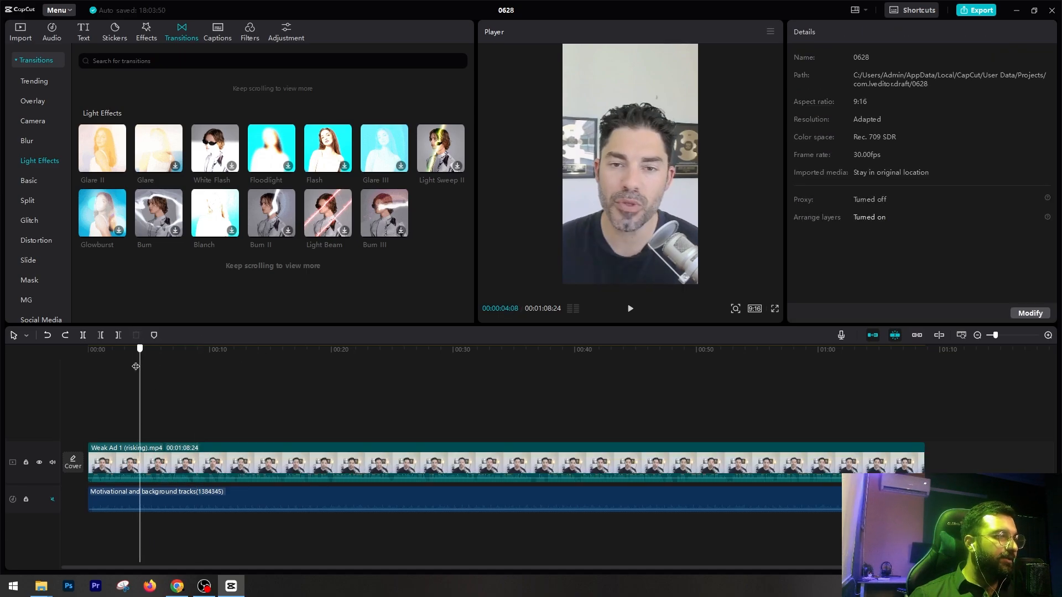
left_click_drag(135, 366, 188, 368)
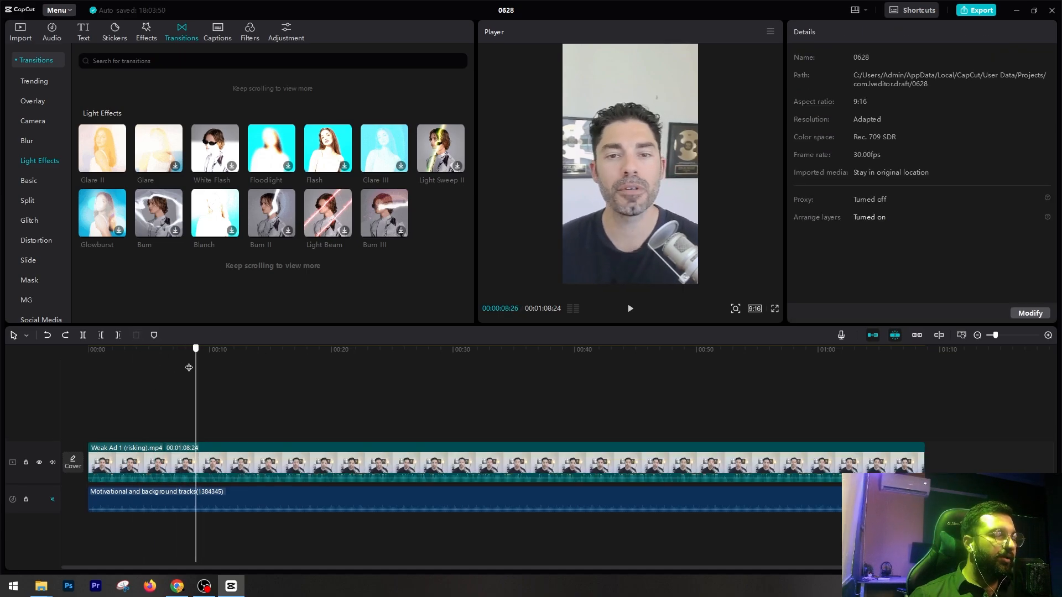
left_click(189, 367)
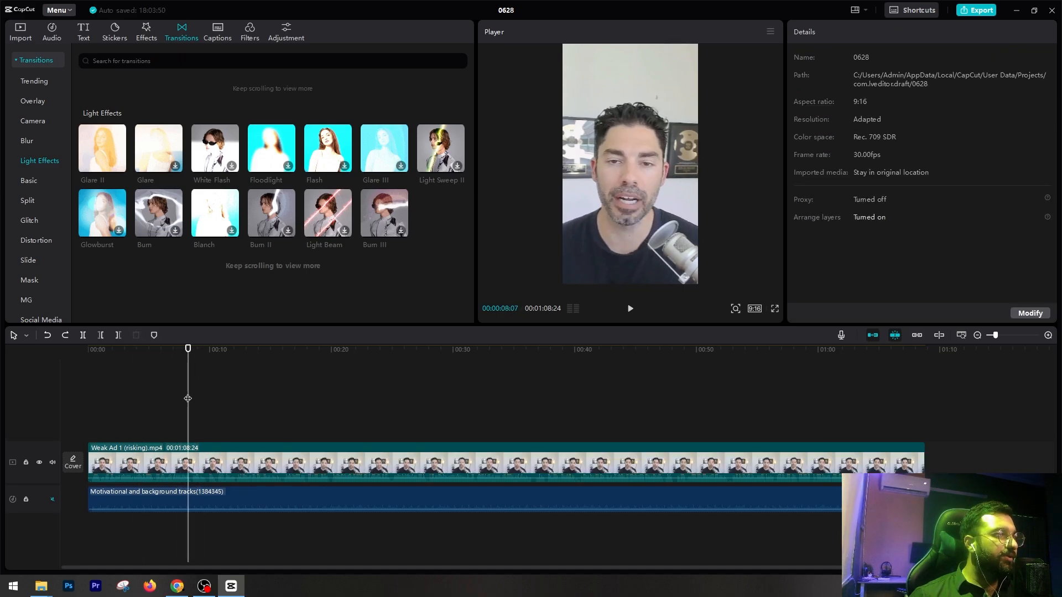
left_click(218, 33)
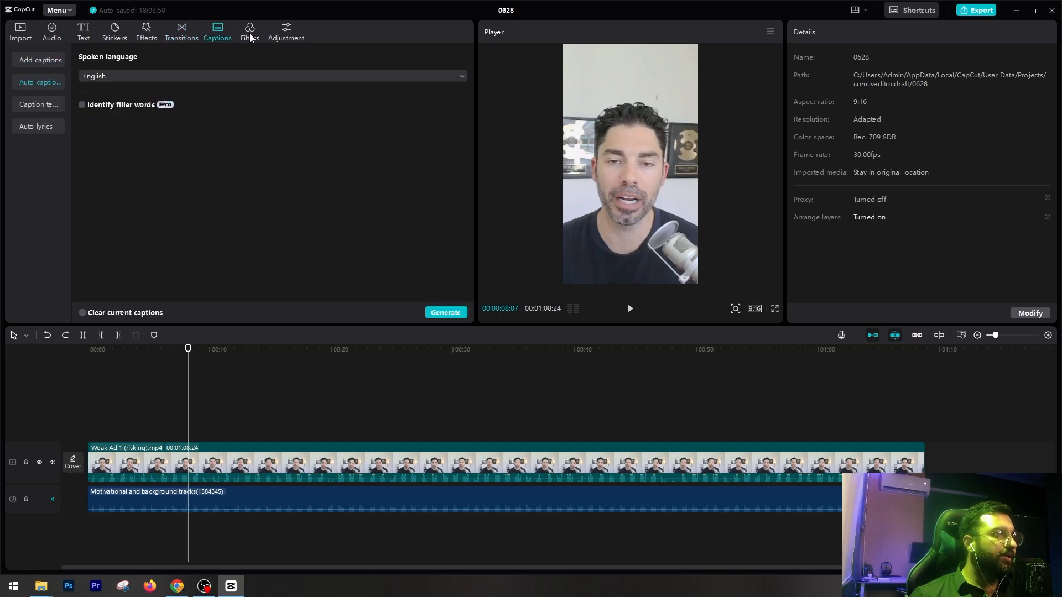
left_click(250, 34)
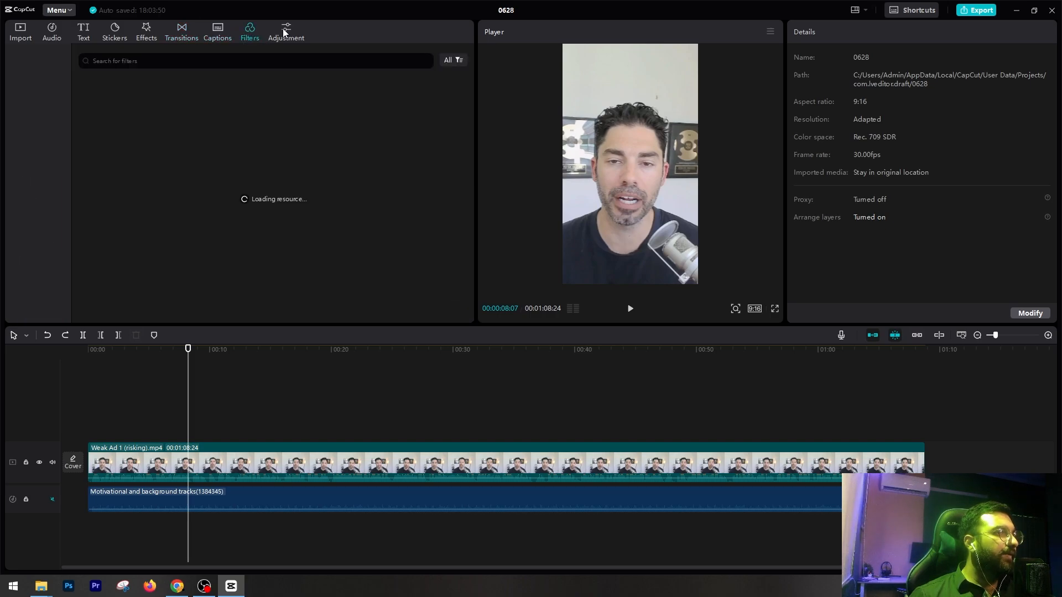
left_click(224, 32)
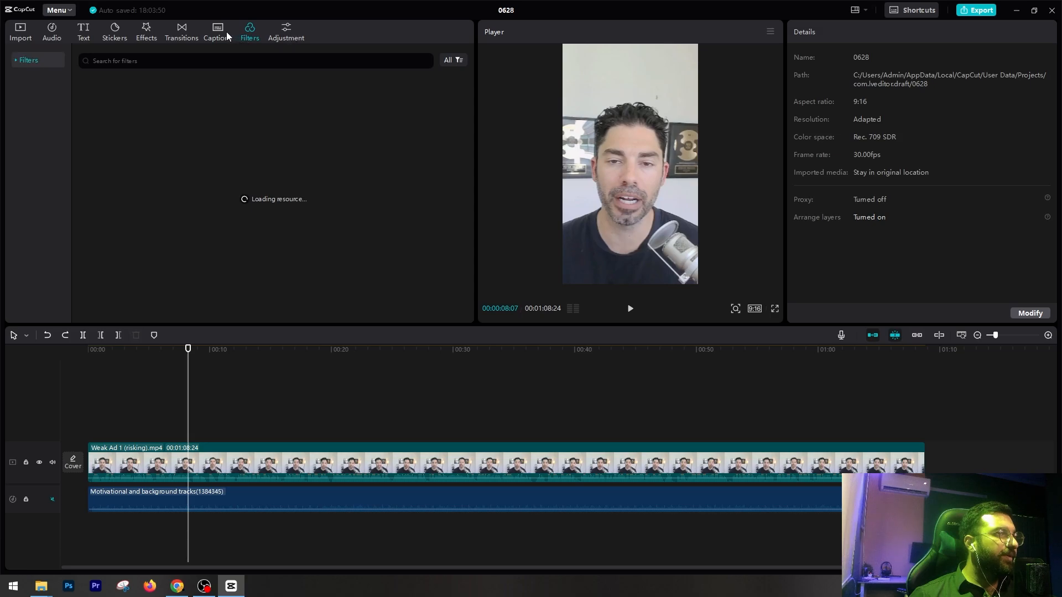
Generate automatic captions in English for the whole talking-head clip.
left_click(84, 35)
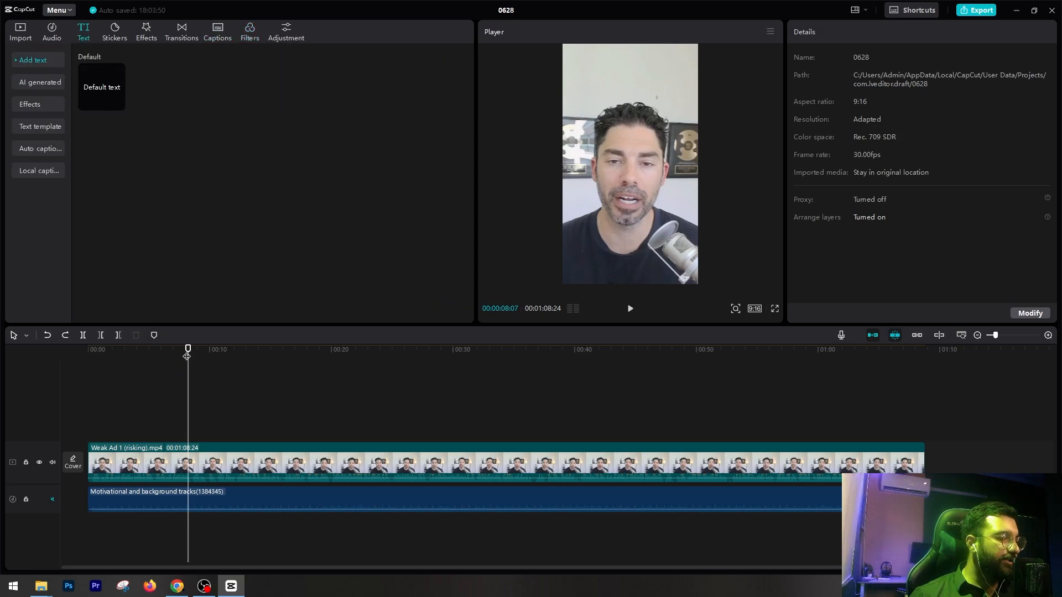
left_click_drag(188, 350, 1, 364)
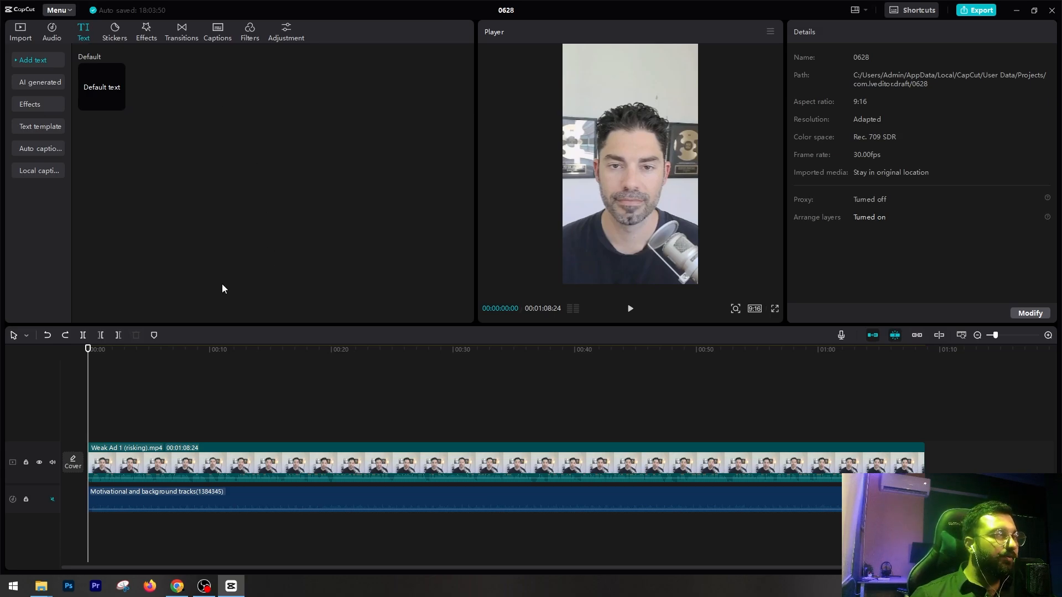
left_click(135, 470)
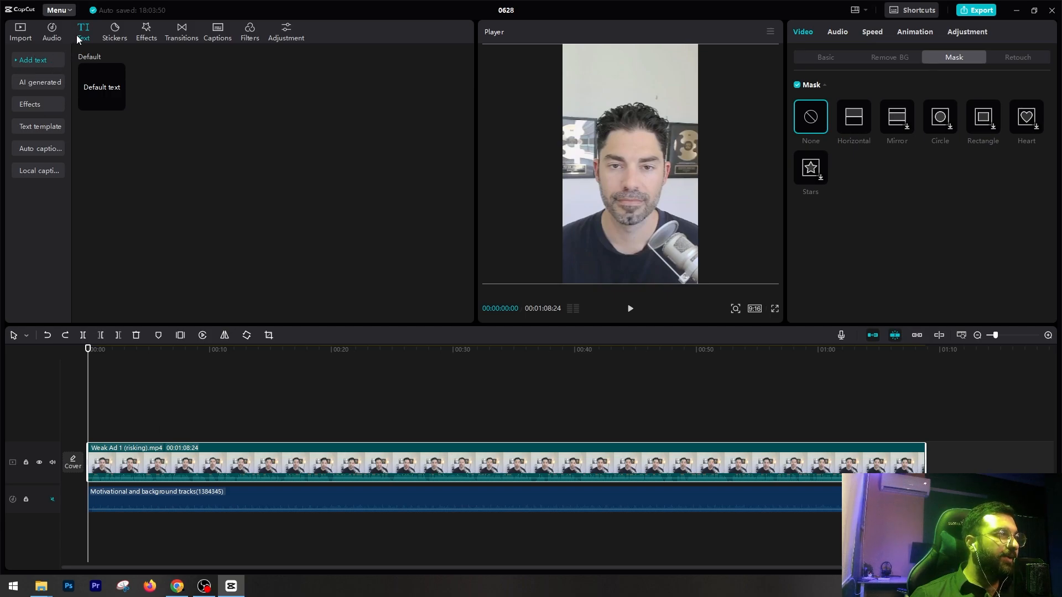
left_click(32, 148)
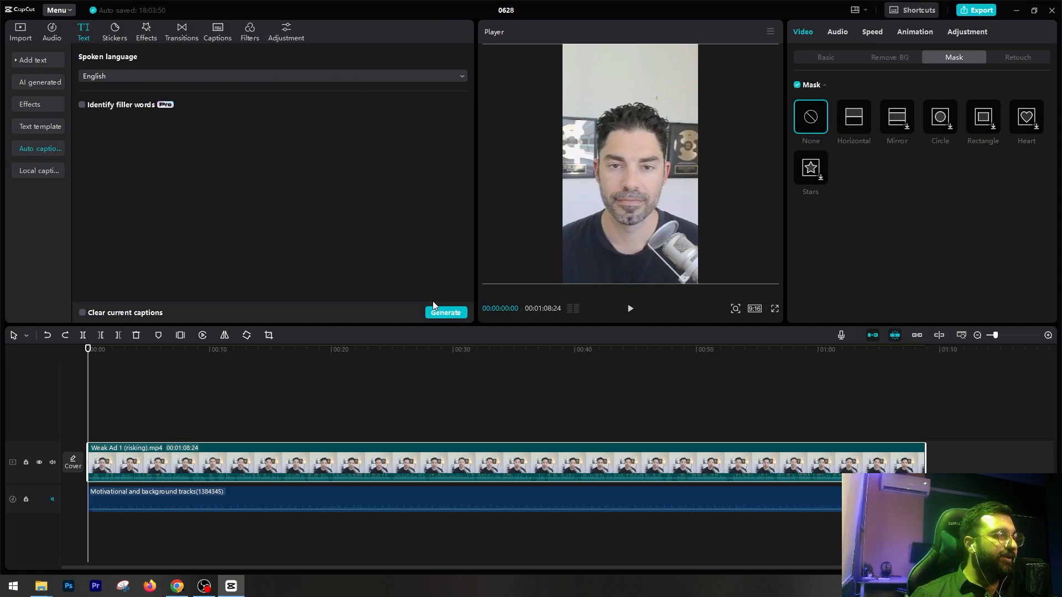
left_click(443, 313)
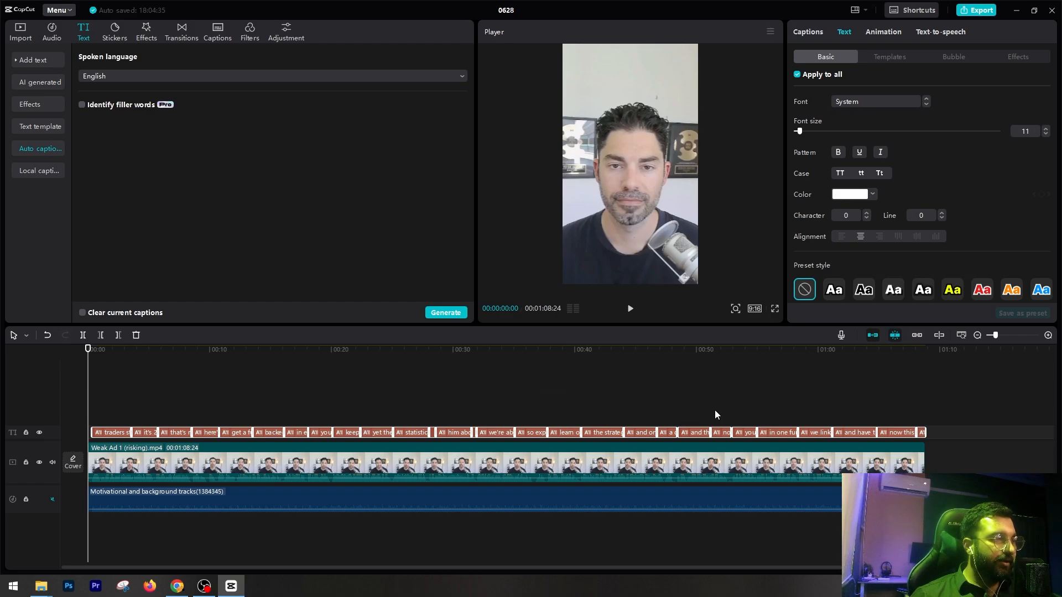
Play the opening seconds to review the generated captions, and go back to the first caption.
key("space")
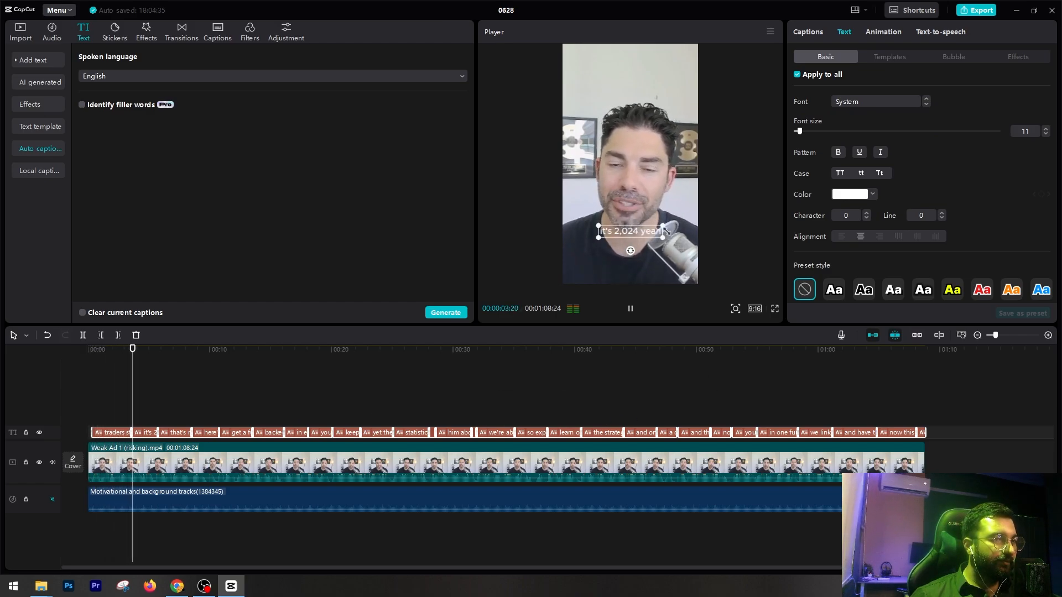
key("space")
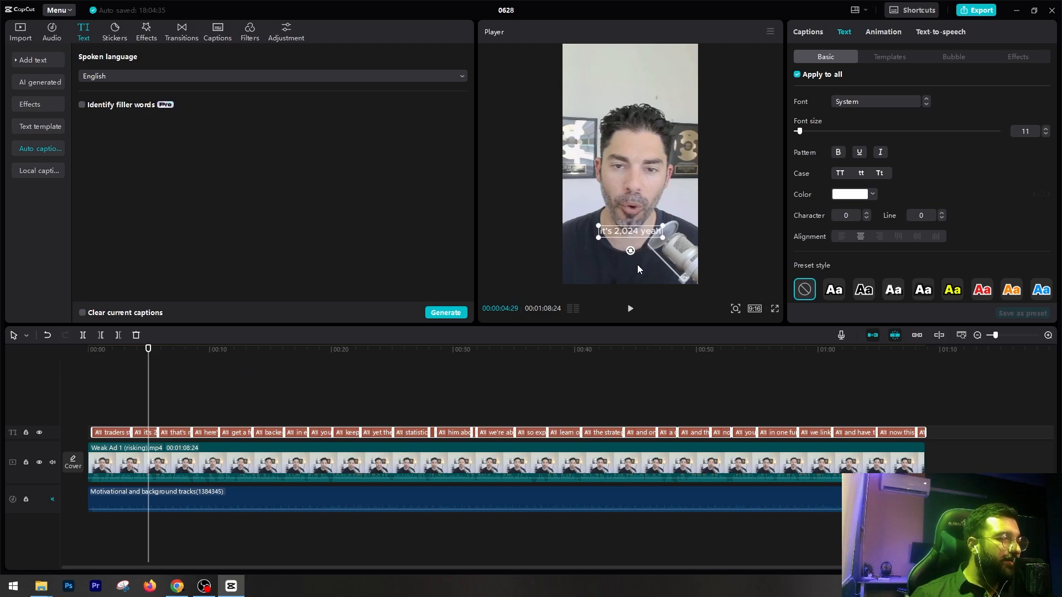
left_click_drag(122, 355, 95, 356)
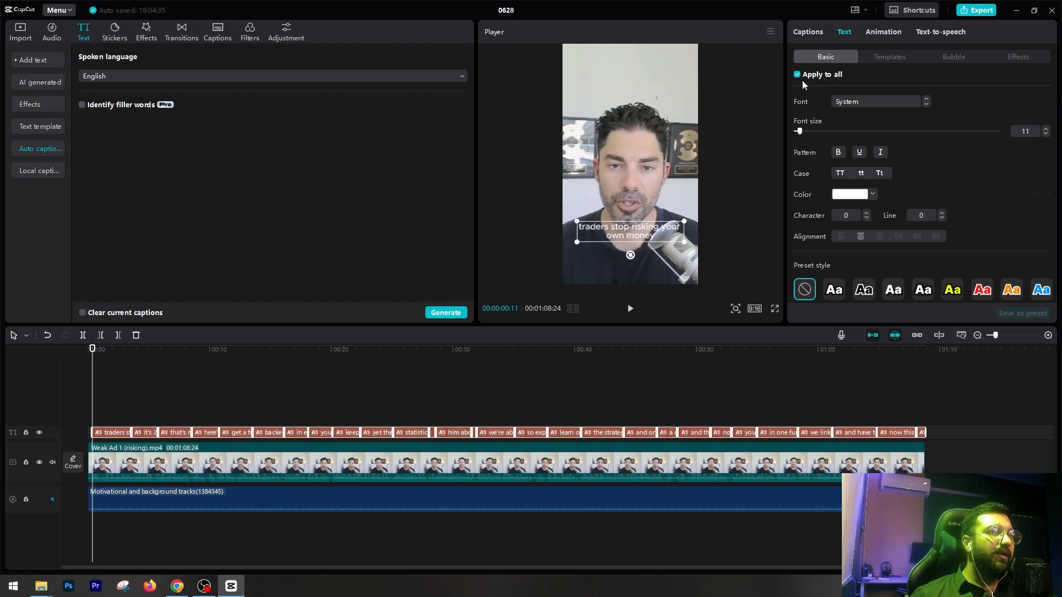
Change the font of all captions to Anybody Black.
left_click(865, 97)
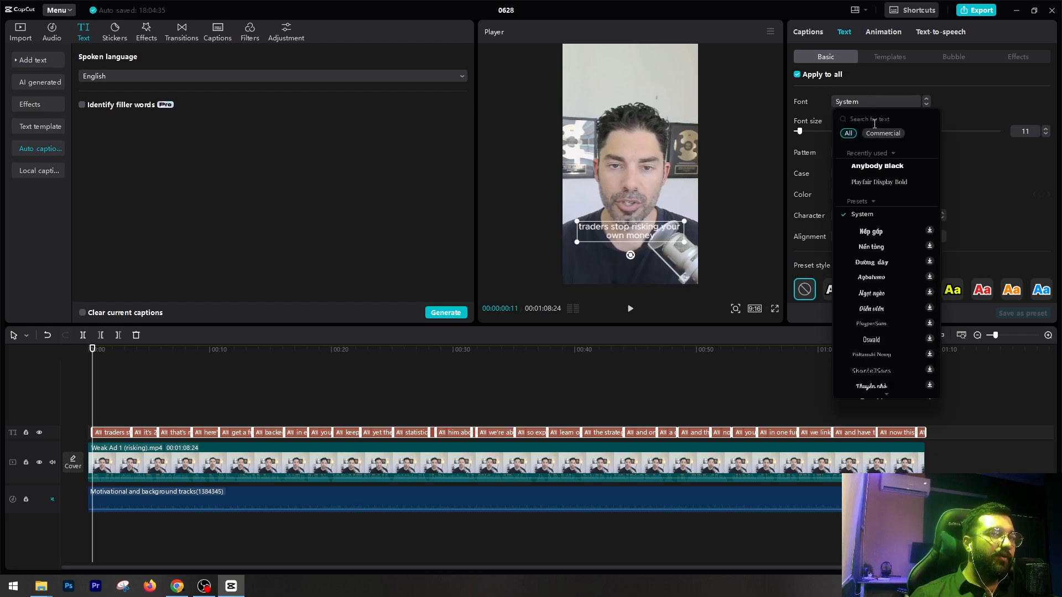
left_click(877, 168)
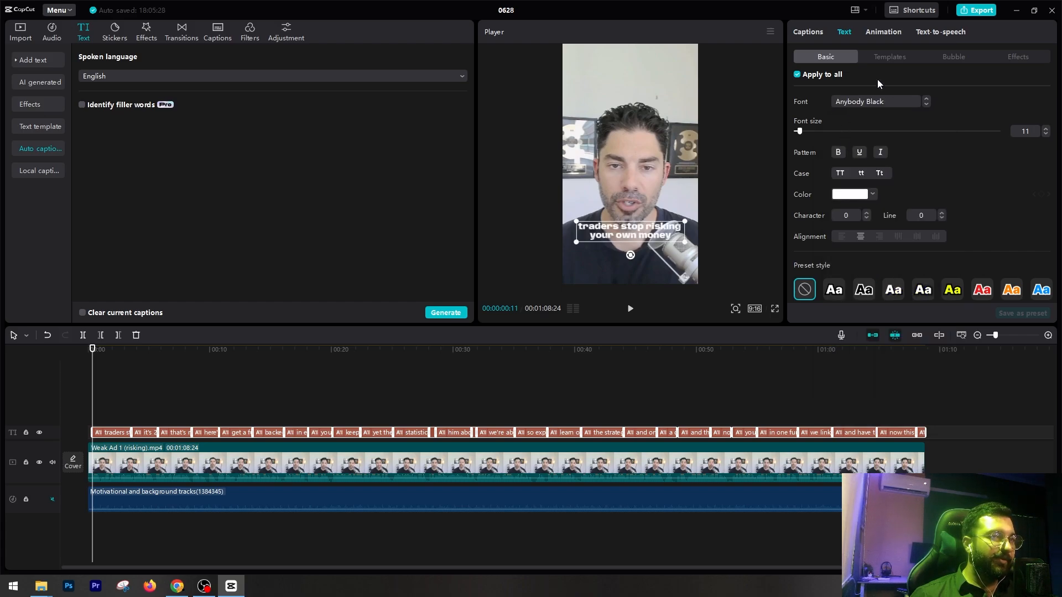
Apply the bold white, black-outlined QUICK/BROWN word-by-word template to all captions and play the video from the start.
left_click(877, 58)
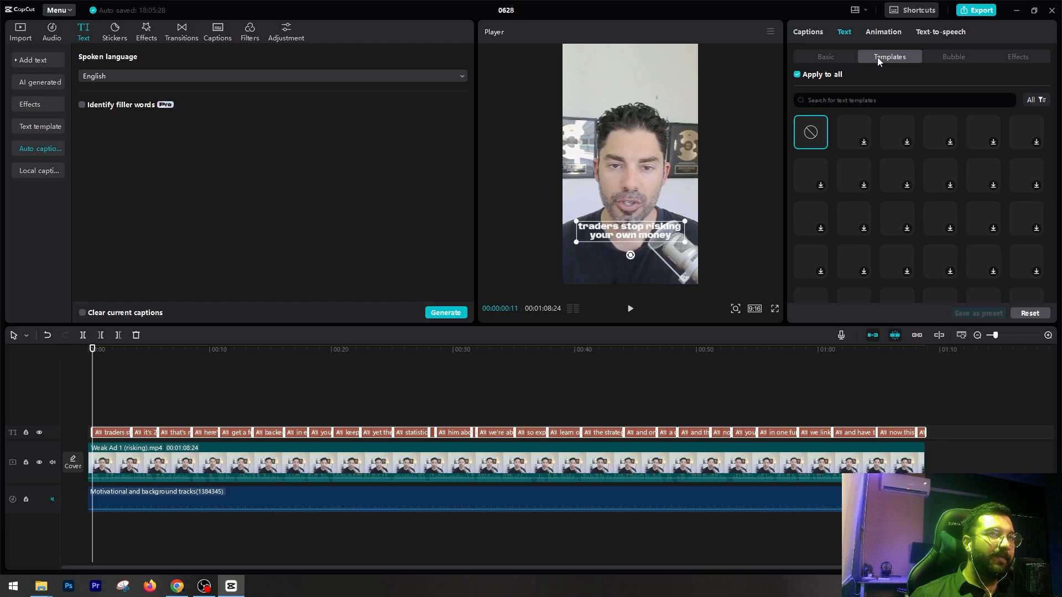
left_click(1034, 133)
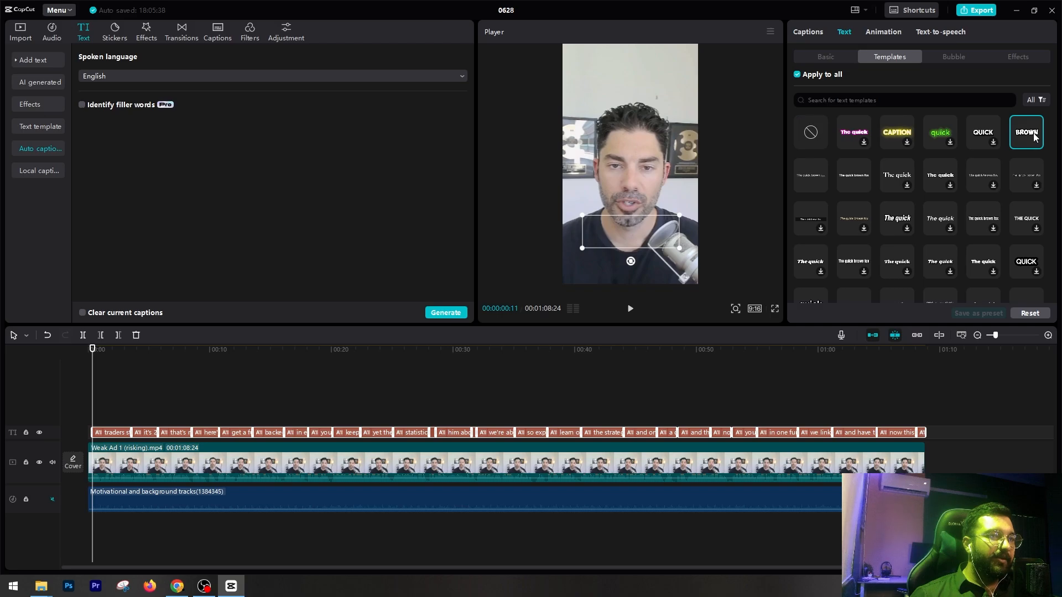
left_click(87, 360)
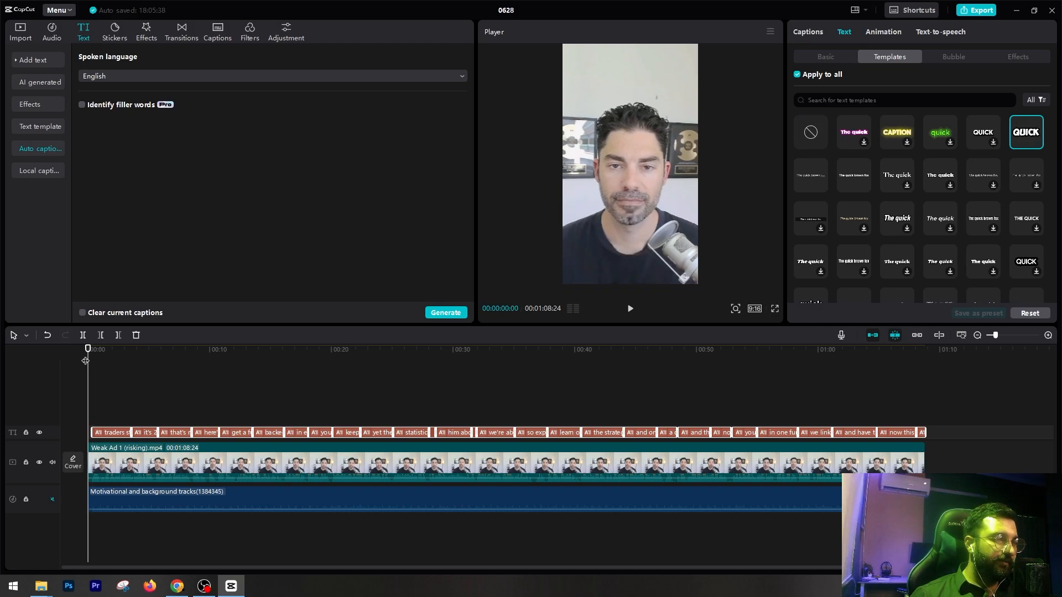
key("space")
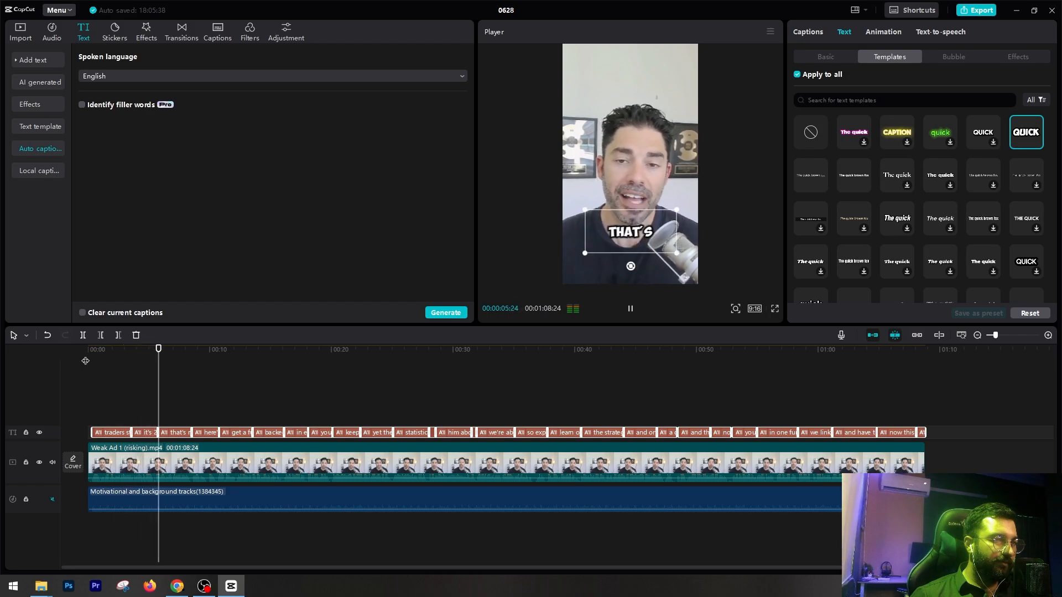
key("space")
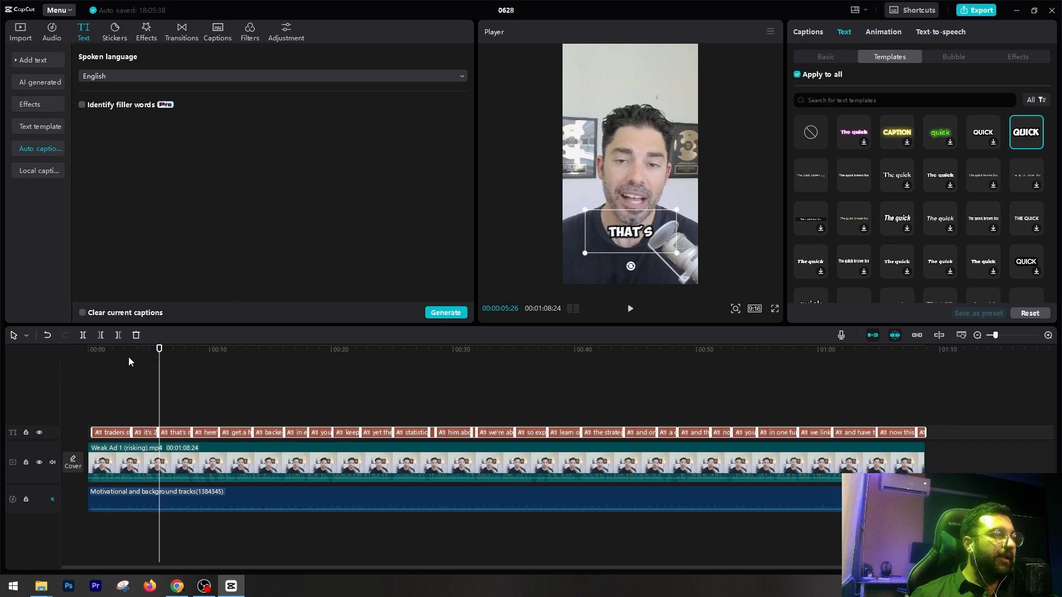
Show the first caption word, TRADERS, and set the Y position of all captions to -1000.
left_click_drag(128, 357, 94, 363)
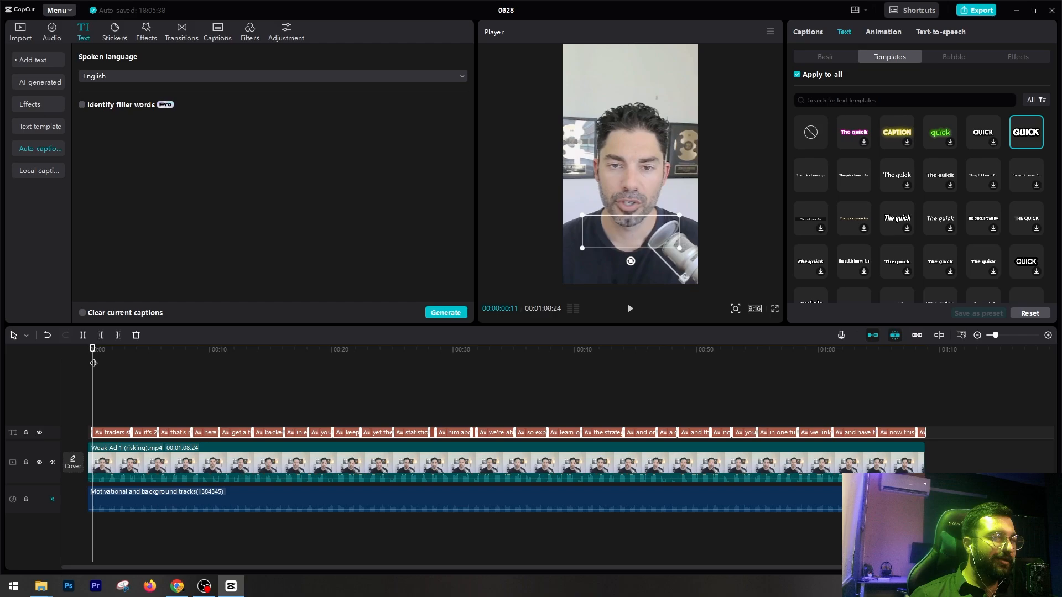
key("space")
key("space")
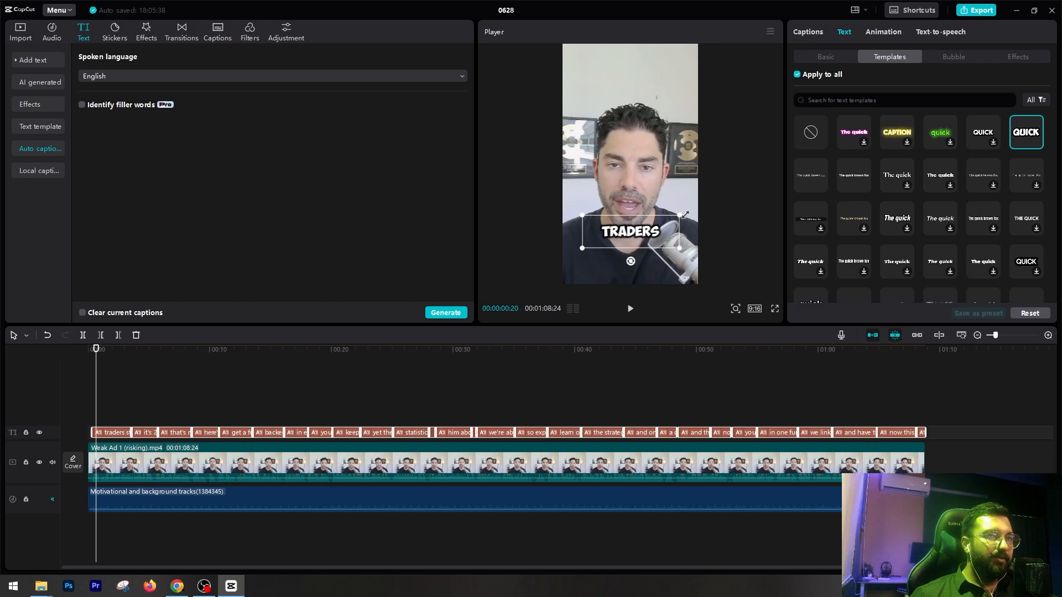
left_click(826, 57)
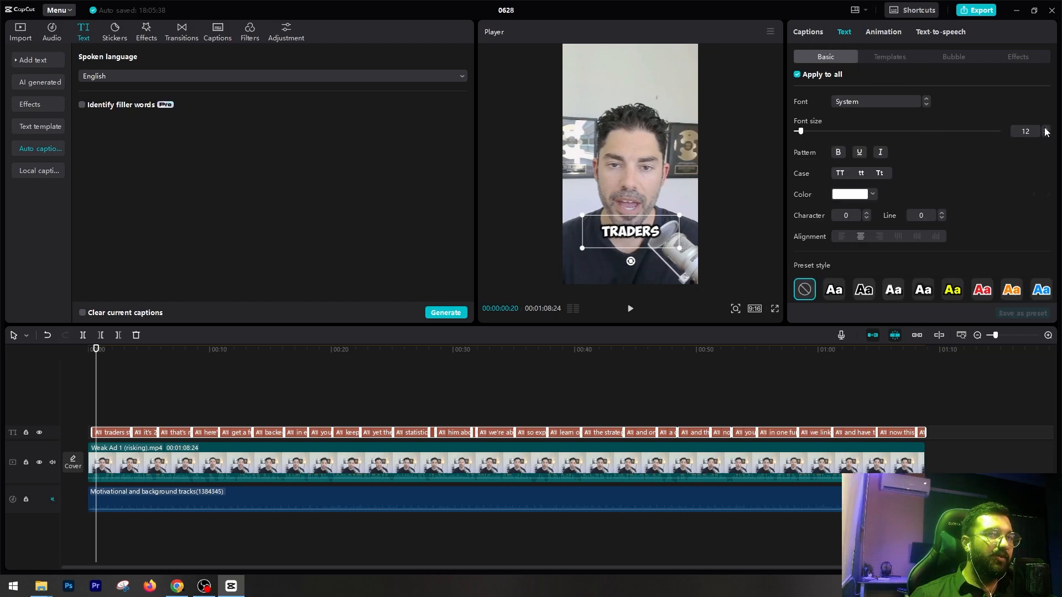
left_click_drag(1055, 113, 1059, 160)
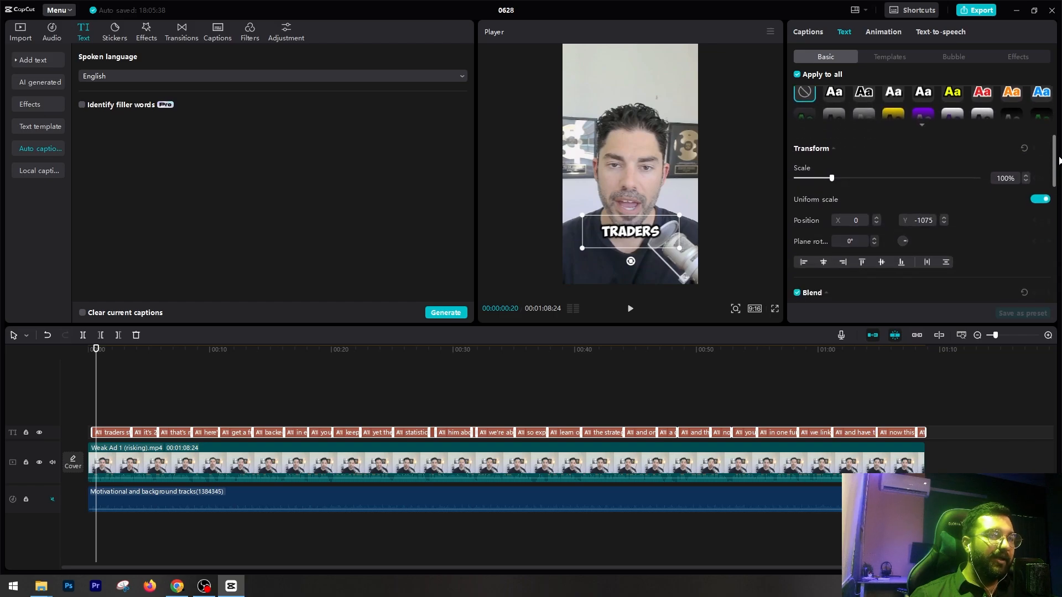
double_click(925, 220)
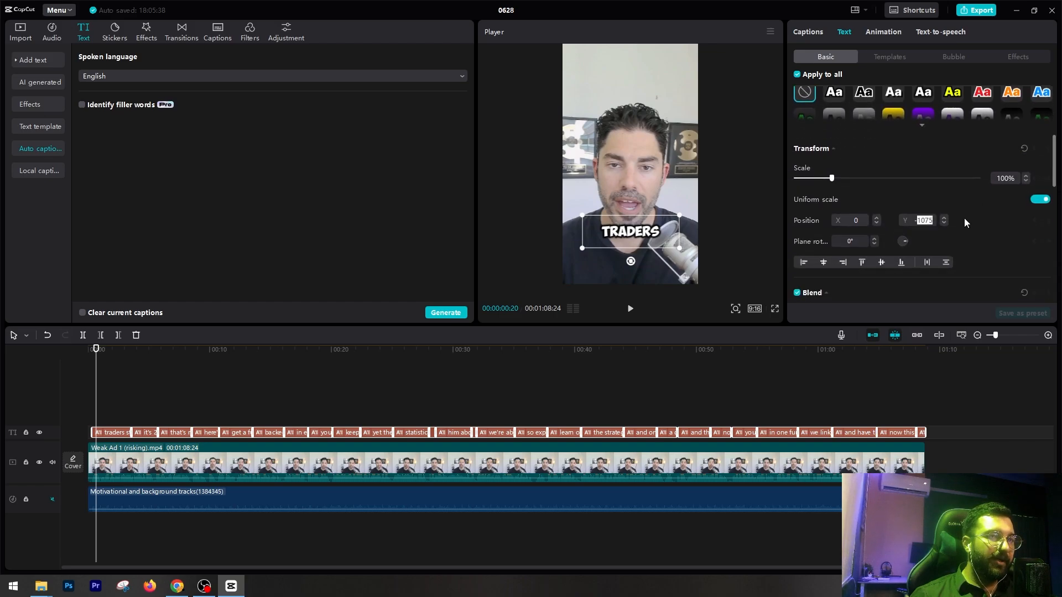
type("1000")
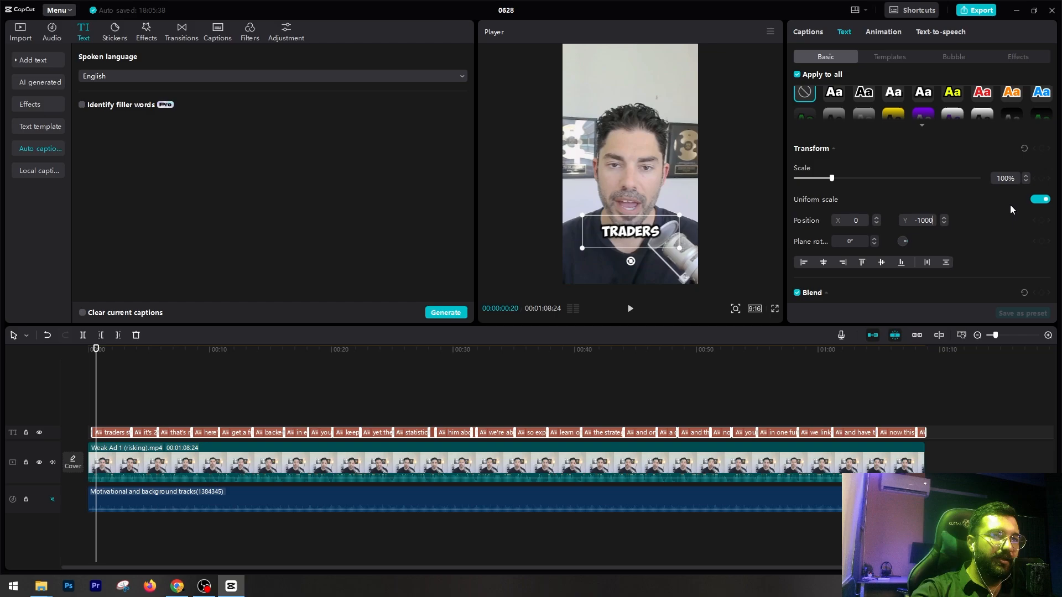
key("Return")
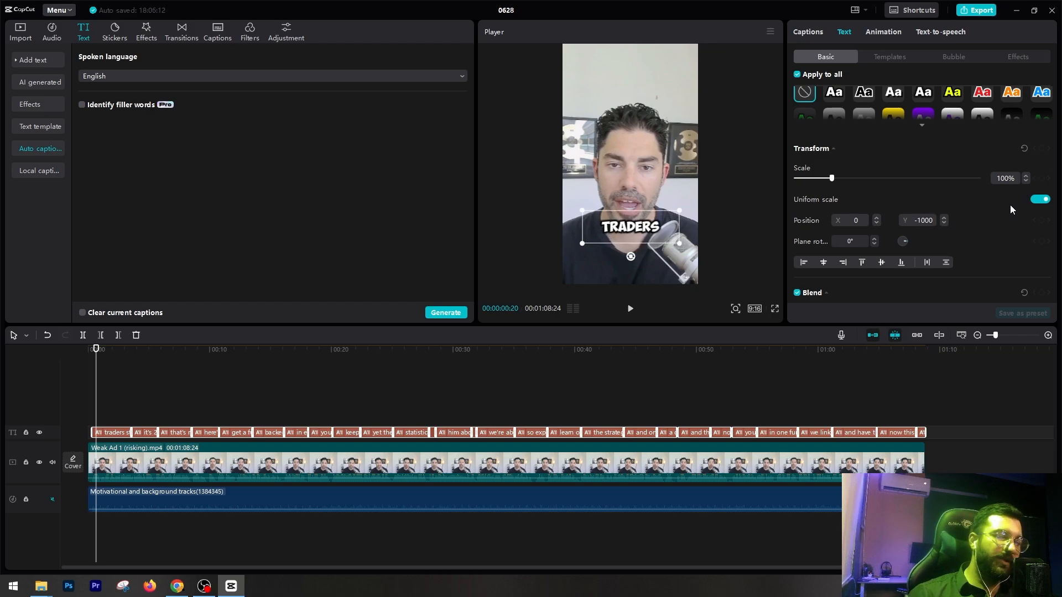
Move all captions lower in the frame, trying a Y position of -1200 and settling on -1300.
double_click(925, 221)
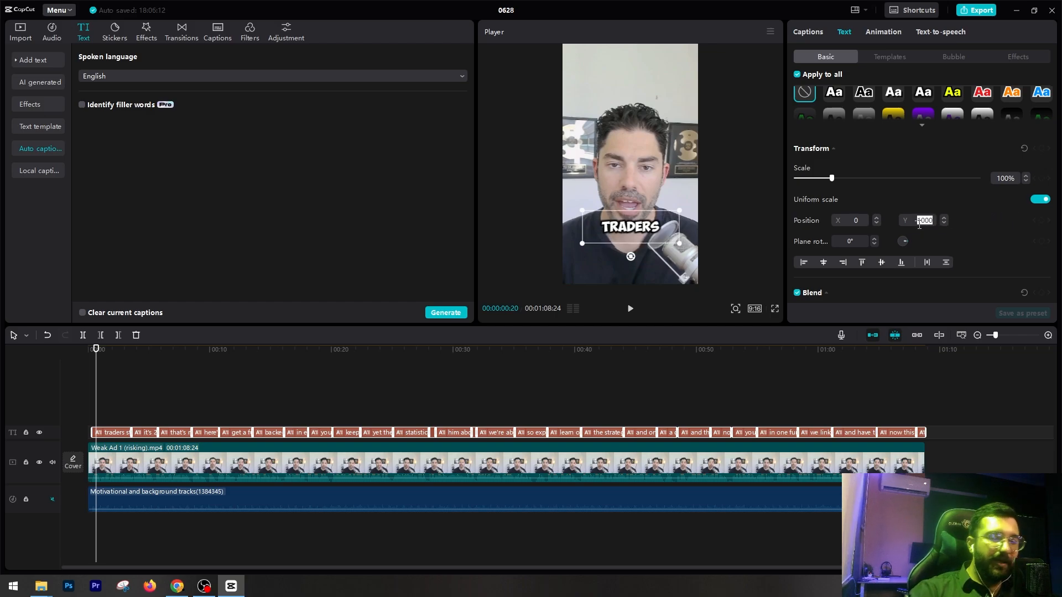
type("1200")
key("Return")
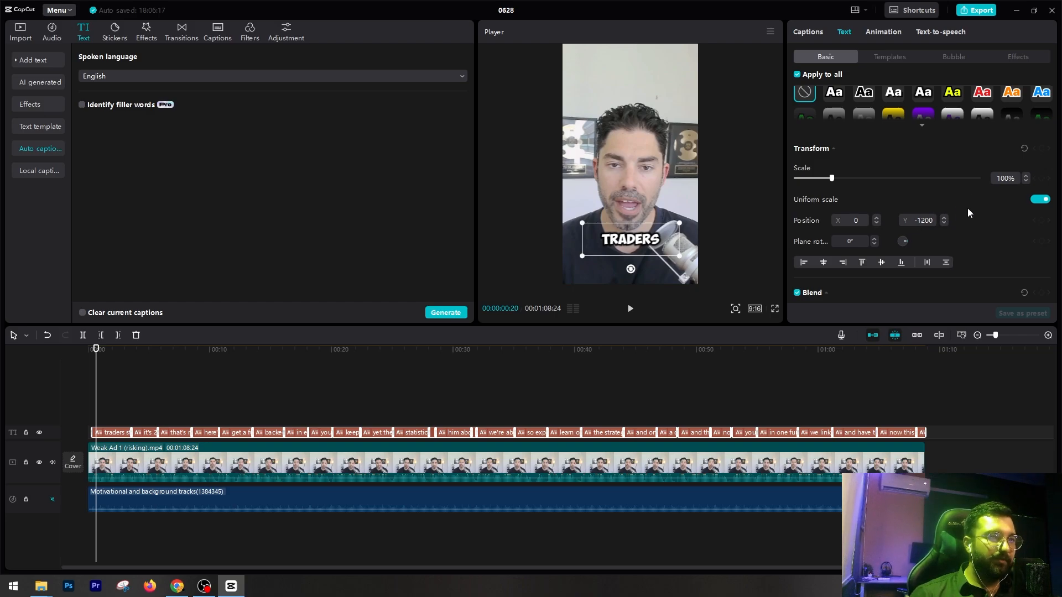
double_click(929, 220)
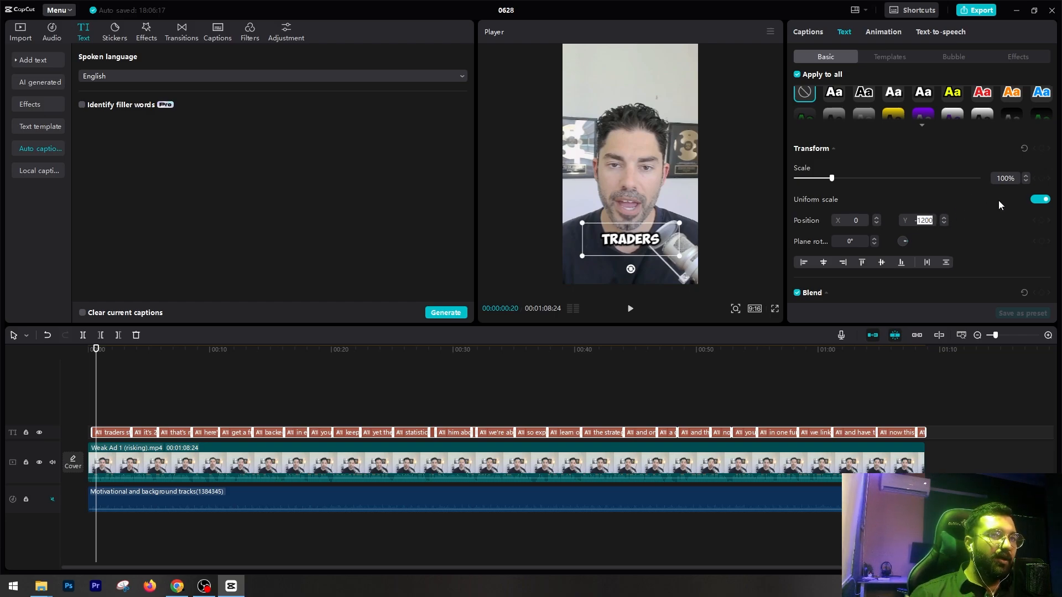
type("1300")
key("Return")
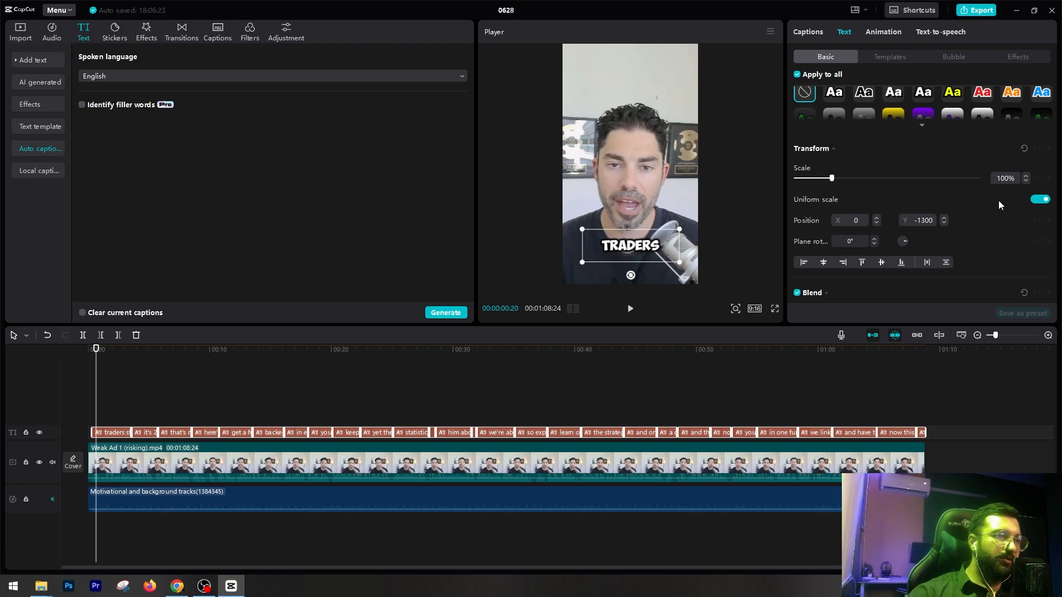
Set the font size of all captions to 15 and play the video from the start.
left_click_drag(1053, 178, 1049, 131)
left_click(1047, 129)
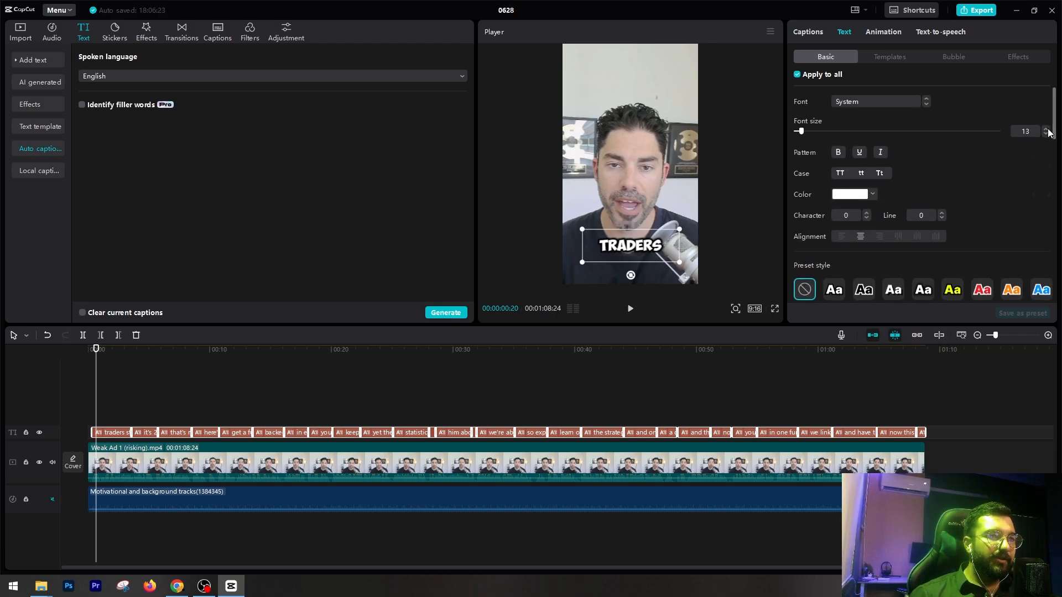
left_click(1047, 129)
left_click(1047, 129)
left_click(1047, 129)
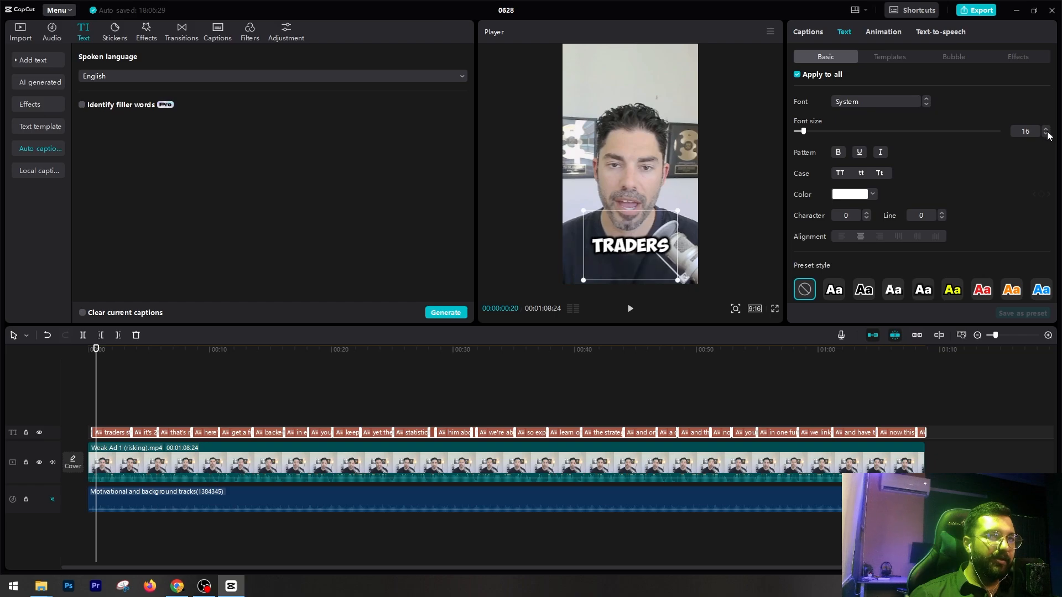
left_click(1048, 135)
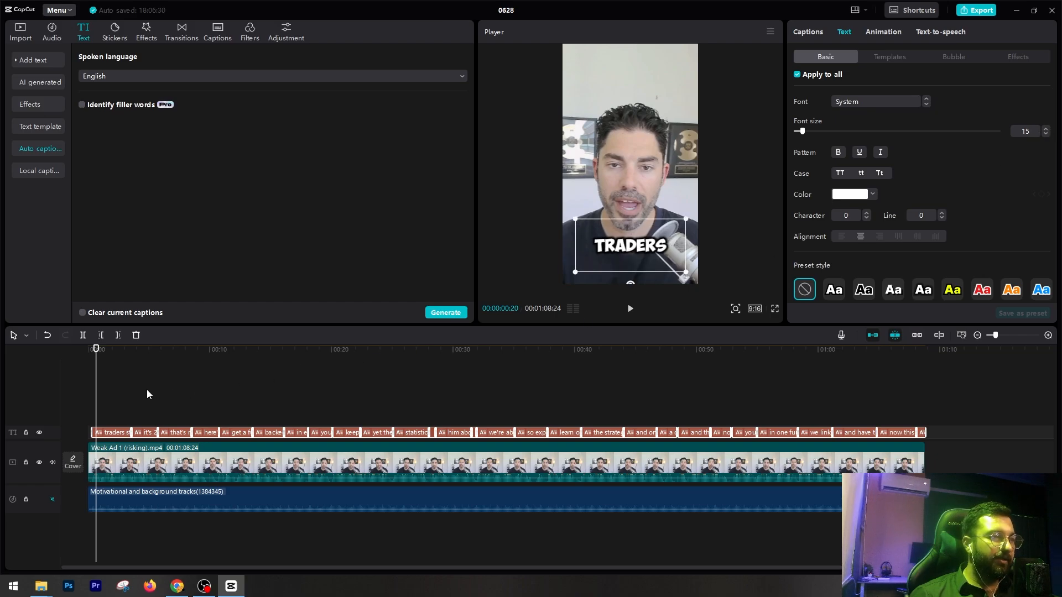
key("Home")
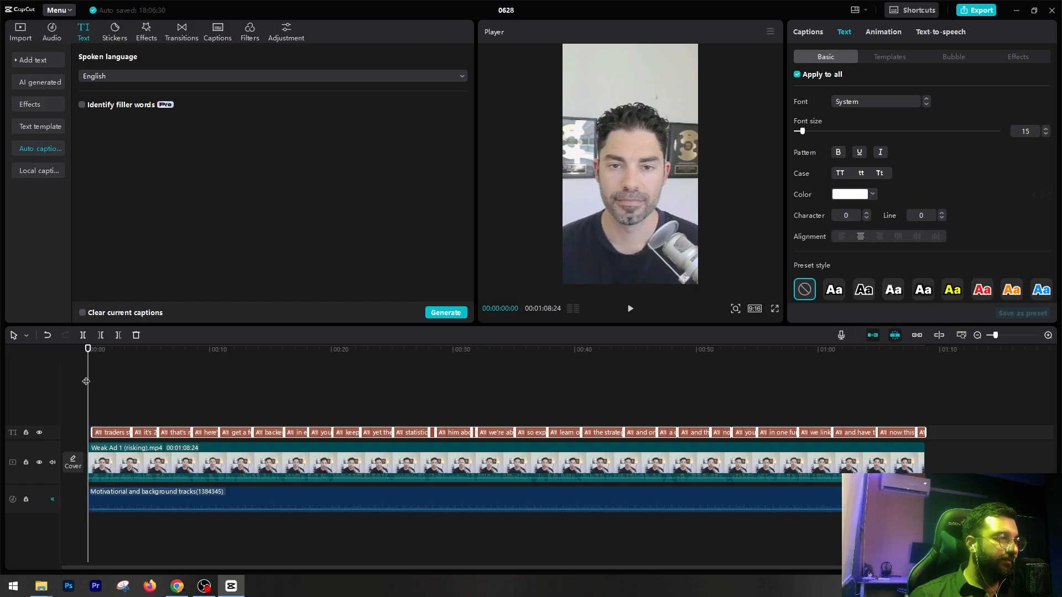
key("space")
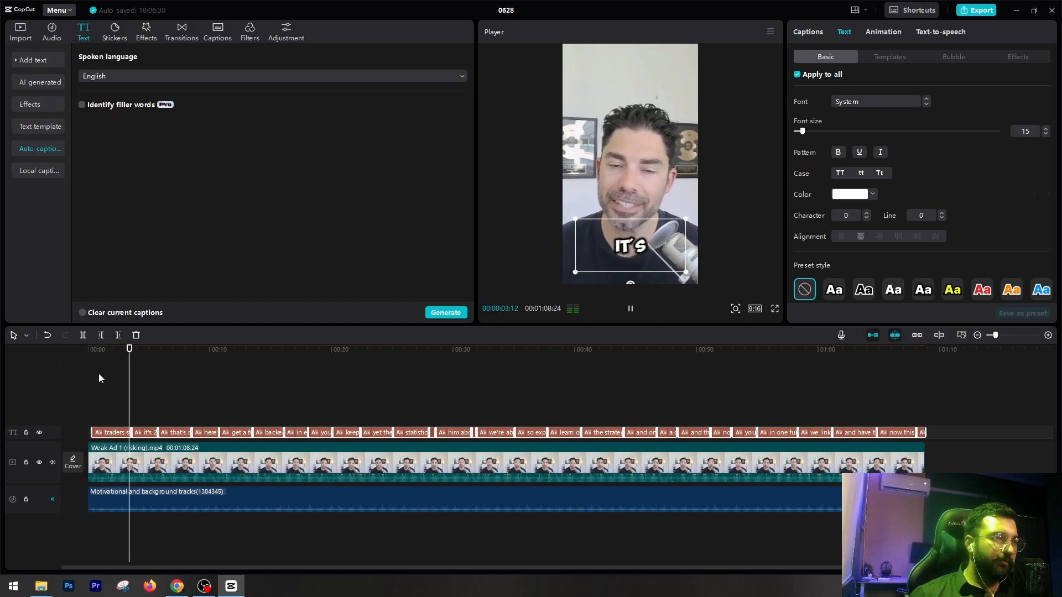
Replay the opening seconds several times to examine the word-by-word captions, stopping on the word RISKING.
key("space")
left_click(100, 391)
key("space")
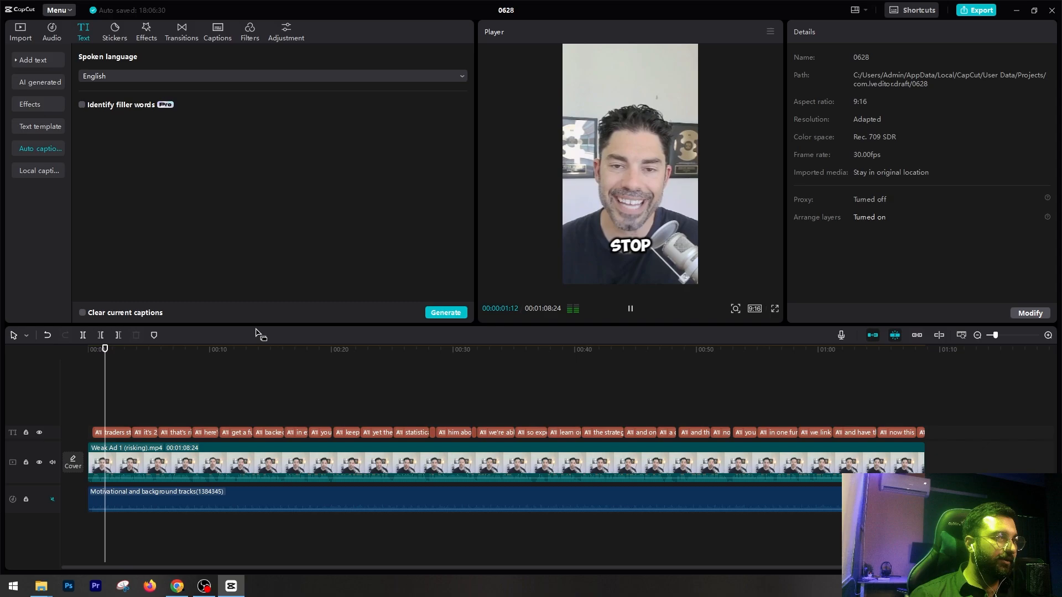
key("space")
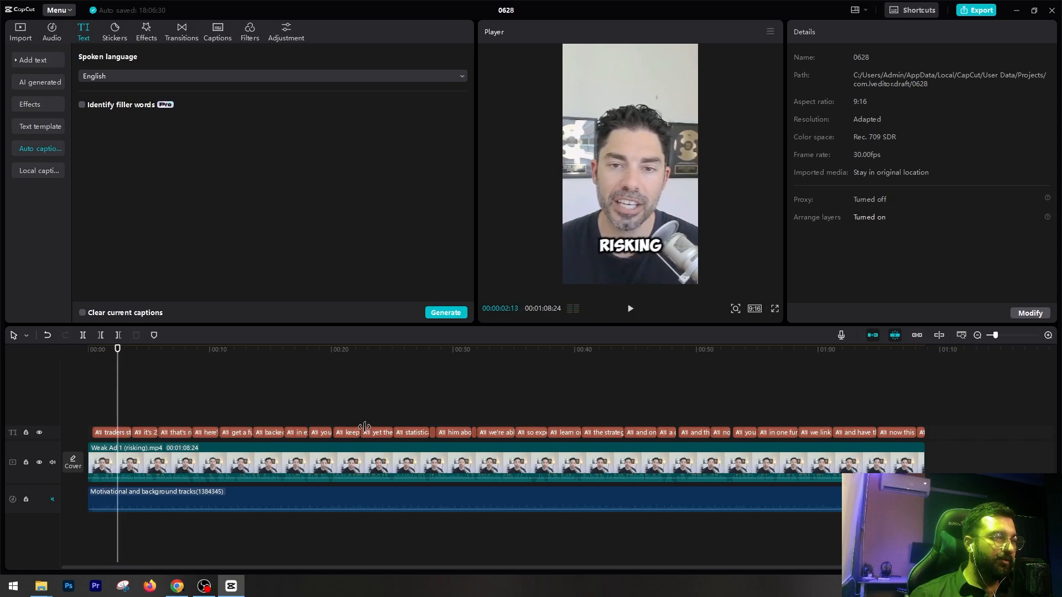
key("space")
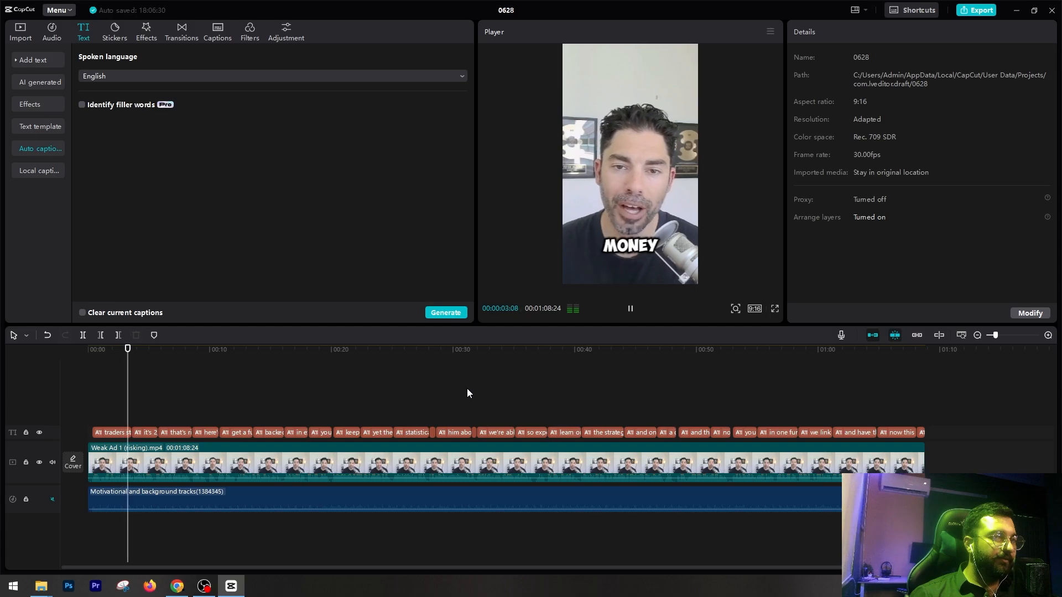
left_click(108, 359)
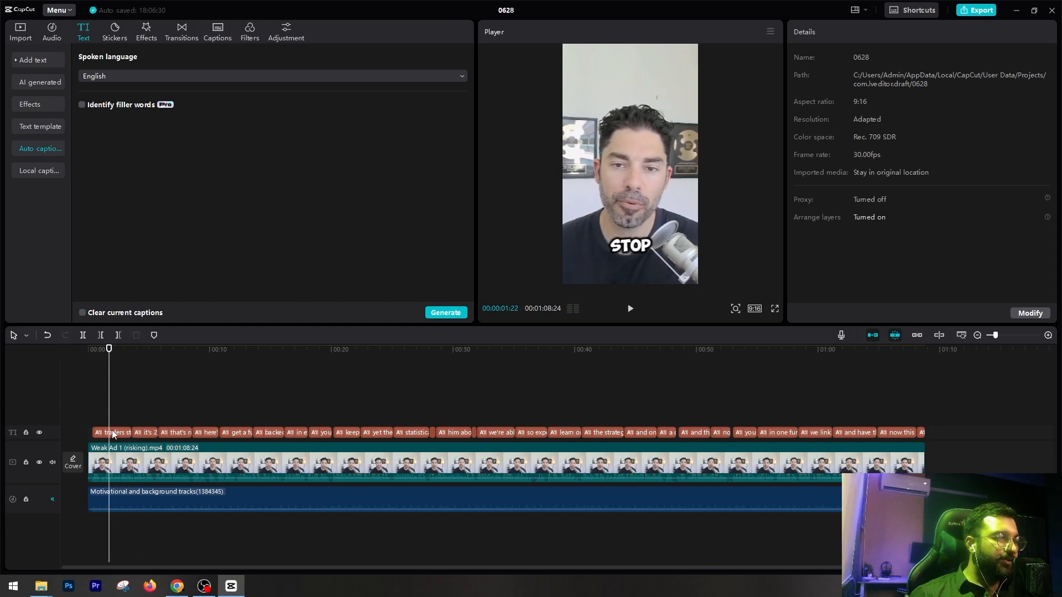
key("space")
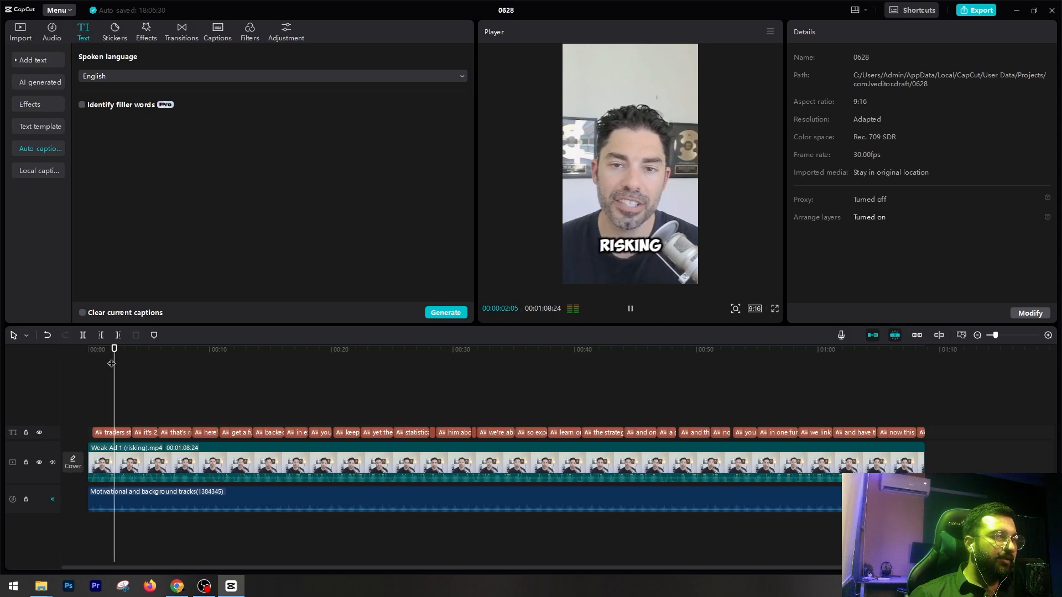
key("space")
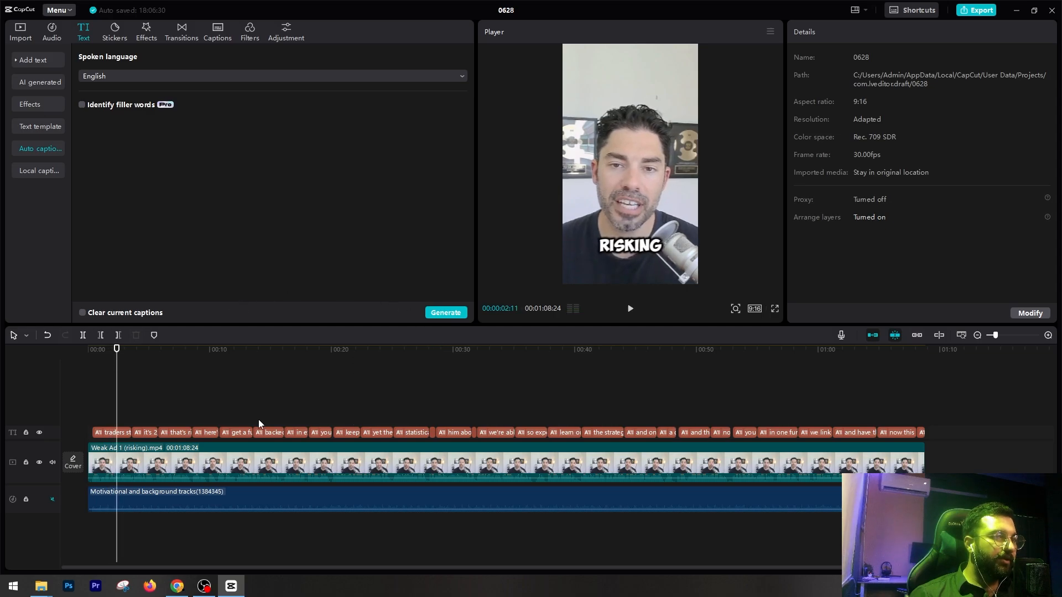
Correct 2,024 to 2024 in the second caption, "it's 2024 yeah", and play it through to that word.
left_click(115, 433)
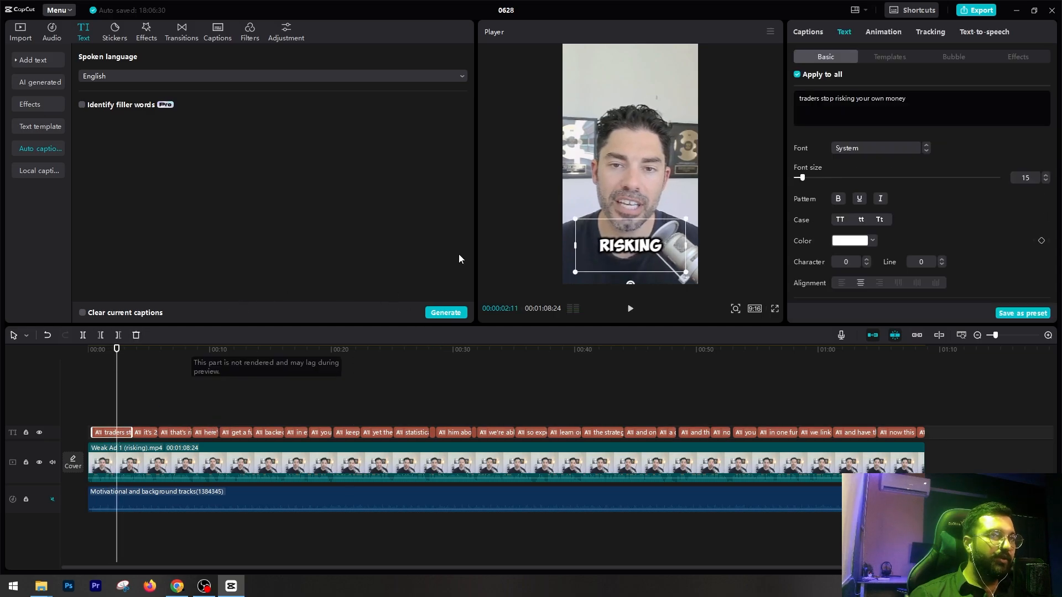
left_click(145, 435)
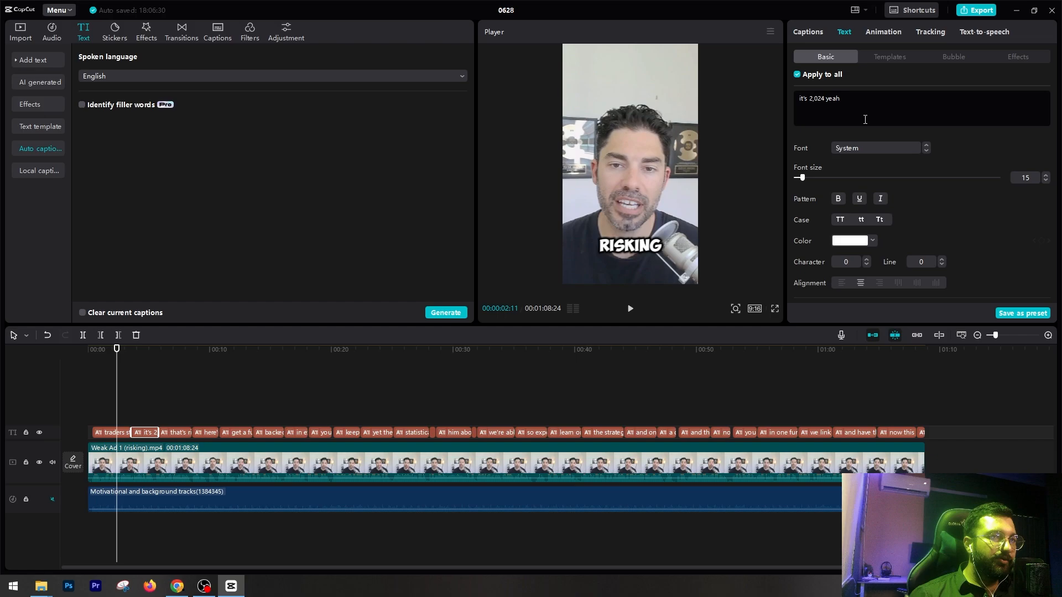
key("BackSpace")
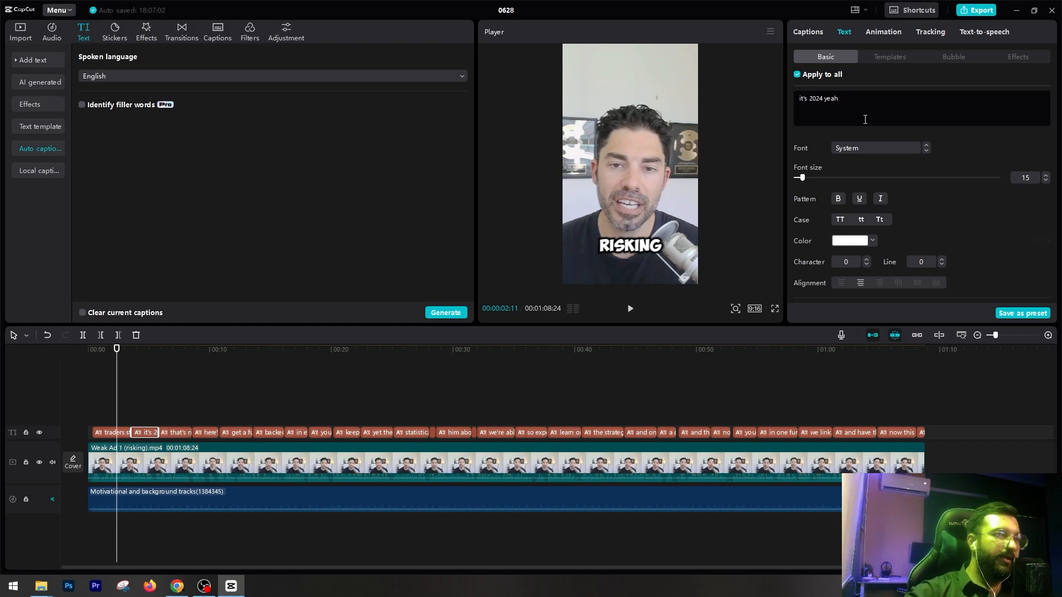
left_click(630, 309)
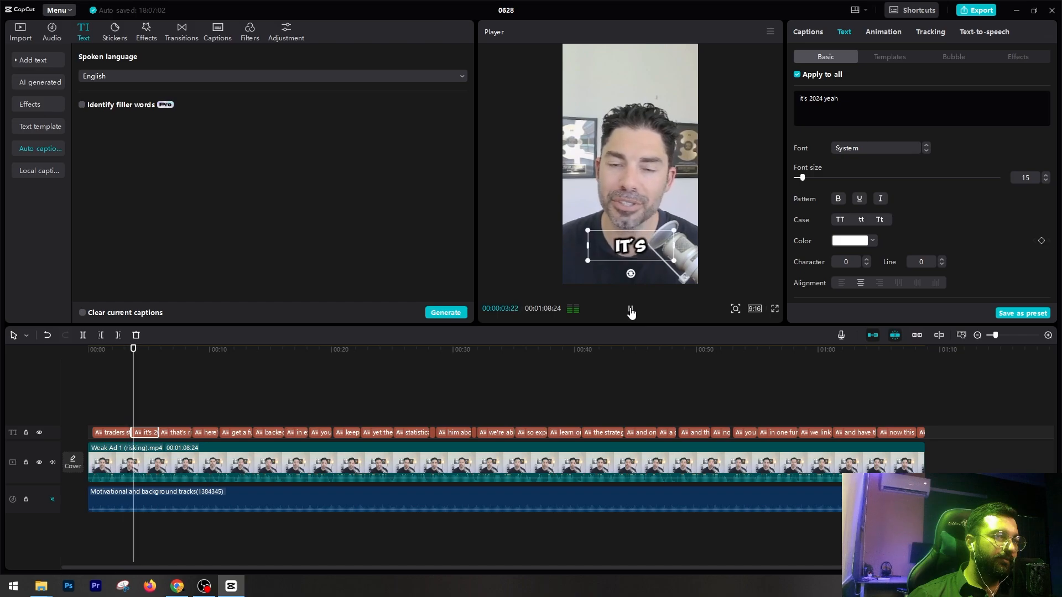
left_click(631, 309)
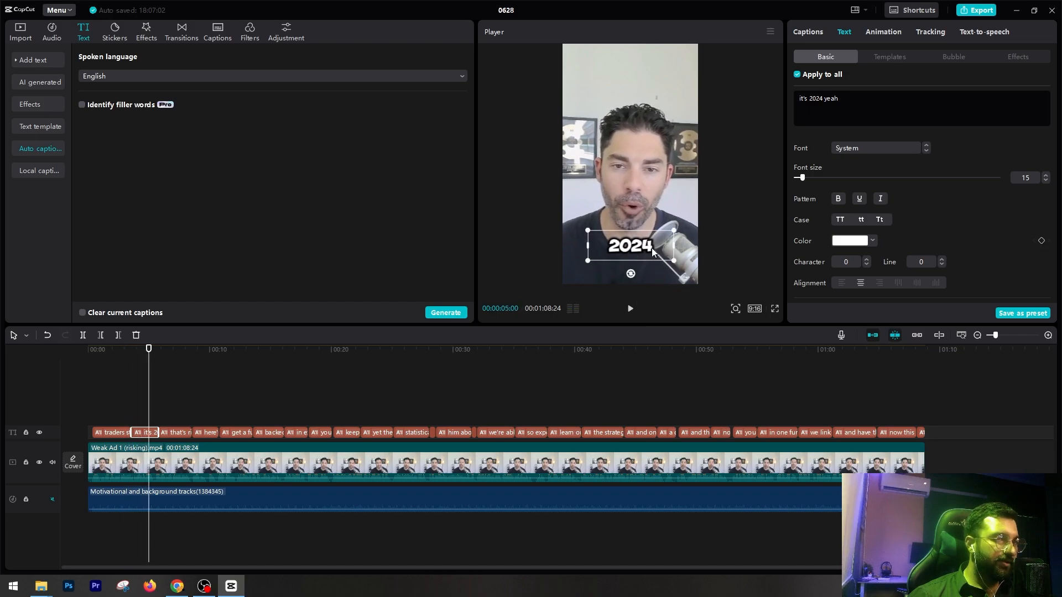
Turn off applying changes to all captions, color only the word "risking" in the first caption red (FF0000), and replay the opening.
left_click_drag(149, 349, 109, 360)
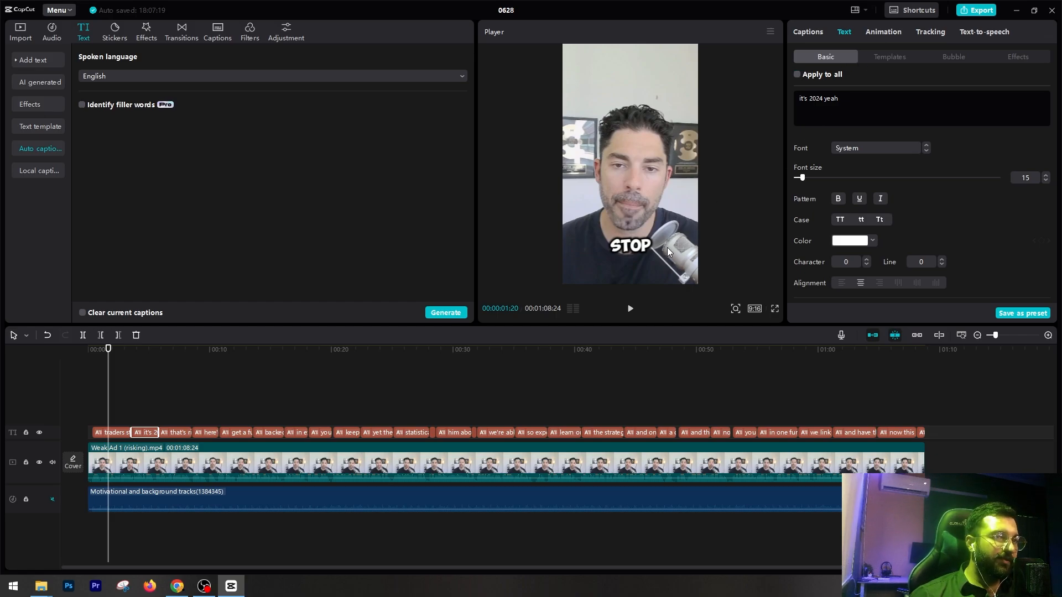
left_click(122, 433)
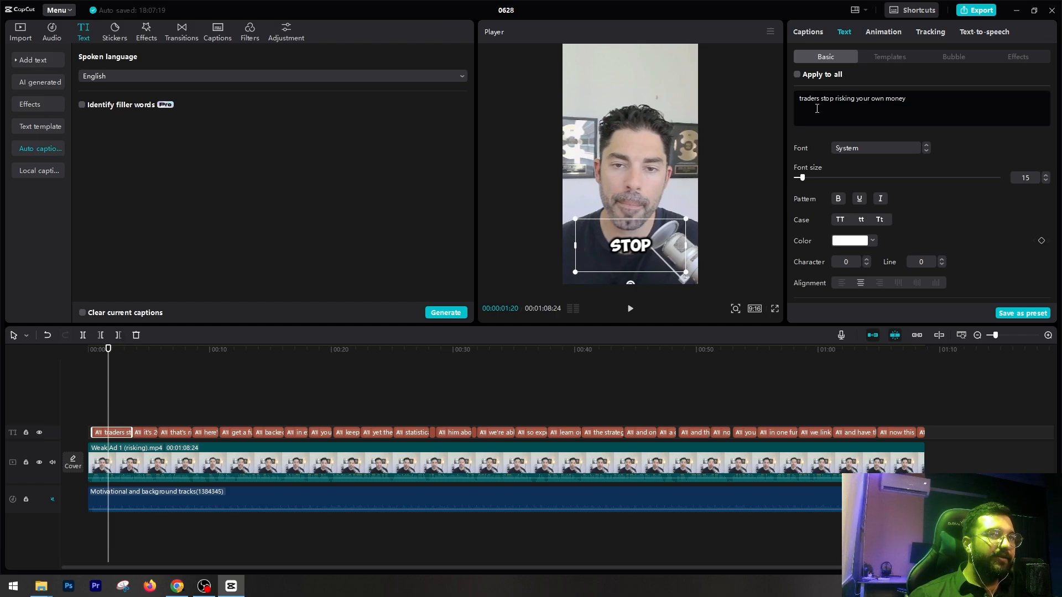
double_click(842, 99)
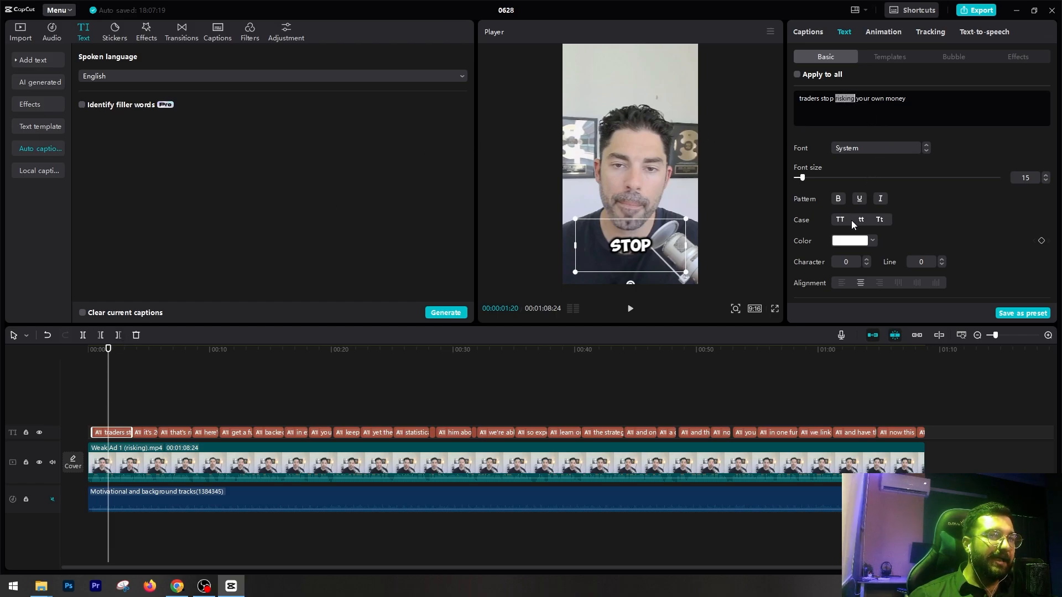
left_click(850, 241)
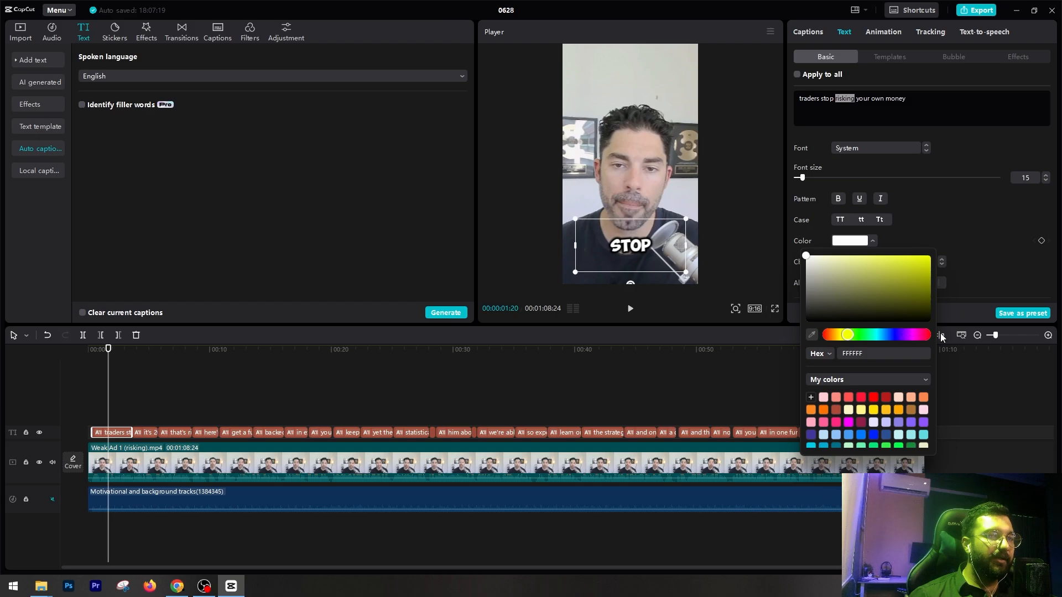
left_click_drag(847, 335, 815, 340)
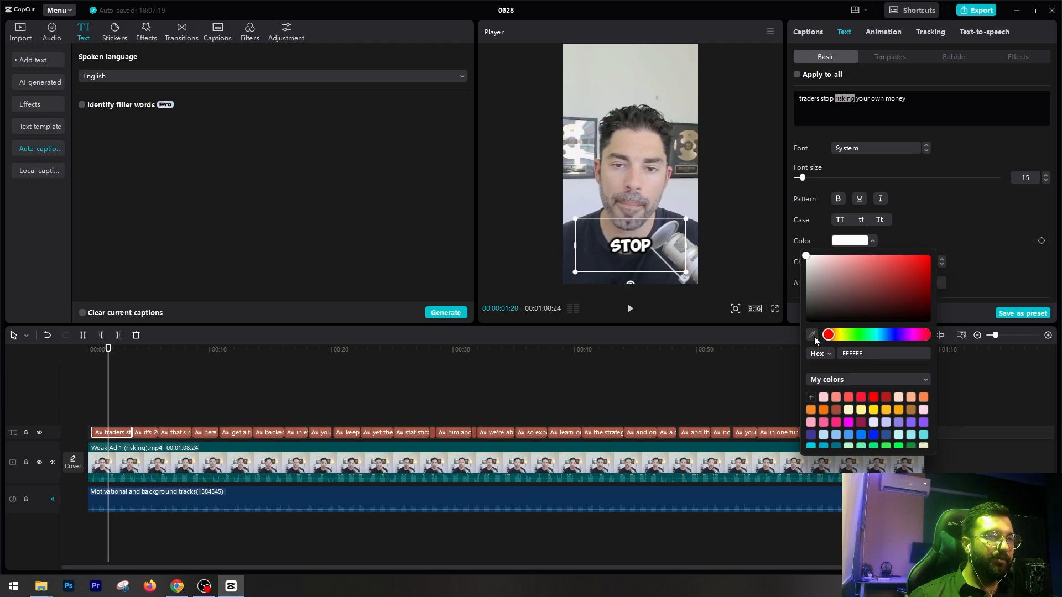
left_click_drag(888, 264, 957, 241)
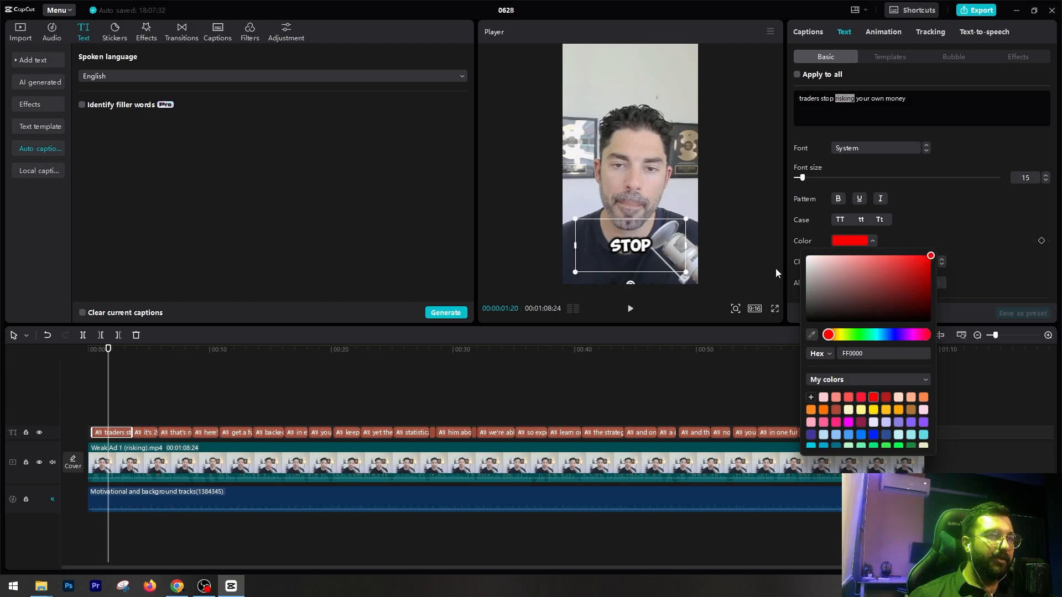
left_click(98, 396)
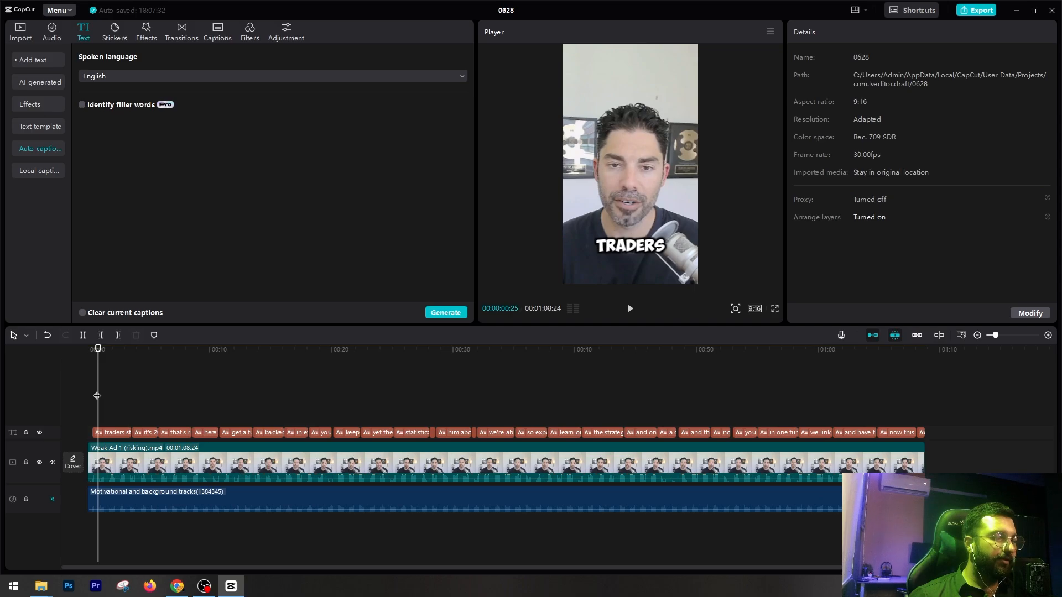
key("space")
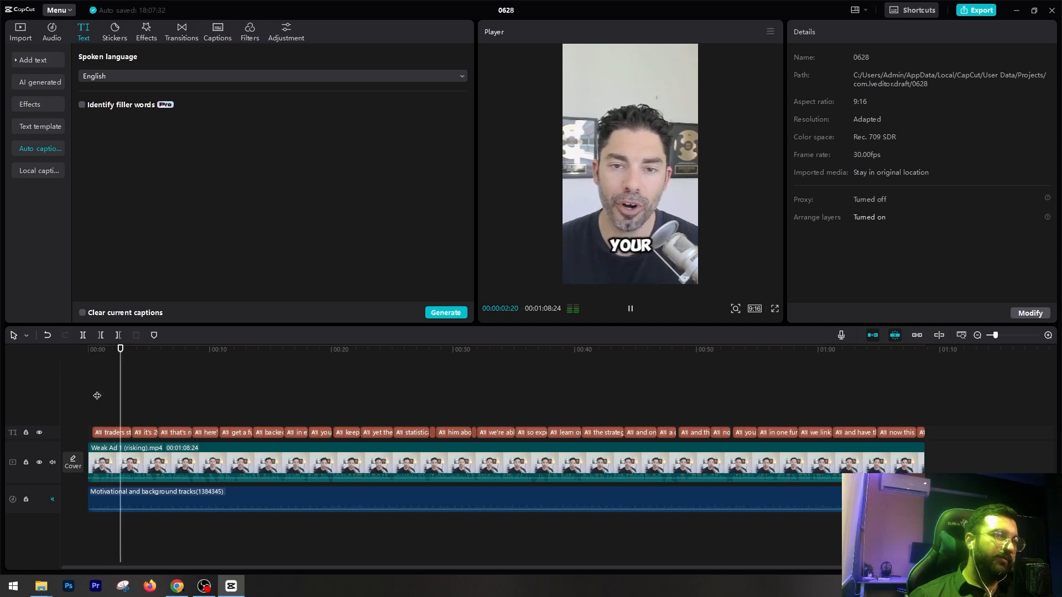
key("space")
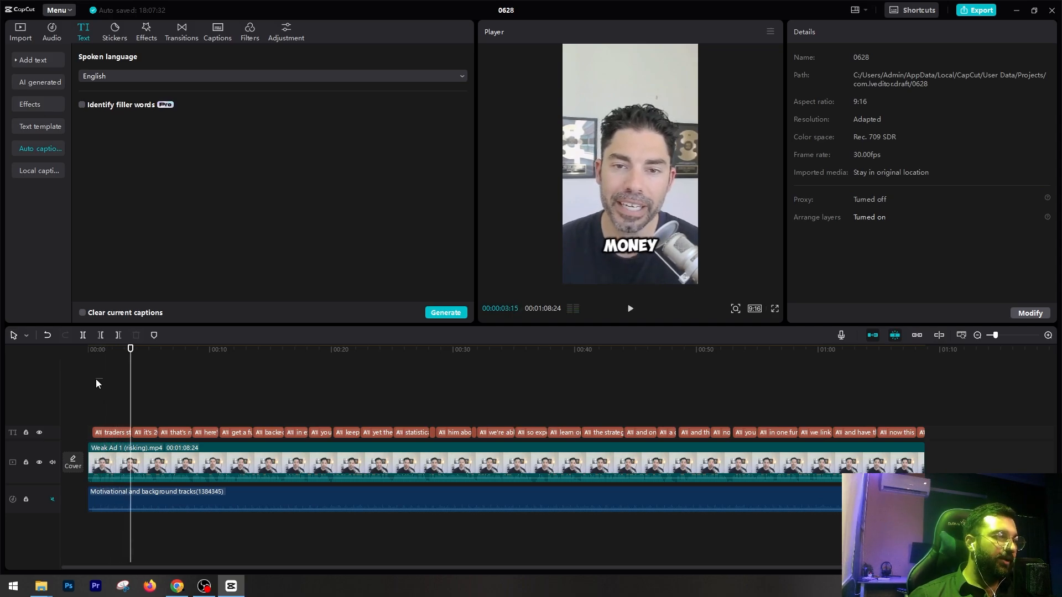
left_click_drag(111, 350, 93, 351)
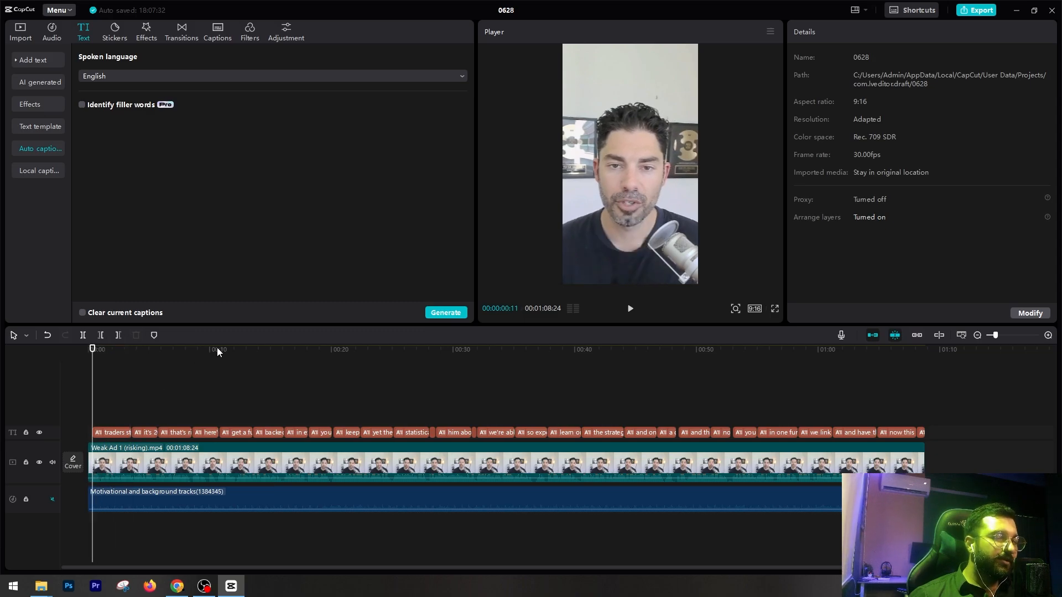
key("space")
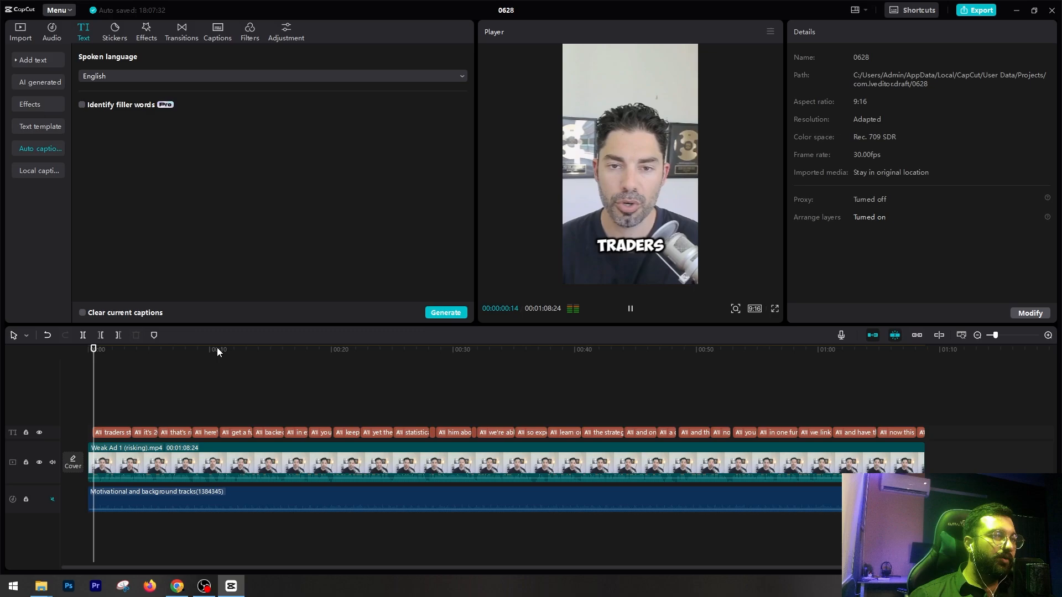
key("space")
Try a font size of 30 for the word "risking" in the first caption and undo the size change.
left_click(115, 433)
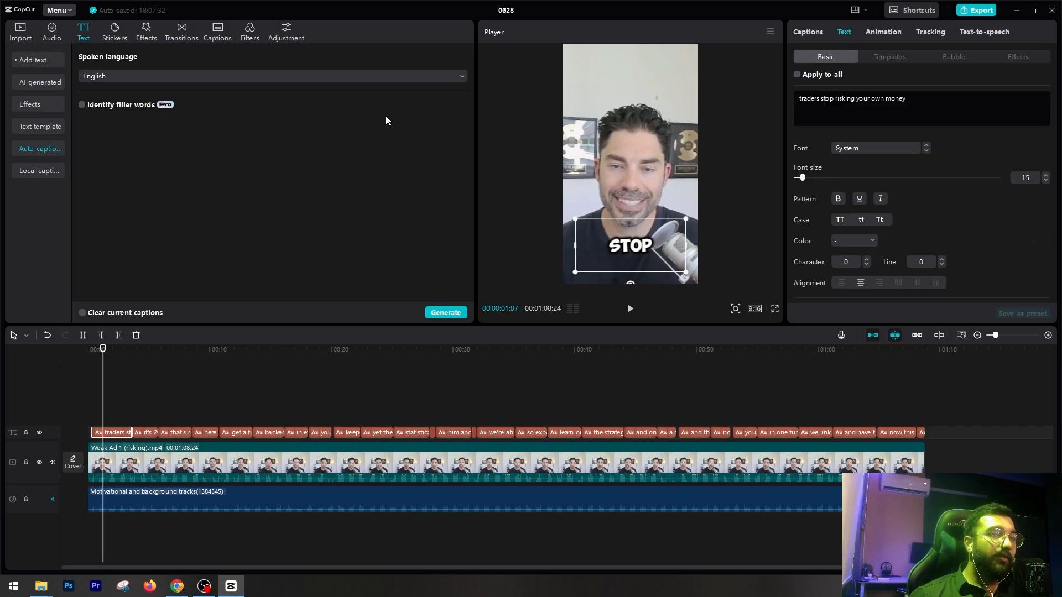
double_click(850, 99)
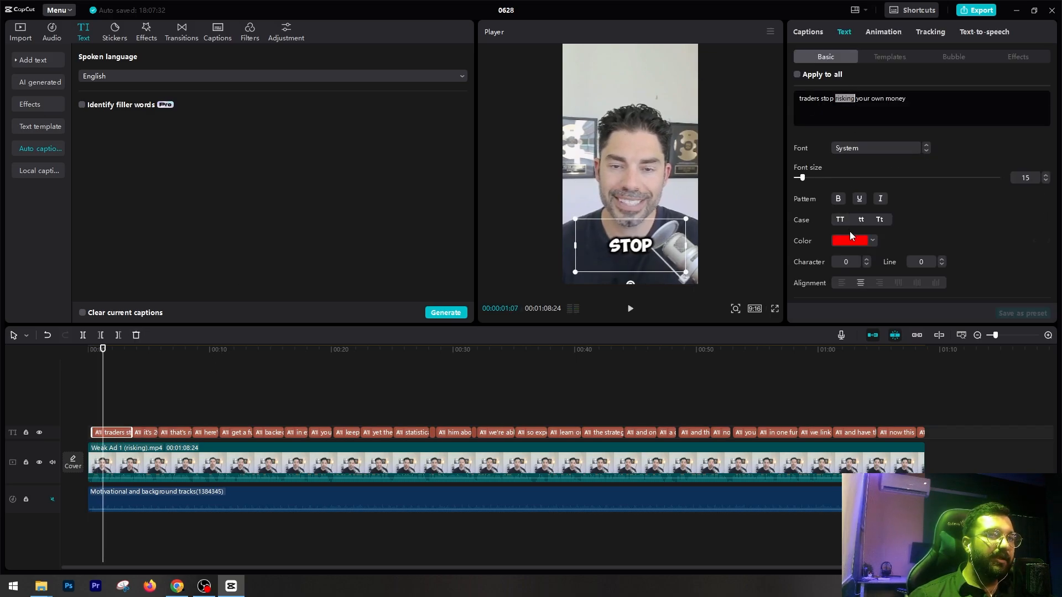
double_click(1028, 176)
type("3")
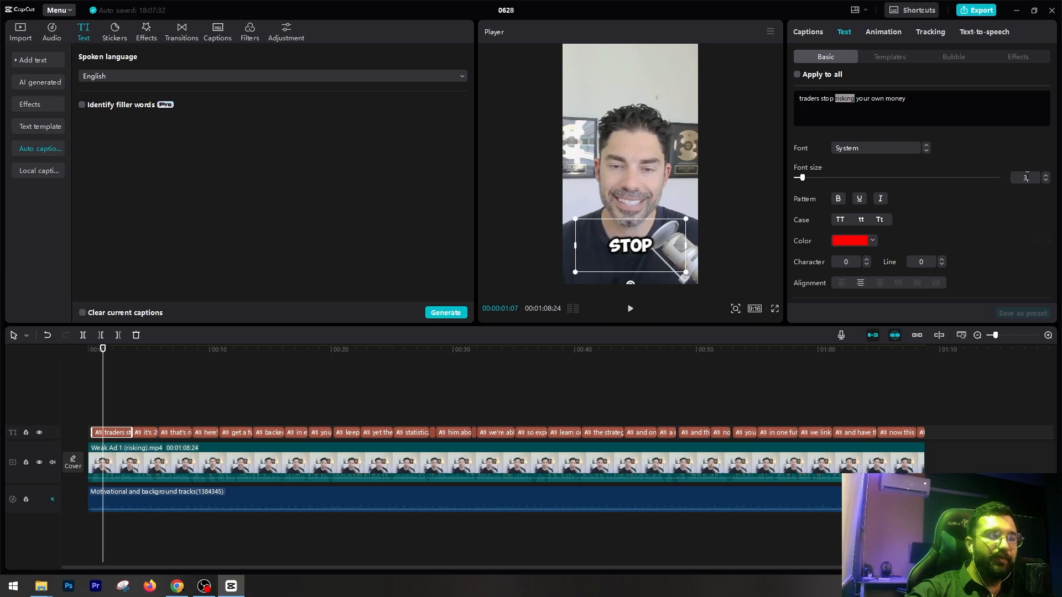
type("0")
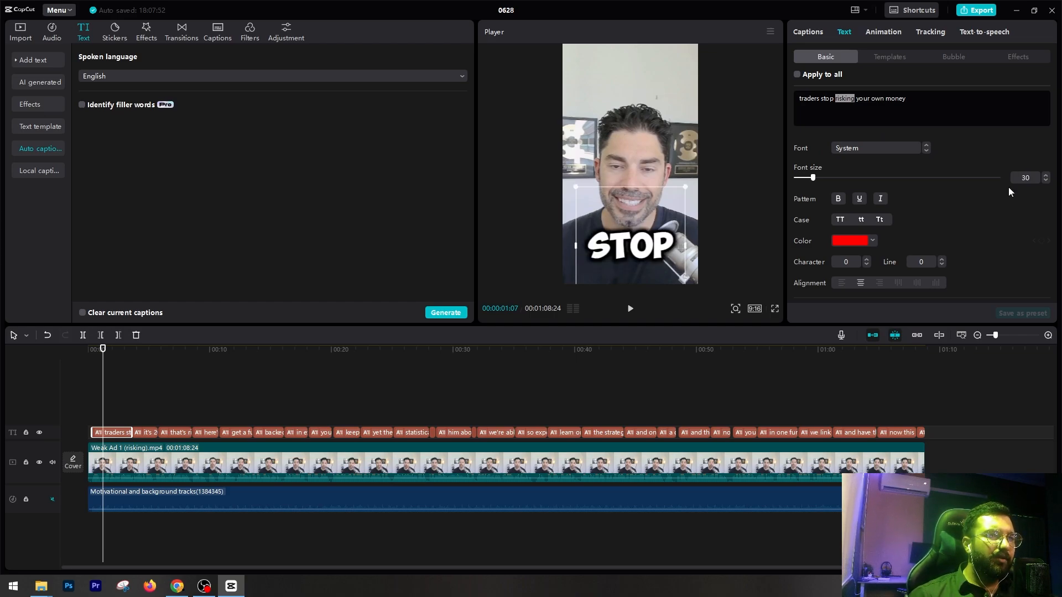
key("ctrl+z")
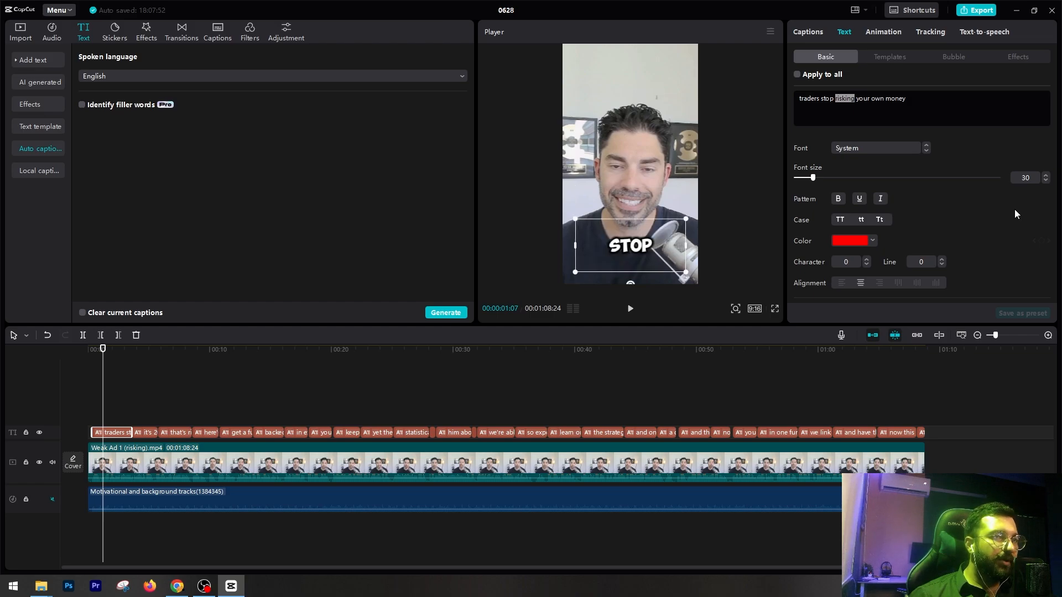
Set the font size of only the word "risking" in the first caption to 30 and play up to that word.
left_click(872, 102)
double_click(840, 98)
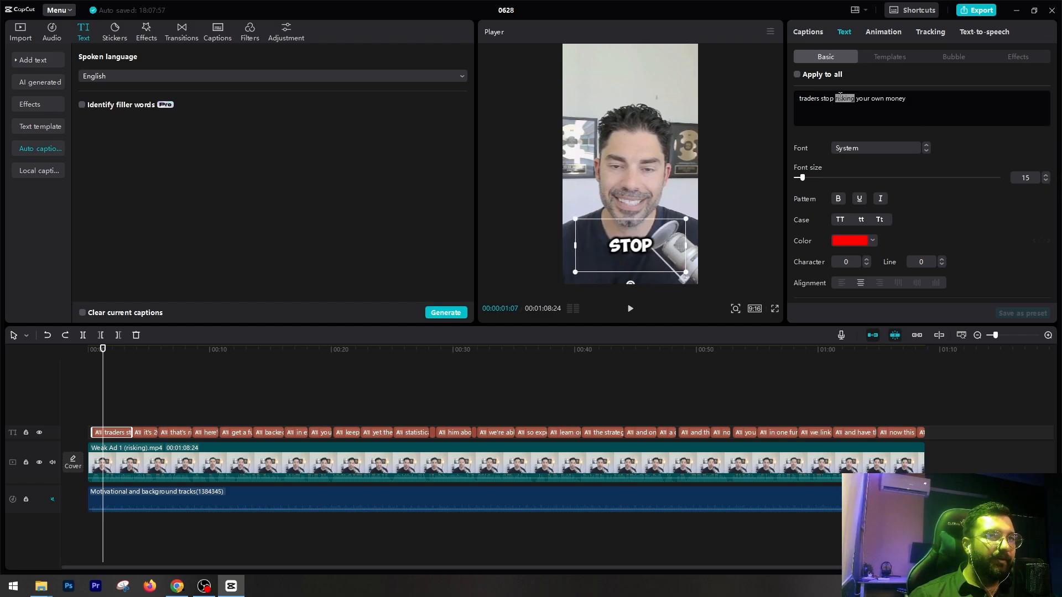
double_click(1026, 178)
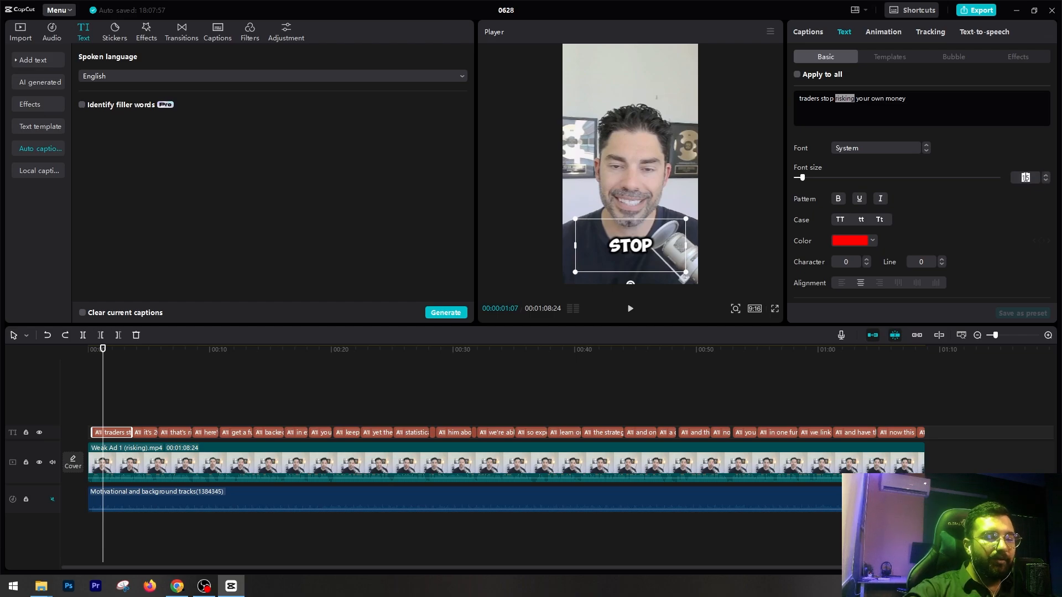
type("30")
key("Return")
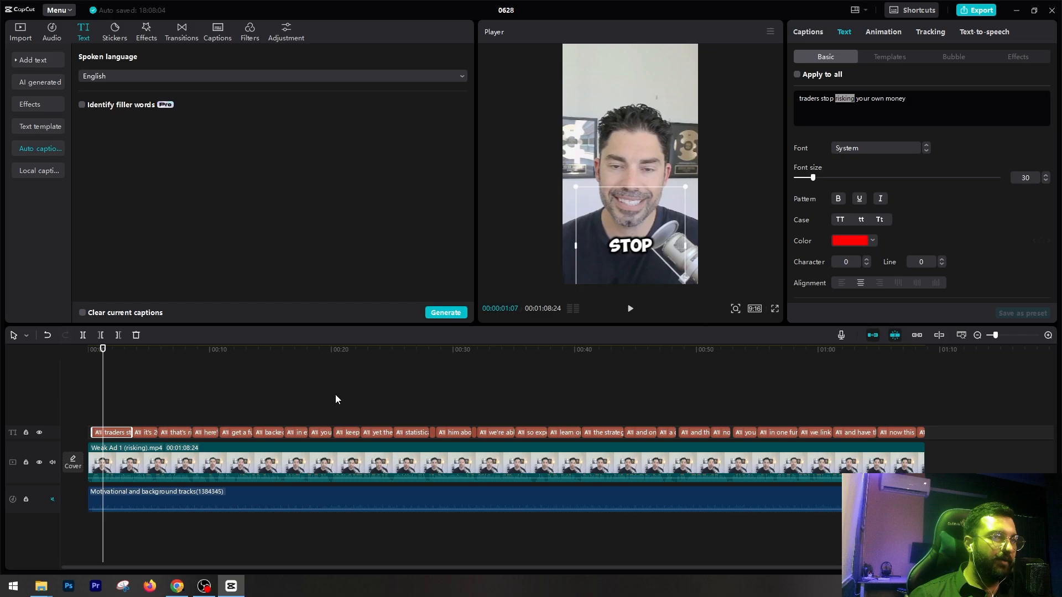
left_click(97, 380)
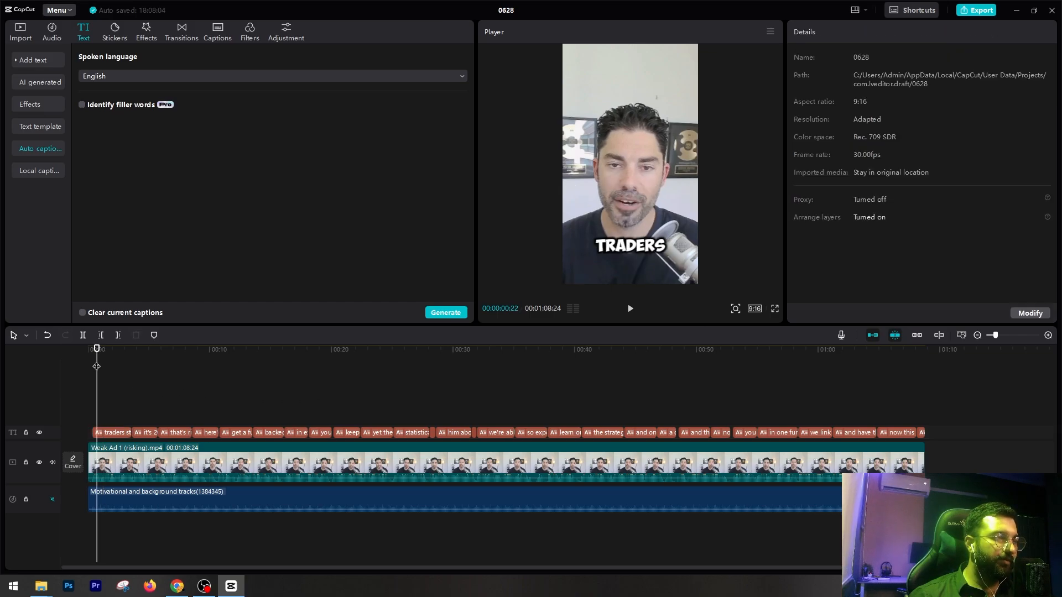
key("space")
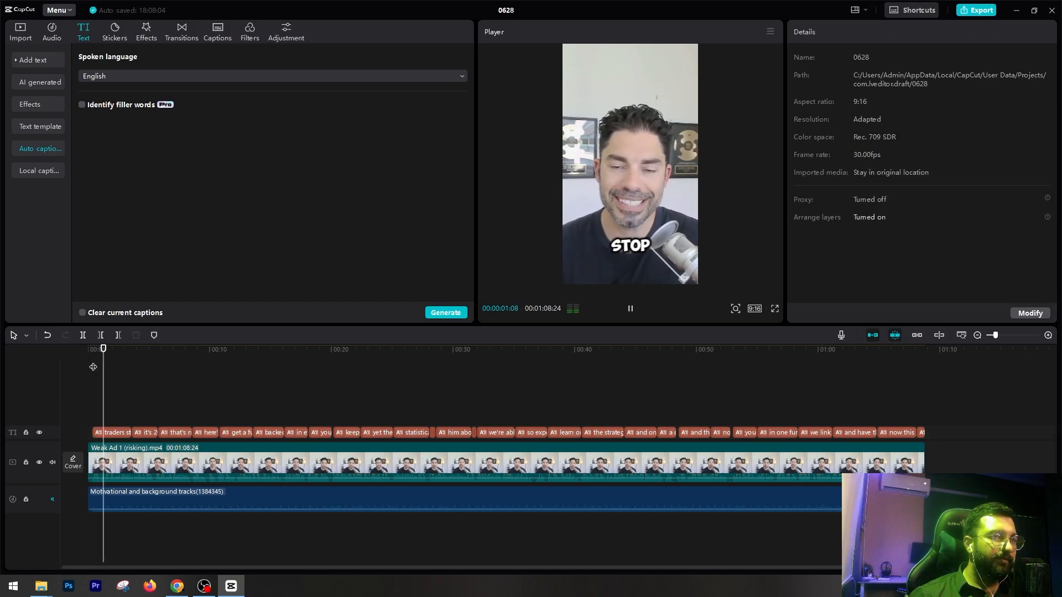
key("space")
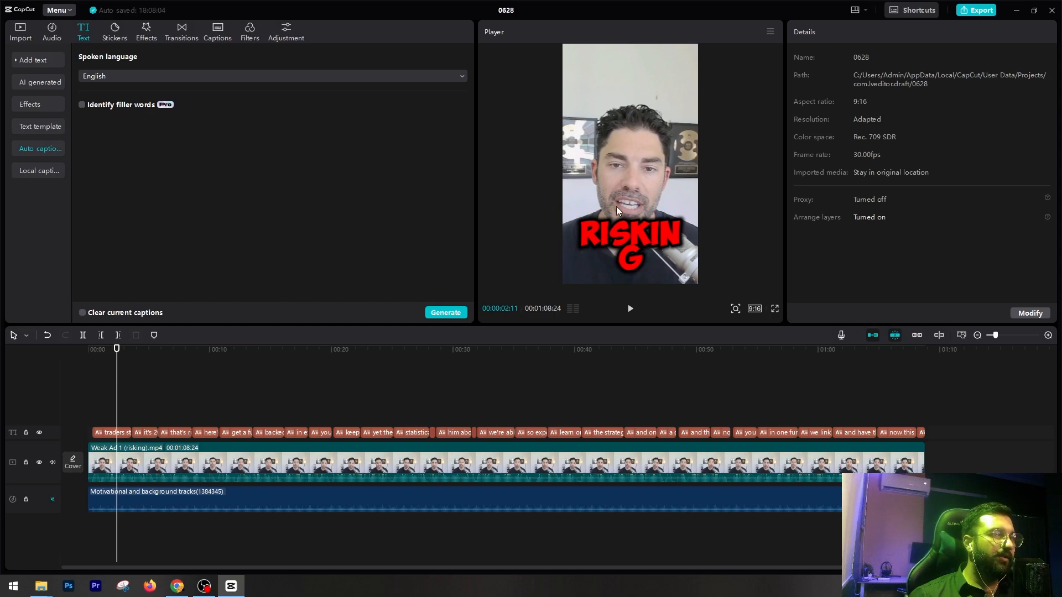
Reduce the font size of only the word "risking" in the first caption to 25 and replay the opening.
left_click(113, 432)
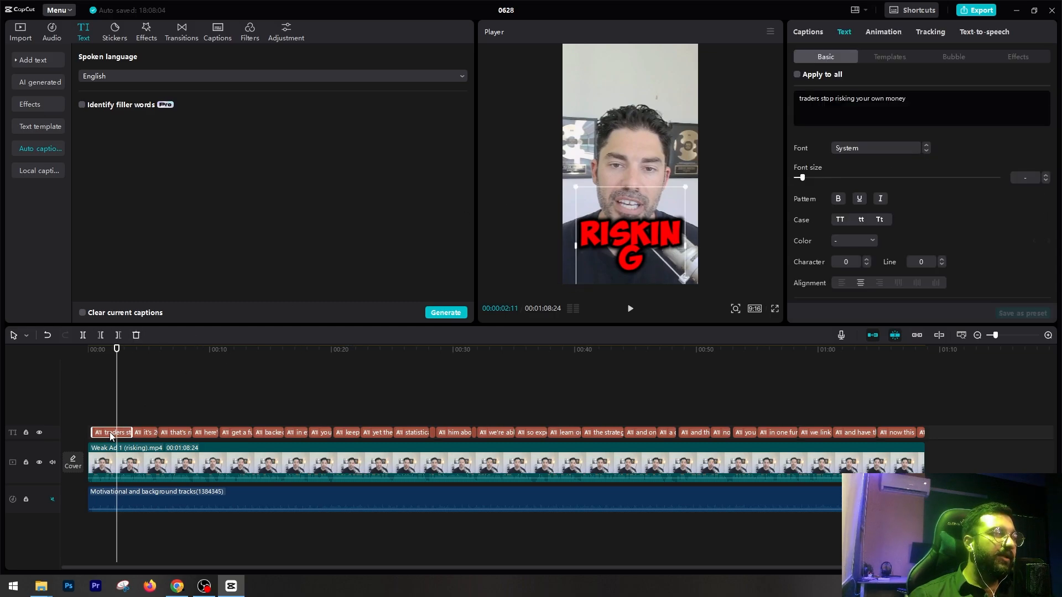
double_click(845, 97)
left_click(1045, 181)
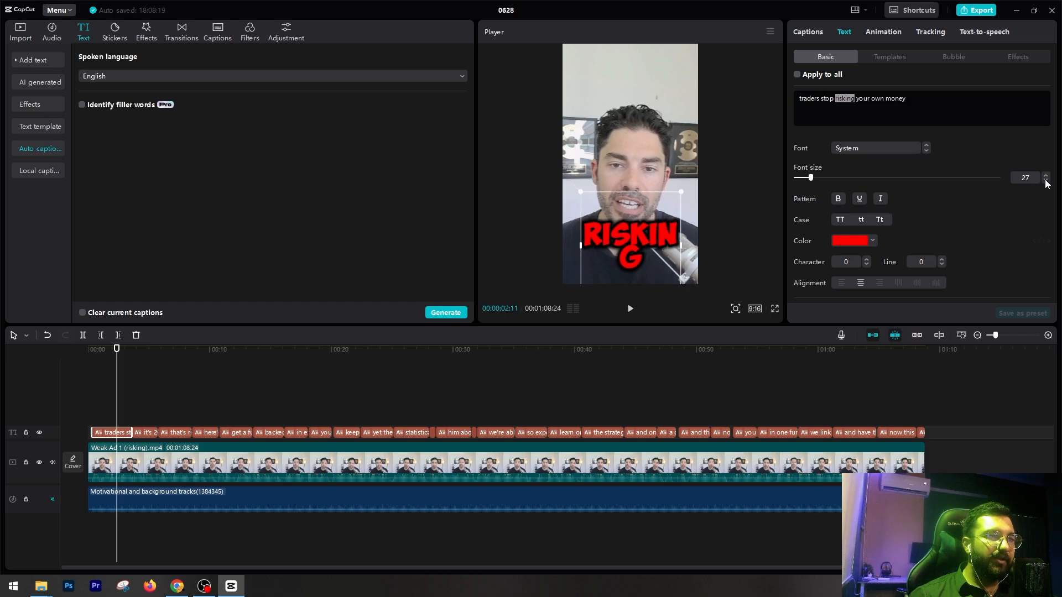
left_click(1046, 181)
left_click(1045, 181)
left_click(1046, 181)
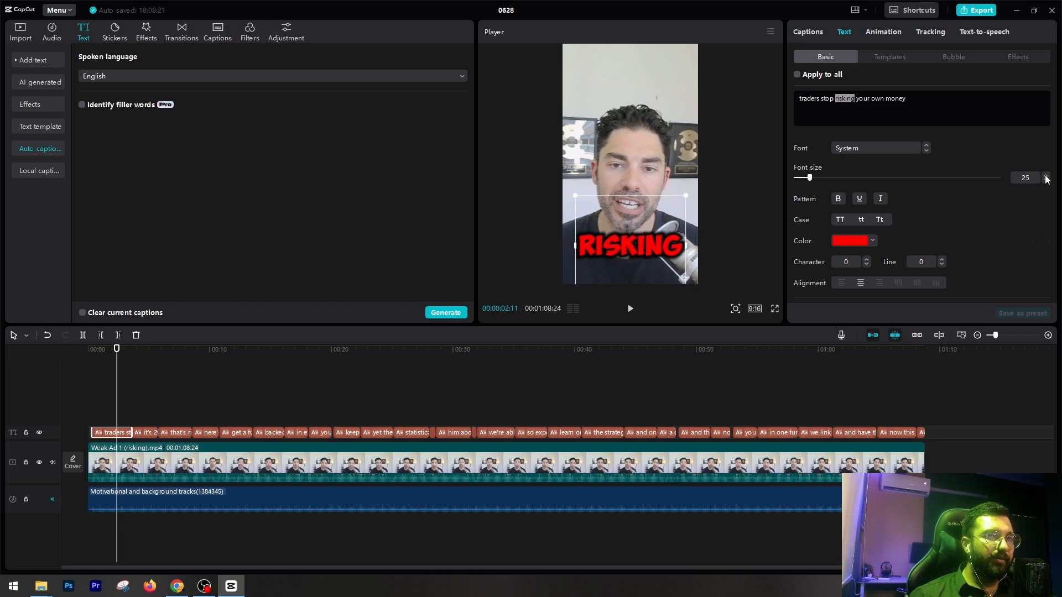
left_click(98, 389)
key("space")
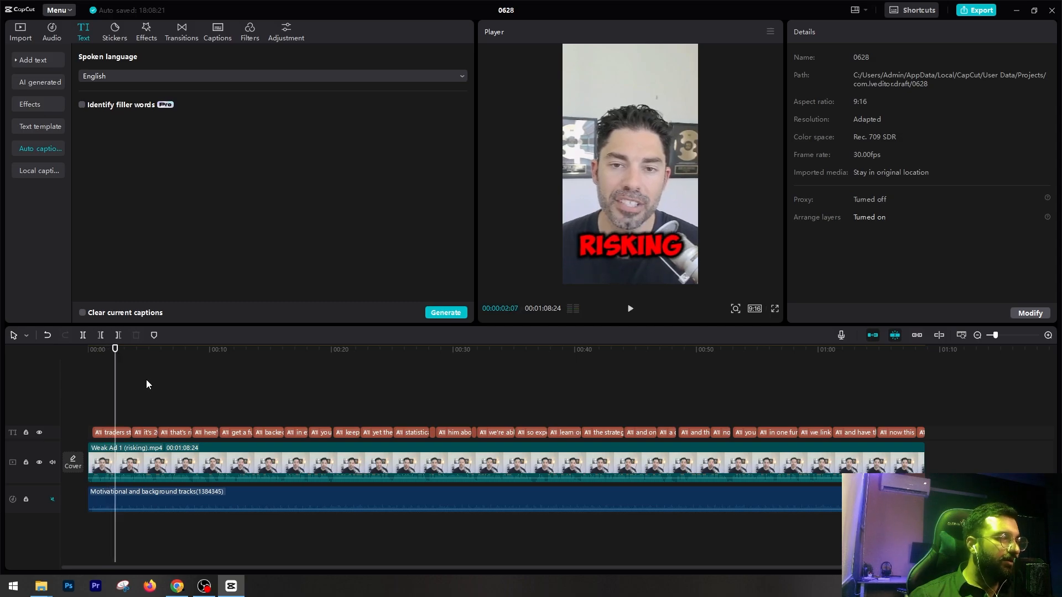
Undo the last size change and set the font size of only the word "risking" in the first caption to 15.
key("ctrl+z")
left_click(99, 386)
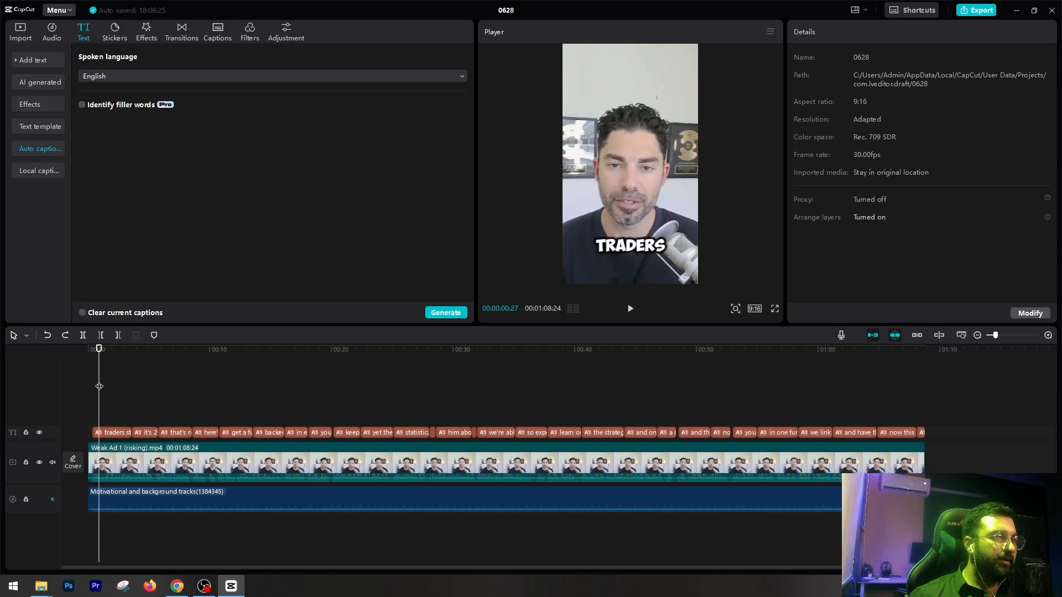
left_click(108, 431)
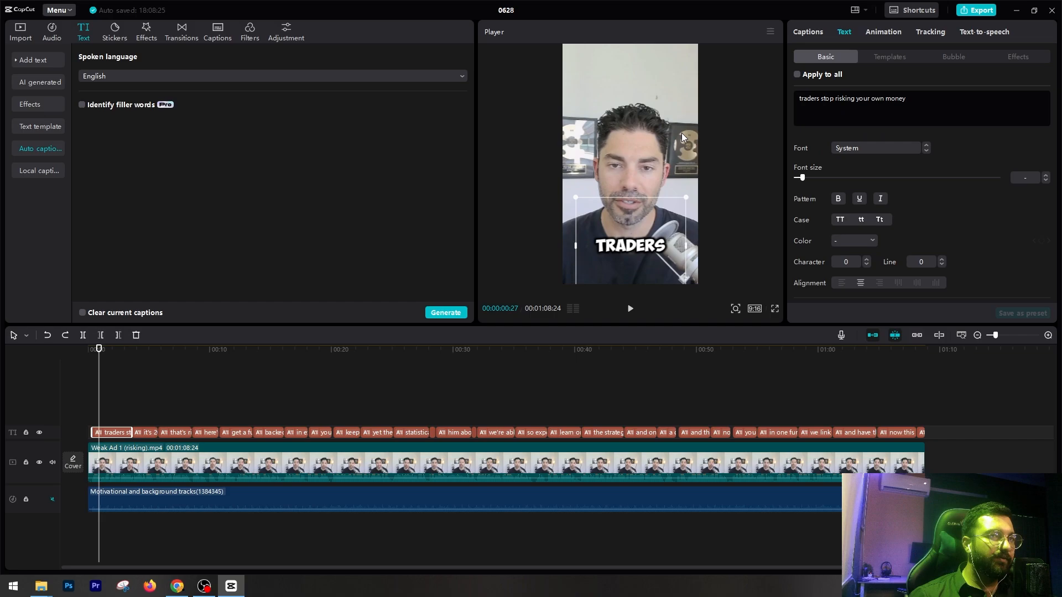
double_click(847, 100)
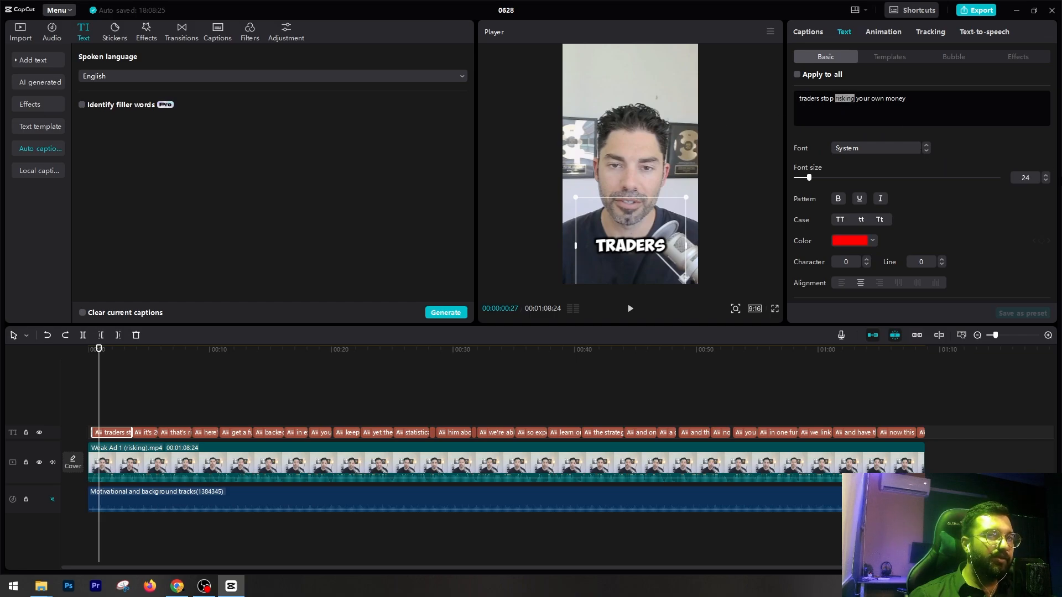
double_click(1026, 178)
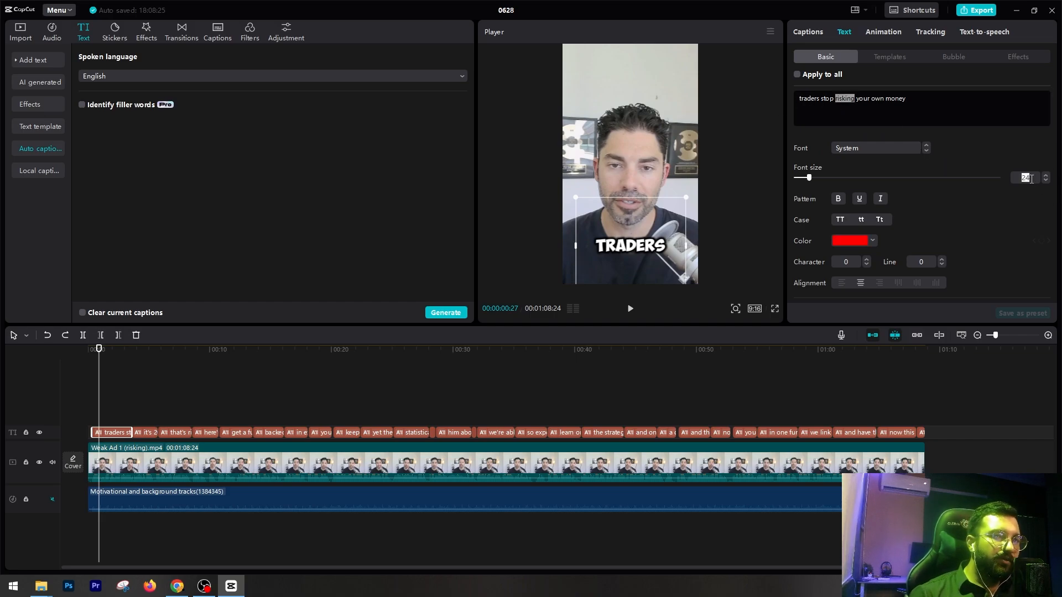
type("15")
key("Return")
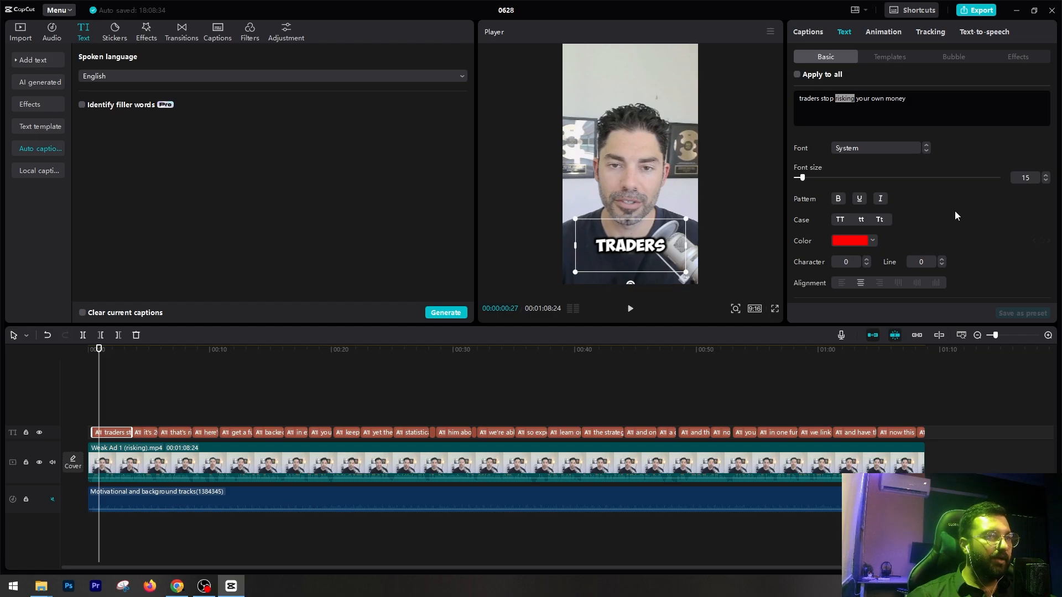
Set the font size of only the word "horizontally" in the caption "and third scale horizontally" to 14 and play through it.
left_click_drag(118, 392, 702, 390)
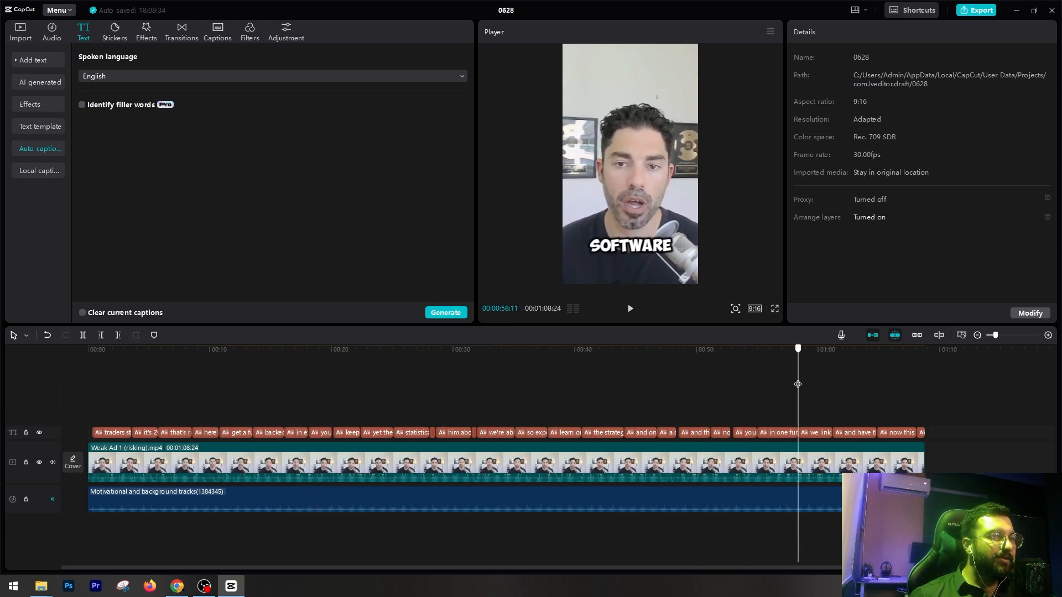
left_click(701, 386)
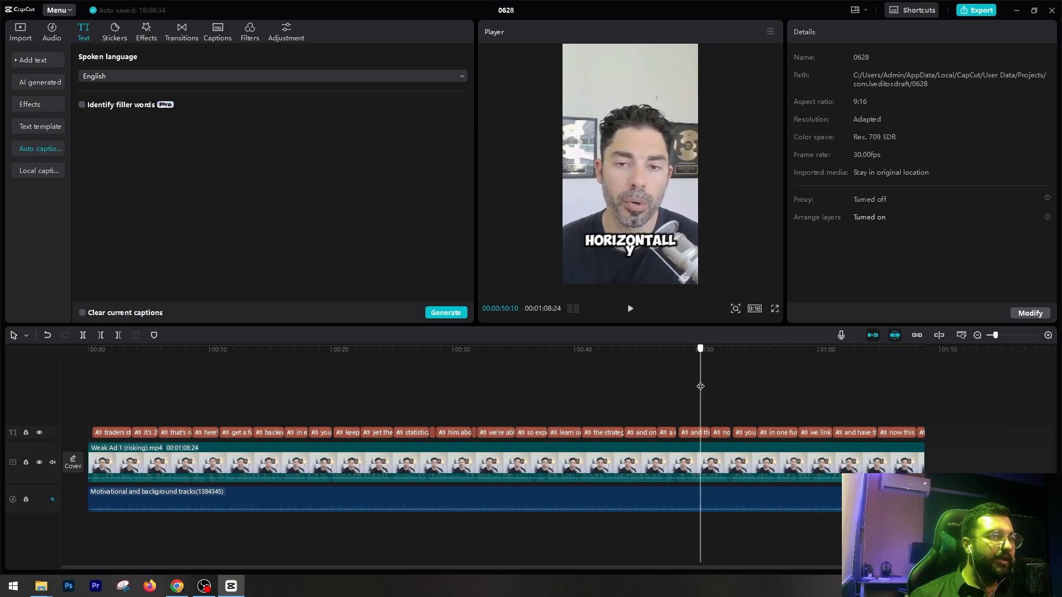
left_click(693, 433)
double_click(868, 98)
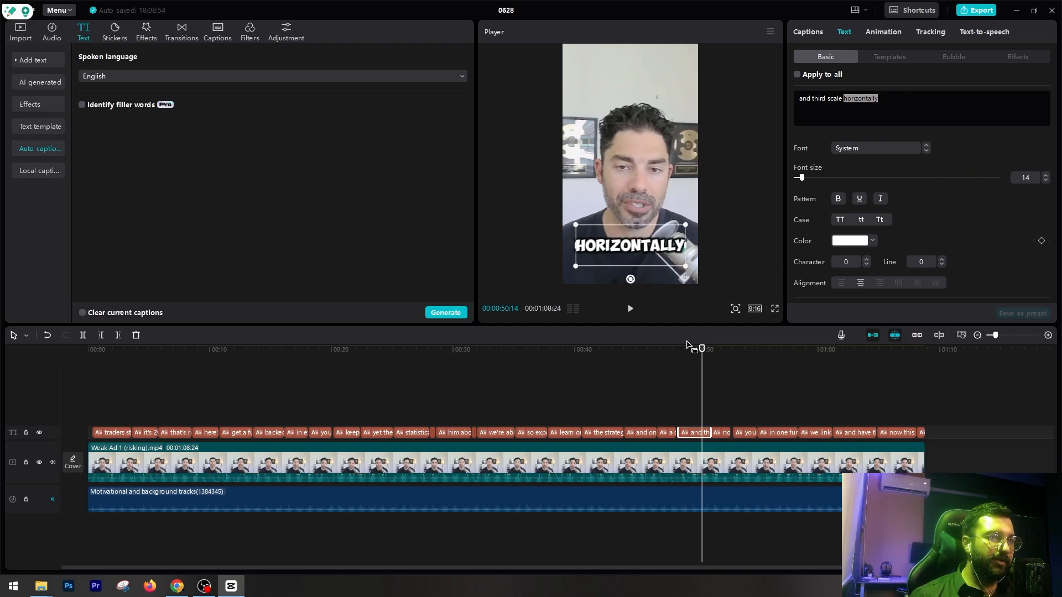
left_click(689, 376)
left_click(689, 376)
key("space")
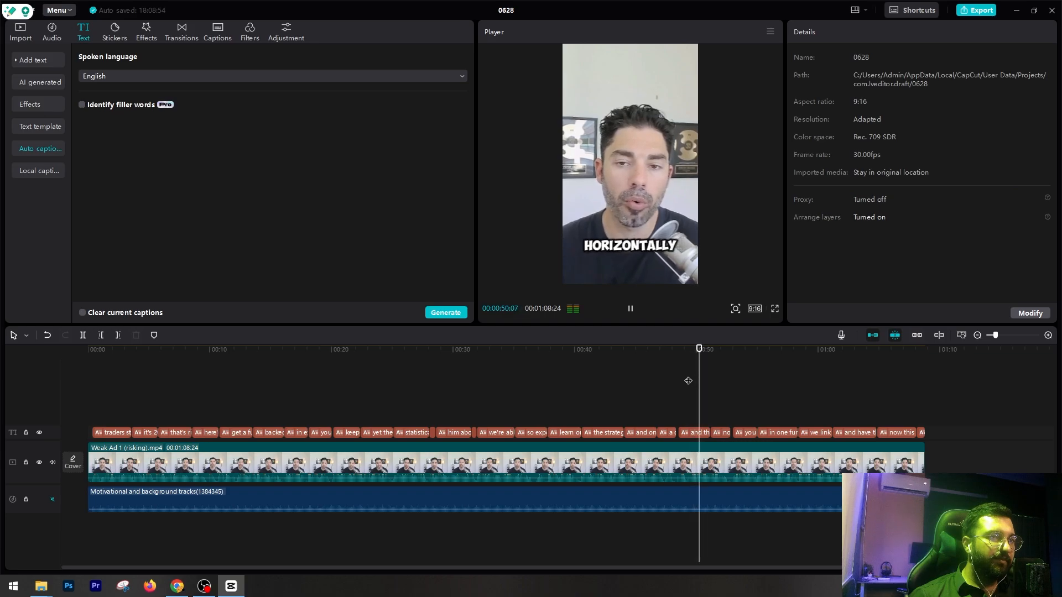
key("space")
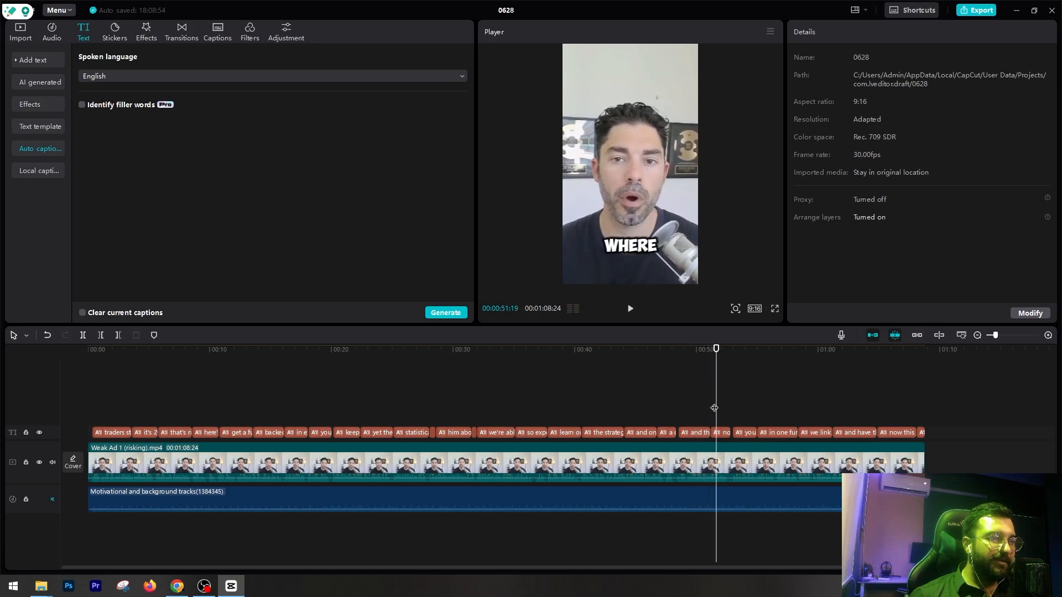
Return to the beginning, select all captions on the timeline and turn on applying changes to all of them.
left_click(725, 433)
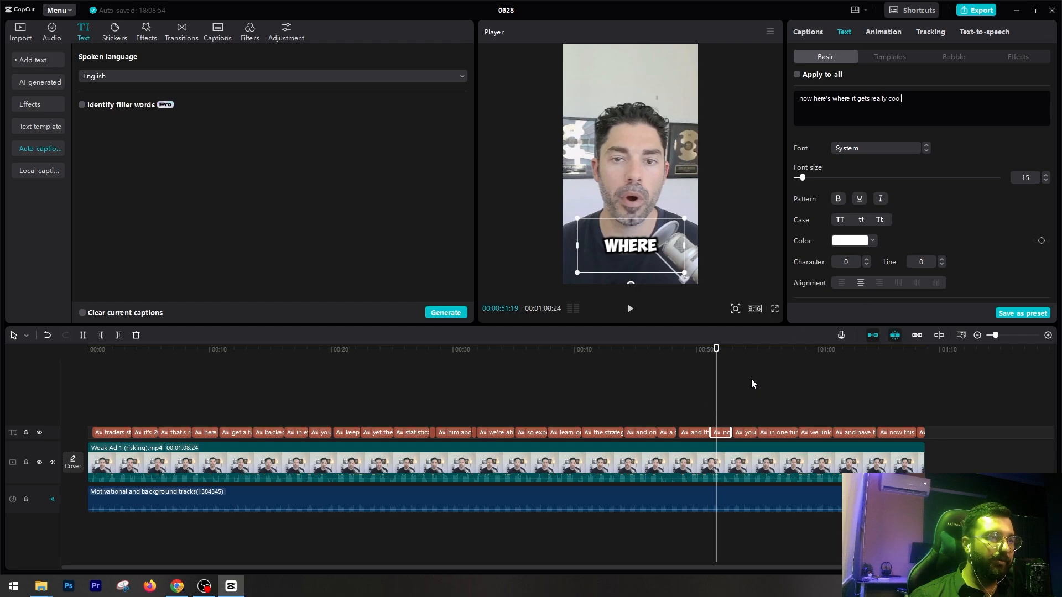
left_click_drag(717, 353, 13, 368)
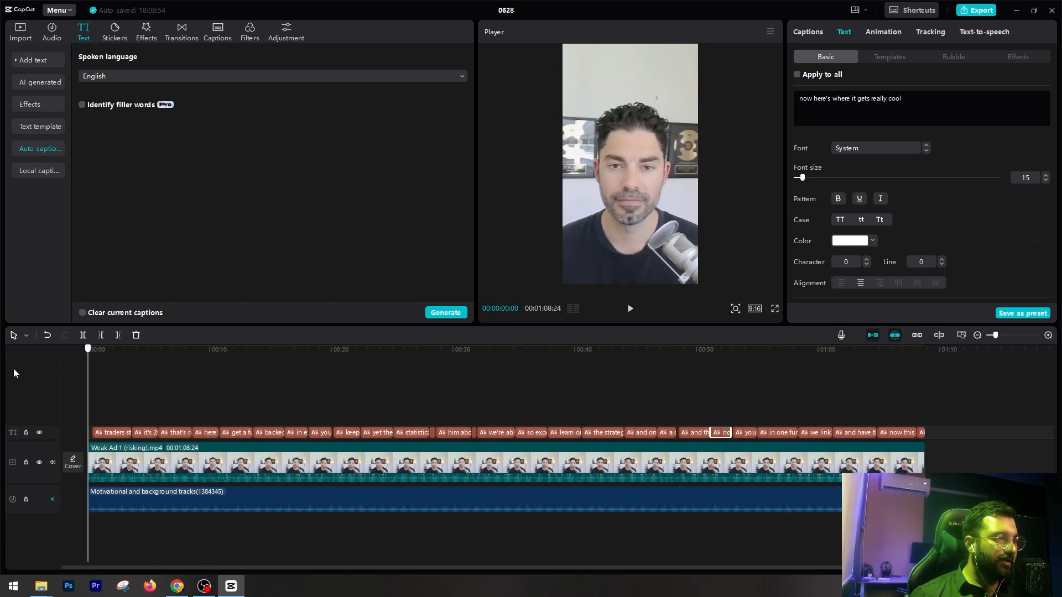
left_click(105, 394)
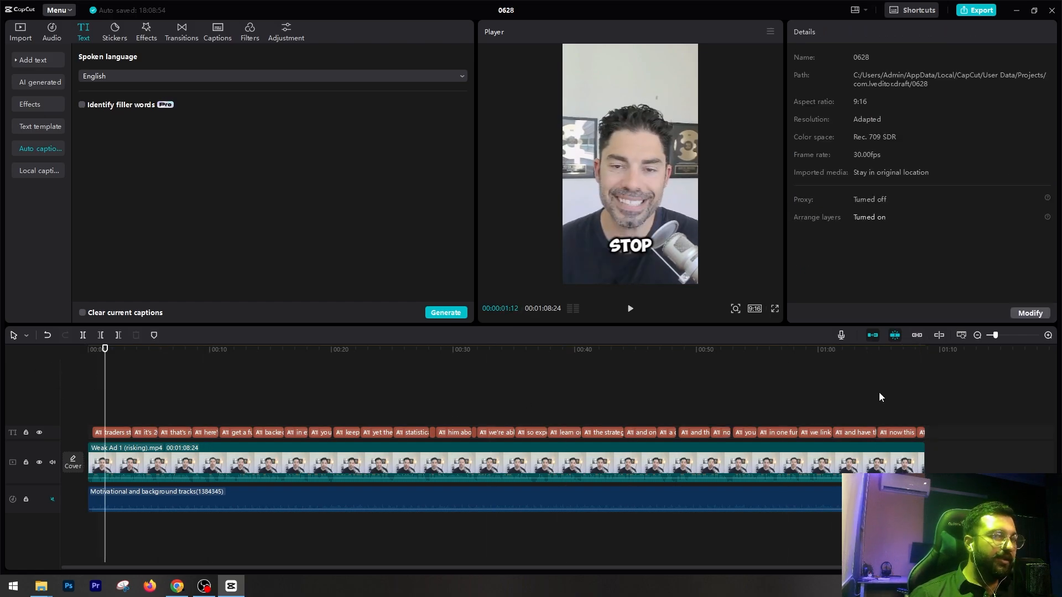
left_click_drag(941, 412, 65, 444)
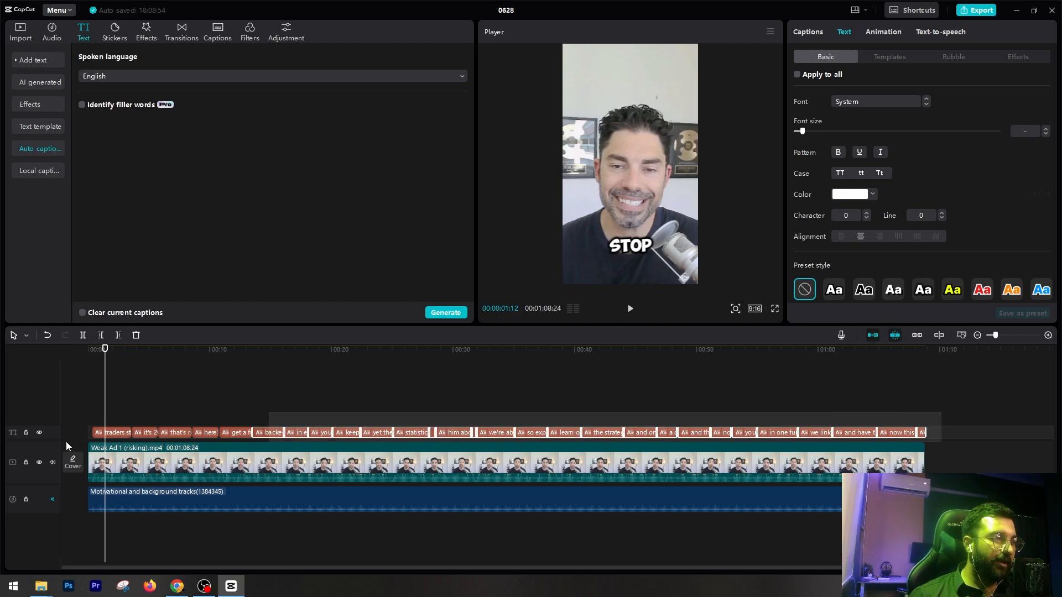
left_click_drag(155, 397, 89, 430)
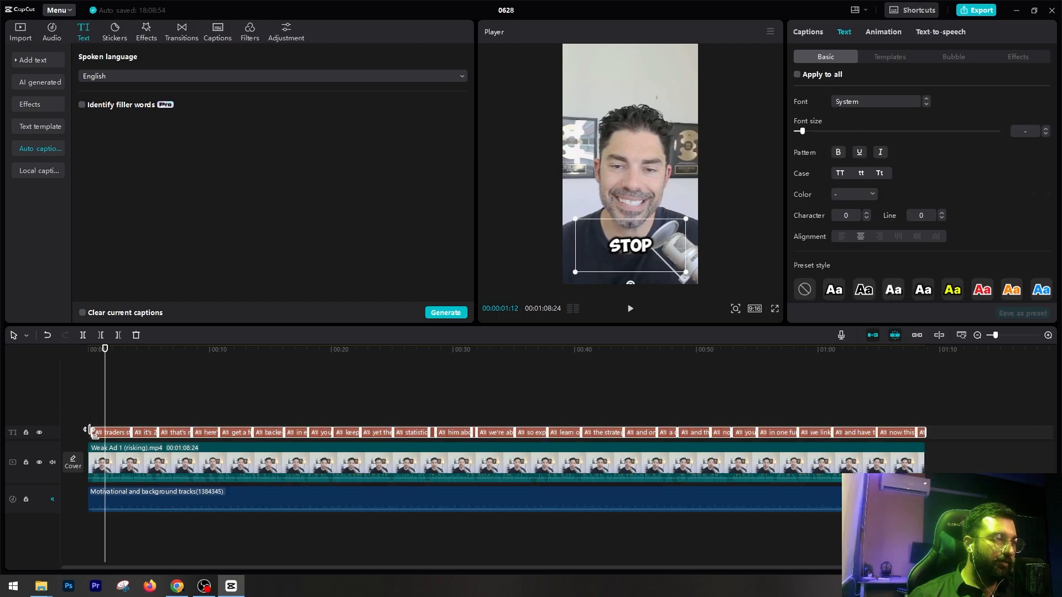
left_click(798, 75)
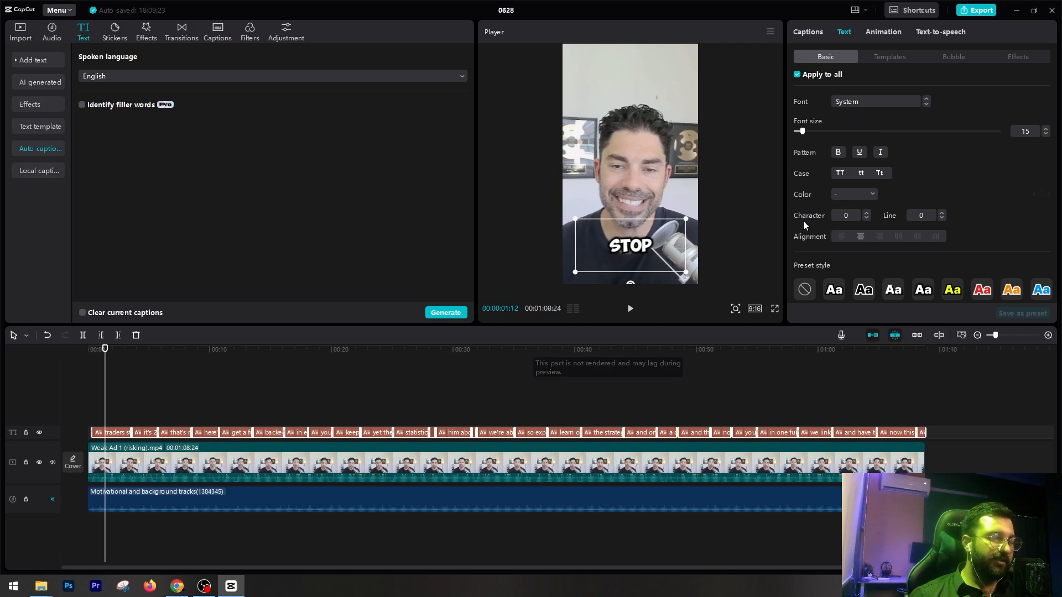
Apply the multi-line text template "The quick brown fox" with the green highlighted words to all captions.
left_click(886, 56)
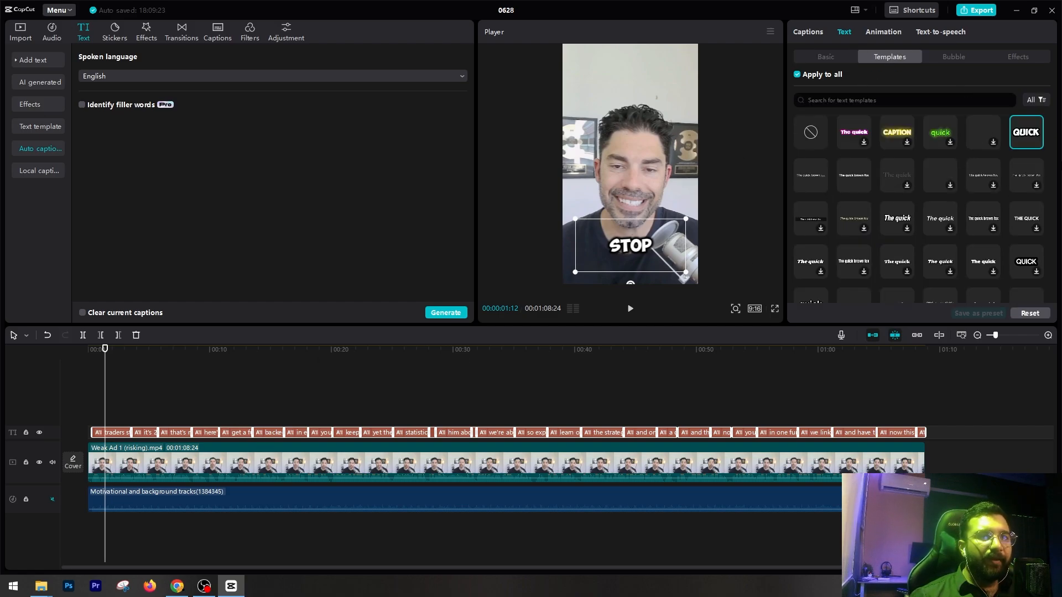
left_click_drag(1057, 140, 1060, 259)
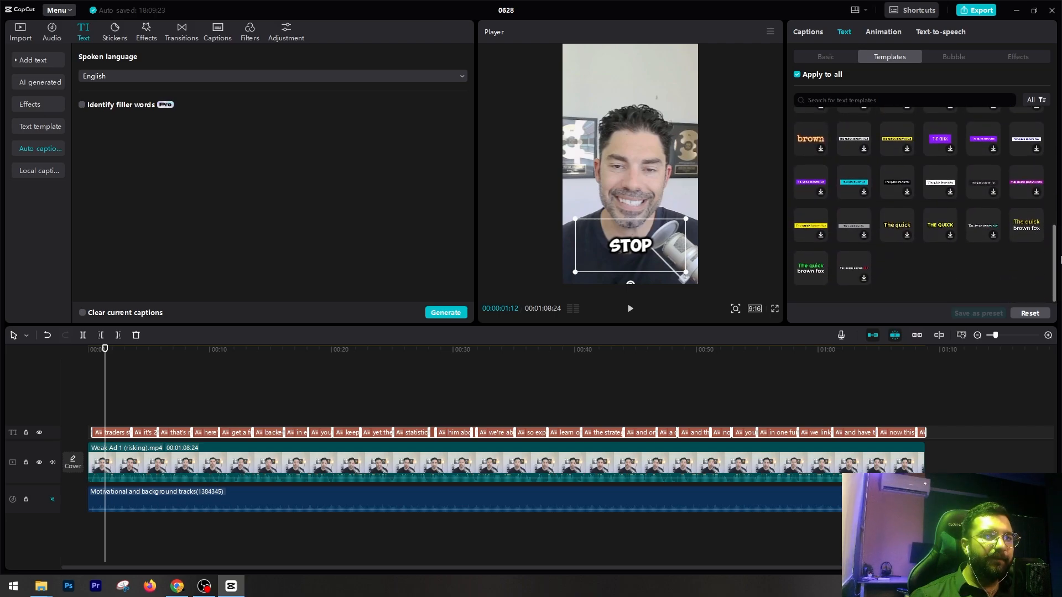
left_click(805, 268)
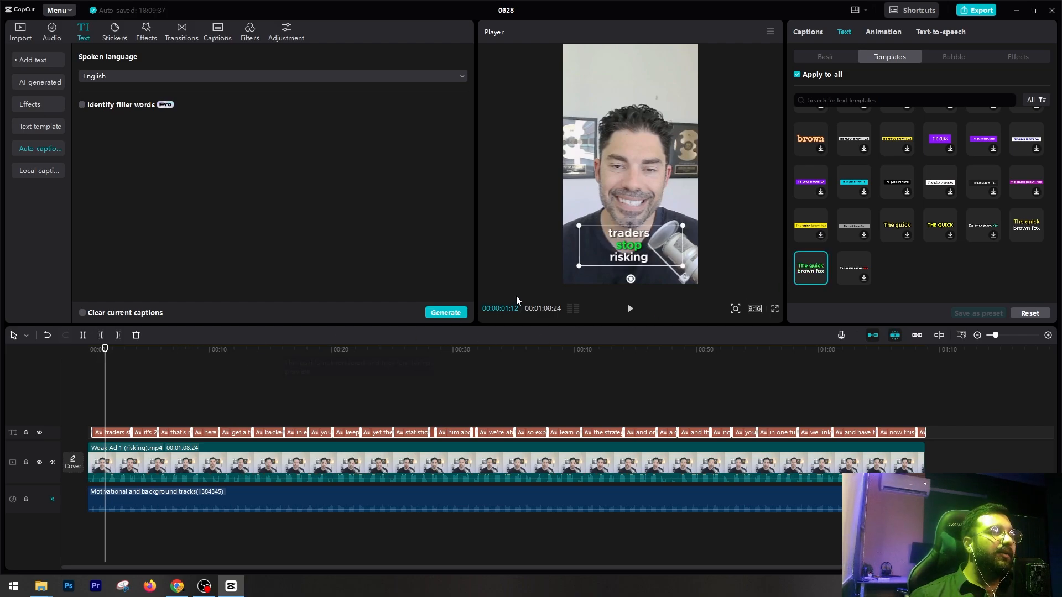
Format all captions in uppercase and bold with a font size of 17.
left_click(825, 58)
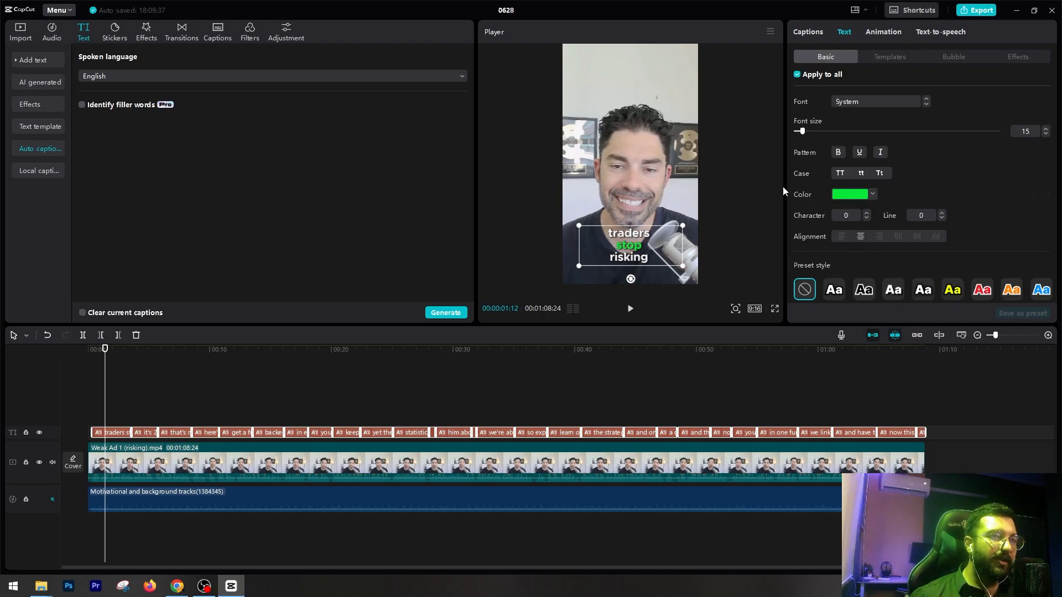
left_click(840, 174)
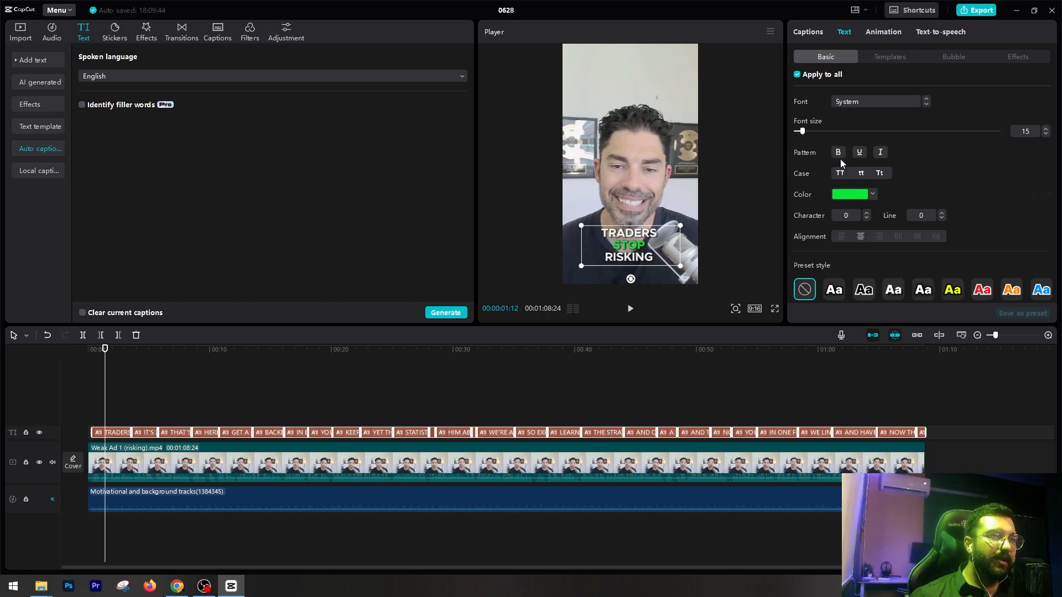
left_click(839, 153)
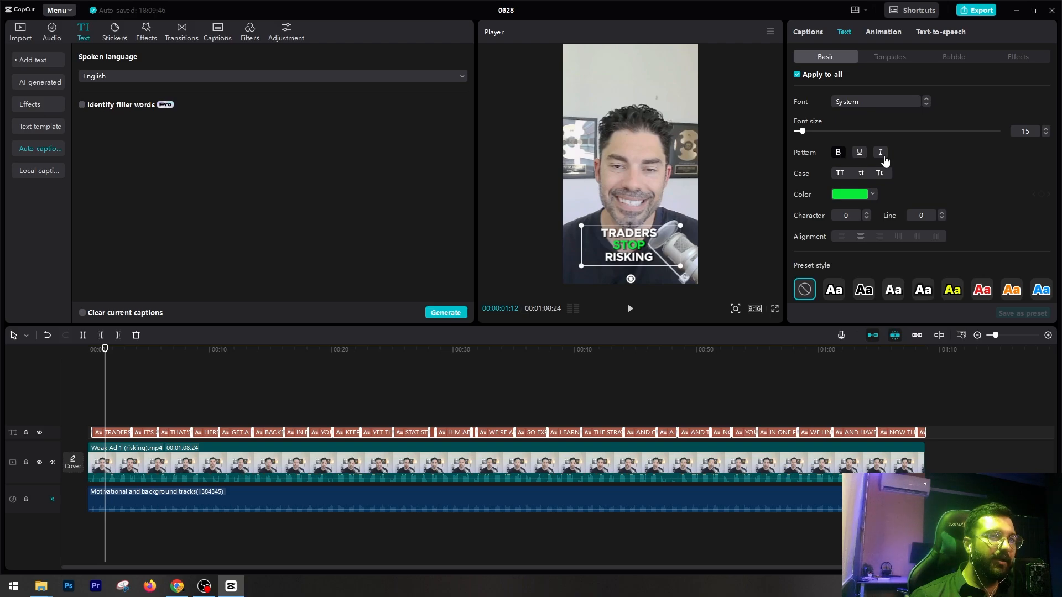
left_click(1047, 129)
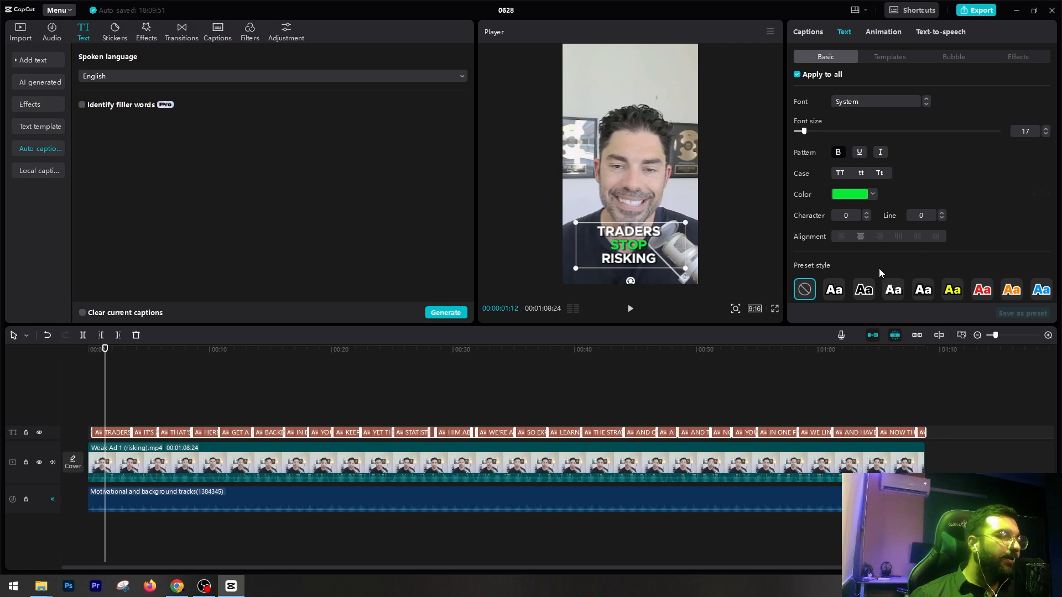
Play the video from the start to review the green word highlighting through the third caption.
left_click_drag(105, 354, 94, 355)
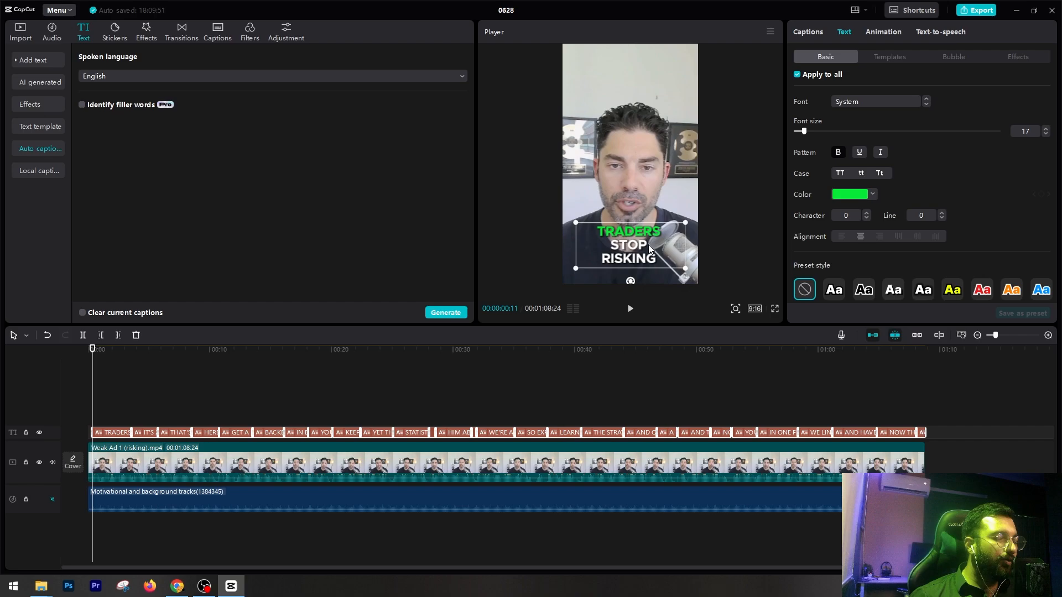
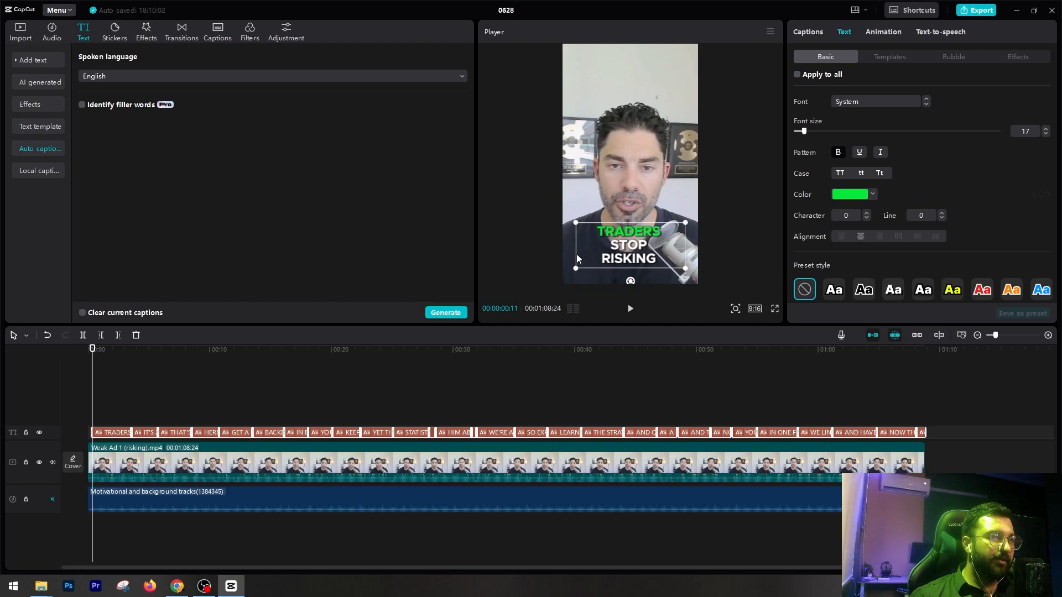
left_click(94, 384)
left_click(102, 358)
left_click_drag(102, 358, 89, 358)
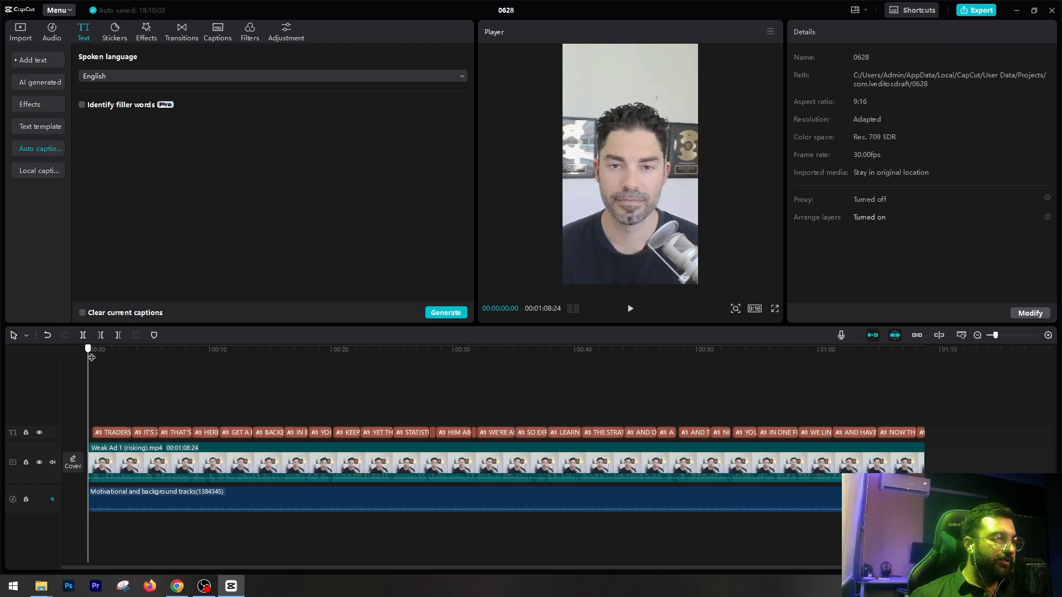
left_click(630, 308)
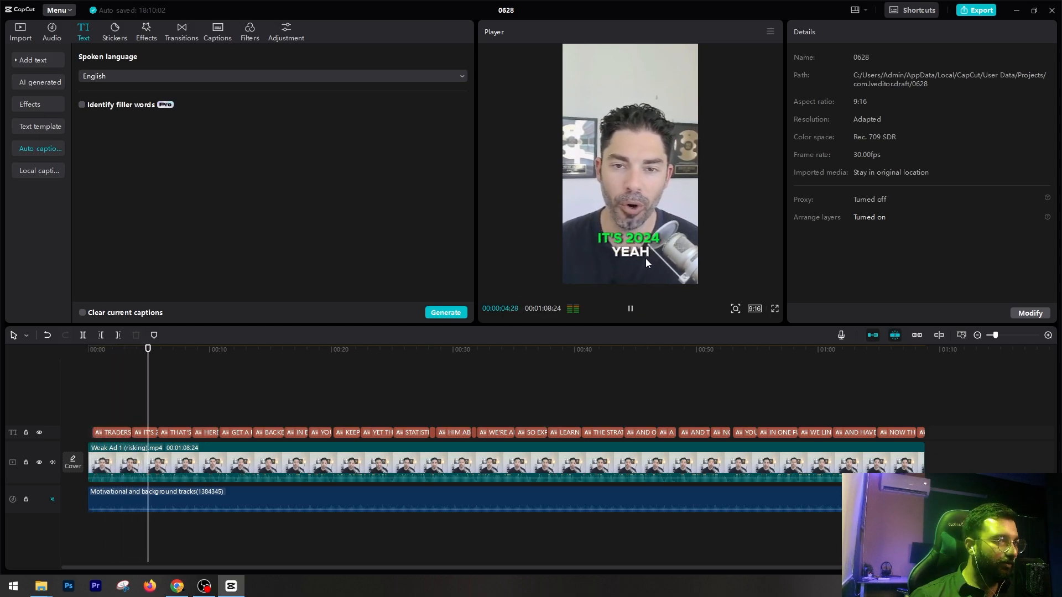
left_click(631, 309)
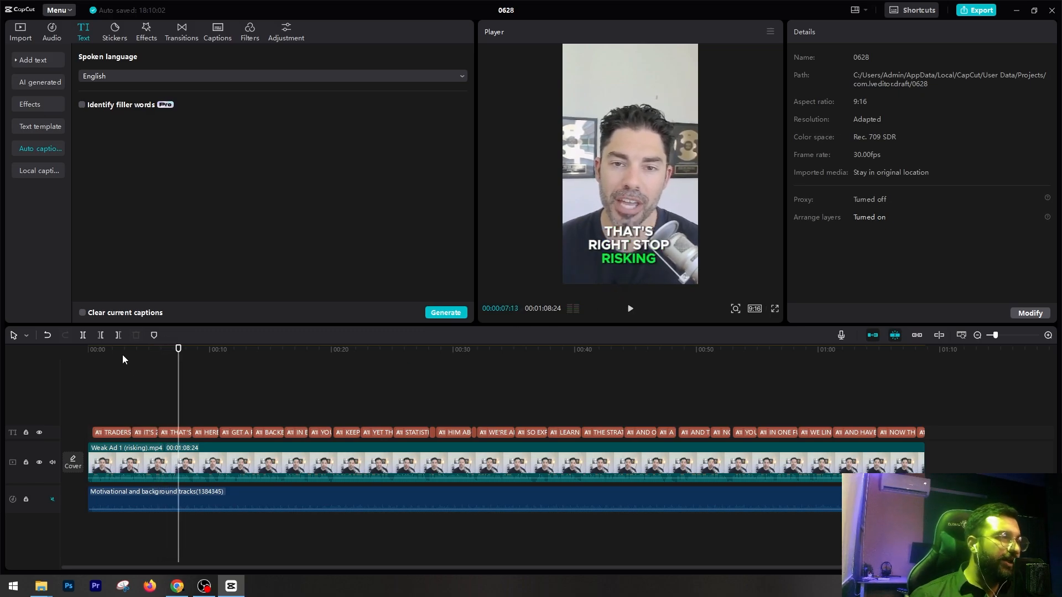
Go back to the first caption, "TRADERS STOP RISKING YOUR OWN MONEY", select it and open the list of all captions.
left_click_drag(118, 352, 96, 359)
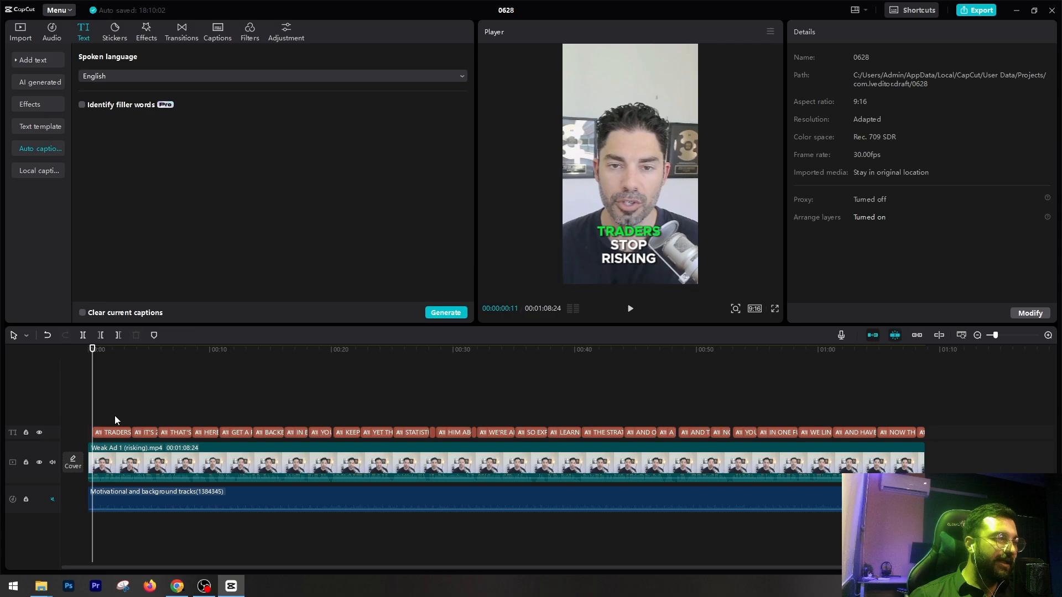
left_click(116, 433)
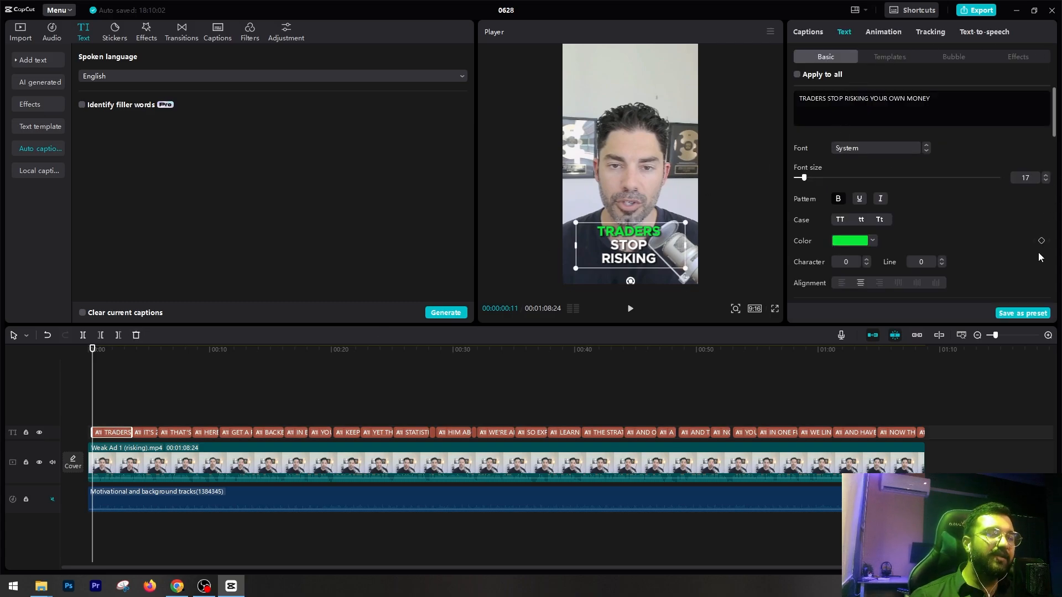
left_click(812, 31)
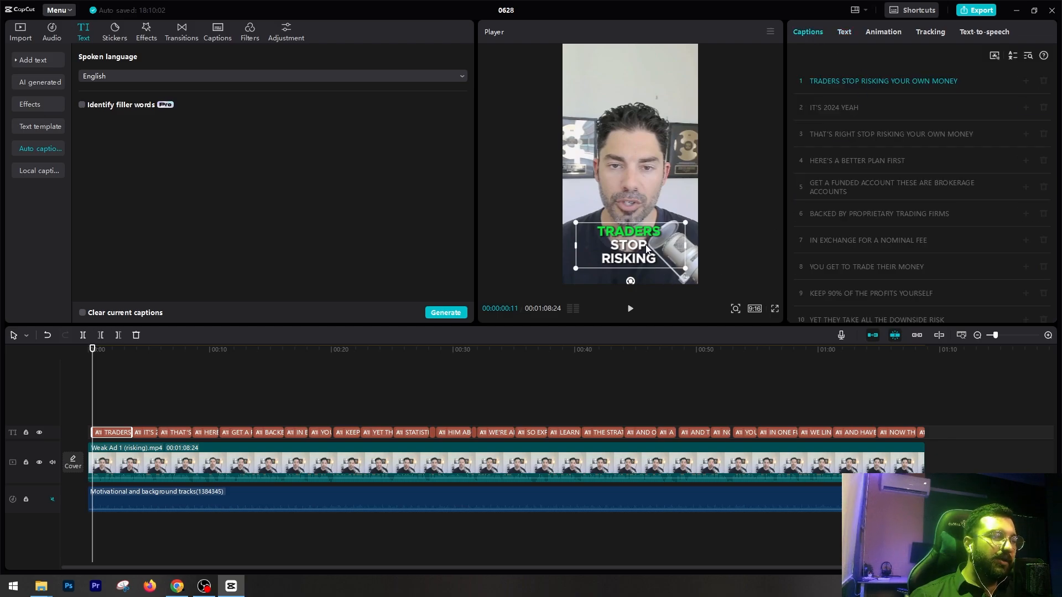
Split the first caption after "TRADERS STOP", making "RISKING YOUR OWN MONEY" its own caption, and play the result briefly.
left_click(862, 82)
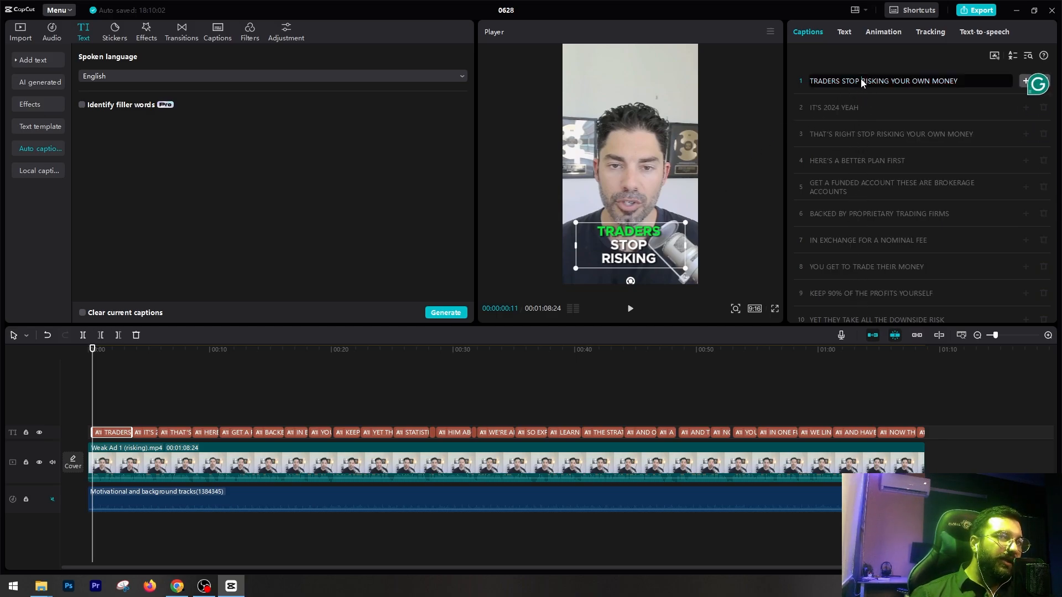
key("Return")
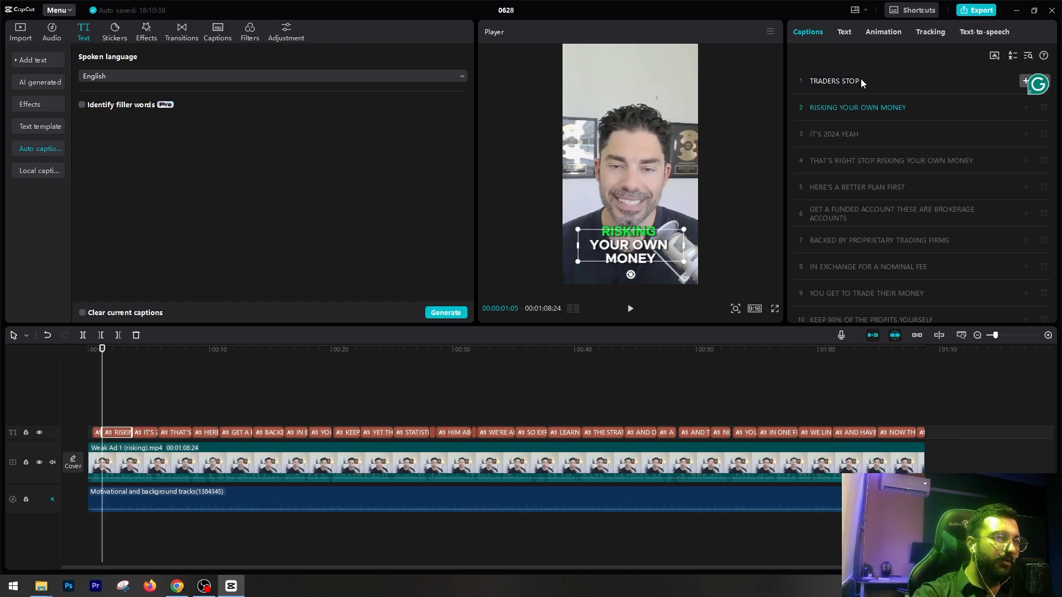
left_click(93, 374)
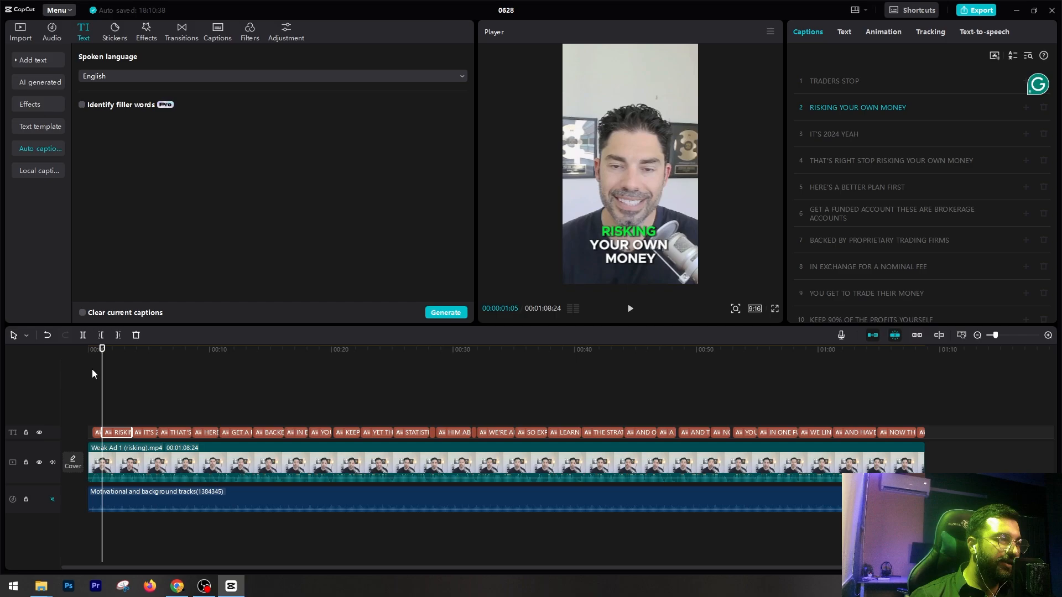
key("space")
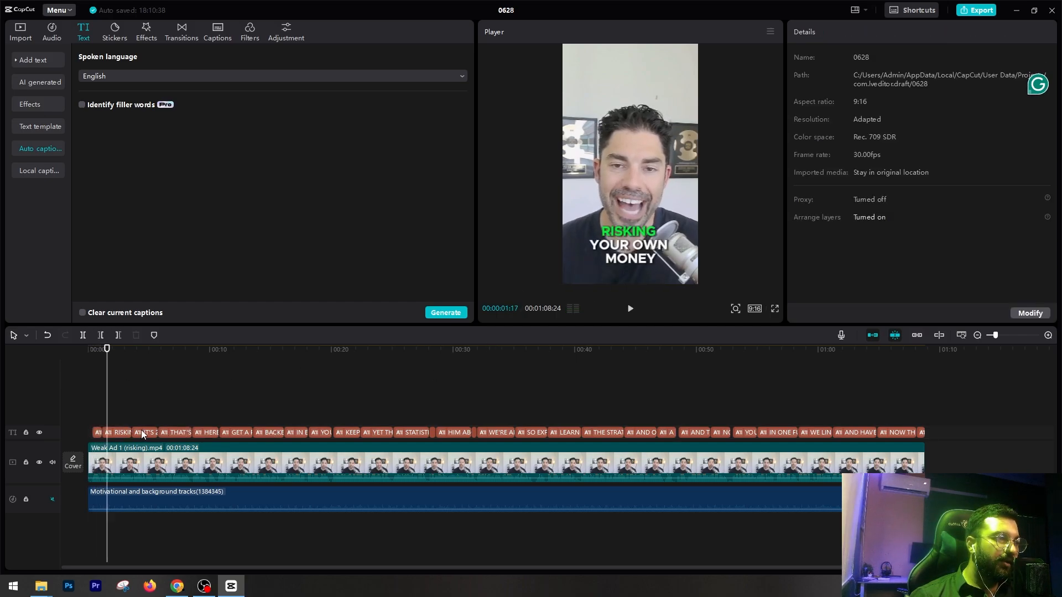
Split the word "MONEY" off the second caption into its own caption and play through it.
left_click(123, 436)
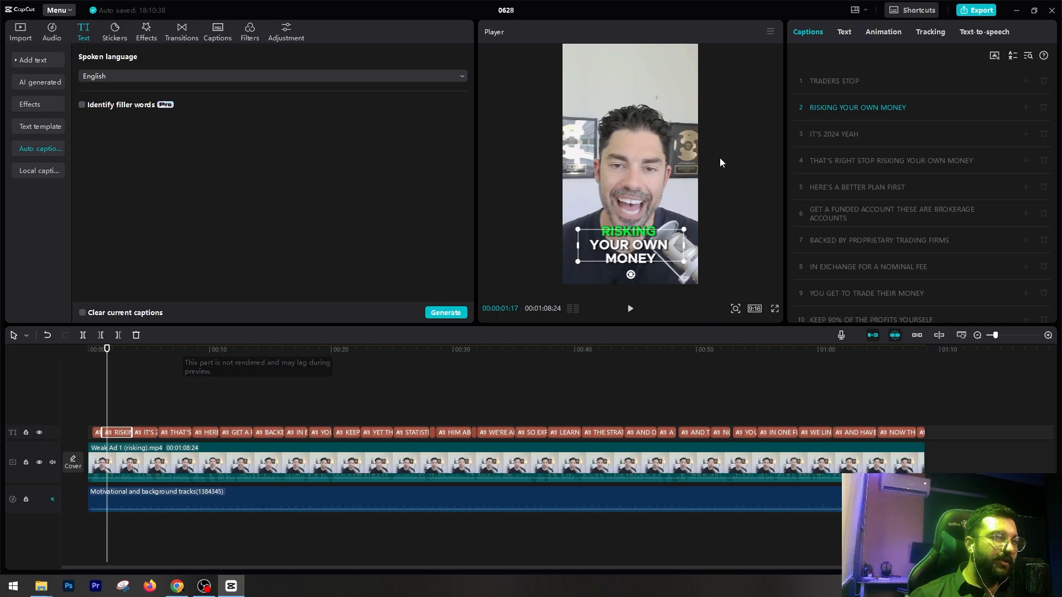
left_click(882, 109)
key("BackSpace")
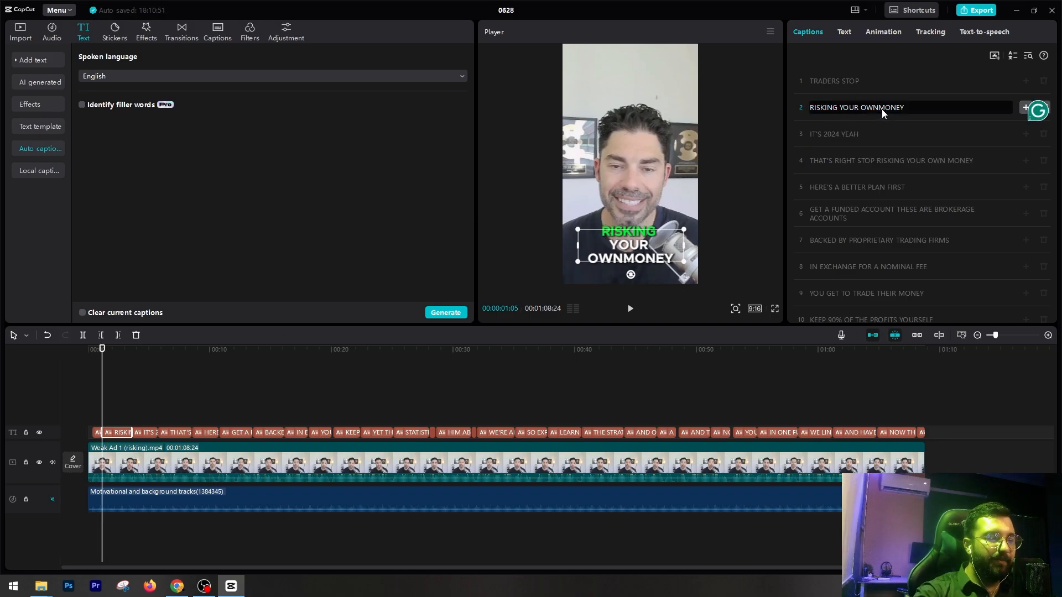
key("Return")
key("space")
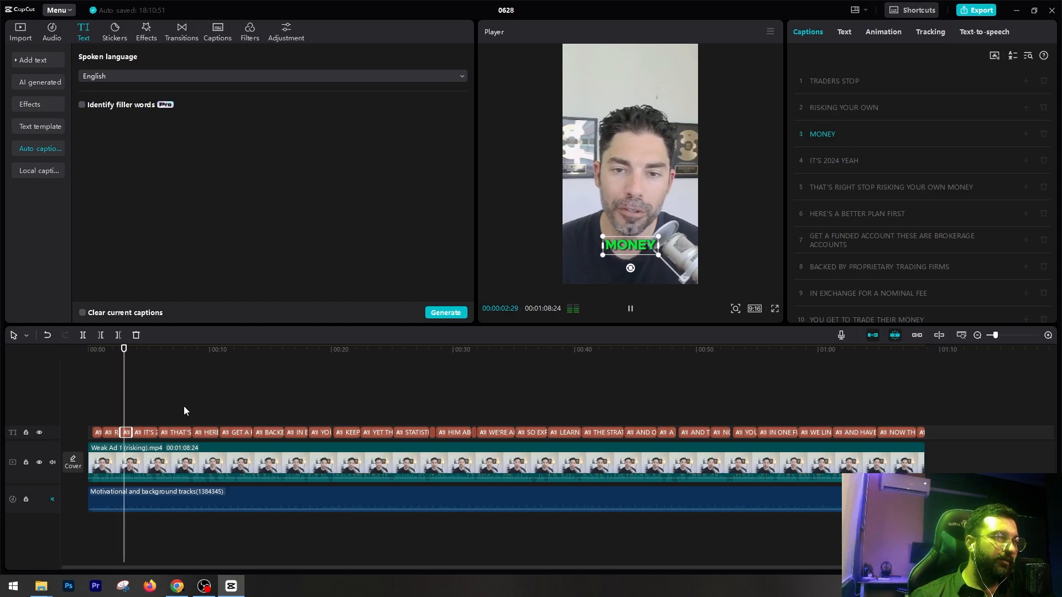
key("space")
Replay the opening, then move the cut between "TRADERS STOP" and "RISKING YOUR OWN" to 00:00:01:20 on the timeline.
left_click(105, 359)
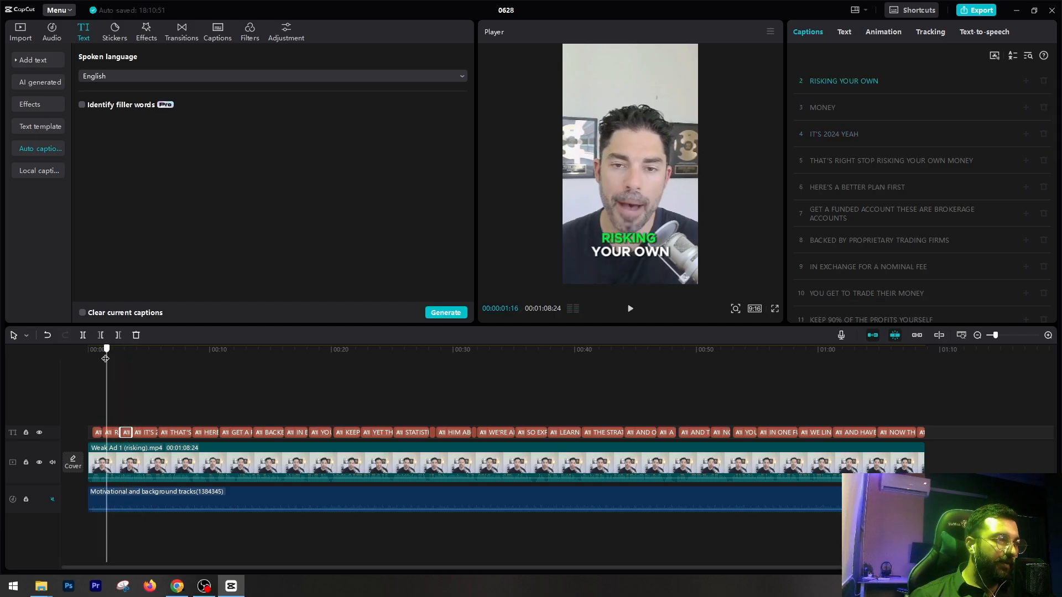
left_click_drag(105, 358, 94, 360)
key("space")
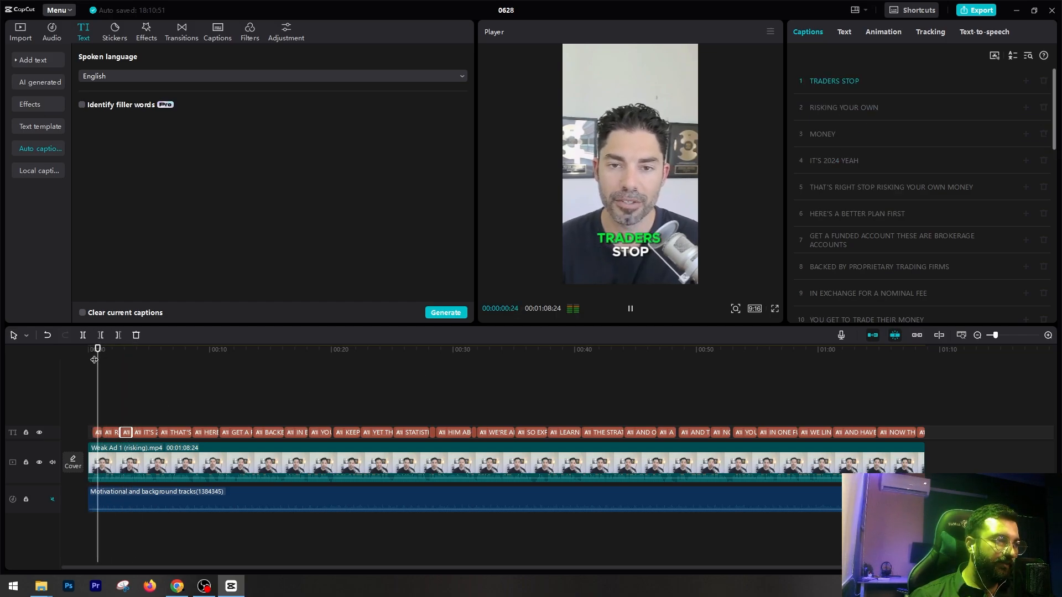
key("space")
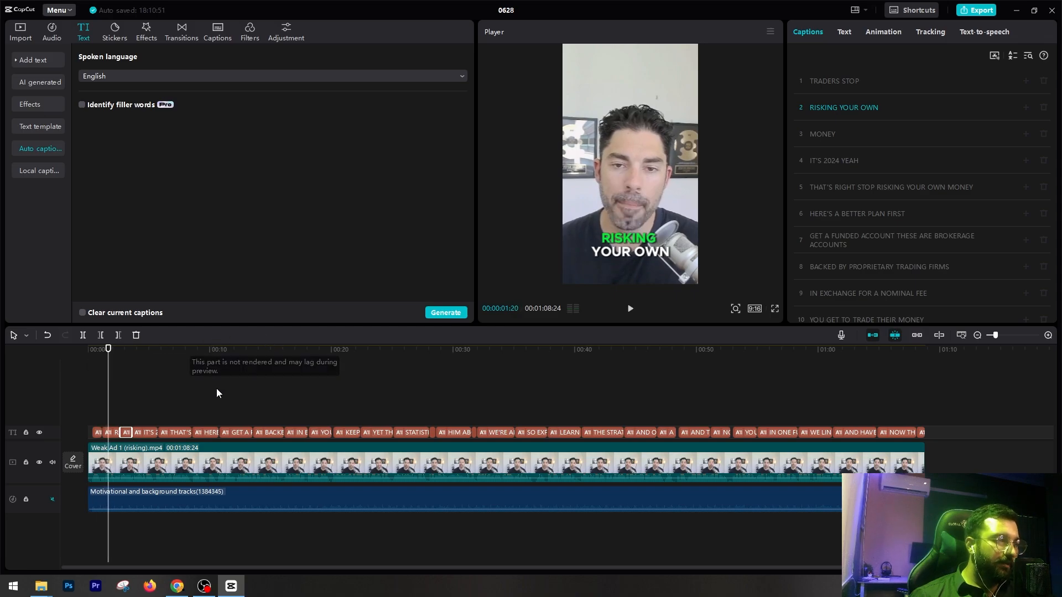
scroll(114, 426, "up", 4)
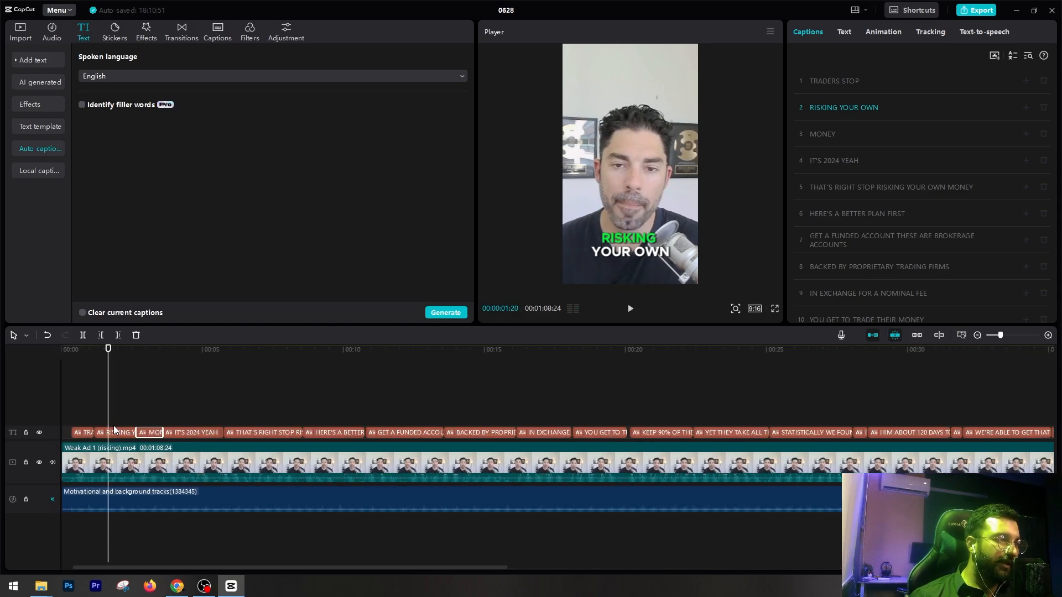
left_click(112, 433)
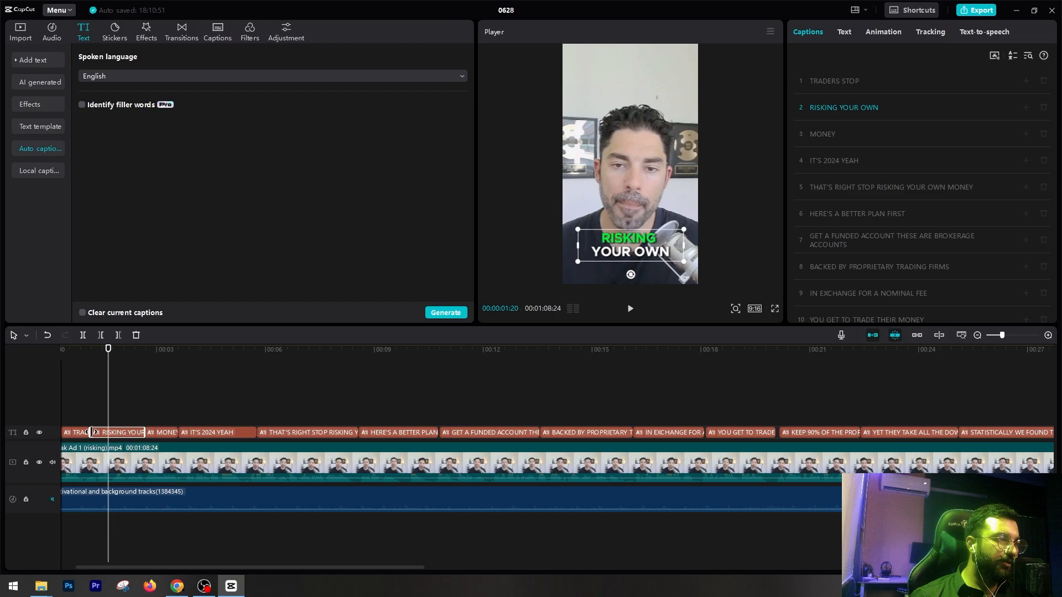
left_click_drag(92, 432, 108, 433)
left_click(83, 430)
Play from the "TRADERS STOP" caption through "THAT'S RIGHT STOP RISKING" to check the caption timing.
key("Up")
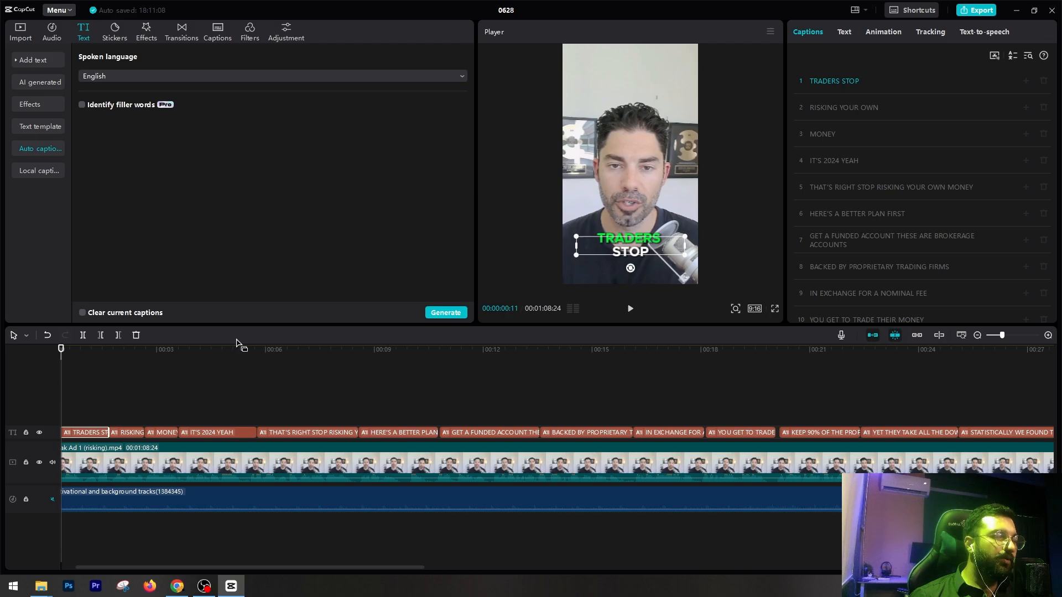
key("space")
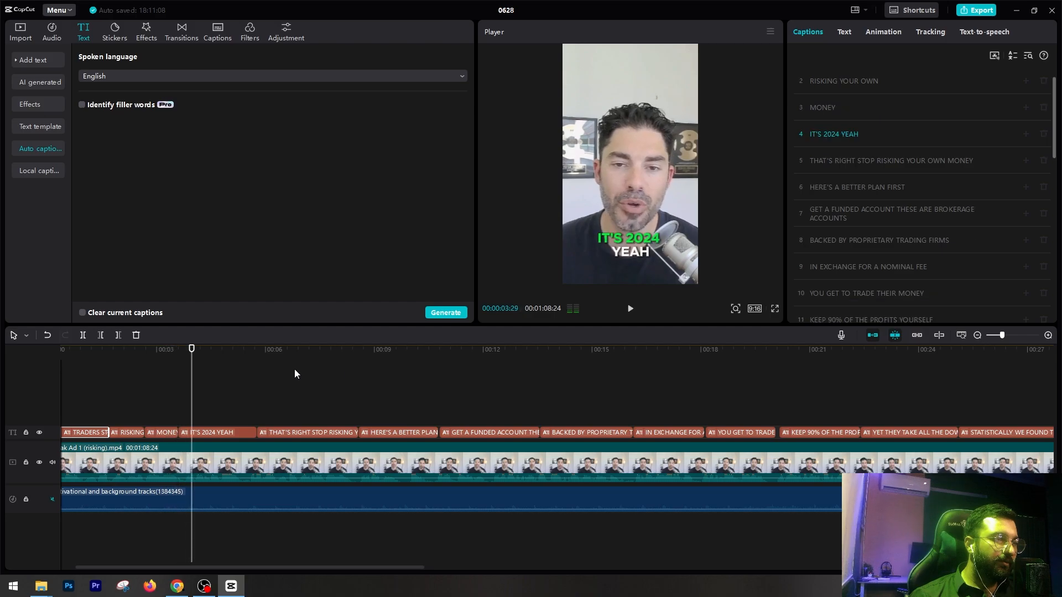
left_click(163, 379)
key("space")
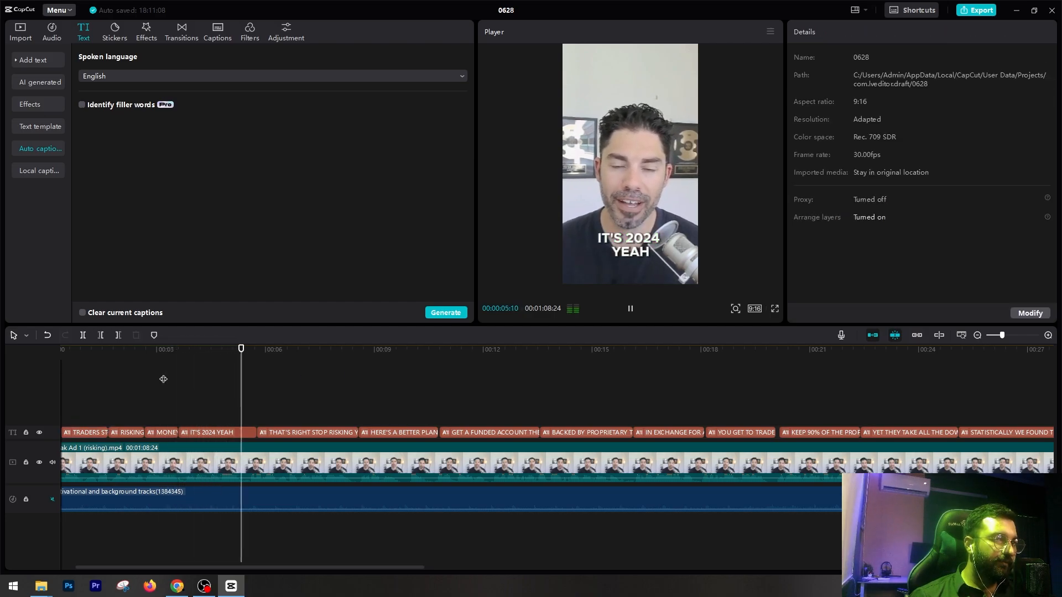
key("space")
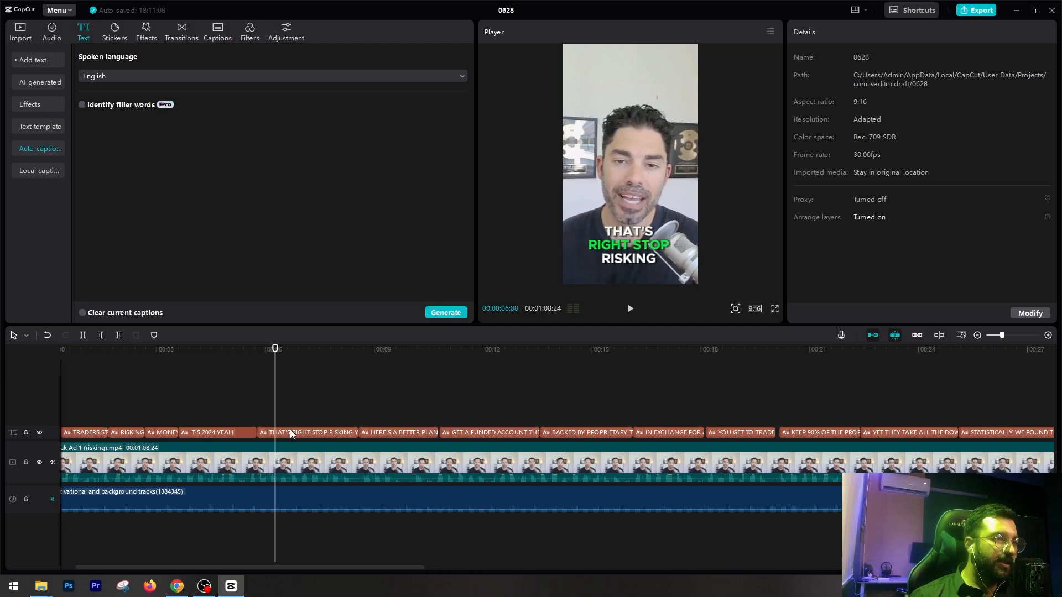
Split the fifth caption into three captions: "THAT'S RIGHT STOP", "RISKING YOUR OWN" and "MONEY".
left_click(289, 430)
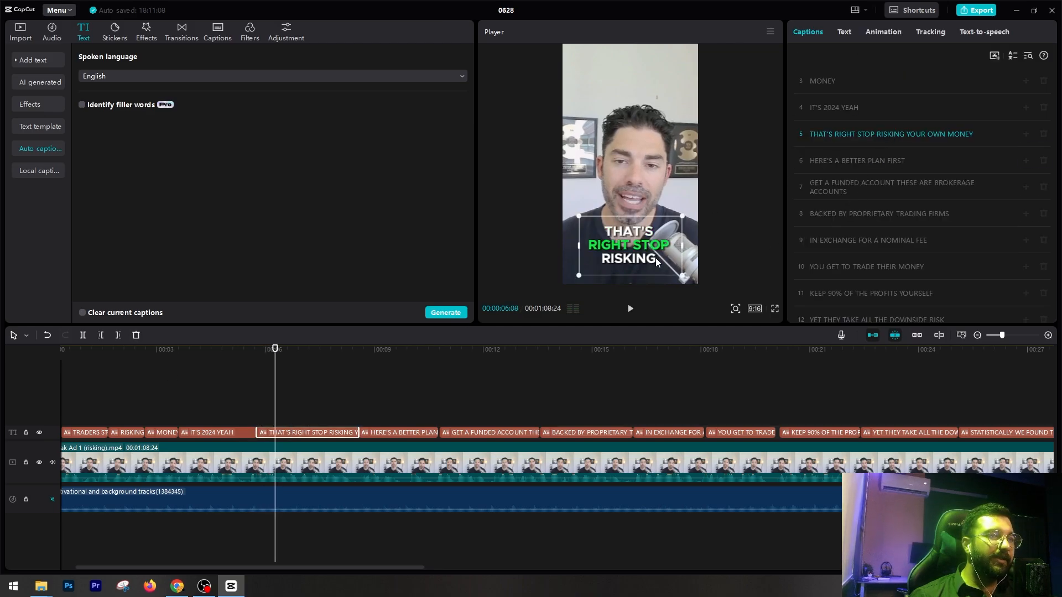
left_click(878, 134)
key("BackSpace")
key("Return")
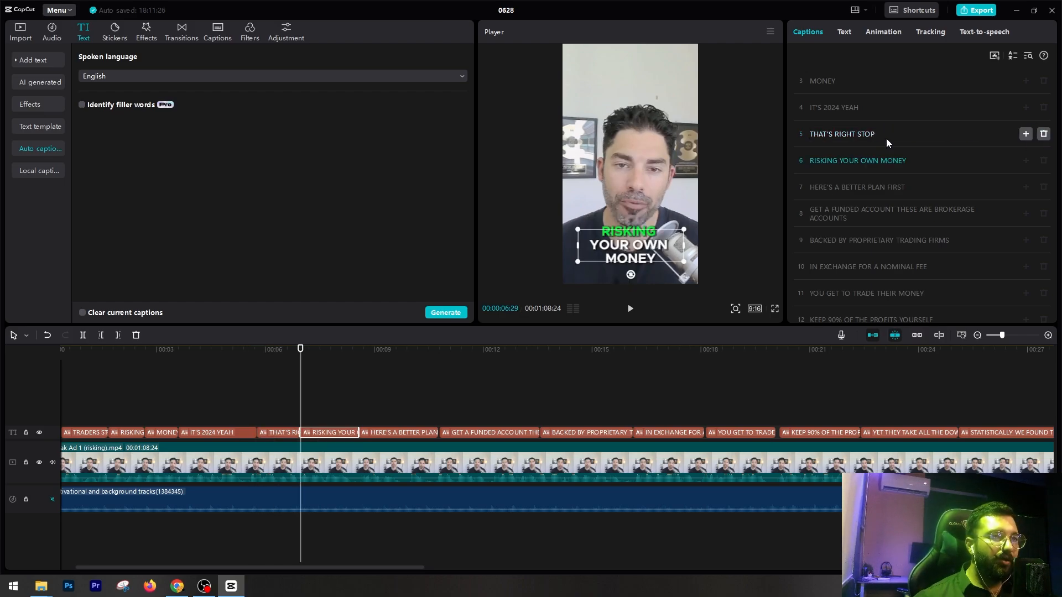
left_click(881, 161)
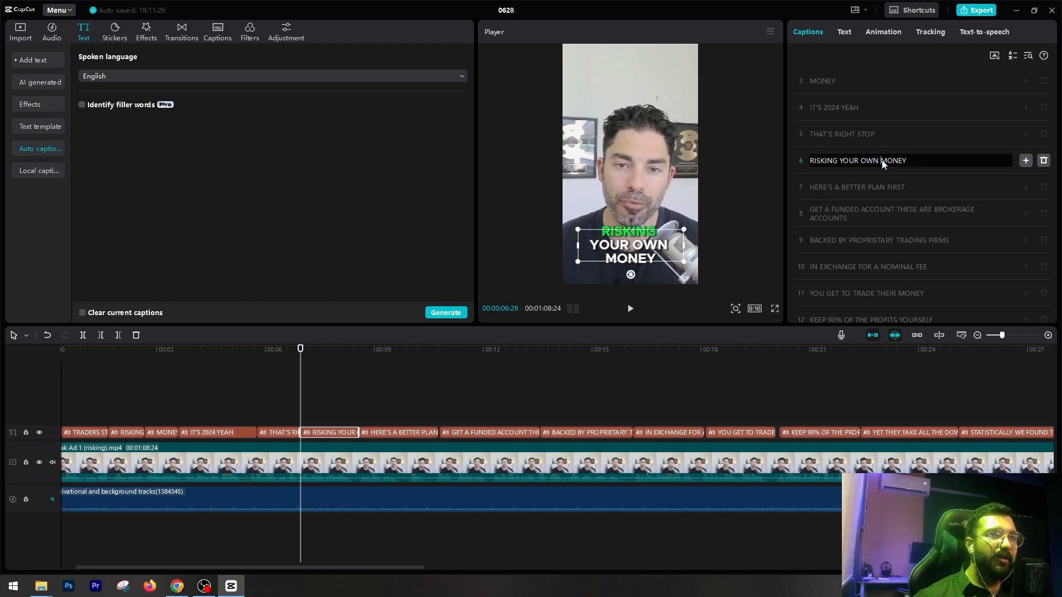
key("Return")
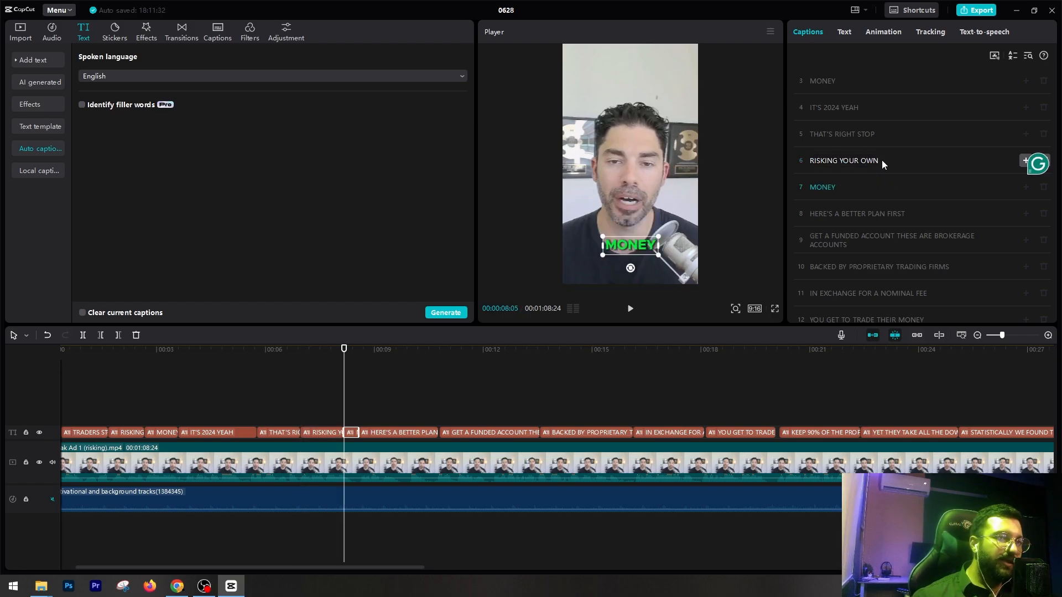
Split "HERE'S A BETTER PLAN FIRST" so that "FIRST" becomes a separate caption.
left_click(851, 211)
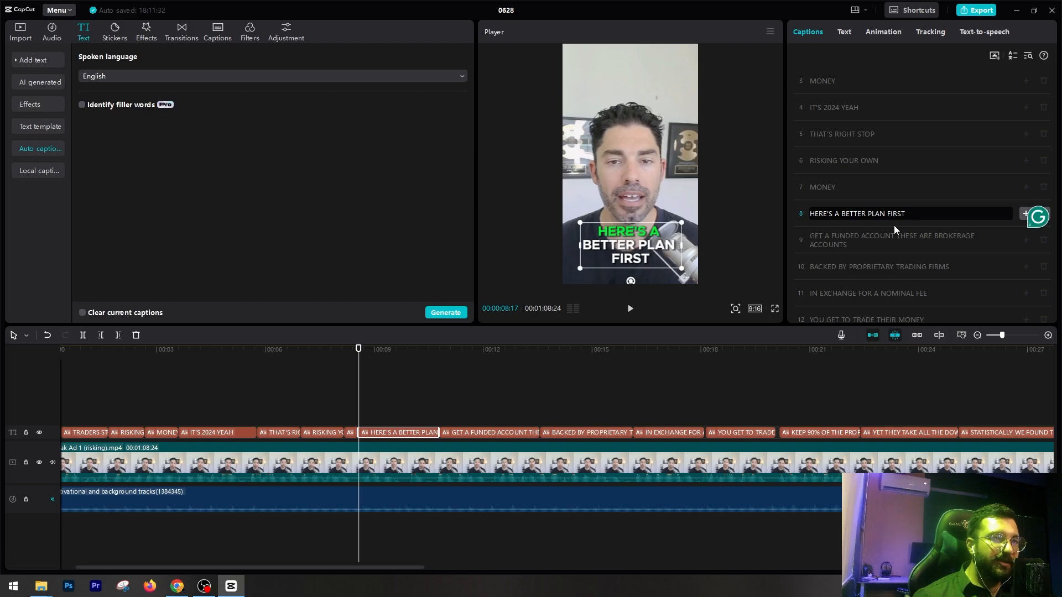
key("BackSpace")
key("Return")
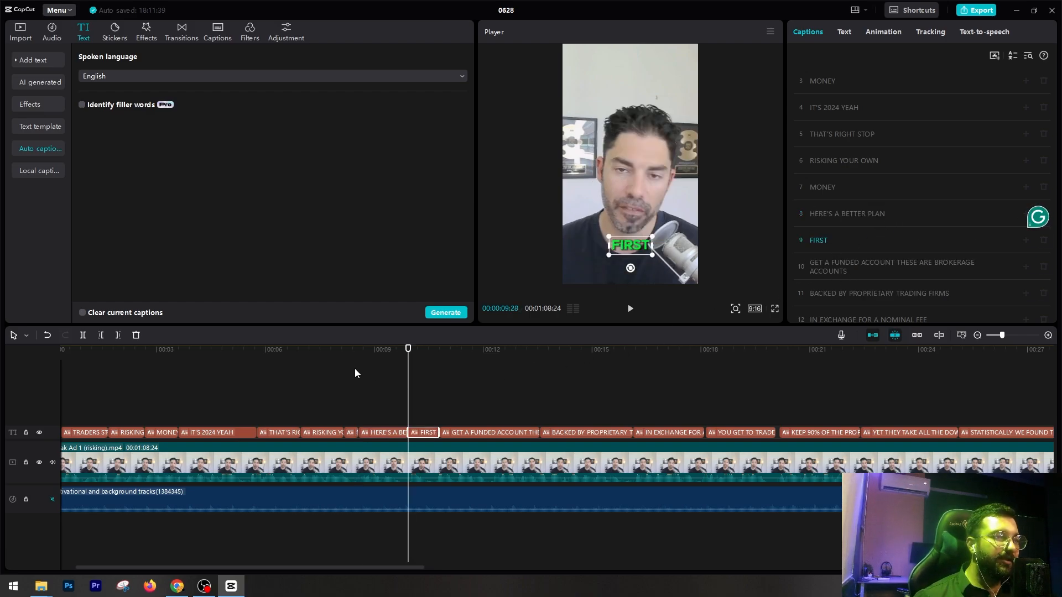
Play the video from the start through the "FIRST" caption and scrub the timeline to review the split captions.
left_click_drag(183, 351, 71, 357)
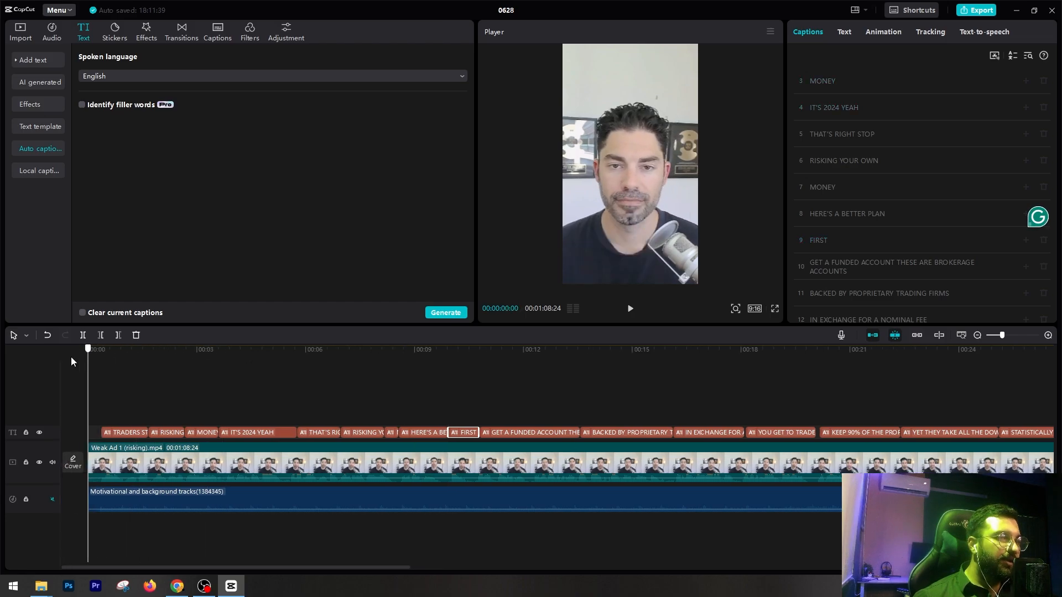
key("space")
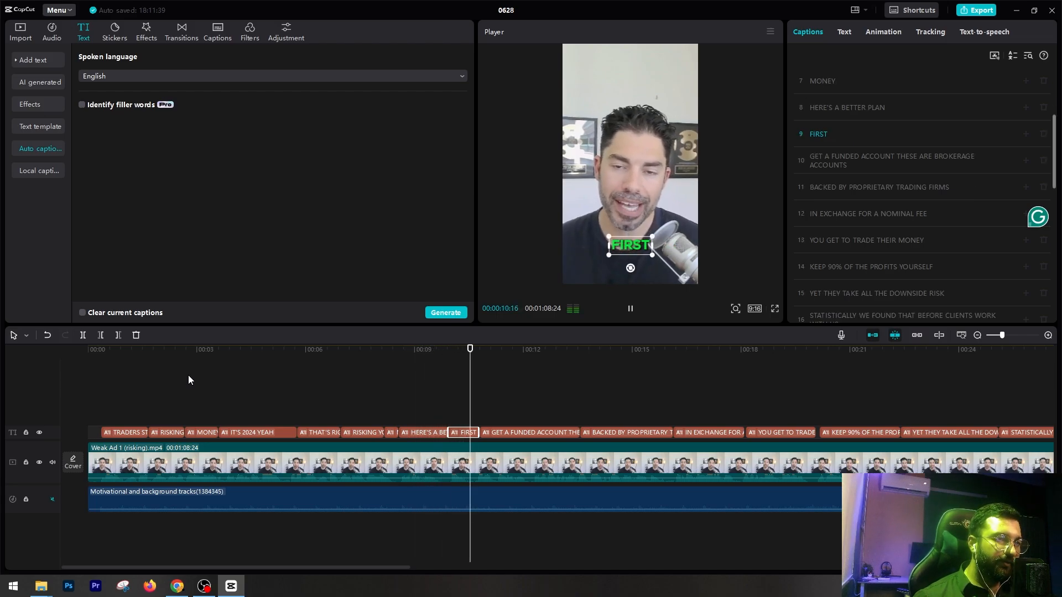
key("space")
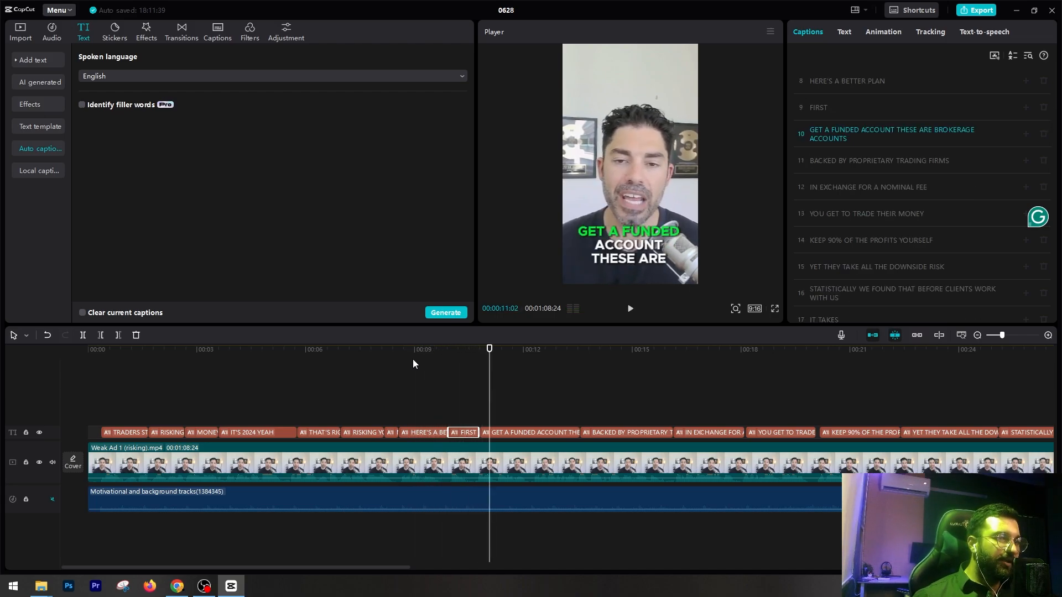
left_click_drag(473, 354, 470, 357)
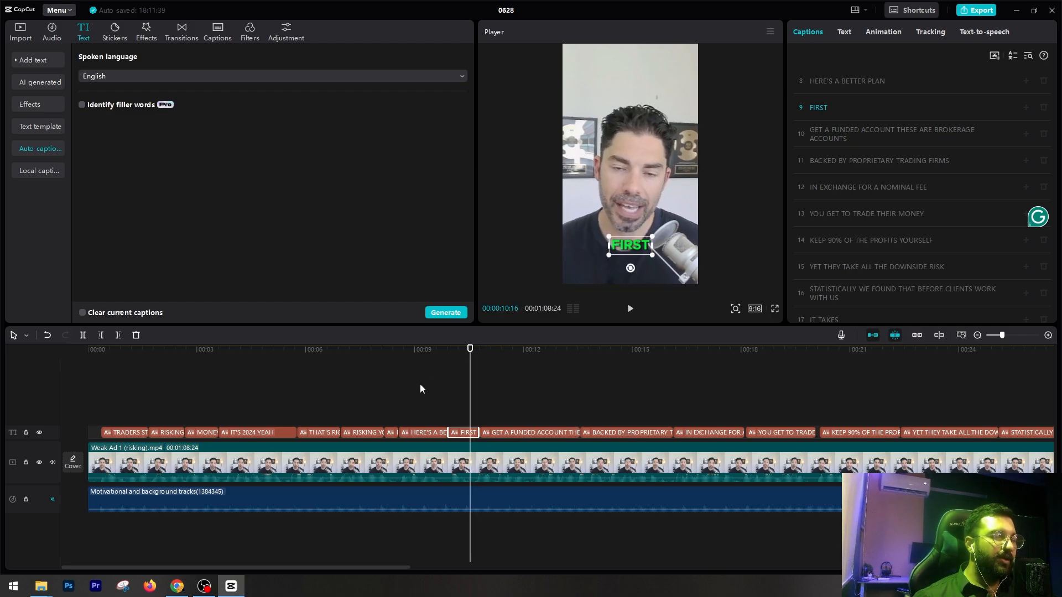
scroll(420, 384, "down", 5)
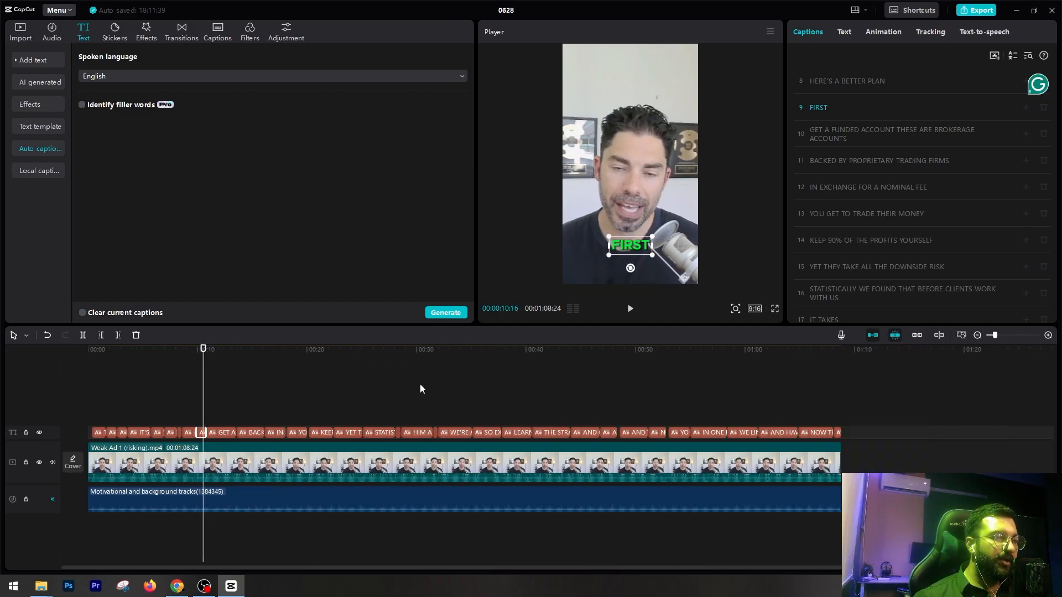
left_click(277, 390)
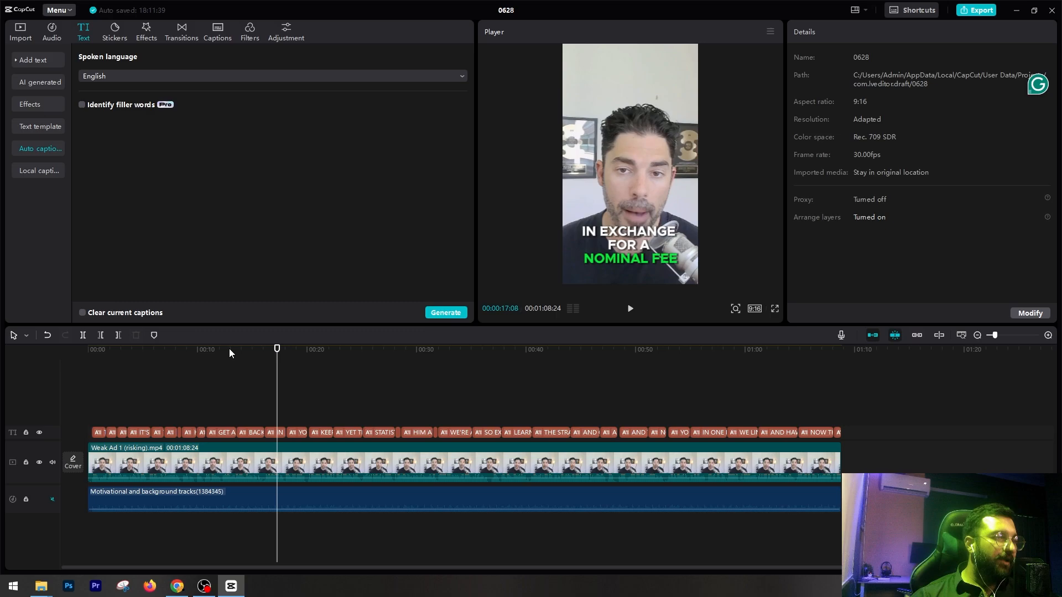
left_click_drag(228, 348, 131, 386)
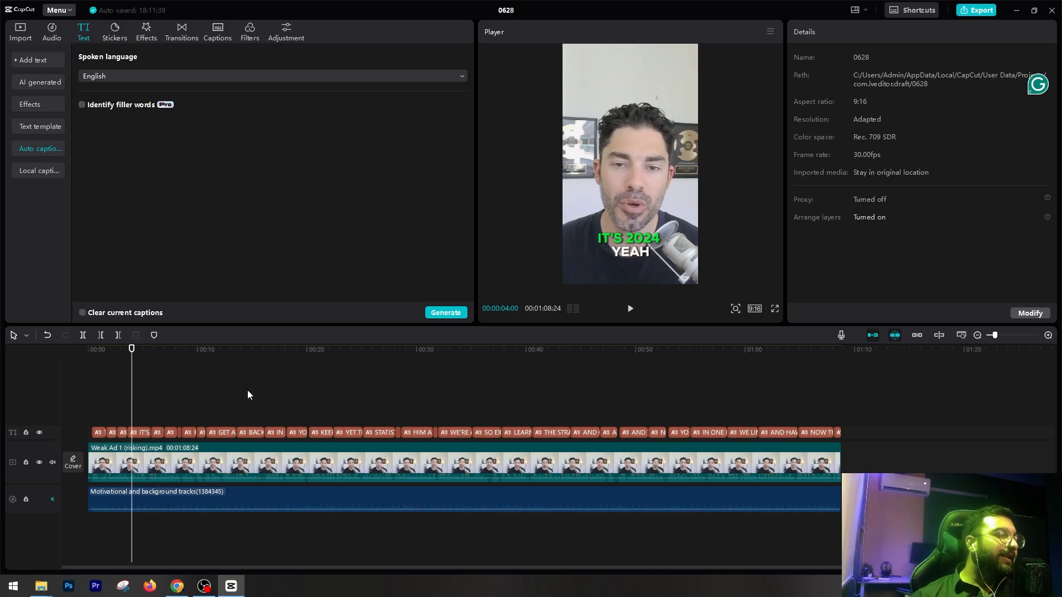
Place the in-the-ex...-days.png graphic on a new track above the captions, starting at 00:00:05:23.
left_click_drag(130, 353, 151, 354)
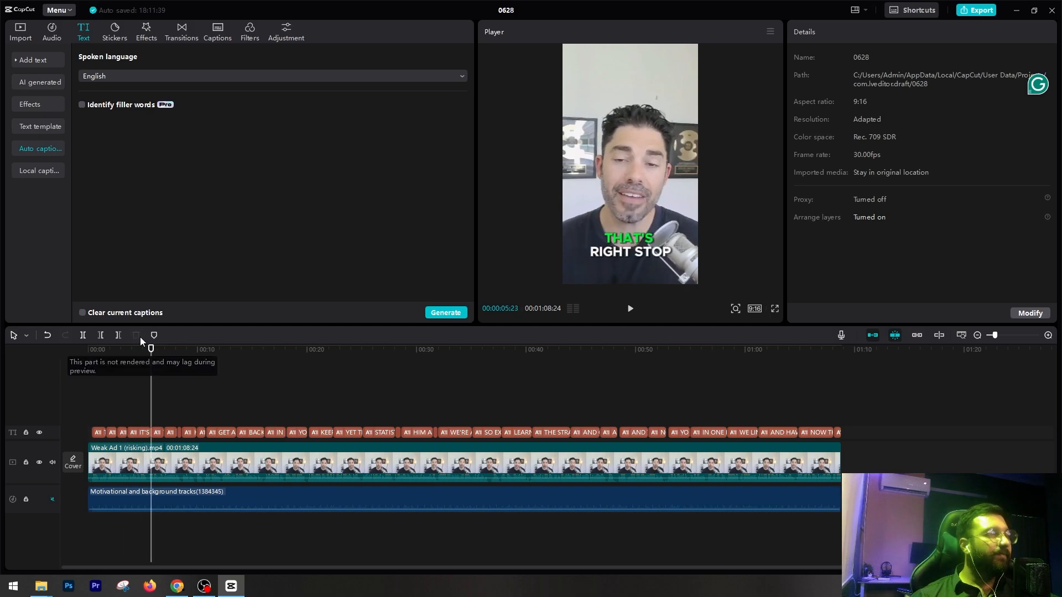
left_click(20, 32)
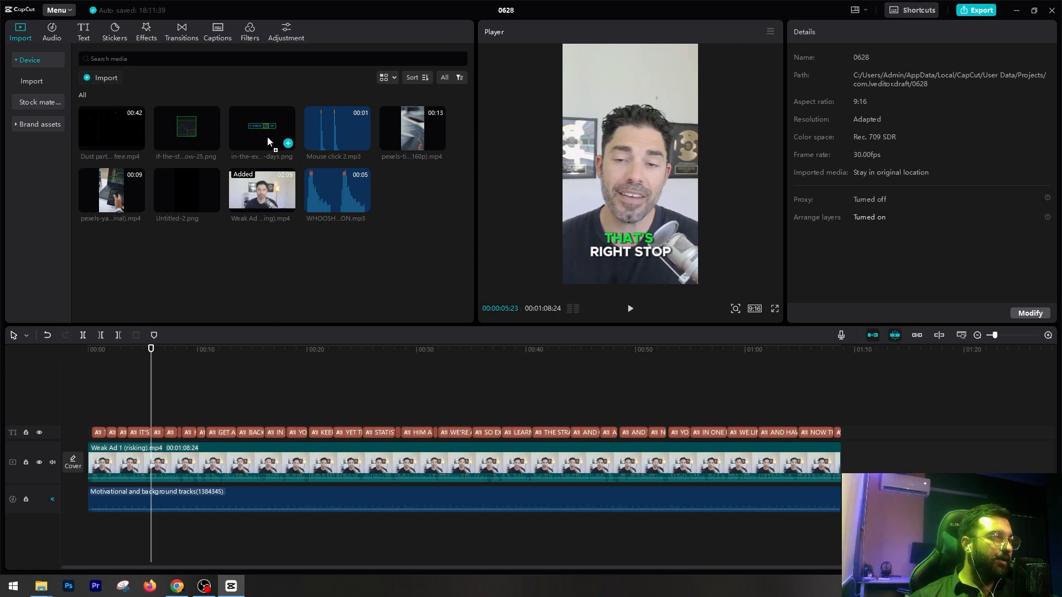
left_click_drag(268, 141, 149, 411)
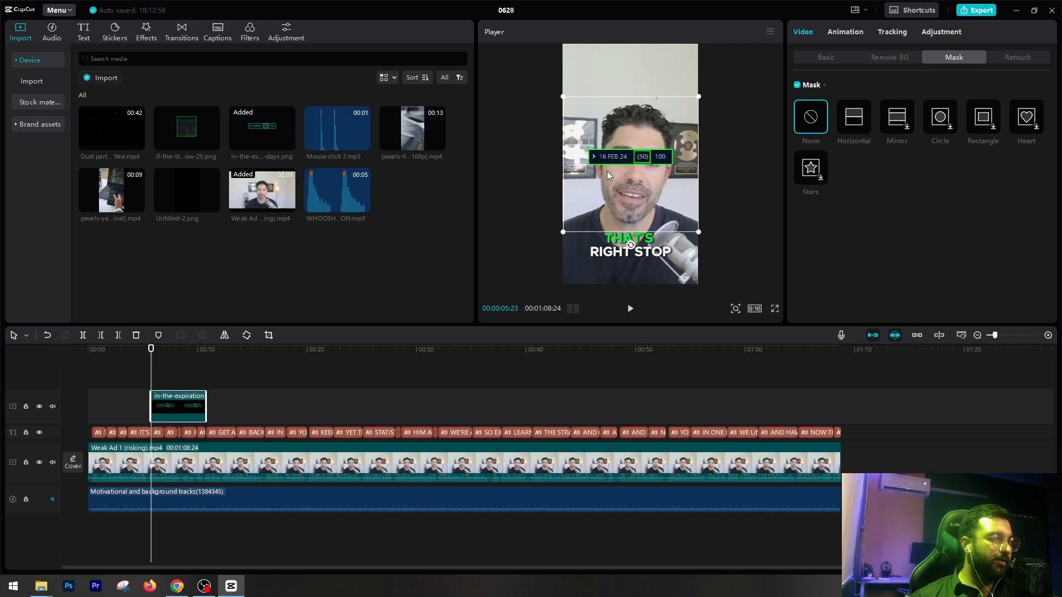
Play the section with the overlaid date graphic to preview it together with the captions.
key("space")
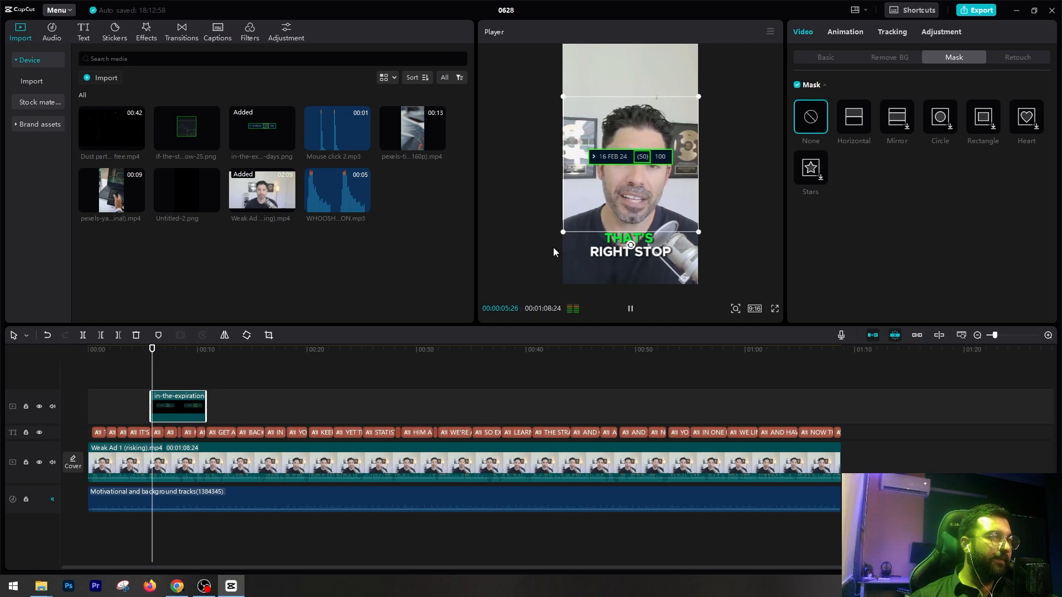
key("space")
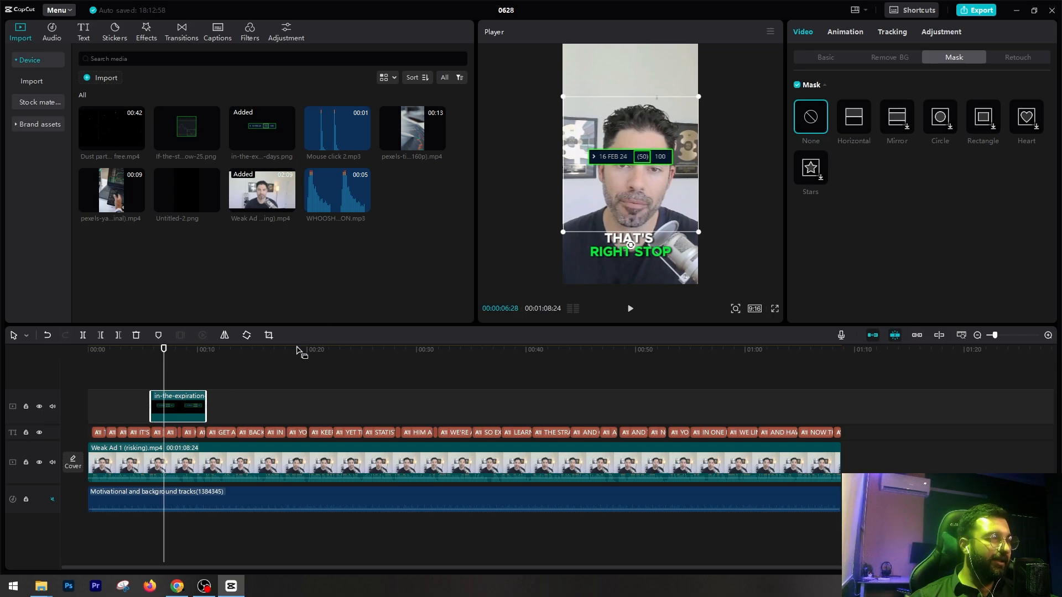
key("space")
key("space")
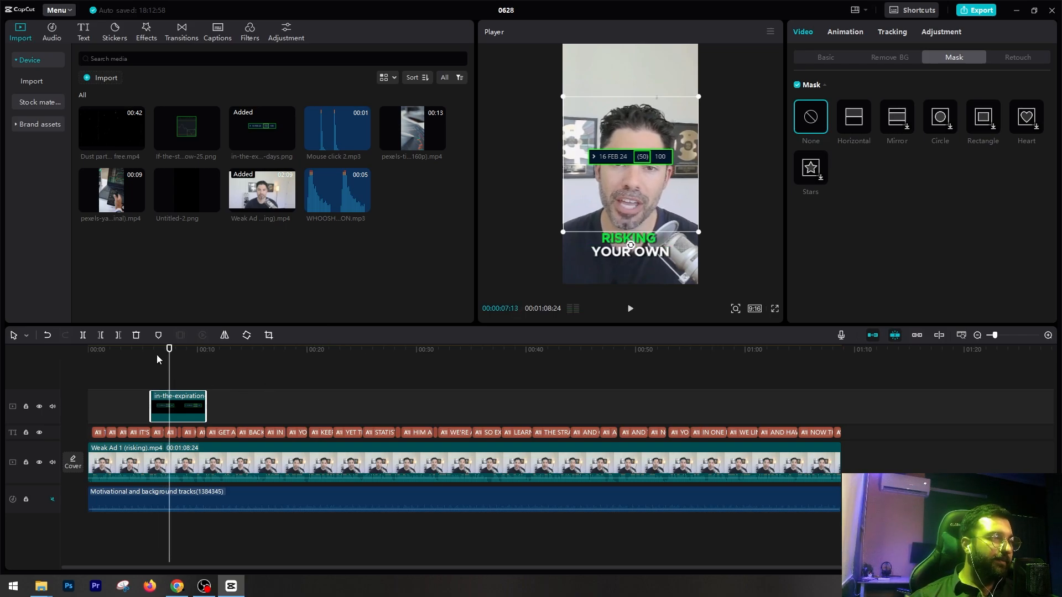
Split the main video and music at 00:00:31:29 and delete all video, music and captions after that point.
left_click_drag(866, 433, 806, 515)
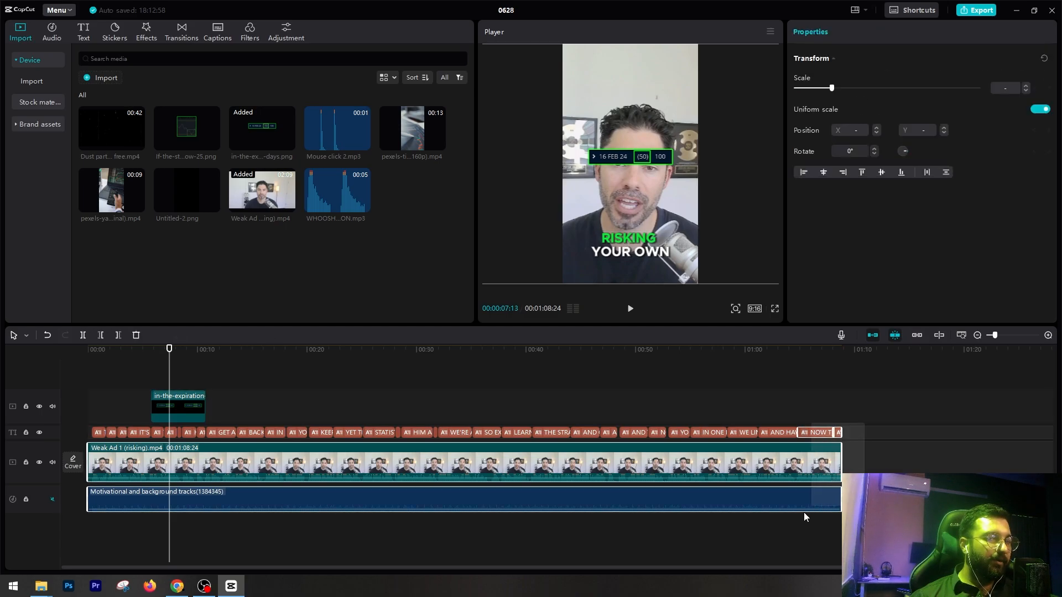
left_click_drag(838, 453, 834, 452)
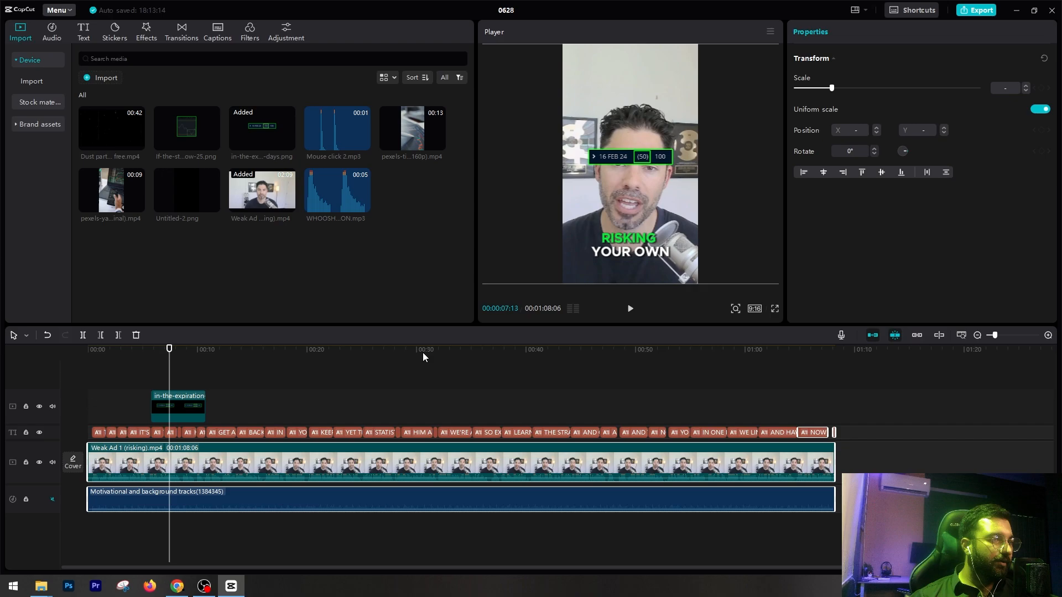
left_click_drag(424, 357, 439, 356)
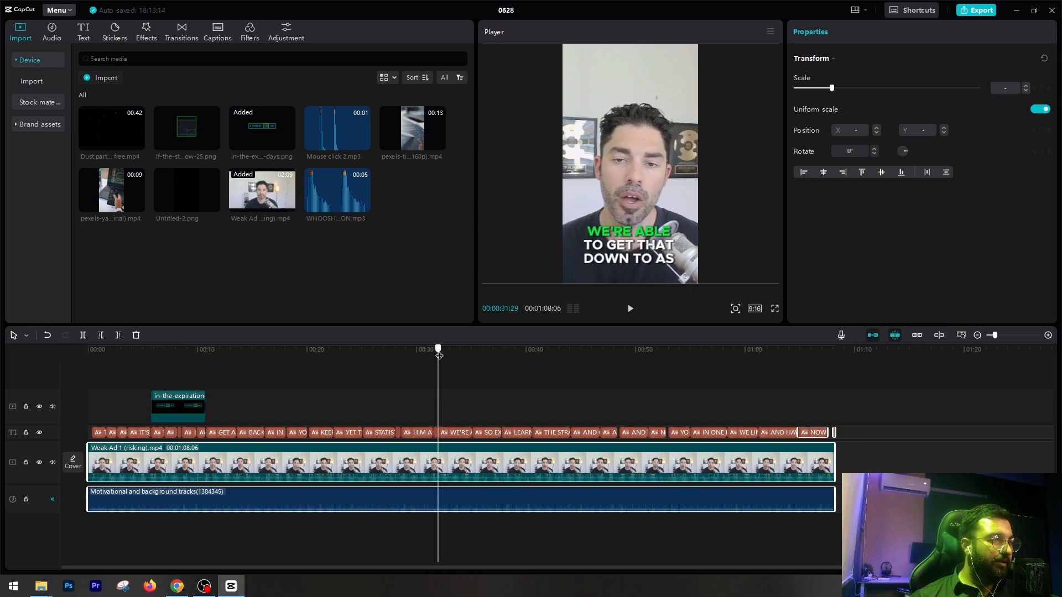
left_click(82, 335)
key("Delete")
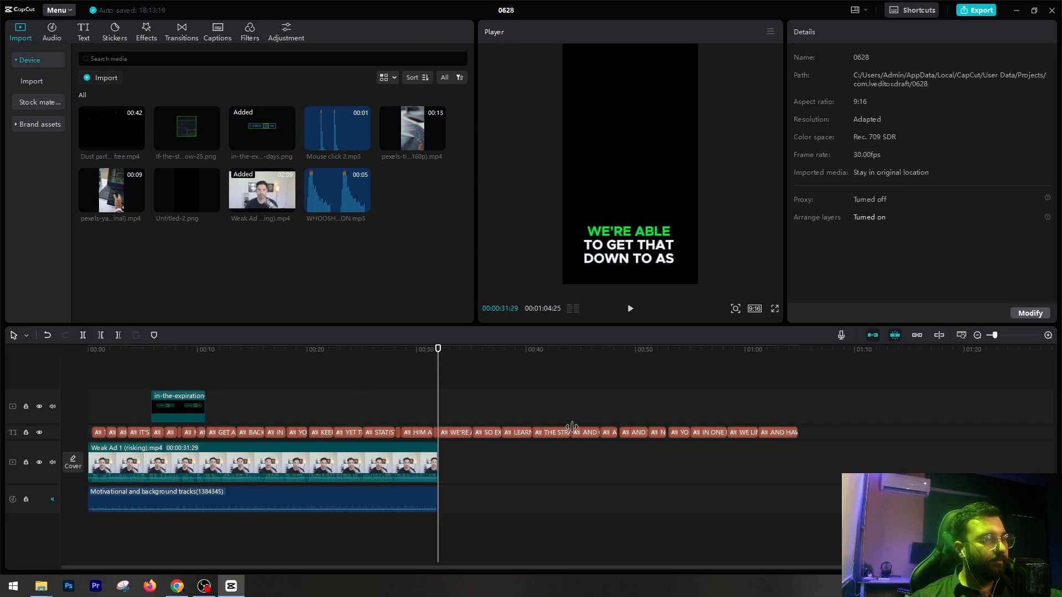
left_click_drag(869, 419, 457, 450)
key("Delete")
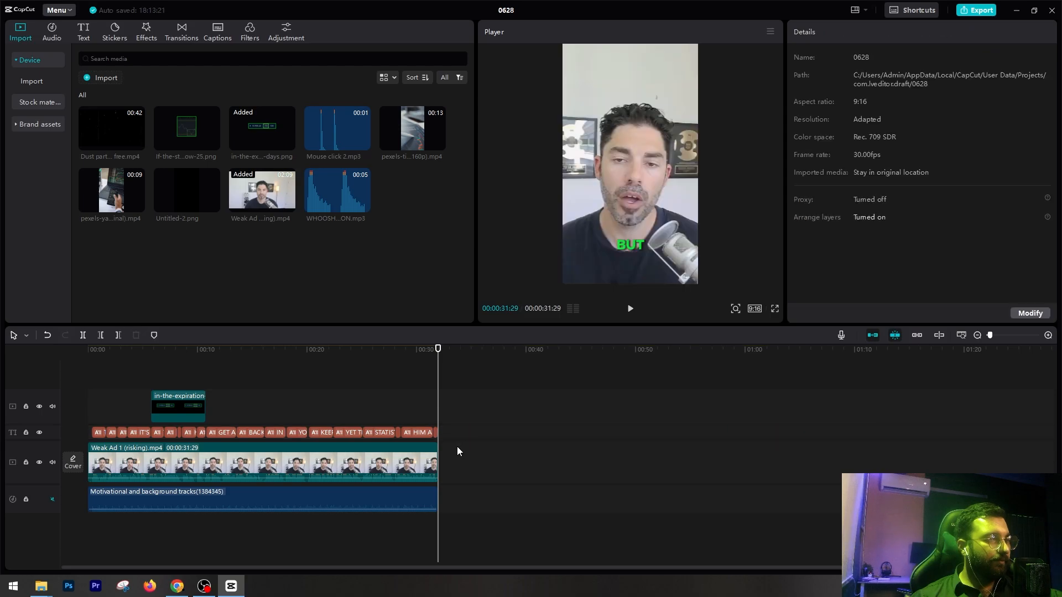
Trim the end of the date graphic back to 00:00:09:28, within the "FIRST" caption.
left_click(150, 354)
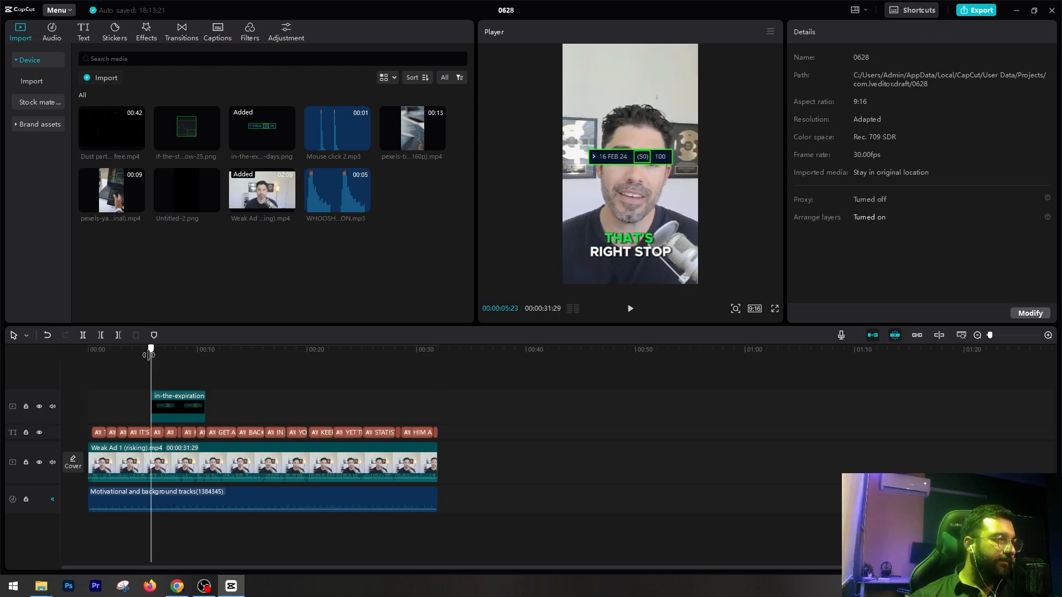
left_click_drag(151, 354, 182, 356)
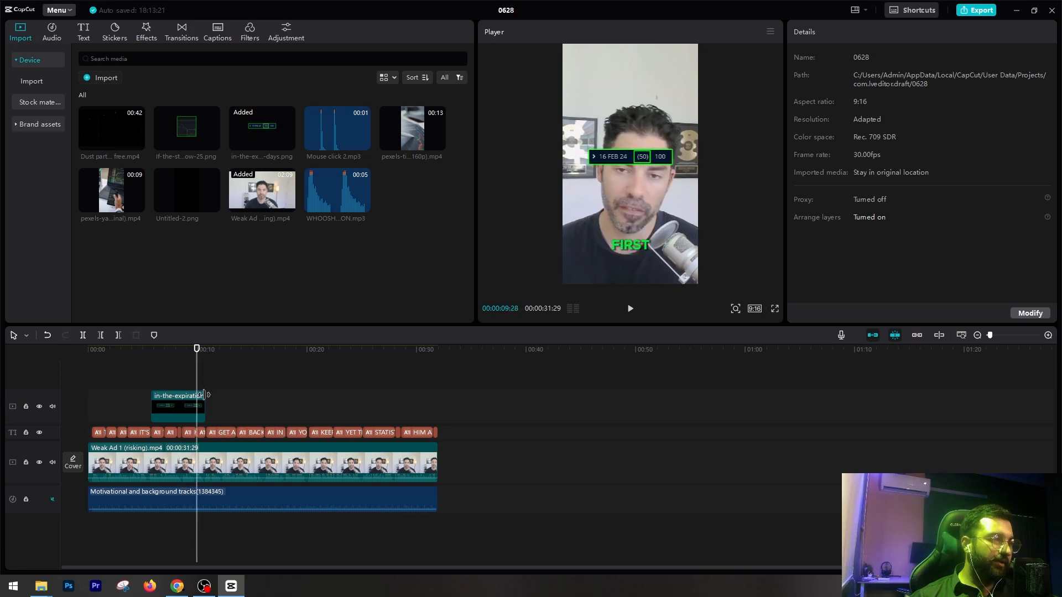
left_click_drag(206, 396, 198, 396)
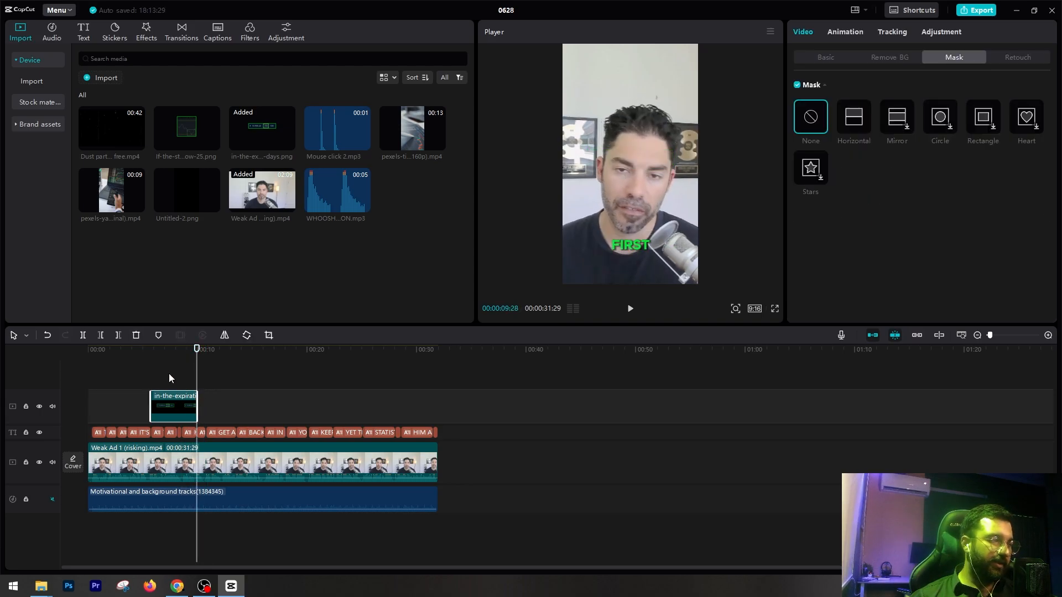
Place Untitled-2.png on a new track between the date graphic and the captions, starting at 00:00:05:23 and matching the graphic's length.
left_click(147, 350)
left_click_drag(149, 353, 151, 353)
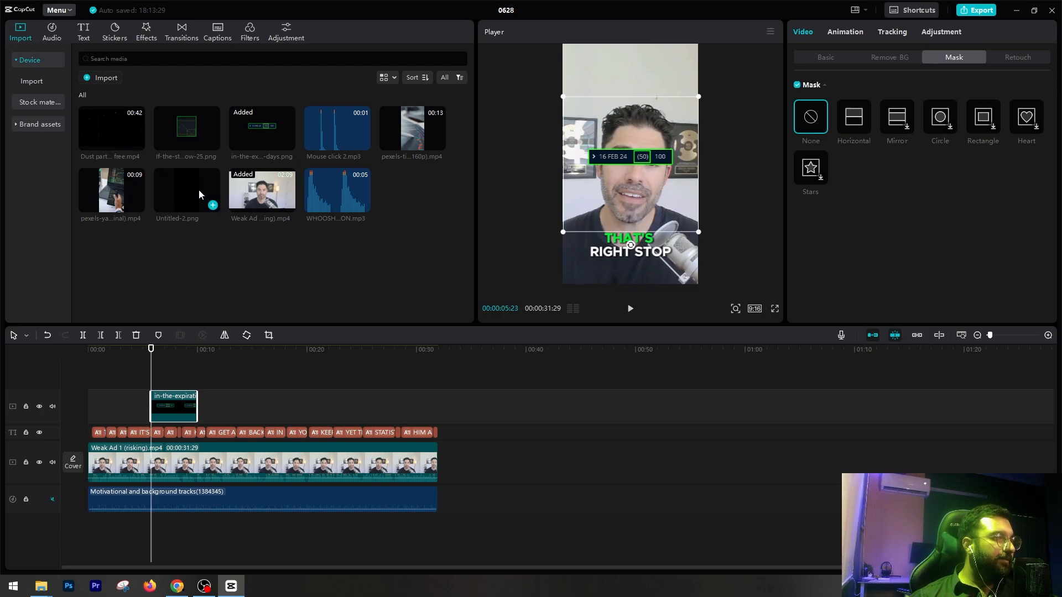
left_click_drag(198, 190, 196, 437)
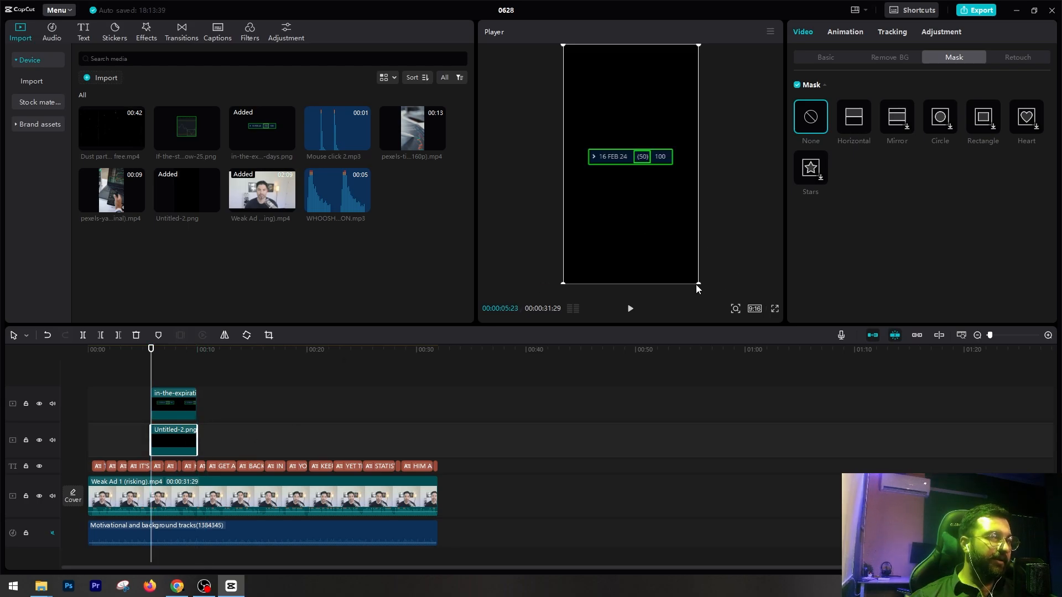
Enlarge the black Untitled-2.png overlay to 107% and set its opacity to 70%.
left_click_drag(699, 285, 703, 293)
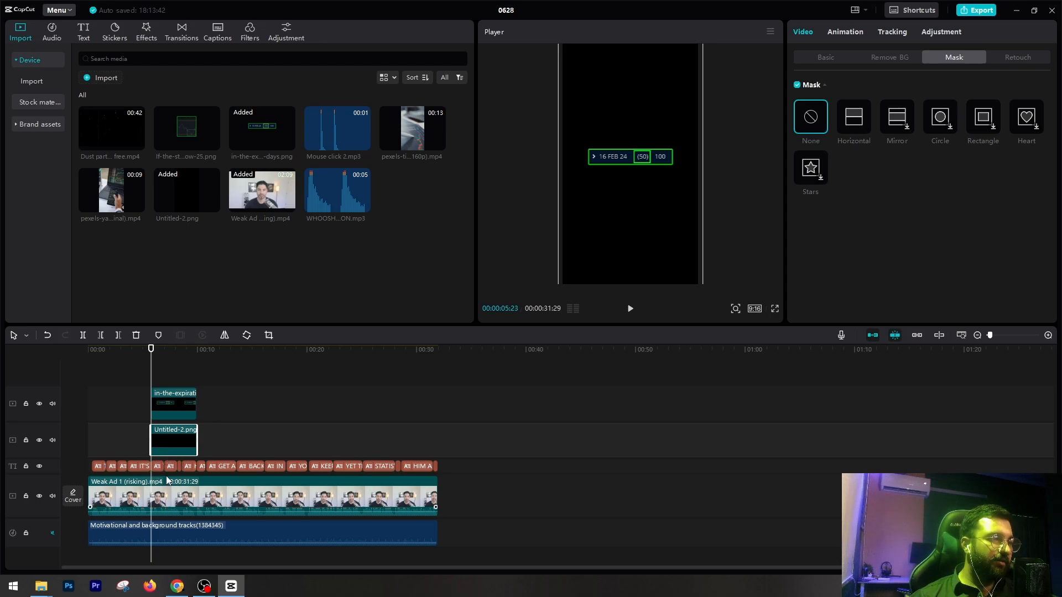
left_click(828, 55)
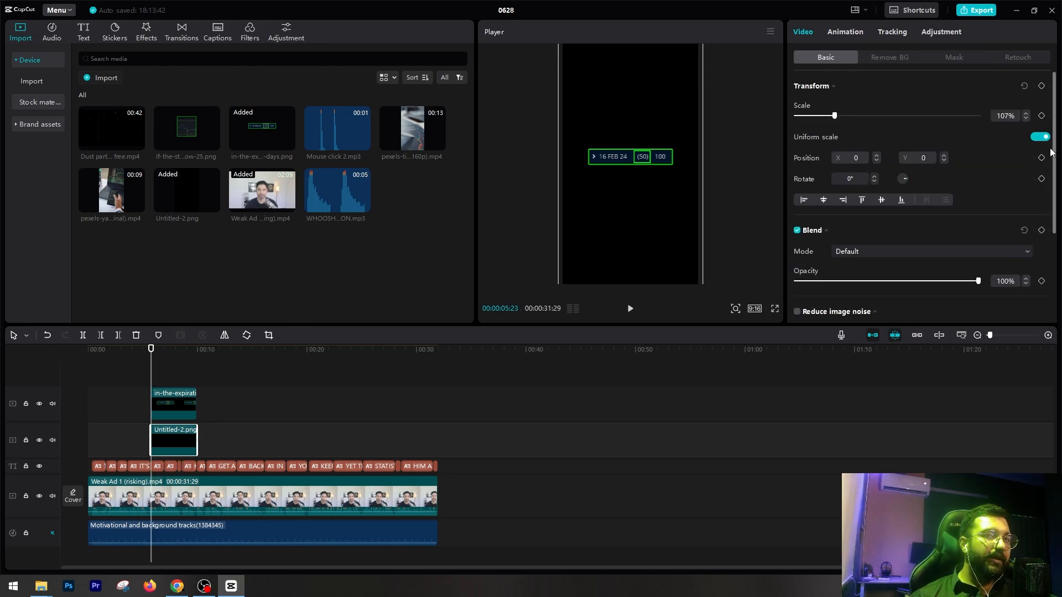
scroll(1057, 151, "down", 1)
left_click_drag(978, 274, 923, 274)
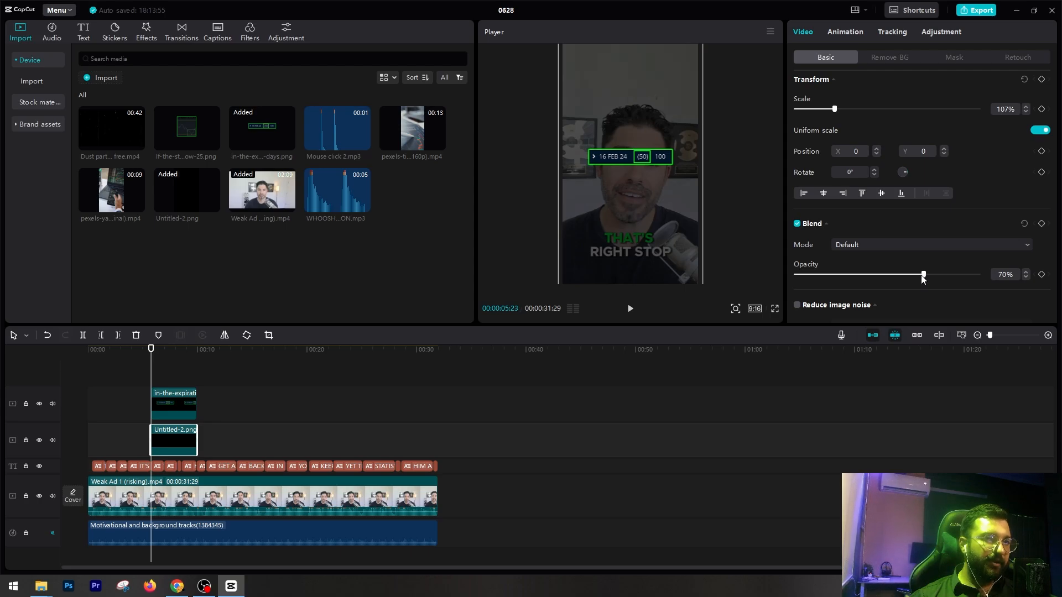
Play the section from just before the date graphic to preview it over the darkened background.
left_click(729, 194)
left_click(169, 400)
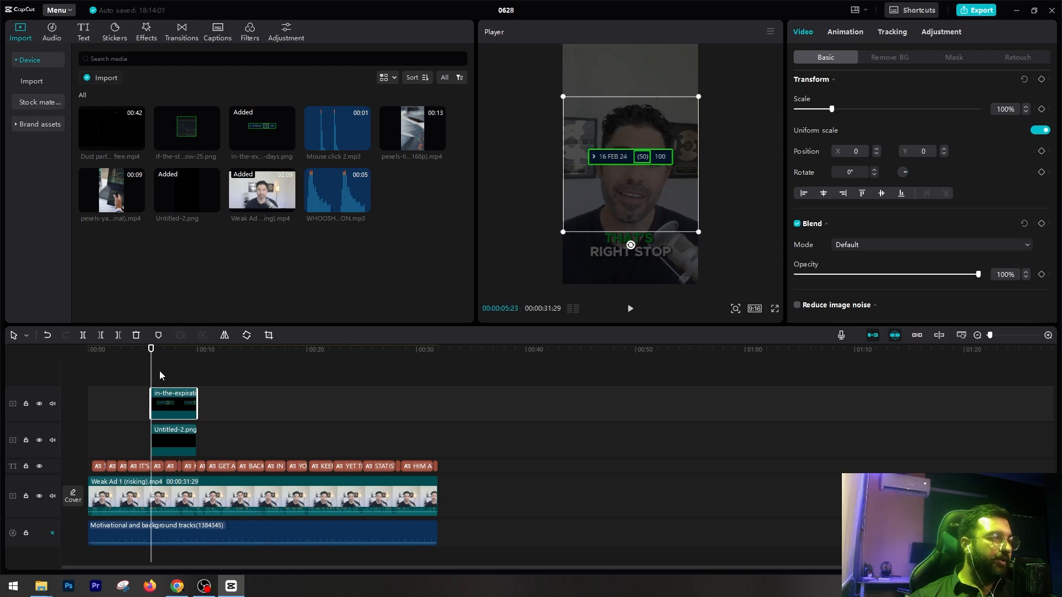
left_click(159, 375)
left_click(142, 351)
key("space")
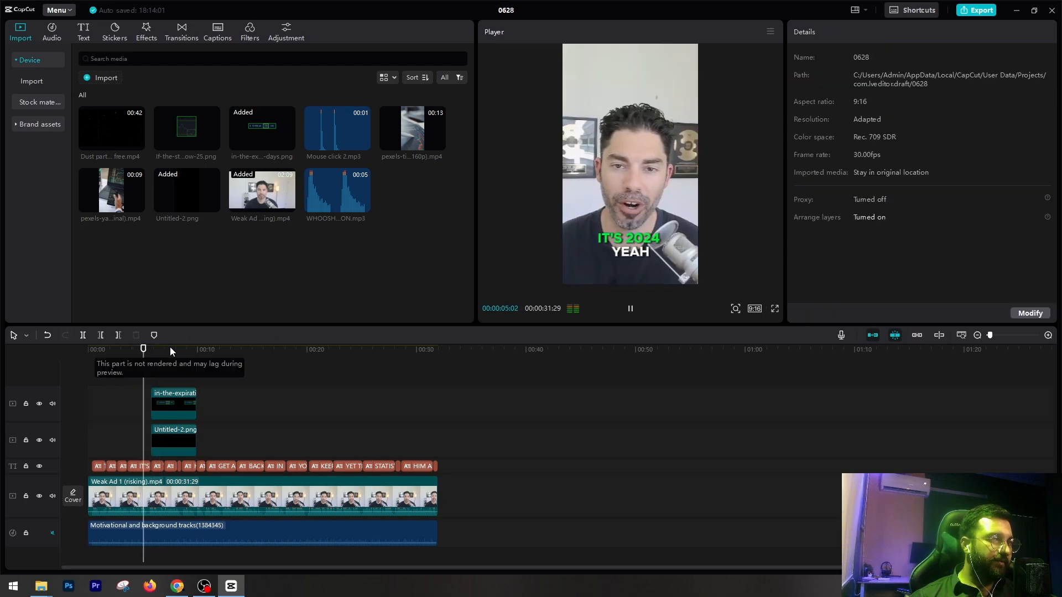
key("space")
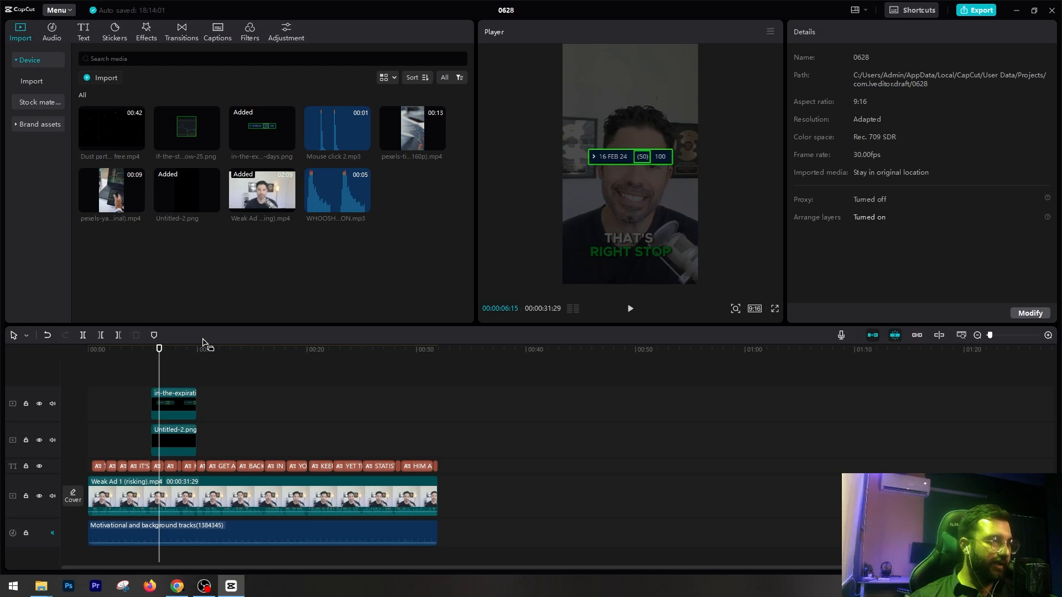
Place the dust particles video between the date graphic and the black overlay from 00:00:05:23 to 00:00:09:28 and mute its track.
left_click_drag(159, 349, 152, 353)
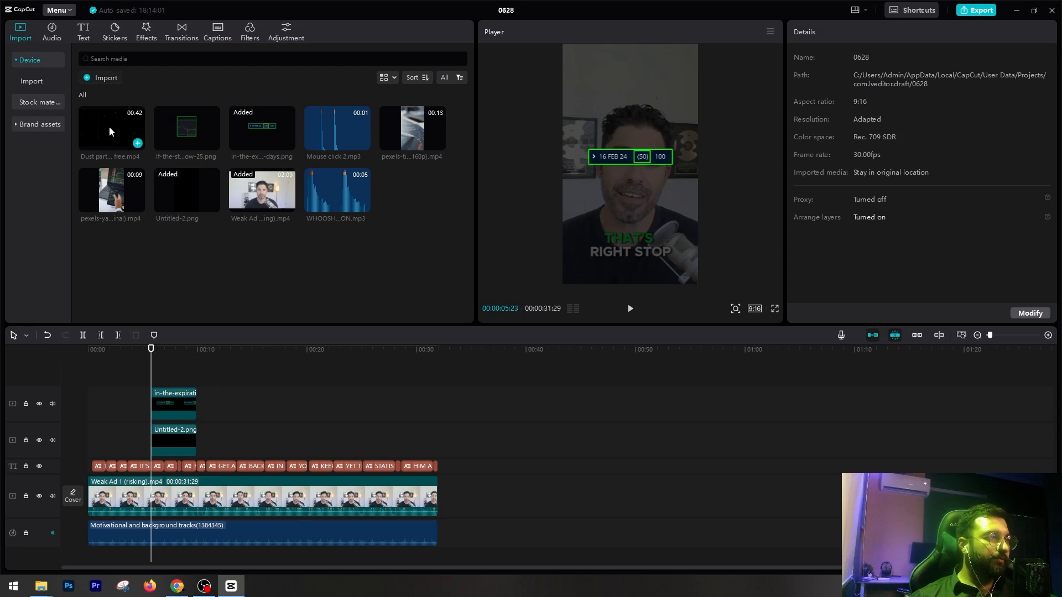
mouse_move(109, 127)
left_mouse_down()
mouse_move(138, 269)
mouse_move(131, 388)
mouse_move(151, 429)
left_mouse_up()
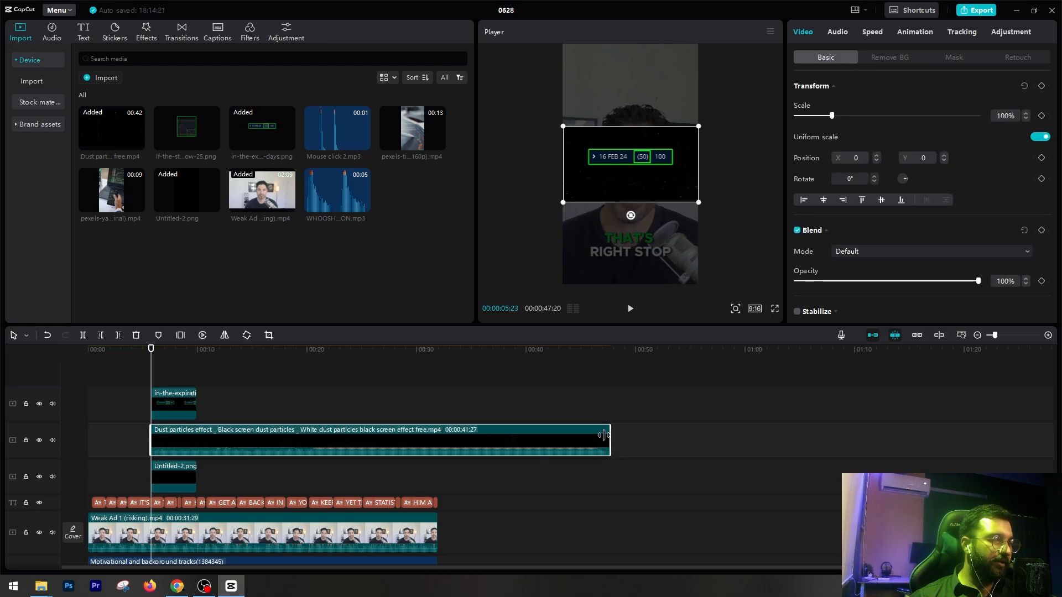
left_click_drag(610, 434, 198, 441)
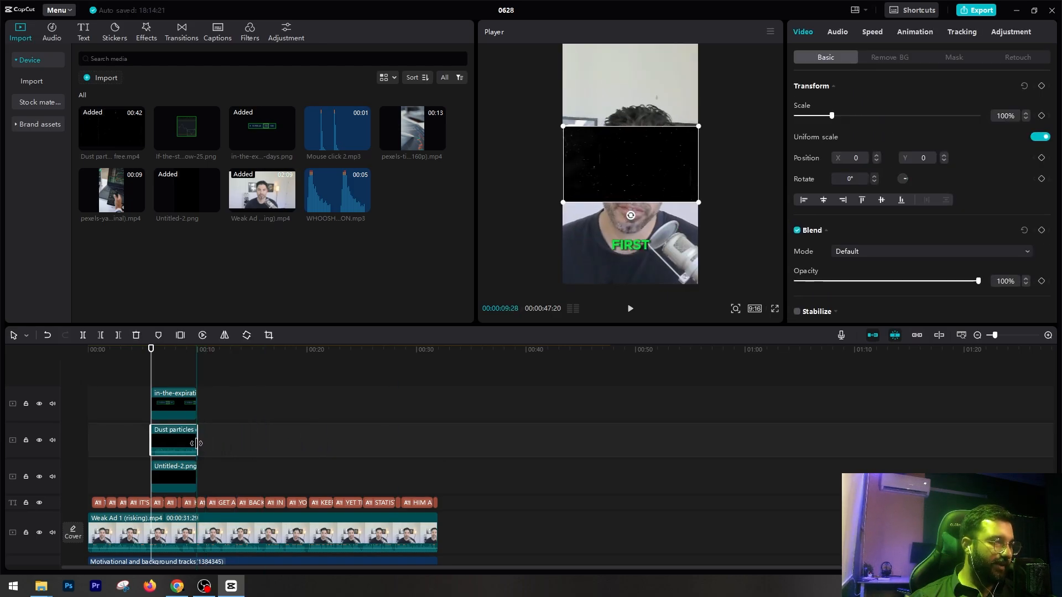
left_click(52, 441)
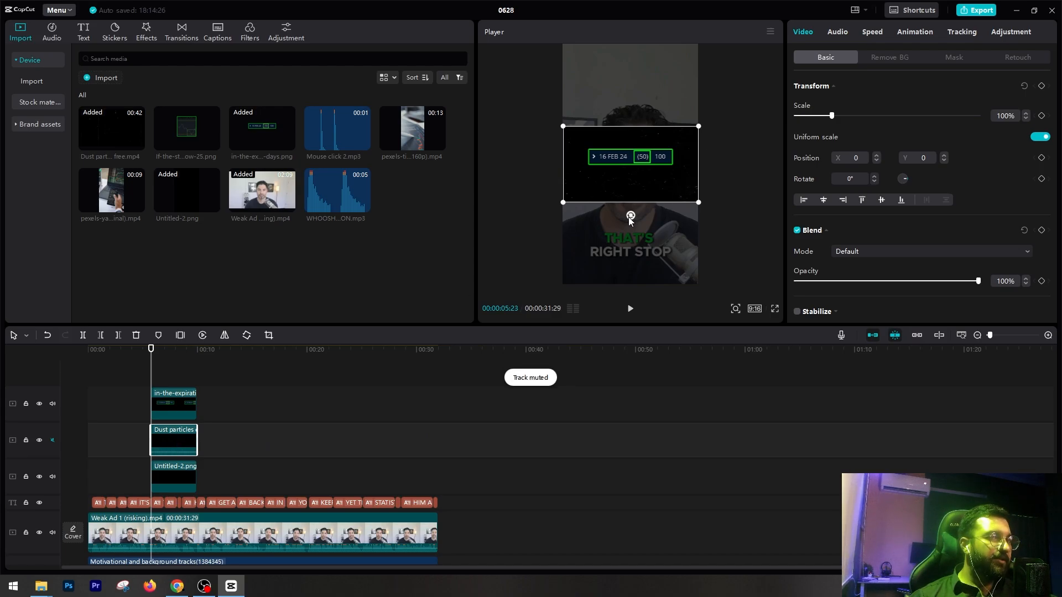
Rotate the dust particles clip to -90°, scale it to 195% to fill the frame, and preview it.
left_click_drag(631, 217, 706, 165)
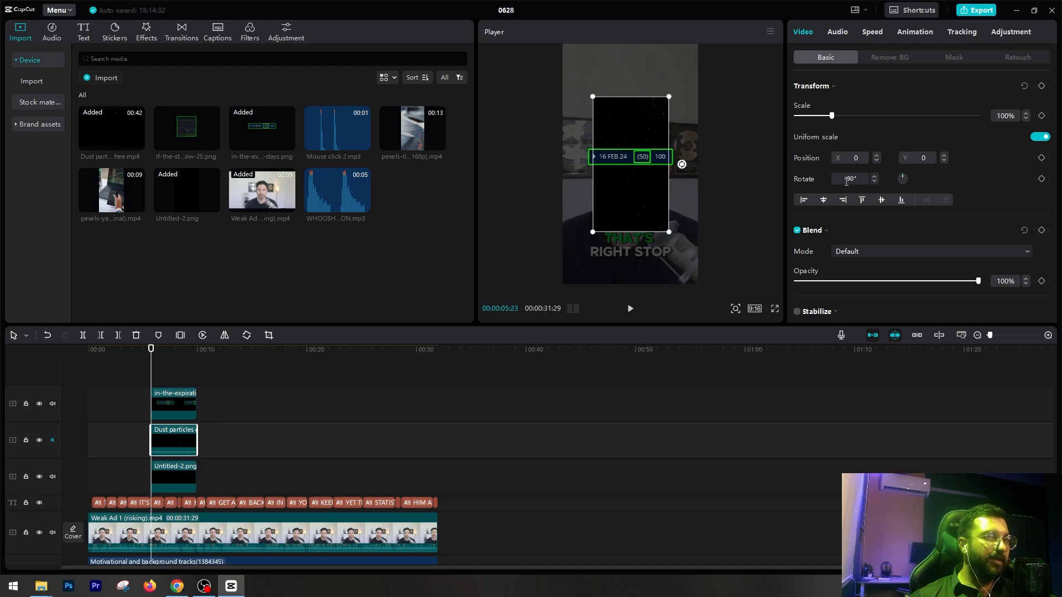
left_click_drag(669, 232, 774, 281)
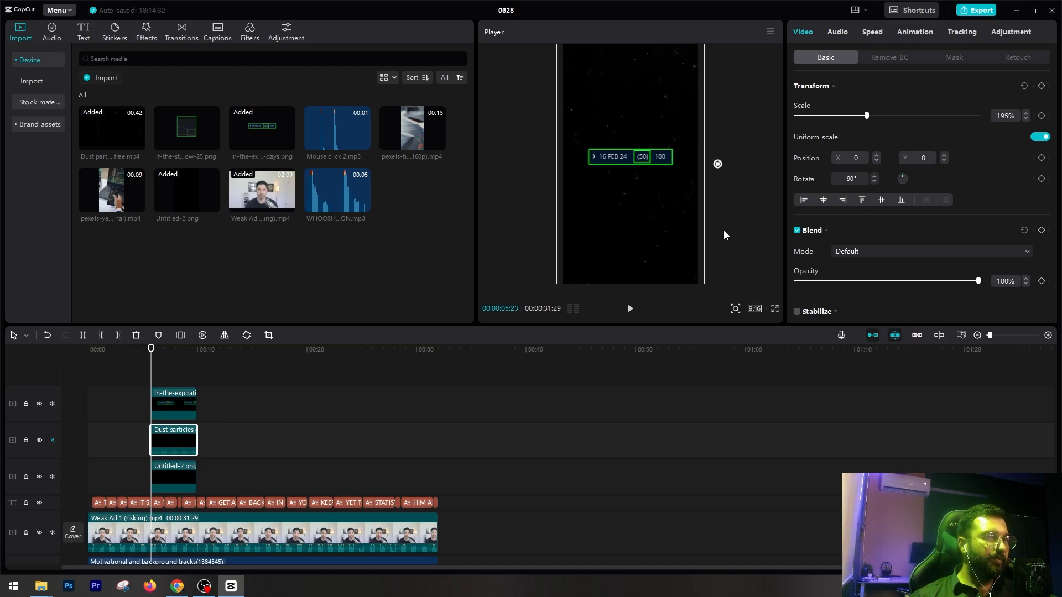
left_click(134, 366)
key("space")
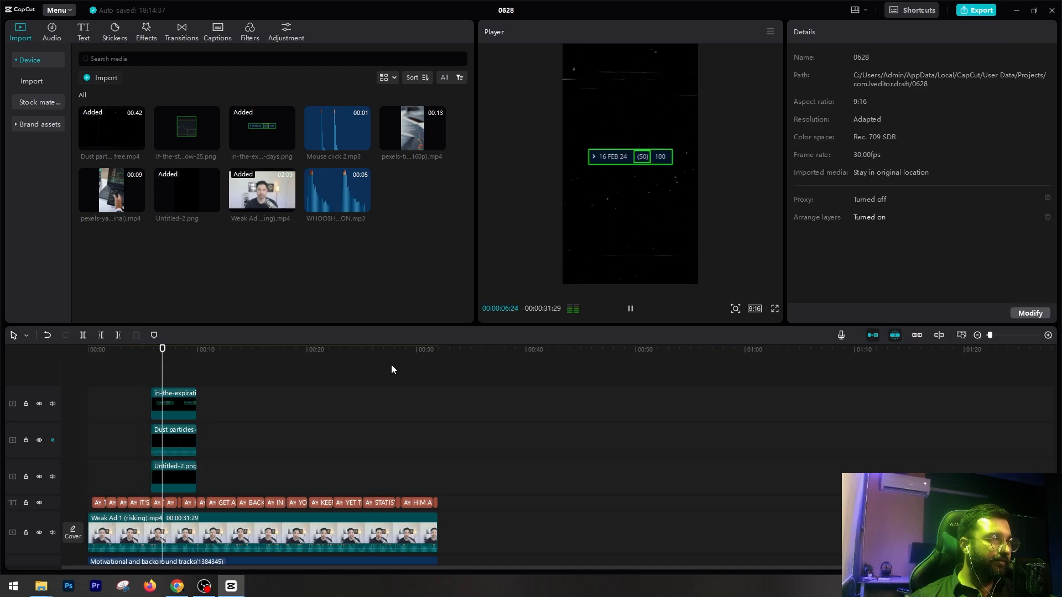
key("space")
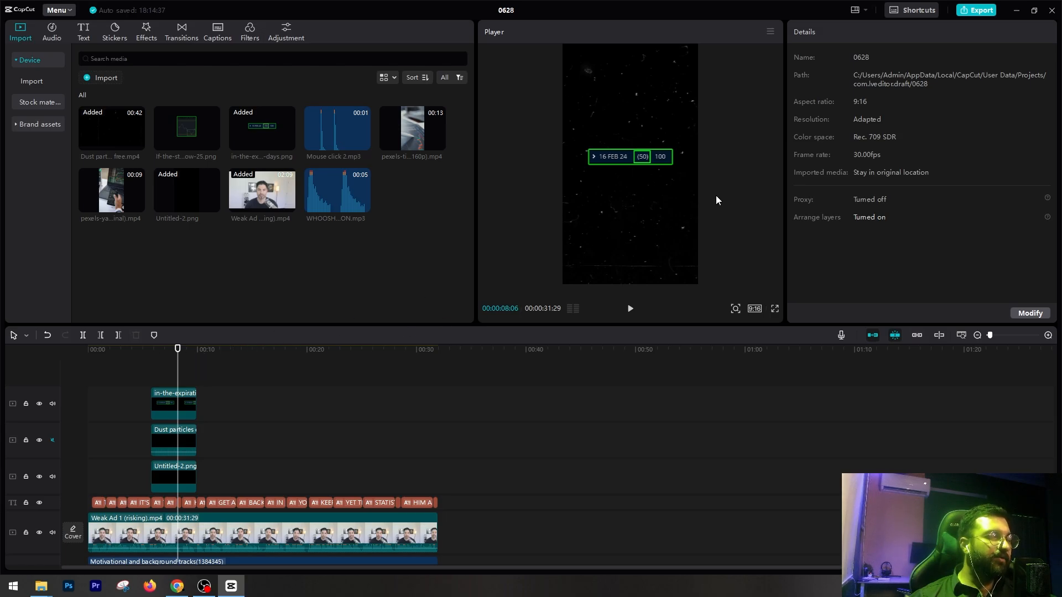
Try the dust particles clip at 31% opacity, preview it, and restore the opacity to 100%.
left_click(169, 440)
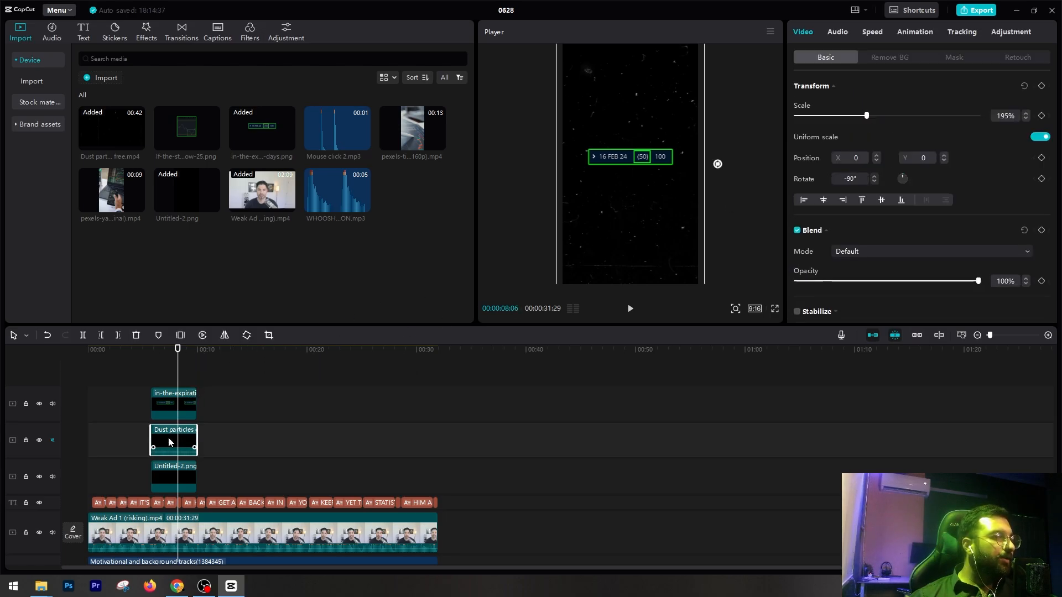
left_click_drag(175, 355, 164, 354)
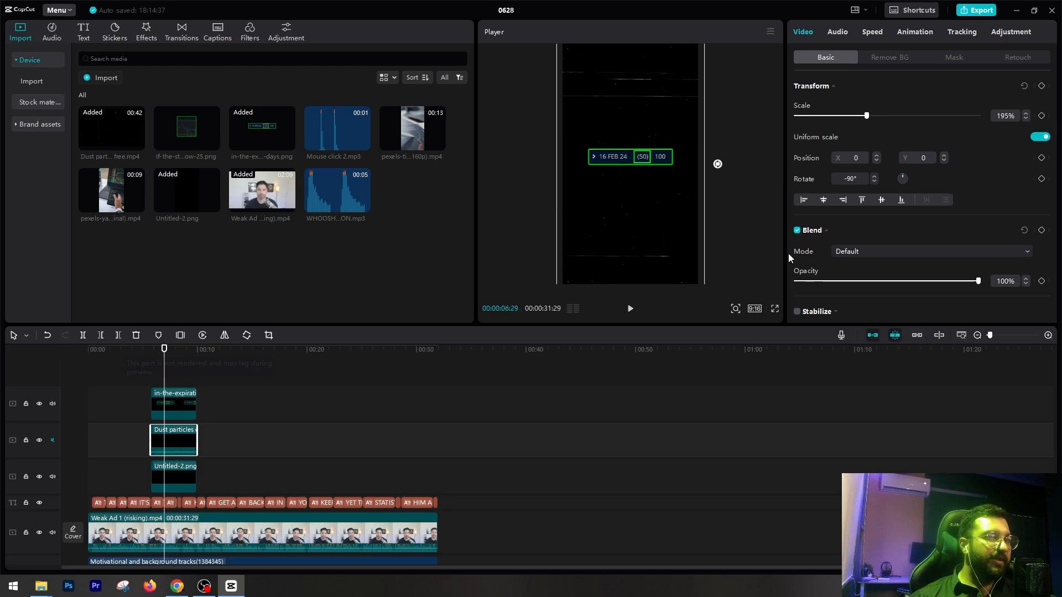
left_click_drag(862, 285, 852, 284)
key("space")
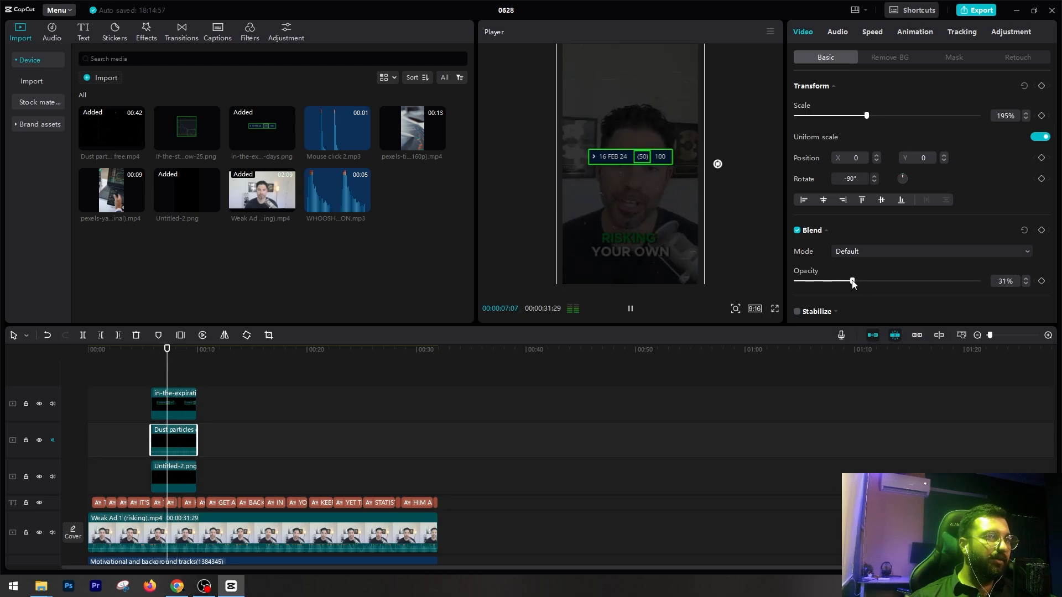
key("space")
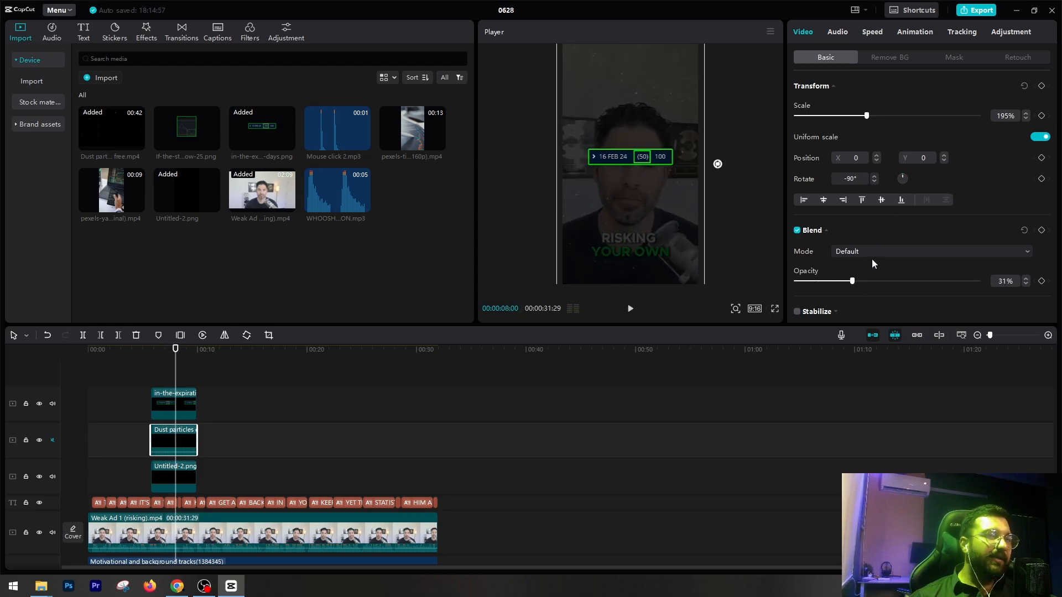
left_click_drag(852, 281, 1029, 285)
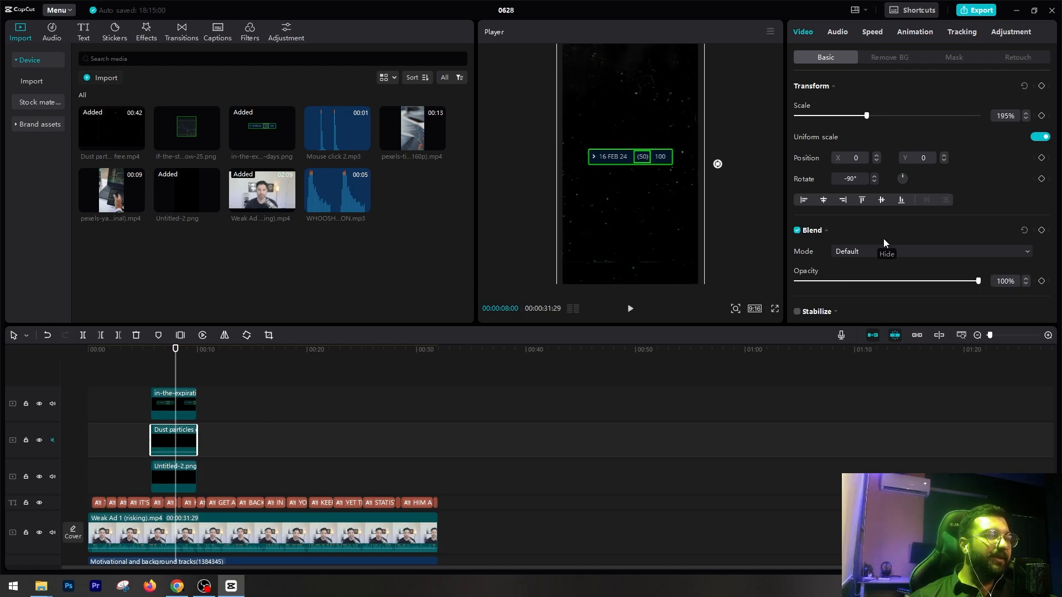
Set the dust particles clip's blend mode to Screen and play the overlay section from 00:00:05:12 to preview it.
left_click(856, 252)
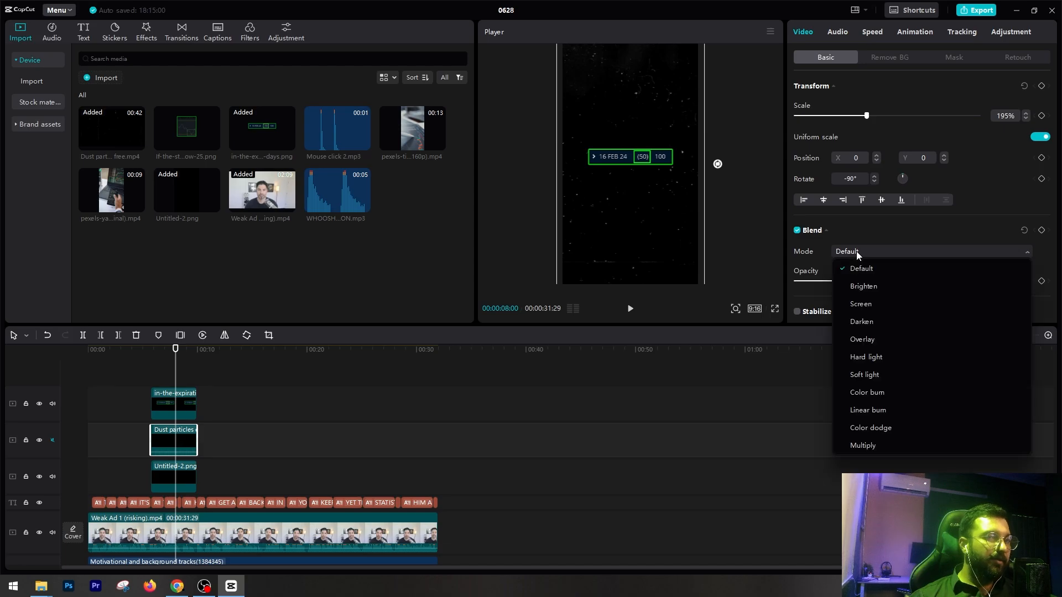
left_click(867, 304)
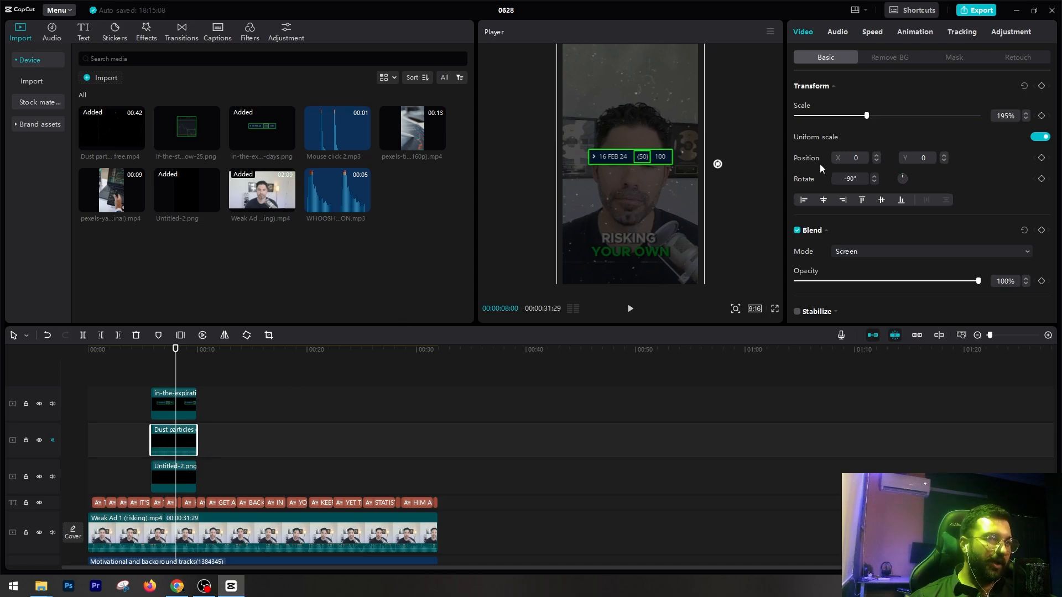
left_click(147, 360)
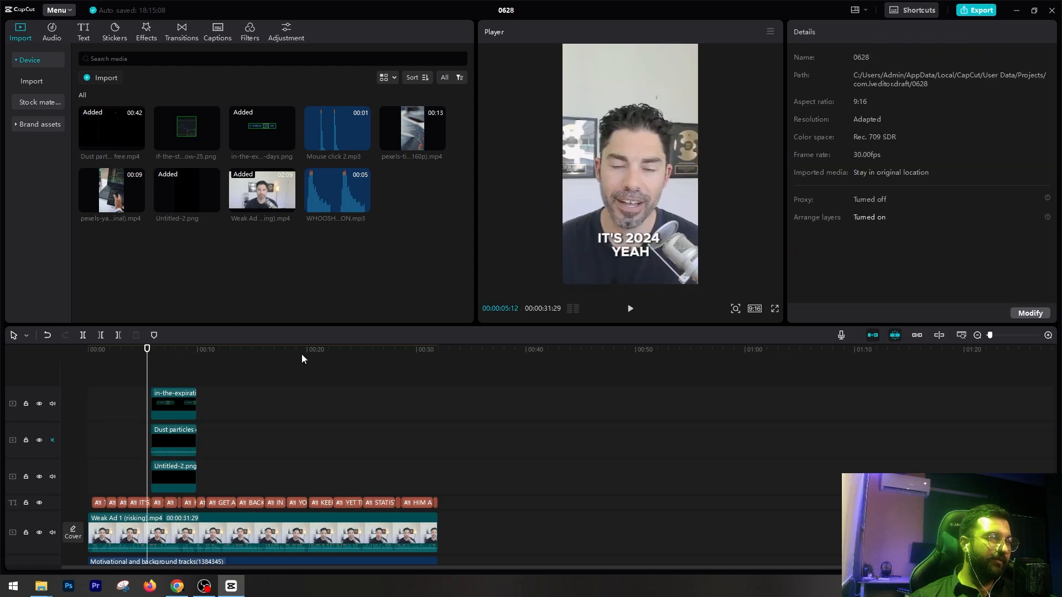
key("space")
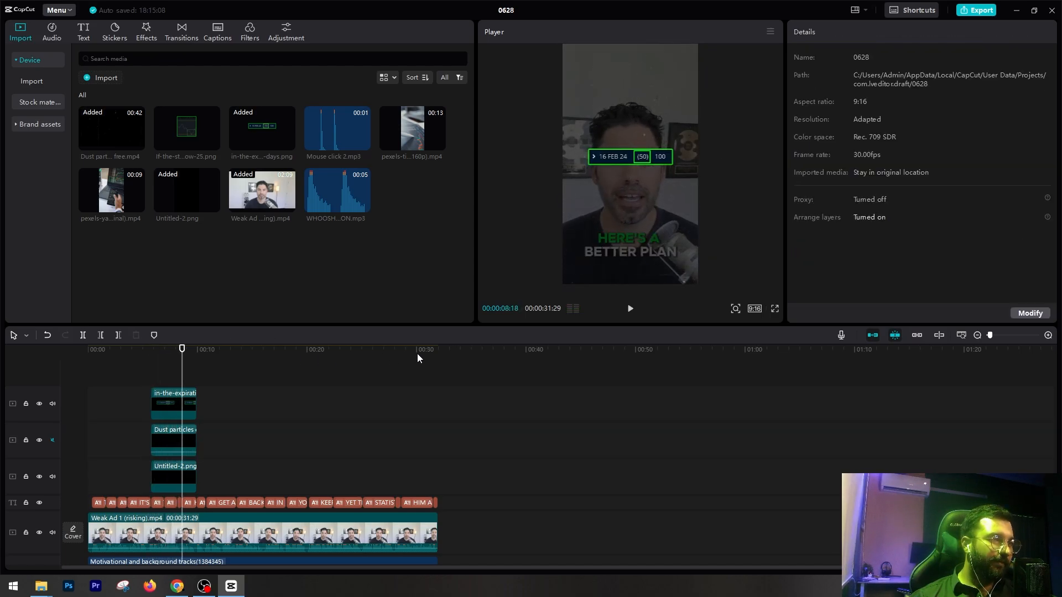
key("space")
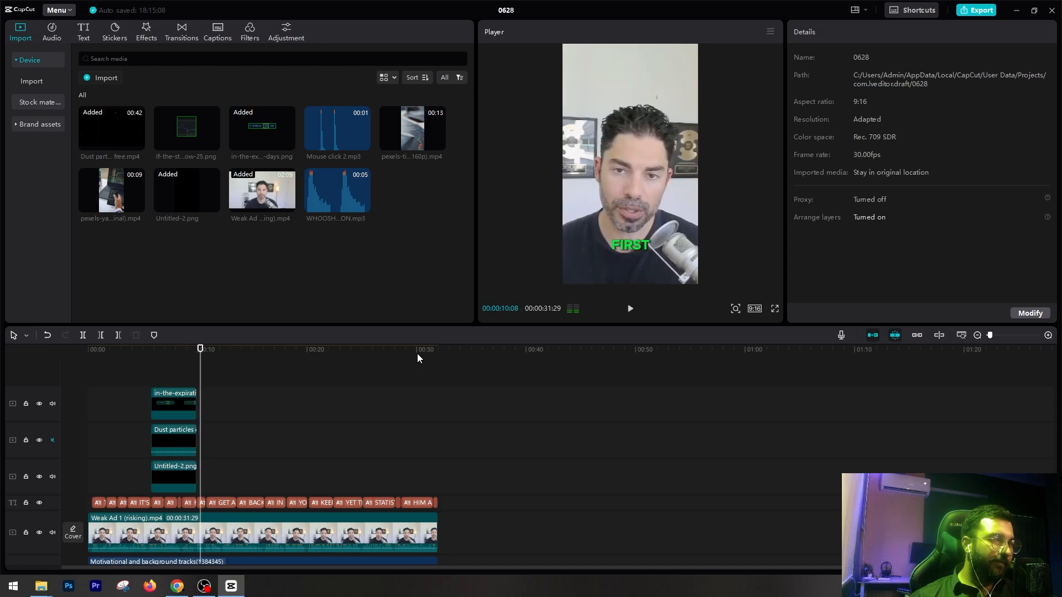
left_click(147, 353)
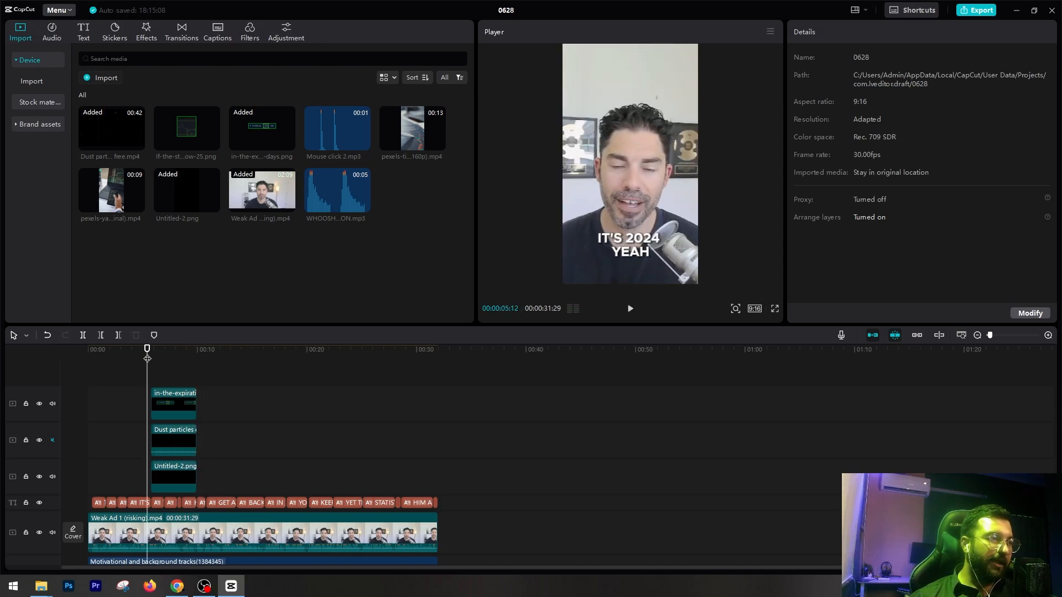
Apply the Pendulum 1 combo animation to the date graphic clip and play the overlay section to preview it.
left_click_drag(147, 353, 170, 353)
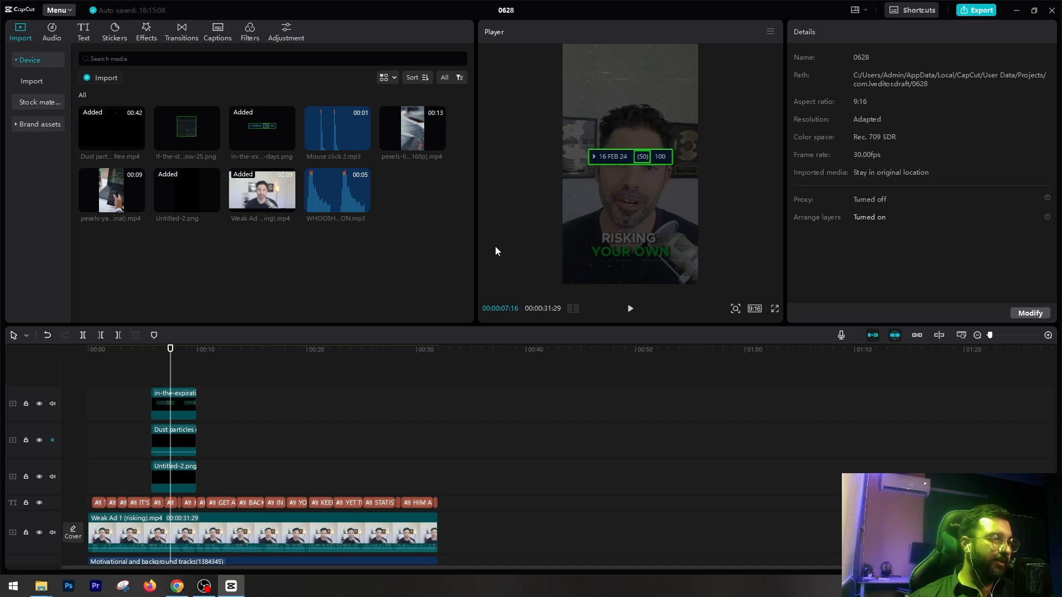
left_click(178, 400)
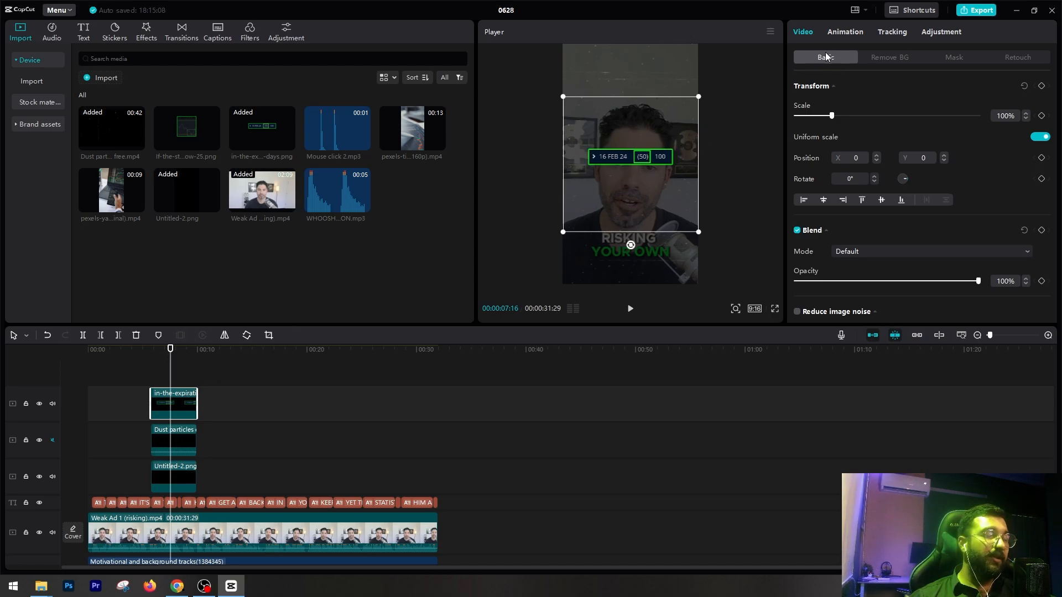
left_click(958, 34)
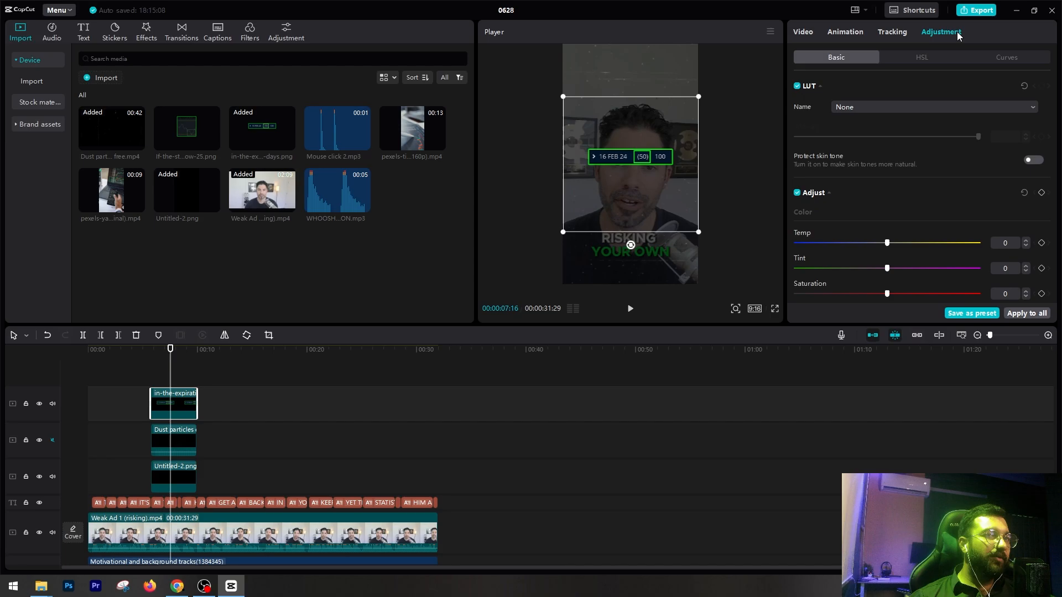
left_click(845, 33)
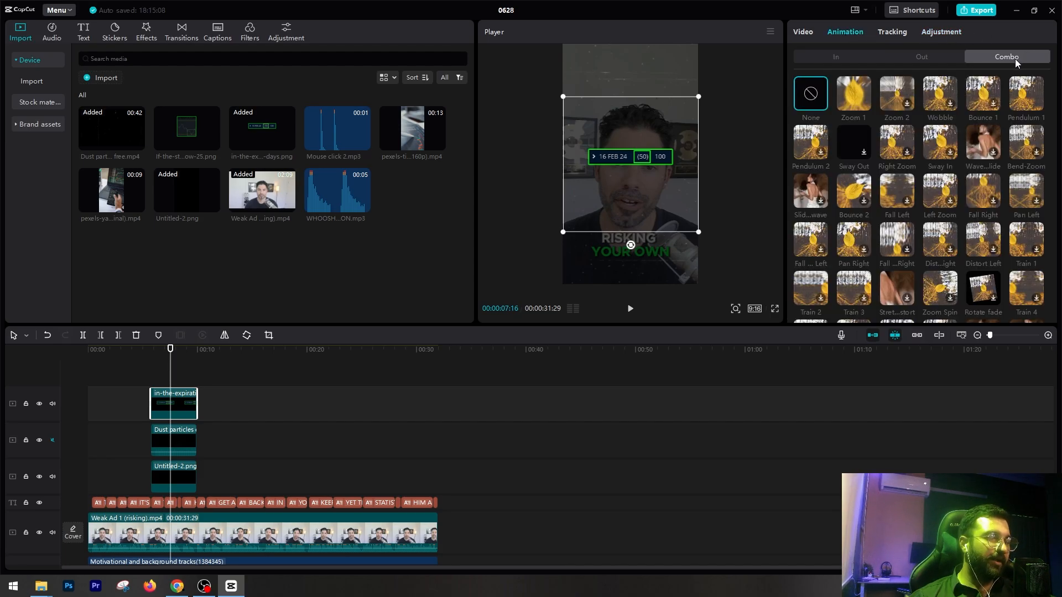
left_click(1024, 98)
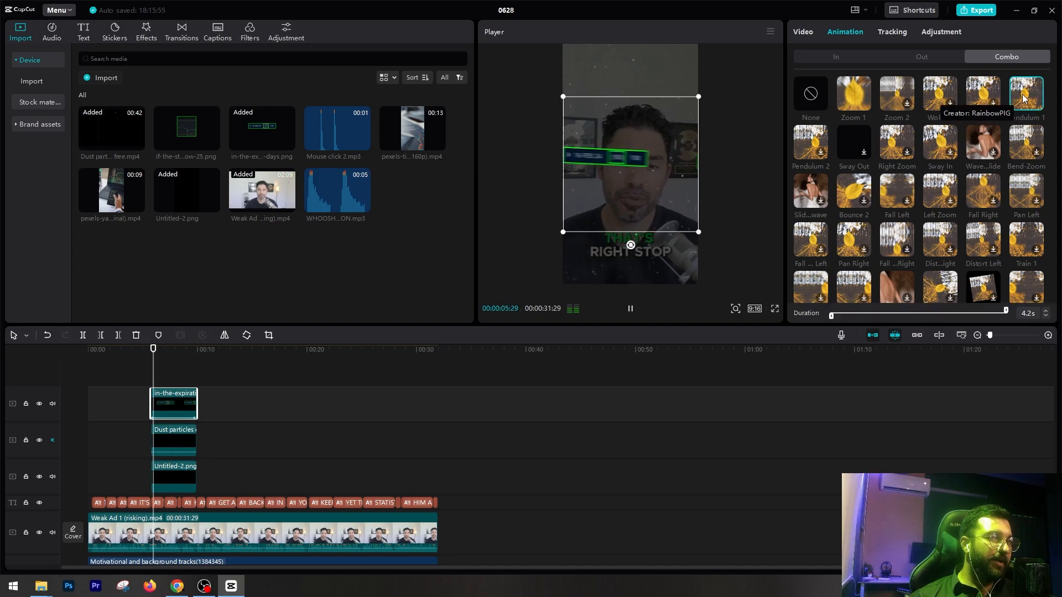
left_click(137, 351)
key("space")
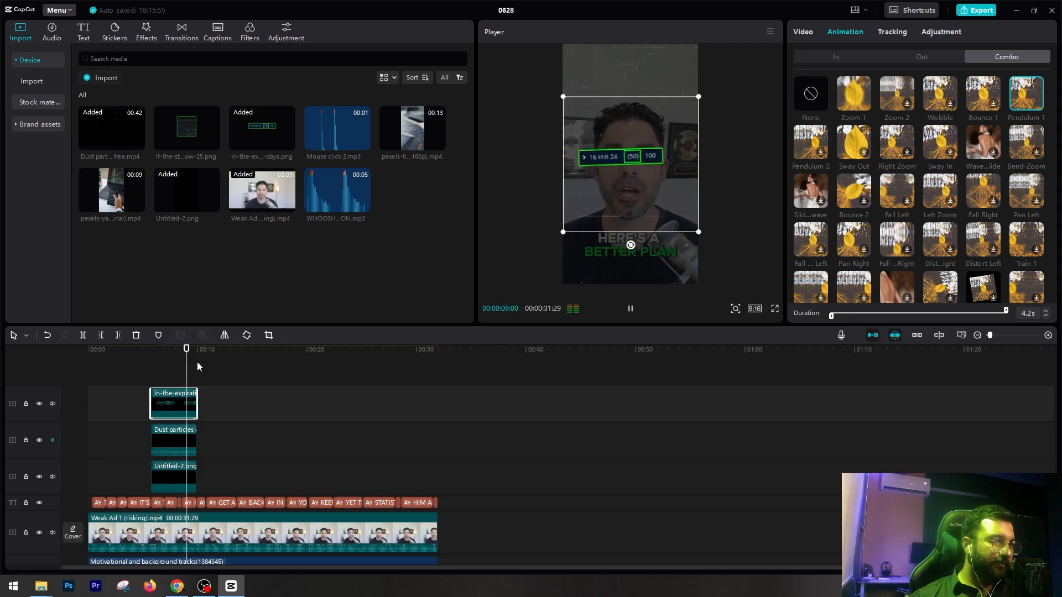
key("space")
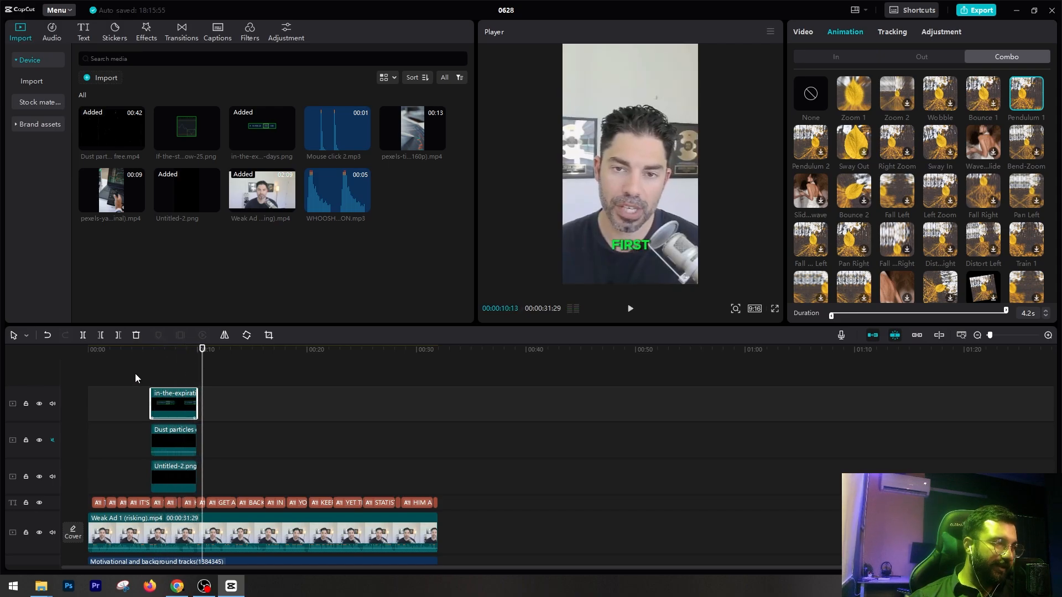
Try a 2.3 s duration for the date graphic's Pendulum 1 animation and restore it to 4.2 s.
left_click(135, 373)
left_click_drag(135, 365, 151, 365)
left_click(166, 395)
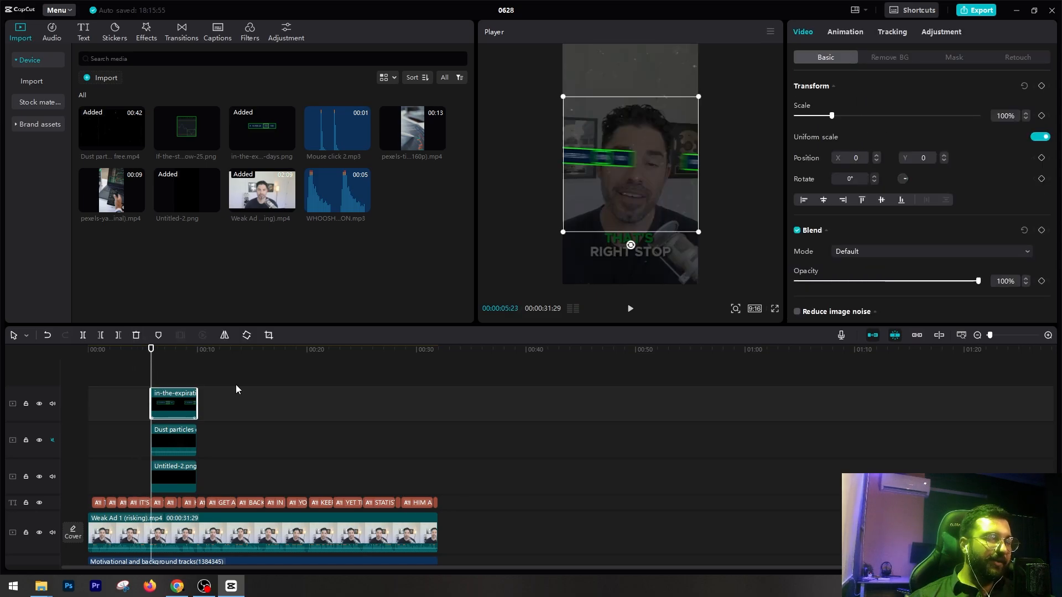
left_click(846, 31)
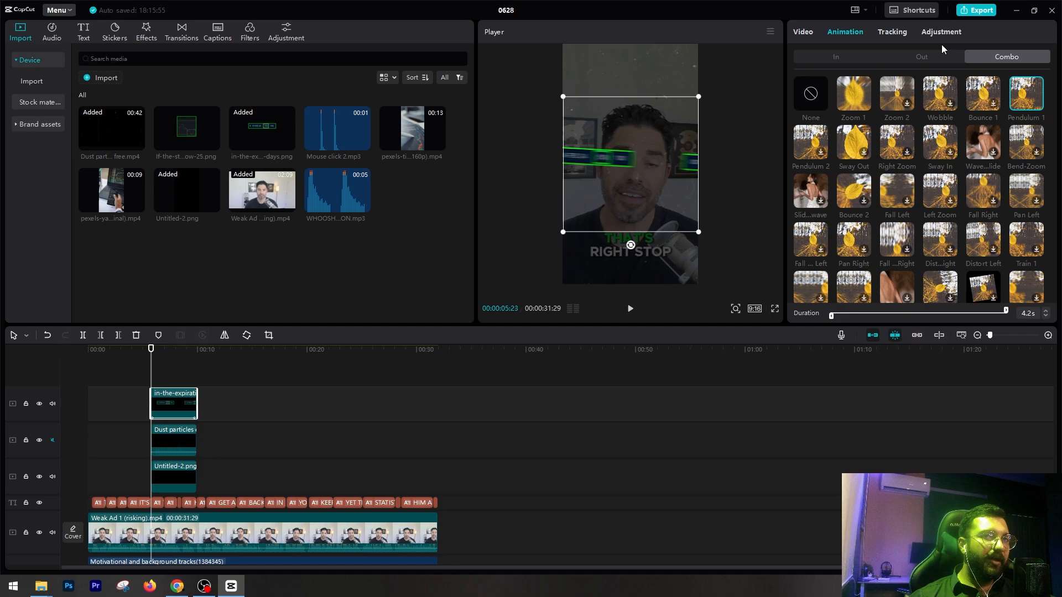
left_click(928, 314)
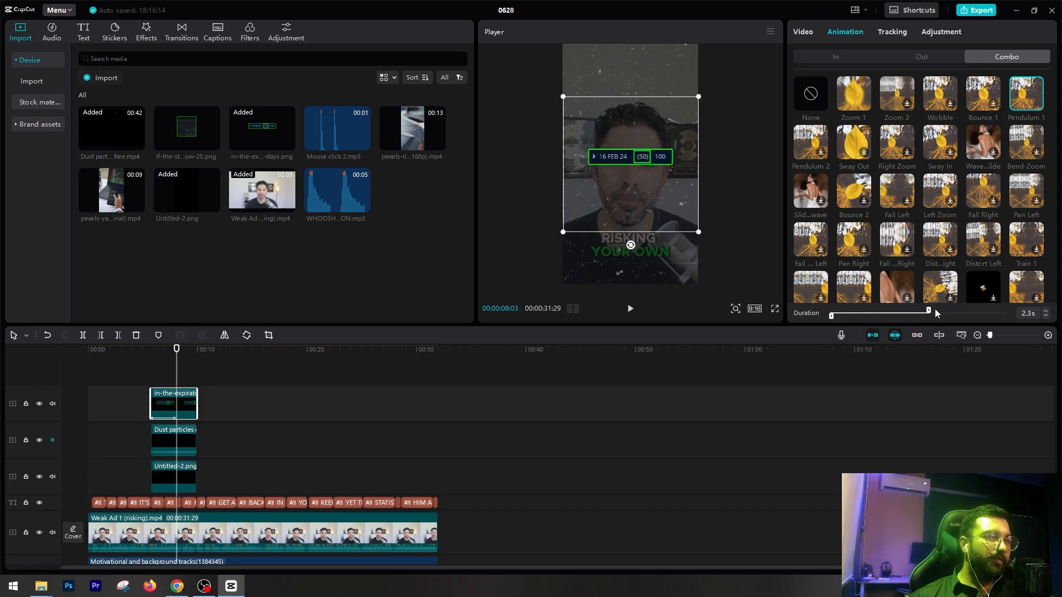
left_click_drag(929, 311, 1006, 311)
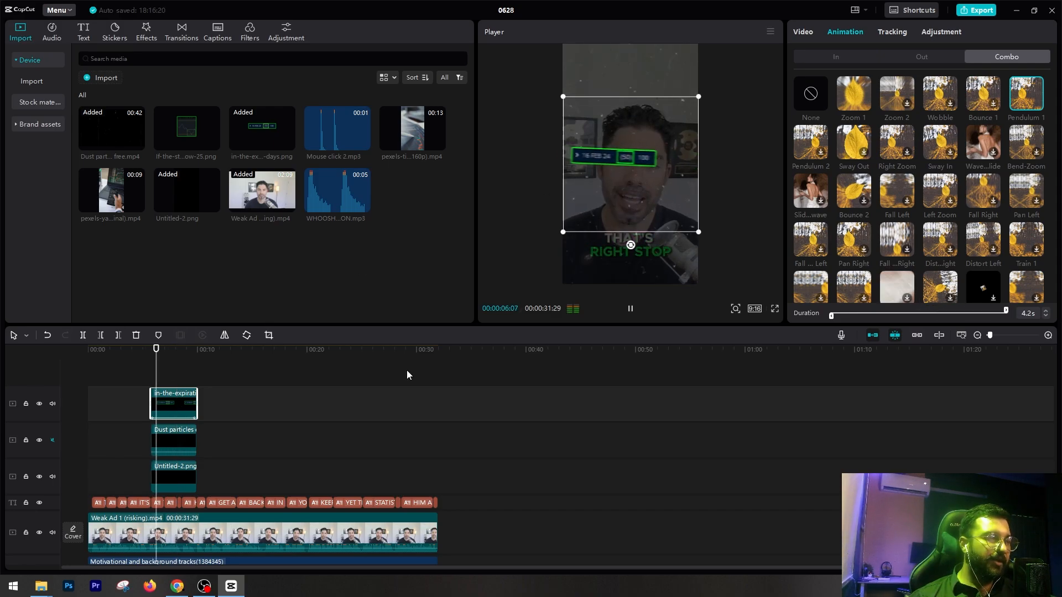
Play the section from 00:00:05:03 through the end of the overlays to check the date graphic's animation.
key("space")
left_click(144, 369)
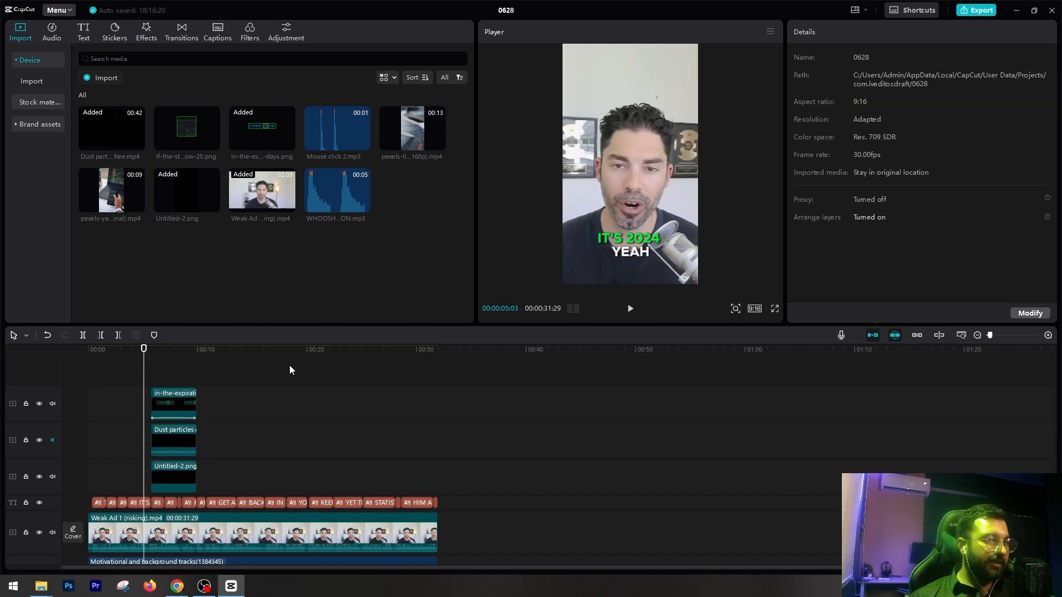
key("space")
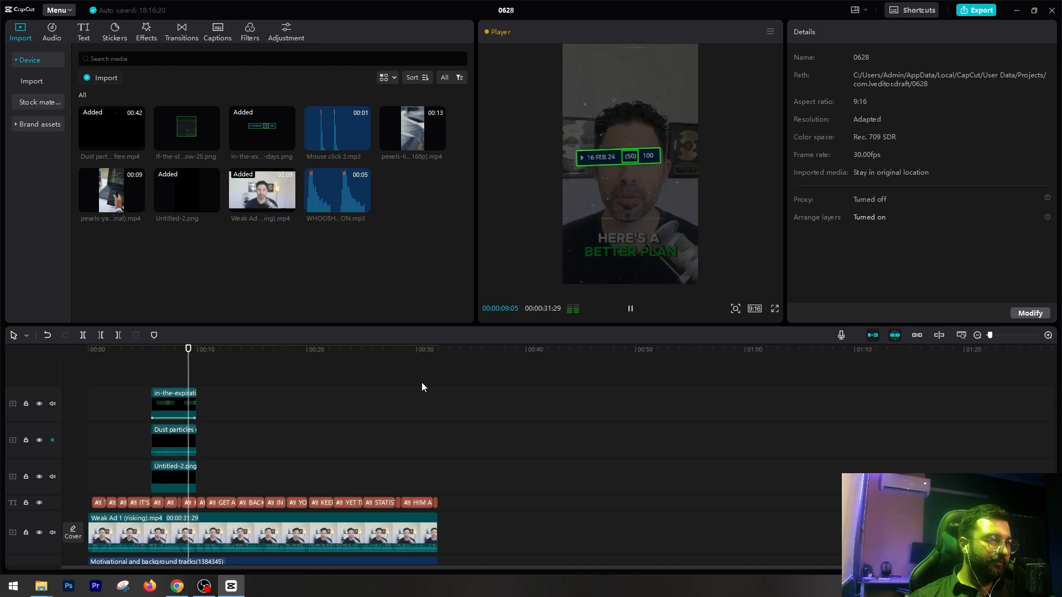
key("space")
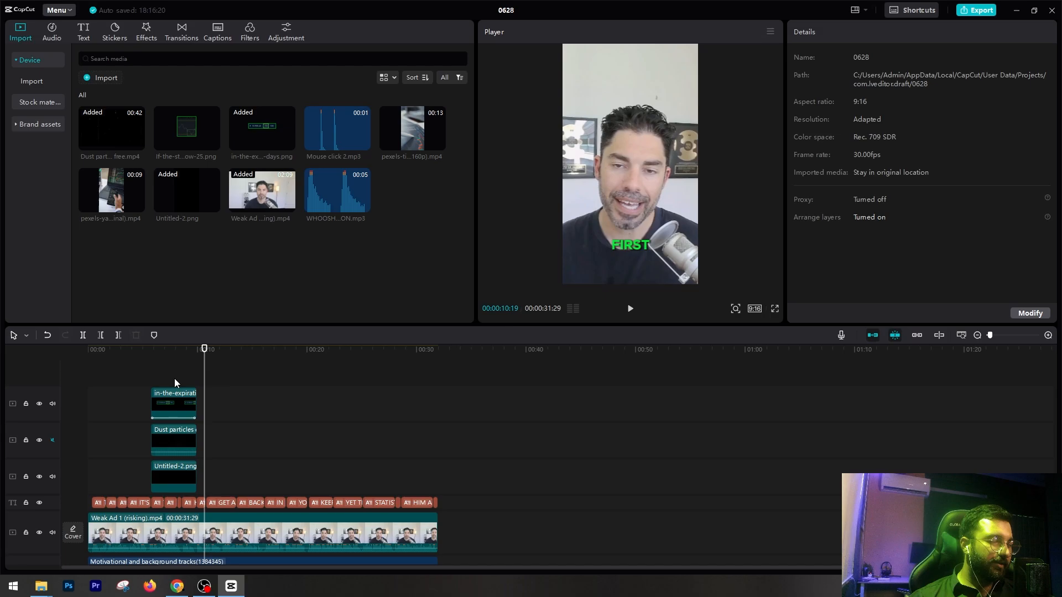
Add the WHOOSH sound effect at 00:00:05:23, trim it to roughly its first half, and preview it with the date graphic.
left_click(153, 358)
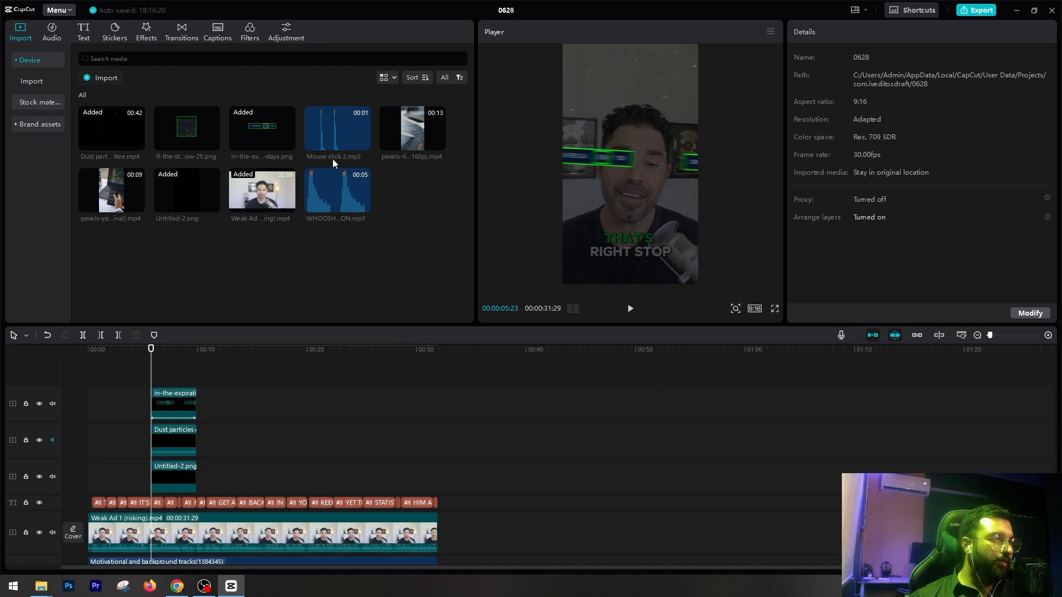
left_click(364, 206)
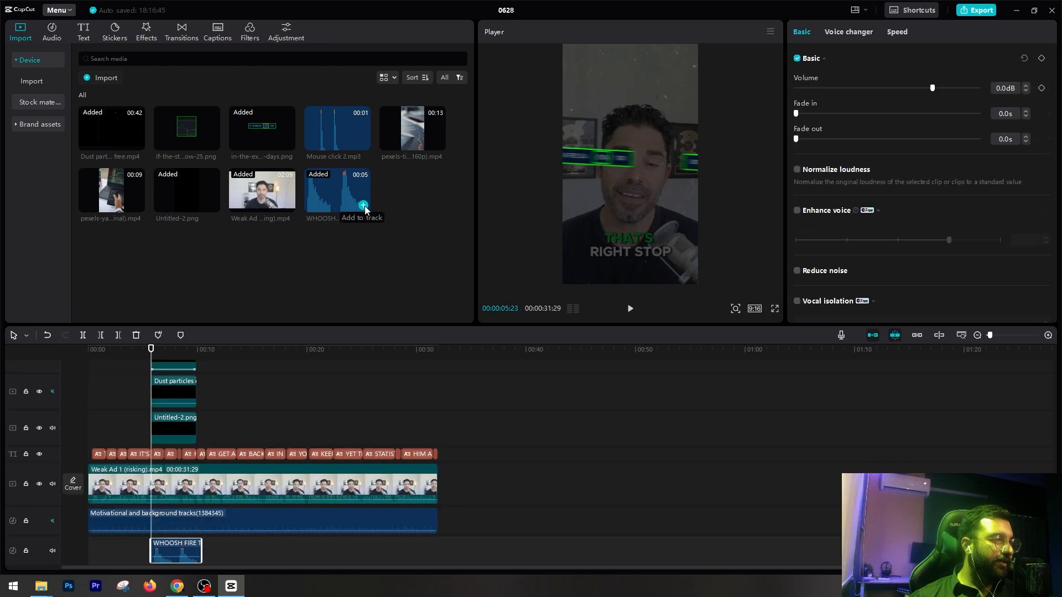
left_click_drag(198, 543, 173, 545)
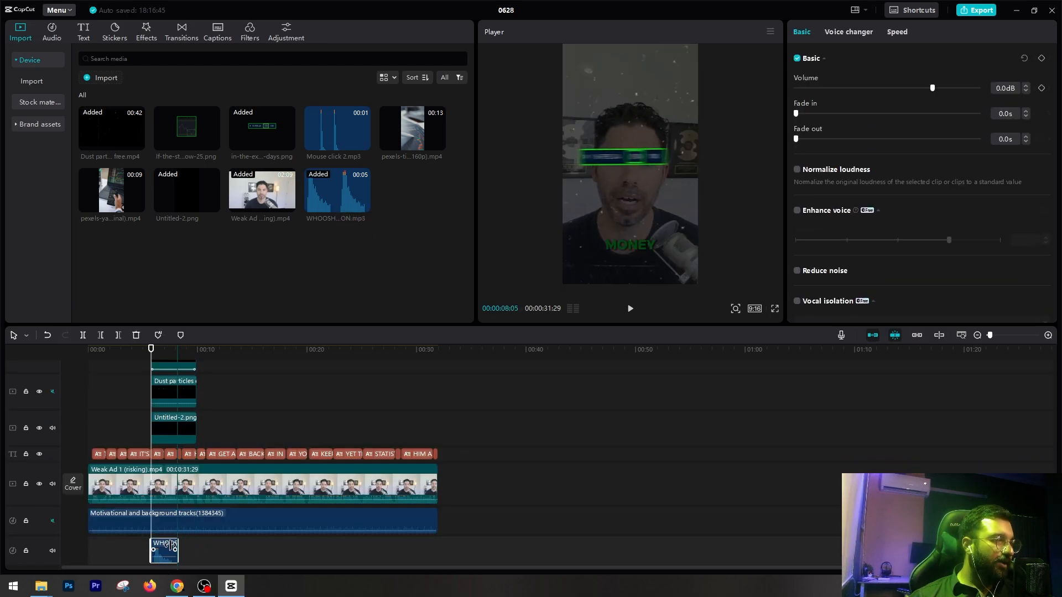
left_click(138, 354)
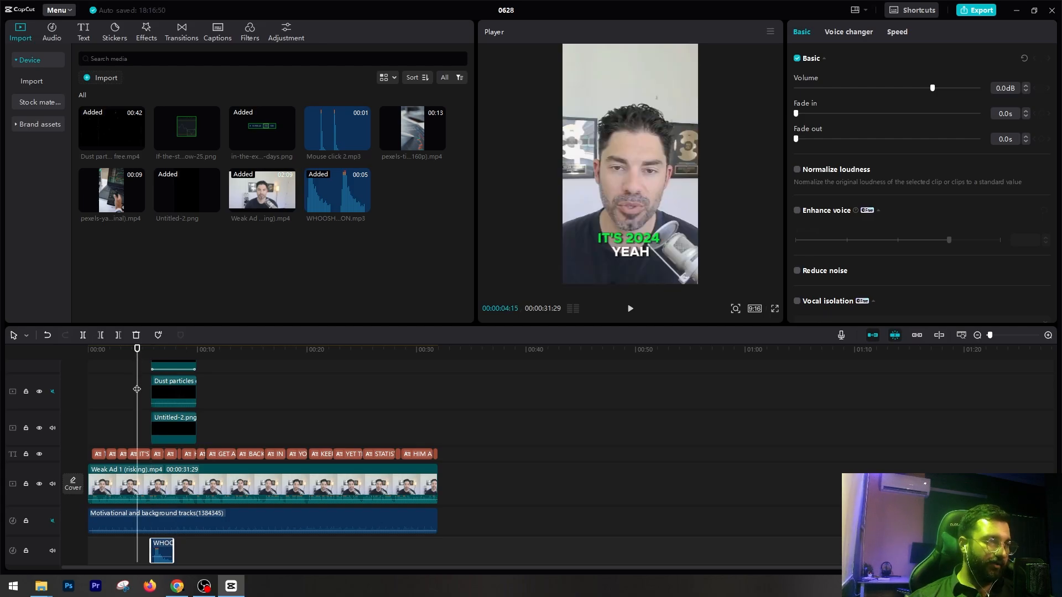
left_click(137, 389)
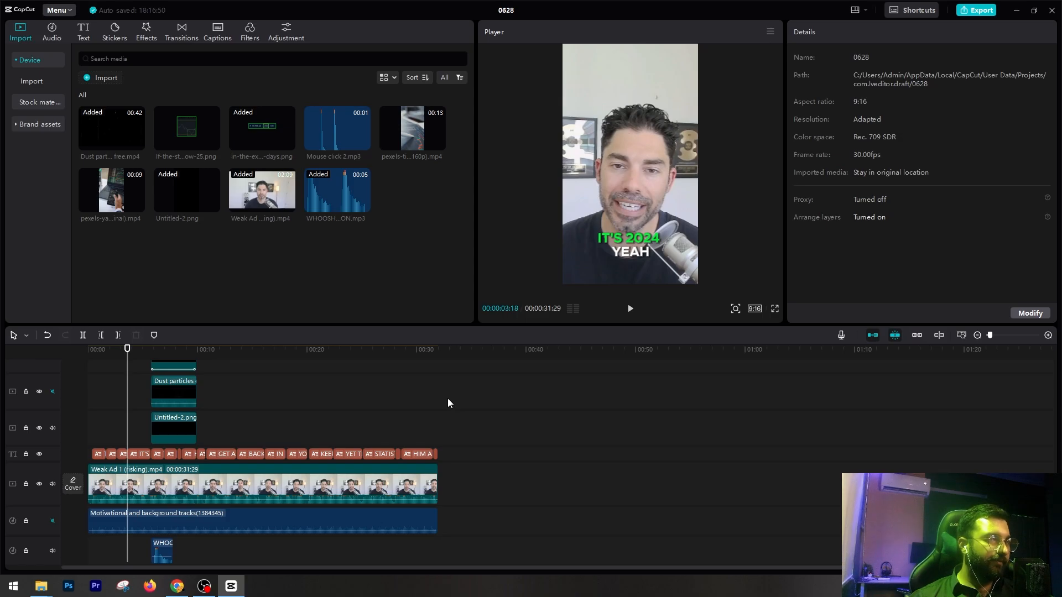
key("space")
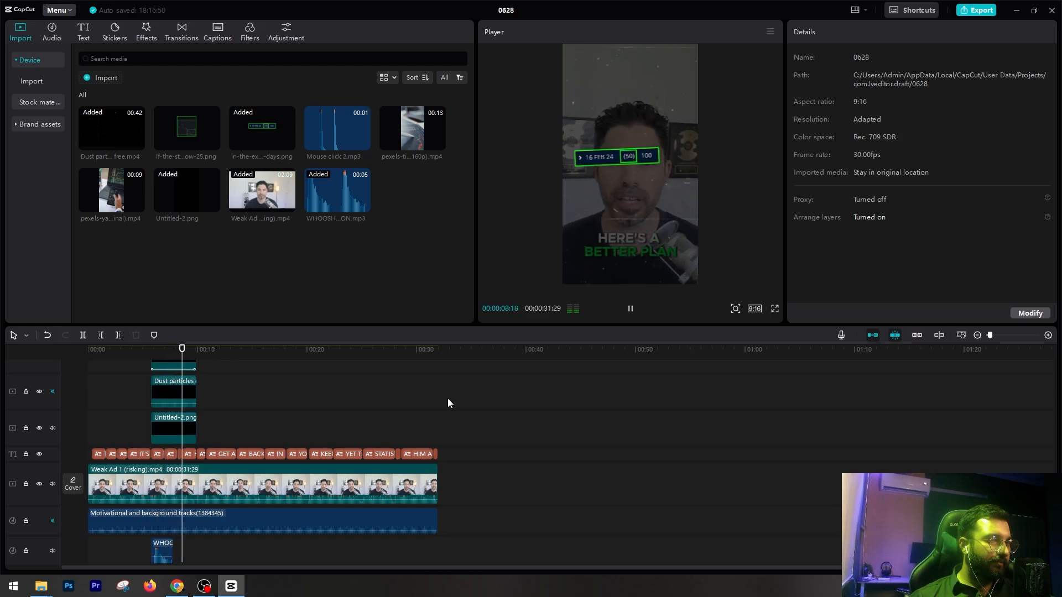
key("space")
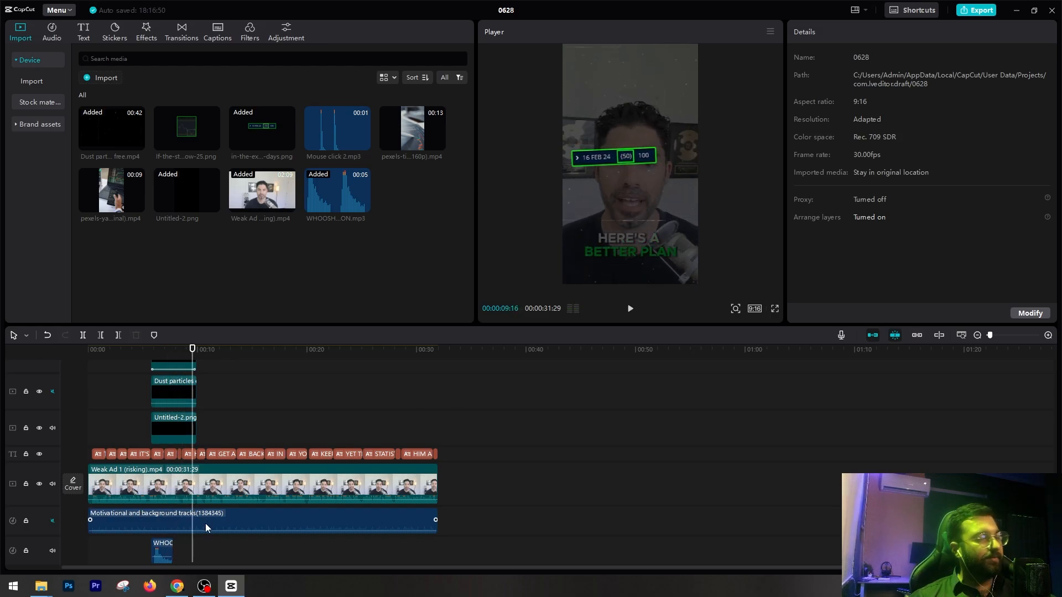
Delete the whoosh sound, place Mouse click 2.mp3 at 00:00:05:23 instead, and preview the overlay section.
left_click(163, 550)
key("Delete")
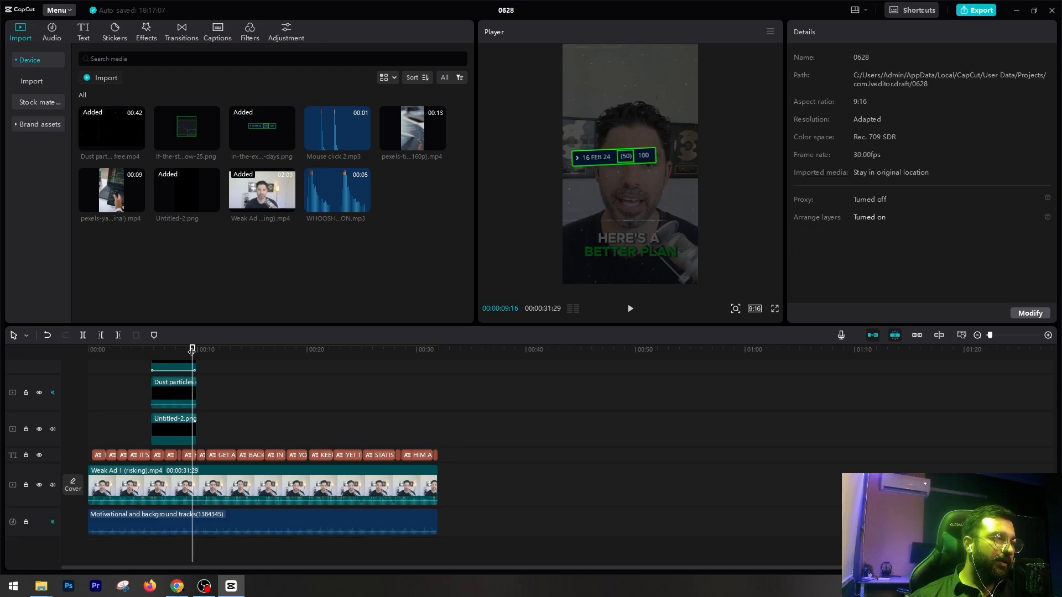
left_click_drag(191, 350, 154, 351)
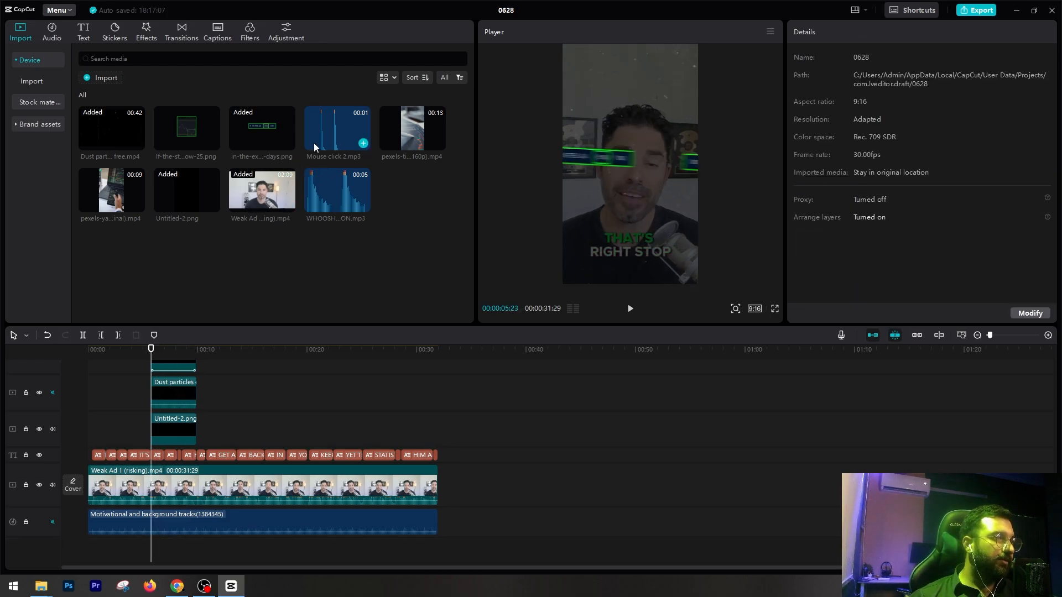
left_click_drag(299, 306, 153, 548)
key("space")
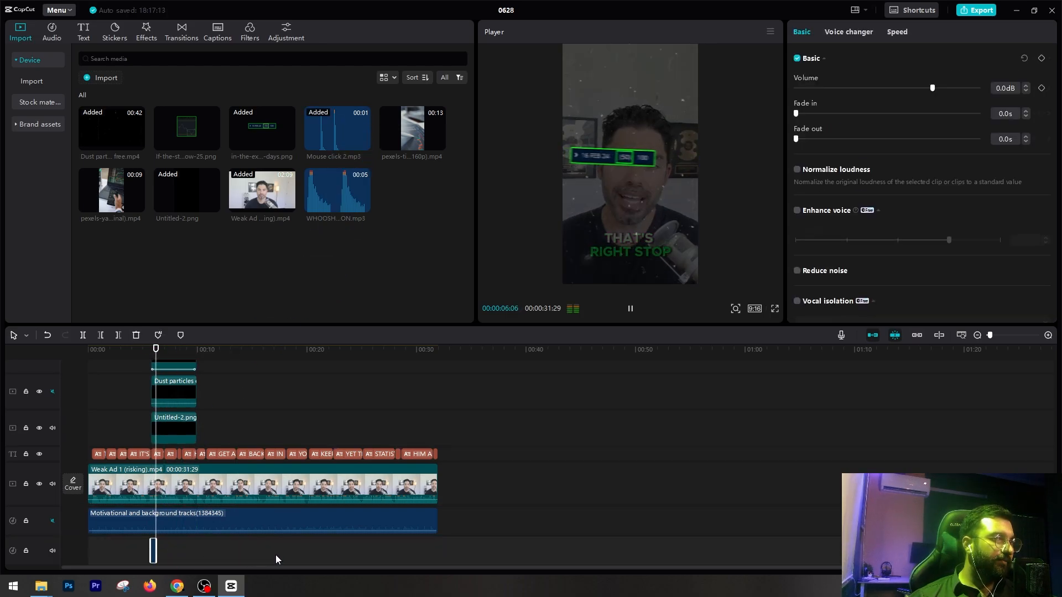
key("space")
left_click(147, 349)
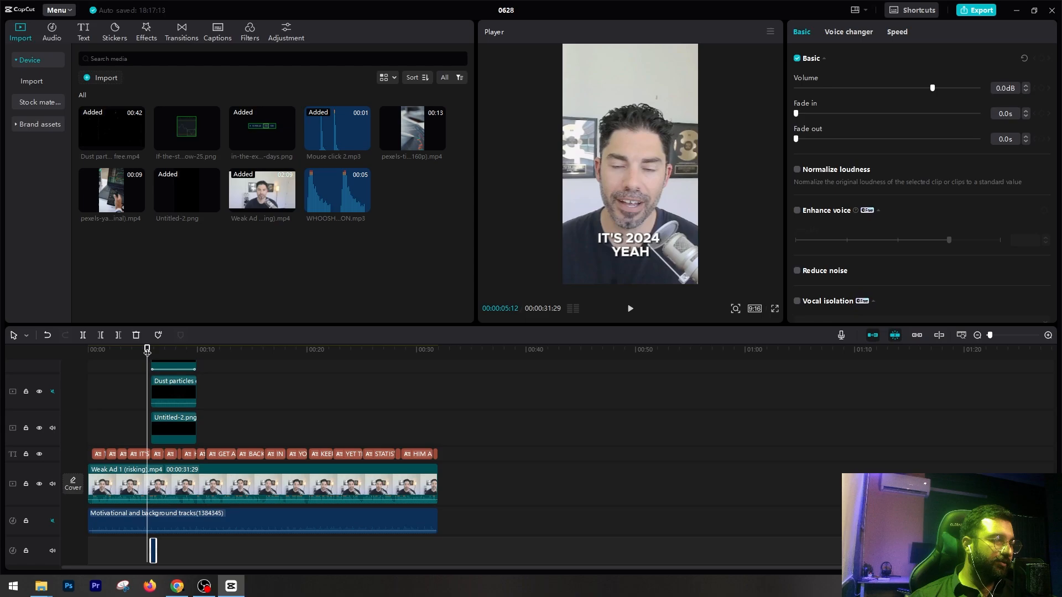
key("space")
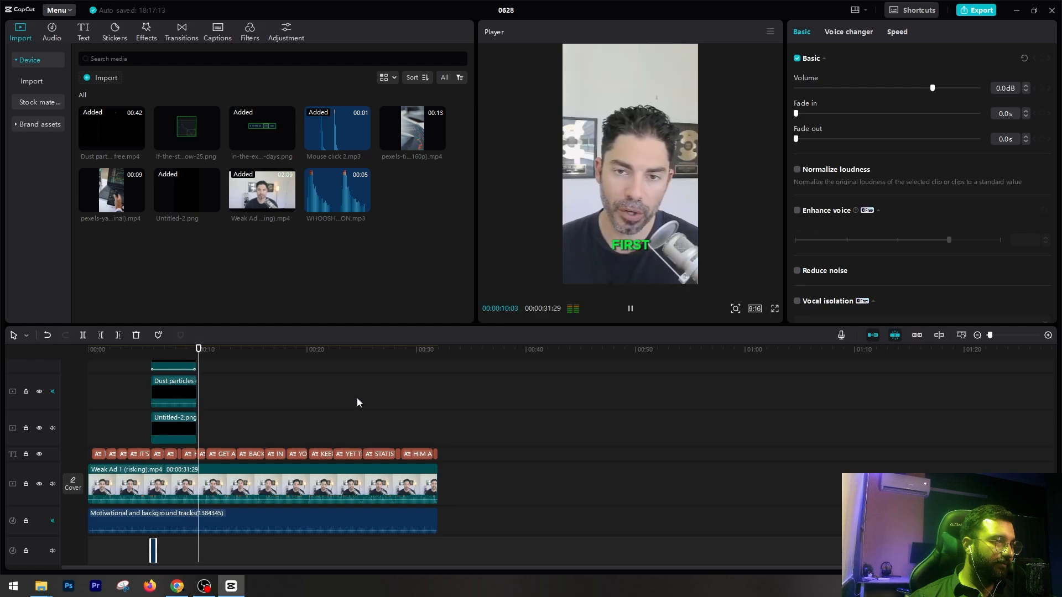
key("space")
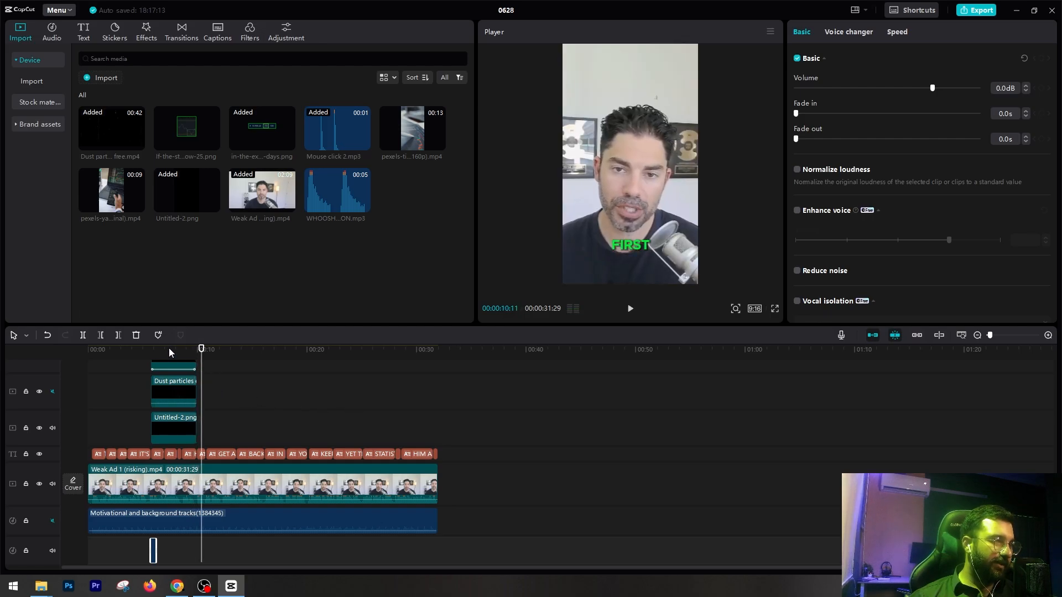
Split the main talking-head video at 00:00:09:28, where the overlays end.
left_click_drag(169, 347, 195, 352)
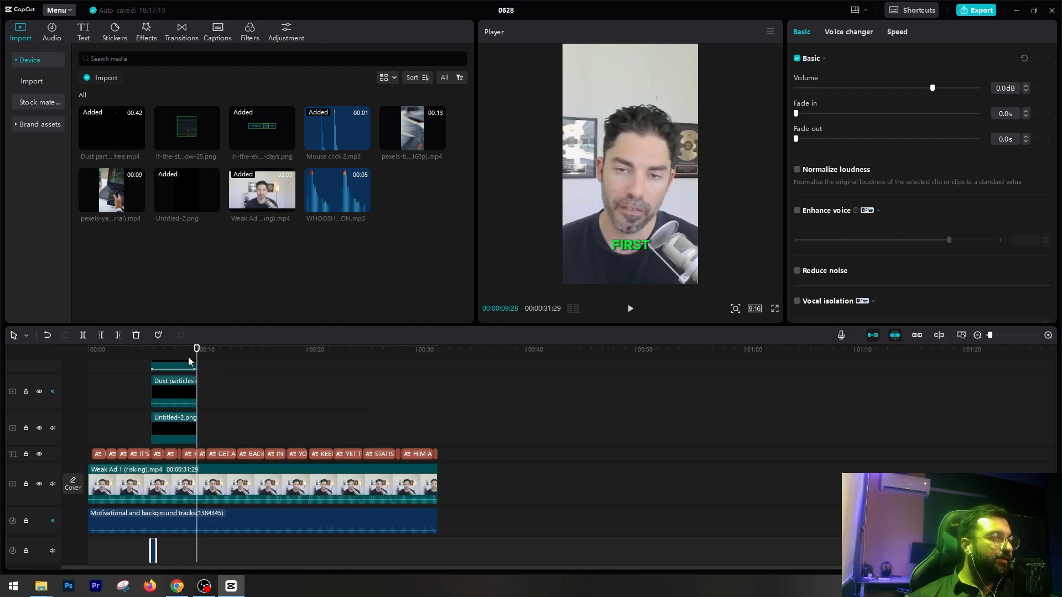
left_click(225, 483)
left_click(83, 335)
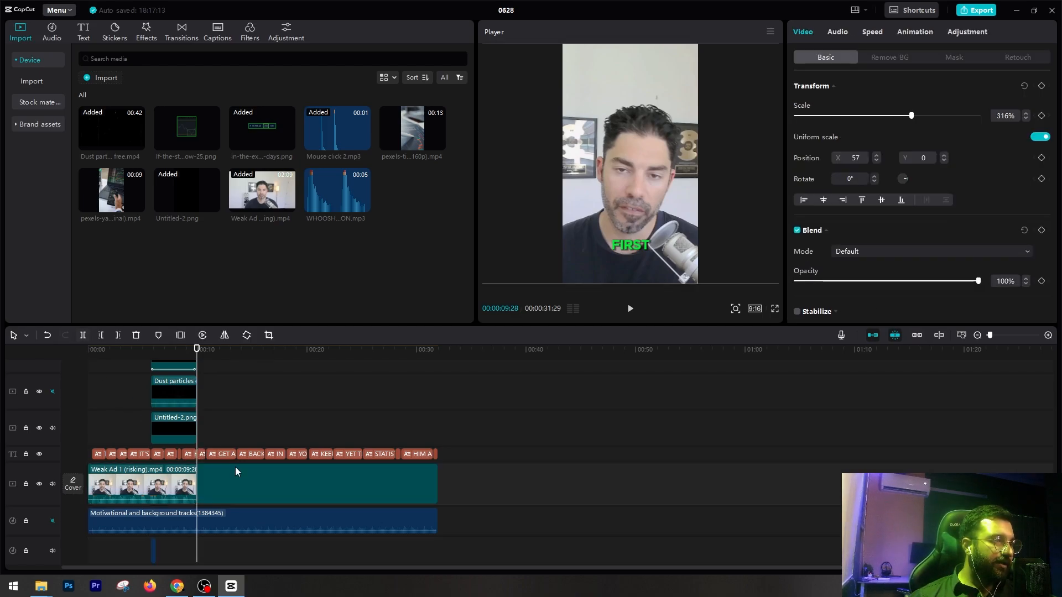
Try the Zoom 1 combo animation on the main clip after the split, undo it, and apply the Zoom 2 entrance animation instead.
left_click(241, 484)
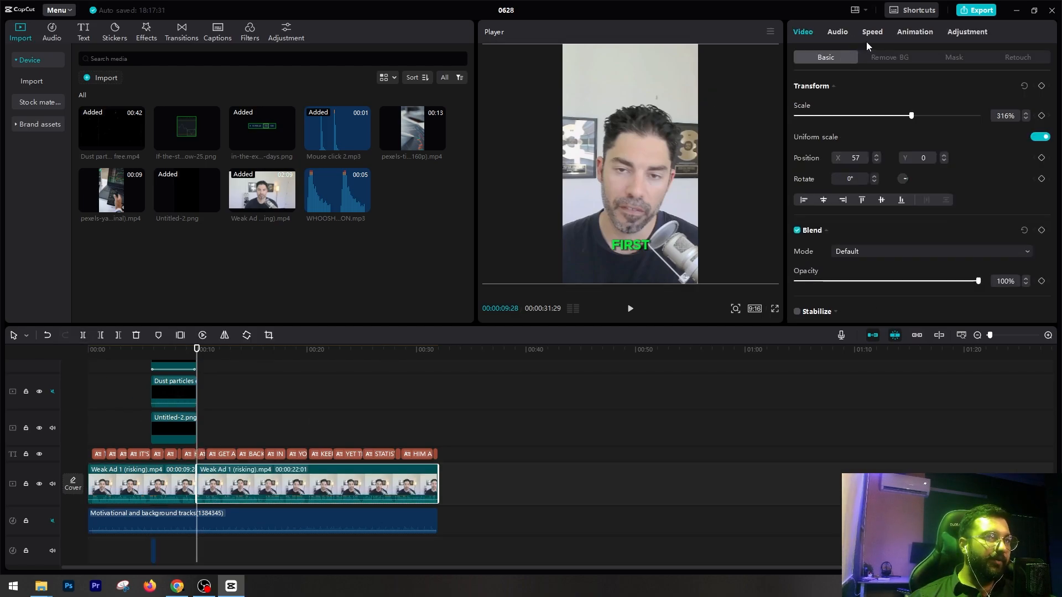
left_click(924, 31)
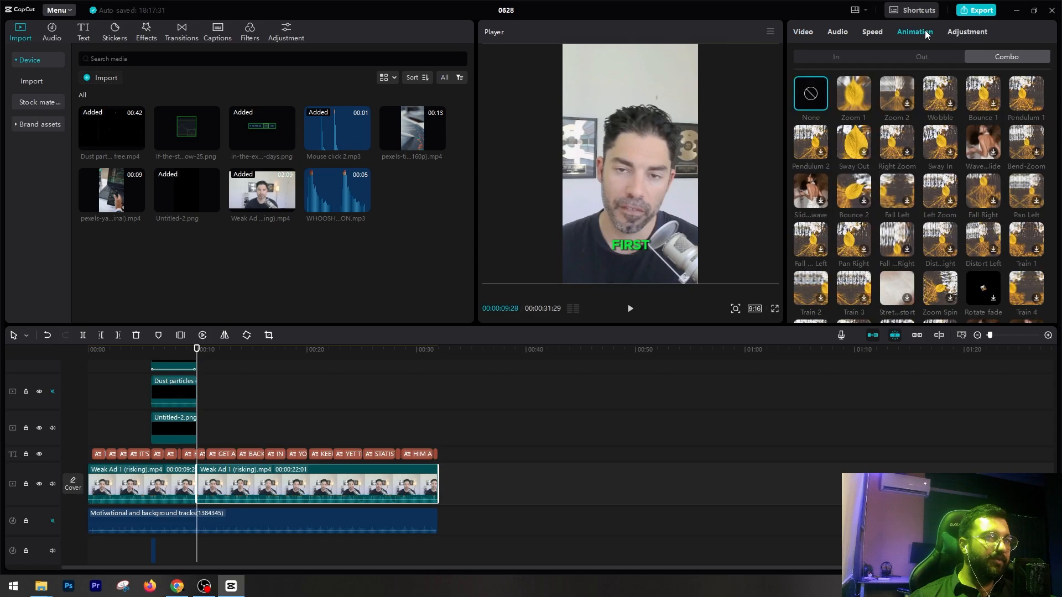
left_click(853, 96)
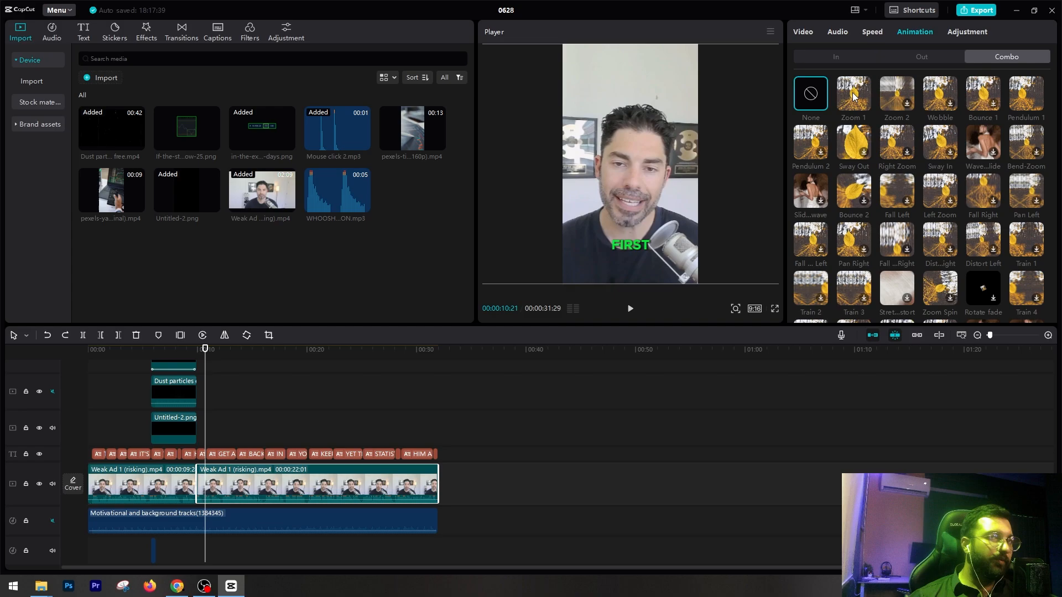
key("ctrl+z")
left_click(838, 58)
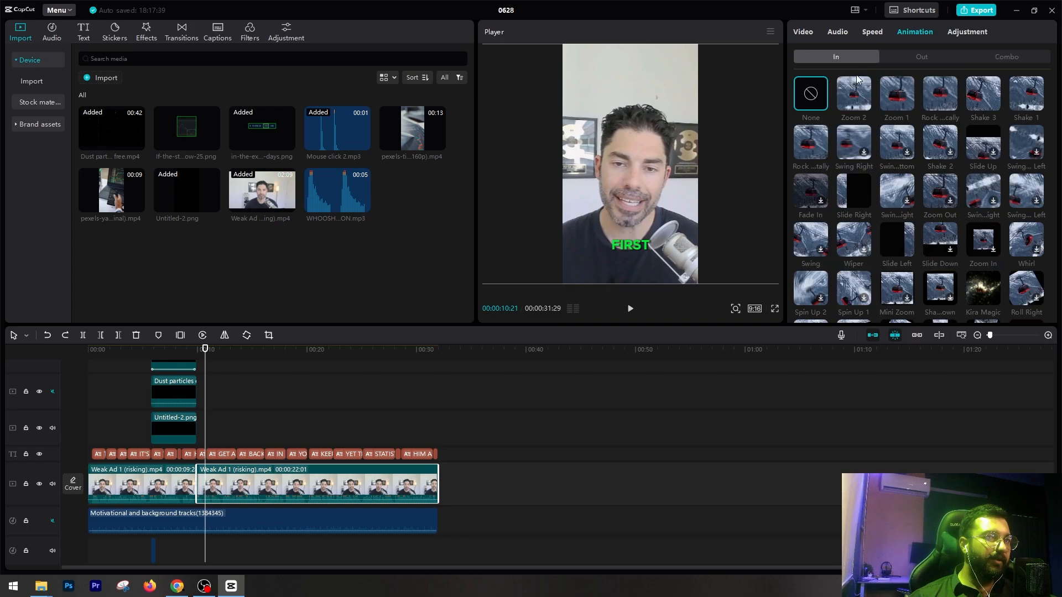
left_click(854, 93)
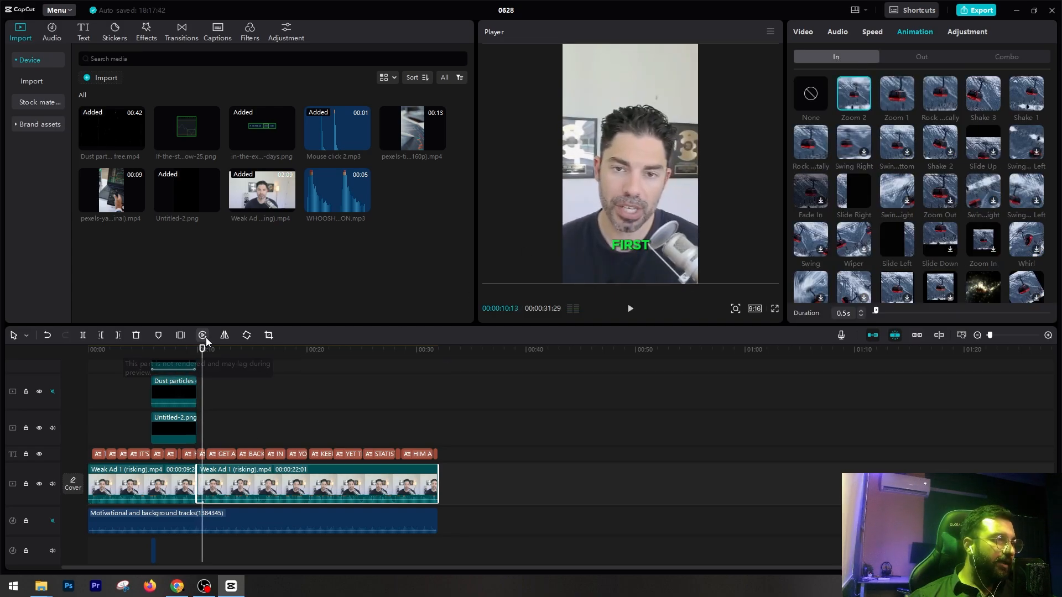
left_click_drag(202, 349, 196, 350)
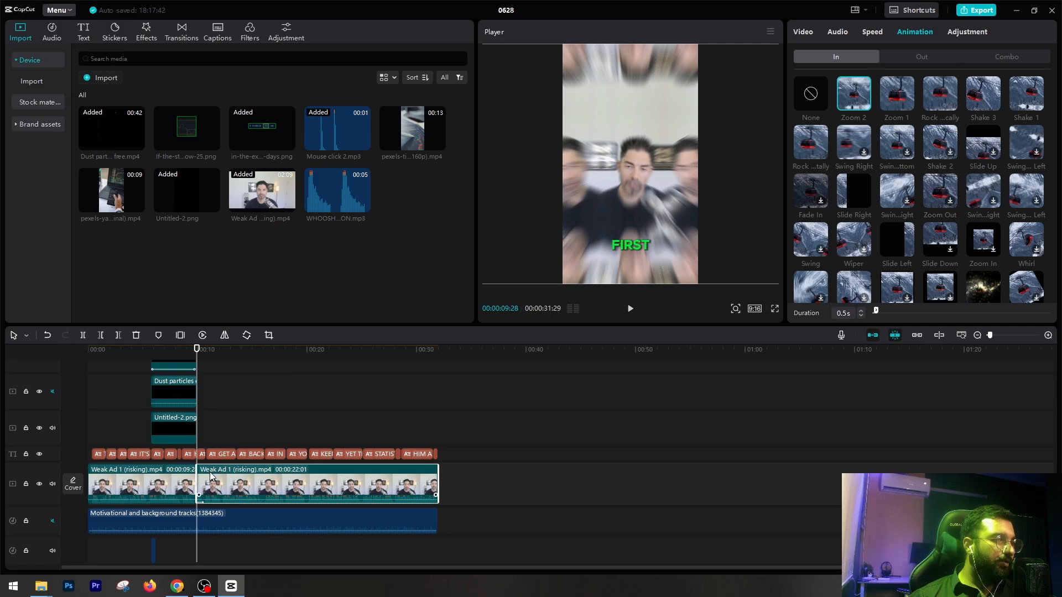
Add the WHOOSH sound effect at 00:00:09:28, where the second talking-head clip starts, and trim a sliver off its beginning.
left_click_drag(363, 215, 219, 547)
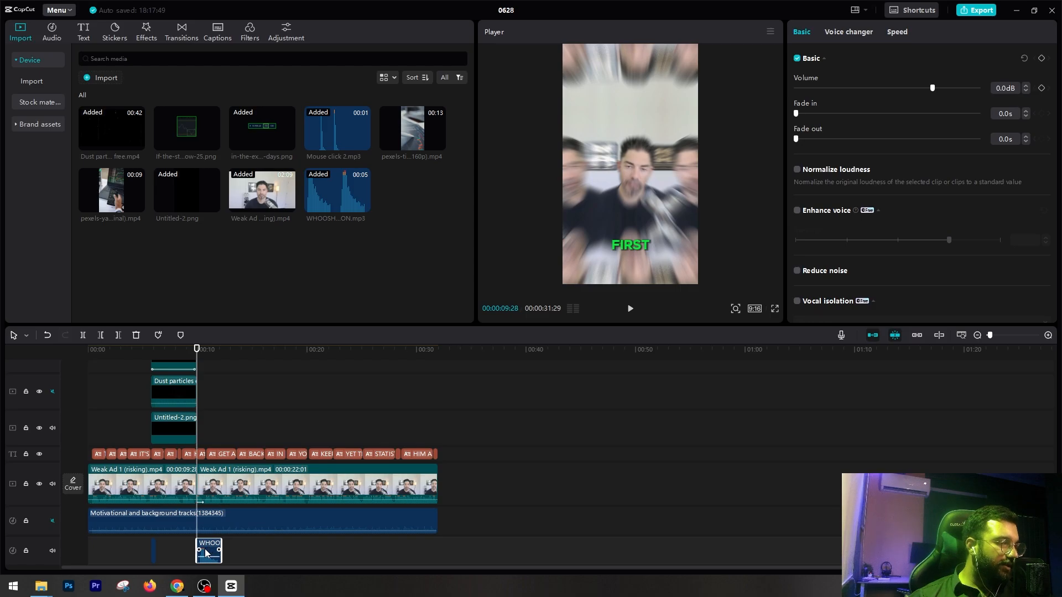
scroll(206, 553, "up", 3)
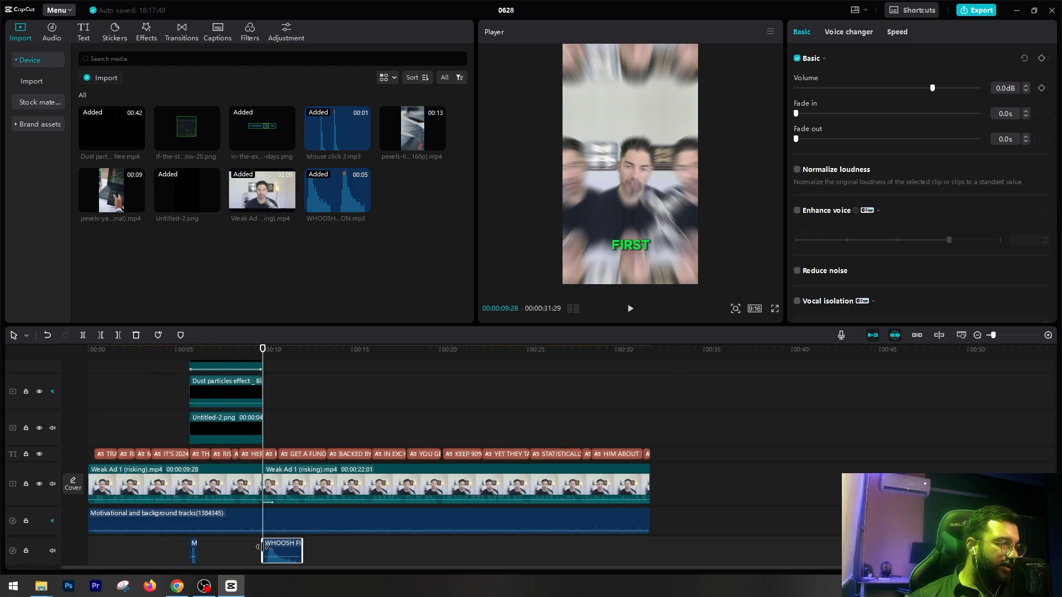
left_click_drag(262, 547, 272, 546)
Lower the whoosh sound's volume to -7.6 dB and preview it with the zoom entrance.
left_click_drag(906, 88, 916, 88)
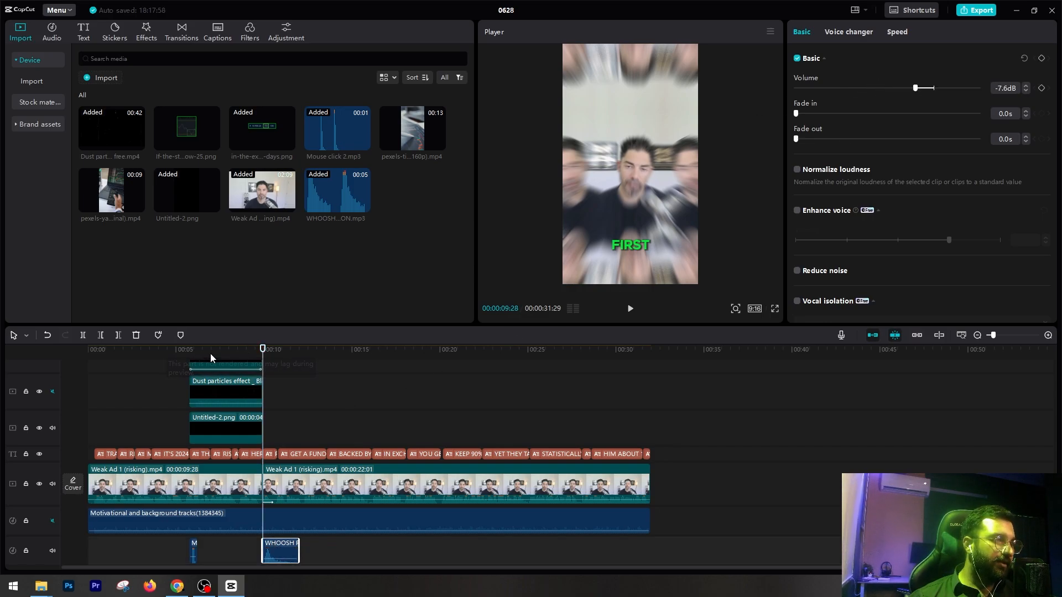
left_click(171, 364)
key("space")
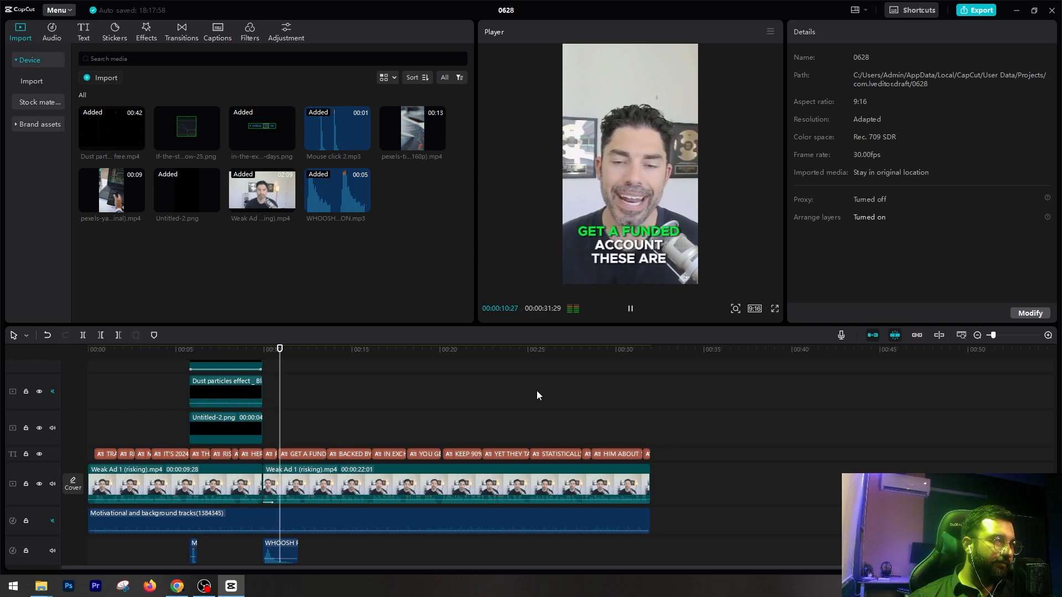
key("space")
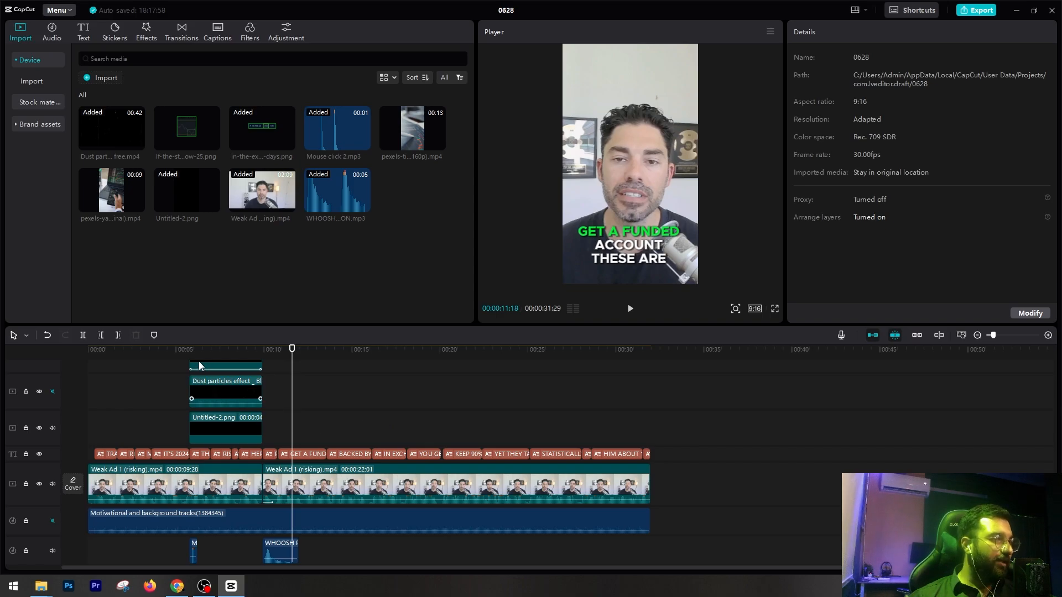
Overlay the Pexels B-roll of a pen on a trading chart at 00:00:14:00 and trim it to about 1.5 seconds.
left_click_drag(204, 350, 334, 348)
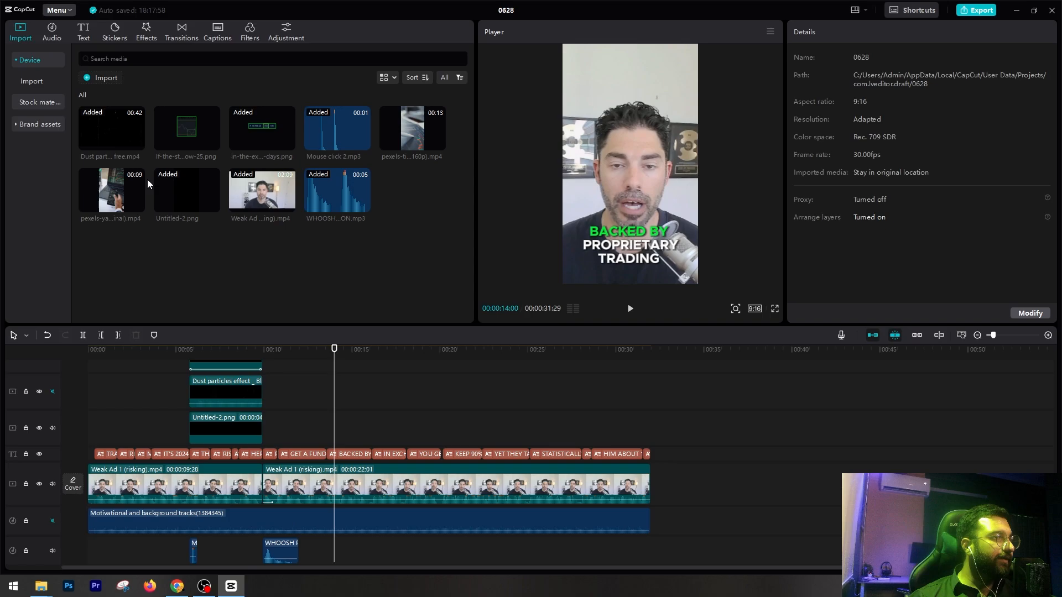
left_click_drag(400, 121, 332, 427)
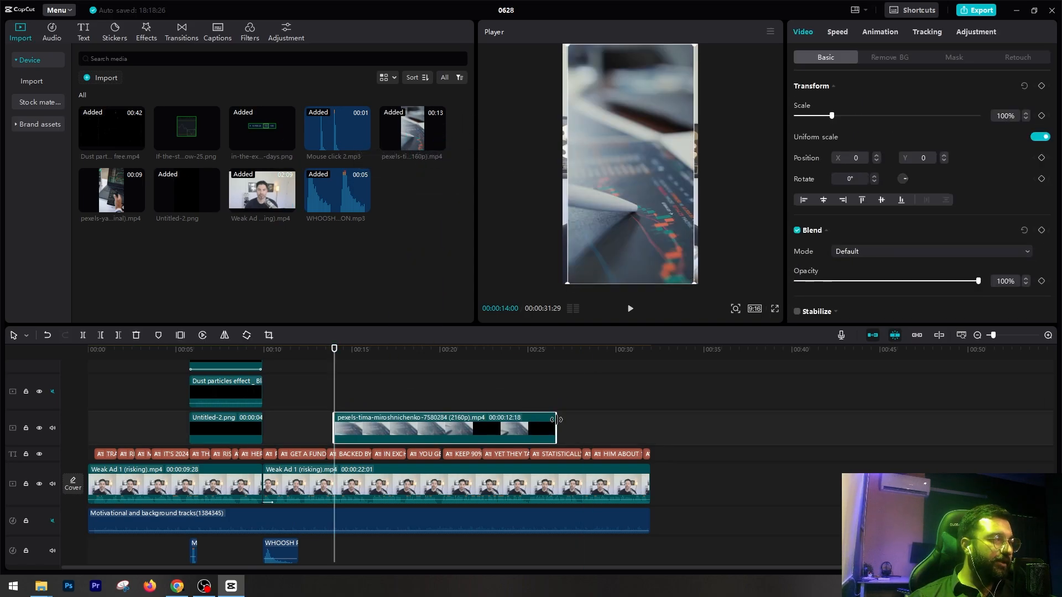
left_click_drag(555, 425, 354, 430)
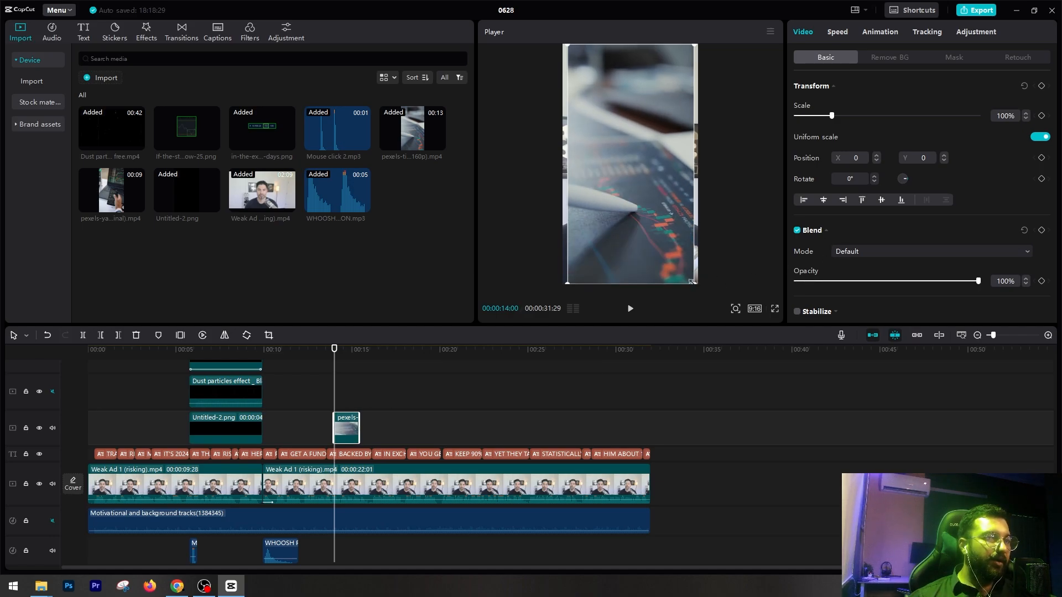
Scale the pen-and-chart B-roll to 113% with 75% opacity, and preview the blend over the speaker.
left_click_drag(691, 282, 713, 295)
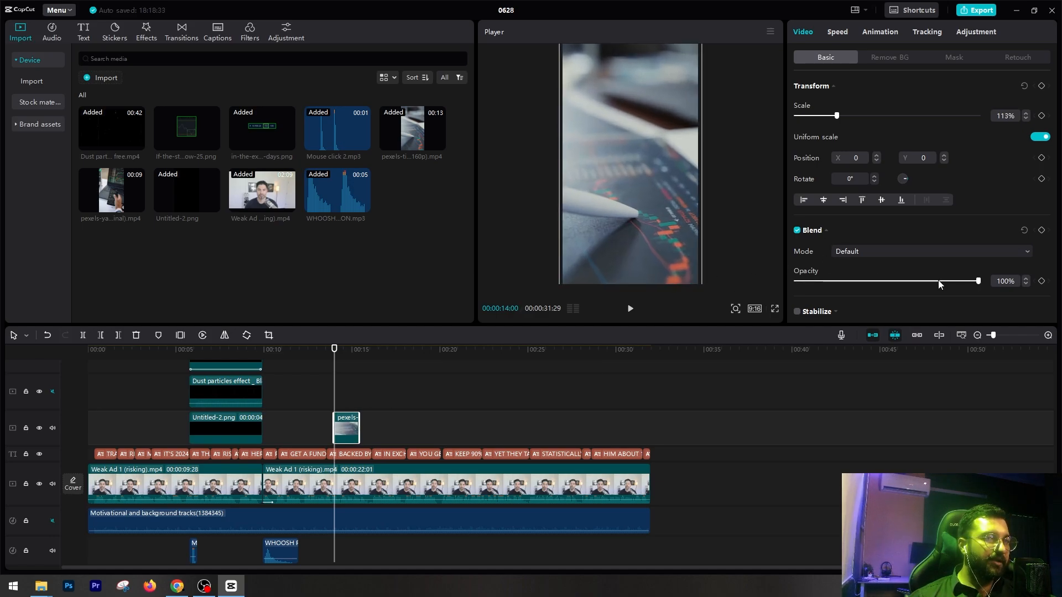
left_click_drag(939, 283, 931, 282)
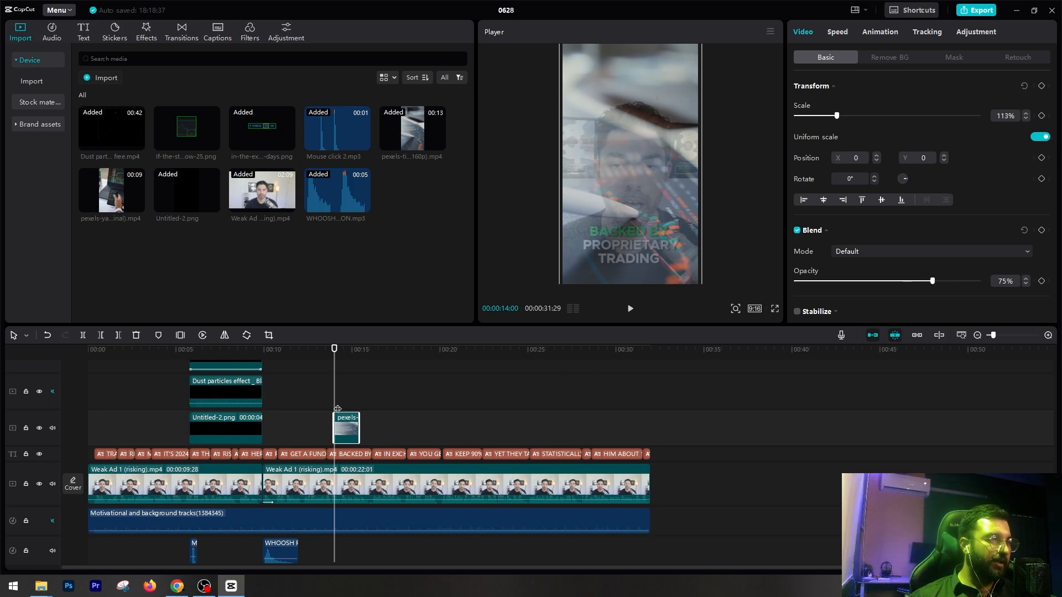
left_click(323, 398)
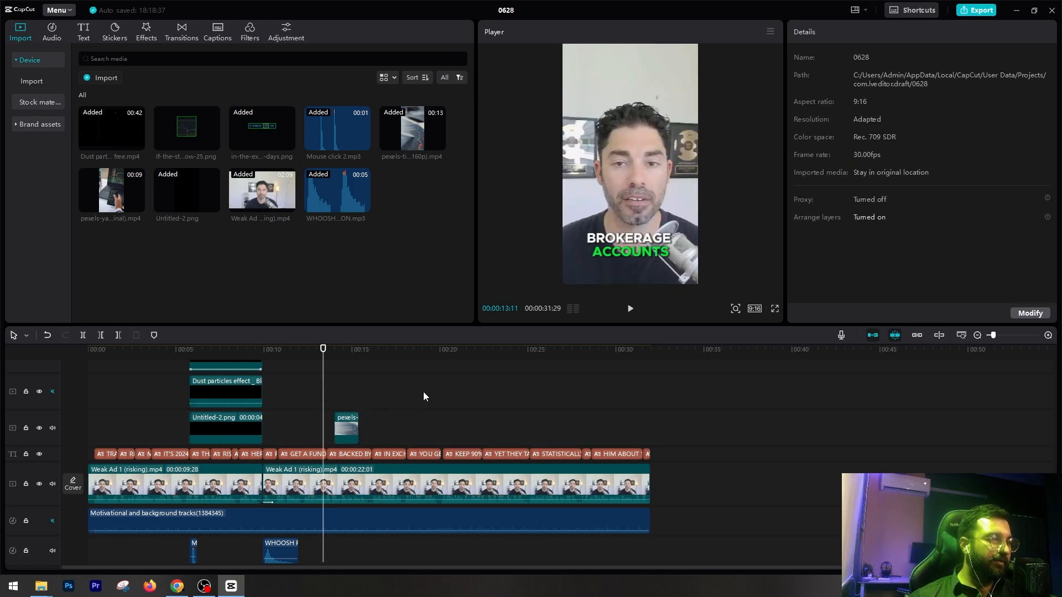
key("space")
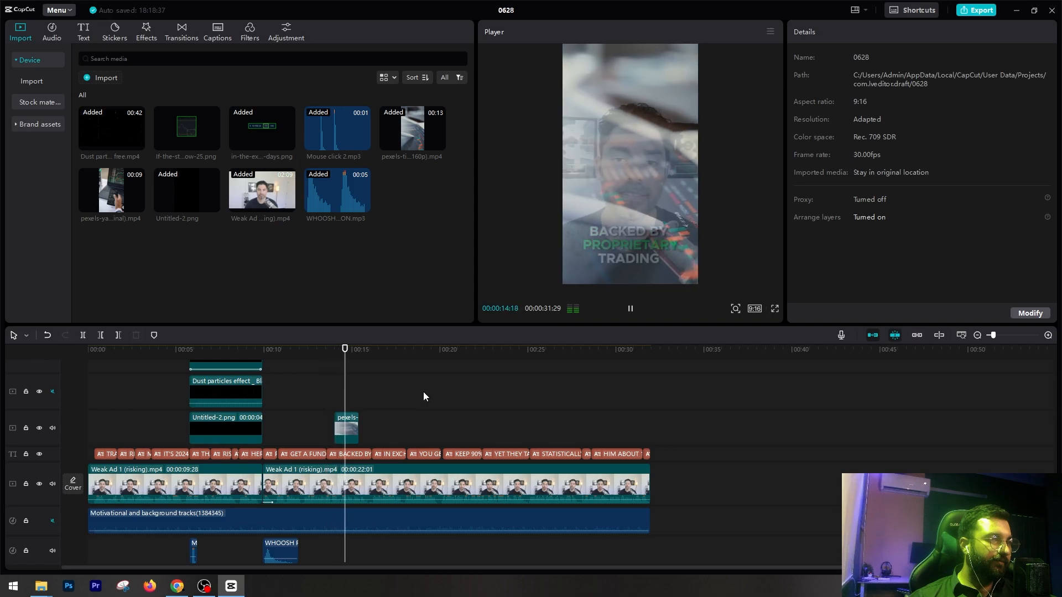
key("space")
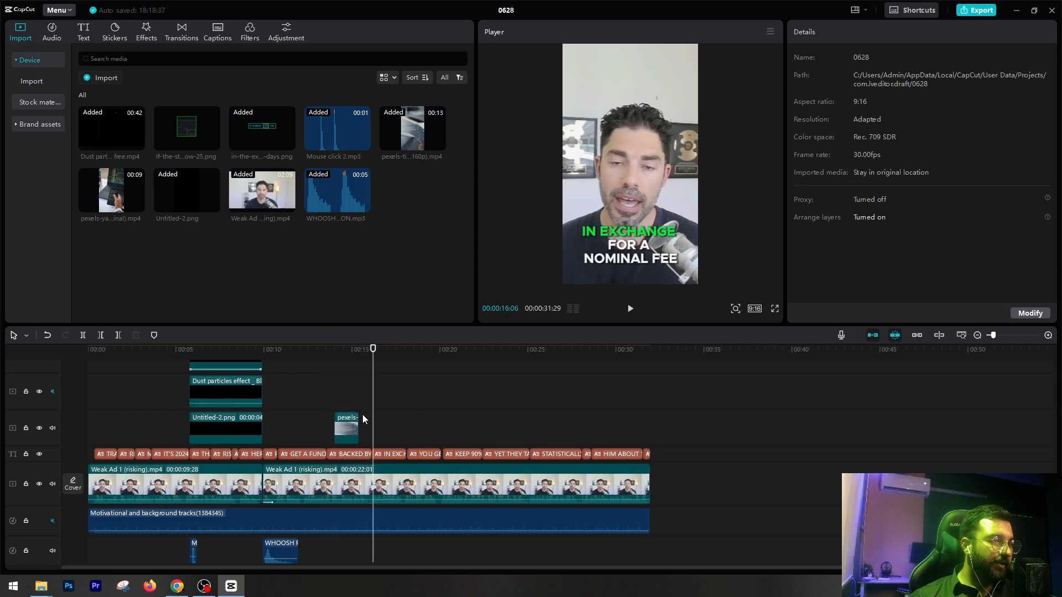
Extend the pen-and-chart B-roll's end to 00:00:16:06 and preview the overlaid section.
left_click_drag(359, 420, 374, 419)
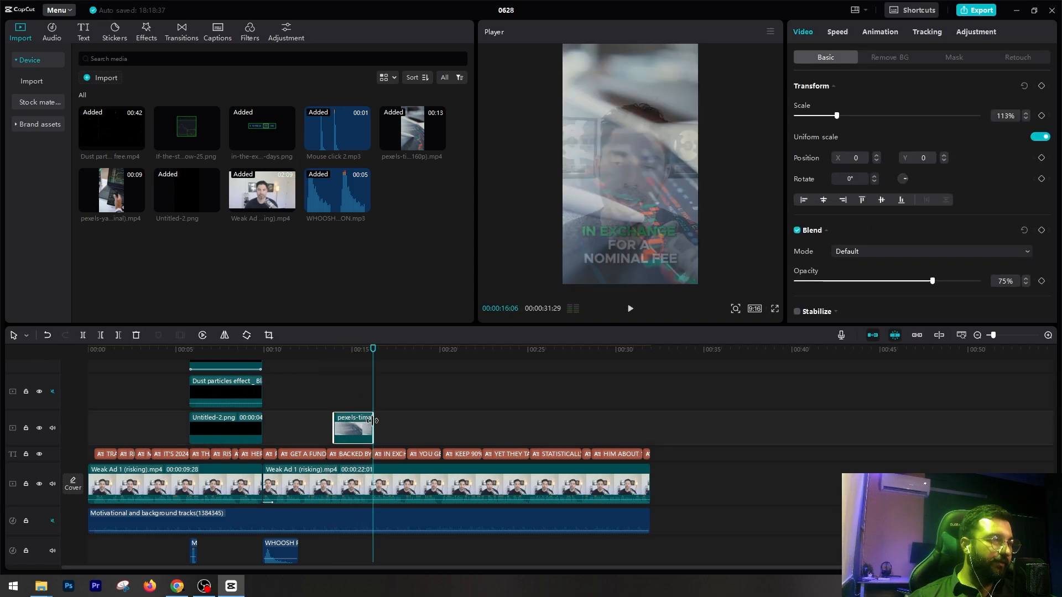
left_click(326, 390)
key("space")
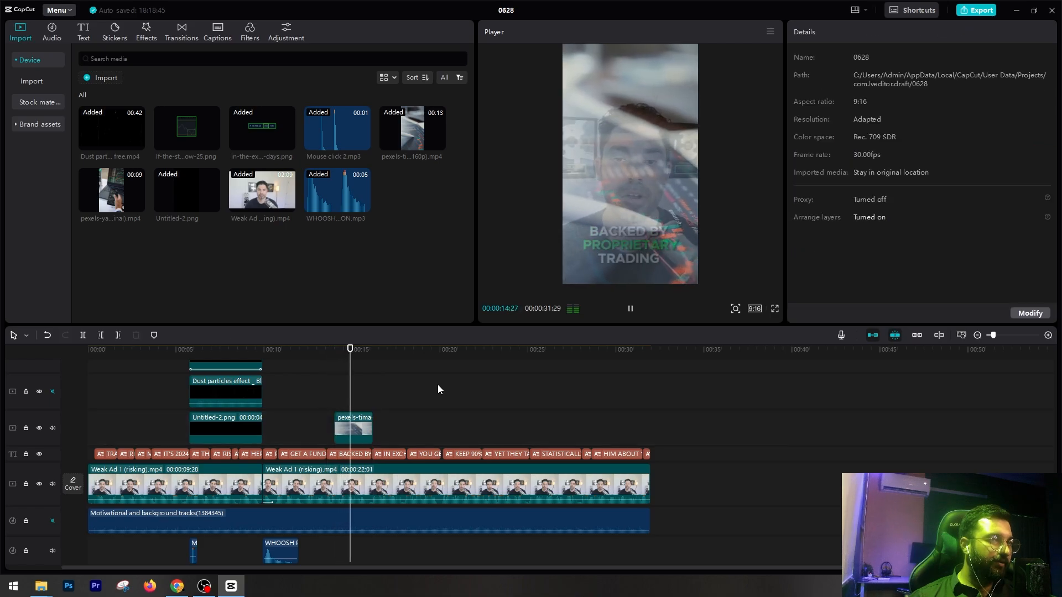
key("space")
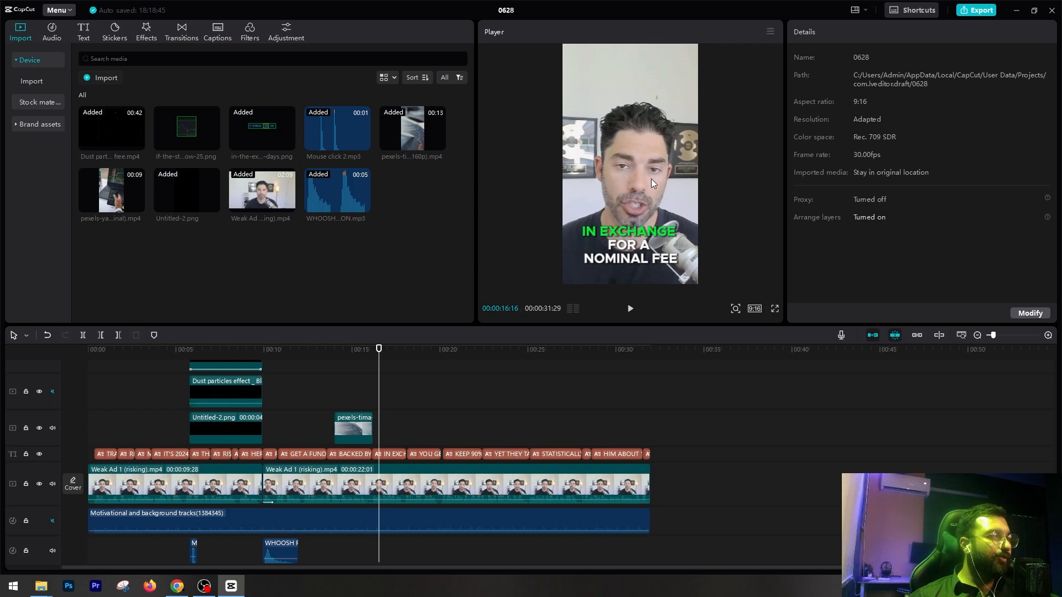
Delete the pen-and-chart B-roll overlay from the timeline.
mouse_move(343, 356)
left_mouse_down()
mouse_move(334, 356)
mouse_move(370, 355)
mouse_move(341, 354)
left_mouse_up()
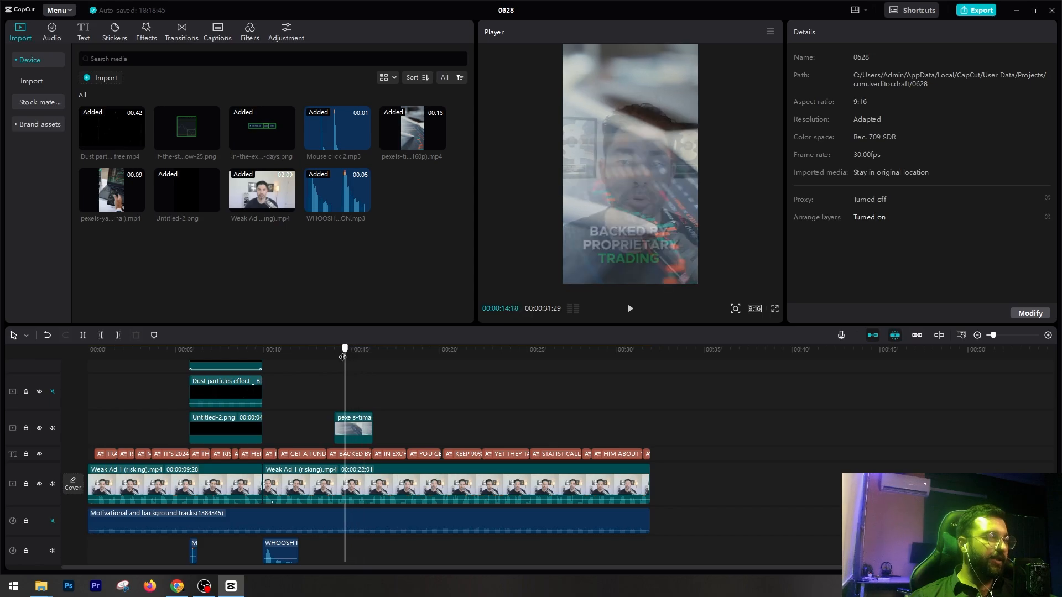
left_click(362, 420)
key("Delete")
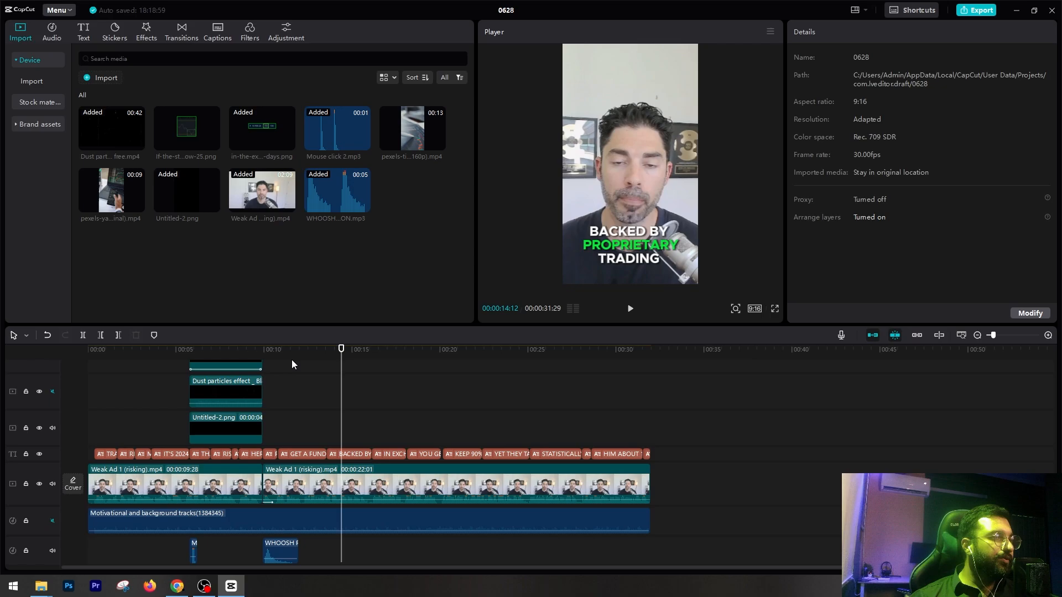
Review how the date graphic animates over the darkened dust-particle section between 00:00:05:23 and about 00:00:07:24.
left_click_drag(296, 363, 190, 366)
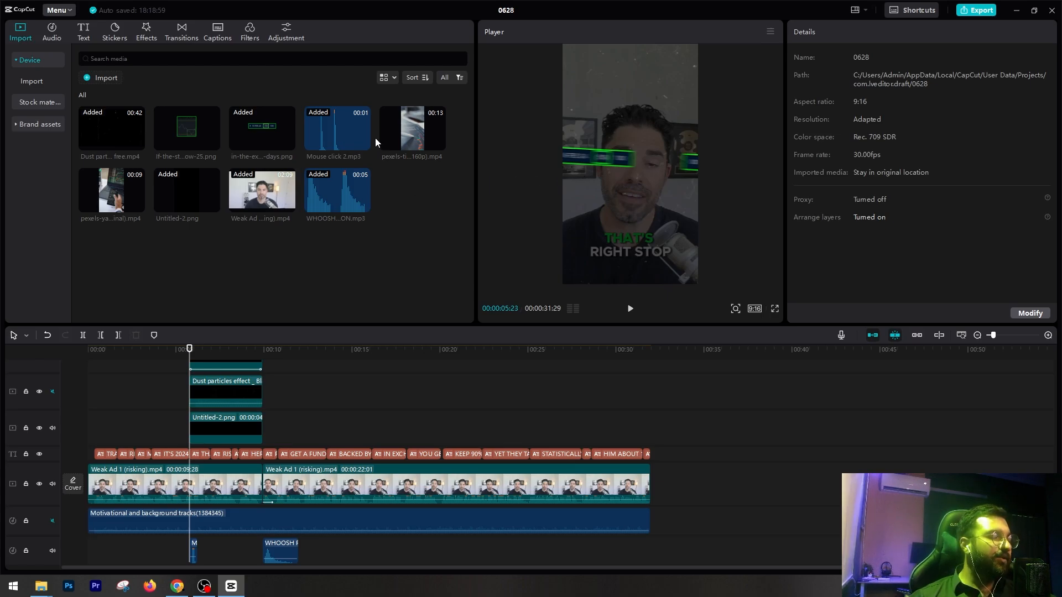
mouse_move(399, 125)
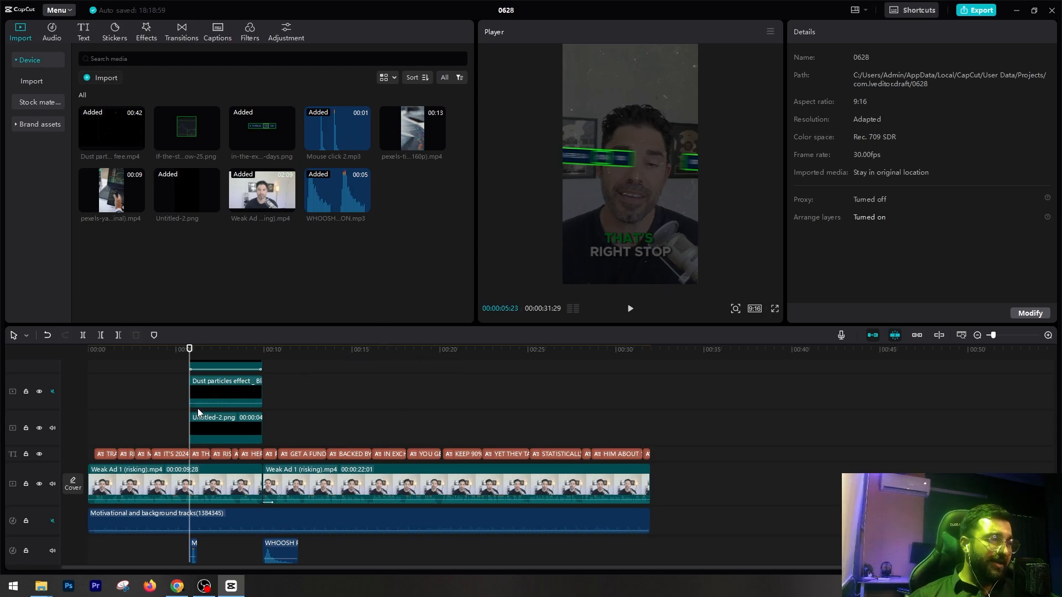
mouse_move(189, 355)
left_mouse_down()
mouse_move(172, 356)
mouse_move(189, 359)
left_mouse_up()
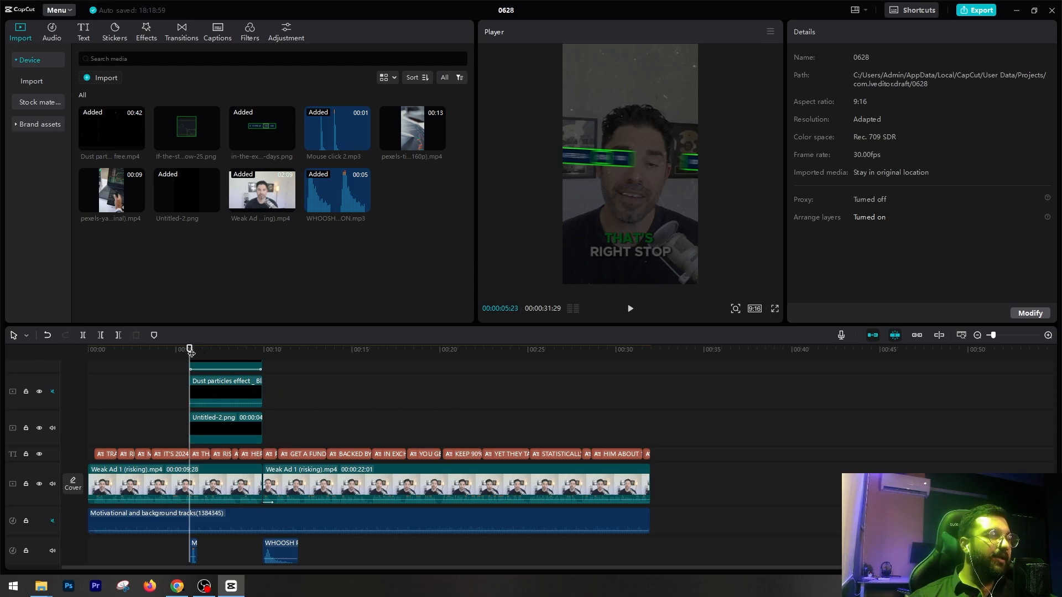
left_click_drag(189, 353, 221, 367)
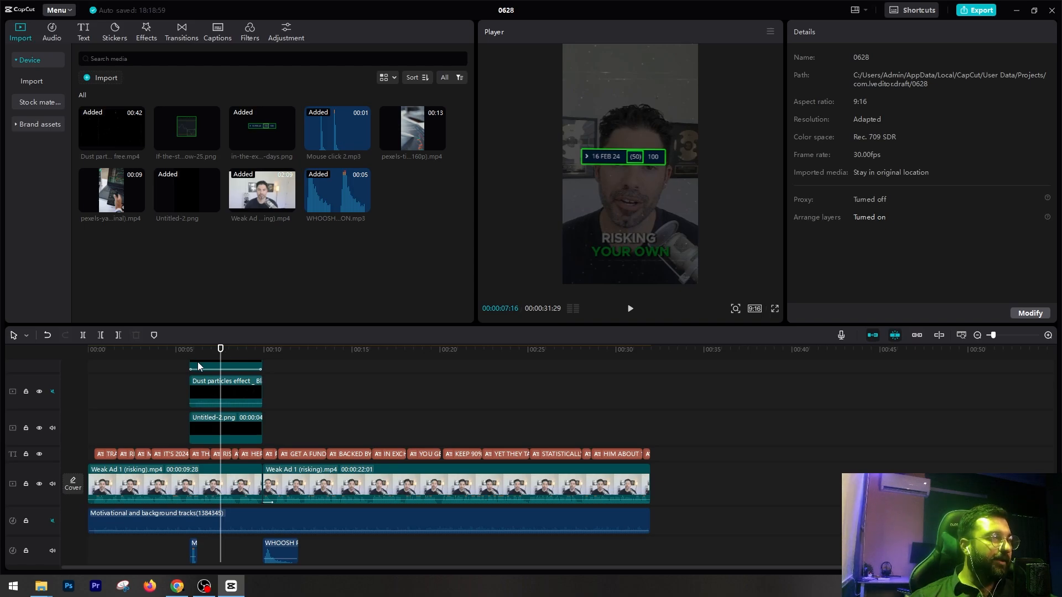
left_click_drag(222, 356, 191, 357)
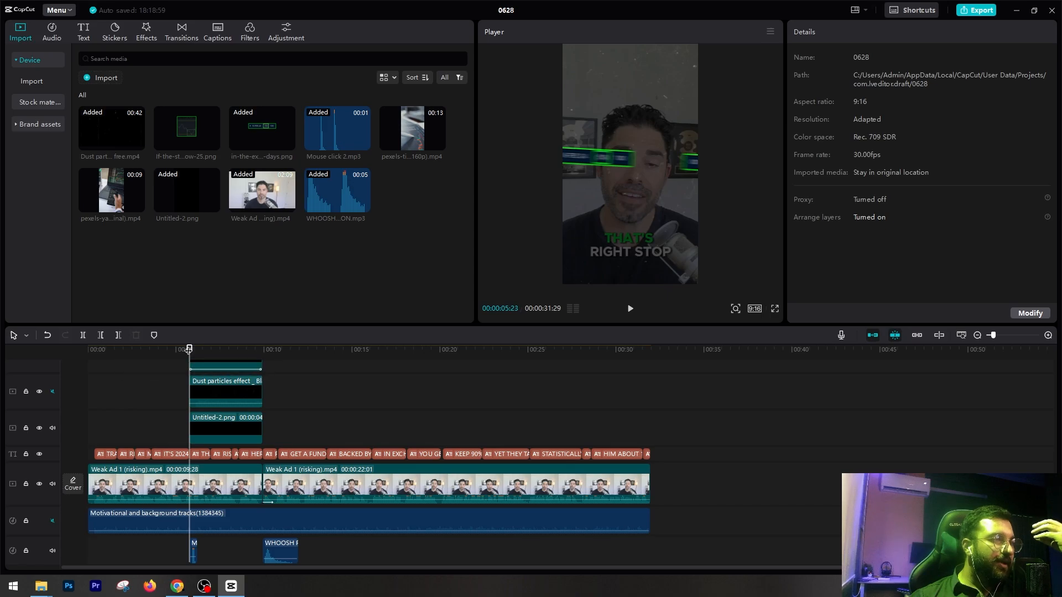
left_click_drag(188, 349, 225, 352)
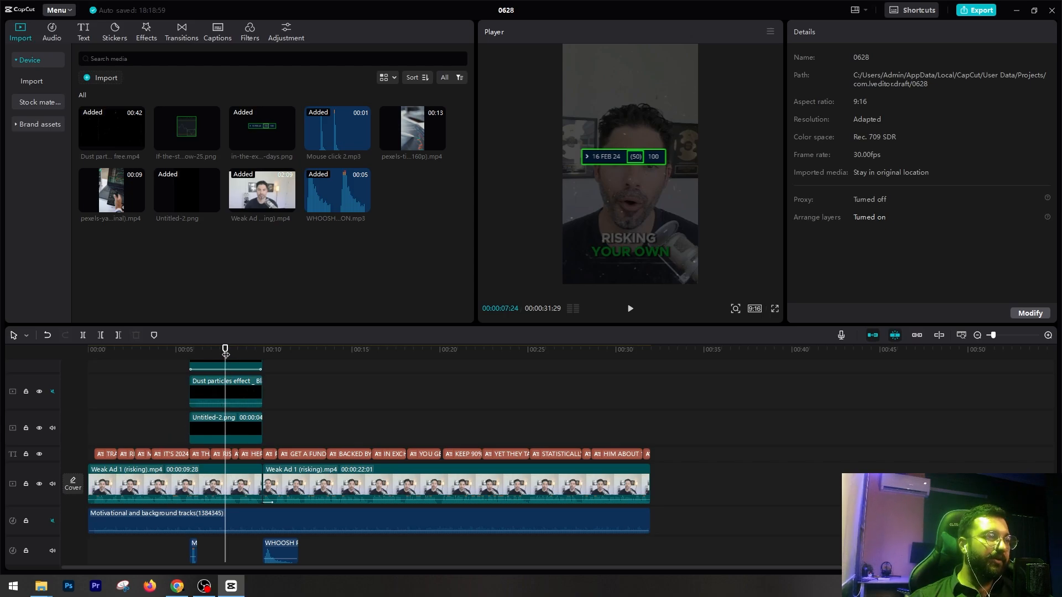
Overlay the Pexels B-roll of a hand holding a phone at 00:00:13:06 and trim it to about 3 seconds.
left_click_drag(226, 350, 321, 349)
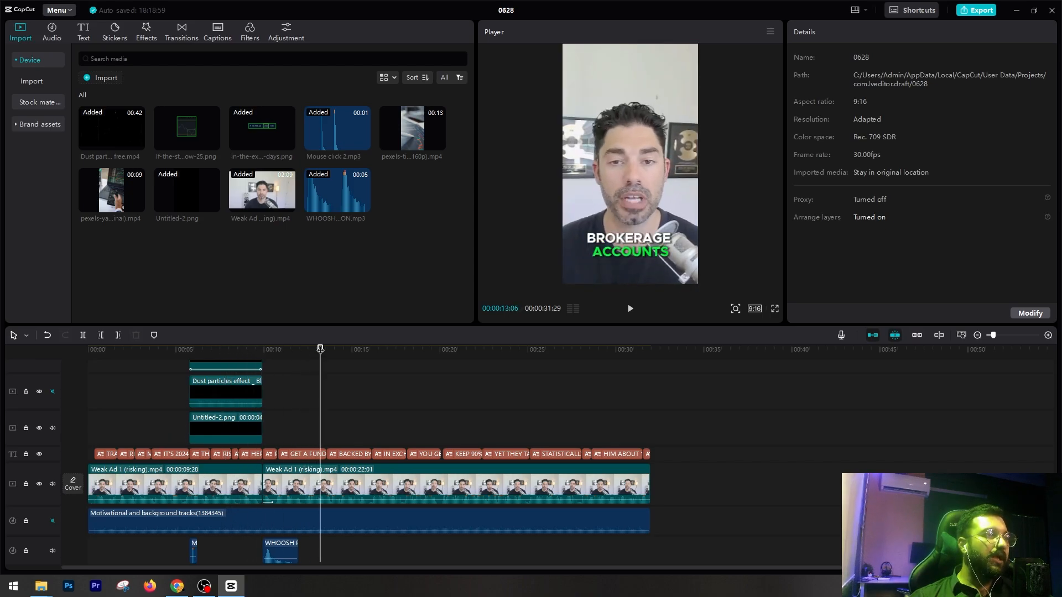
left_click_drag(119, 182, 321, 430)
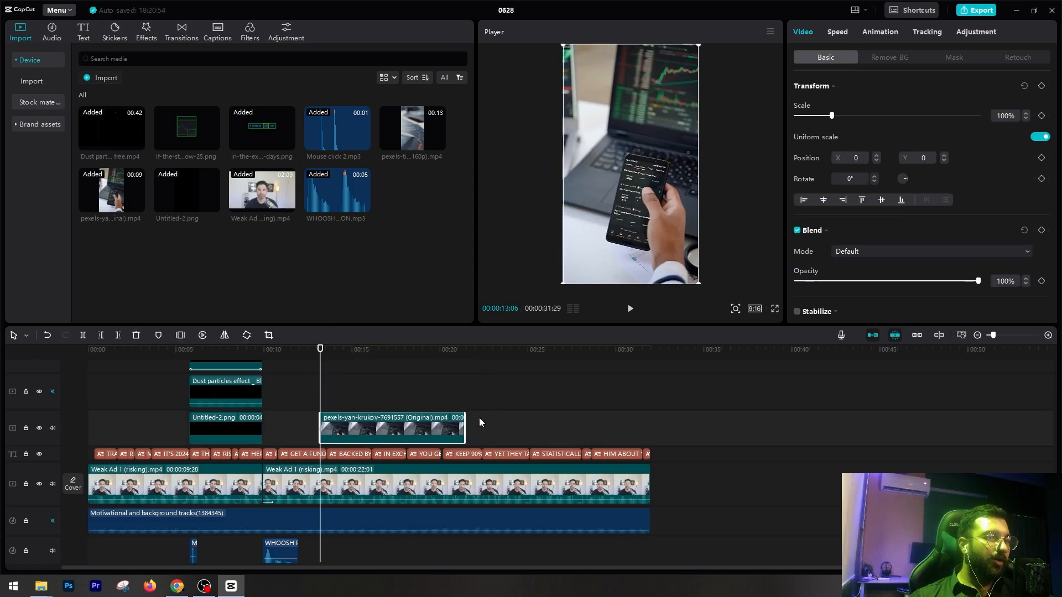
left_click_drag(456, 428, 372, 428)
Set the phone B-roll's opacity to 73% and check the moment it appears over the speaker.
left_click(942, 282)
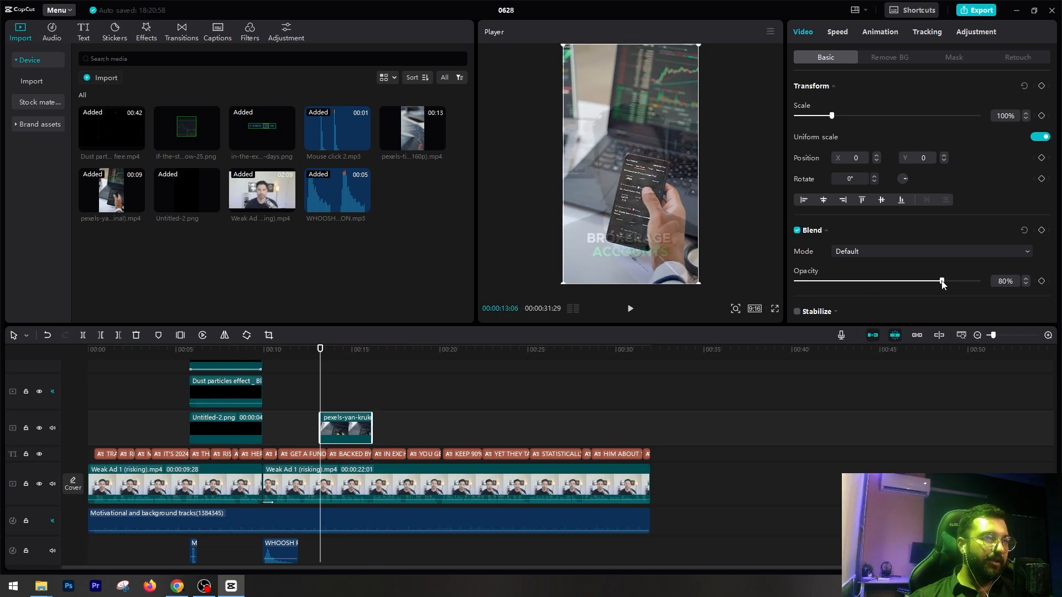
left_click_drag(942, 284, 924, 285)
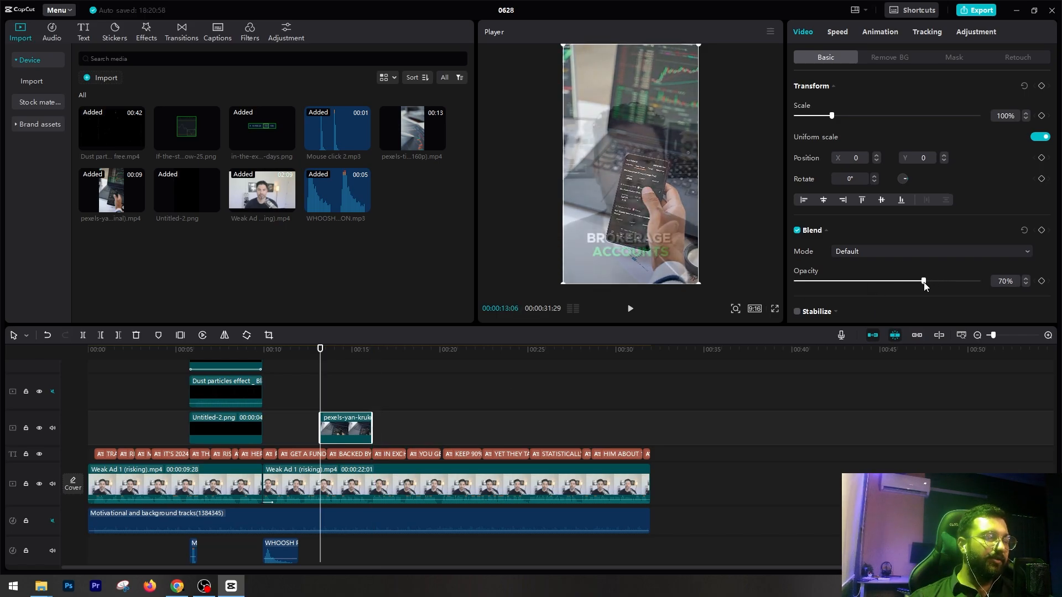
left_click(930, 282)
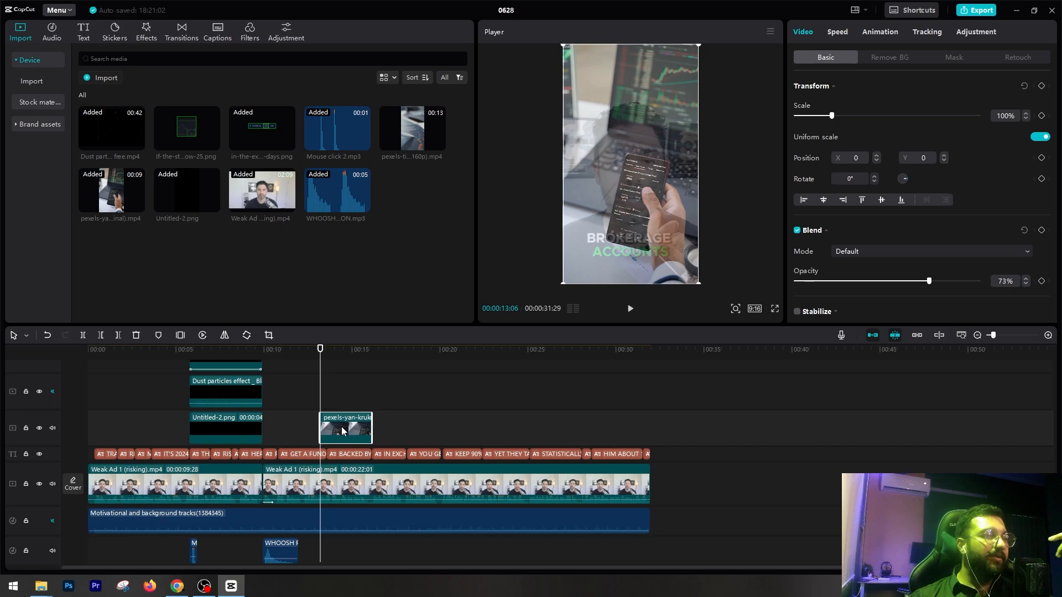
left_click(299, 397)
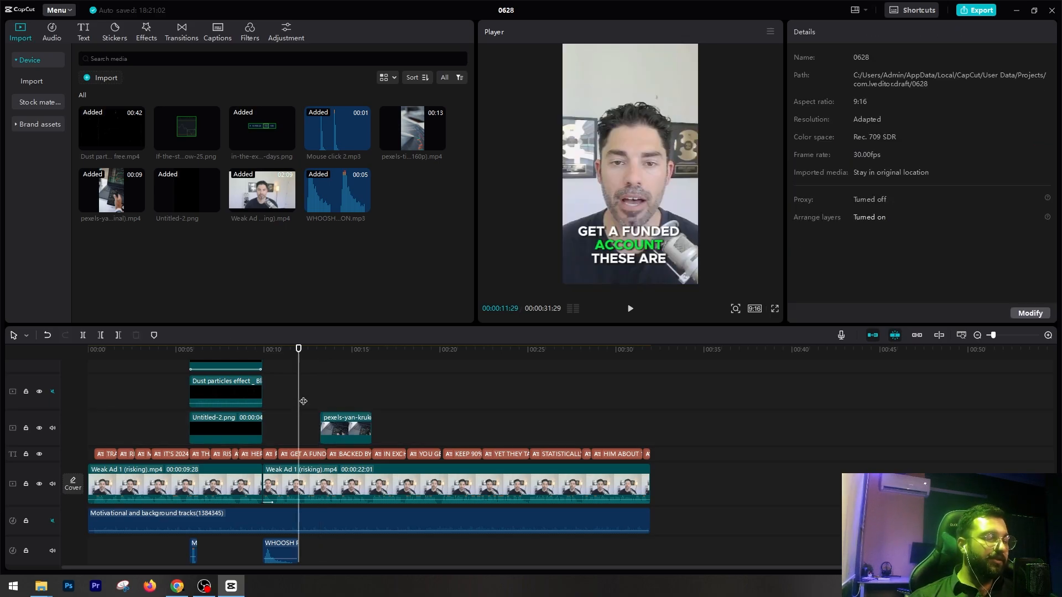
left_click_drag(298, 349, 319, 350)
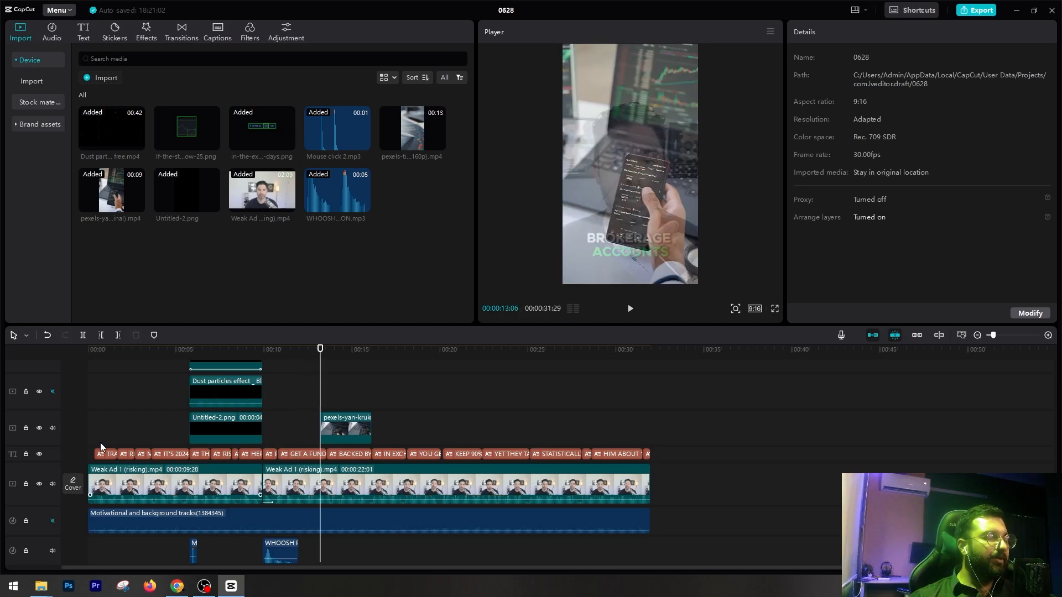